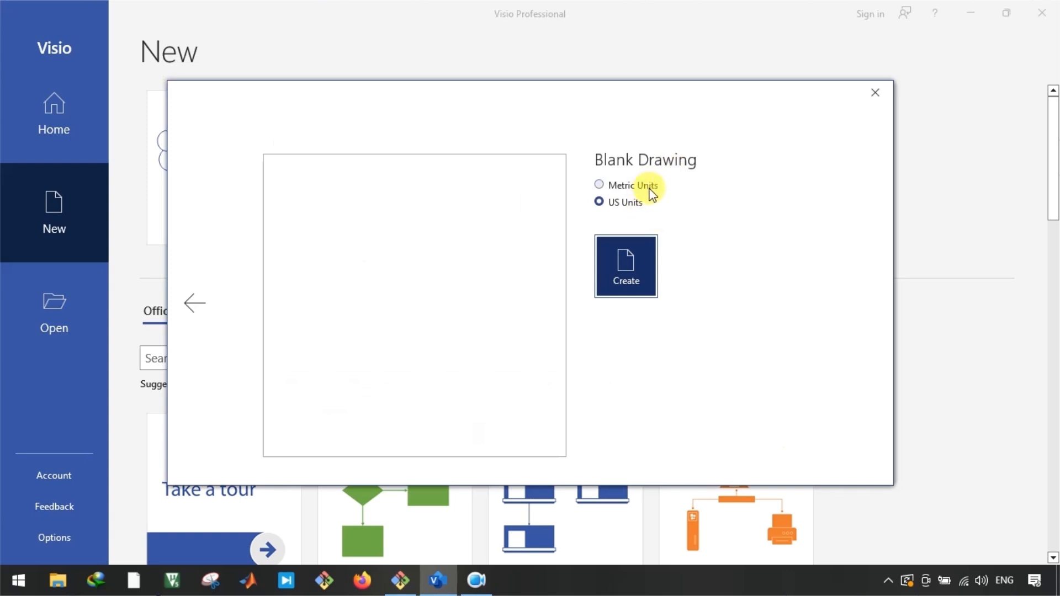
Create a blank drawing that uses metric units
left_click(652, 189)
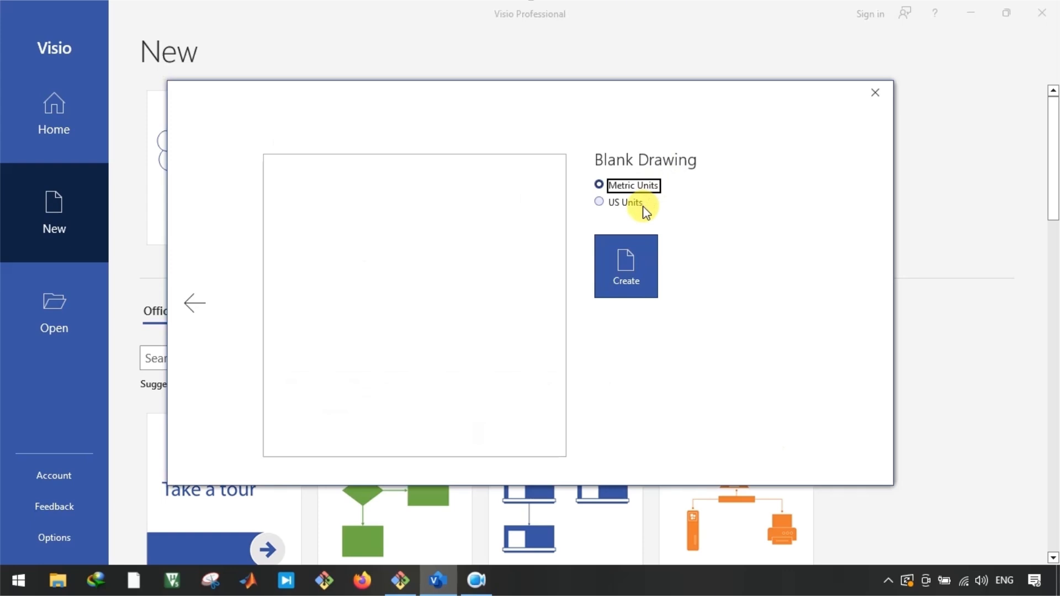
left_click(624, 270)
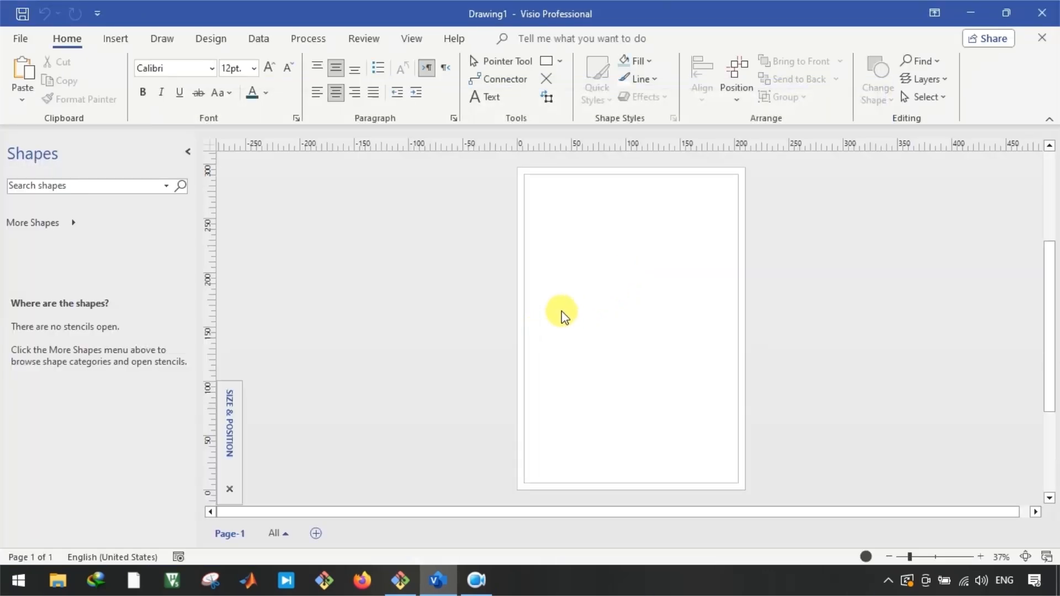
left_click(189, 151)
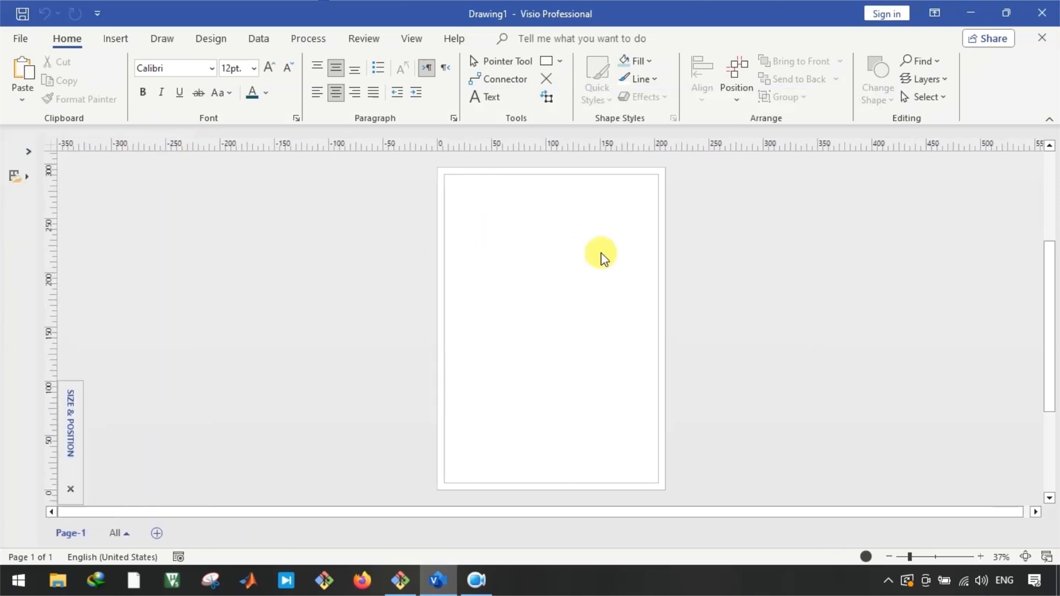
scroll(572, 217, "up", 3)
scroll(571, 222, "up", 4)
scroll(571, 226, "down", 3)
scroll(555, 247, "up", 1)
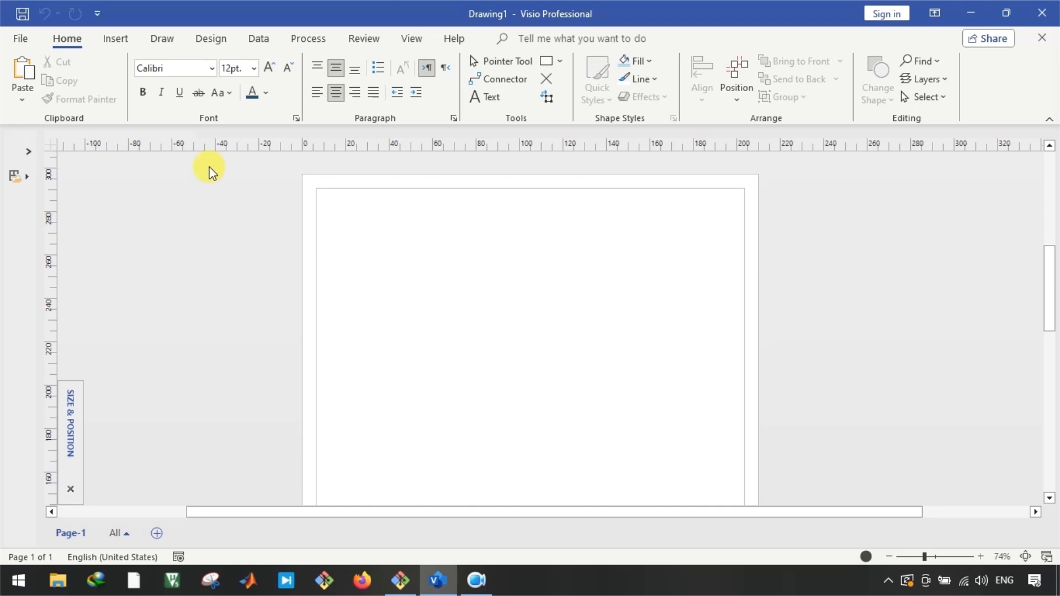
left_click(29, 153)
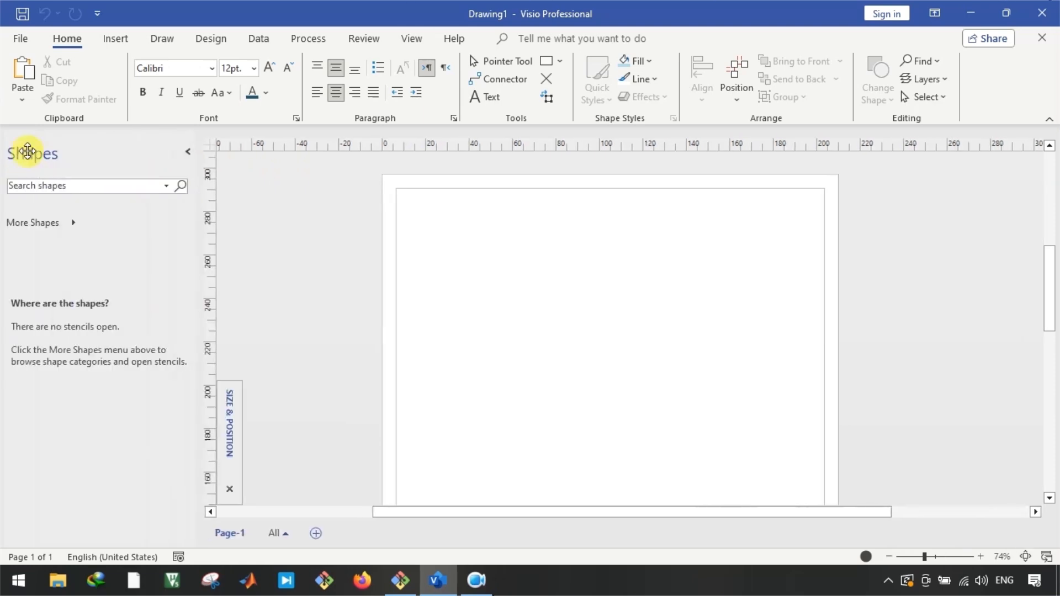
Open the electrical engineering stencils Fundamental Items - Visio 2013 and Semiconductors and Electron Tubes - Visio 2013
left_click(32, 221)
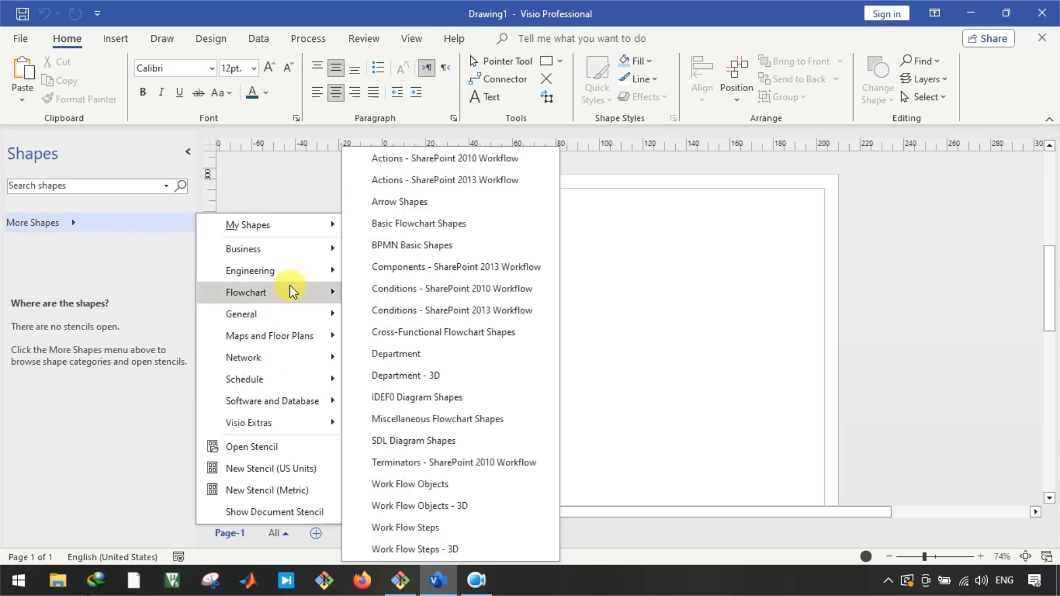
mouse_move(297, 275)
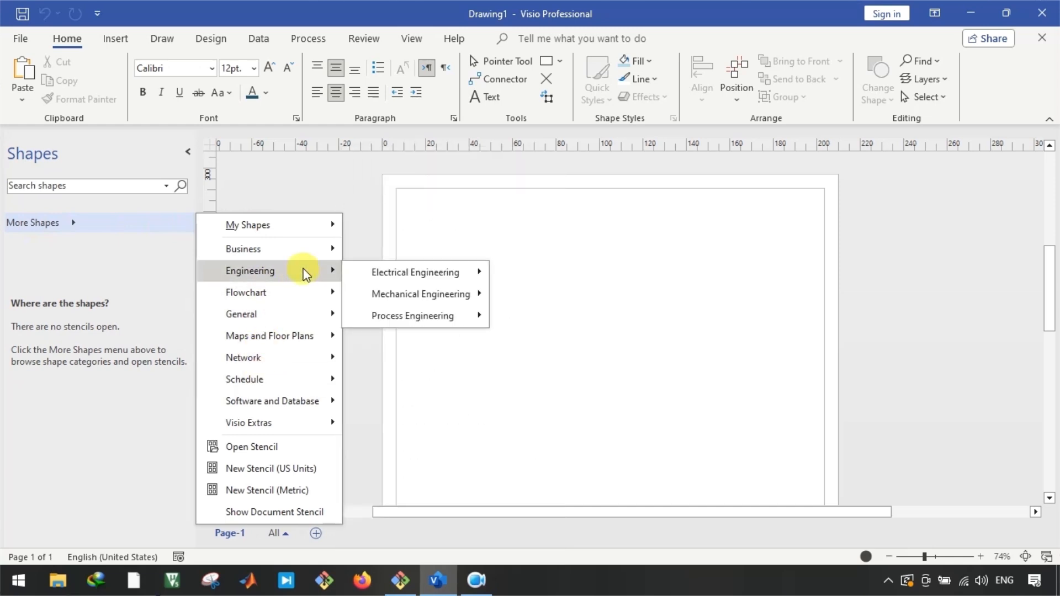
mouse_move(386, 273)
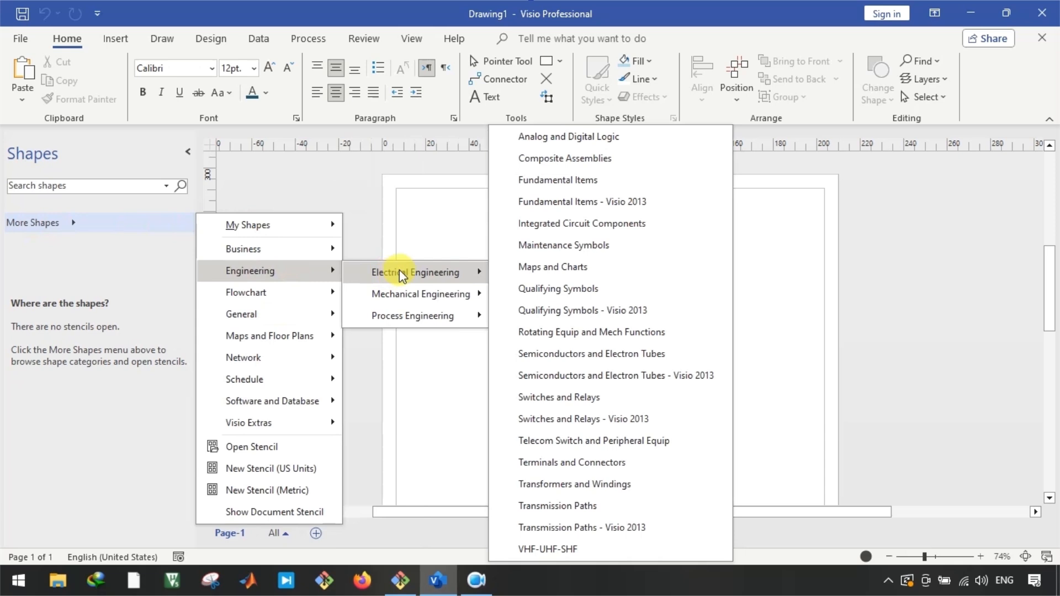
left_click(607, 208)
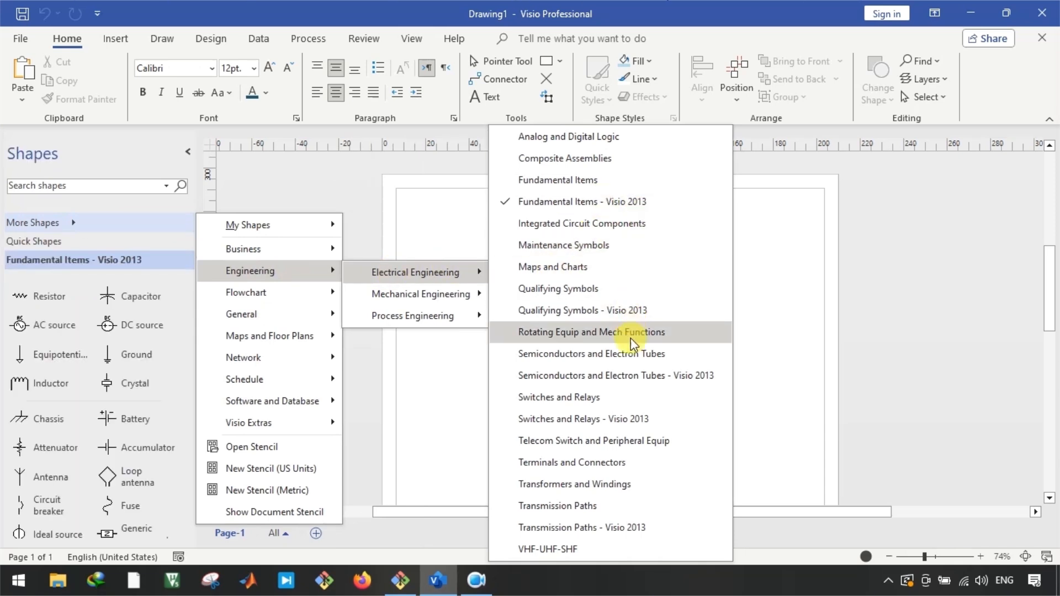
left_click(610, 383)
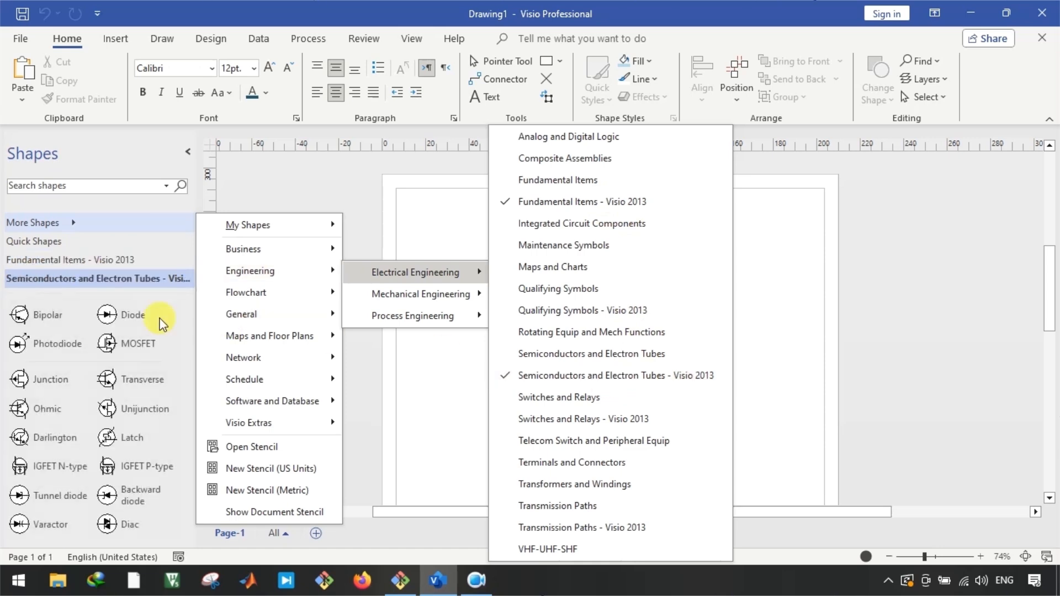
Place a MOSFET from the semiconductors stencil on the drawing page
left_click(156, 323)
left_click_drag(109, 343, 535, 303)
left_click(535, 351)
scroll(545, 317, "up", 3)
scroll(546, 318, "up", 2)
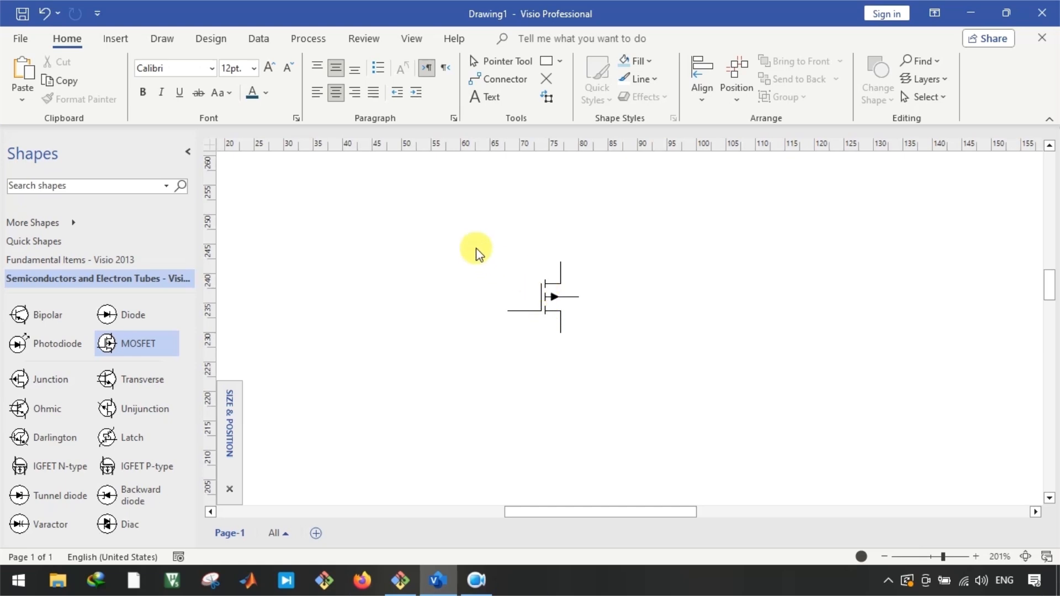
scroll(473, 251, "down", 2)
left_click_drag(436, 227, 448, 299)
scroll(508, 301, "up", 2)
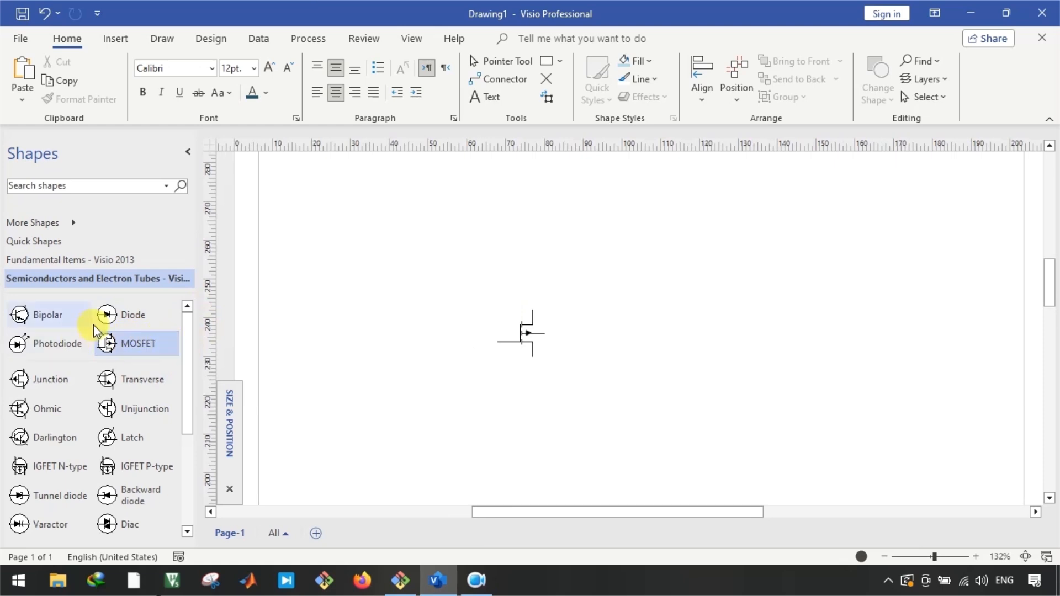
left_click_drag(455, 255, 577, 384)
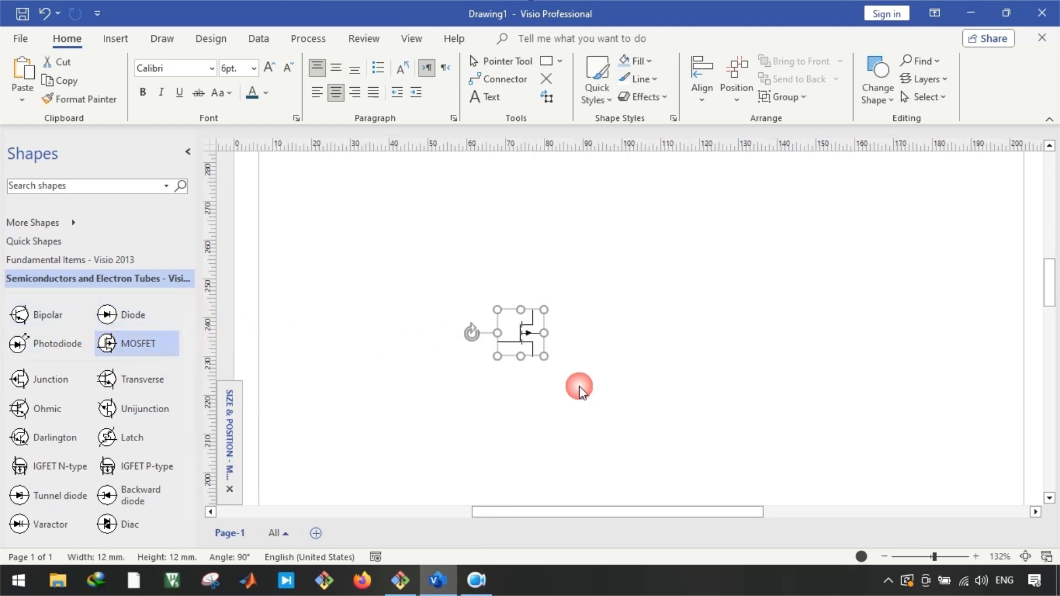
left_click(452, 360)
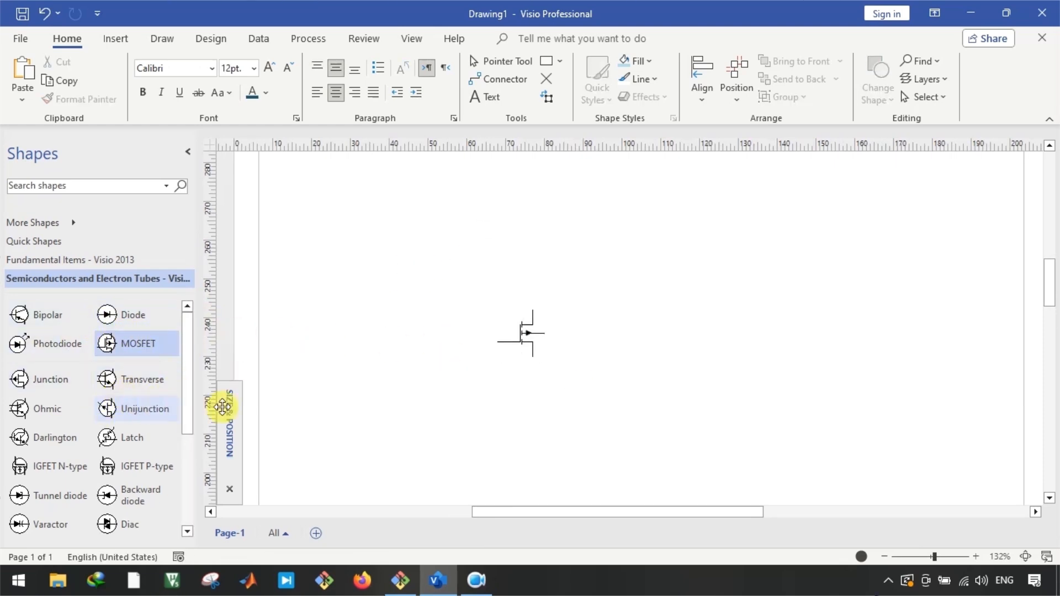
Move the MOSFET close to the upper-left corner of the page and deselect it
left_click_drag(432, 257, 556, 386)
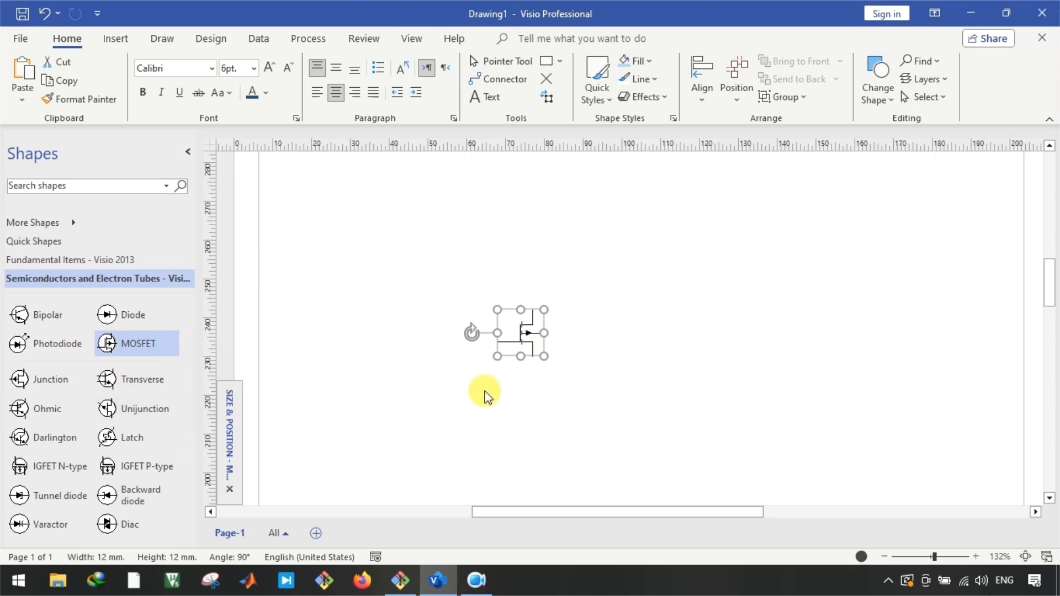
scroll(525, 336, "down", 1)
scroll(539, 322, "up", 3)
left_click_drag(535, 396, 320, 253)
scroll(362, 348, "up", 2)
left_click(417, 382)
scroll(449, 360, "up", 2)
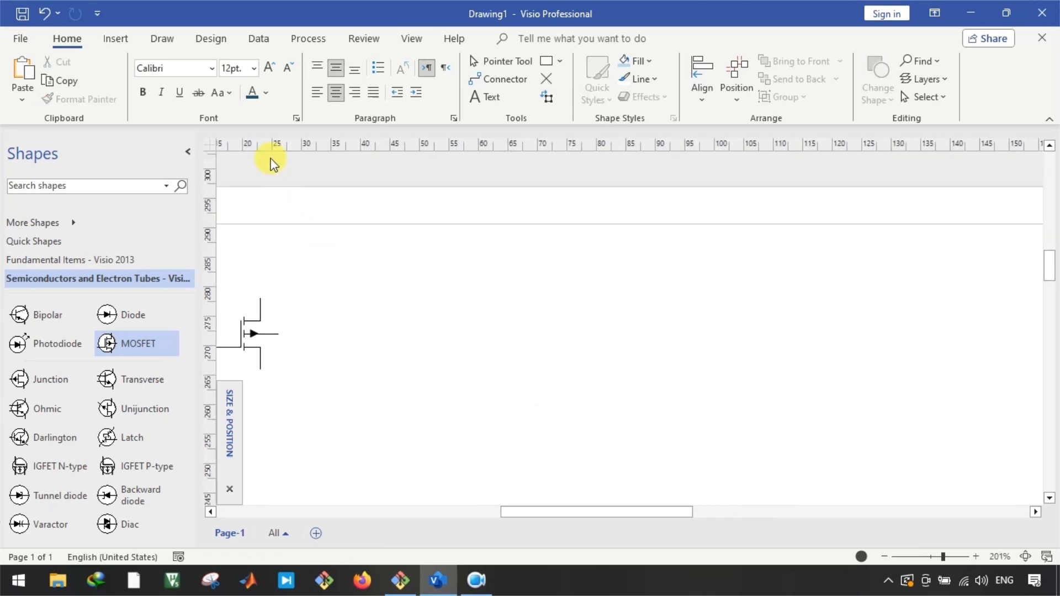
Add a text box about 22.9 mm wide and 15 mm high beside the MOSFET, containing the letter L
left_click(485, 96)
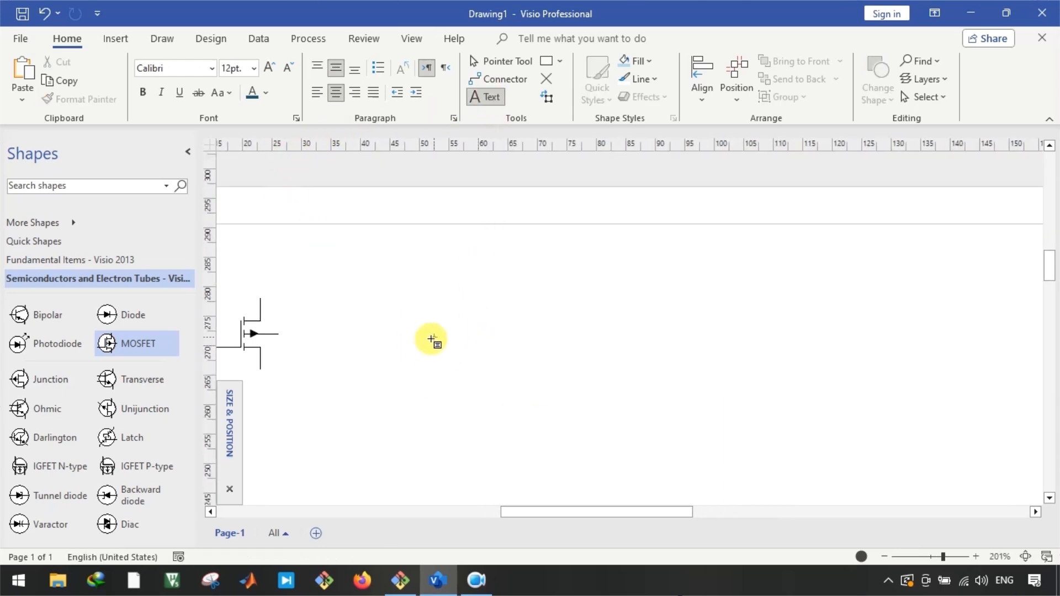
left_click_drag(440, 317, 575, 403)
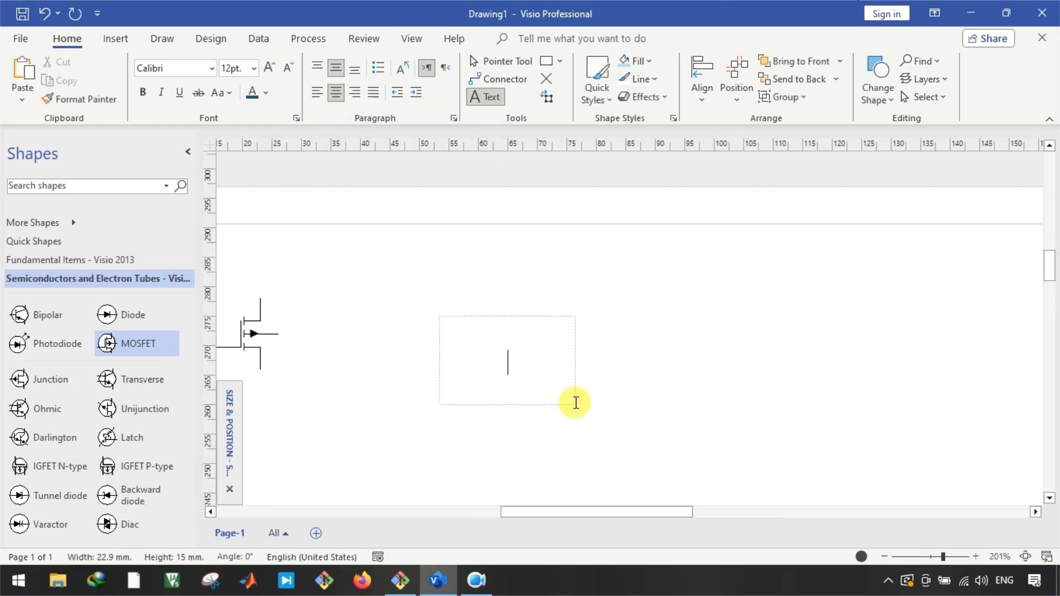
type("S")
key("BackSpace")
type("L")
Format the letter L in italic Times New Roman
left_click_drag(483, 355, 514, 361)
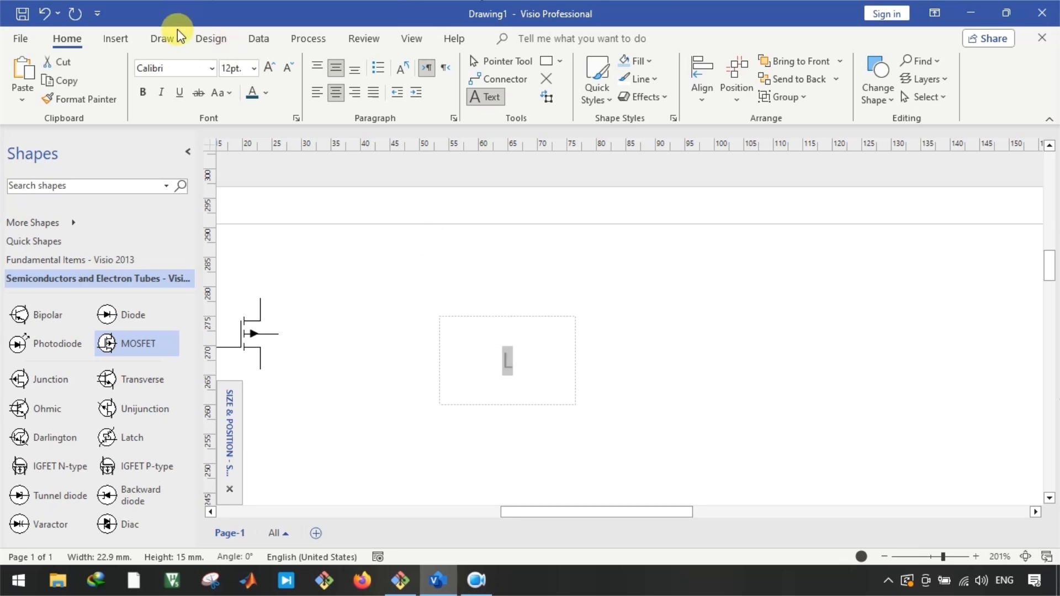
left_click(212, 68)
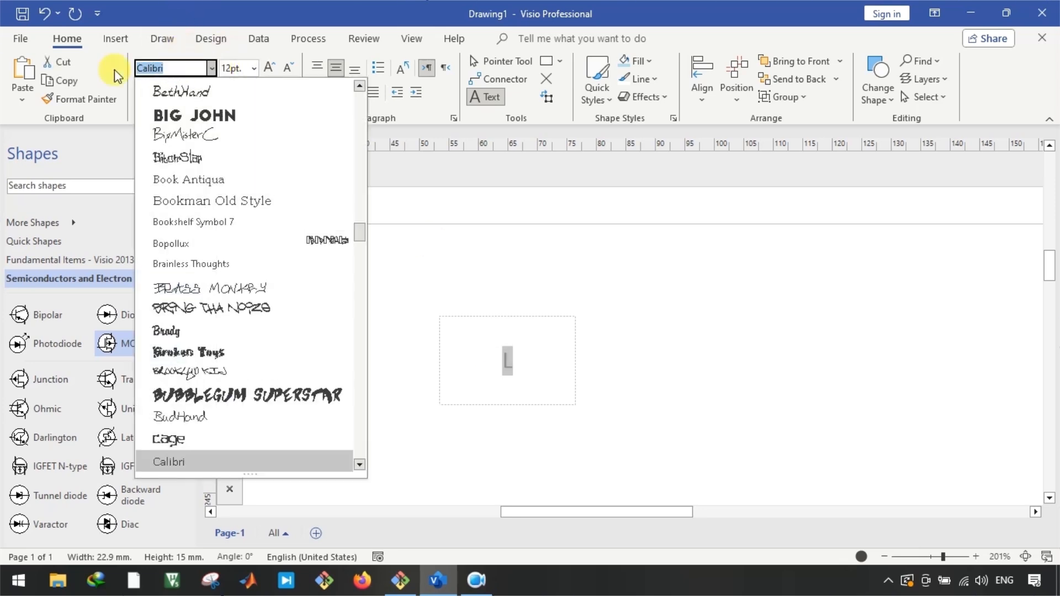
type("Times New Roman")
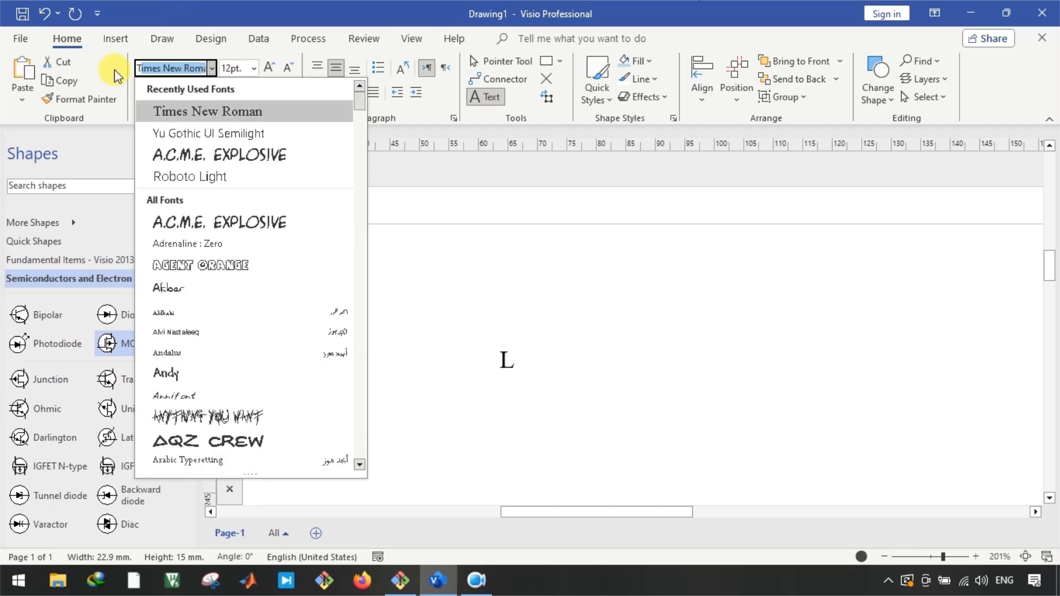
key("Return")
left_click(254, 68)
left_click(253, 70)
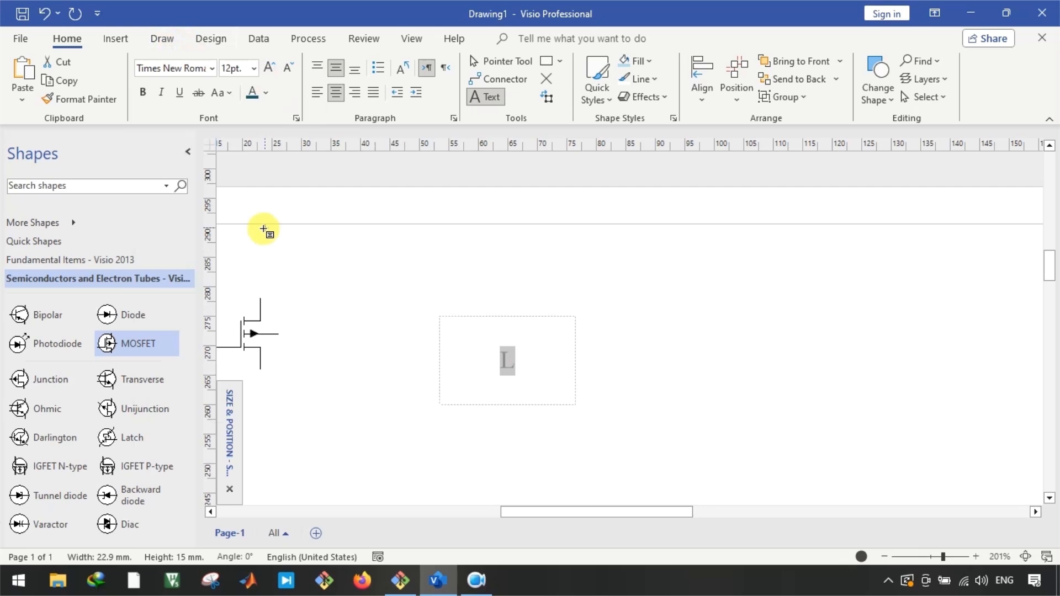
left_click(168, 93)
key("Escape")
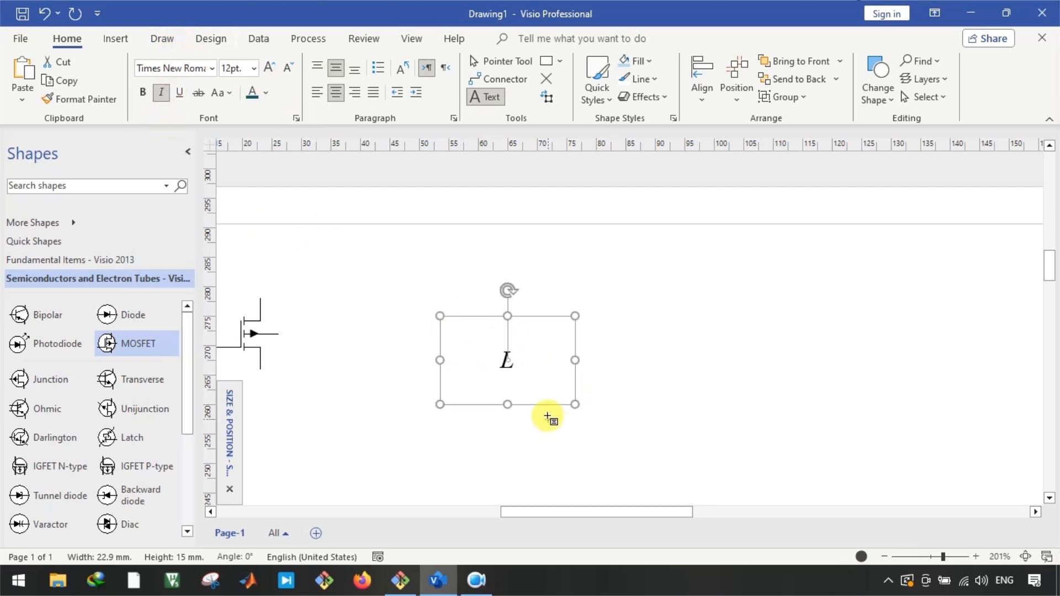
Shrink the L text box to about 5.5 by 3.6 mm and move it slightly up and to the right
left_click_drag(575, 404, 473, 339)
left_click(508, 372)
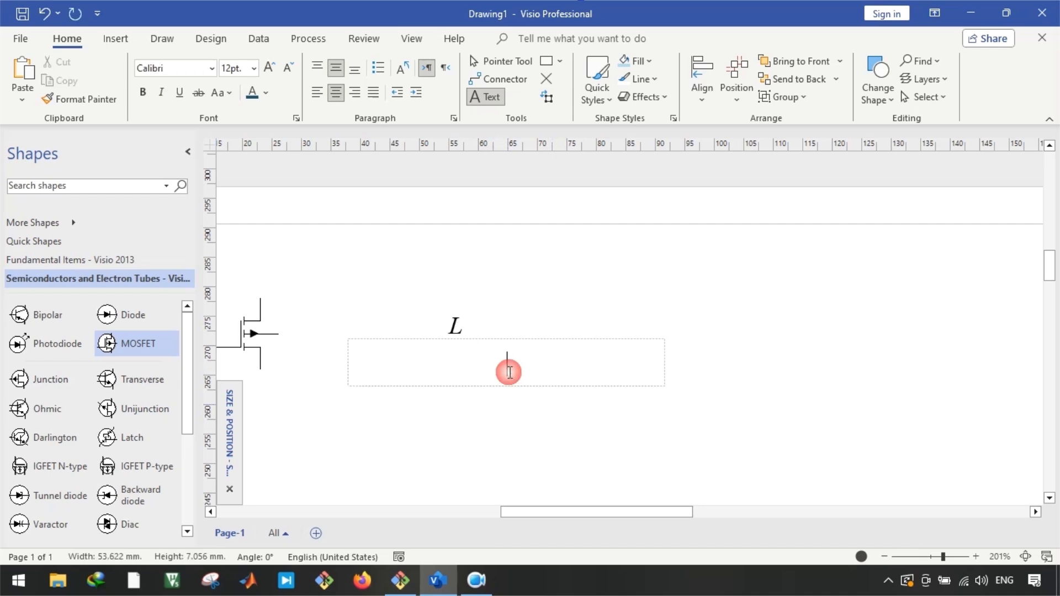
key("Escape")
scroll(449, 326, "up", 3)
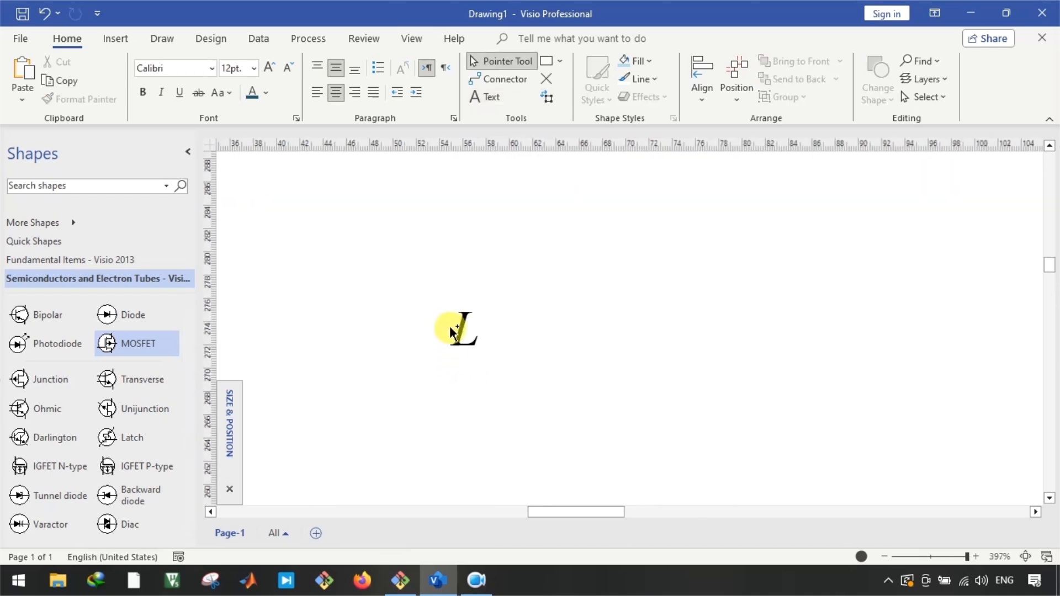
left_click_drag(468, 332, 527, 276)
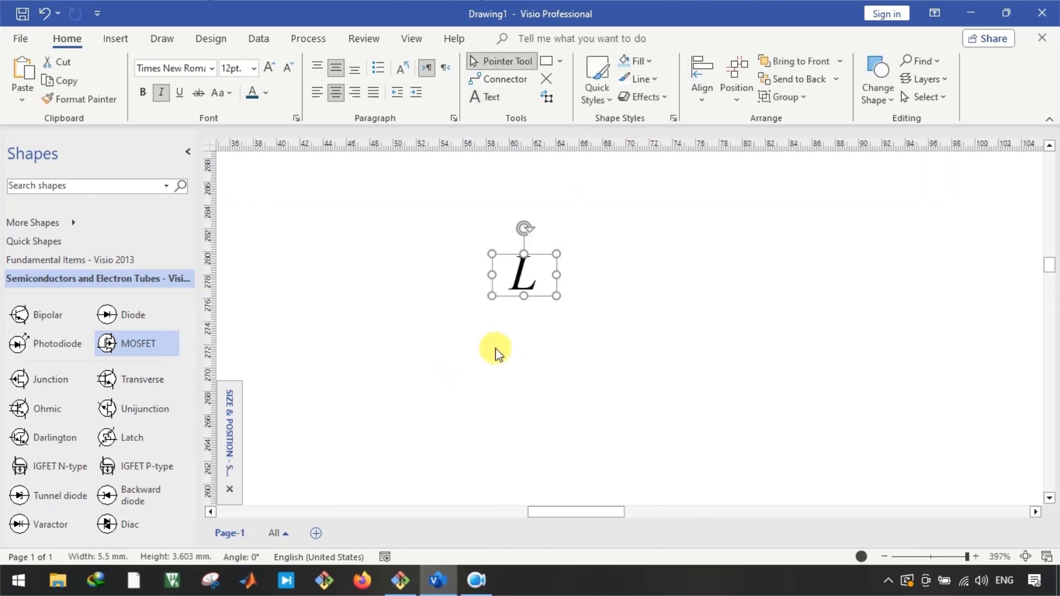
scroll(492, 343, "down", 1)
left_click(429, 314)
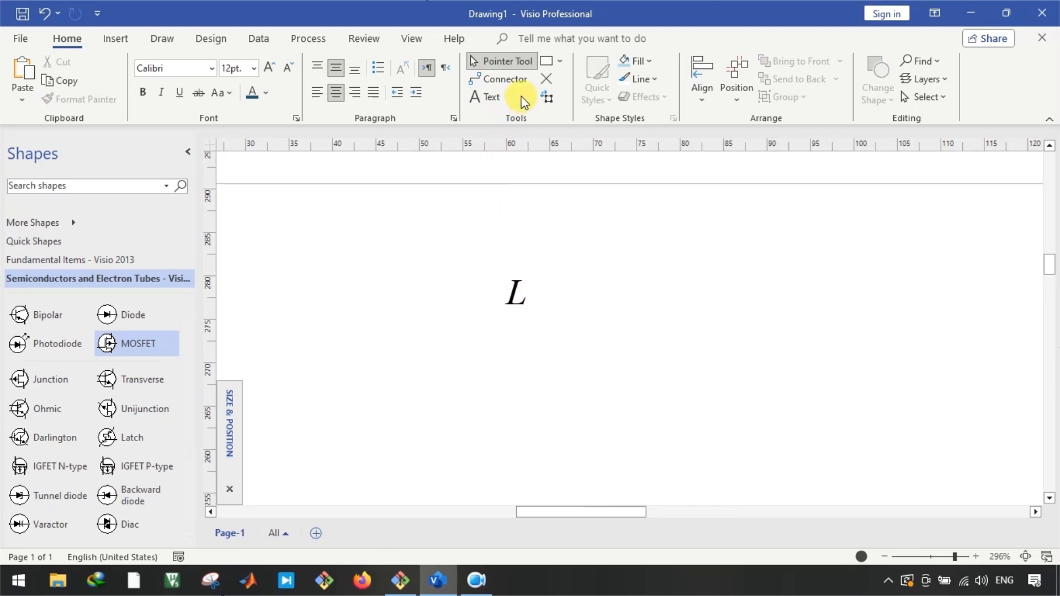
Draw a circle about 5 mm in diameter below and to the left of the letter L
left_click(559, 61)
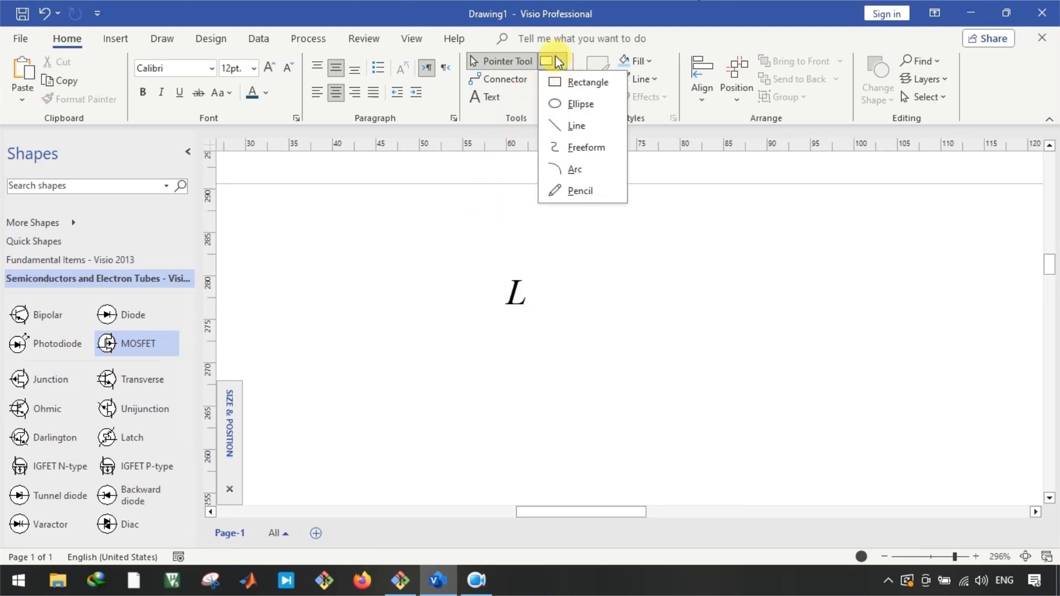
left_click(581, 103)
left_click_drag(453, 320, 497, 363)
key("Escape")
key("ctrl+1")
scroll(492, 360, "up", 2)
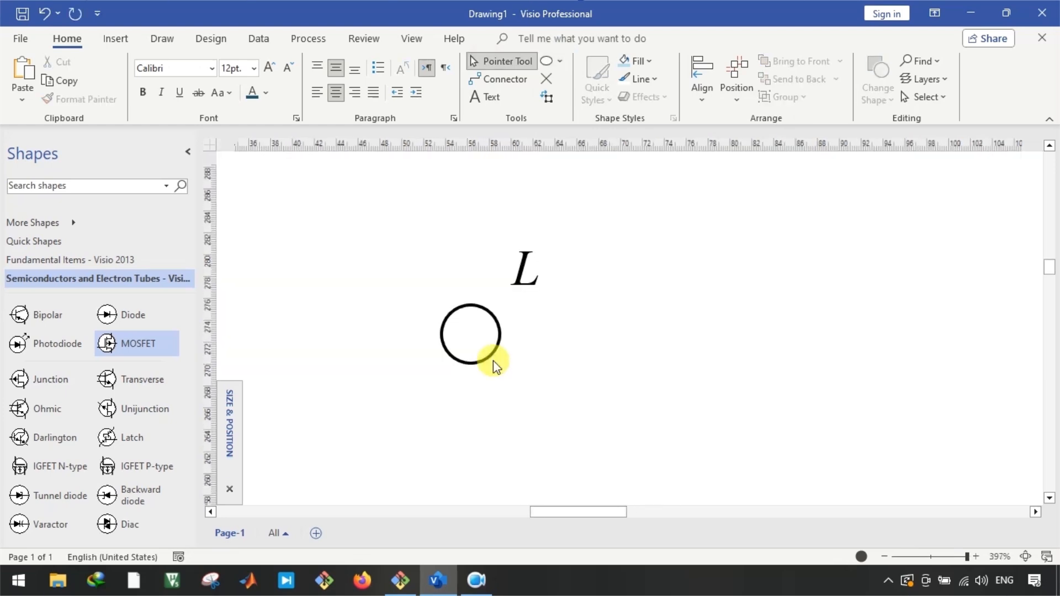
Draw a horizontal line about 14 mm long across the circle, extending past both sides
left_click(561, 62)
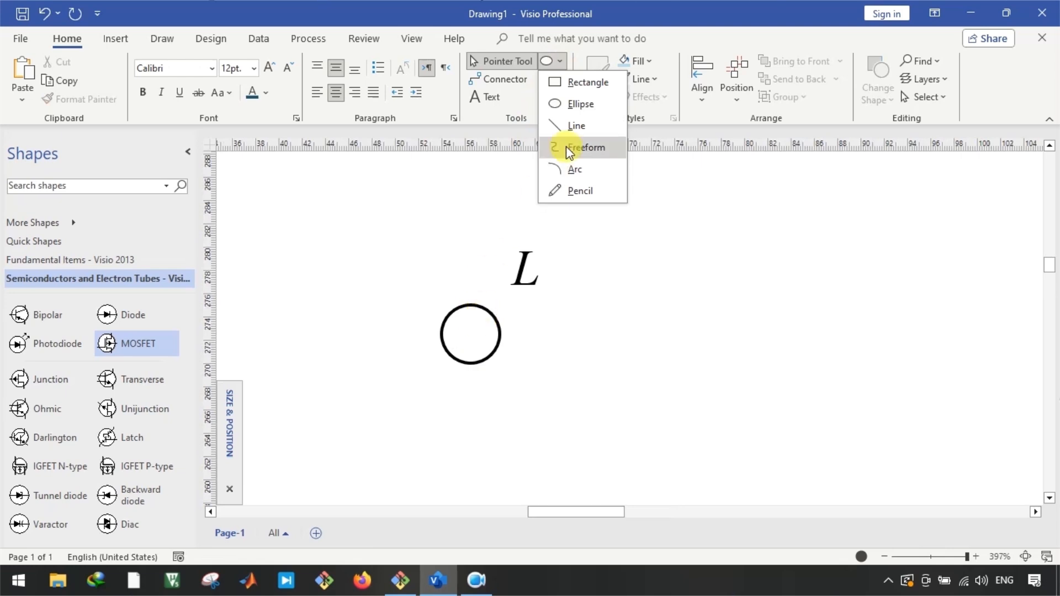
left_click(574, 126)
mouse_move(406, 328)
left_mouse_down()
mouse_move(516, 340)
mouse_move(571, 329)
left_mouse_up()
key("ctrl+1")
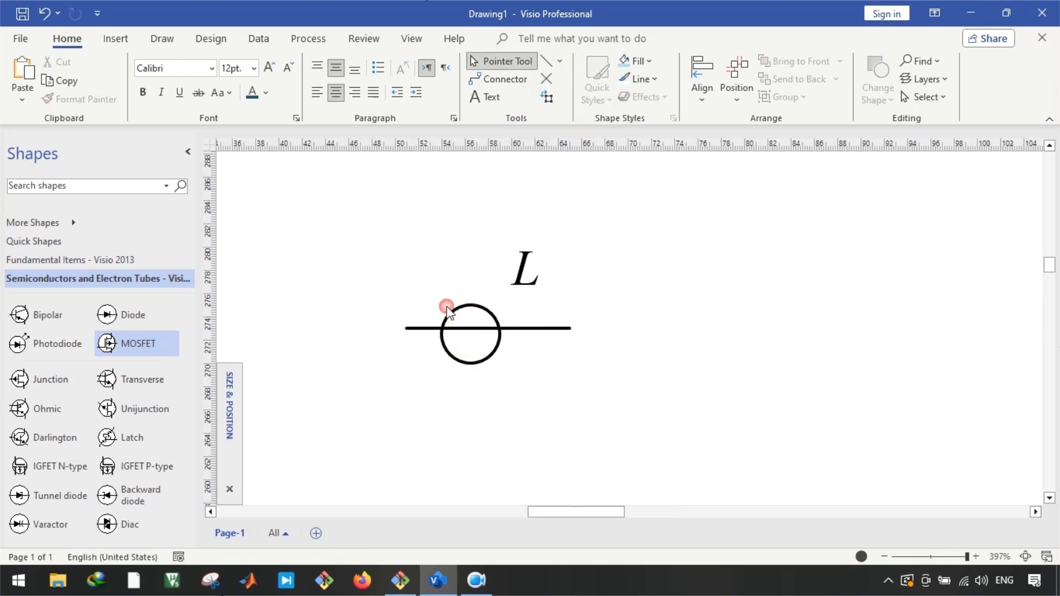
Align the line to the circle's vertical middle with Align Middle, using the circle as the reference
left_click(455, 307)
left_click(429, 326, "shift")
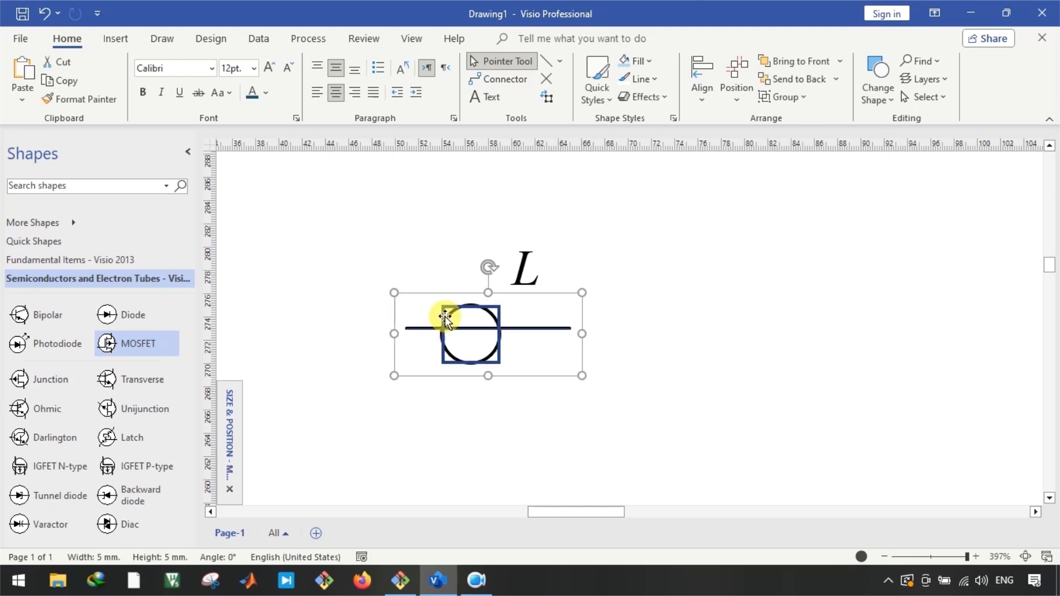
left_click(702, 99)
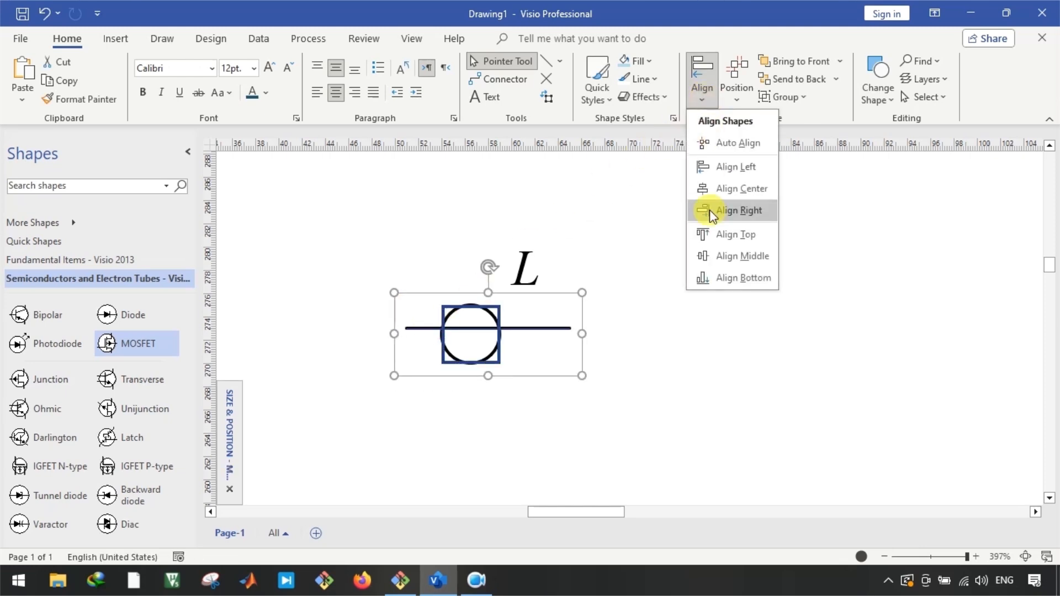
left_click(731, 256)
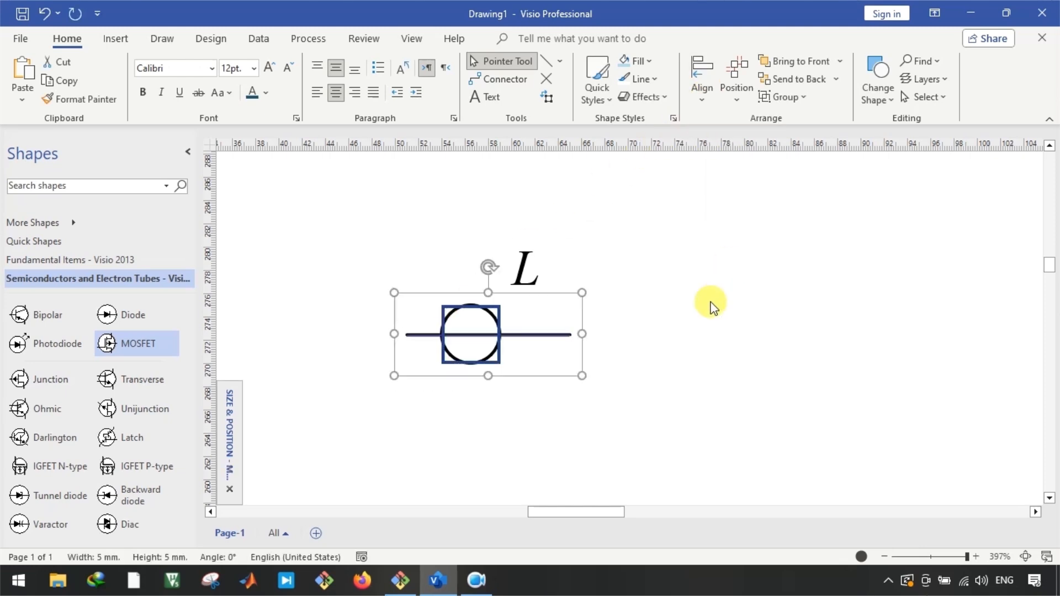
left_click(587, 359)
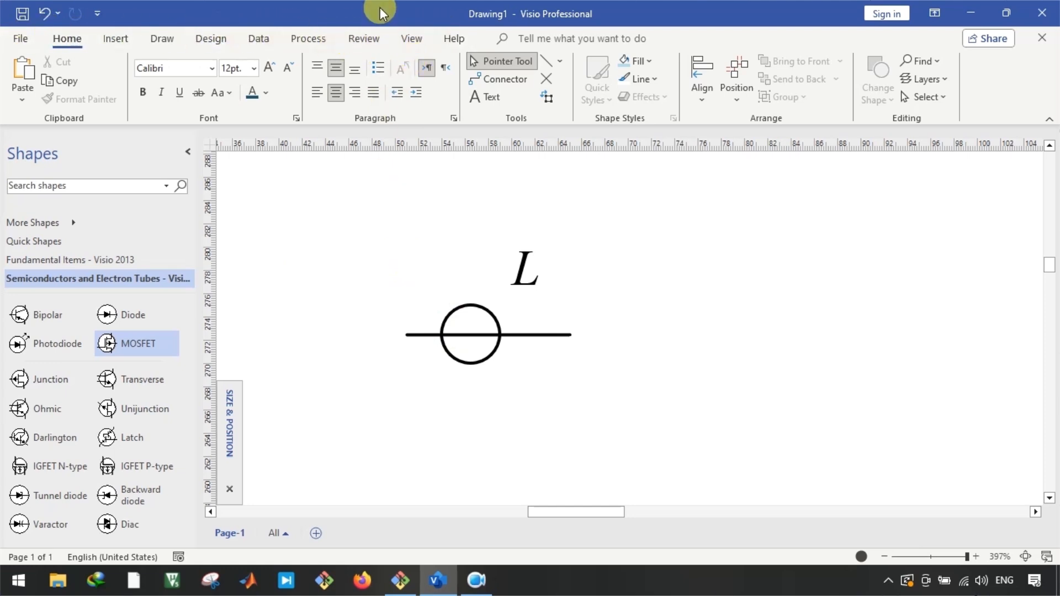
Enable the Developer tab in the ribbon customization options
left_click(20, 39)
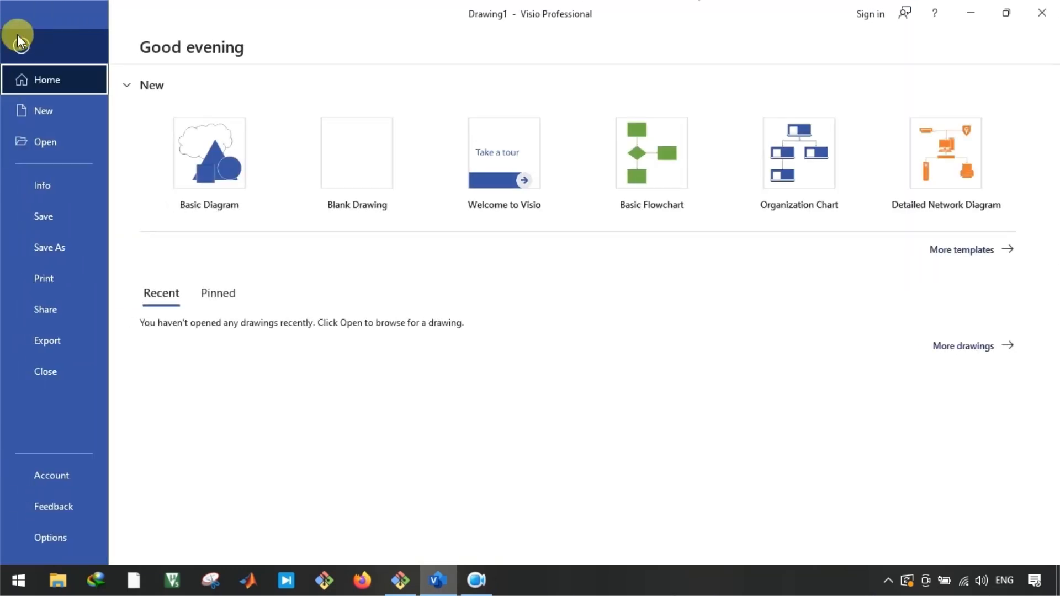
key("Escape")
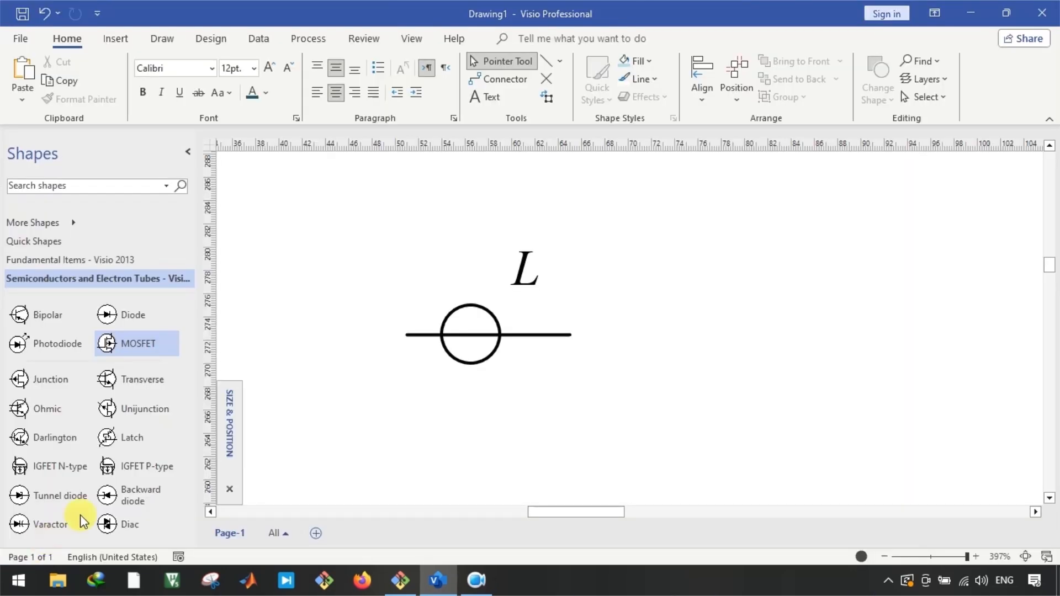
left_click(259, 190)
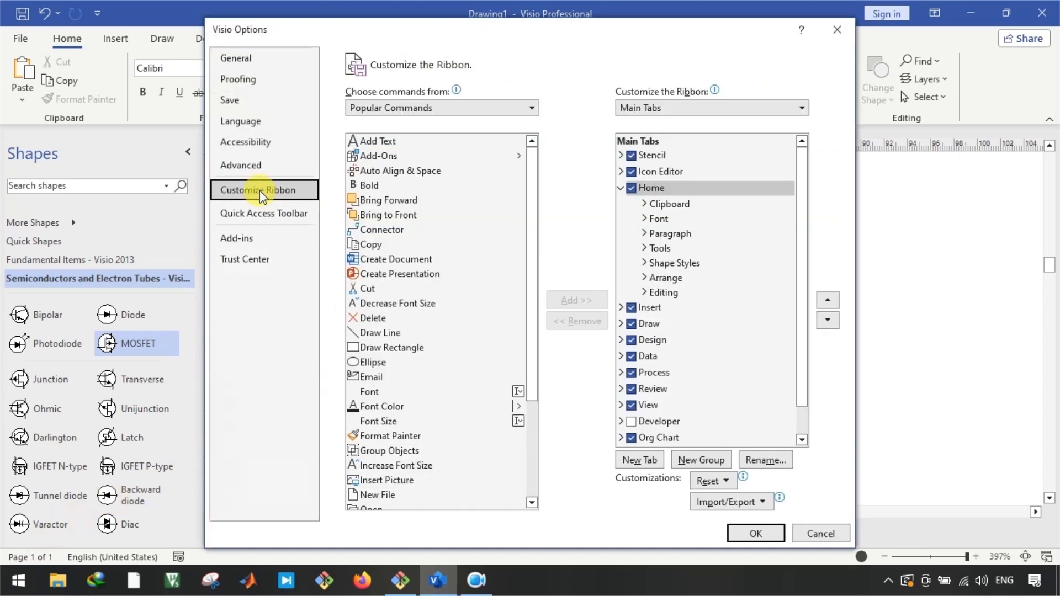
left_click(630, 422)
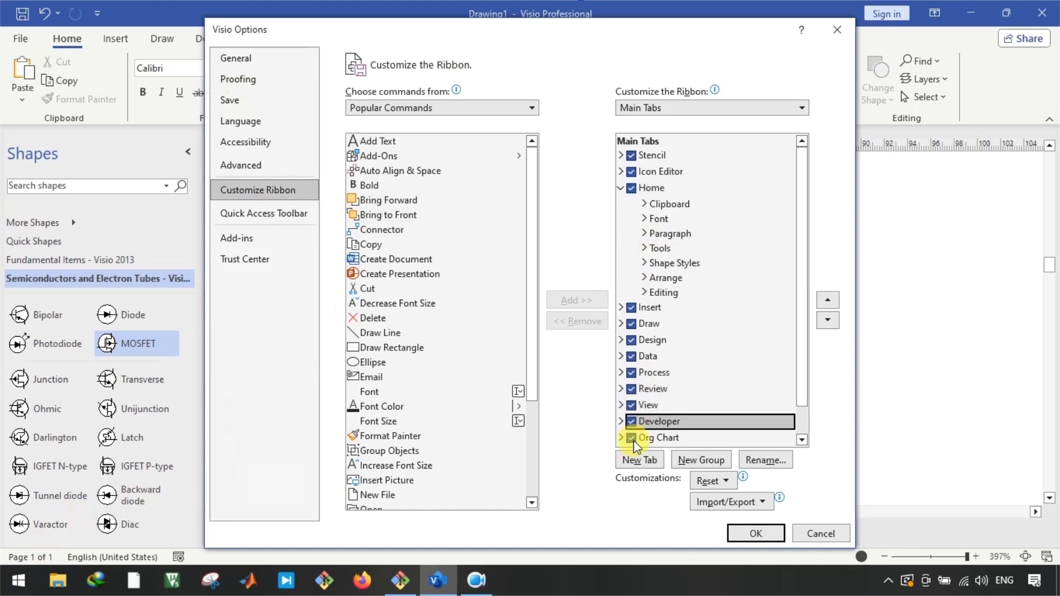
left_click(755, 533)
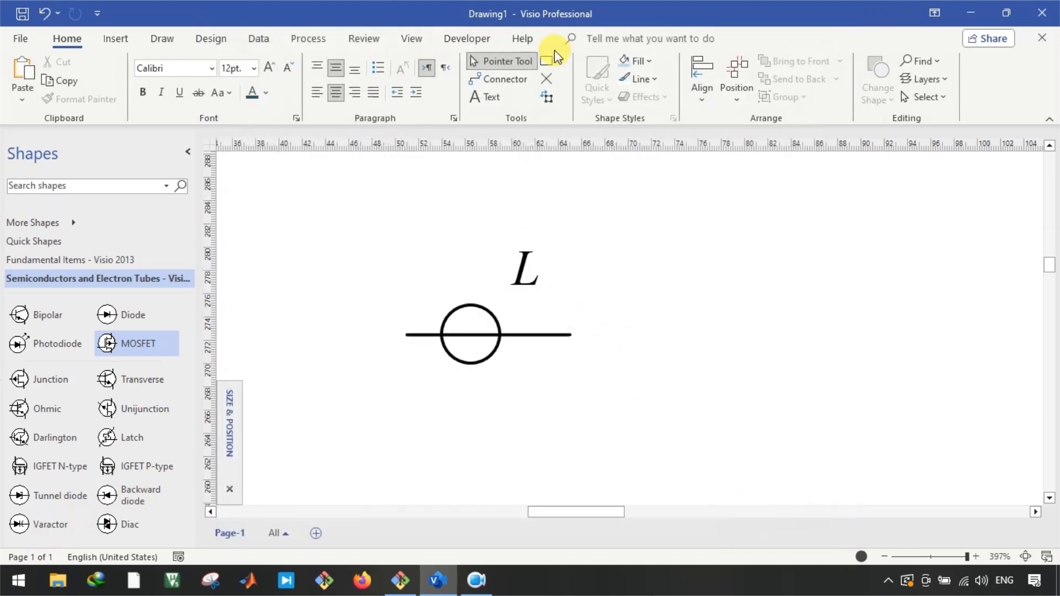
Split the circle and the horizontal line at their intersections with the Trim operation
left_click(458, 41)
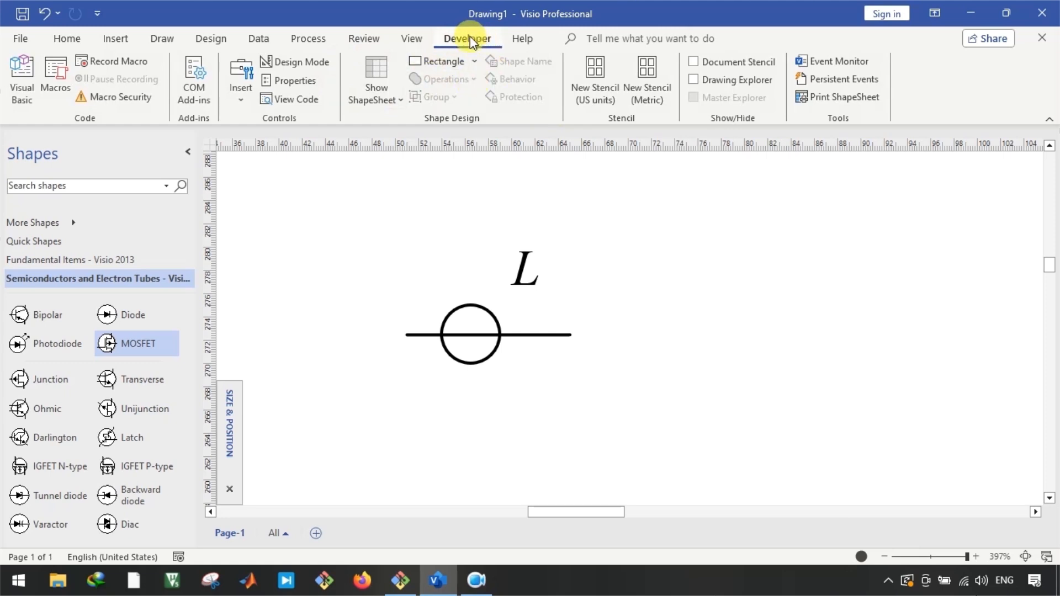
left_click(425, 227)
left_click_drag(378, 293, 649, 388)
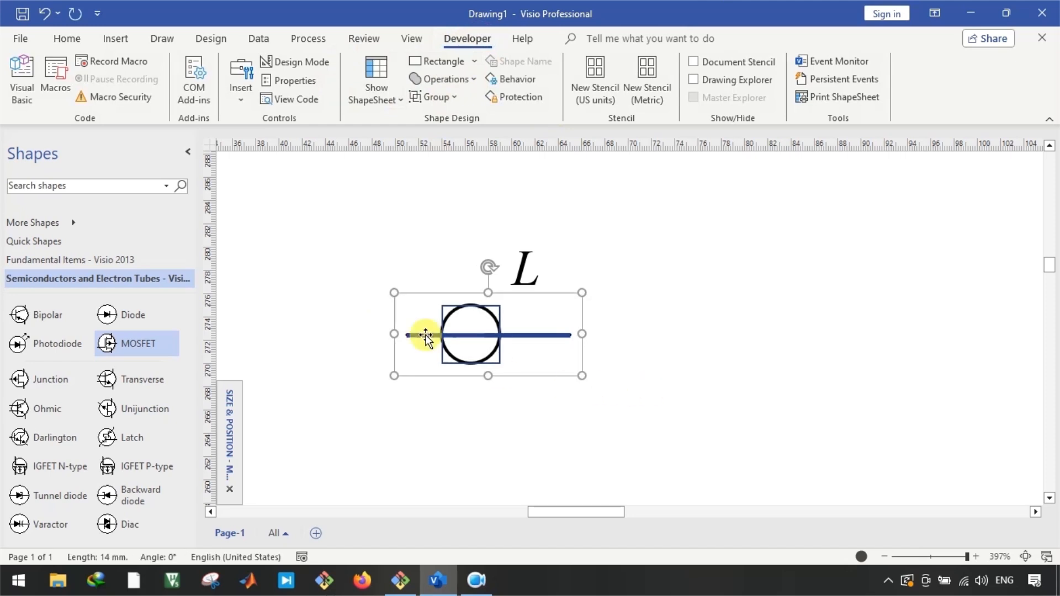
left_click(470, 80)
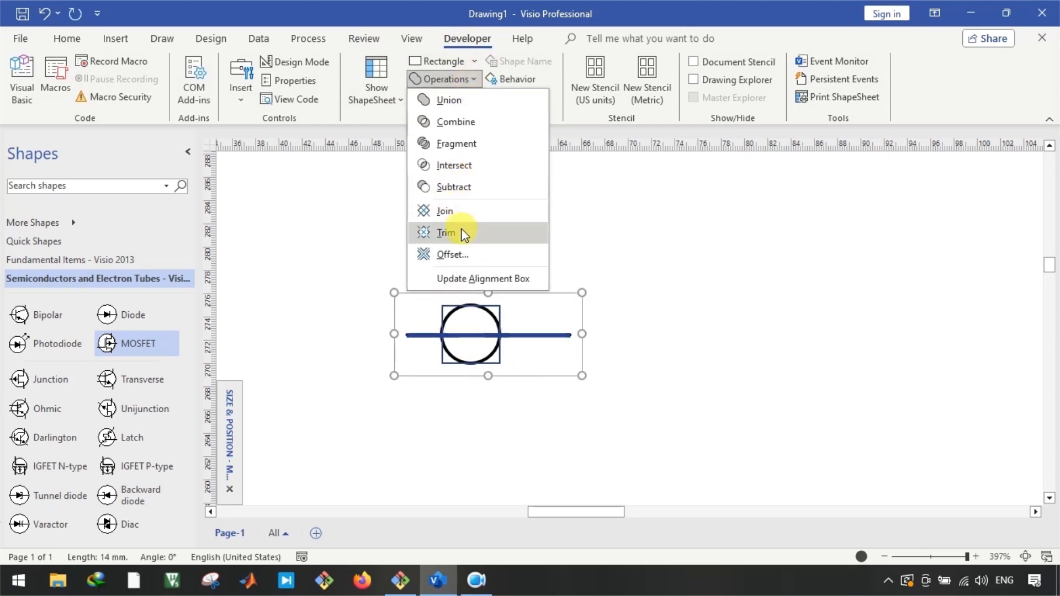
left_click(446, 232)
Delete all three line segments and the lower half of the circle, keeping only the upper semicircle
left_click(432, 335)
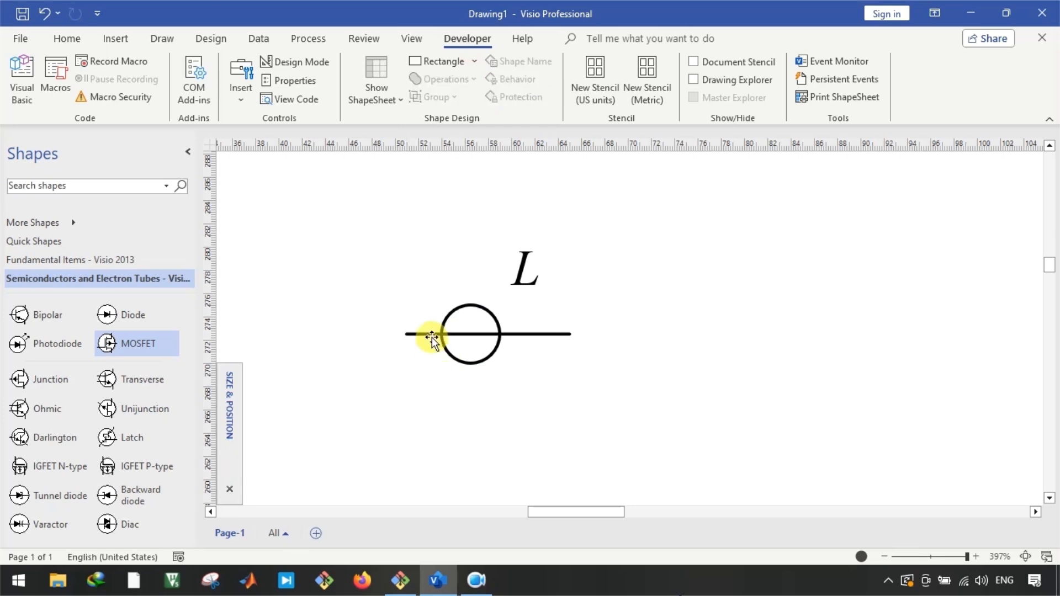
key("Delete")
left_click(466, 335)
key("Delete")
left_click(511, 333)
key("Delete")
left_click(499, 351)
key("Delete")
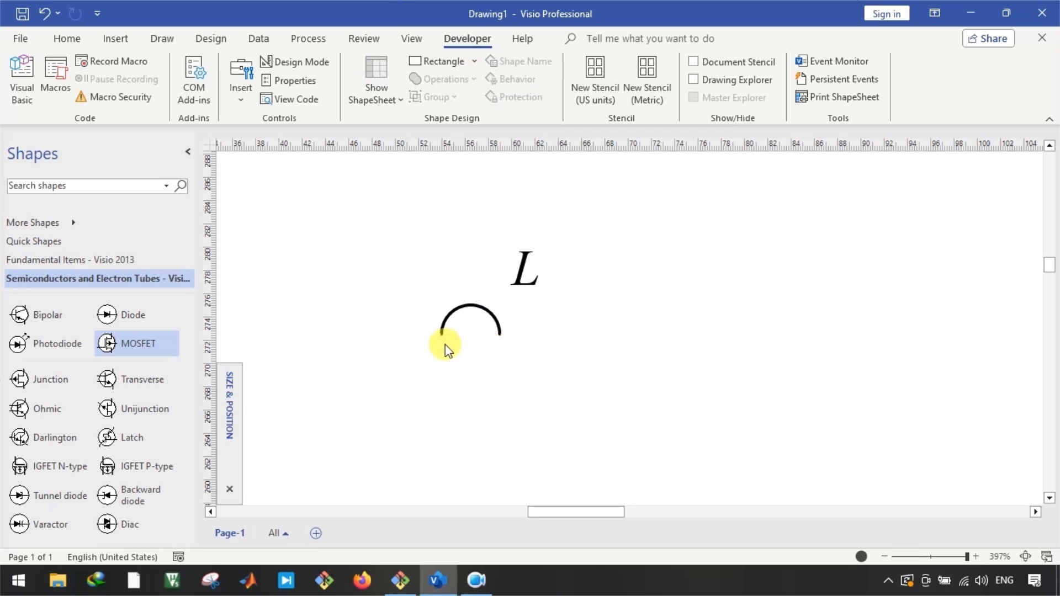
Copy the semicircle end to end to build a row of four touching arcs
scroll(440, 340, "up", 2, "ctrl")
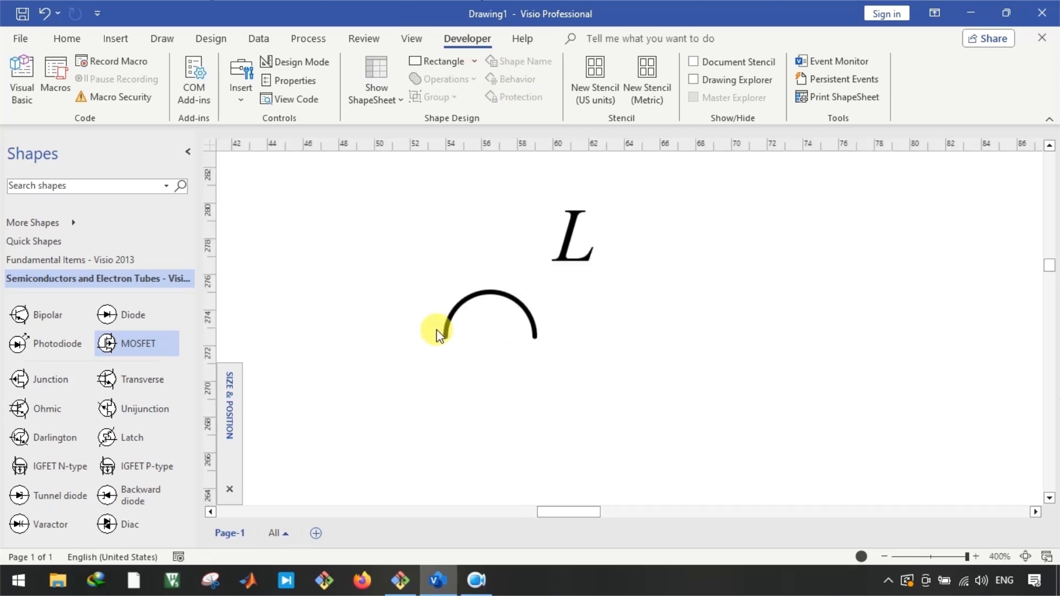
left_click(471, 297)
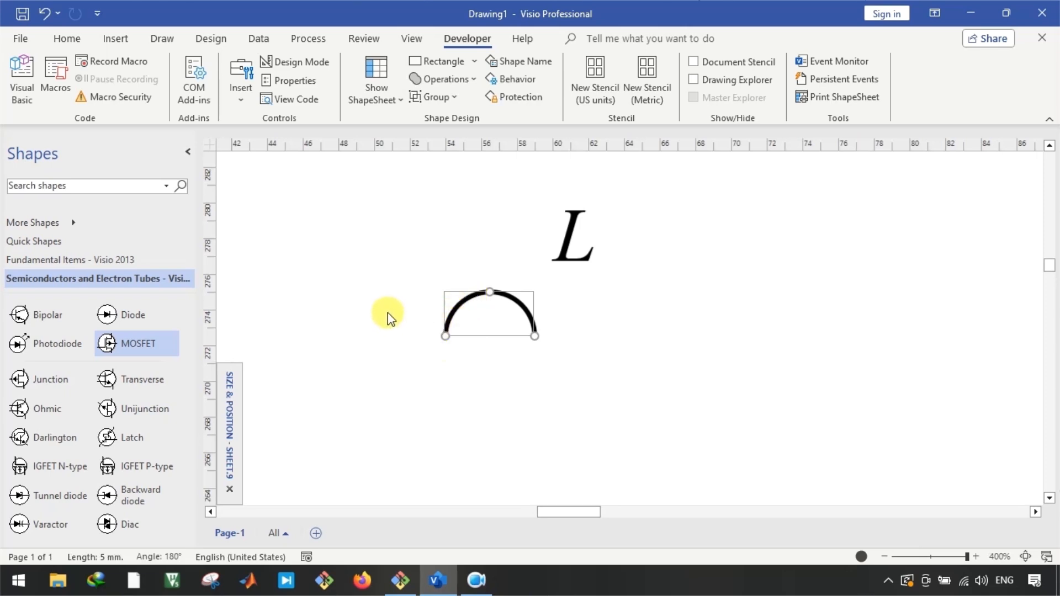
scroll(388, 313, "right", 2)
left_click_drag(495, 315, 671, 312)
left_click(667, 378)
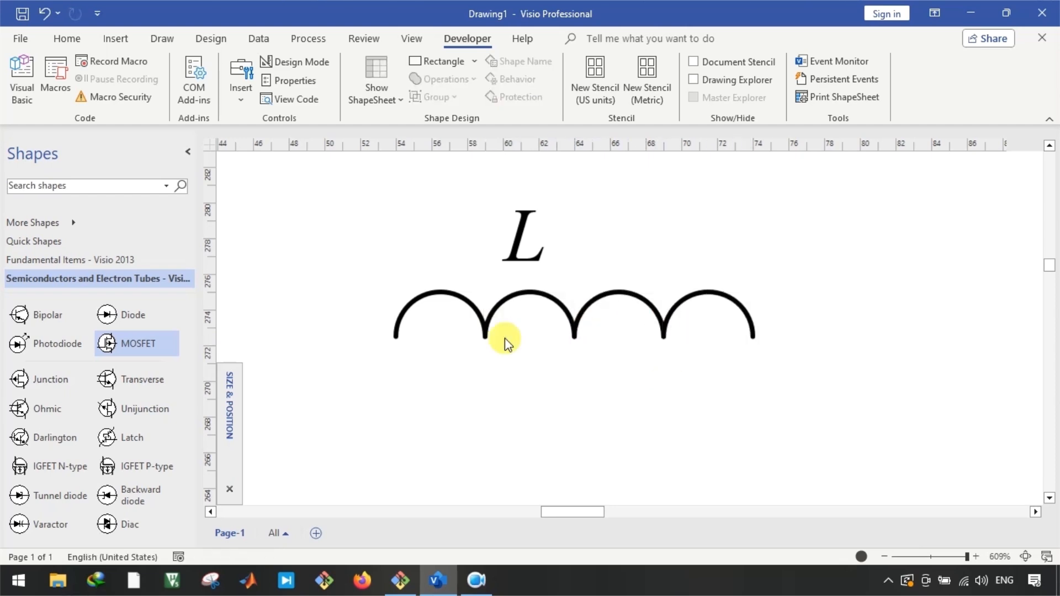
Draw a horizontal line about 3 mm long outward from each end of the arc row
scroll(486, 332, "left", 2)
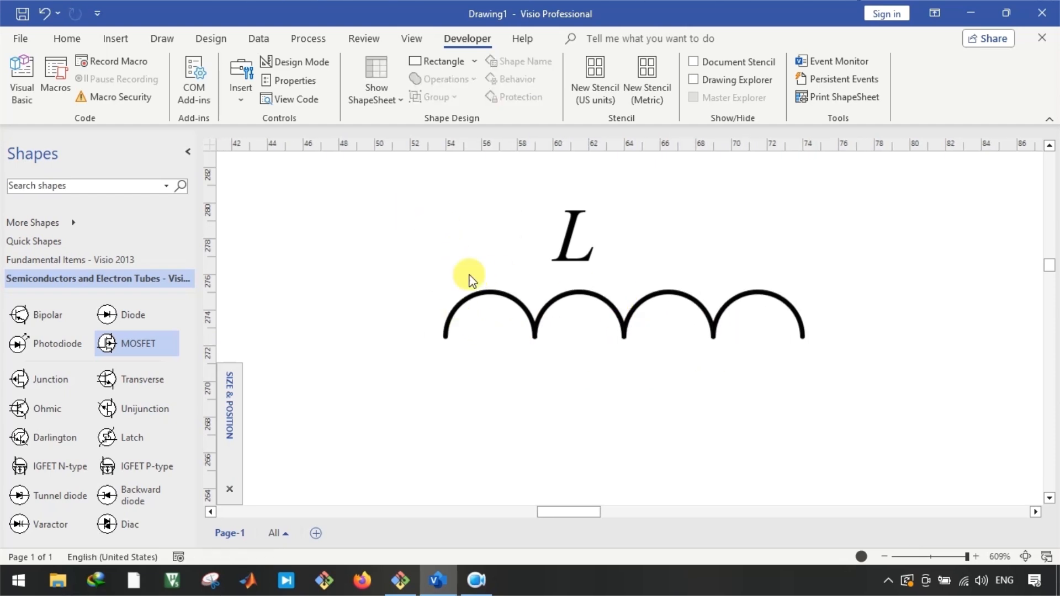
left_click(474, 61)
left_click(455, 126)
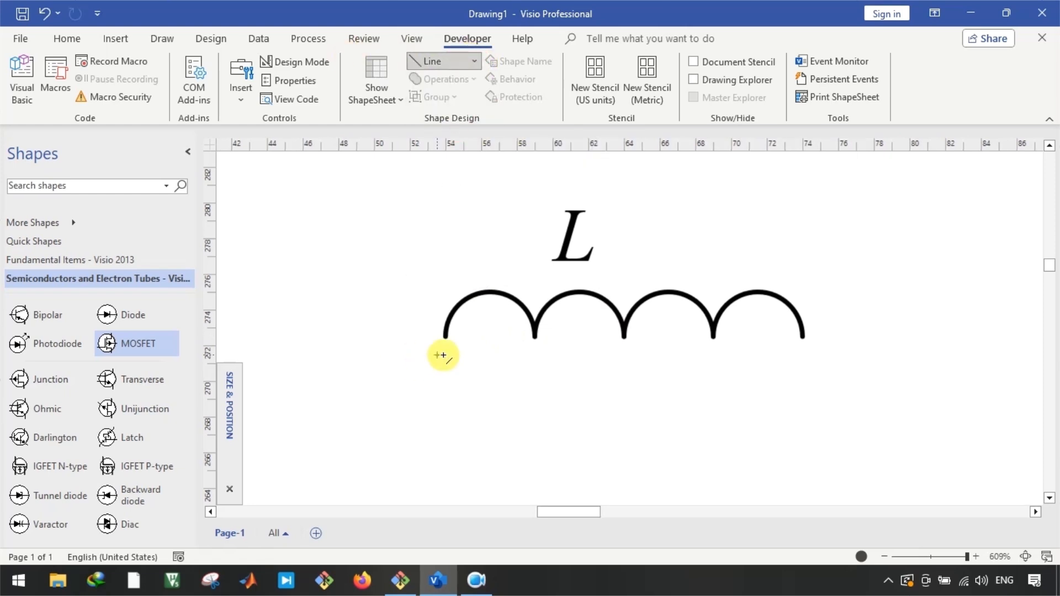
left_click_drag(447, 336, 391, 336)
left_click_drag(803, 337, 858, 337)
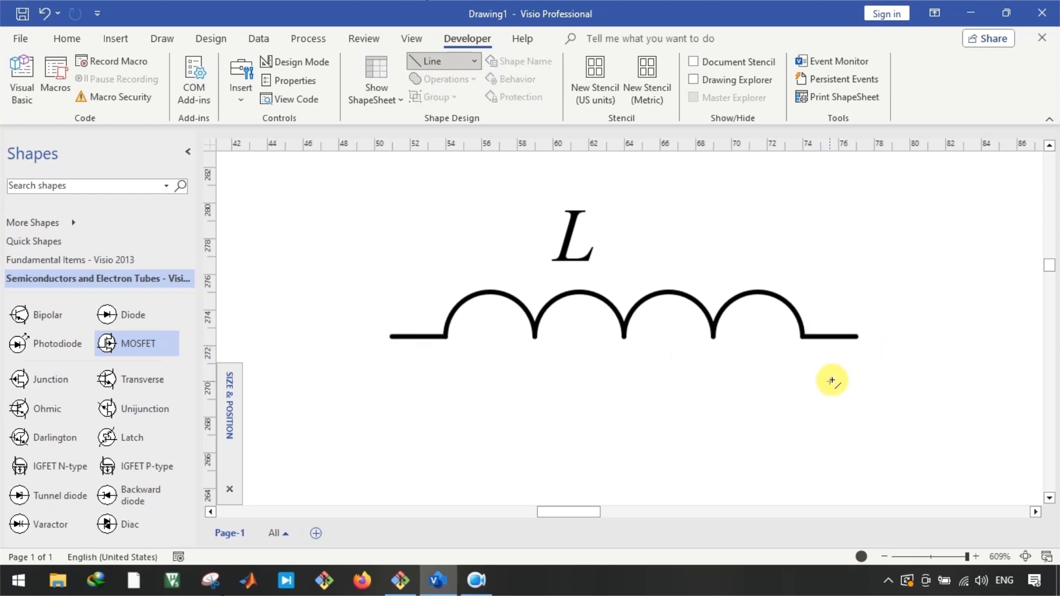
key("Escape")
Replace the right end line with a copy of the left end line attached to the last arc
left_click(826, 339)
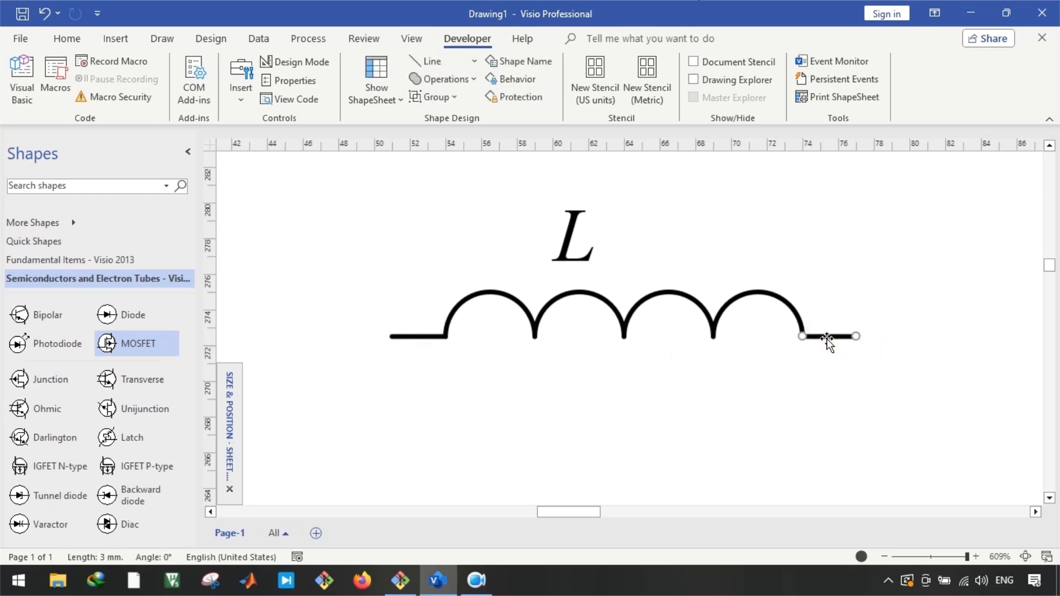
key("Delete")
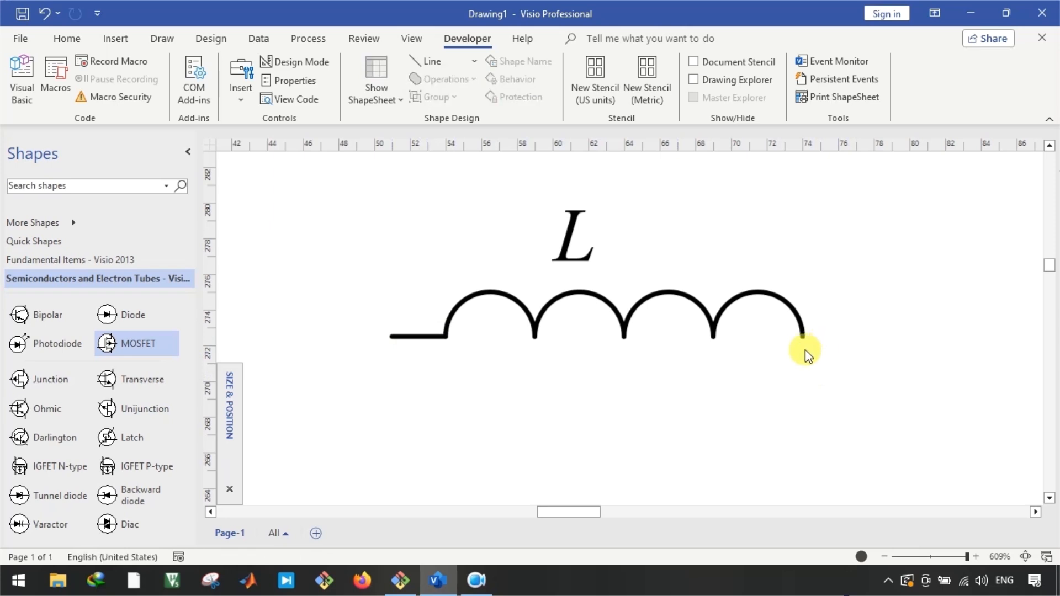
left_click(415, 336)
left_click_drag(415, 339, 827, 337)
left_click(819, 382)
Set the line width of all the arcs and both end lines to 1.25 pt
scroll(386, 308, "down", 2)
left_click_drag(348, 280, 770, 364)
right_click(646, 310)
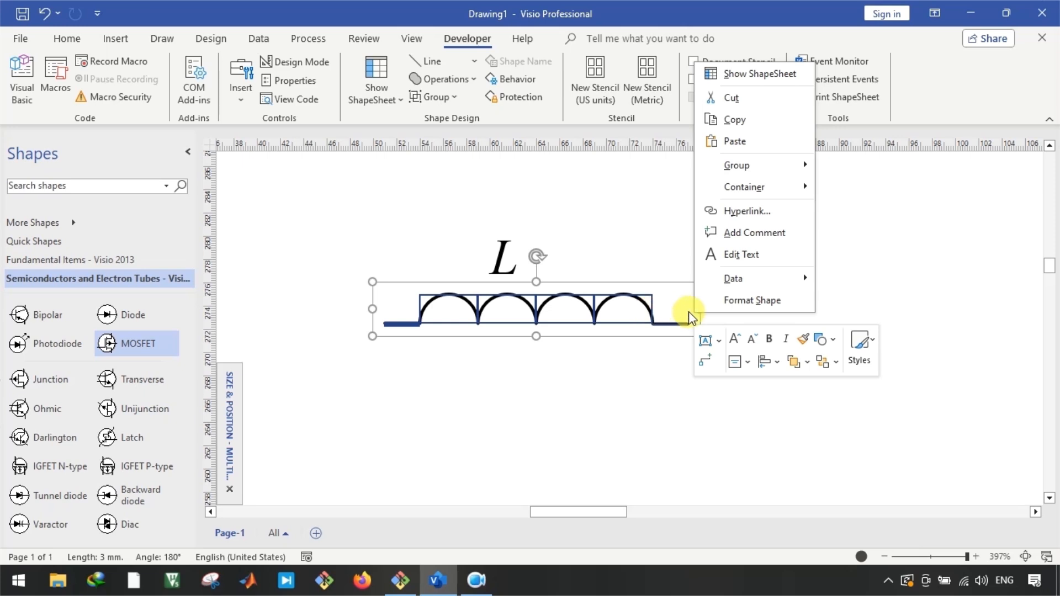
left_click(715, 303)
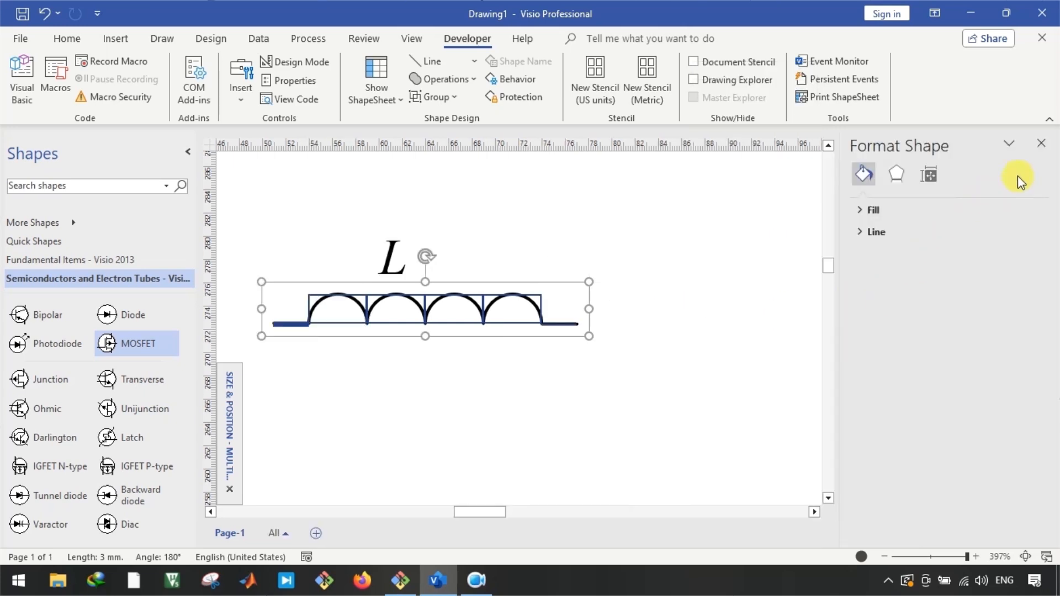
left_click(889, 233)
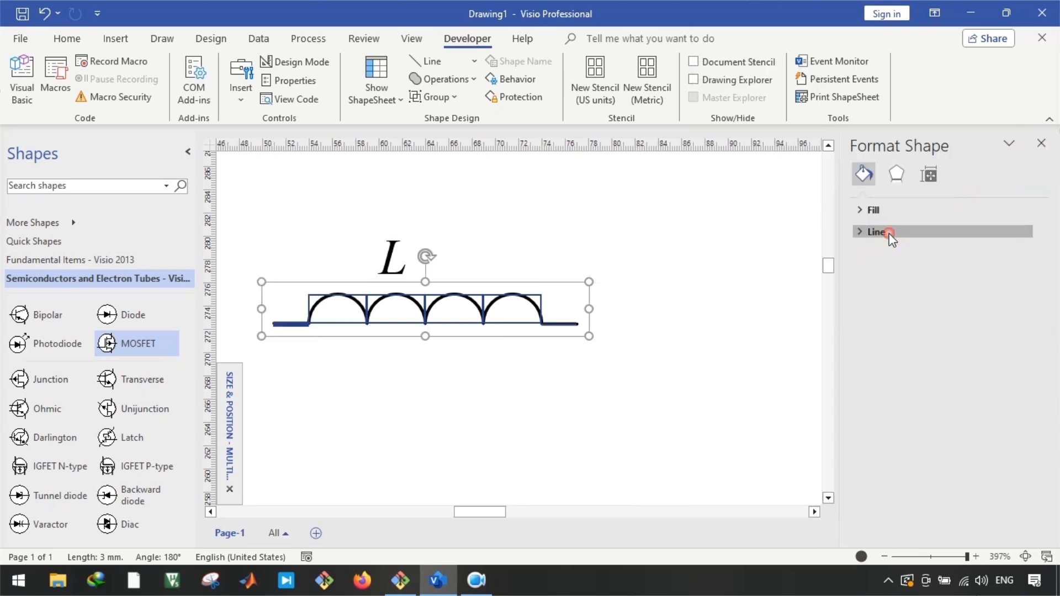
left_click(1026, 358)
left_click(1026, 358)
left_click(656, 333)
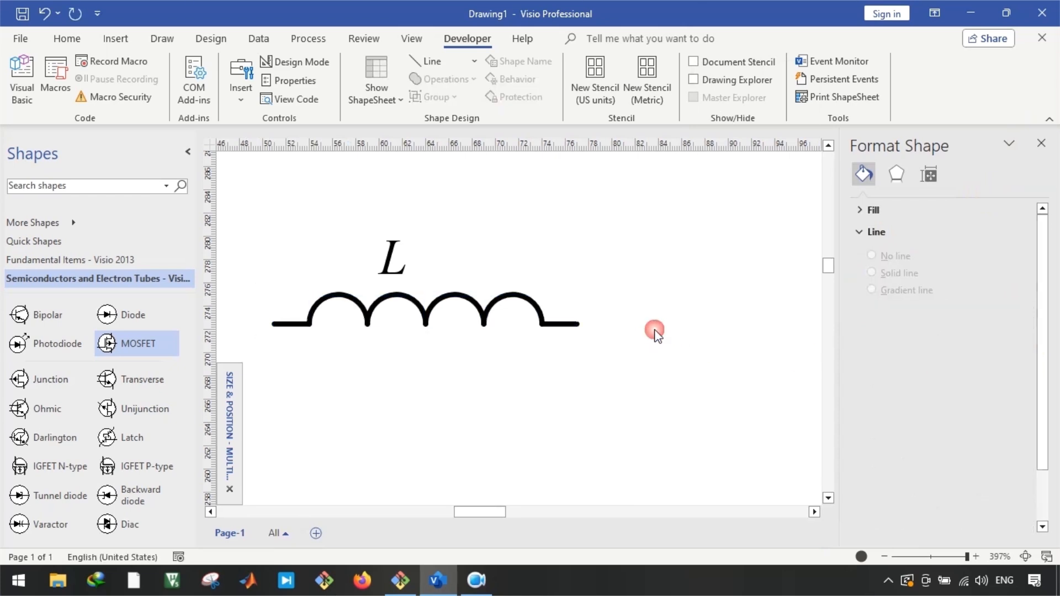
Scale the whole inductor drawing down proportionally to about 18 mm wide
left_click_drag(244, 278, 670, 373)
left_click_drag(588, 337, 478, 325)
left_click(514, 391)
Move the letter L so it is roughly centred above the inductor
scroll(540, 376, "left", 5)
left_click_drag(543, 269, 525, 267)
left_click(530, 346)
scroll(537, 345, "up", 1)
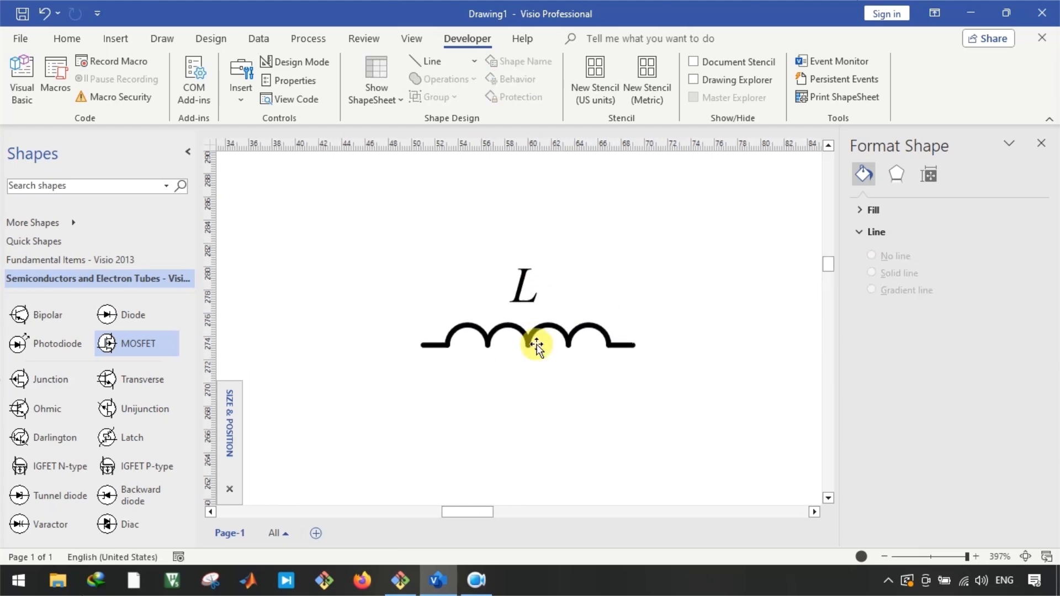
scroll(539, 348, "up", 1)
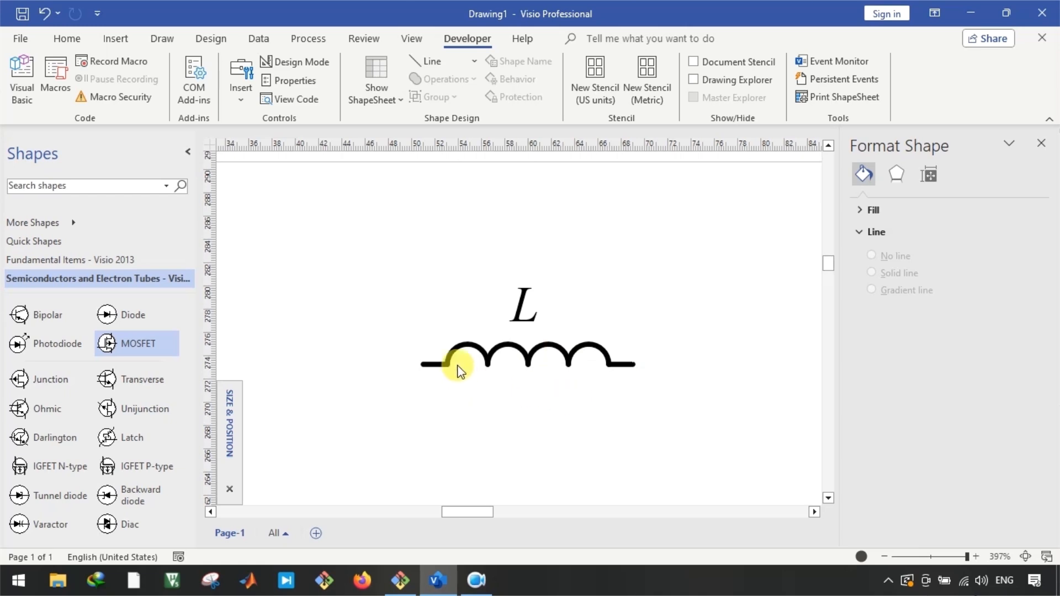
scroll(480, 392, "up", 1)
Create a new blank stencil in metric units
mouse_move(368, 295)
left_mouse_down()
mouse_move(558, 378)
mouse_move(763, 413)
left_mouse_up()
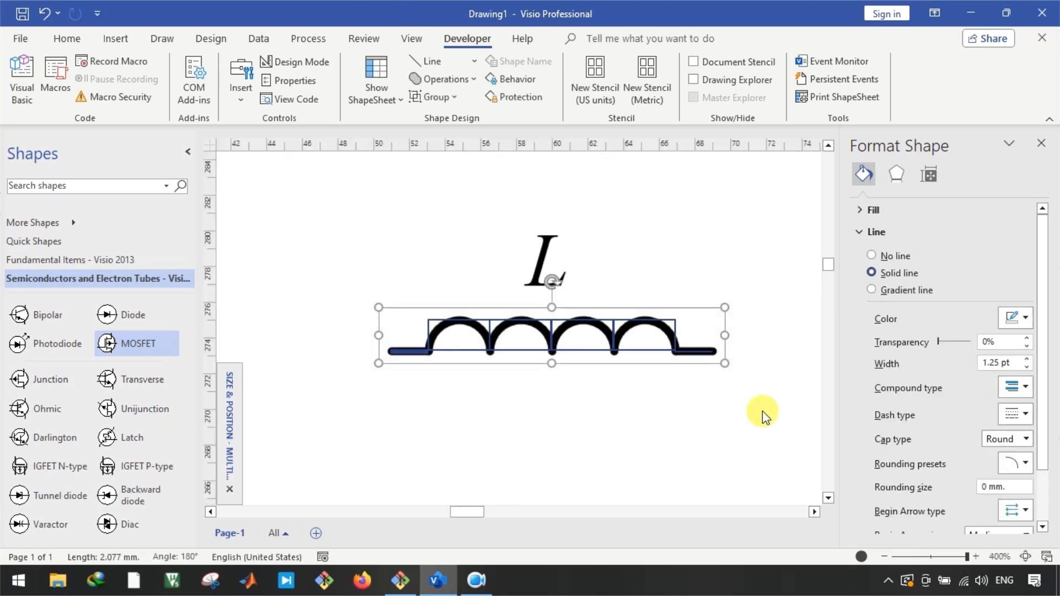
left_click(657, 399)
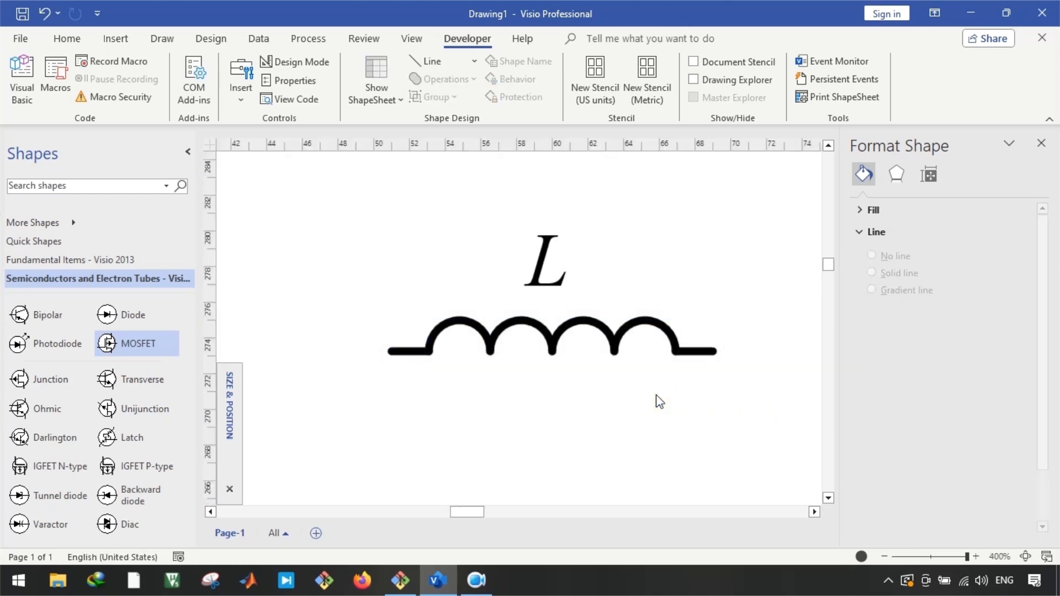
left_click(662, 65)
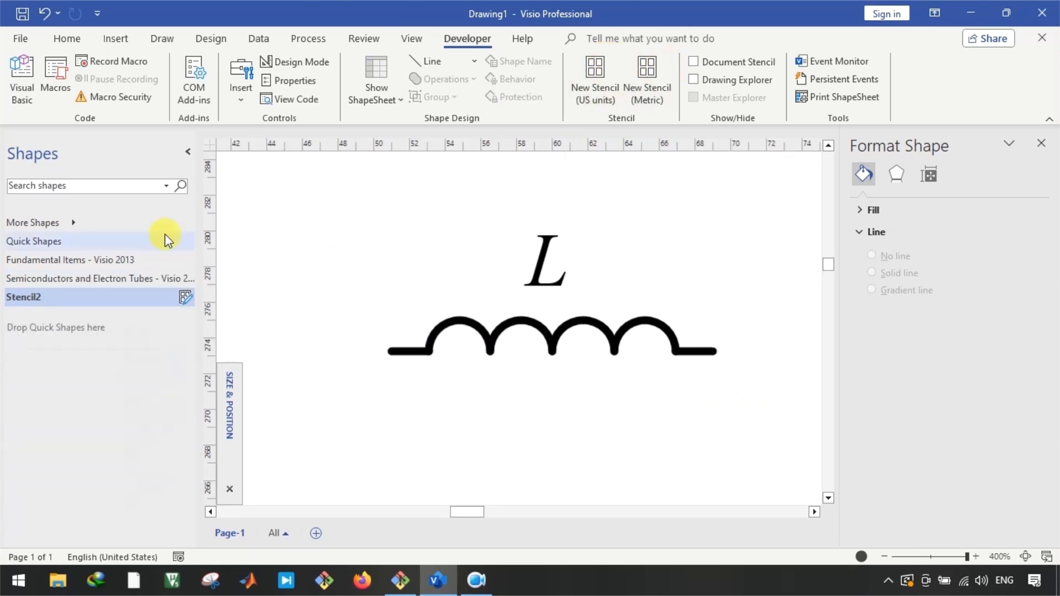
left_click_drag(367, 304, 447, 300)
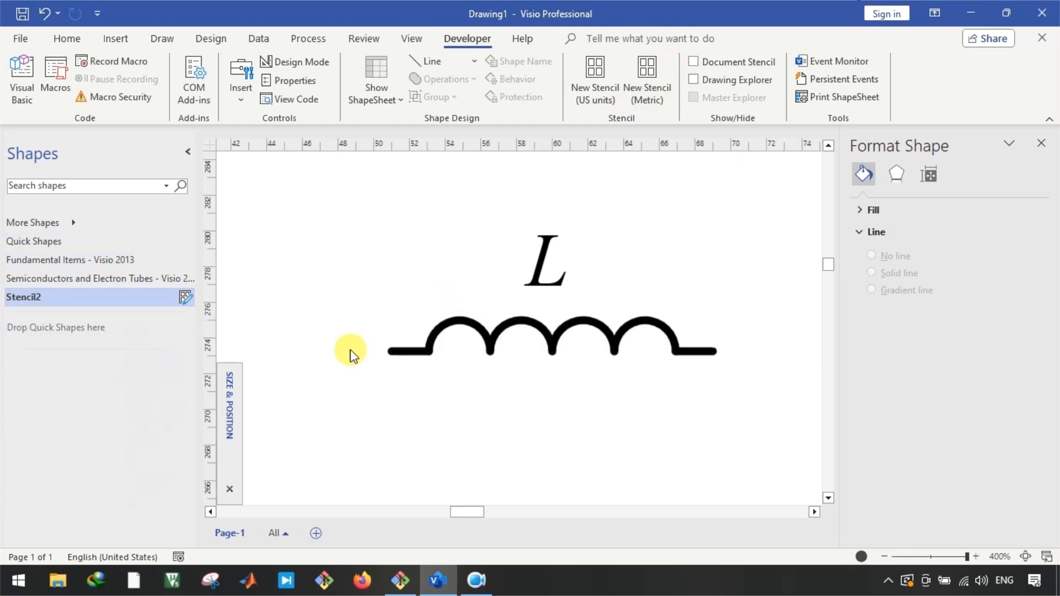
Add a connection point at the outer end of each of the inductor's two end lines
scroll(613, 350, "up", 3)
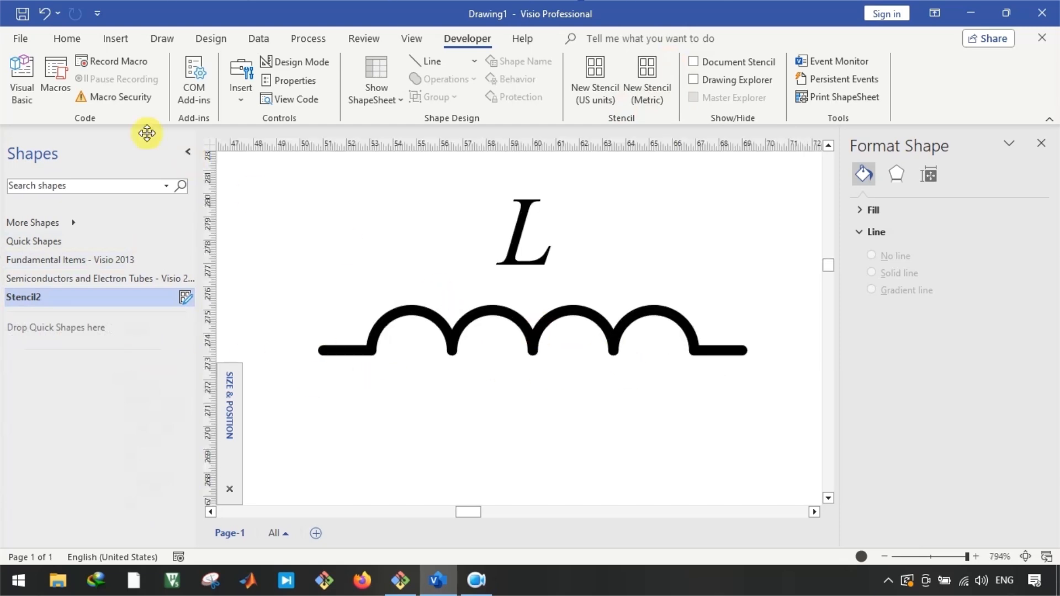
left_click(67, 39)
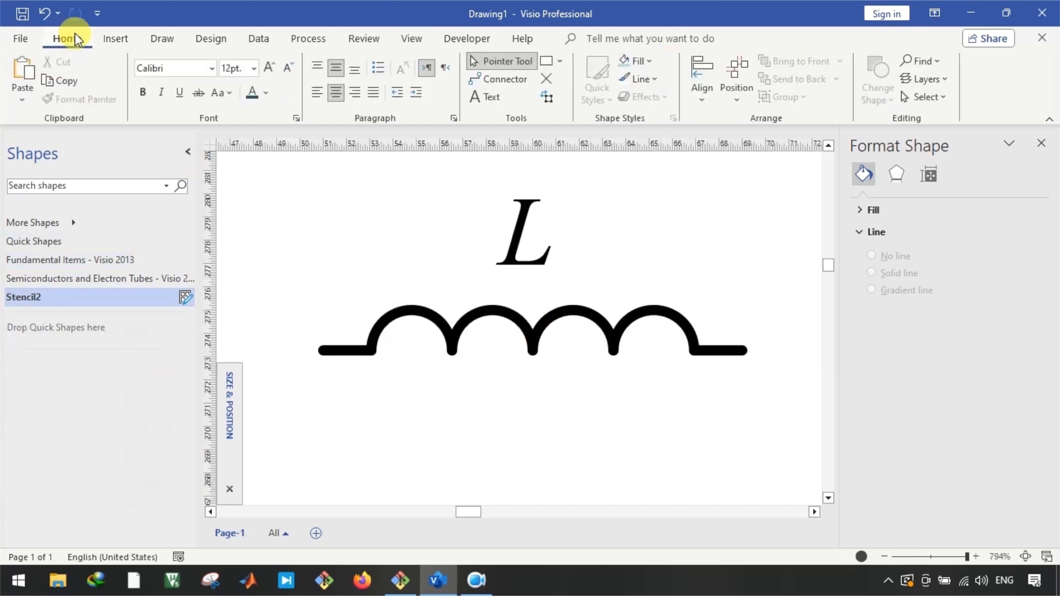
left_click(548, 81)
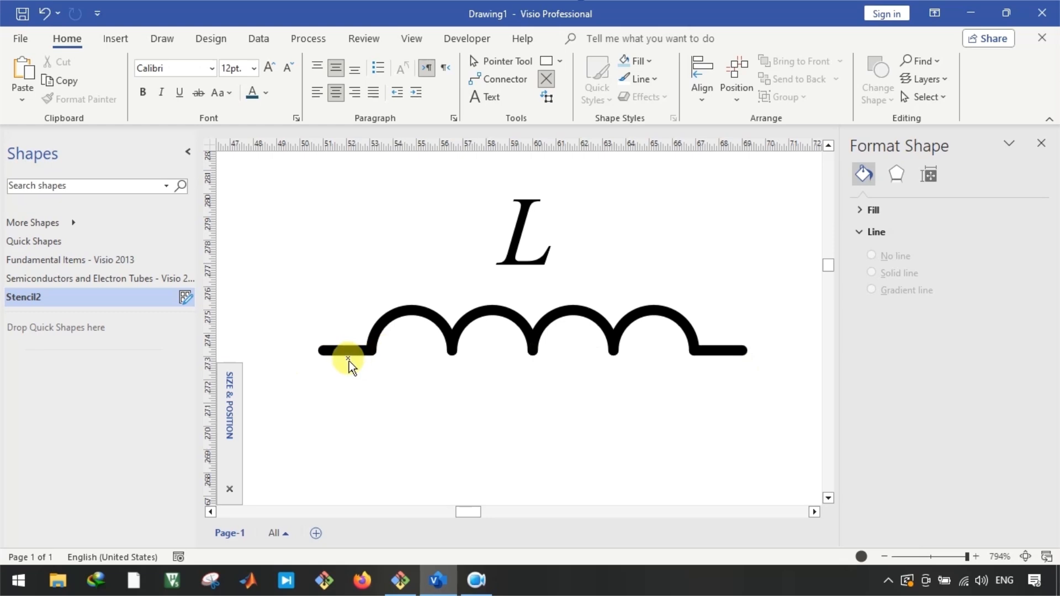
scroll(306, 357, "up", 2)
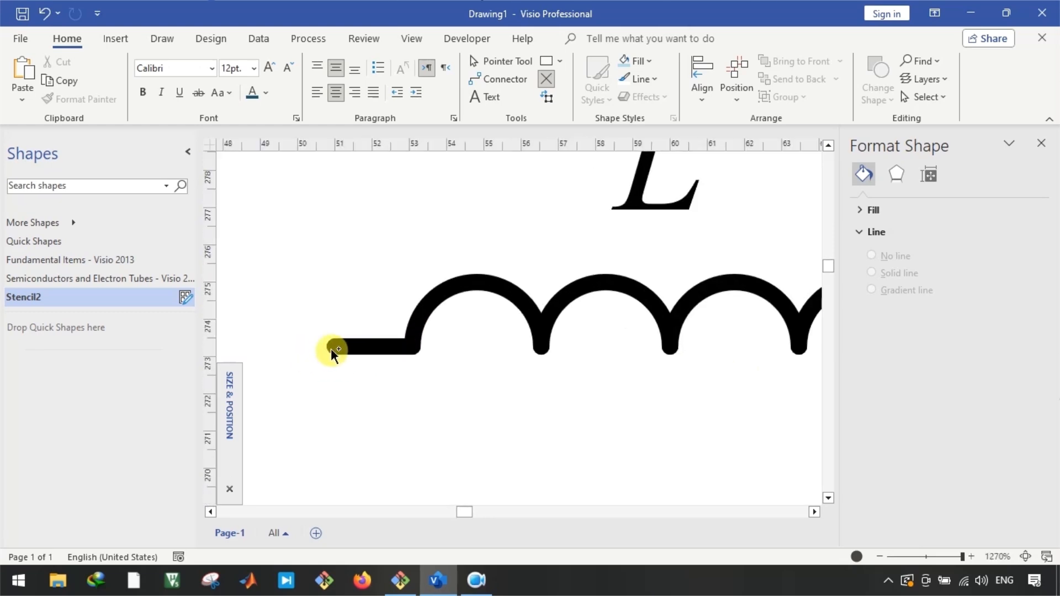
left_click(333, 350)
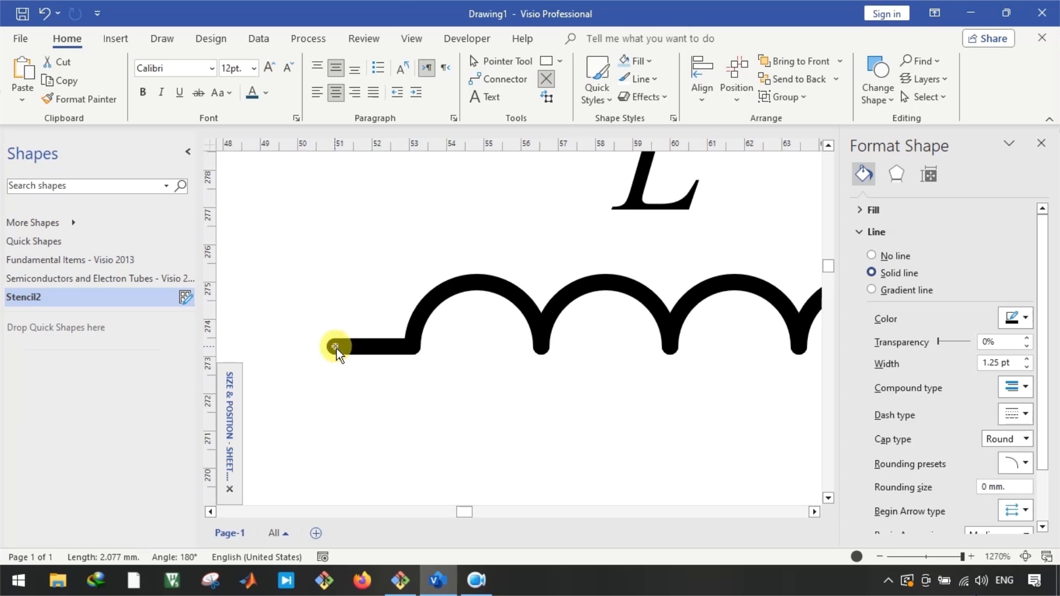
scroll(351, 368, "right", 6)
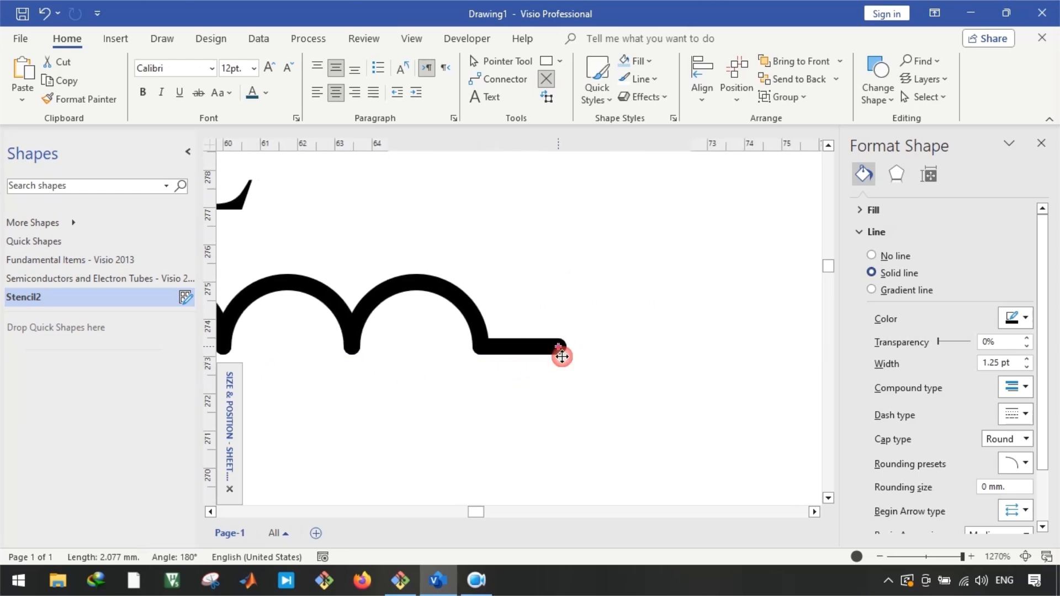
scroll(606, 409, "down", 3, "ctrl")
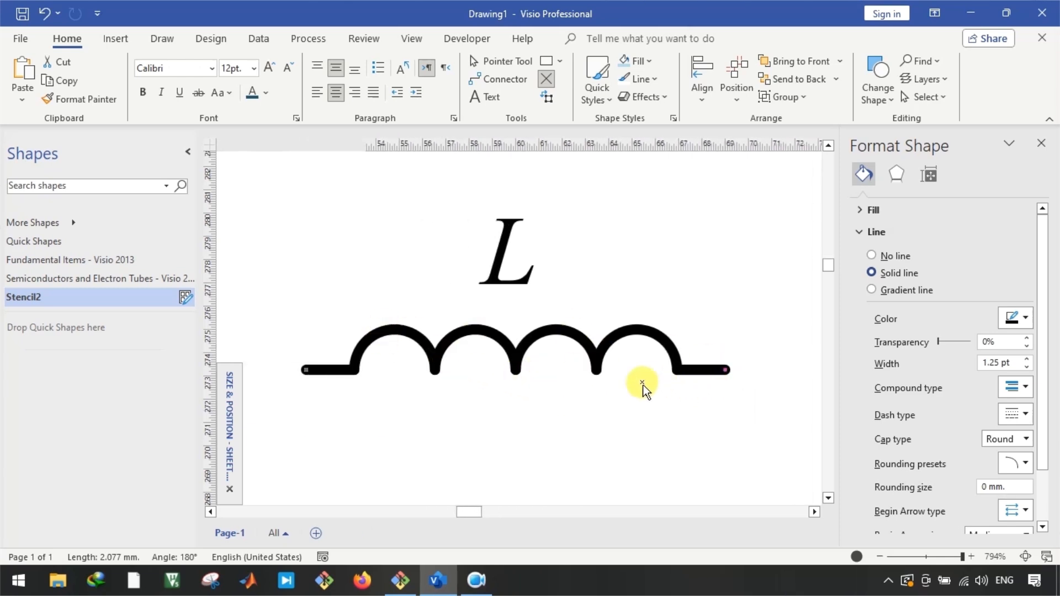
Join the inductor's four arcs and two end lines into a single shape, leaving out the letter L
left_click(459, 396)
key("ctrl+1")
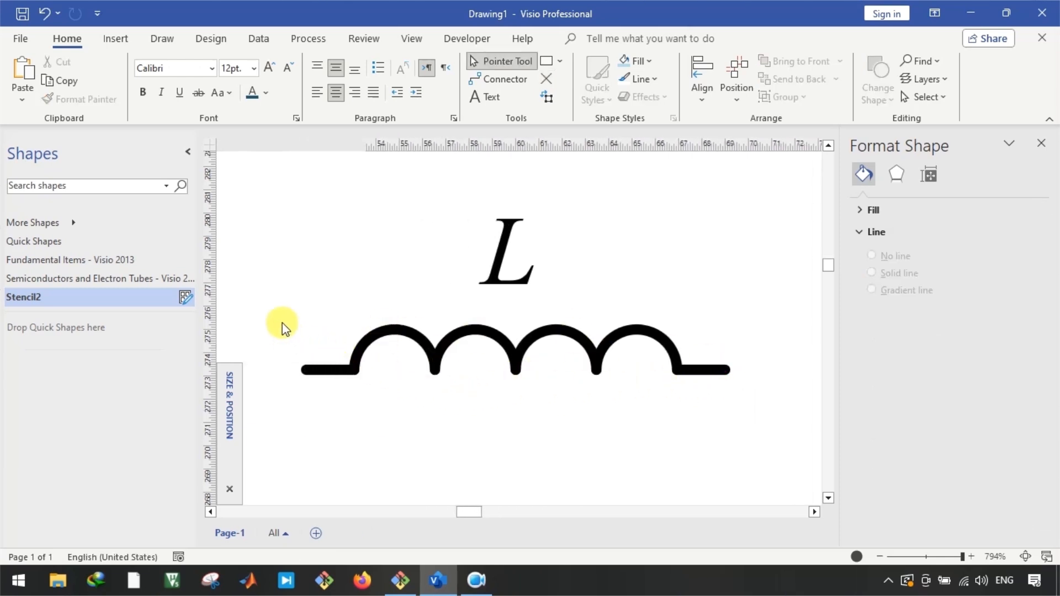
left_click_drag(273, 303, 802, 442)
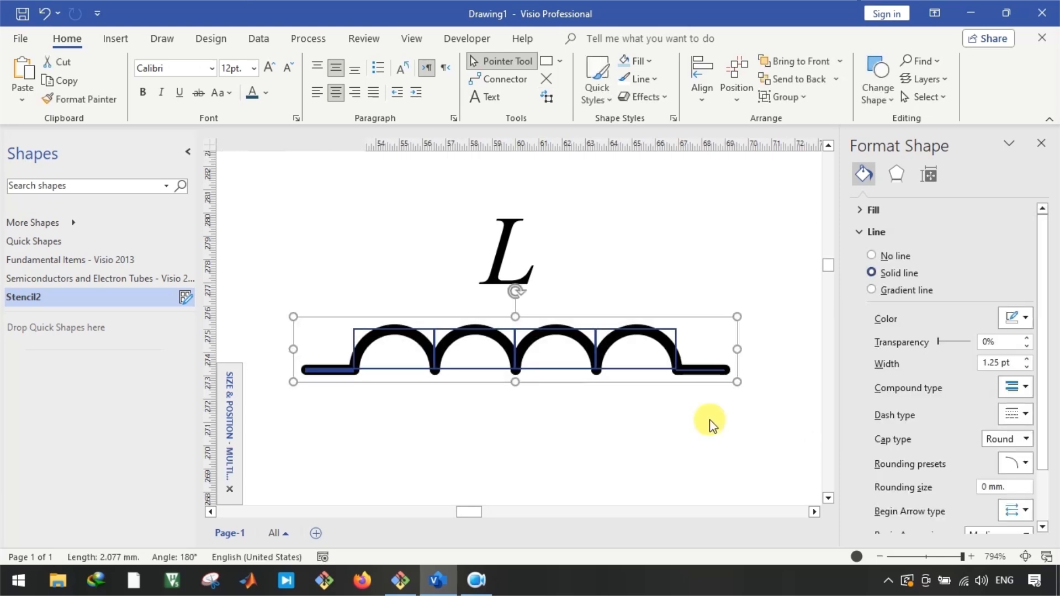
left_click(467, 39)
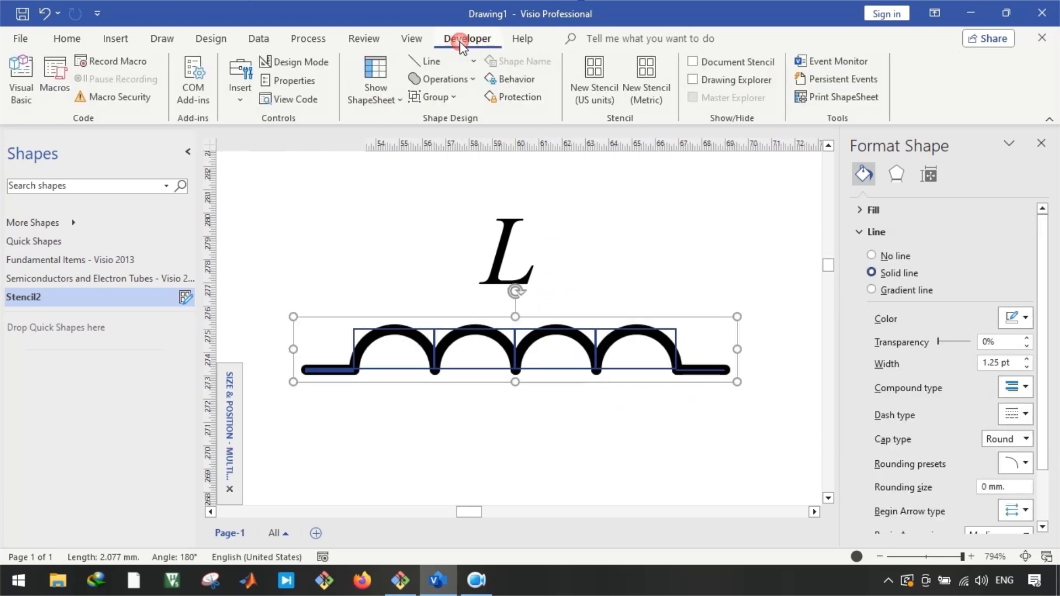
left_click(447, 79)
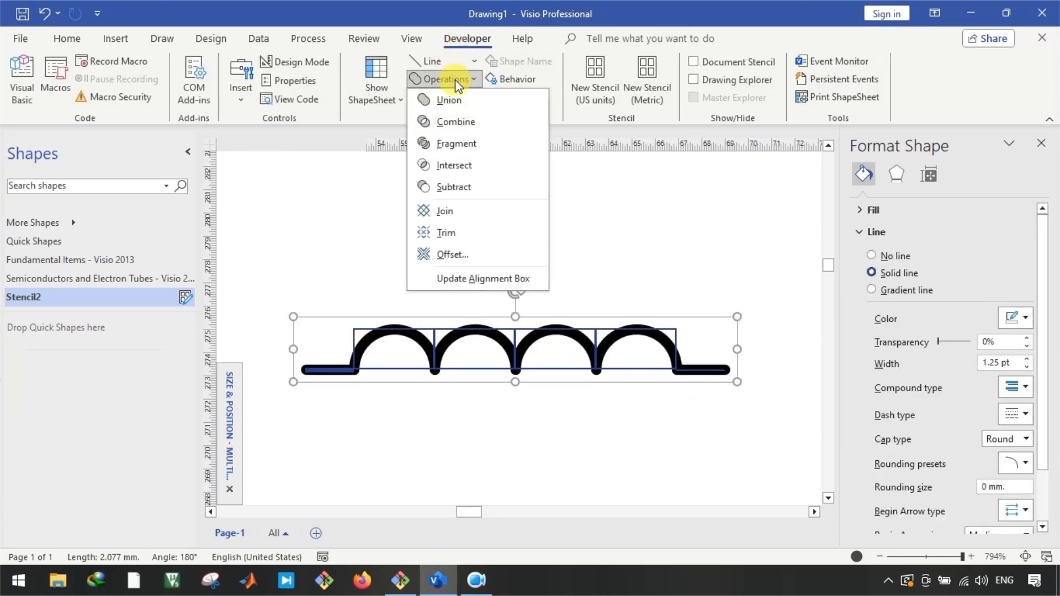
left_click(459, 210)
left_click(357, 424)
Add a connection point at each outer end of the joined inductor shape
left_click(331, 369)
scroll(325, 385, "up", 3)
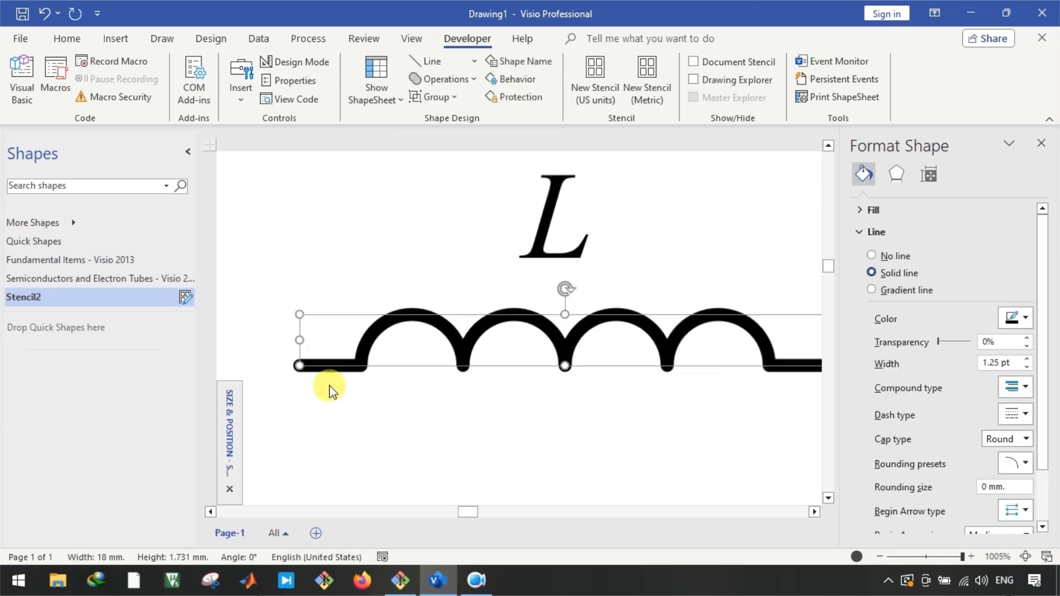
left_click(62, 38)
left_click(546, 79)
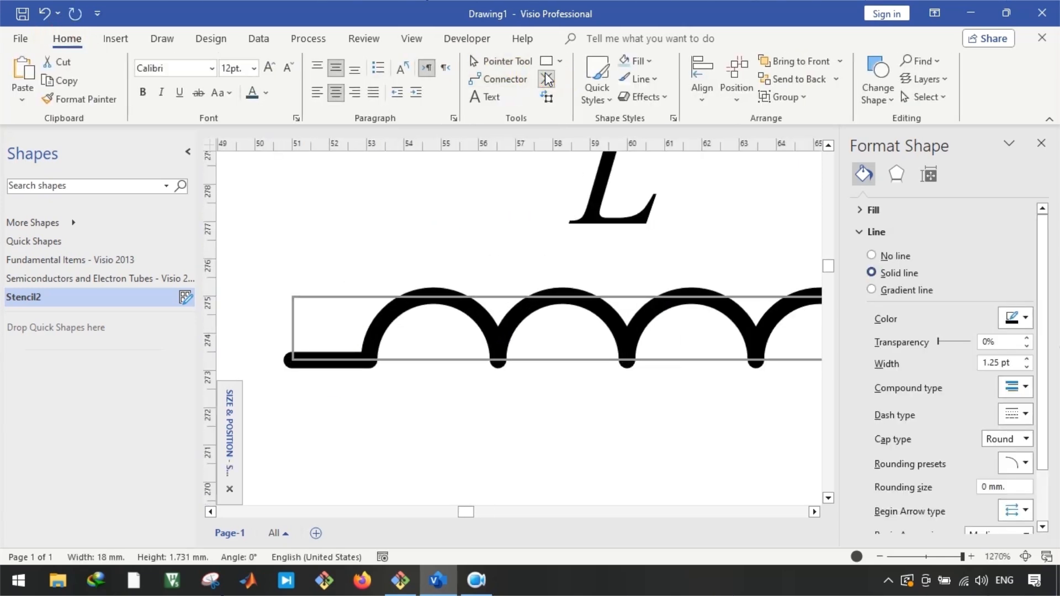
scroll(298, 363, "up", 2)
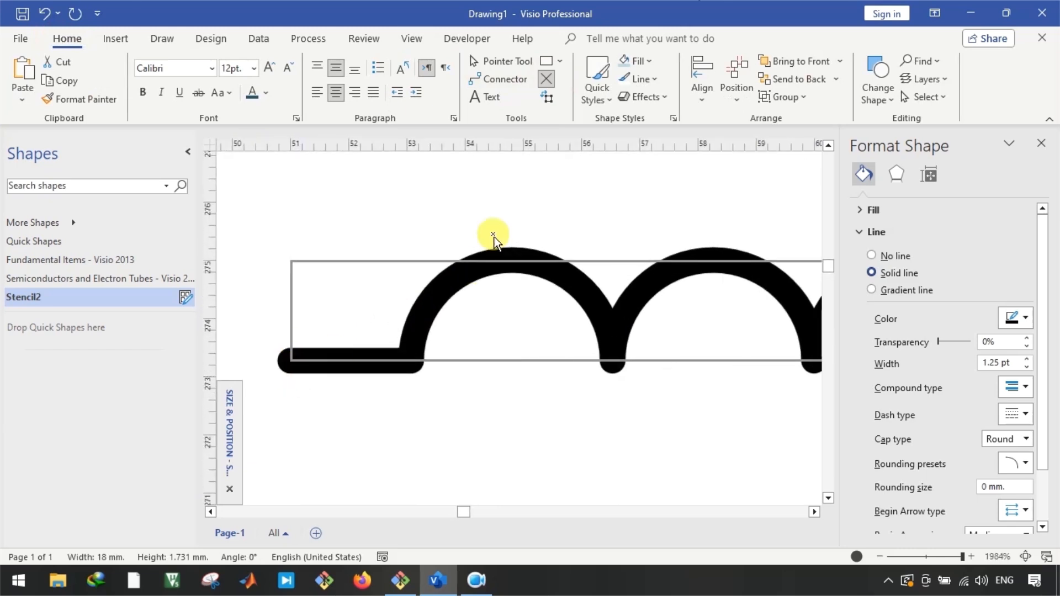
scroll(371, 379, "right", 10)
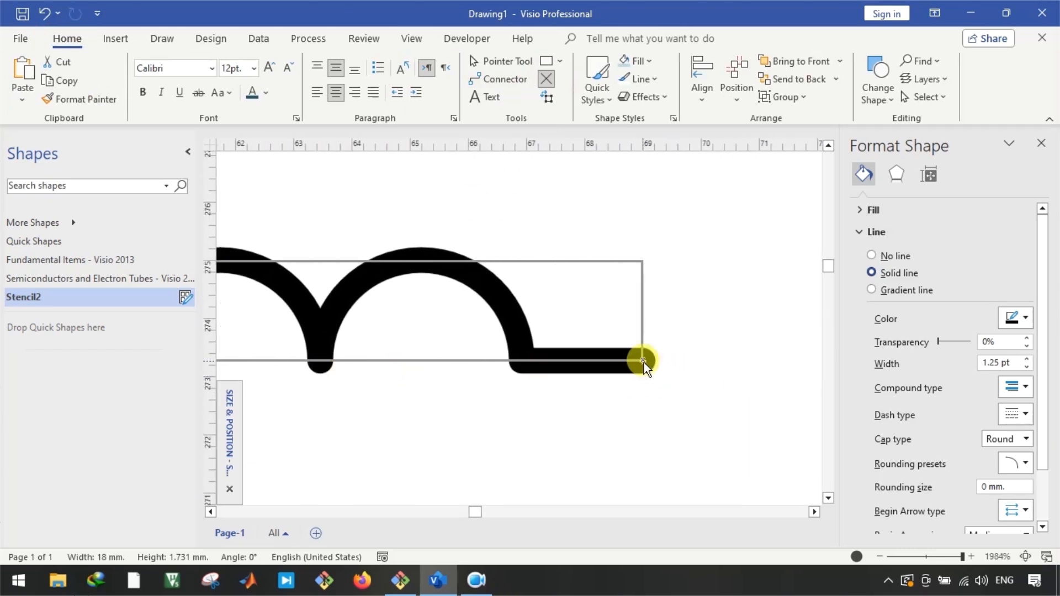
key("Escape")
key("Escape")
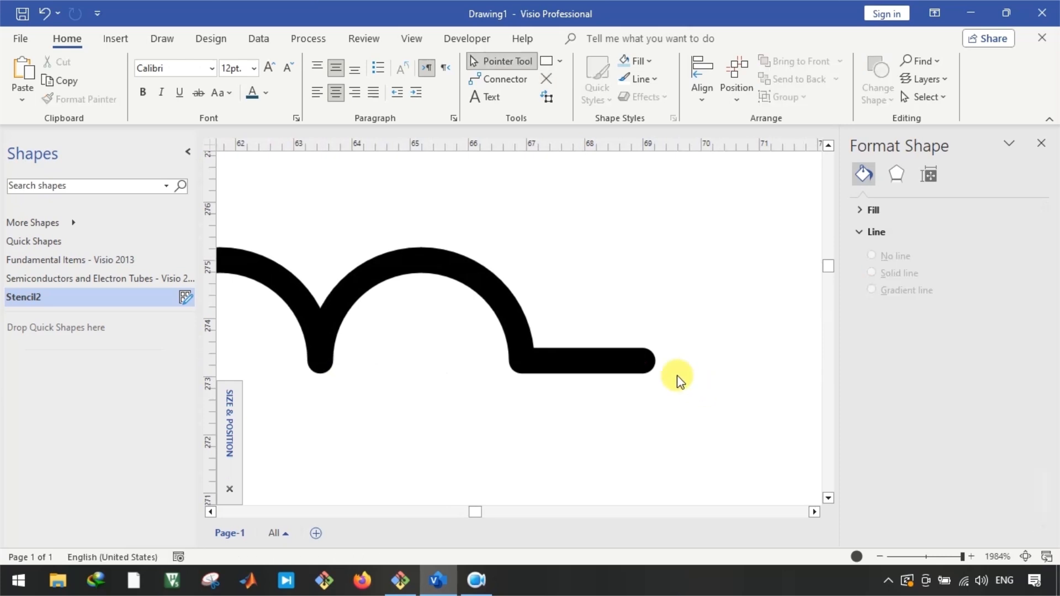
Move the joined inductor from the page into the new stencil and name the master Inductor
scroll(669, 373, "down", 5)
left_click_drag(408, 334, 716, 413)
left_click(632, 356)
left_click_drag(619, 357, 74, 345)
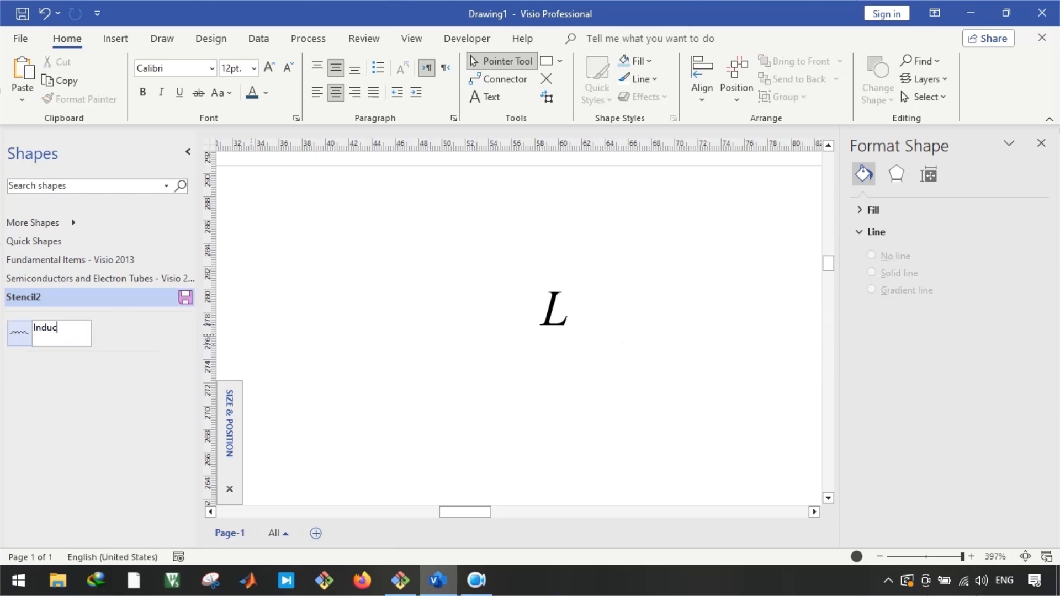
left_click(76, 347)
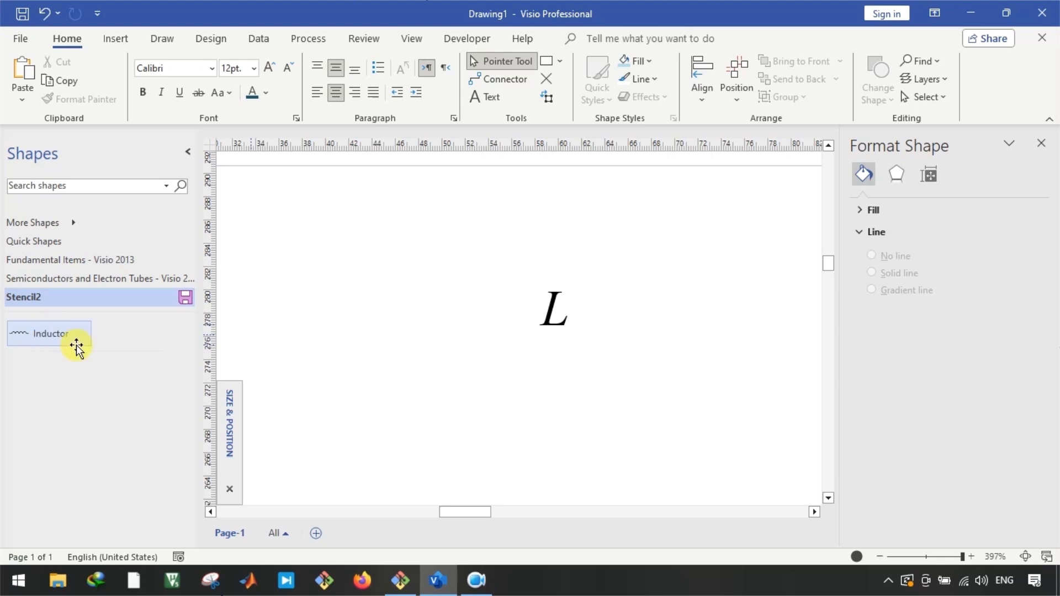
Place an Inductor from the stencil on the page and centre it below the letter L
left_click_drag(63, 347, 605, 381)
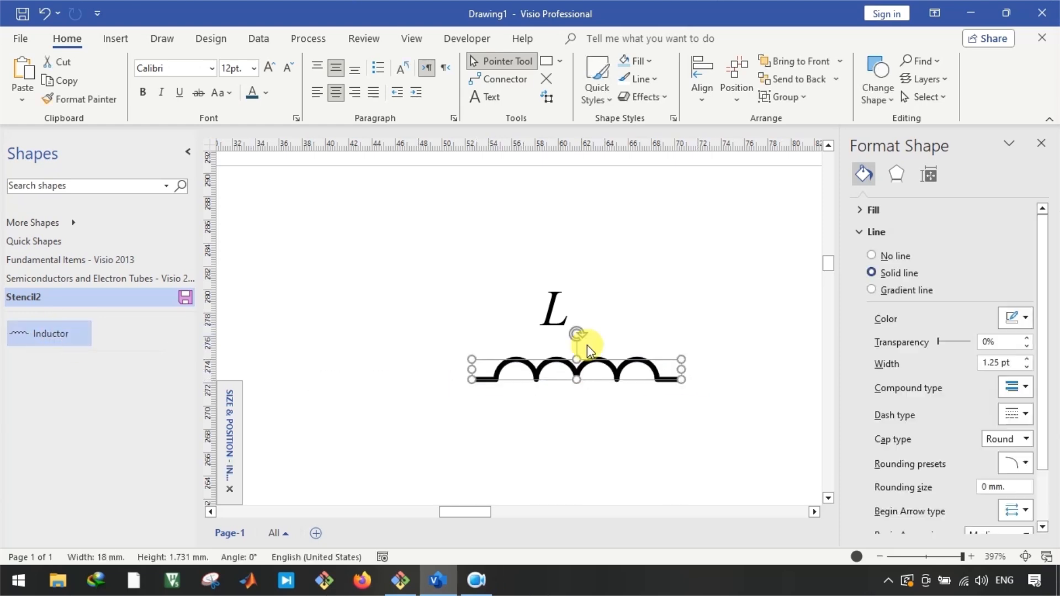
left_click(547, 398)
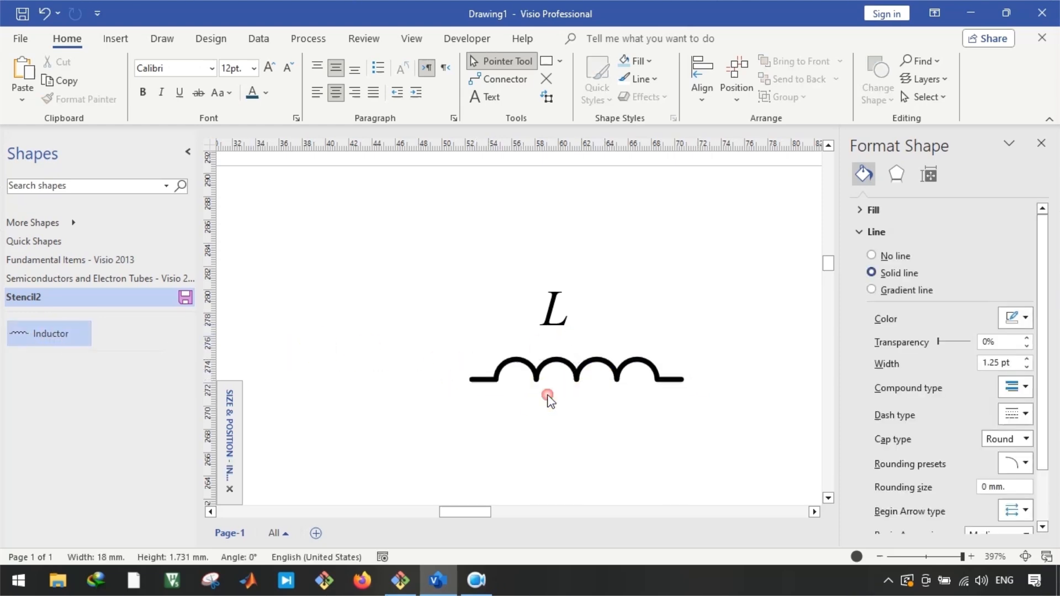
left_click_drag(563, 361, 533, 350)
left_click(473, 427)
Draw a horizontal wire about 8 mm long outward from the inductor's left connection point
scroll(571, 373, "left", 4)
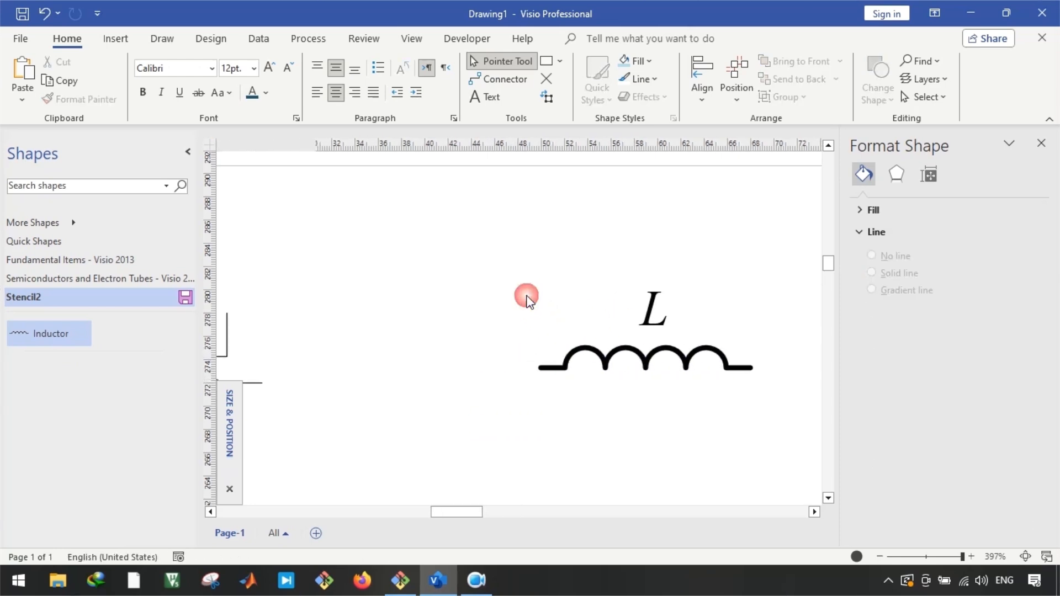
left_click(559, 61)
left_click(566, 126)
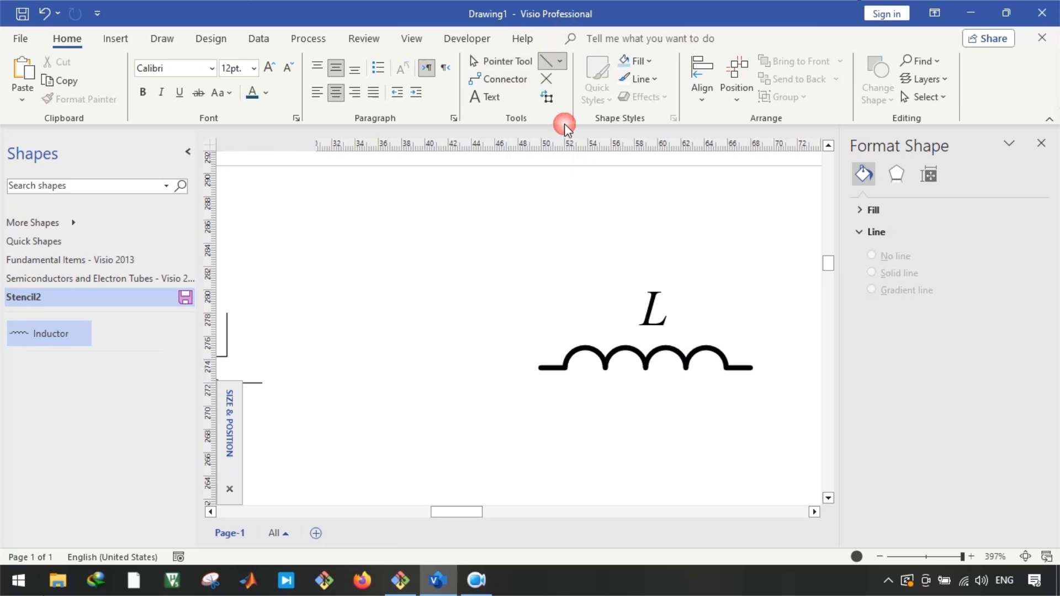
left_click_drag(540, 368, 448, 371)
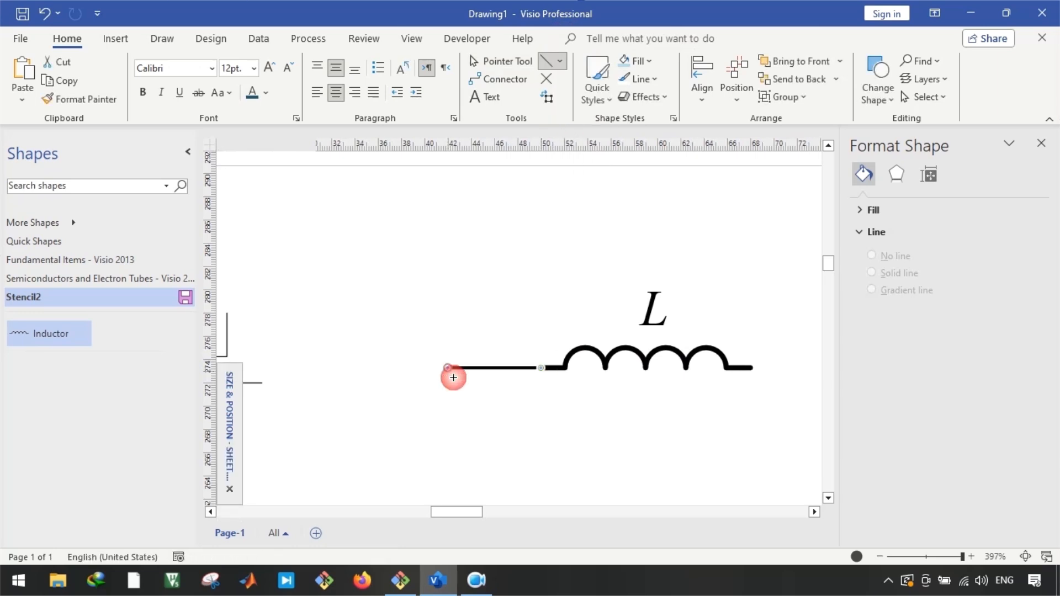
key("Escape")
key("ctrl+1")
scroll(461, 359, "down", 3)
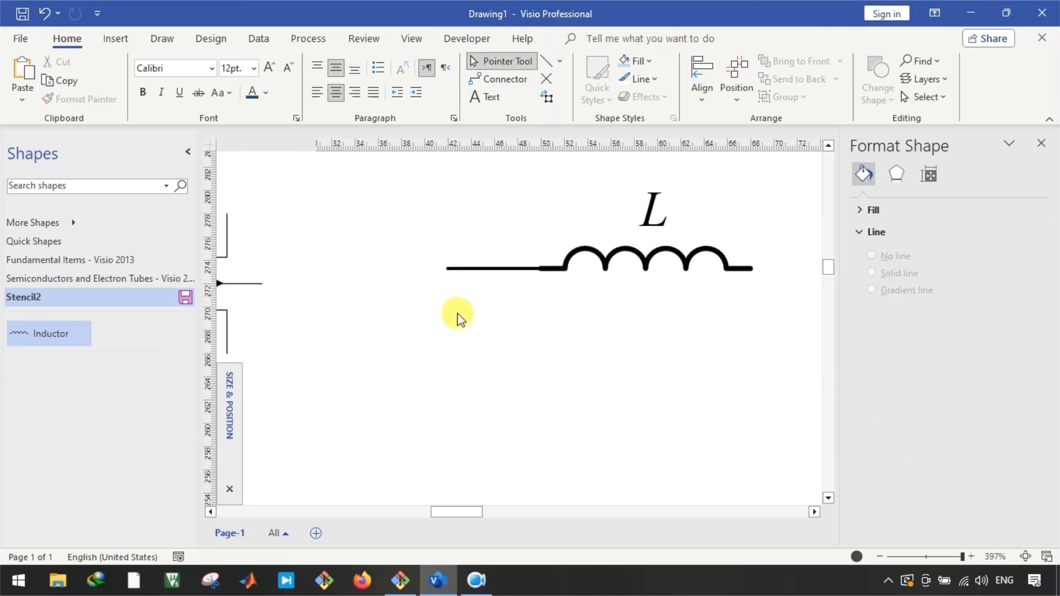
Set the horizontal wire's line width to 1.25 pt to match the inductor
scroll(457, 277, "up", 2)
left_click(467, 267)
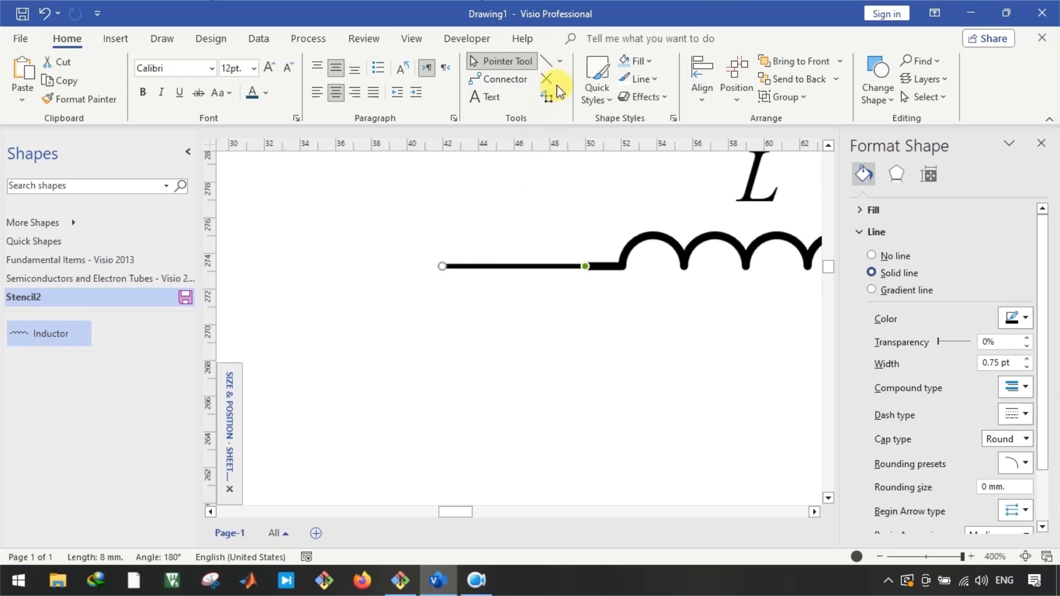
left_click(545, 61)
left_click(451, 251)
left_click(472, 273)
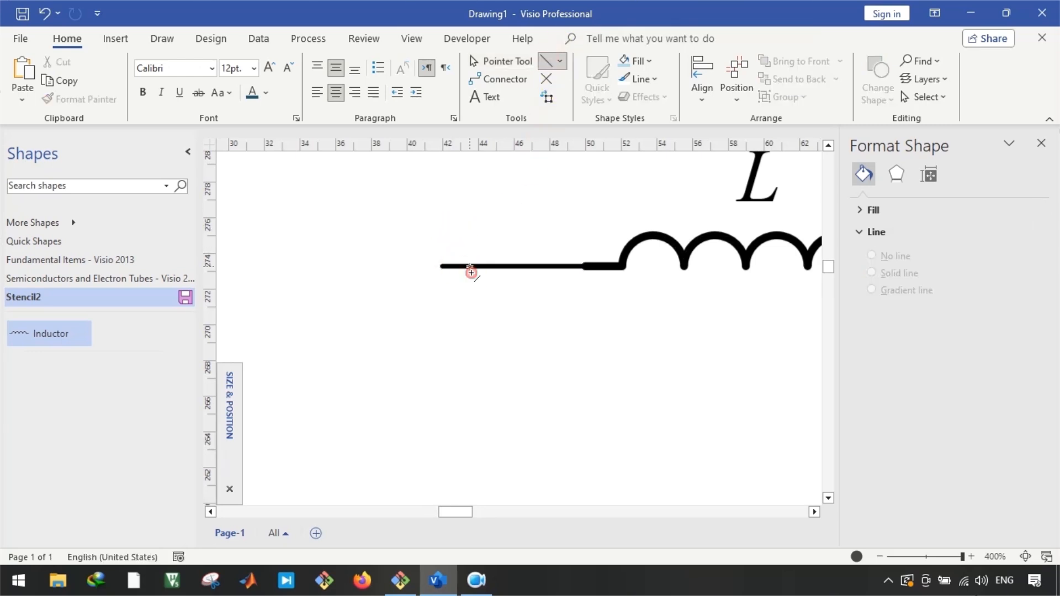
key("ctrl+1")
left_click(488, 267)
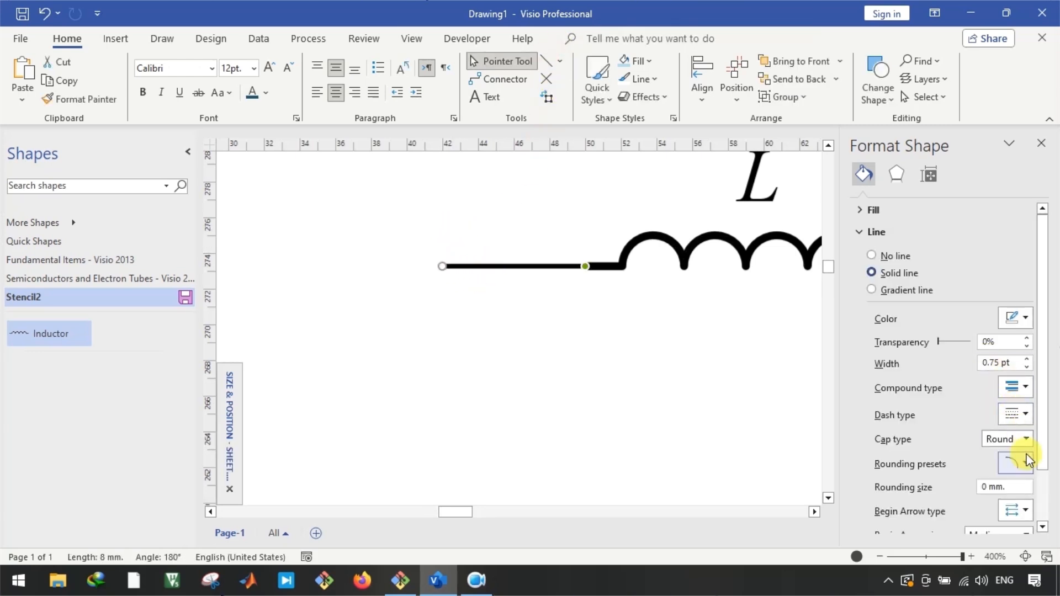
left_click(1027, 359)
left_click(1027, 358)
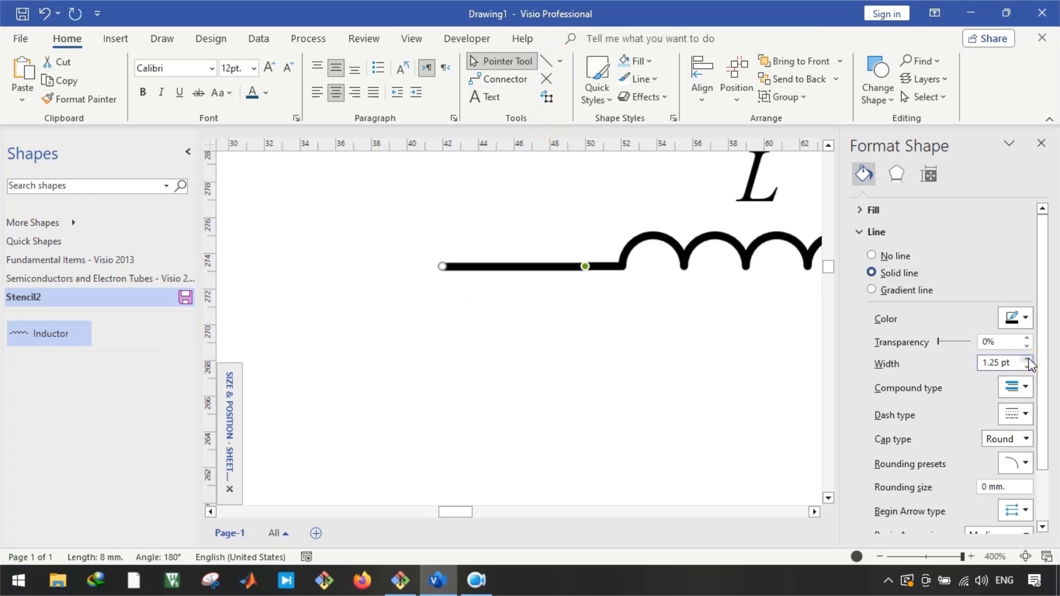
left_click(450, 307)
left_click(485, 269)
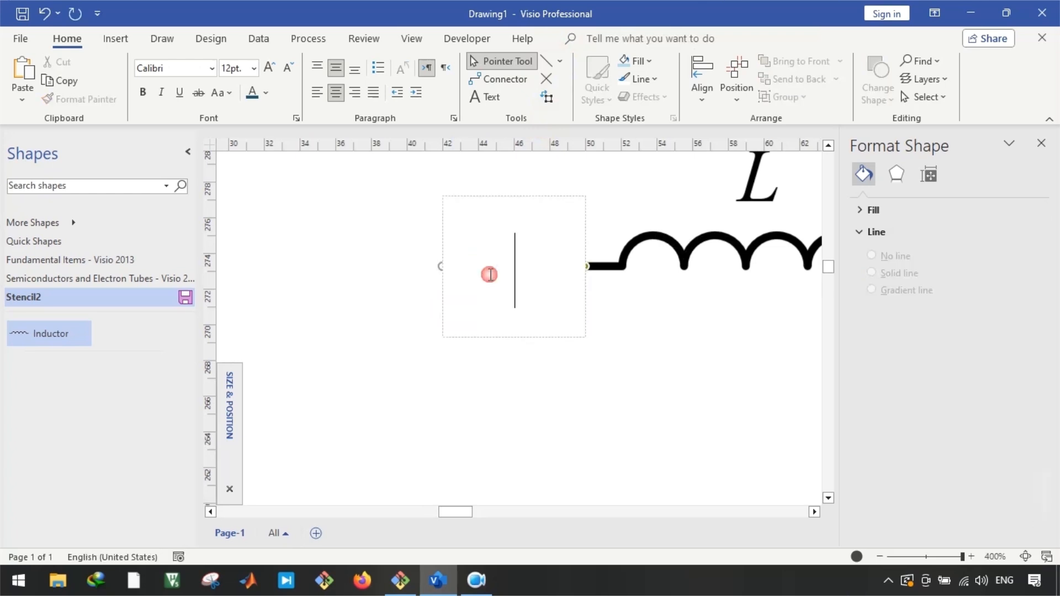
left_click(392, 284)
Copy the wire to make a vertical wire about 4.8 mm long down from its left end, plus a second vertical copy beside it
left_click_drag(477, 267, 440, 267, "ctrl")
left_click_drag(559, 356, 440, 350)
left_click_drag(510, 414, 511, 414)
scroll(500, 345, "down", 3)
scroll(507, 316, "up", 2)
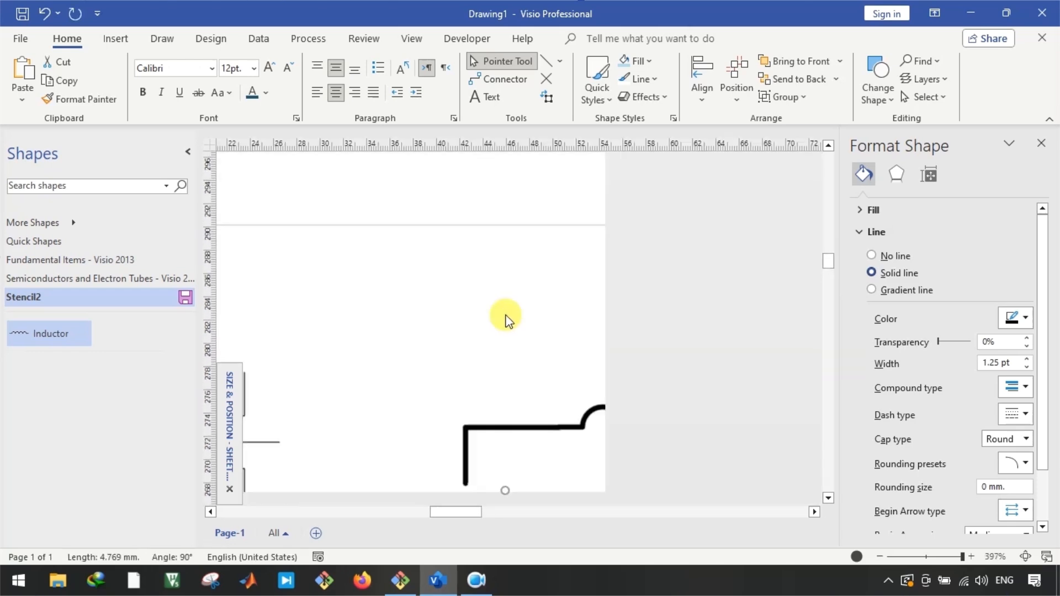
scroll(505, 315, "up", 3)
scroll(506, 315, "down", 5)
scroll(501, 334, "up", 2)
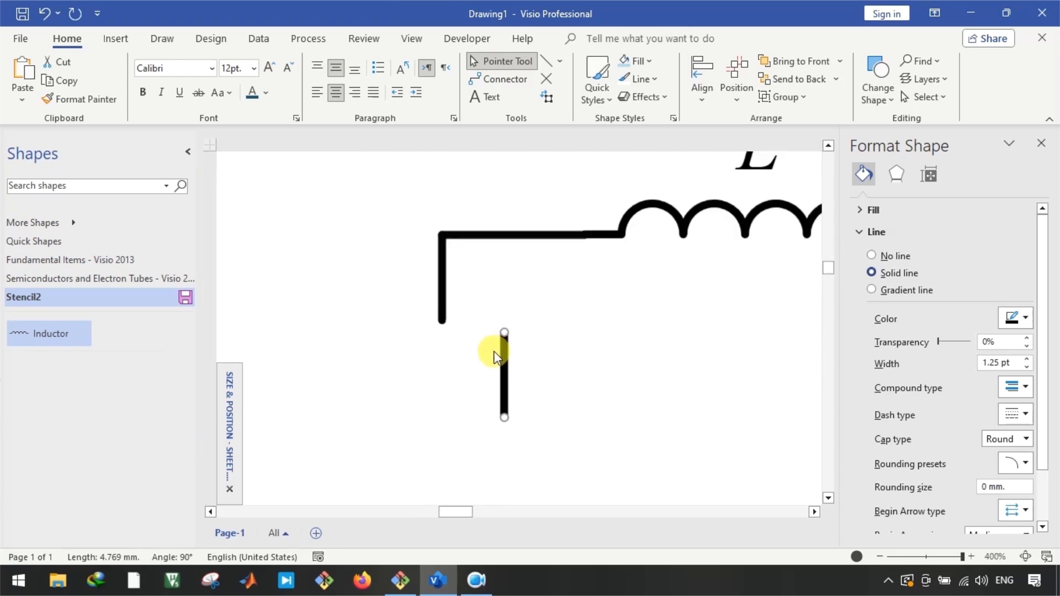
Make two horizontal battery plates from the spare line below the vertical wire, about 3.5 mm and 1.5 mm long
scroll(496, 356, "up", 3)
left_click_drag(444, 332, 426, 392)
scroll(430, 381, "up", 1)
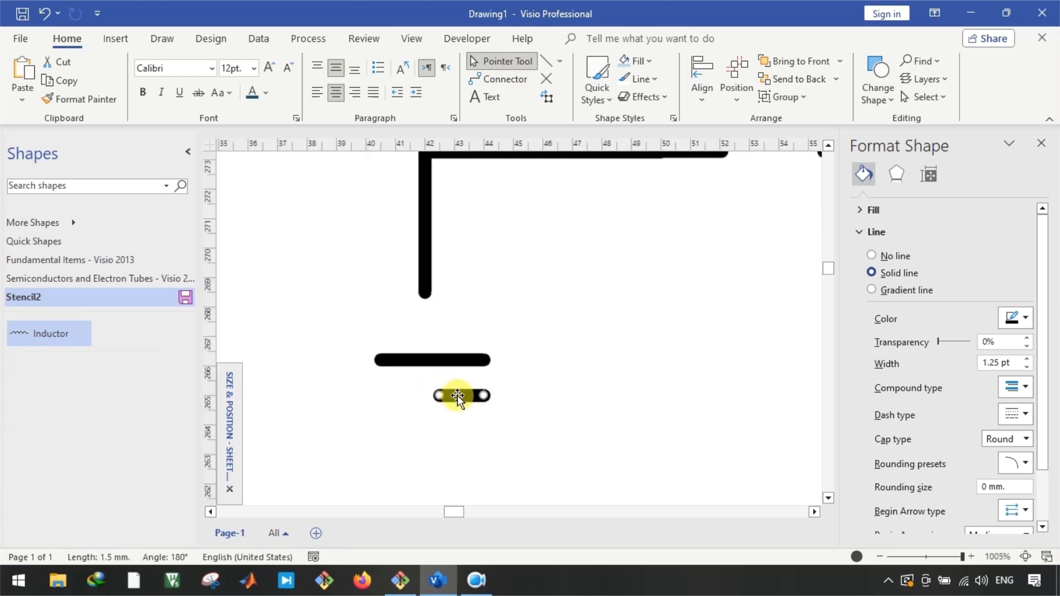
Centre the short plate under the long one and add vertical leads about 1.8 mm long above and below the plates
left_click(440, 425)
mouse_move(422, 385)
left_mouse_down()
mouse_move(433, 424)
mouse_move(429, 388)
left_mouse_up()
left_click_drag(451, 423, 424, 439)
left_click_drag(454, 355, 434, 335)
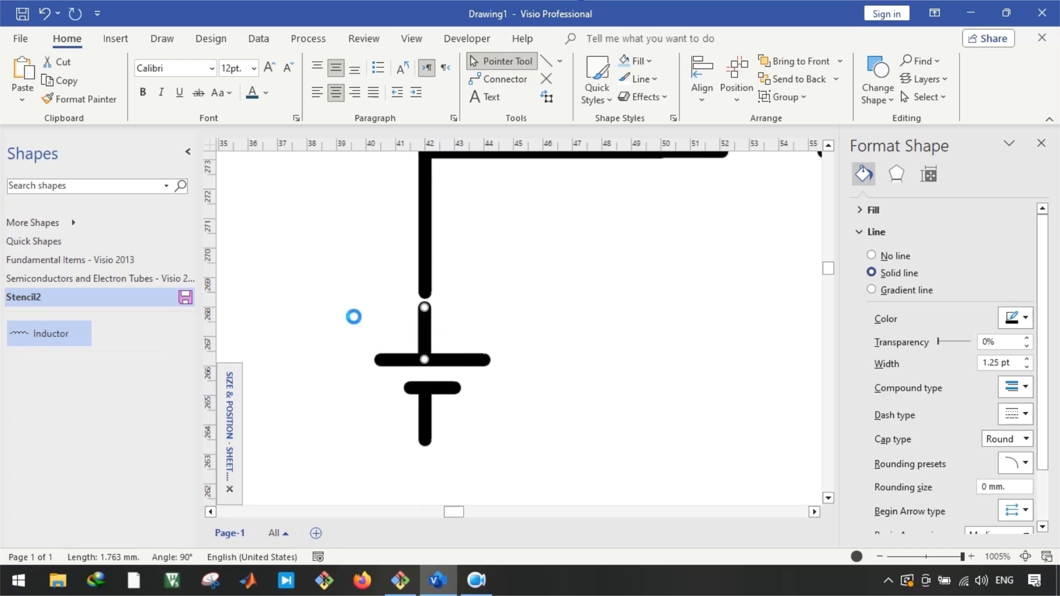
left_click(343, 290)
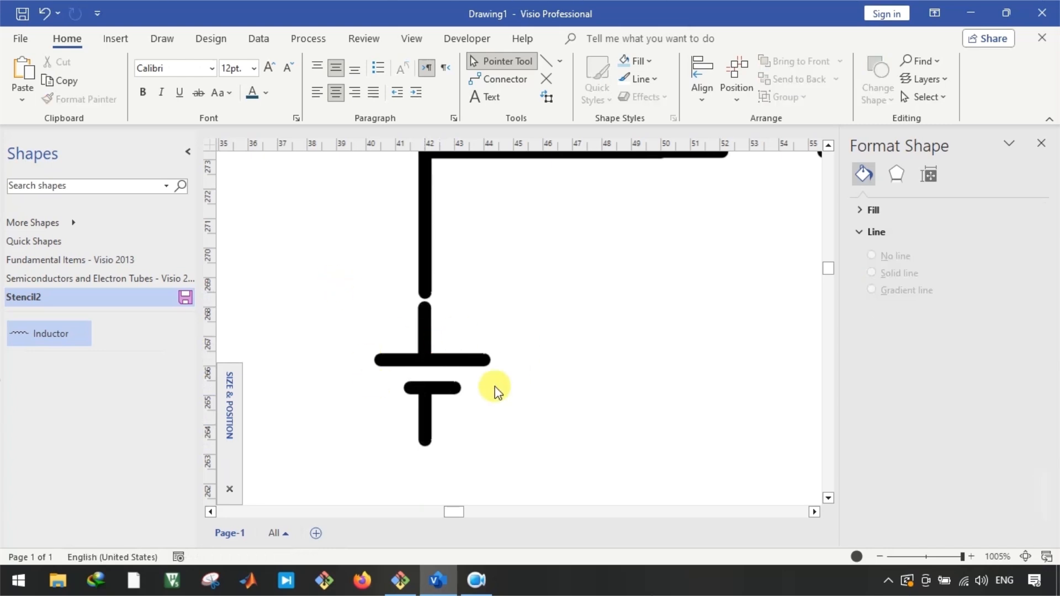
Align the battery's two plates and two leads on a common vertical centre line
left_click_drag(325, 280, 558, 478)
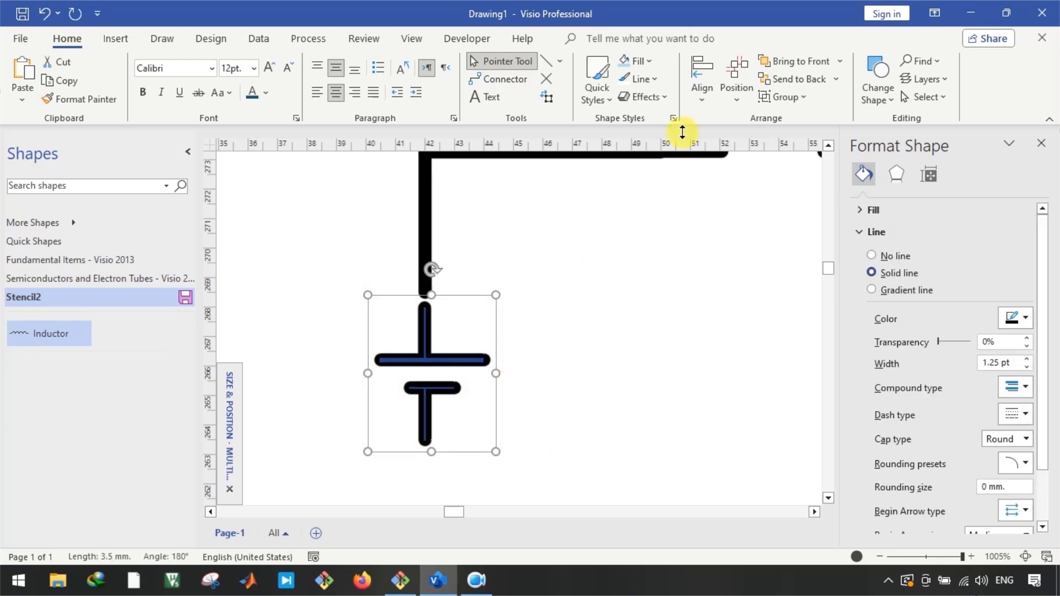
left_click(702, 76)
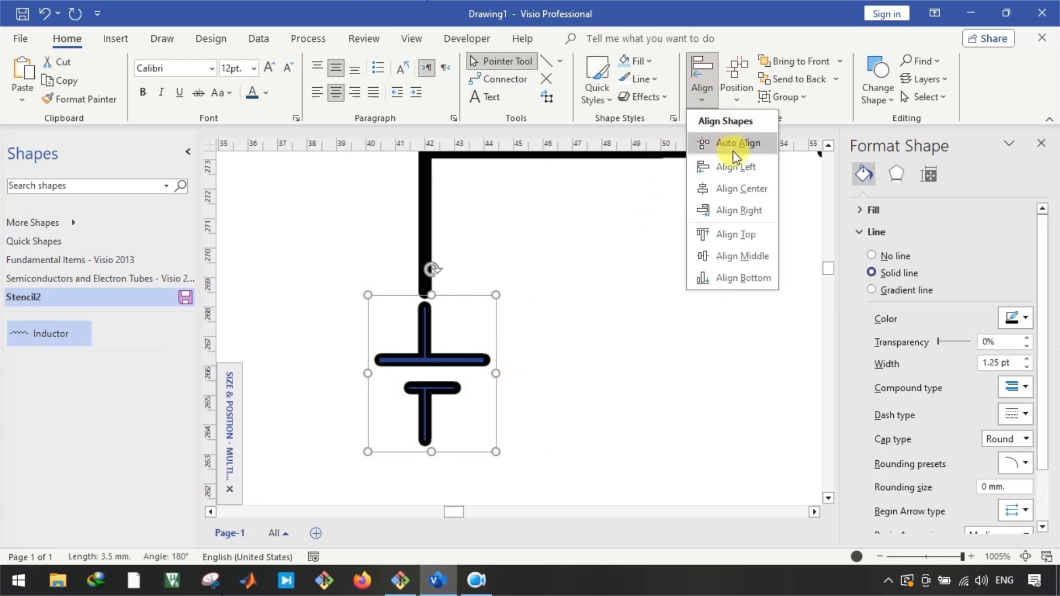
left_click(758, 198)
left_click(449, 417)
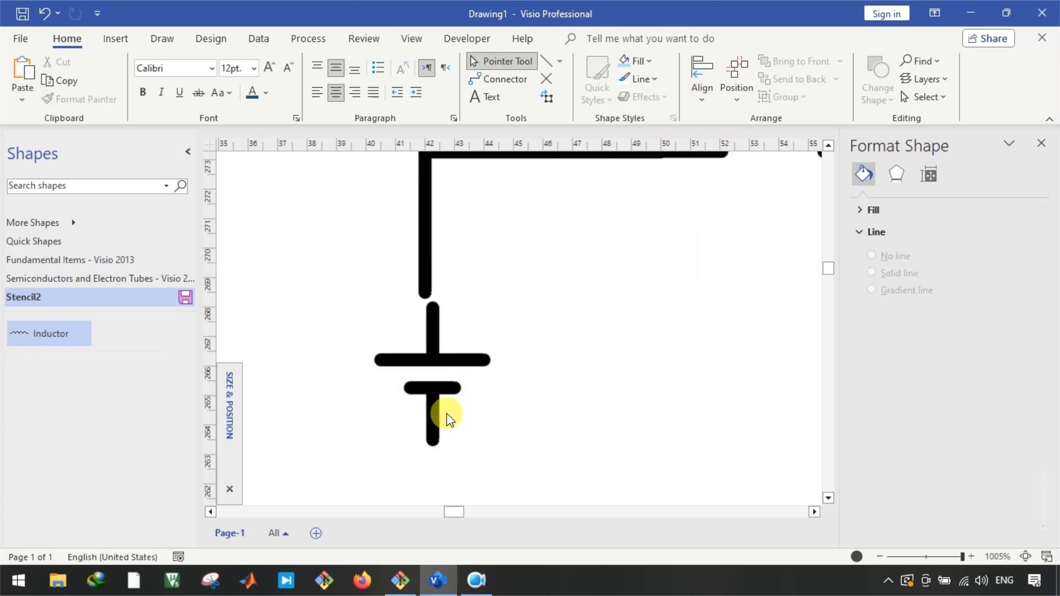
Join the battery's two plates and two leads into one shape and move it clear of the vertical wire
scroll(436, 430, "down", 3)
scroll(386, 435, "right", 1)
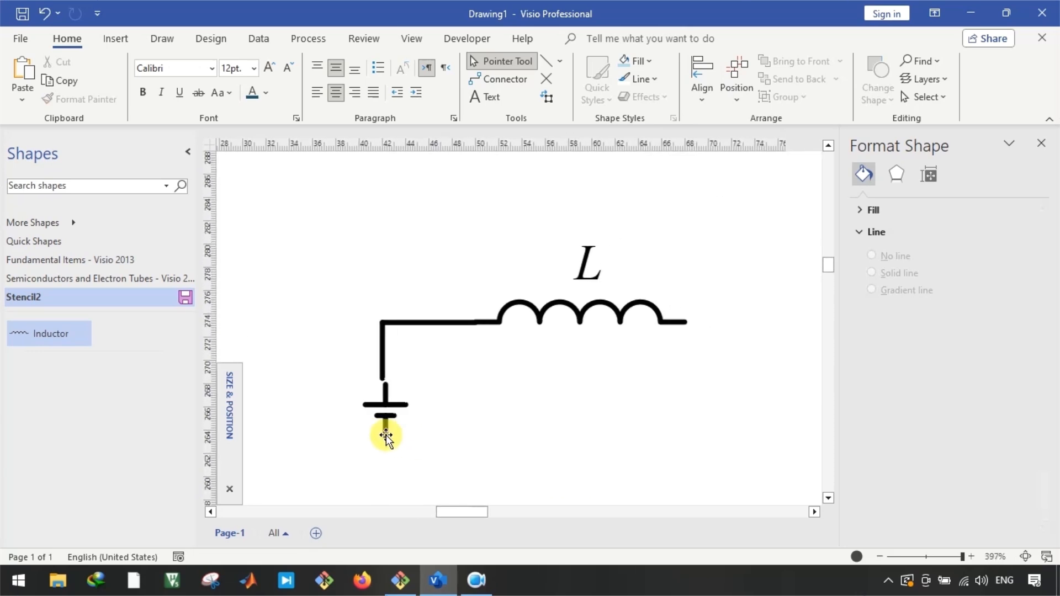
scroll(381, 418, "up", 3)
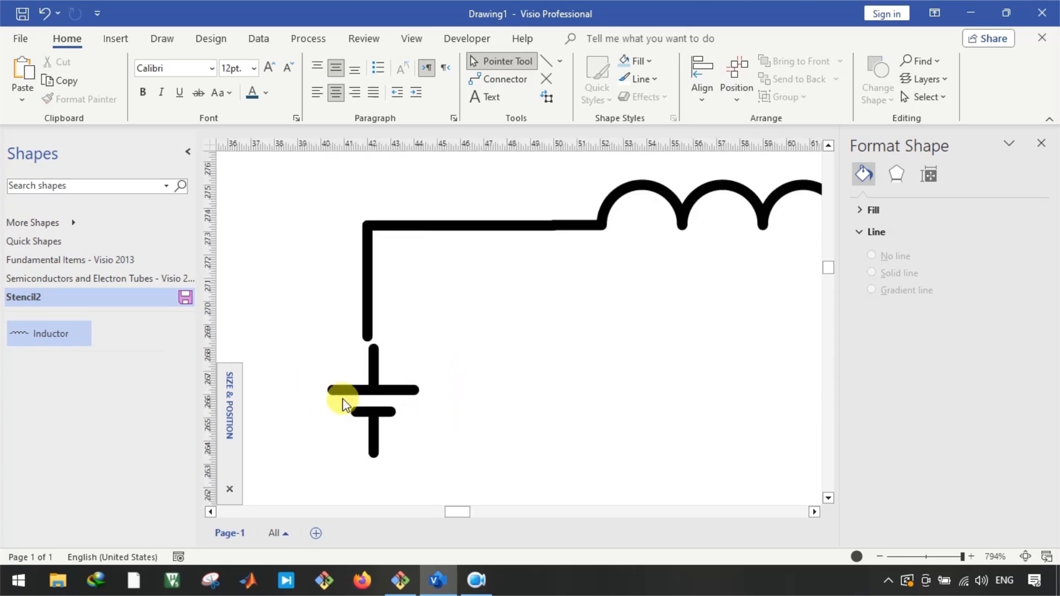
scroll(332, 439, "up", 2)
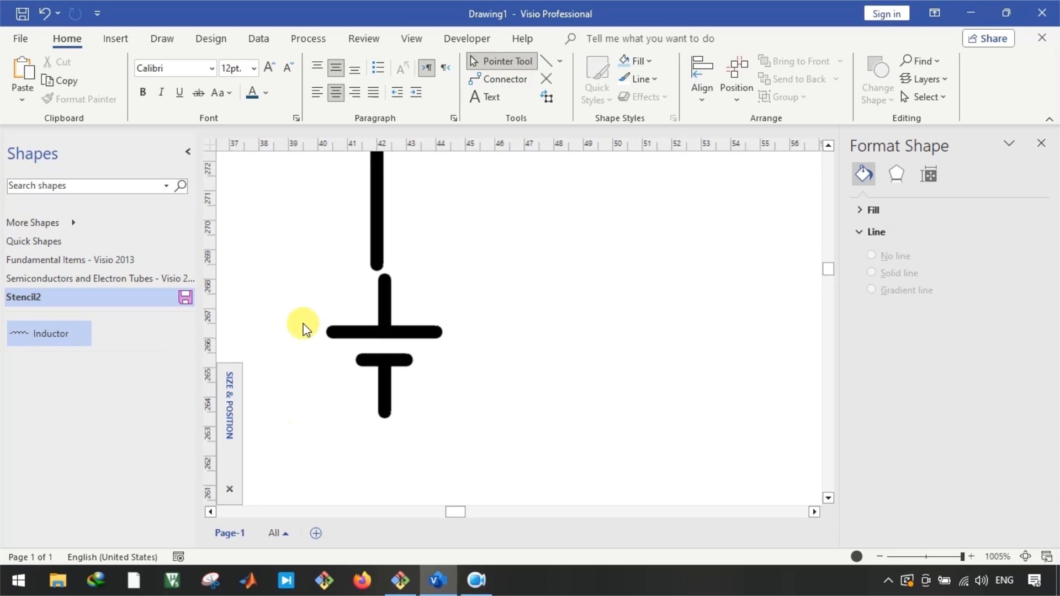
scroll(370, 326, "up", 2)
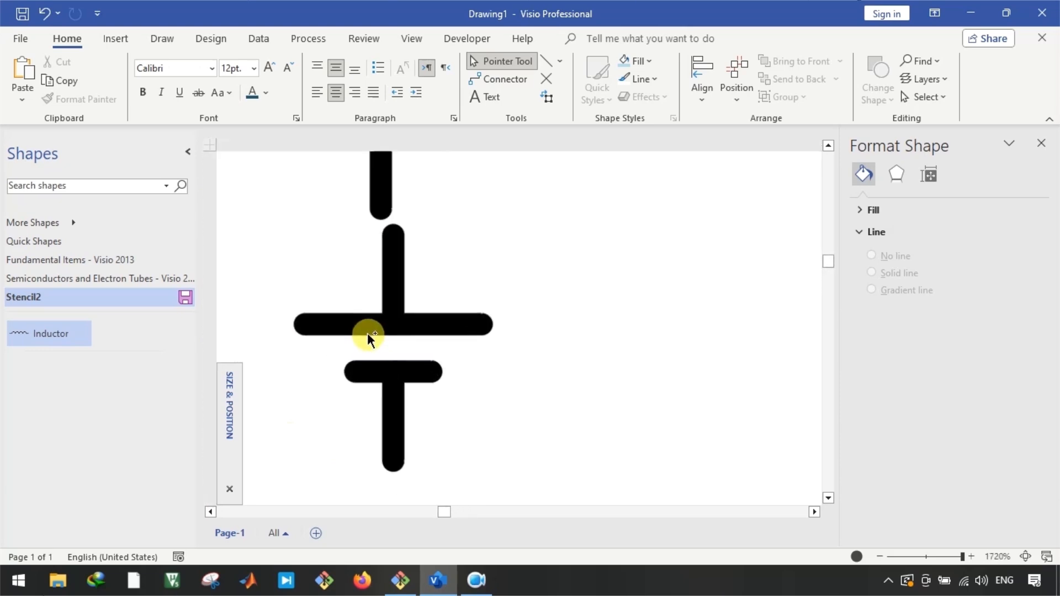
left_click_drag(280, 209, 545, 500)
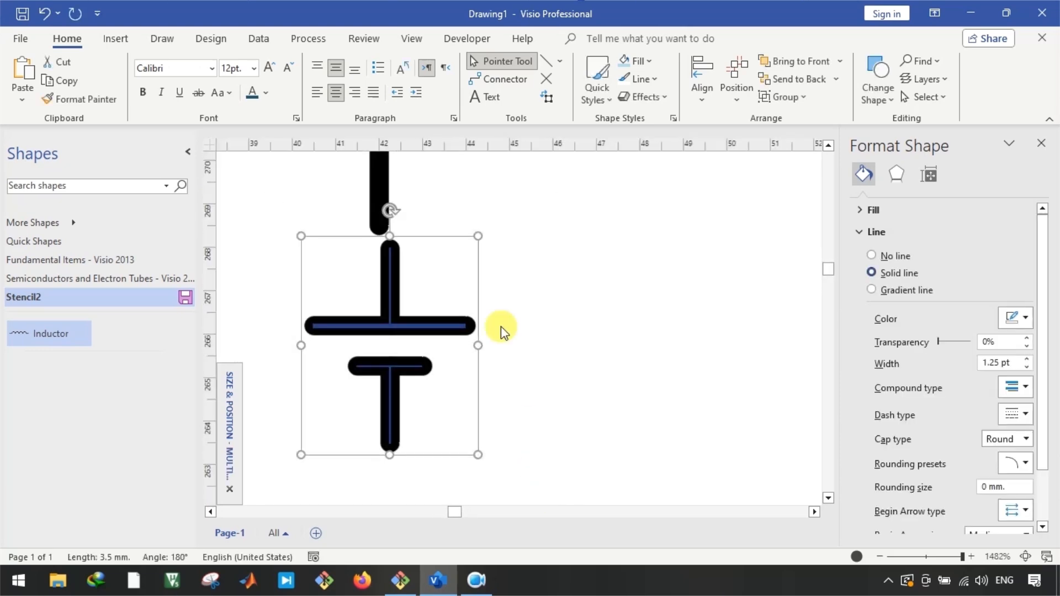
left_click(456, 40)
left_click(442, 79)
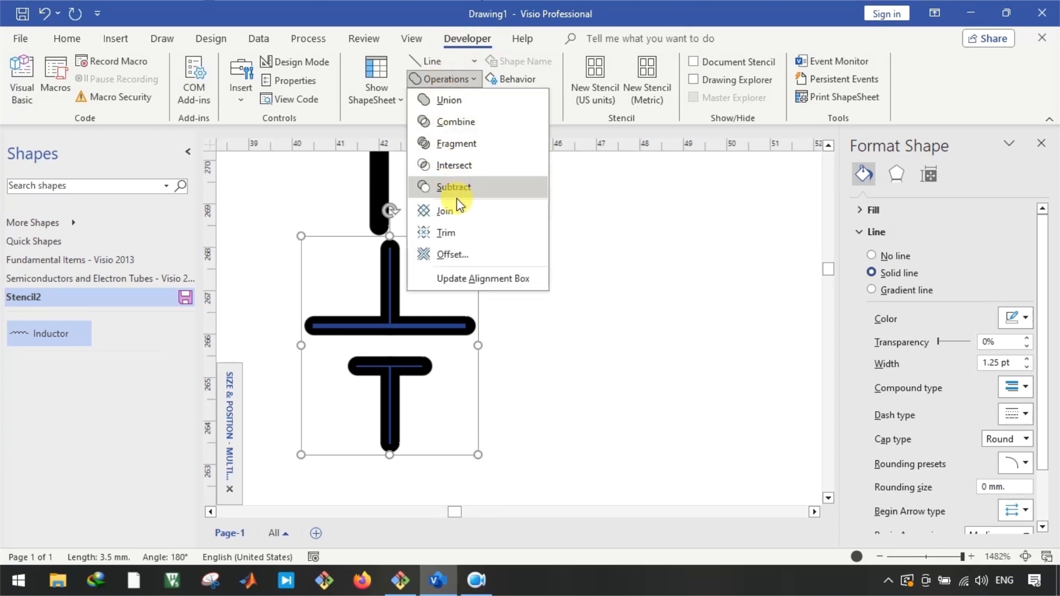
left_click(465, 210)
left_click_drag(425, 319, 478, 375)
Add connection points at the upper and lower ends of the joined battery shape
left_click(55, 39)
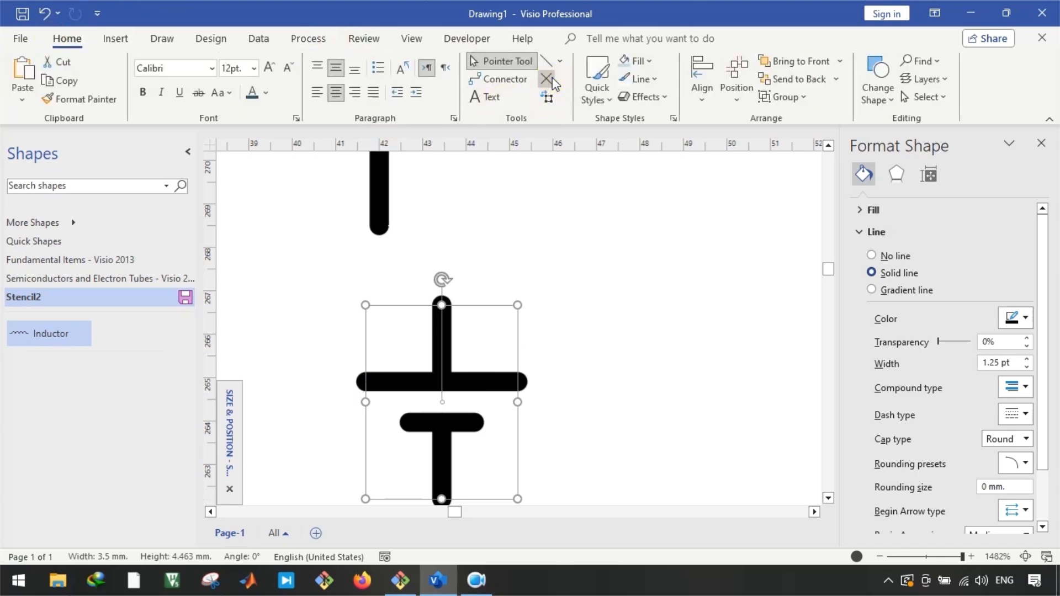
left_click(547, 79)
scroll(441, 309, "up", 3)
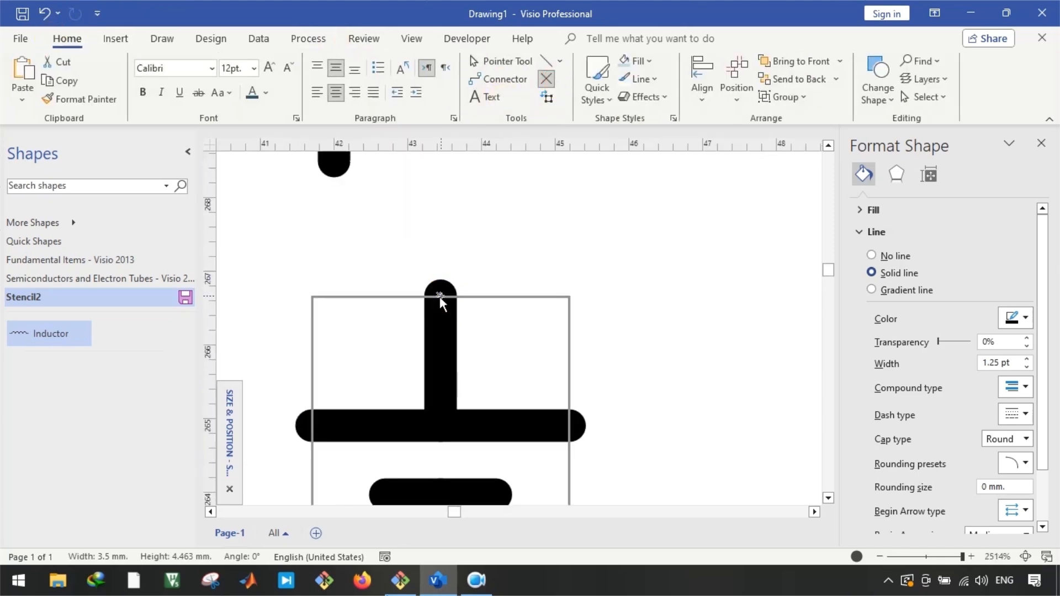
scroll(440, 301, "down", 5)
left_click(440, 380, "ctrl")
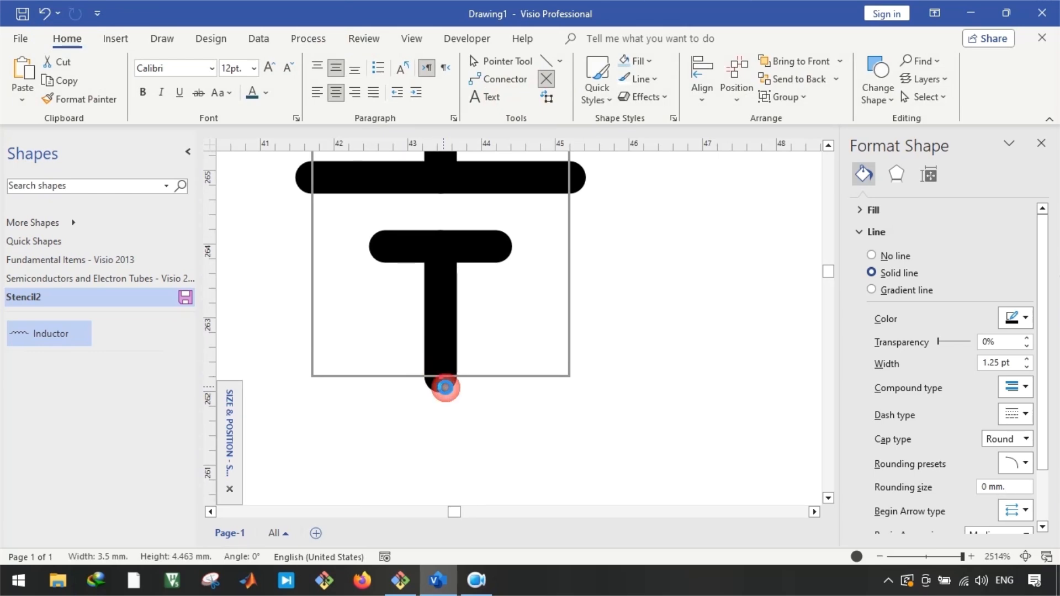
key("Escape")
key("Escape")
Move the battery shape from the page into the Stencil2 stencil and name it DC Source
scroll(499, 357, "down", 1)
scroll(499, 359, "down", 4)
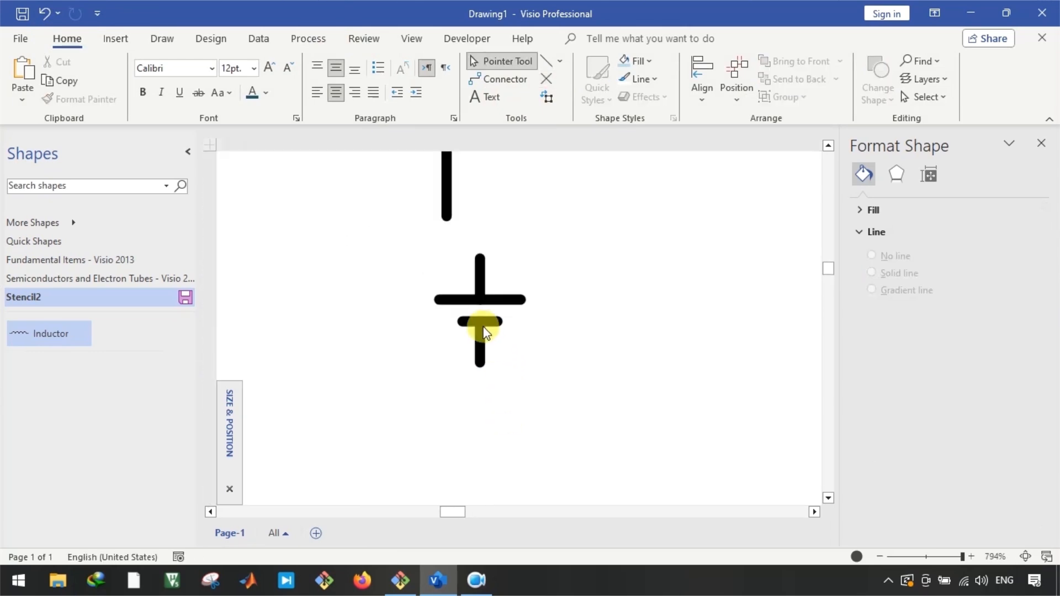
left_click_drag(492, 298, 361, 312)
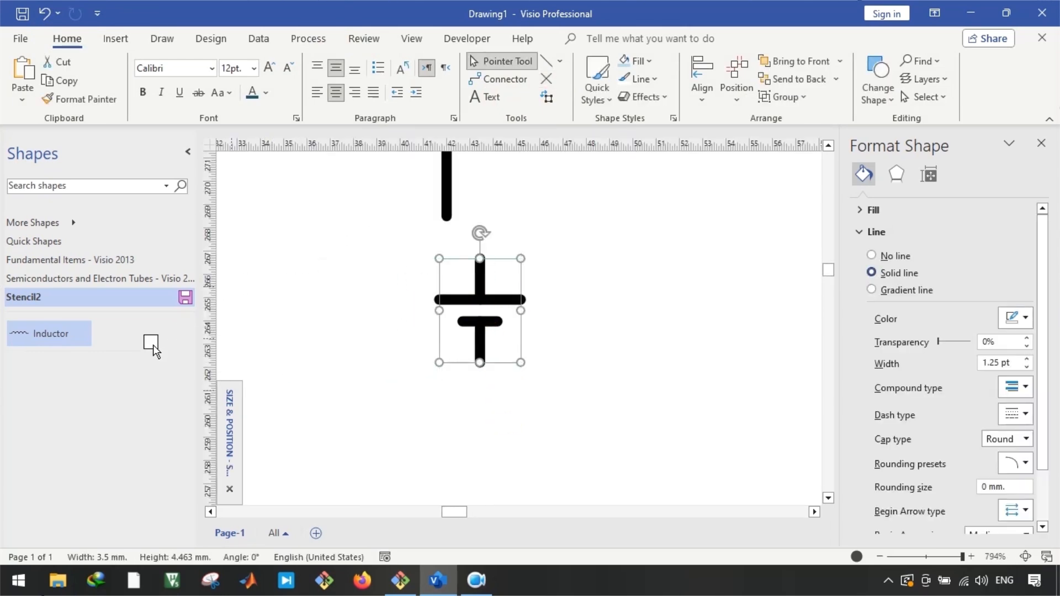
left_click_drag(145, 343, 142, 346)
left_click(133, 333)
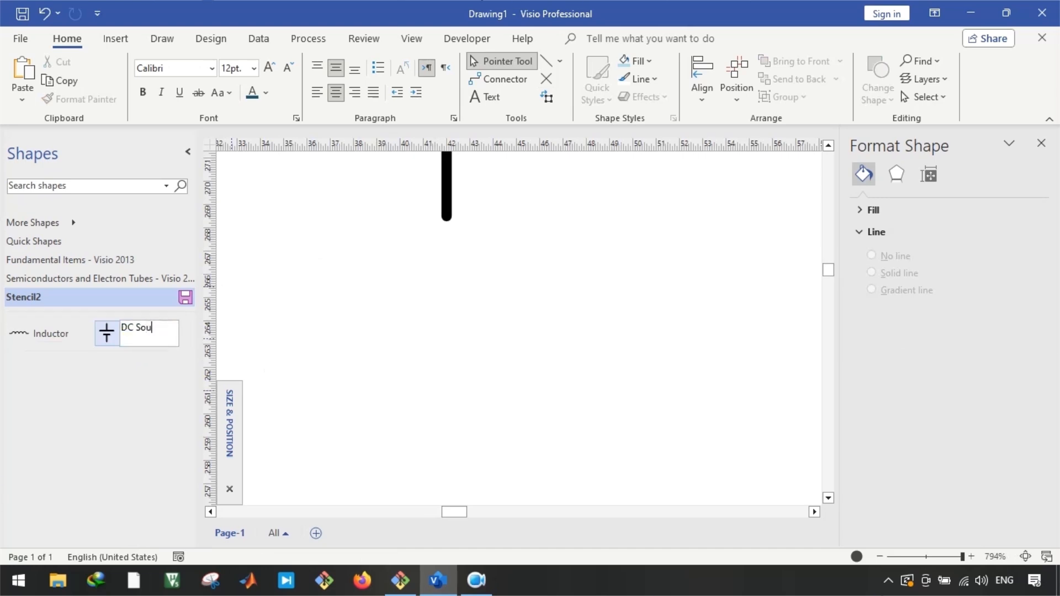
left_click(139, 337)
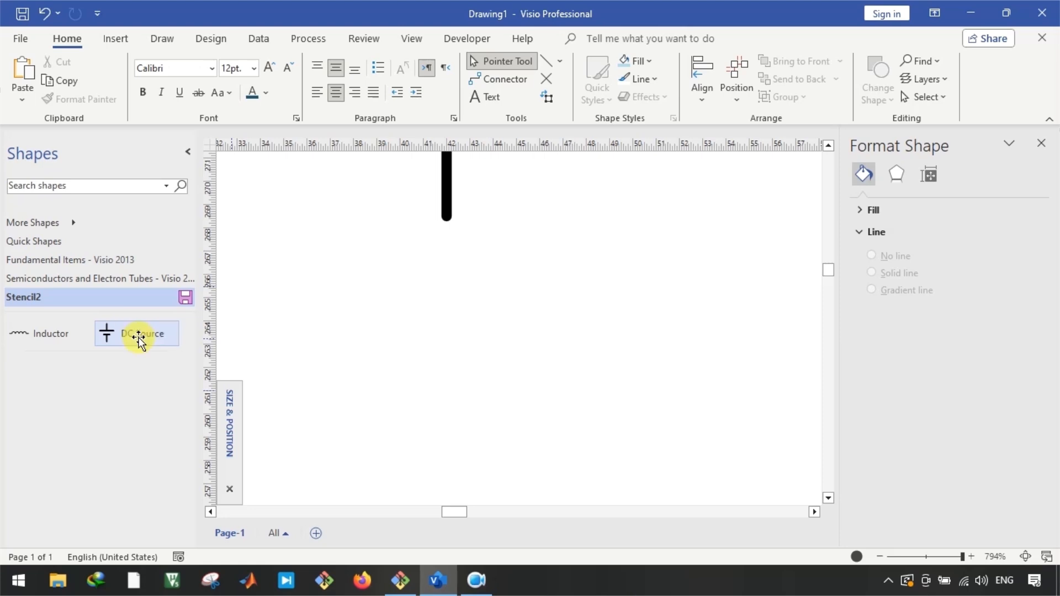
Place a DC Source from the stencil and connect its upper end to the vertical wire's lower end
left_click_drag(140, 340, 463, 311)
left_click(521, 380)
scroll(521, 380, "down", 2)
scroll(466, 229, "up", 4)
left_click_drag(468, 331, 461, 287)
left_click(404, 322)
scroll(404, 319, "down", 3)
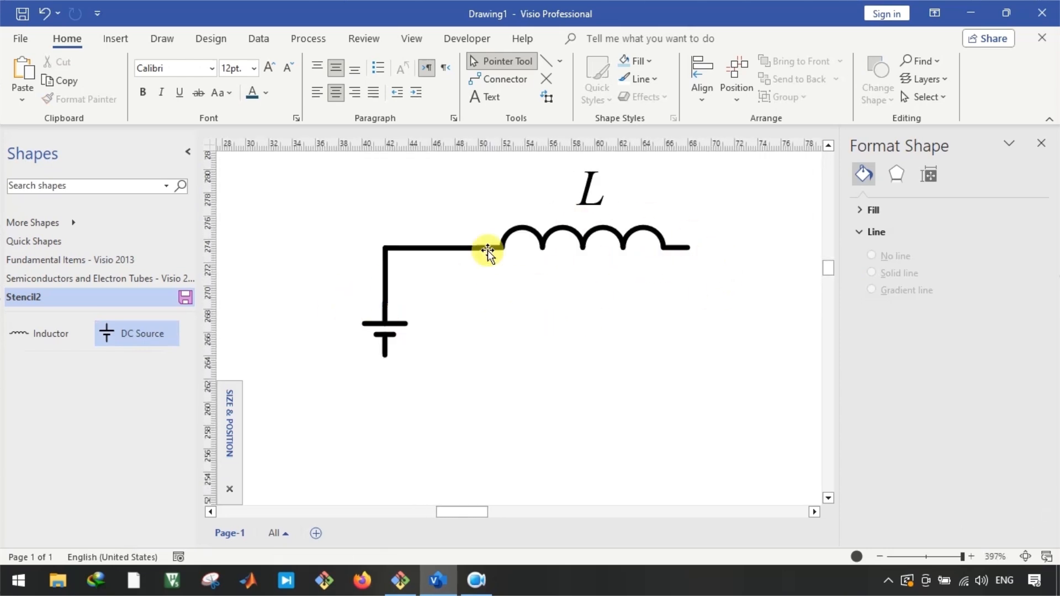
Try scaling the inductor down to about 14.4 mm wide
scroll(535, 246, "down", 1)
scroll(473, 237, "up", 1)
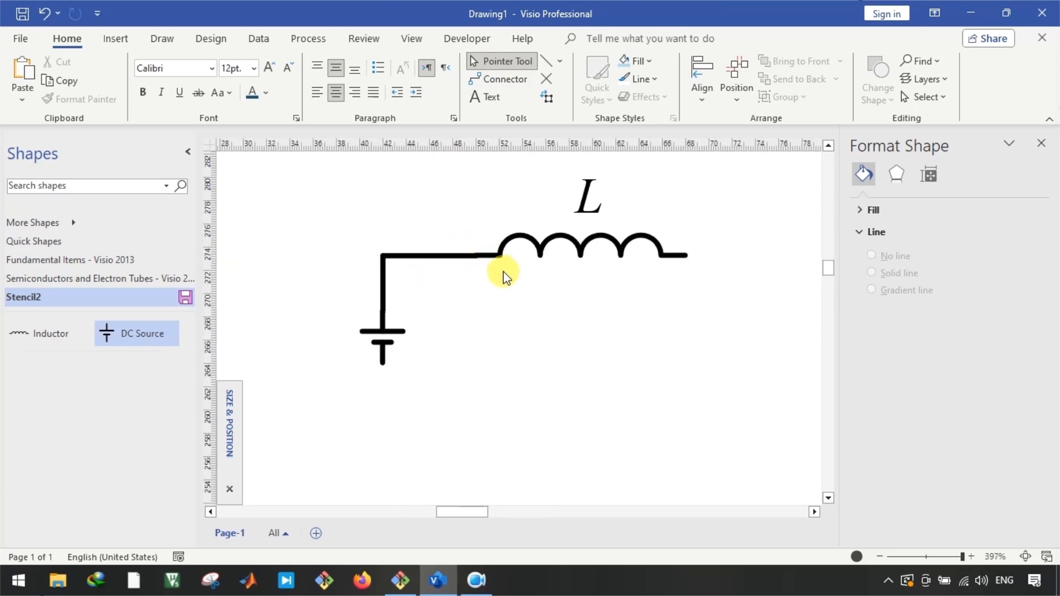
left_click(533, 253)
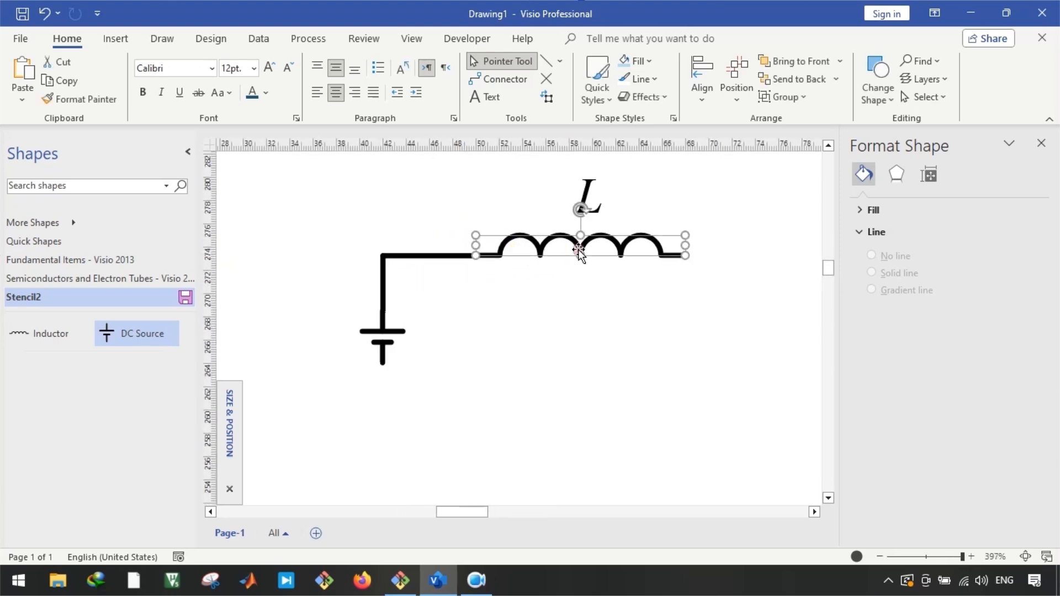
left_click_drag(685, 256, 643, 248)
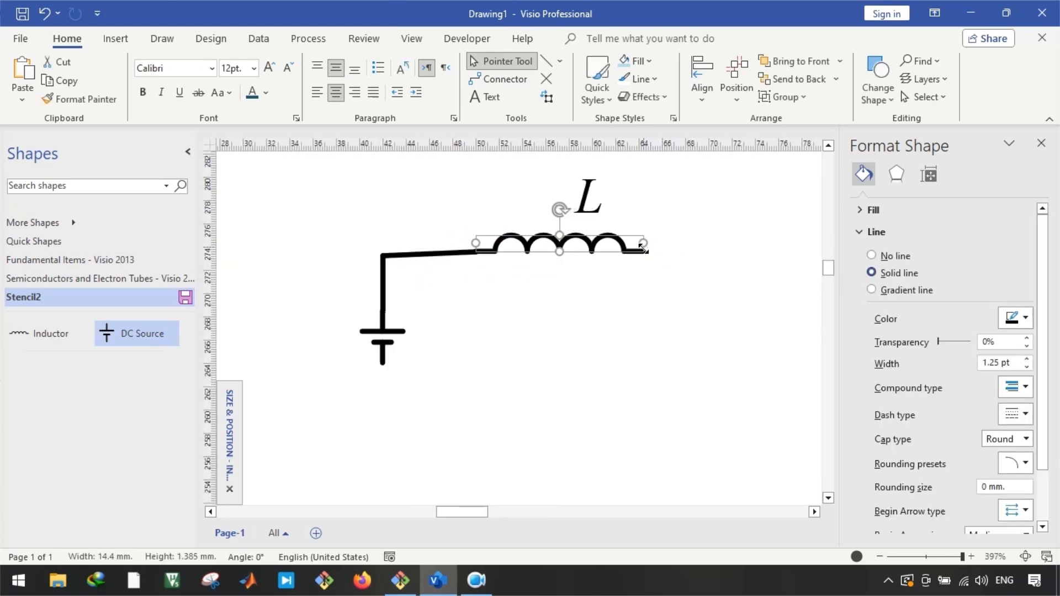
key("ctrl+z")
Copy the DC Source to the lower right of the original and delete the original under the wire
left_click(385, 342)
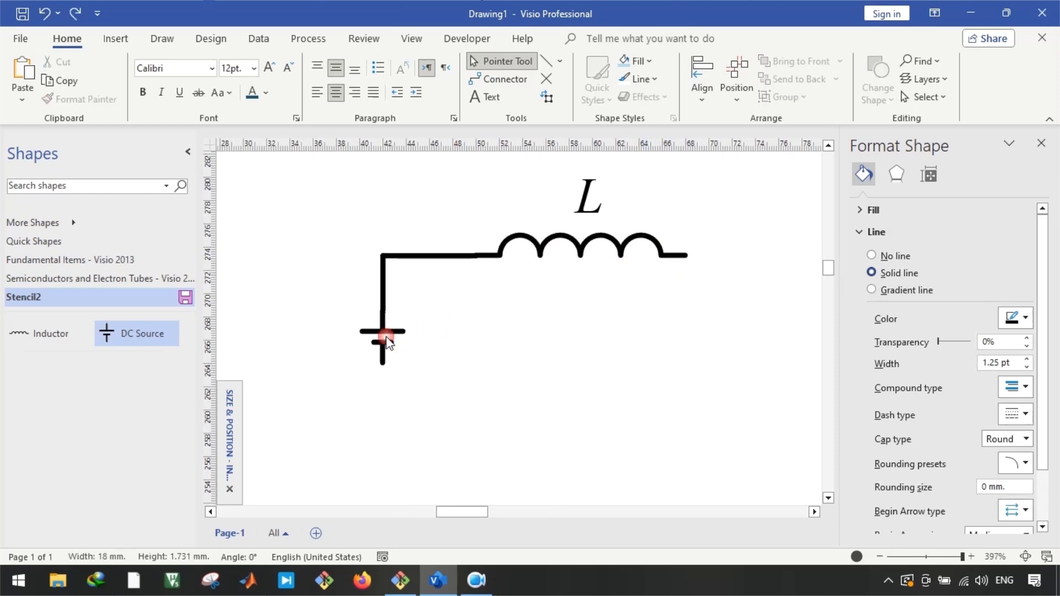
left_click_drag(390, 334, 434, 376)
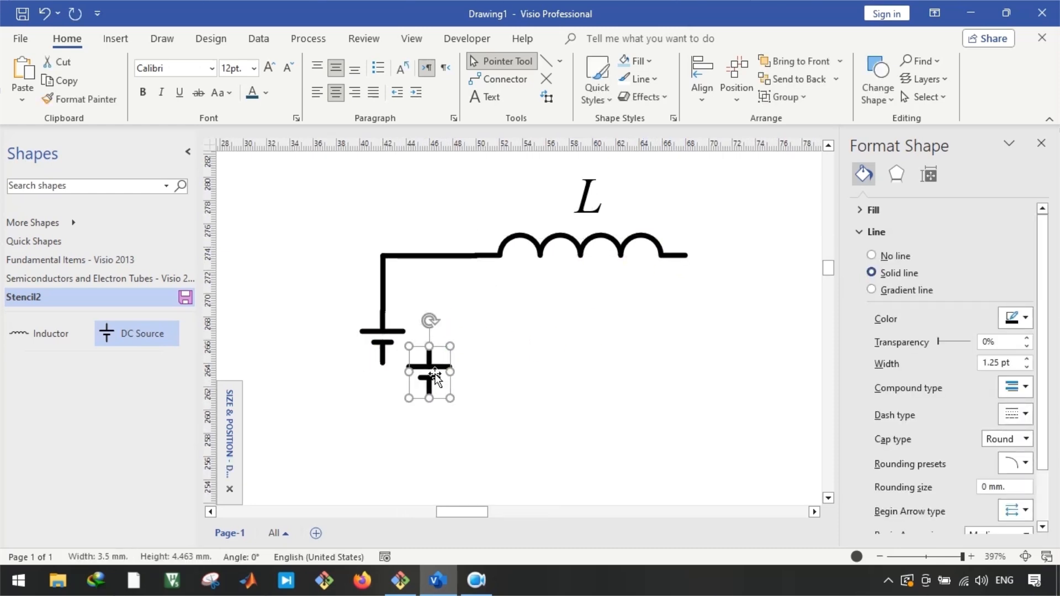
left_click(391, 332)
key("Delete")
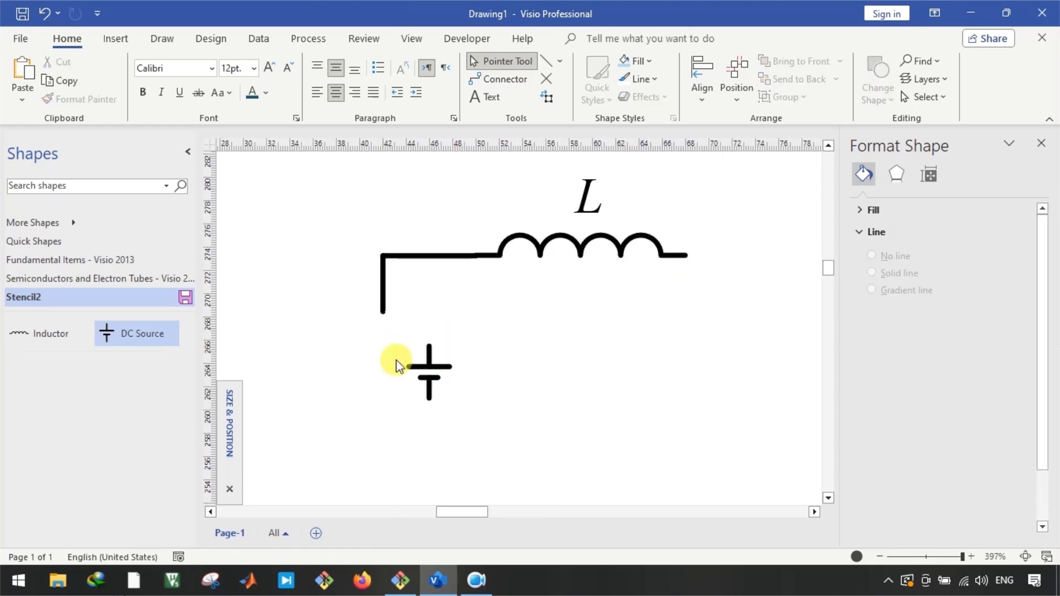
Enlarge the remaining DC Source slightly and attach its upper end to the vertical wire's lower end
left_click(418, 371)
left_click_drag(449, 398, 382, 338)
left_click(506, 403)
left_click(462, 350)
Use copies of the top wire to extend the battery downward and add a bottom wire about 25 mm long running right
scroll(466, 397, "right", 1)
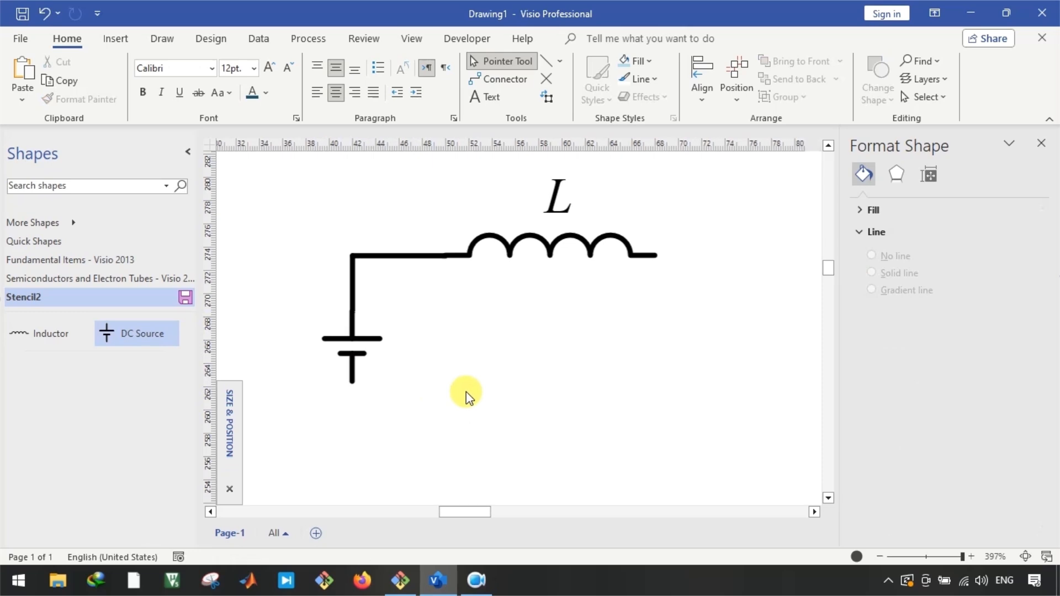
scroll(466, 398, "right", 2)
left_click_drag(326, 265, 328, 268)
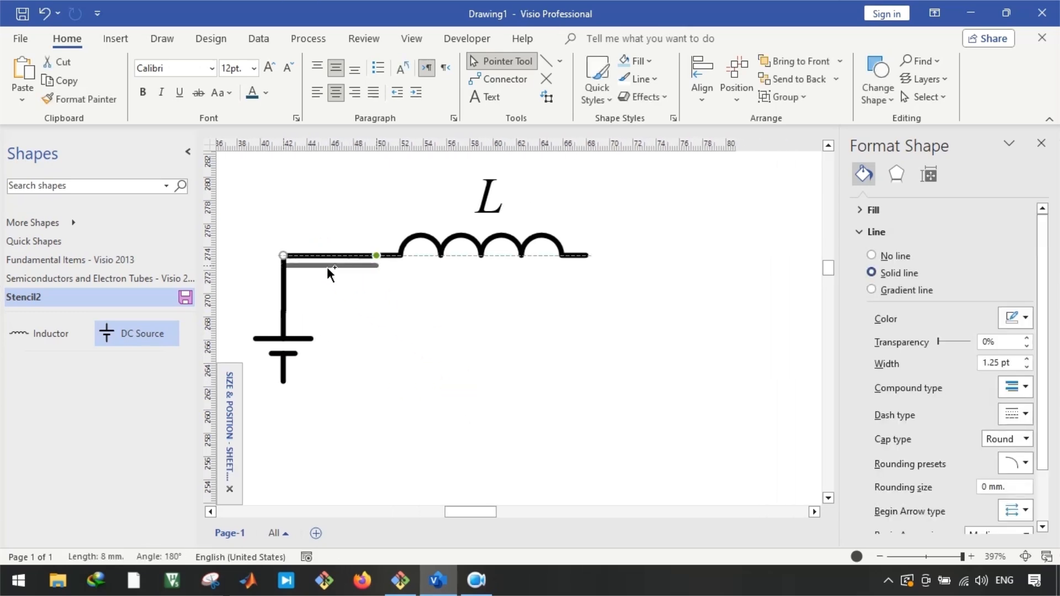
left_click_drag(341, 410, 283, 381)
left_click_drag(434, 409, 284, 439)
left_click_drag(378, 388, 492, 443)
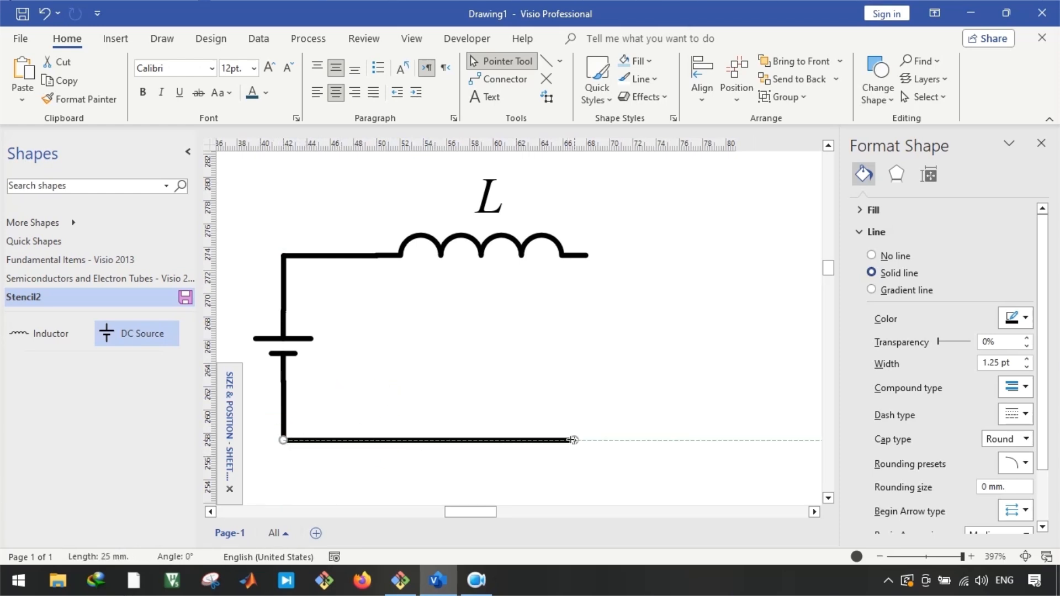
left_click_drag(573, 439, 577, 440)
left_click(417, 345)
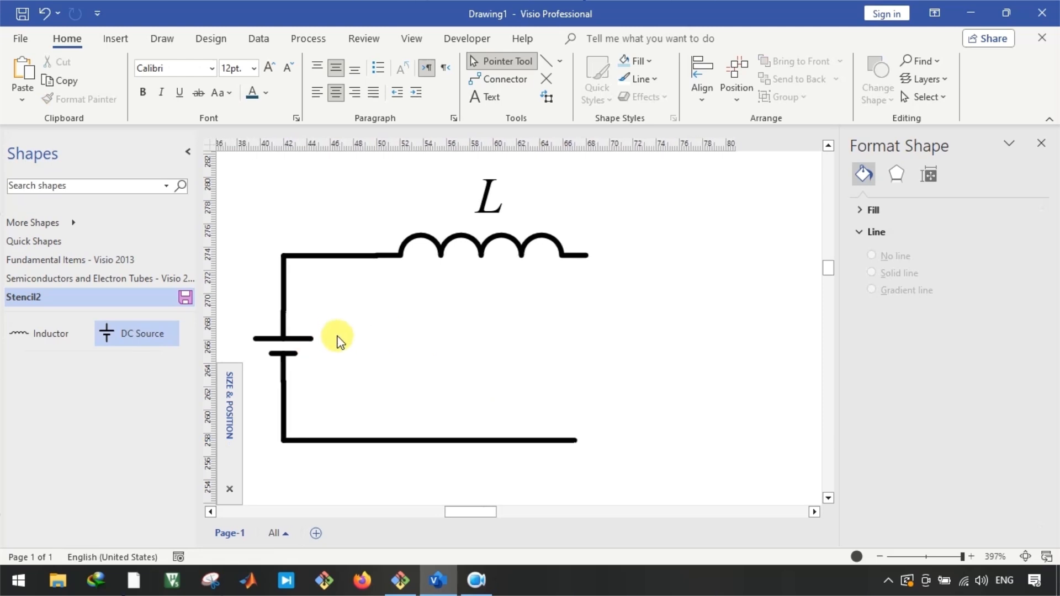
scroll(596, 331, "right", 1)
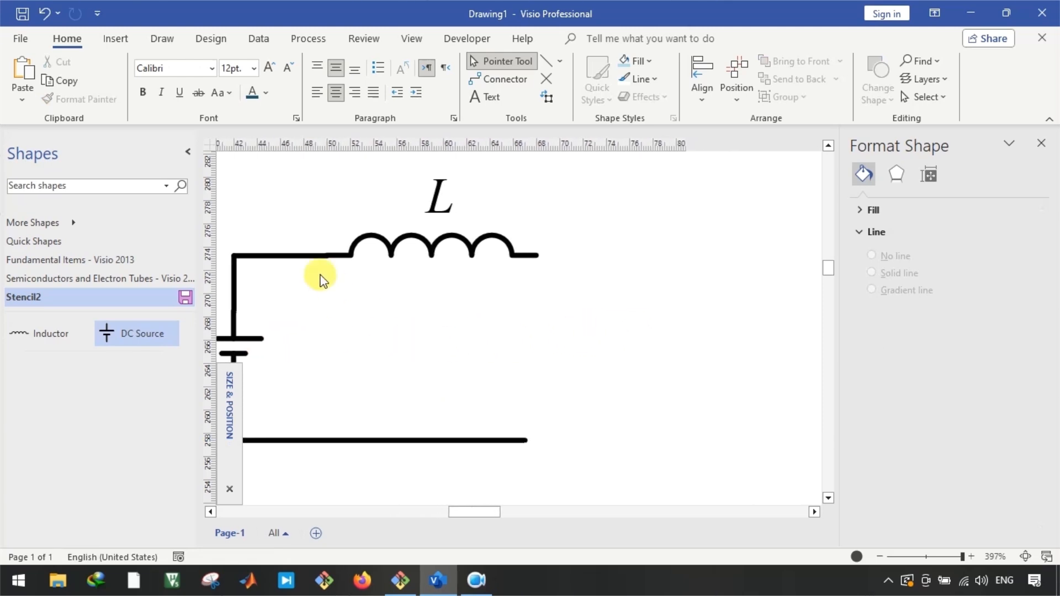
left_click_drag(290, 258, 295, 270)
left_click_drag(564, 365, 560, 364)
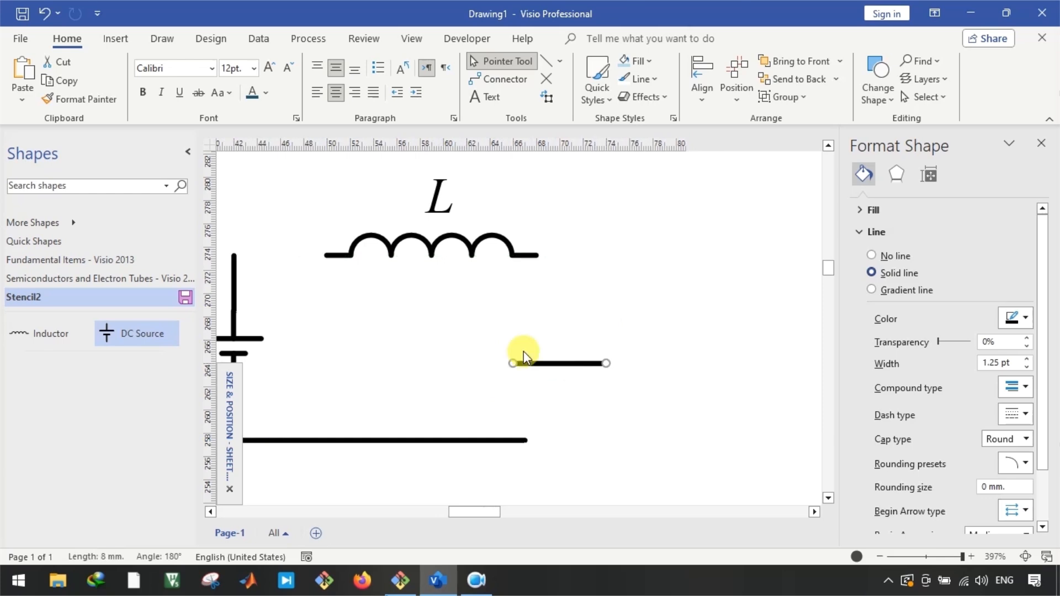
key("ctrl+z")
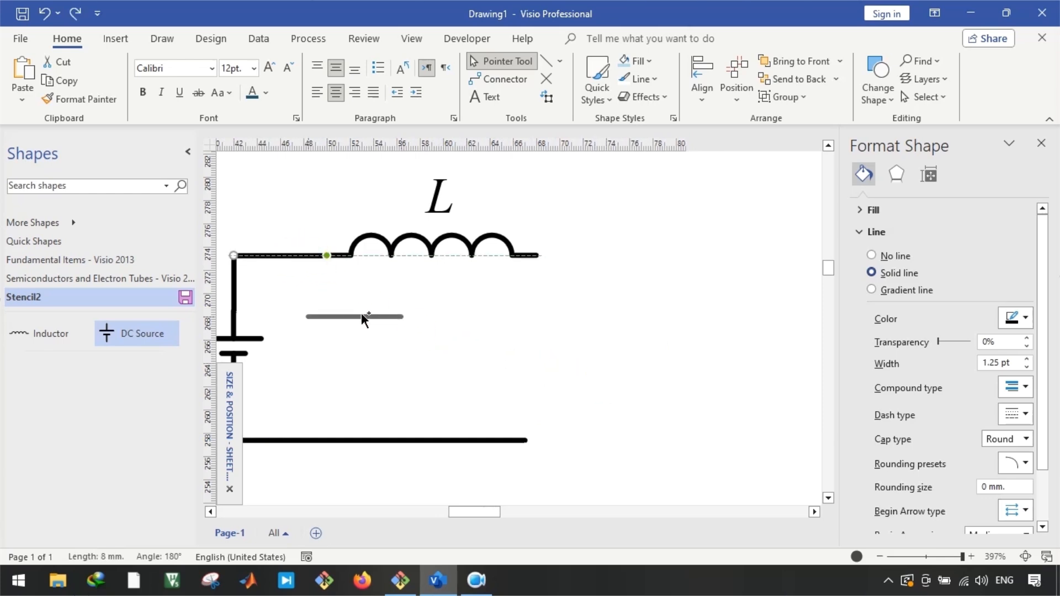
Copy a wire below the inductor and build a transistor's three short vertical channel segments, a parallel gate line, and a spare 6.5 mm vertical line
left_click(538, 375)
scroll(539, 375, "up", 1)
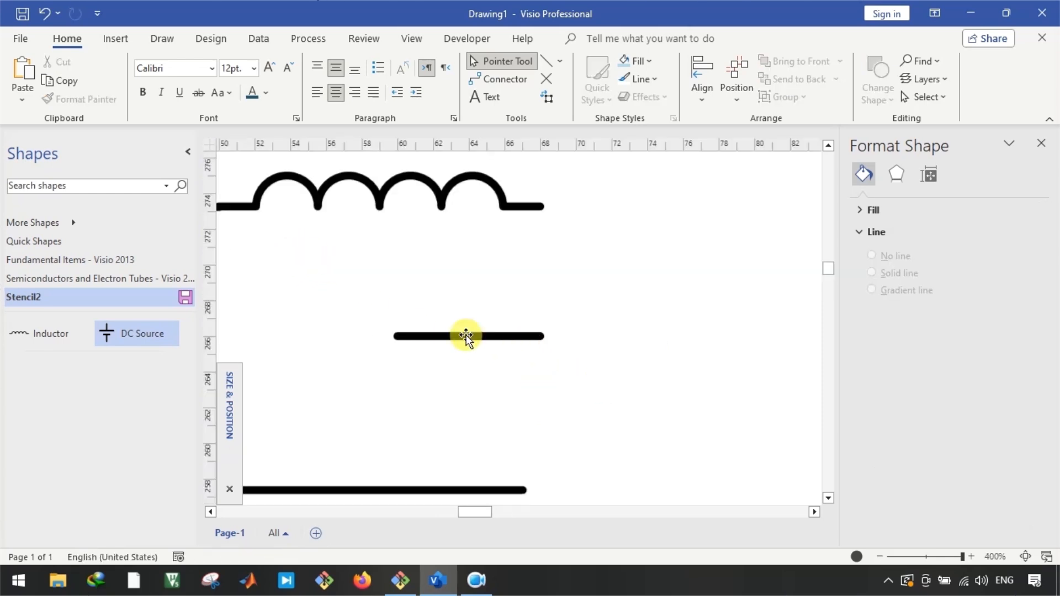
left_click(407, 336)
left_click_drag(398, 336, 538, 311)
left_click_drag(542, 362, 542, 367)
left_click_drag(541, 415, 450, 347)
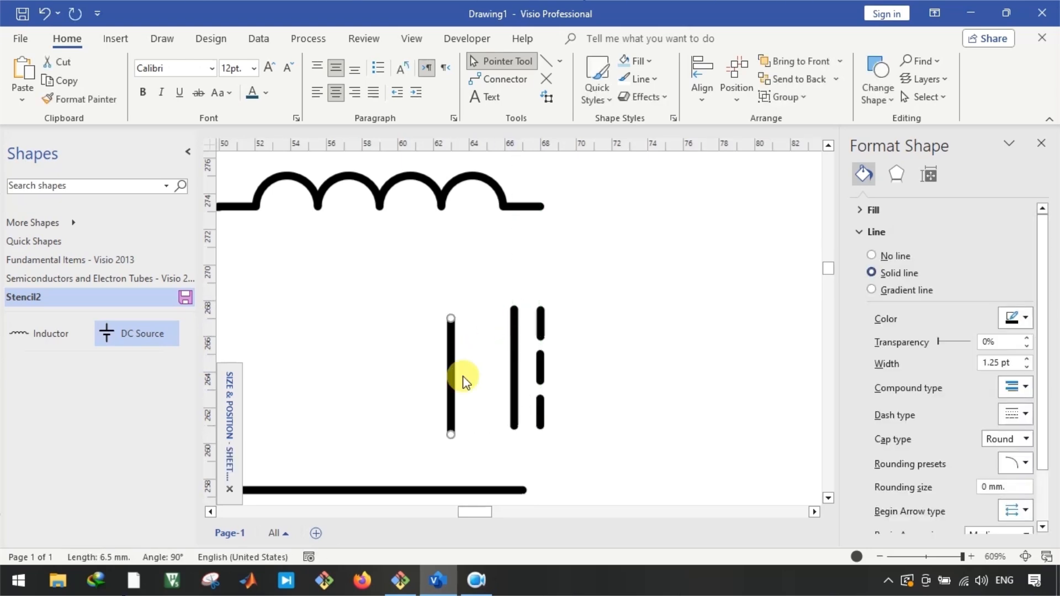
Rotate the spare line to horizontal, shorten it to about 2 mm and attach it to the gate line's lower end
key("ctrl+r")
left_click_drag(475, 378, 479, 427)
left_click(453, 398)
left_click(419, 426)
left_click_drag(397, 426, 474, 427)
left_click(439, 370)
Scale the transistor's gate lines and channel segments down slightly as one selection
scroll(439, 370, "down", 1)
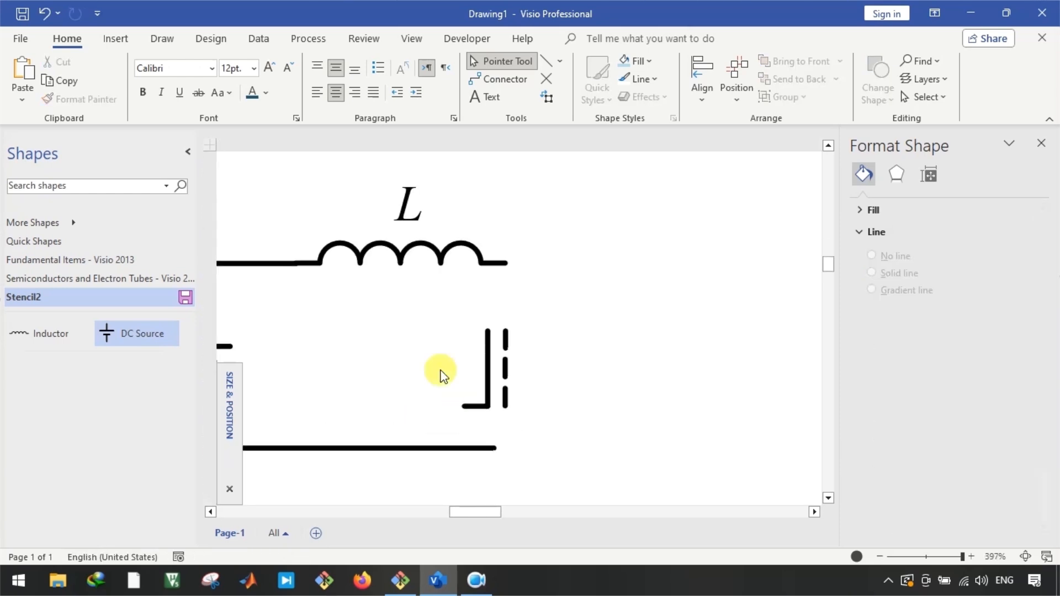
scroll(470, 347, "up", 1)
left_click_drag(429, 299, 525, 433)
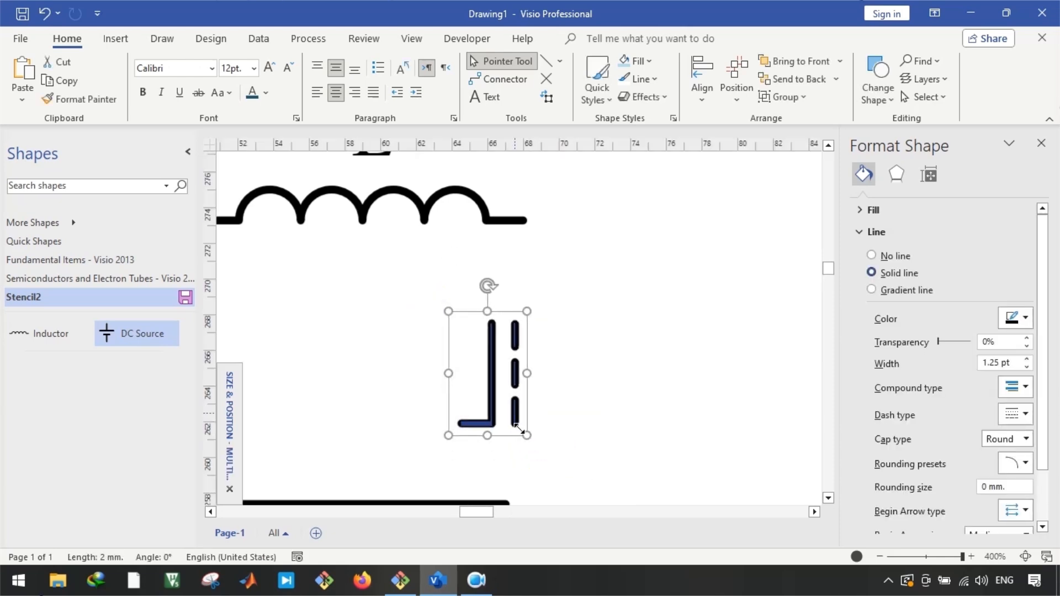
left_click(429, 435)
Add a horizontal lead about 1.7 mm long to the right of each of the three channel segments
scroll(430, 435, "right", 2)
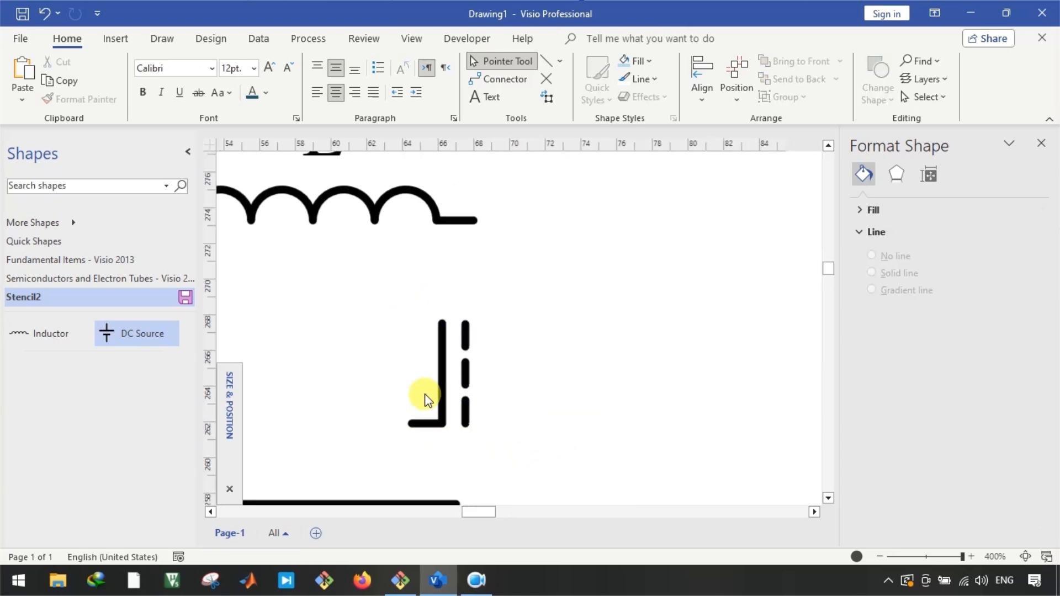
scroll(426, 398, "up", 1)
left_click_drag(428, 433, 496, 304)
scroll(499, 420, "up", 1)
scroll(495, 305, "up", 3)
left_click_drag(492, 398, 497, 295)
left_click(562, 330)
scroll(558, 333, "down", 1)
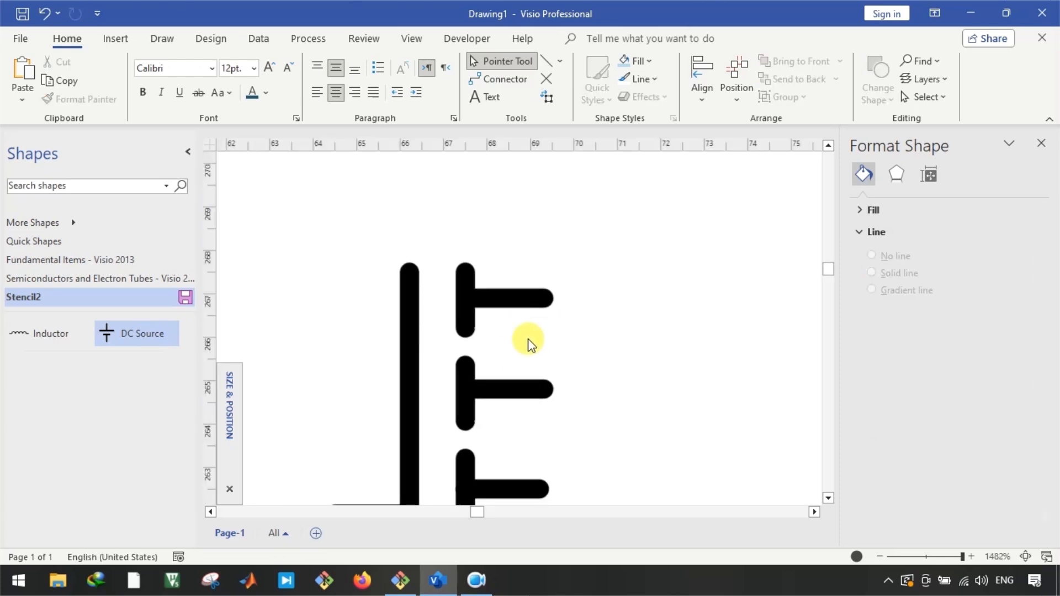
Middle-align each of the three horizontal leads with its own vertical channel segment
scroll(524, 353, "down", 2)
left_click_drag(438, 480, 577, 391)
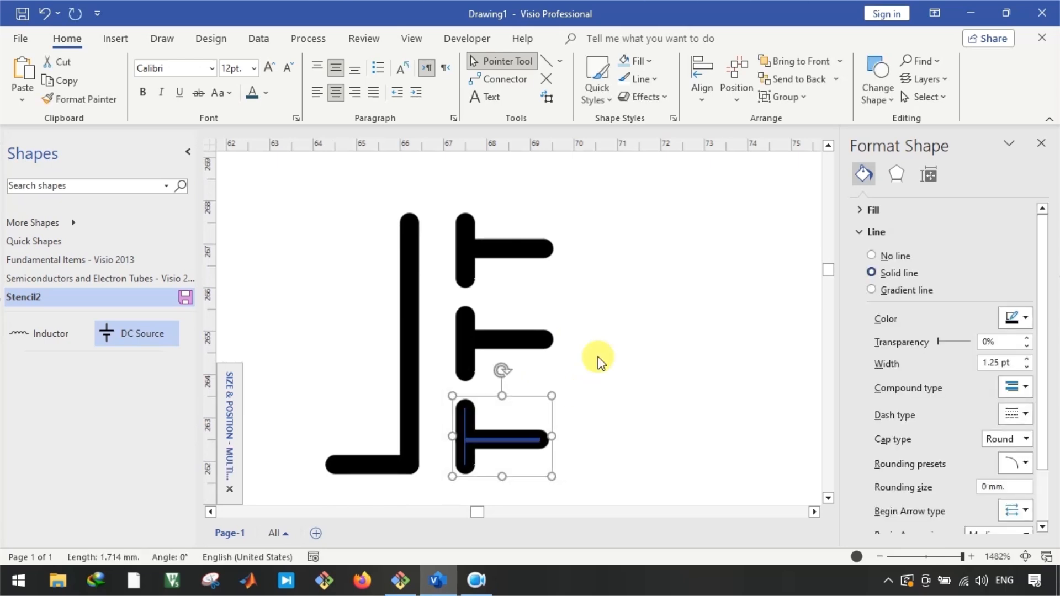
left_click(698, 92)
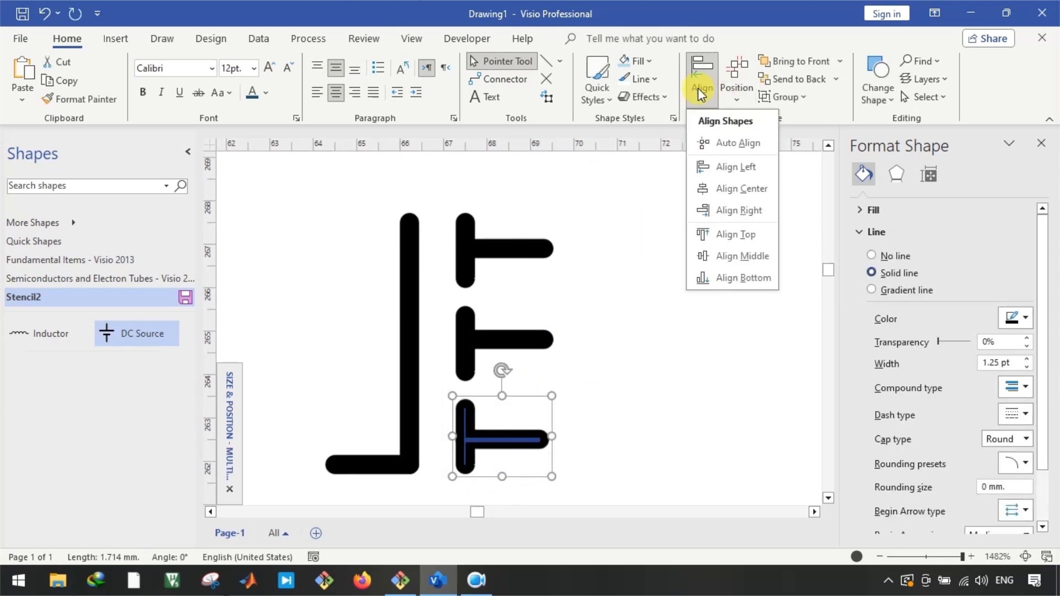
left_click(727, 259)
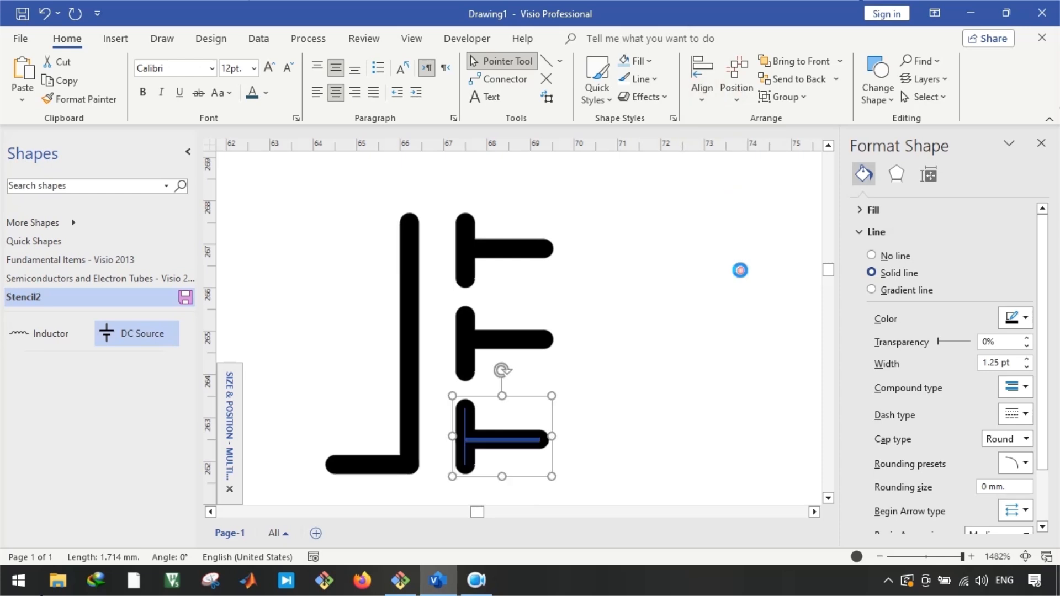
left_click_drag(433, 289, 548, 386)
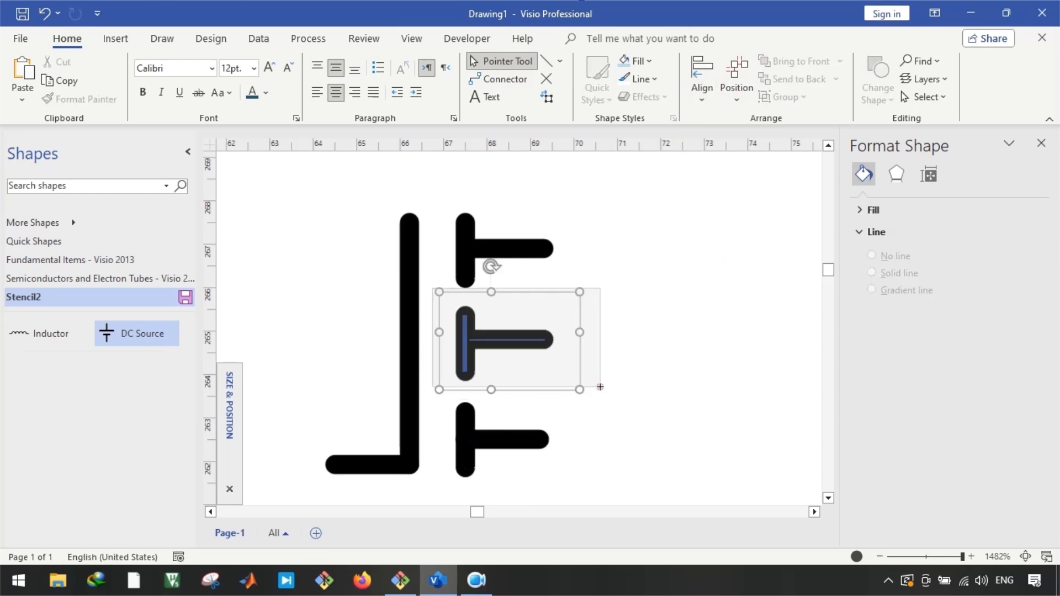
left_click(702, 91)
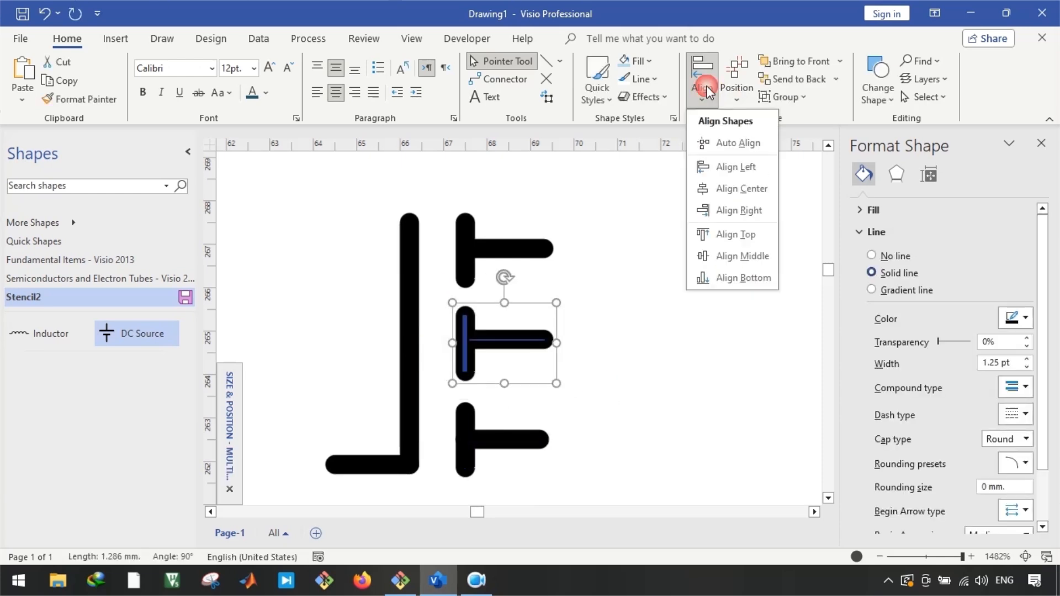
left_click(720, 246)
left_click_drag(431, 193, 575, 290)
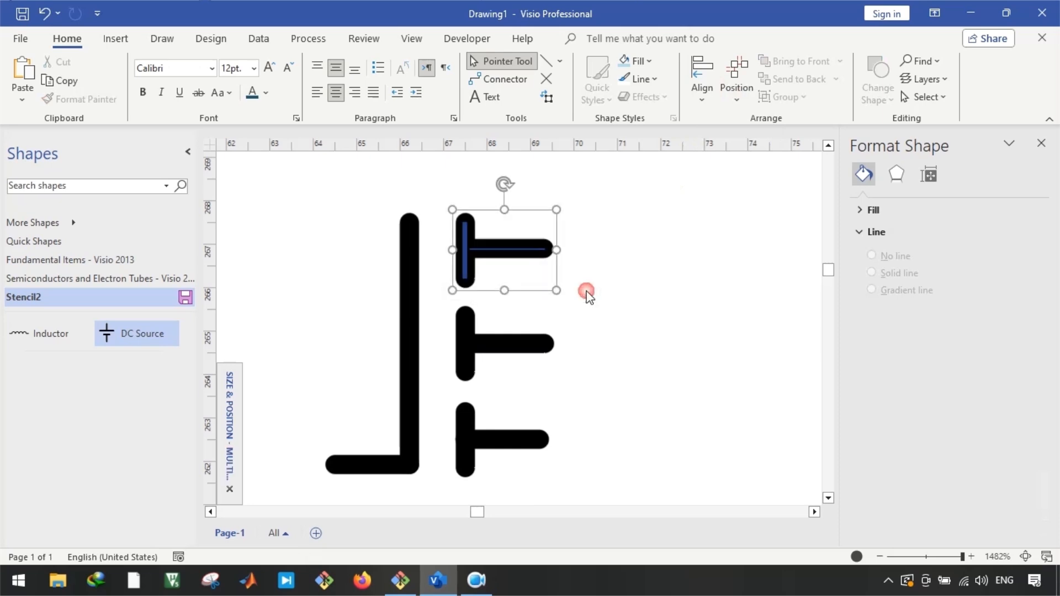
left_click(709, 75)
left_click(730, 260)
left_click(631, 238)
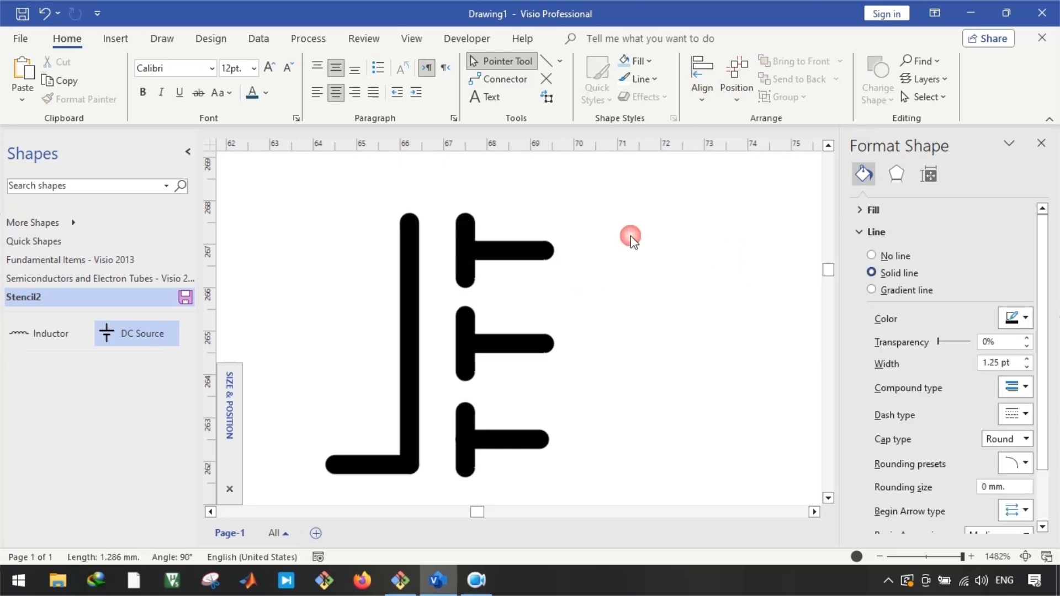
Duplicate the lowest lead as a spare line and lengthen all three leads together to the right
scroll(618, 259, "down", 1)
left_click_drag(472, 413, 579, 447, "ctrl")
left_click(491, 326, "shift")
left_click(488, 249, "shift")
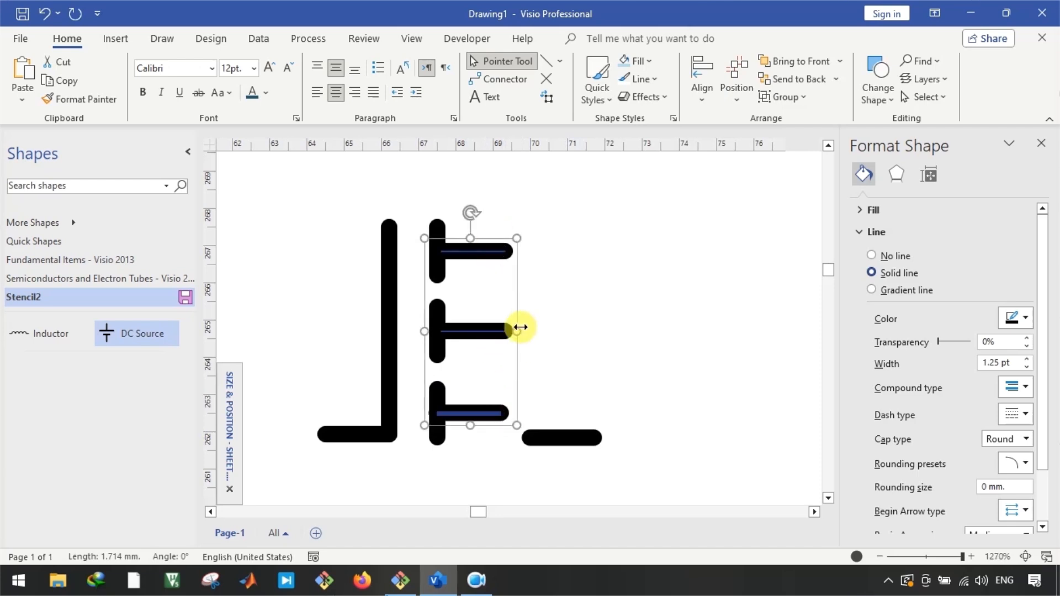
left_click_drag(521, 327, 538, 327)
left_click(615, 342)
scroll(615, 343, "down", 1)
Attach the spare line vertically below the lowest lead's outer end and place a copy about 3.1 mm long above the top lead's end
left_click(529, 389)
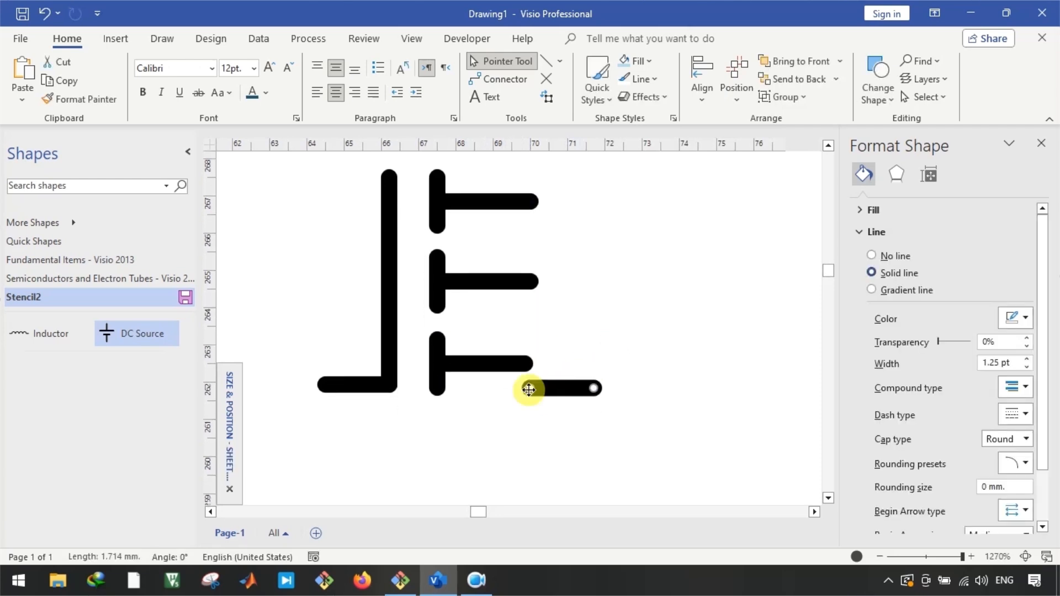
left_click_drag(529, 389, 524, 363)
left_click_drag(593, 388, 526, 478)
left_click_drag(524, 419, 630, 294)
scroll(629, 331, "up", 1)
left_click_drag(631, 374, 534, 223)
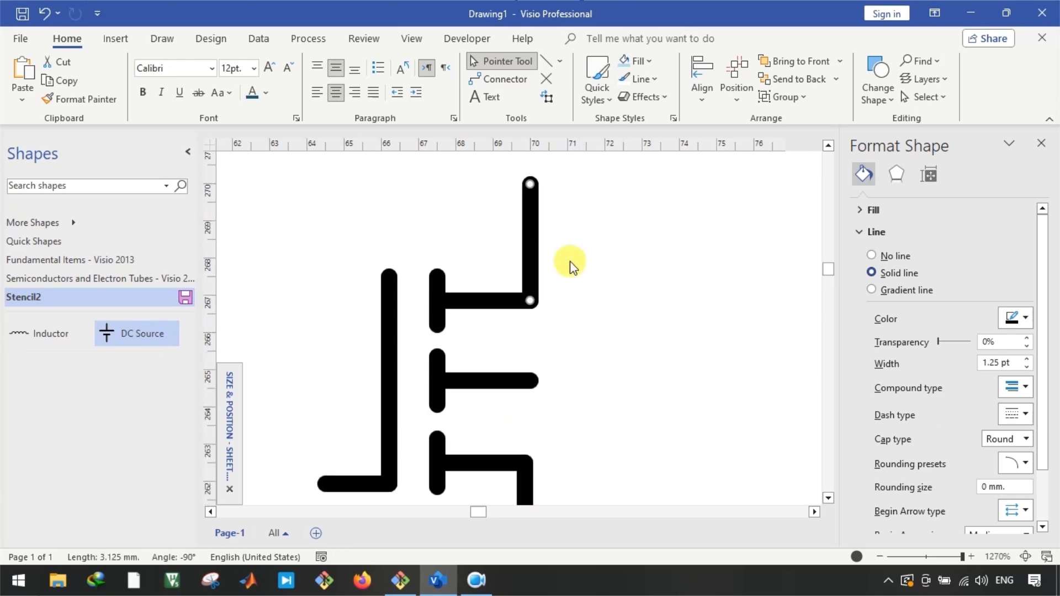
Copy the upper vertical line and use the copy to connect the outer ends of the lowest and middle leads vertically
scroll(570, 265, "down", 1)
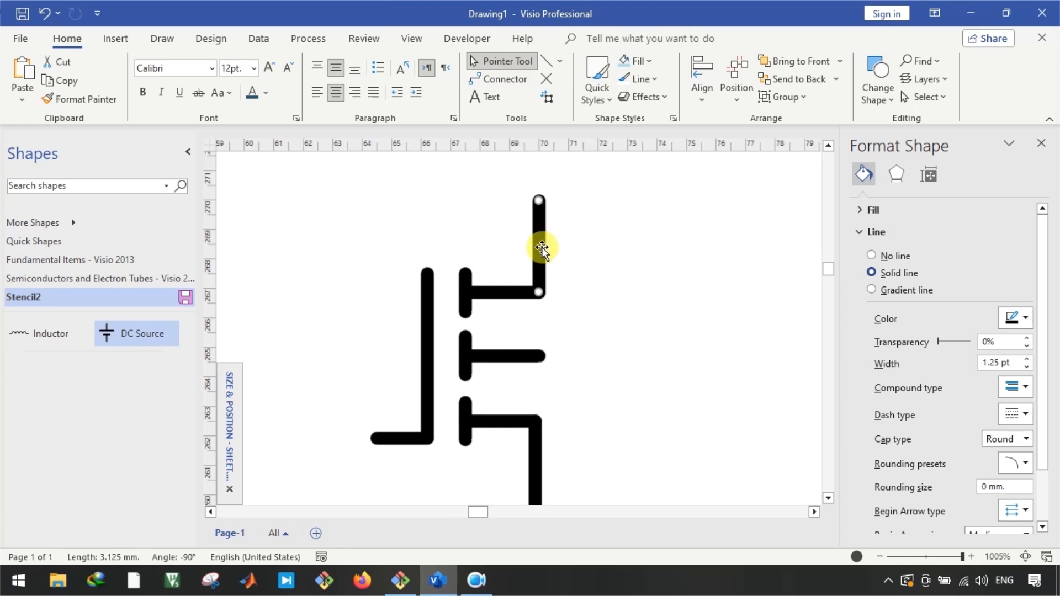
left_click_drag(542, 248, 612, 342)
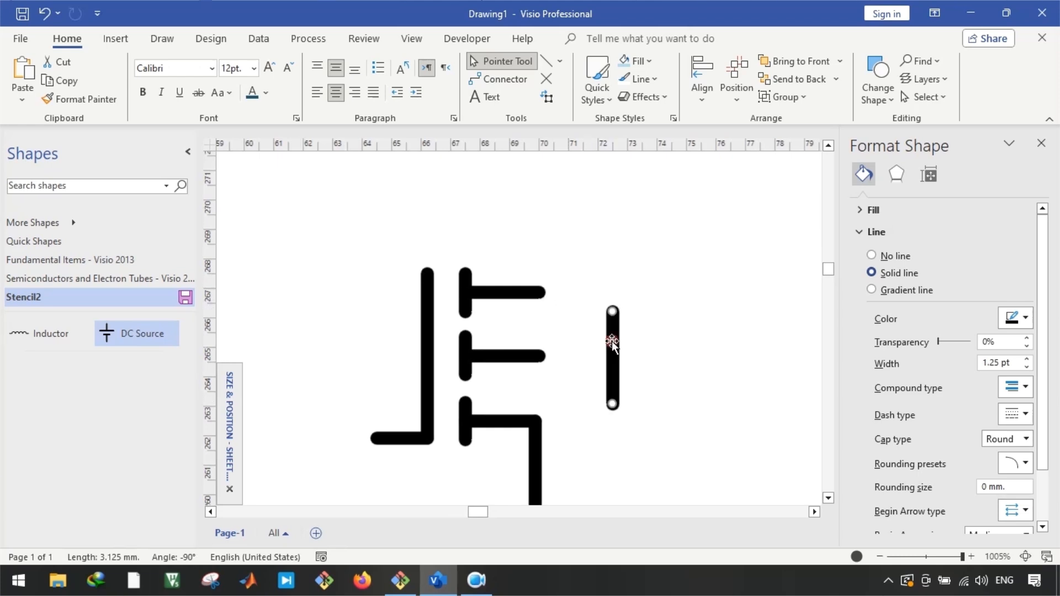
key("ctrl+z")
left_click_drag(540, 232, 535, 420)
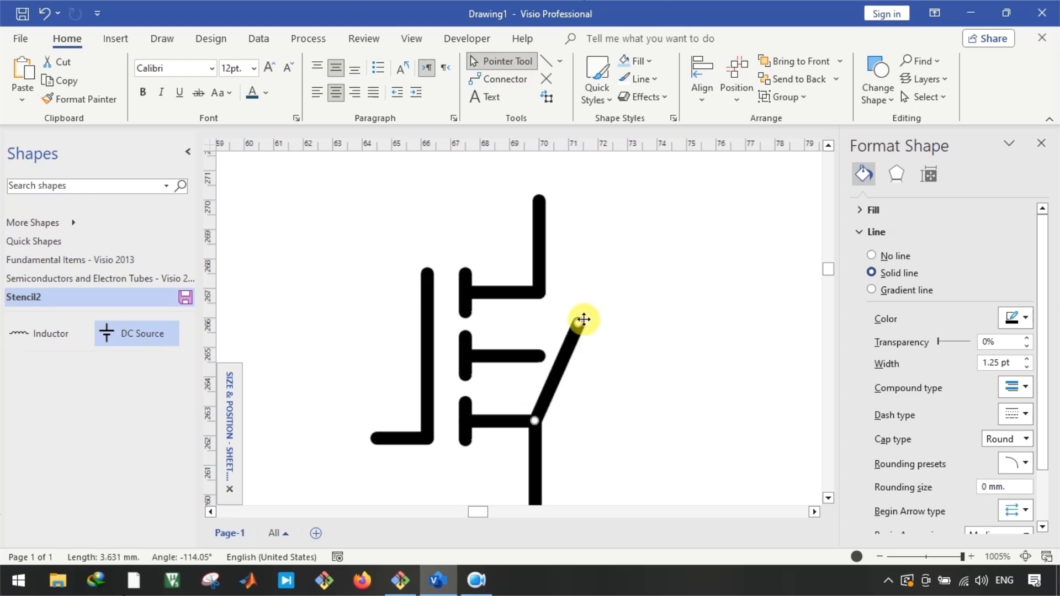
left_click_drag(583, 320, 534, 353)
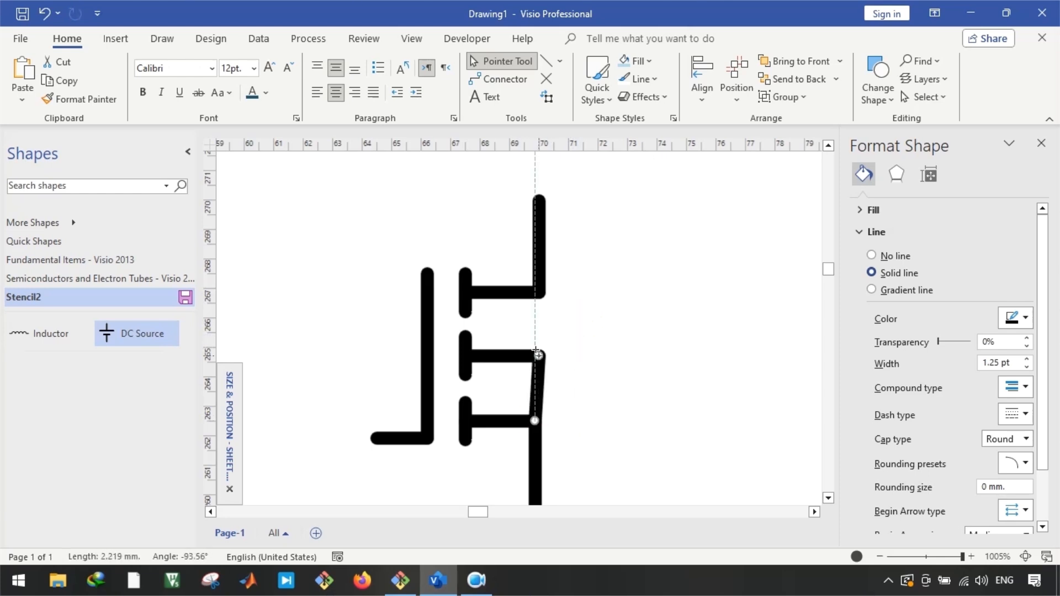
left_click(532, 353)
Adjust the middle lead's outer end and the connecting line's upper end so they meet at a clean corner
scroll(530, 354, "up", 5)
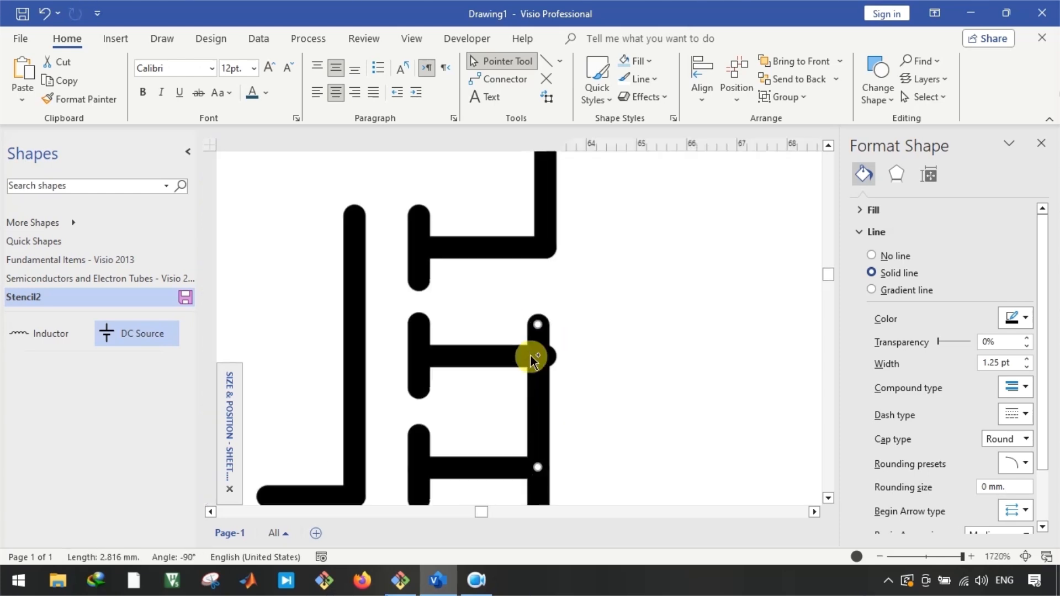
left_click_drag(557, 354, 522, 355)
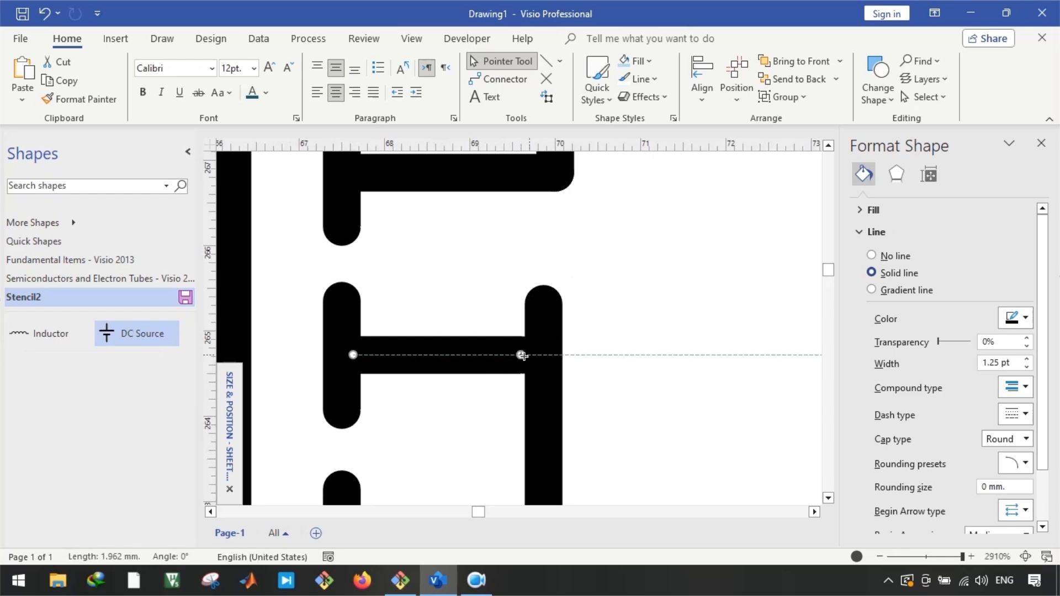
left_click(548, 328)
left_click_drag(543, 303, 543, 355)
scroll(485, 358, "down", 2)
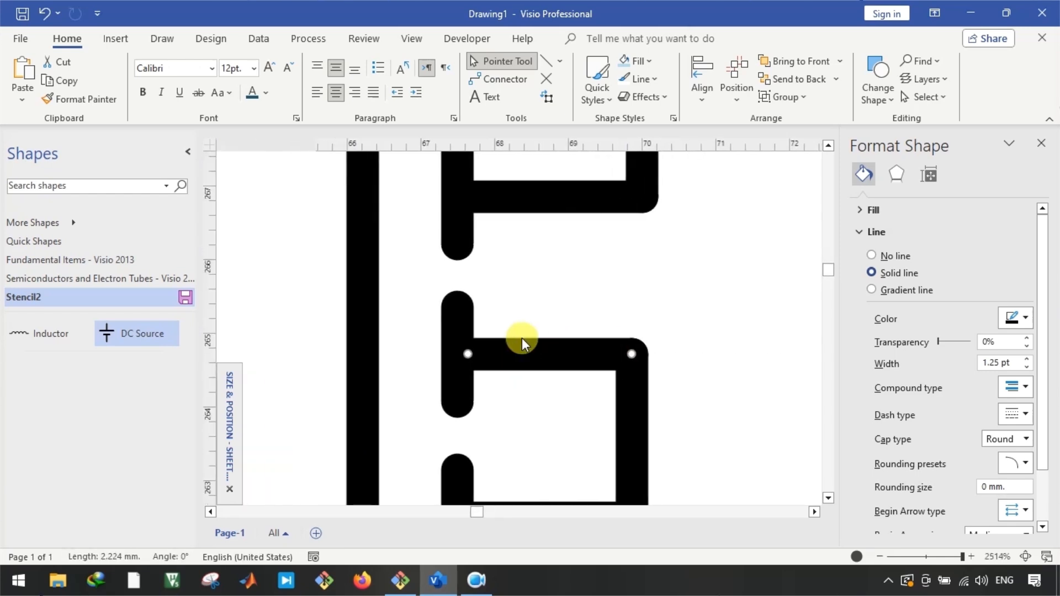
Shorten the middle lead to a stub and attach a 45° diagonal line about 1.7 mm long, deleting the vertical helper line
scroll(612, 364, "up", 2)
left_click_drag(624, 354, 473, 355)
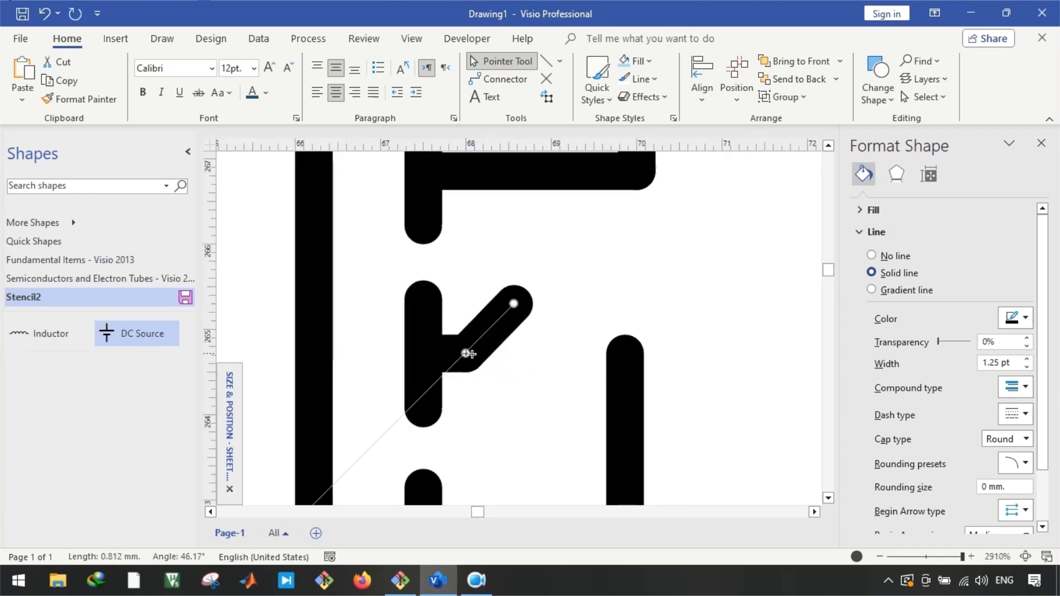
left_click_drag(513, 304, 549, 268)
left_click_drag(499, 397, 550, 395)
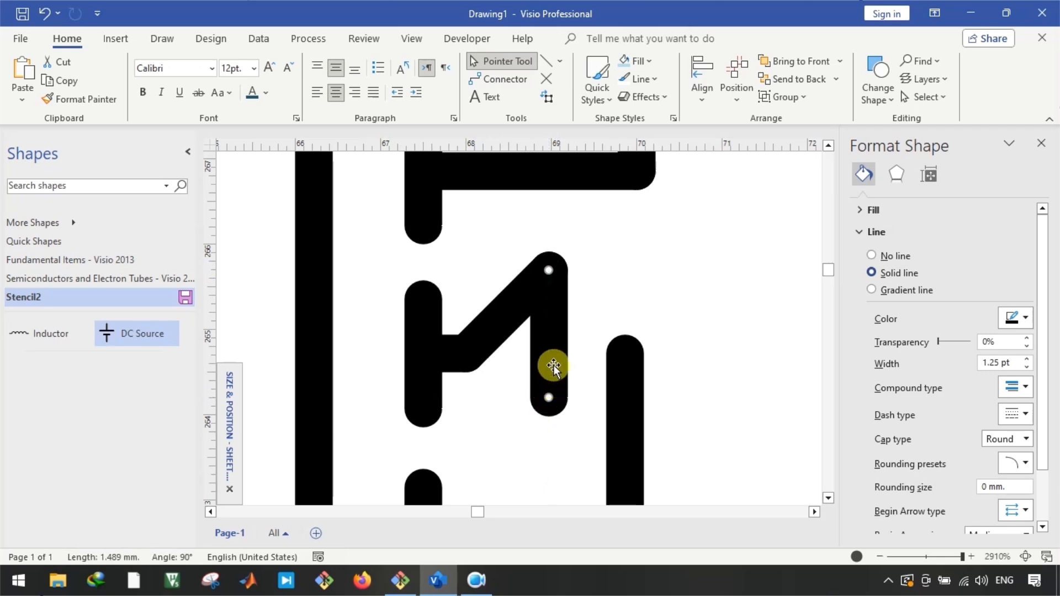
left_click_drag(551, 319, 576, 313)
left_click_drag(548, 270, 635, 309)
left_click_drag(573, 254, 571, 254)
left_click_drag(621, 284, 700, 308)
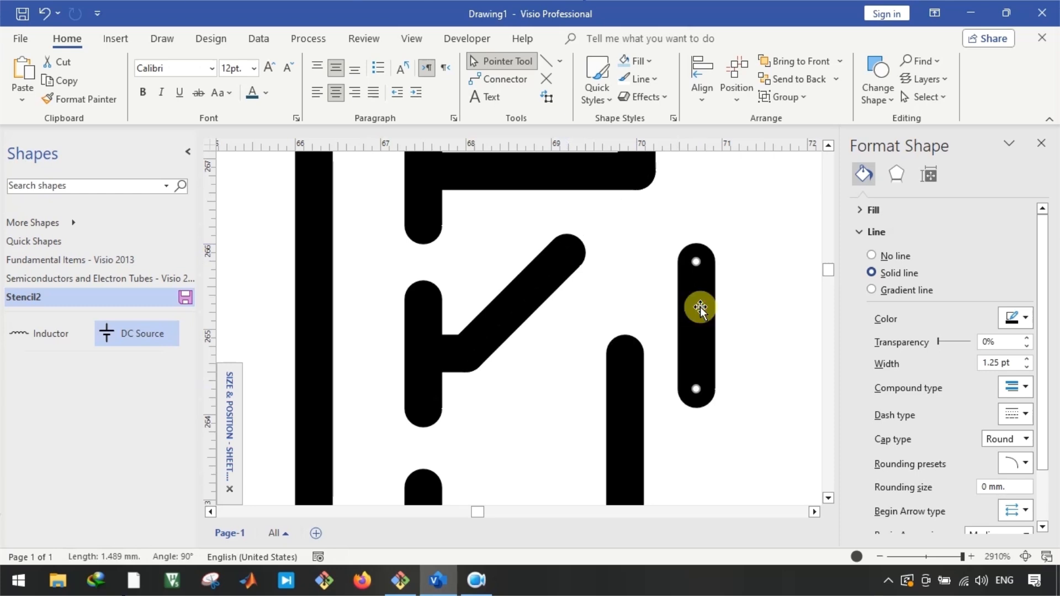
key("Delete")
Duplicate the diagonal line, flip the copy vertically to -45°, and attach it to the end of the stub
left_click(522, 301)
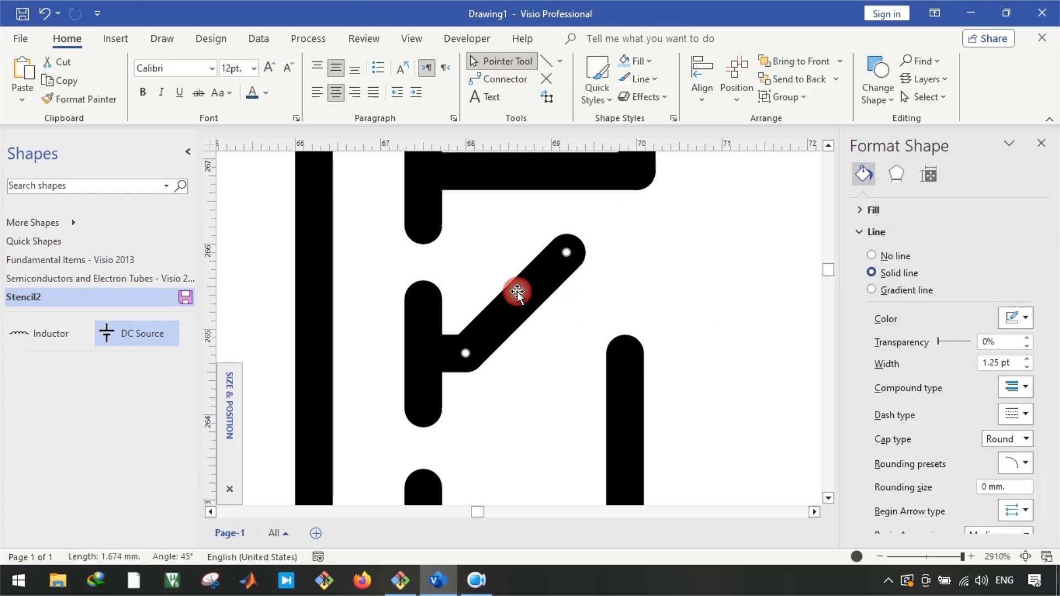
left_click(533, 377)
key("ctrl+z")
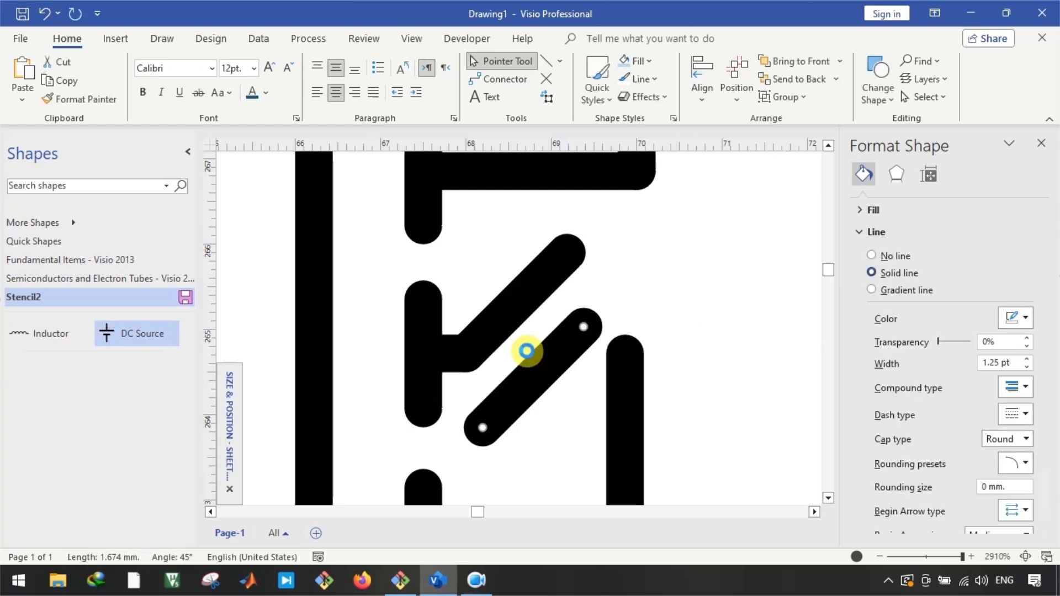
left_click(548, 369)
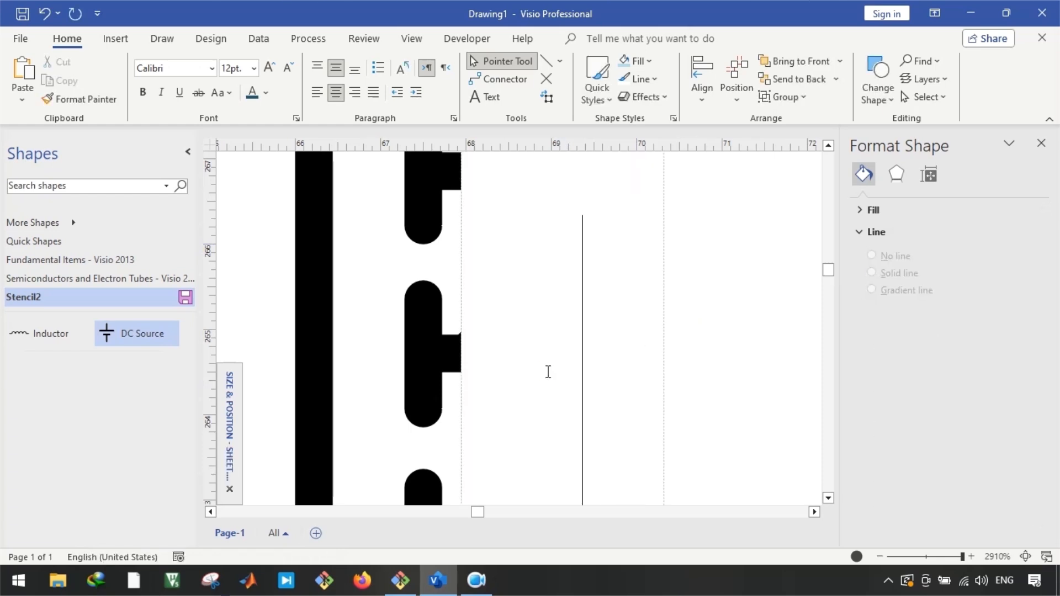
left_click(748, 72)
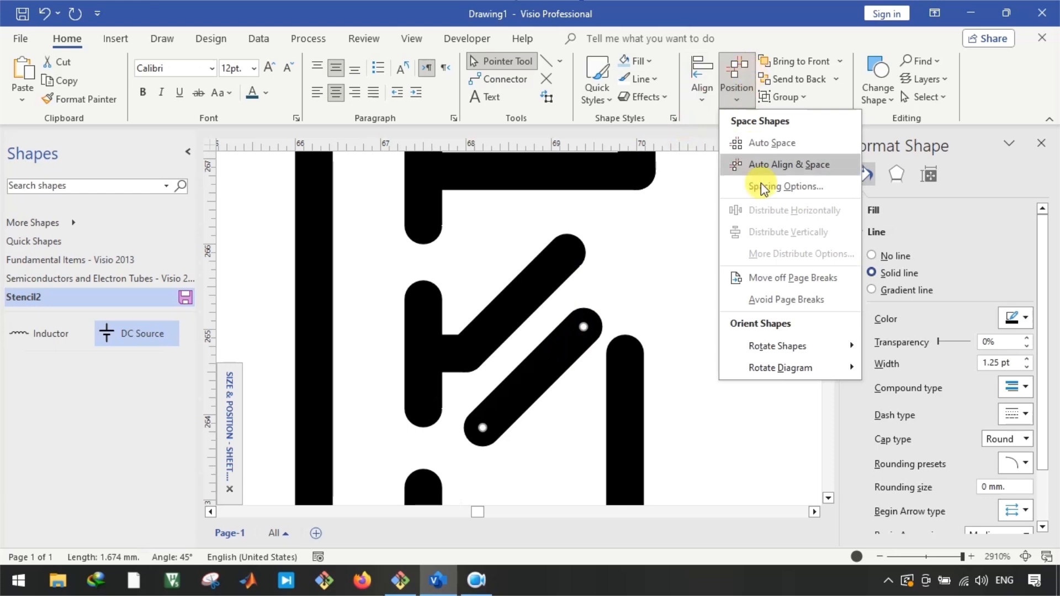
mouse_move(804, 346)
left_click(909, 349)
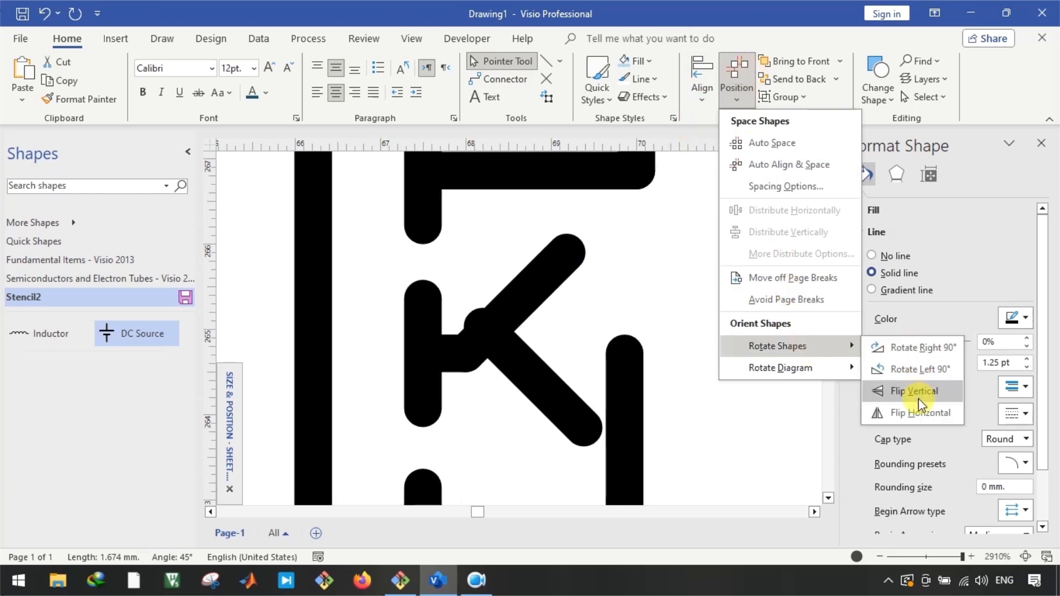
left_click_drag(522, 370, 505, 397)
left_click(561, 357)
Copy the lower diagonal and attach it vertically between the two diagonals' outer ends, closing the arrow triangle with a side about 2.4 mm long
left_click(502, 391)
scroll(543, 368, "down", 2, "ctrl")
scroll(543, 369, "down", 1, "ctrl")
scroll(540, 366, "up", 2, "ctrl")
left_click_drag(515, 398, 604, 366)
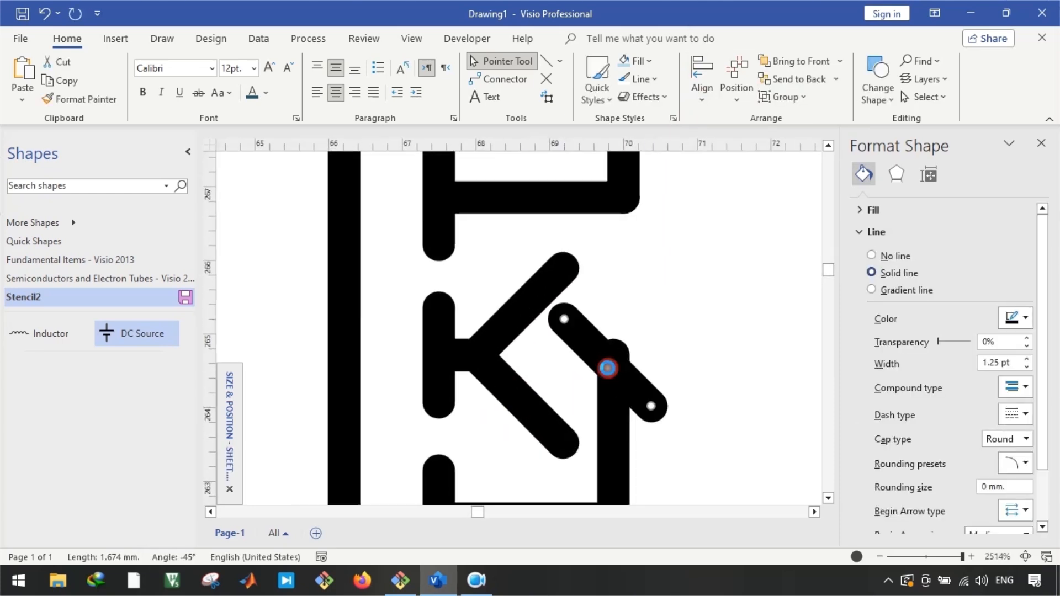
left_click_drag(563, 314, 564, 267)
left_click_drag(651, 405, 563, 446)
scroll(562, 346, "down", 2, "ctrl")
scroll(563, 345, "down", 3, "ctrl")
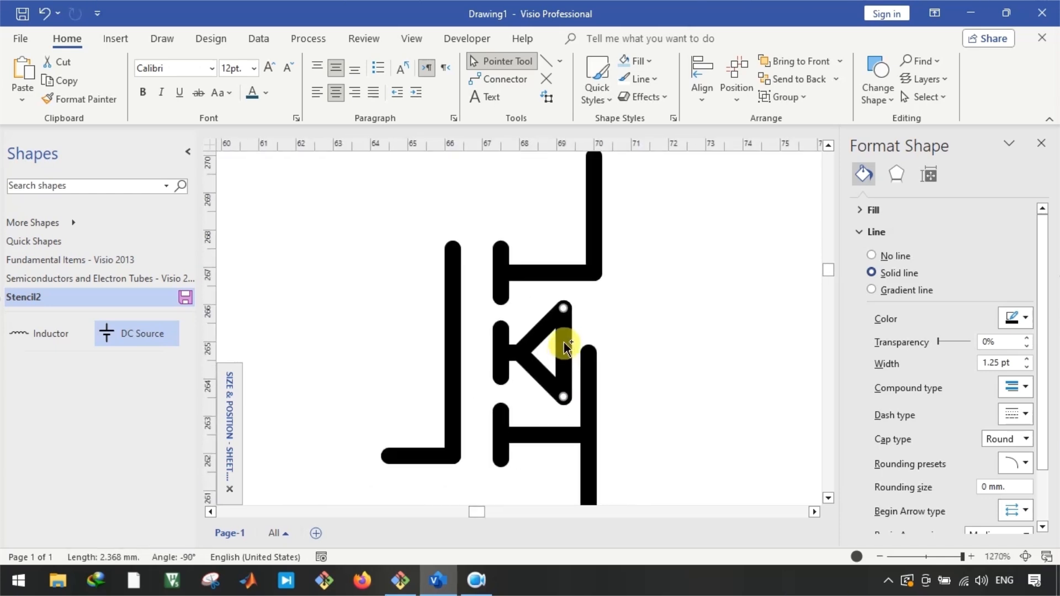
Scale the triangle's three lines down together until the vertical side is 2 mm, and reposition them against the stub
scroll(564, 348, "up", 3, "ctrl")
scroll(564, 348, "up", 3, "ctrl")
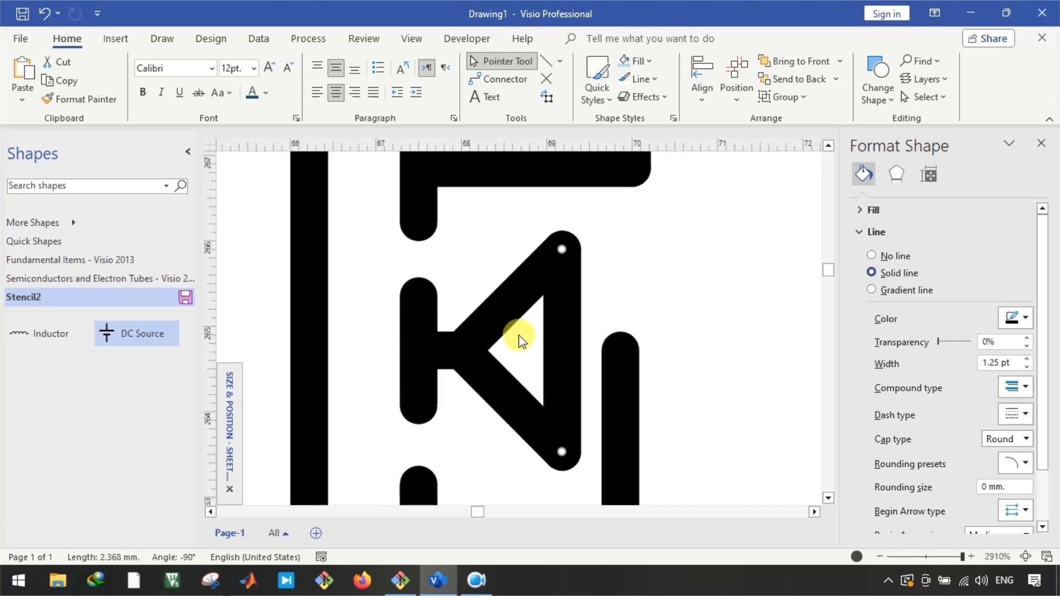
left_click(505, 308)
left_click(502, 393, "shift")
left_click_drag(570, 465, 558, 432)
mouse_move(499, 379)
left_mouse_down()
mouse_move(514, 398)
mouse_move(503, 385)
left_mouse_up()
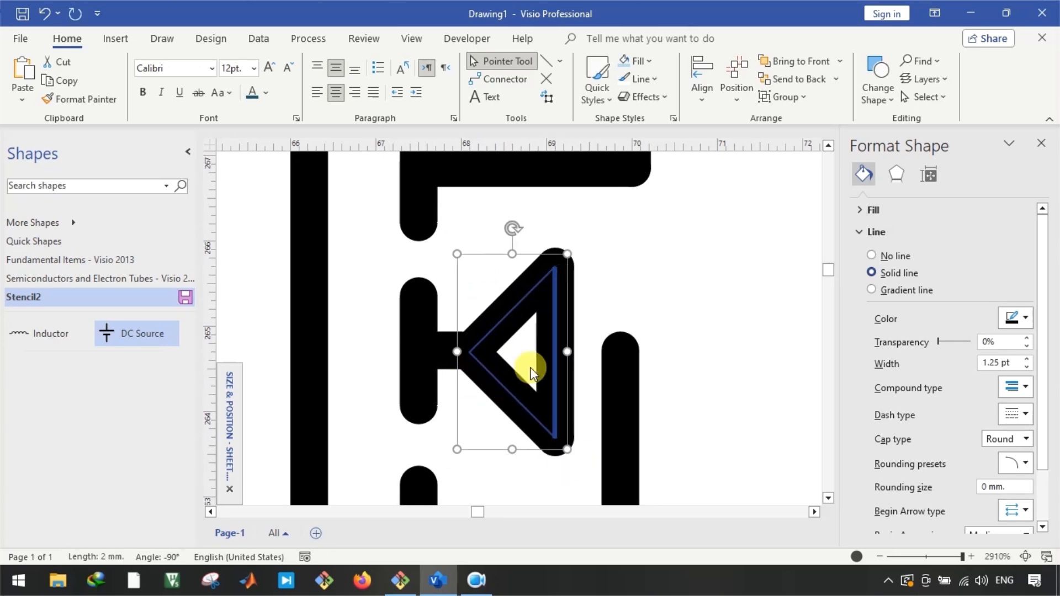
Copy the short stub and stretch it to about 0.76 mm, linking the triangle's vertical side to the source line's upper end
left_click(448, 346)
left_click_drag(449, 345, 578, 352)
key("ctrl+z")
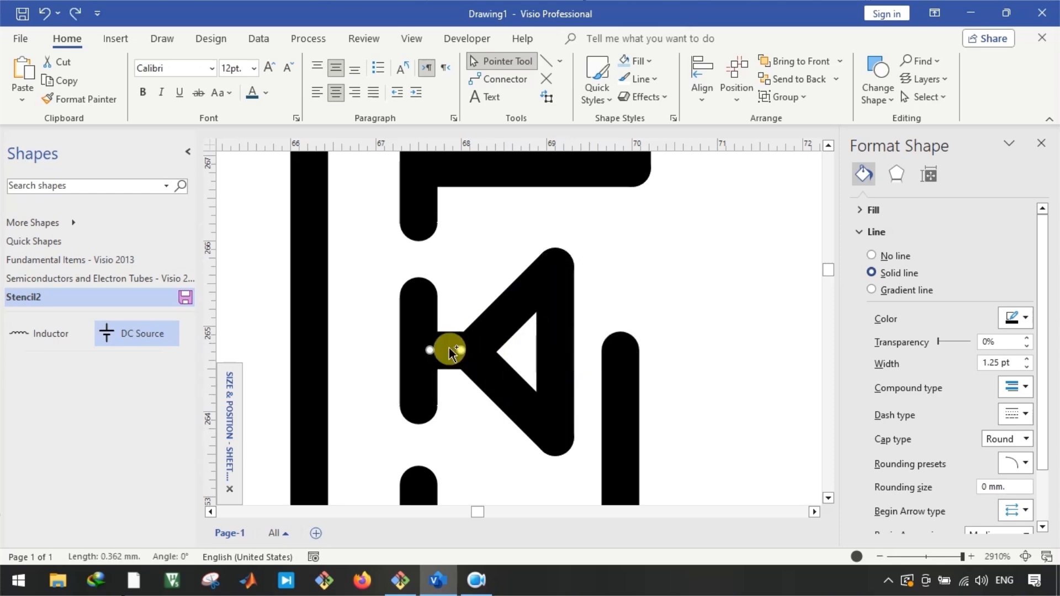
left_click_drag(585, 296, 557, 347)
left_click_drag(636, 310, 620, 347)
mouse_move(555, 343)
left_mouse_down()
mouse_move(556, 369)
mouse_move(554, 350)
left_mouse_up()
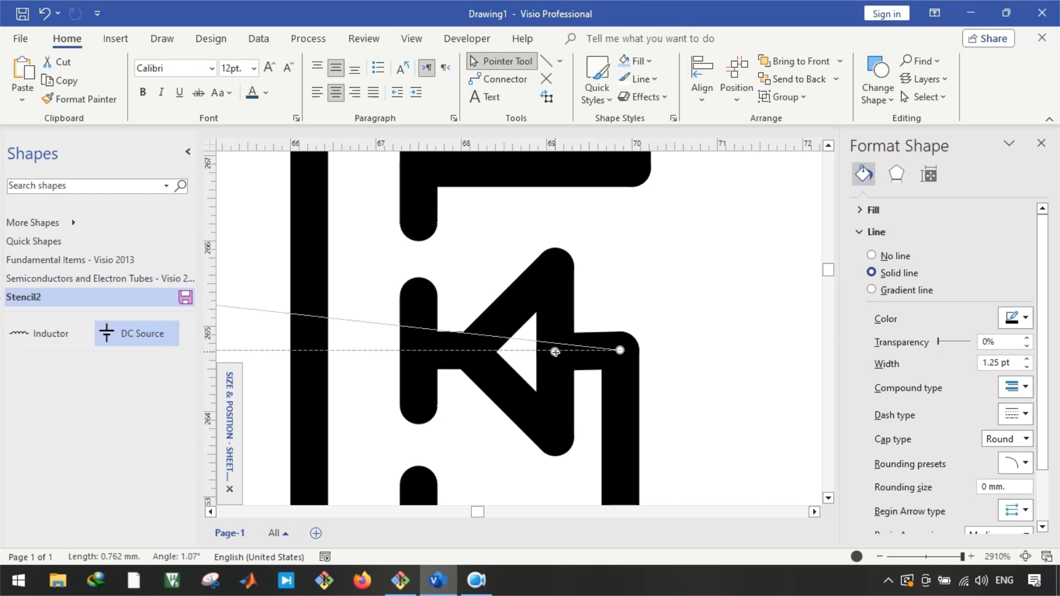
left_click(620, 296)
Select the triangle's three lines and merge them into a single shape with the Join operation
left_click(482, 379)
left_click(563, 394, "ctrl")
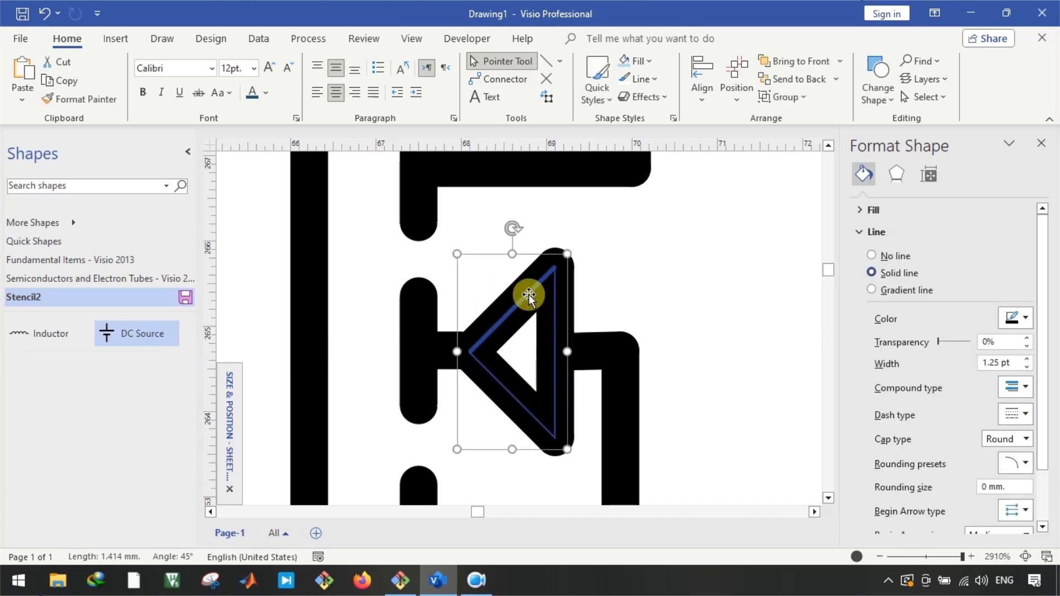
left_click(450, 39)
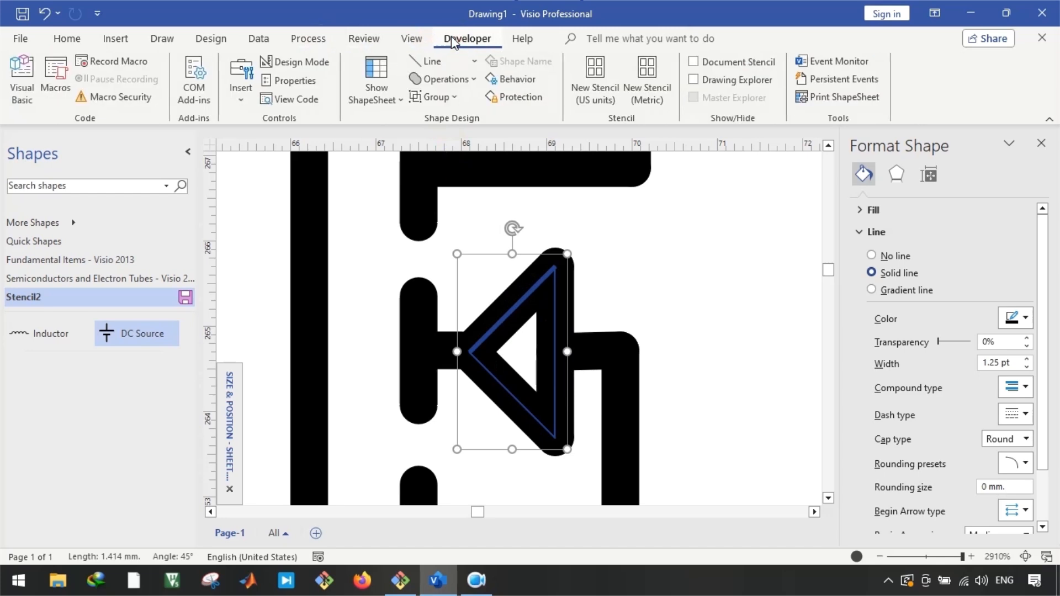
left_click(474, 79)
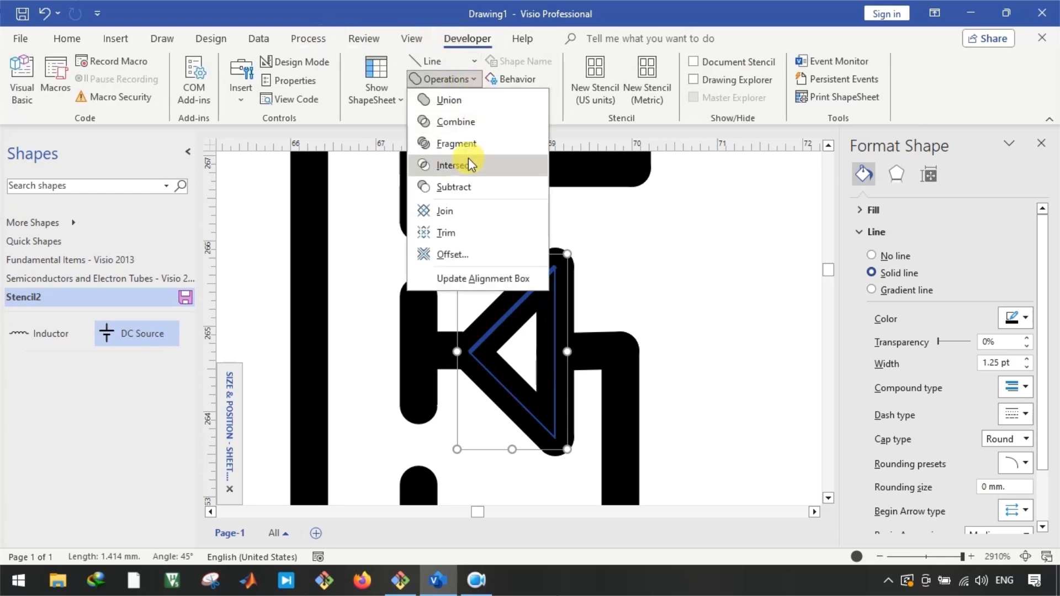
left_click(452, 211)
left_click(652, 270)
scroll(604, 336, "down", 5)
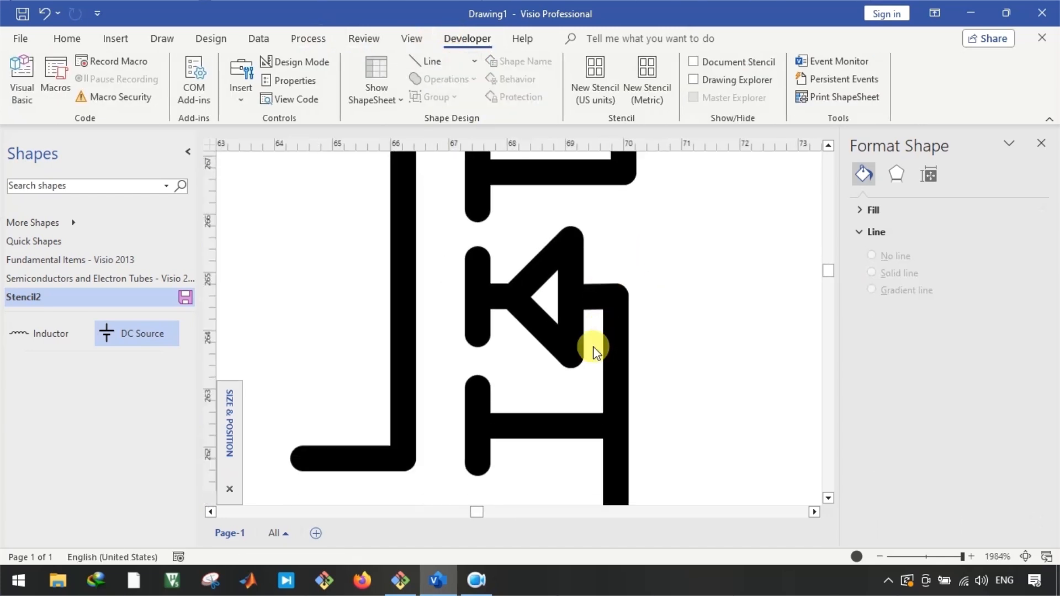
Copy a horizontal branch about 2.36 mm long onto the upper drain line and another onto the lower source line, both extending outward
scroll(495, 340, "down", 3)
scroll(475, 334, "up", 2)
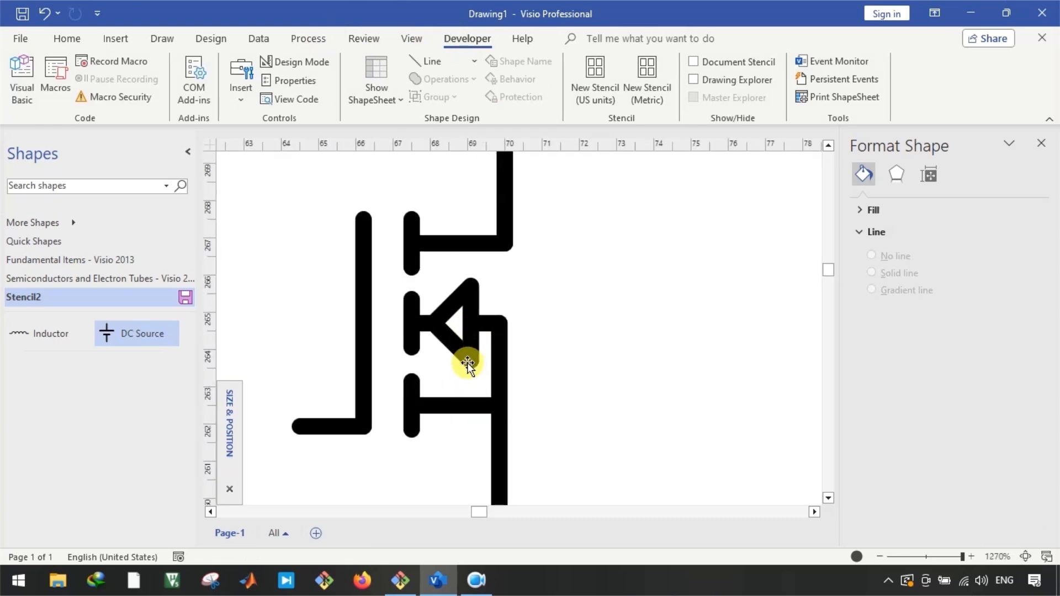
scroll(470, 363, "right", 2)
left_click_drag(420, 400, 508, 455)
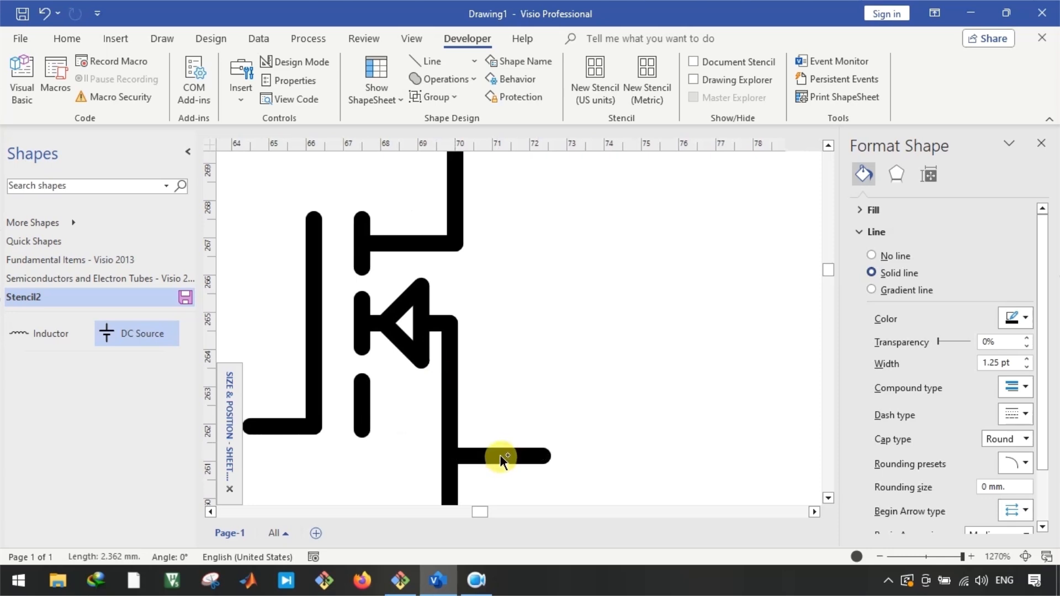
key("ctrl+z")
left_click_drag(407, 403, 533, 305)
left_click_drag(533, 305, 502, 446)
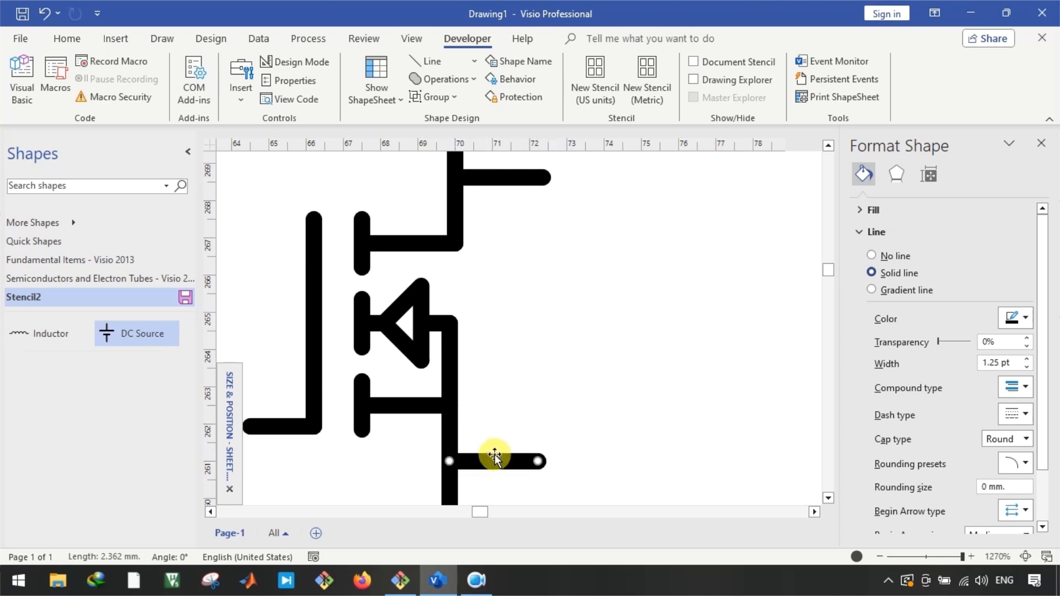
Copy the line and stand it vertically on the lower branch's outer end, about 2.7 mm tall
left_click_drag(548, 397, 537, 461)
left_click_drag(602, 386, 544, 348)
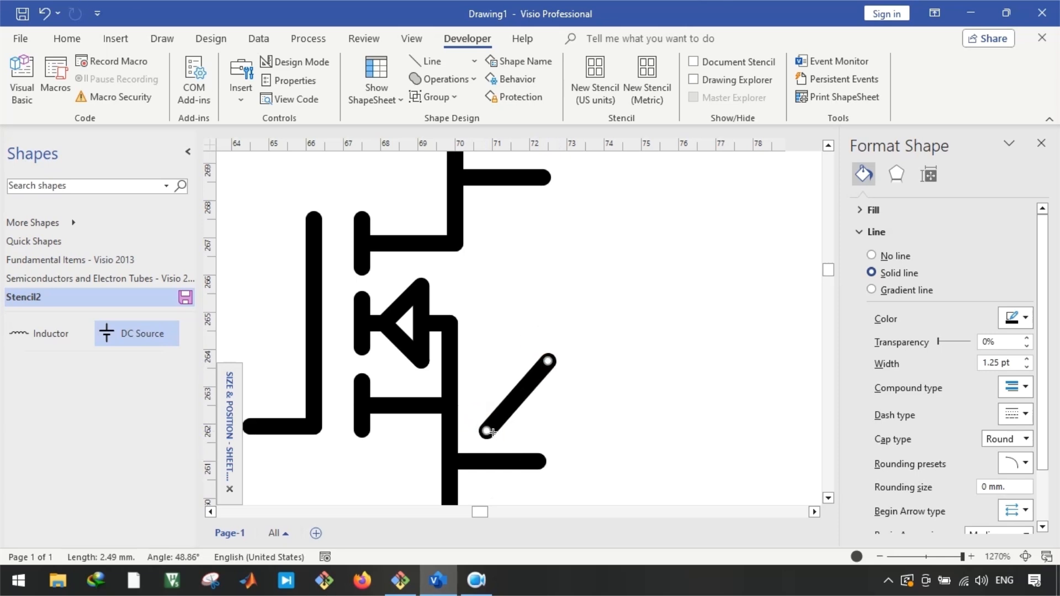
left_click_drag(485, 430, 537, 461)
left_click_drag(547, 360, 511, 350)
left_click(535, 381)
Copy the lower branch to the vertical line's upper end as a horizontal bar and shorten it to about 2.2 mm
left_click_drag(592, 432, 580, 350)
scroll(523, 349, "up", 2)
mouse_move(504, 350)
left_mouse_down()
mouse_move(480, 352)
mouse_move(495, 352)
left_mouse_up()
left_click(592, 395)
Select the vertical line and the horizontal bar and line them up with Align Center
left_click(560, 351)
left_click(545, 393)
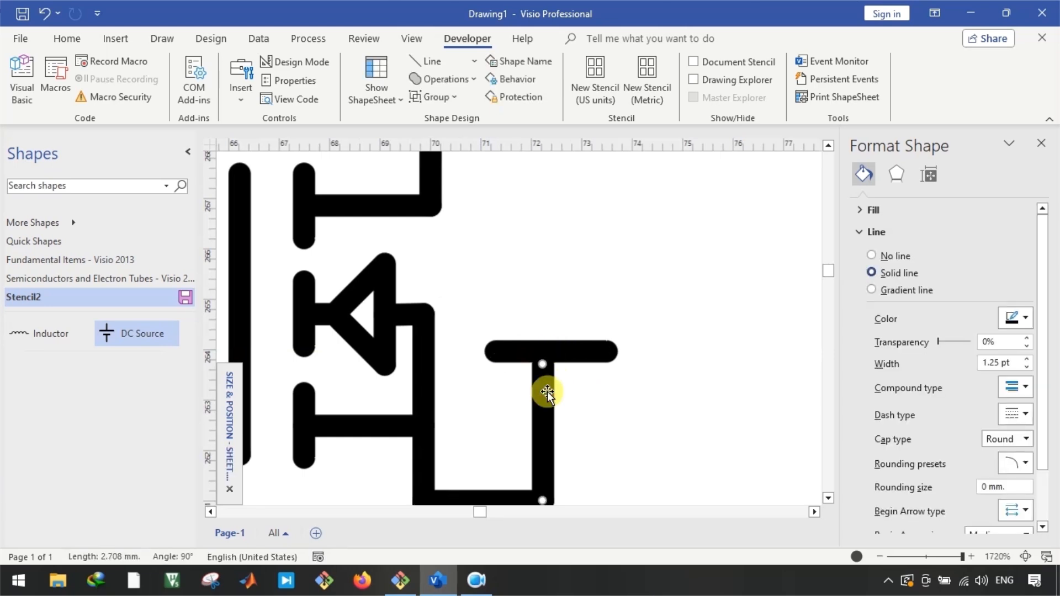
scroll(547, 392, "down", 1)
left_click(578, 301, "shift")
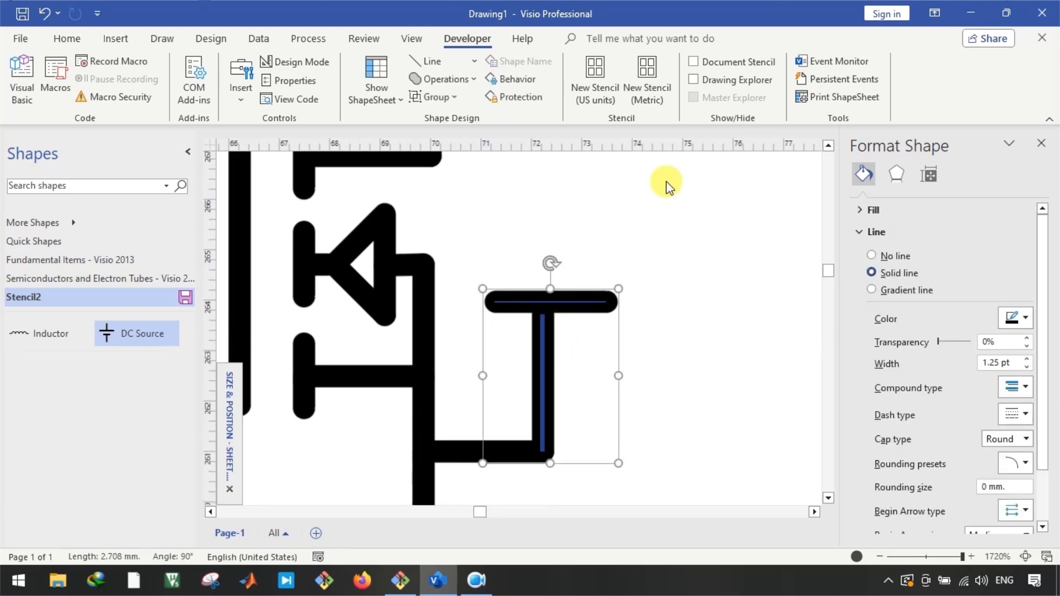
left_click(71, 43)
left_click(709, 89)
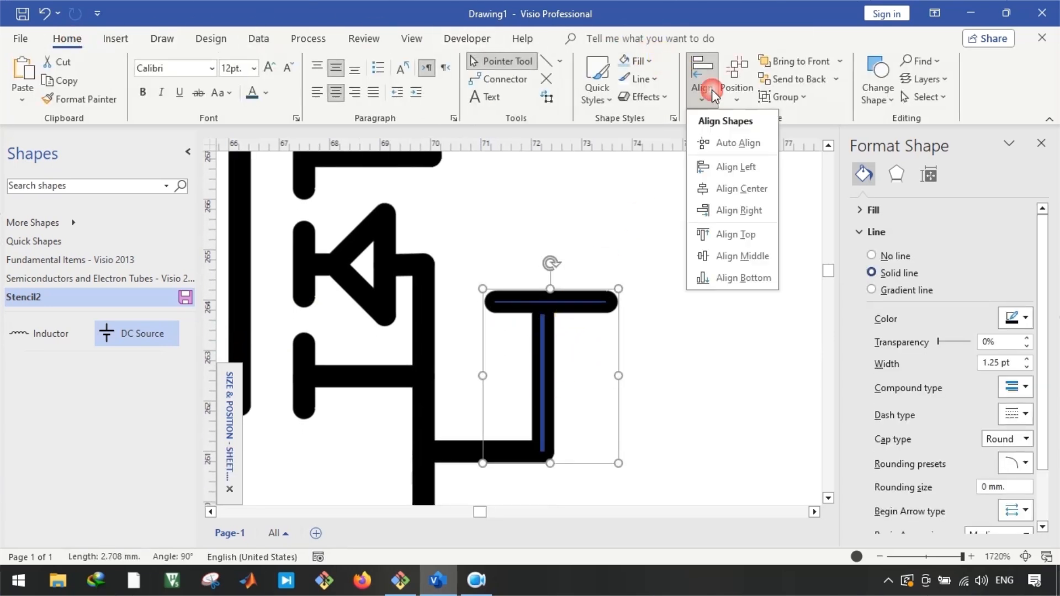
left_click(727, 188)
left_click(674, 336)
Copy the bar, tilt the copy into a diagonal about 2.1 mm long rising from the bar's left end, and duplicate that diagonal
scroll(674, 336, "up", 1)
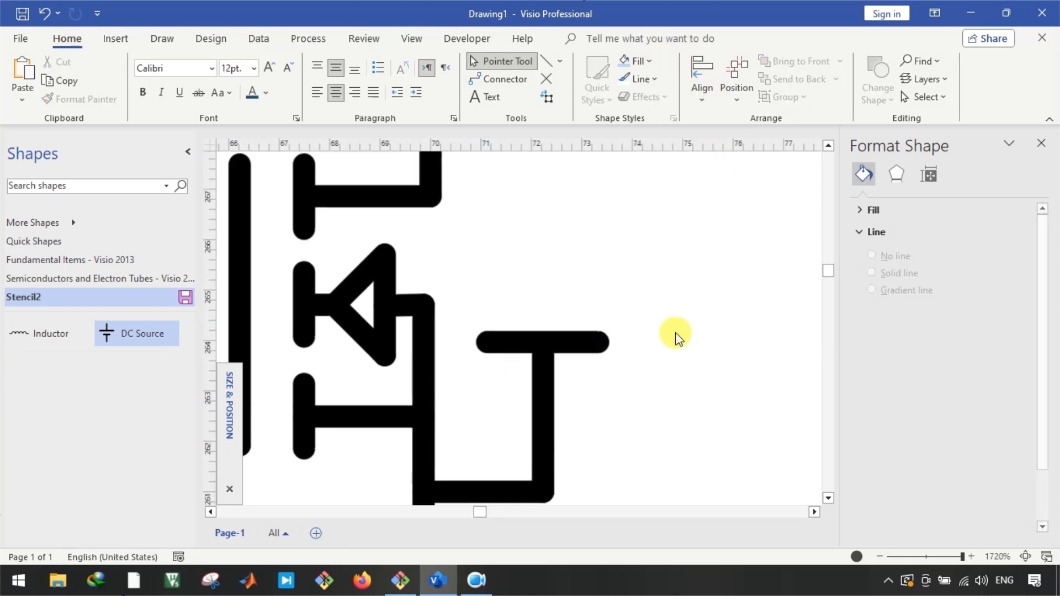
left_click(566, 347)
left_click_drag(559, 351, 578, 301)
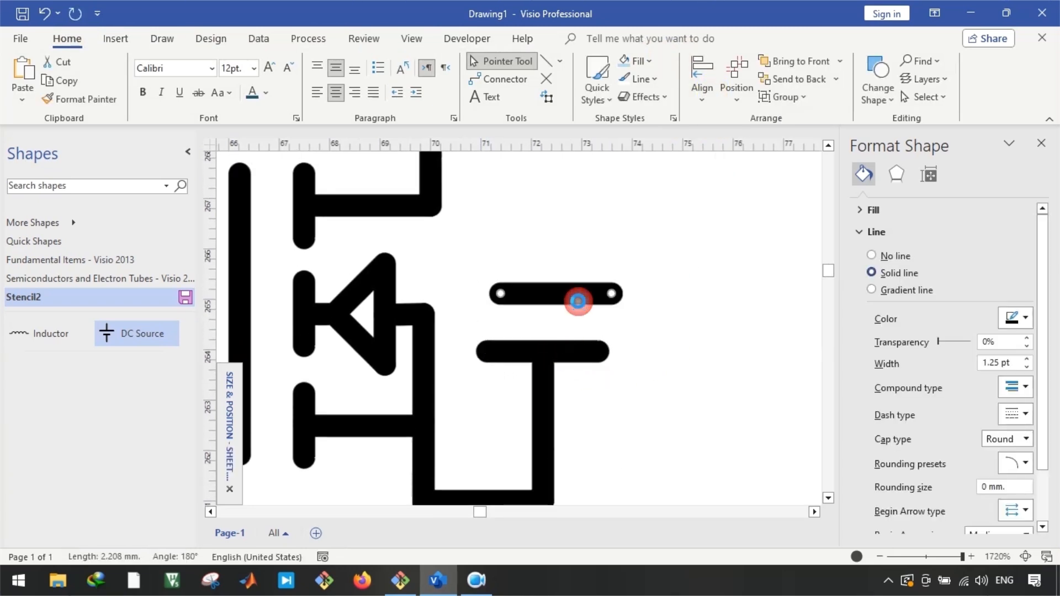
left_click_drag(502, 294, 486, 350)
left_click_drag(605, 301, 632, 276)
scroll(565, 352, "up", 1)
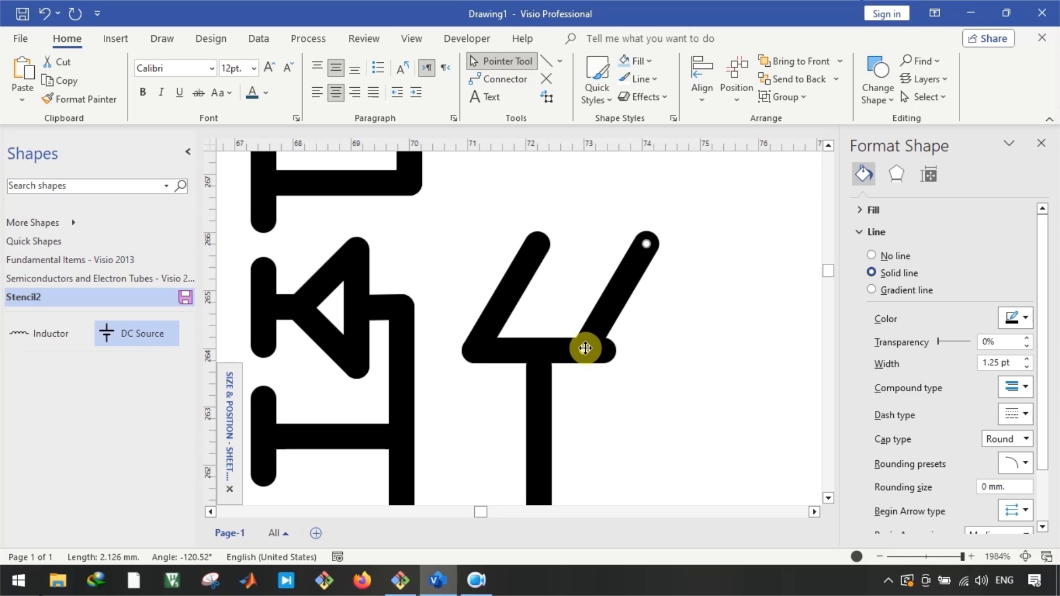
Stretch the left diagonal to about 2.6 mm so it ends above the vertical line, and delete the extra diagonal copy
mouse_move(538, 366)
left_mouse_down()
mouse_move(538, 213)
mouse_move(539, 255)
left_mouse_up()
left_click(516, 275)
mouse_move(528, 291)
left_mouse_down()
mouse_move(540, 210)
mouse_move(546, 346)
mouse_move(537, 338)
left_mouse_up()
left_click(539, 213)
left_click(606, 307)
key("Delete")
left_click(524, 301)
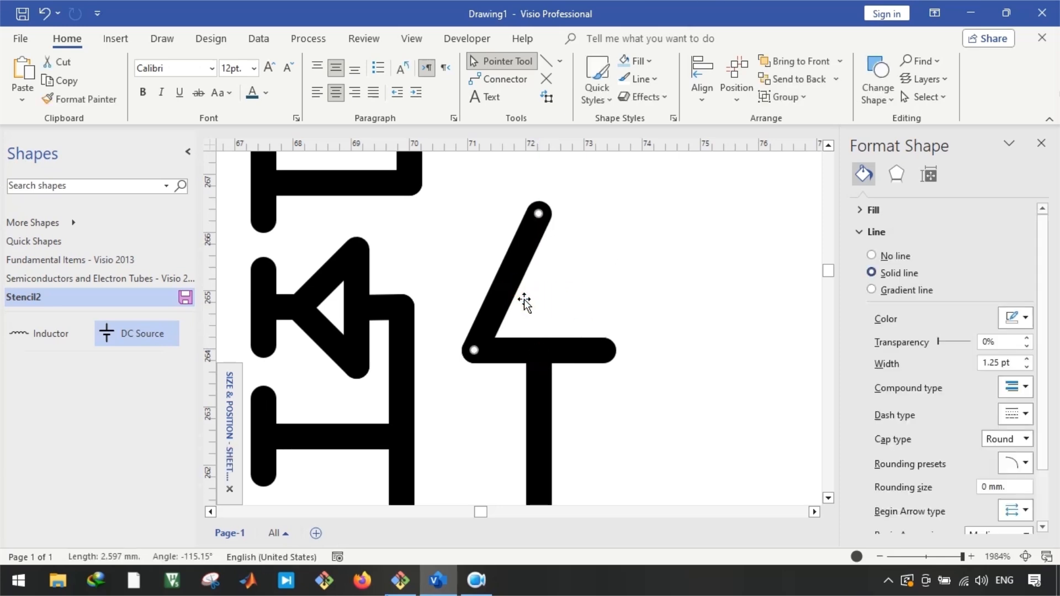
Copy the left diagonal beside itself and flip the copy horizontally to form the triangle's opposite side
left_click_drag(514, 268, 590, 270)
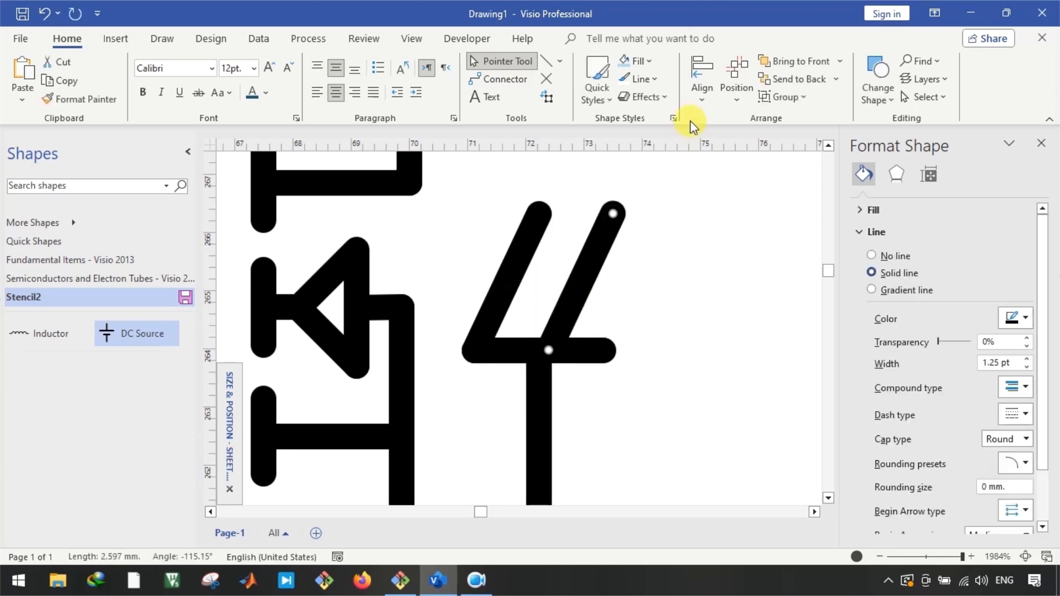
left_click(701, 93)
left_click(737, 77)
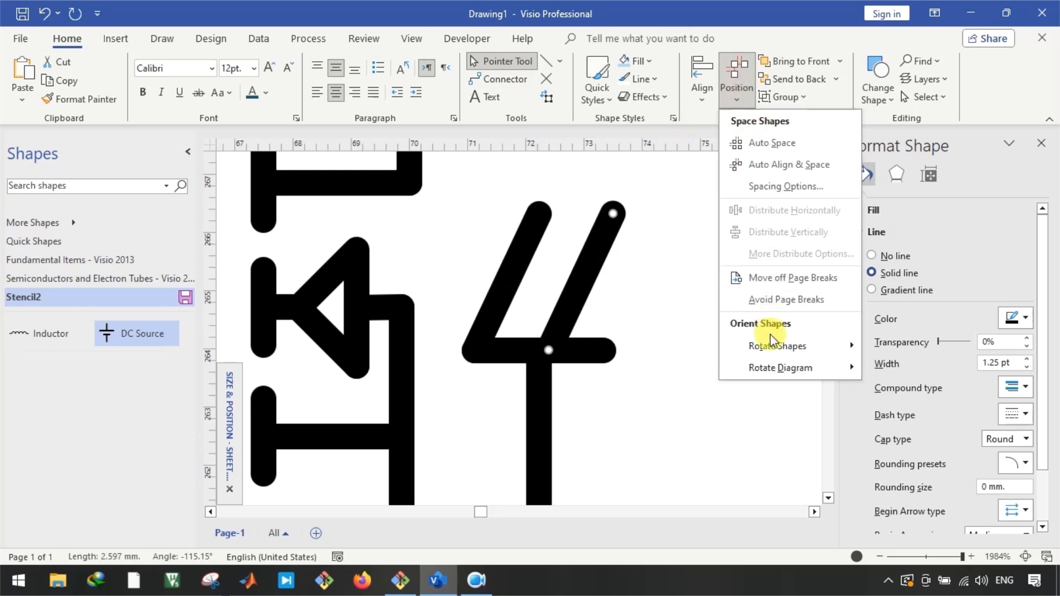
mouse_move(777, 351)
left_click(905, 346)
left_click(908, 413)
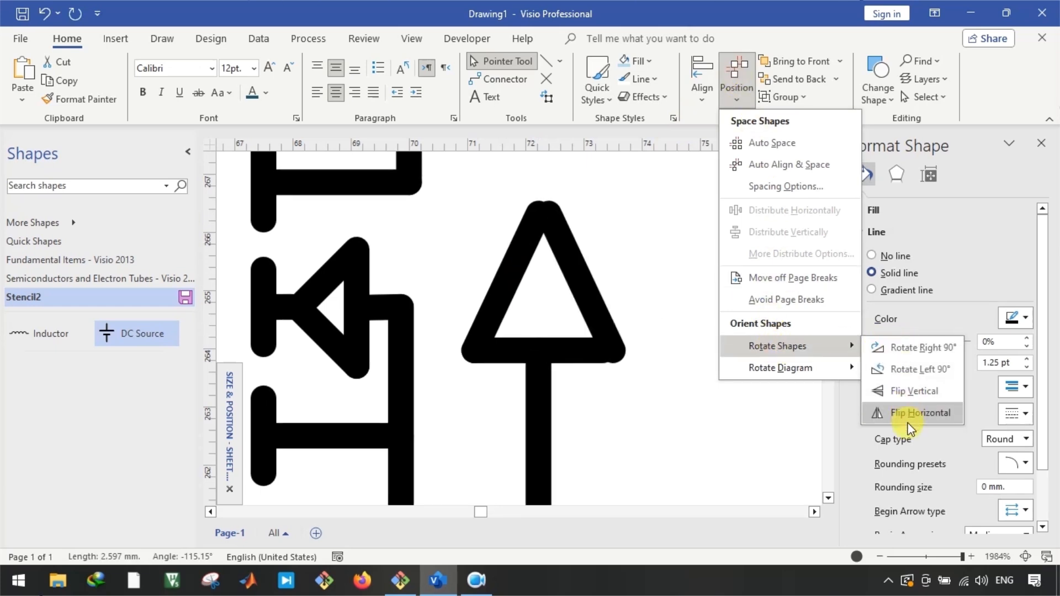
left_click(635, 276)
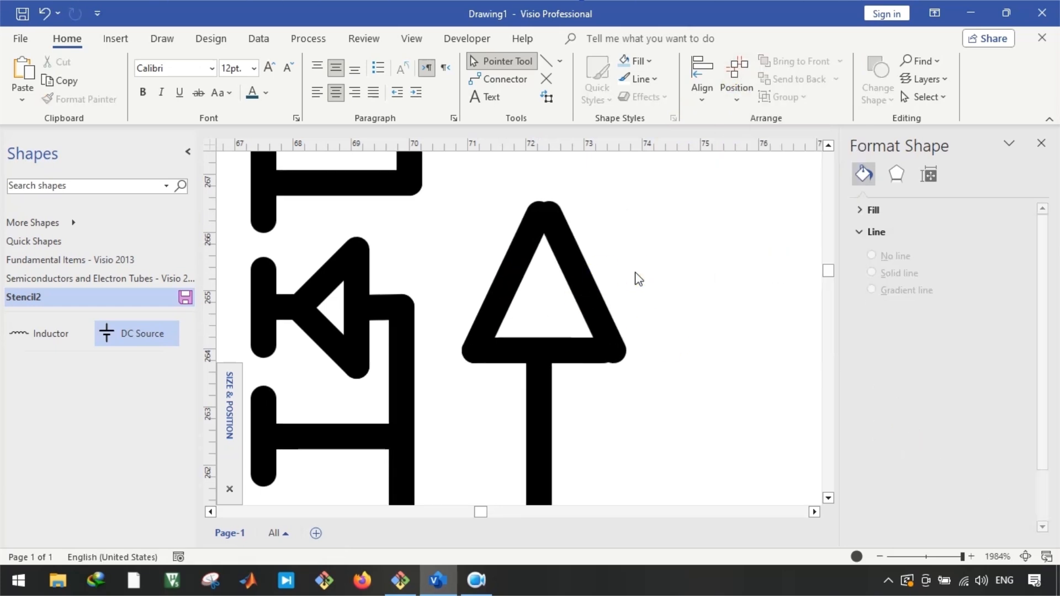
Move the flipped diagonal so its upper end meets the other diagonal's tip, closing the diode triangle
scroll(578, 276, "up", 2)
left_click_drag(549, 224, 519, 213)
left_click(686, 260)
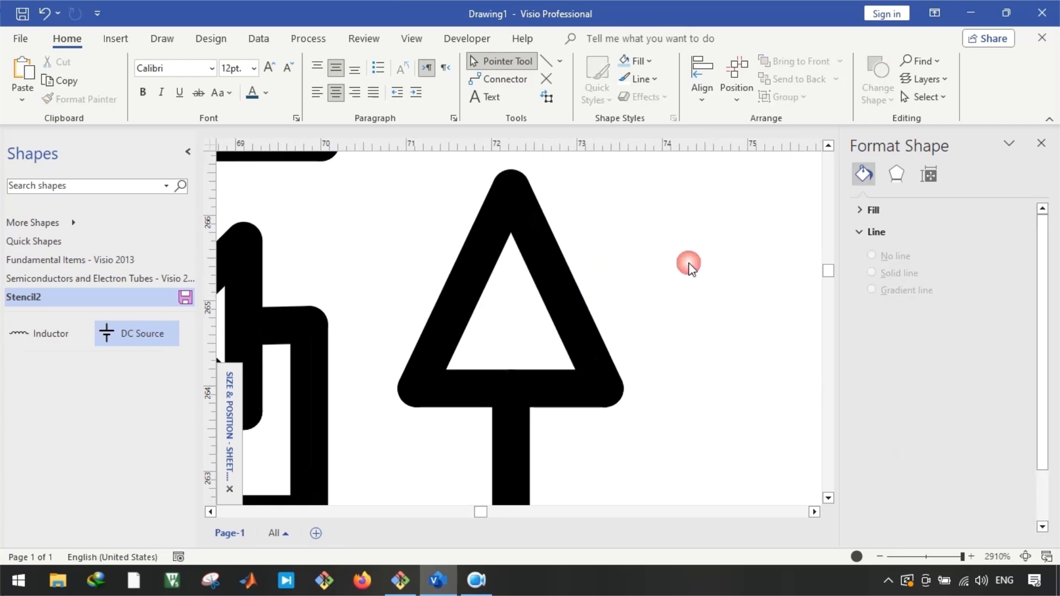
Copy the triangle's base line up onto its apex as the diode's cathode bar
scroll(660, 330, "down", 2)
scroll(660, 330, "up", 3)
left_click_drag(579, 448, 576, 324)
left_click(605, 296)
key("ctrl+z")
Copy the lower vertical line above the diode and adjust its ends so it rises 3 mm from the cathode bar
left_click_drag(581, 449, 584, 270)
left_click_drag(563, 265, 582, 447)
left_click_drag(670, 267, 584, 177)
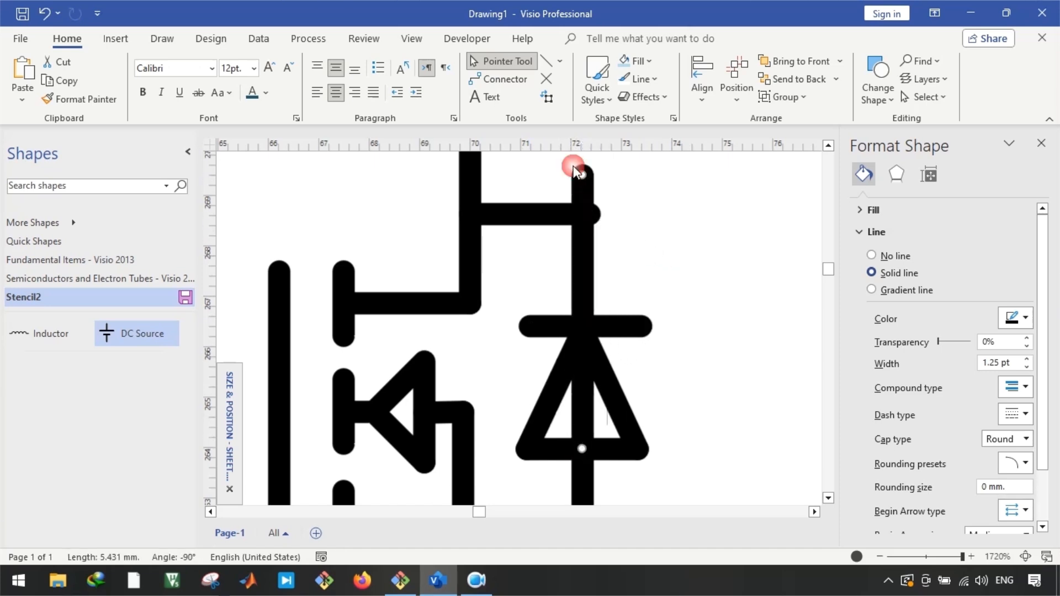
left_click_drag(584, 456, 582, 326)
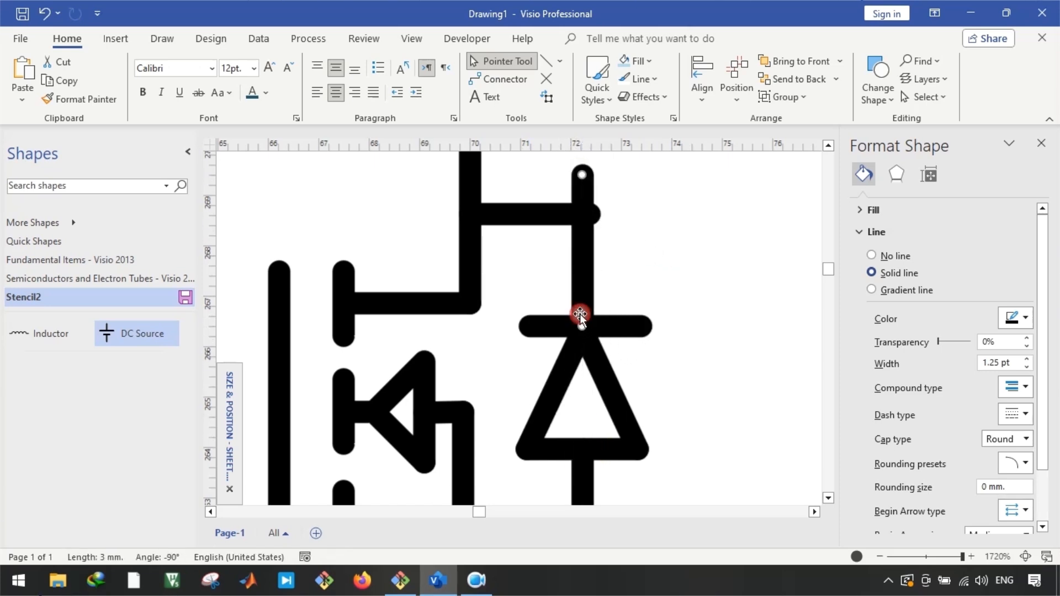
Shorten the upper vertical line so it ends at the drain branch's outer end, forming a clean corner
scroll(590, 174, "up", 3)
left_click_drag(578, 176, 573, 243)
left_click(529, 244)
left_click(616, 226)
scroll(614, 236, "down", 9)
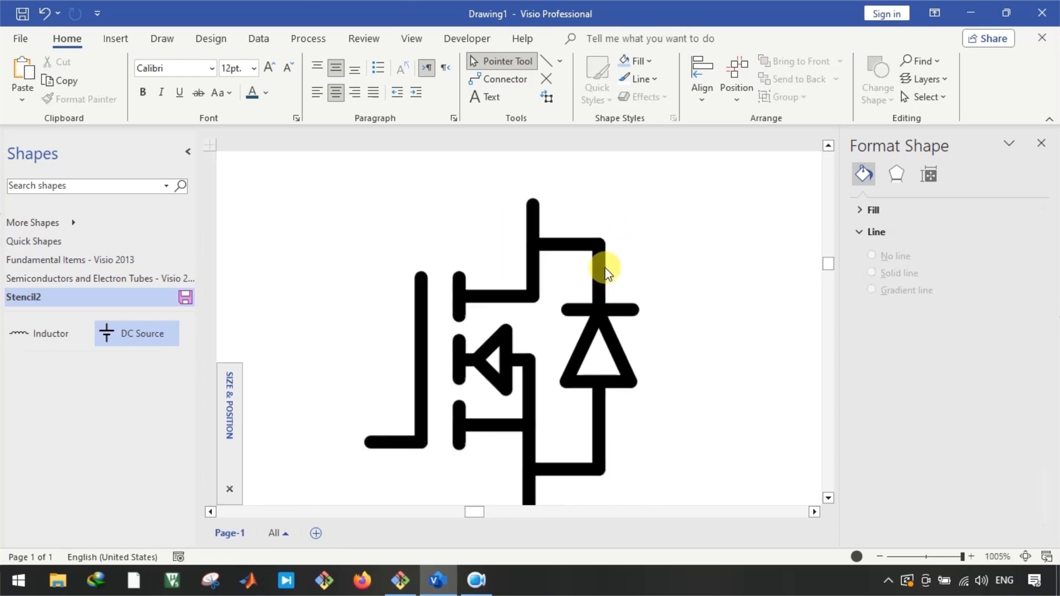
Select the whole diode with its two horizontal branches and nudge it to the right, away from the transistor
scroll(601, 270, "down", 3)
scroll(620, 303, "up", 5)
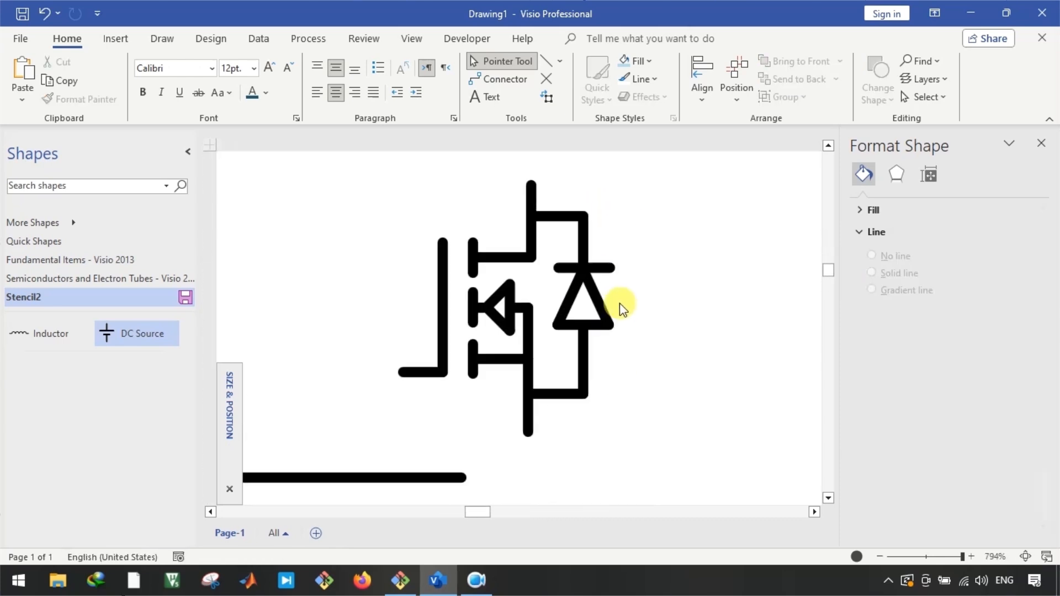
scroll(595, 329, "up", 1)
left_click_drag(550, 241, 663, 486)
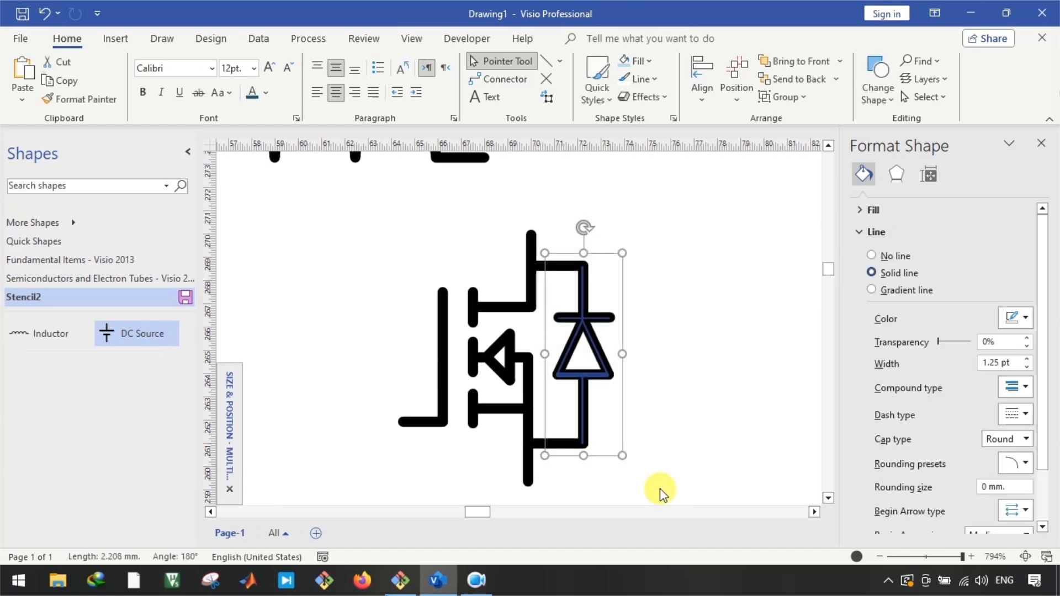
left_click(561, 266, "shift")
left_click(566, 443, "shift")
key("Right")
key("Right")
key("Right")
key("Right")
key("Right")
key("Right")
key("Right")
key("Right")
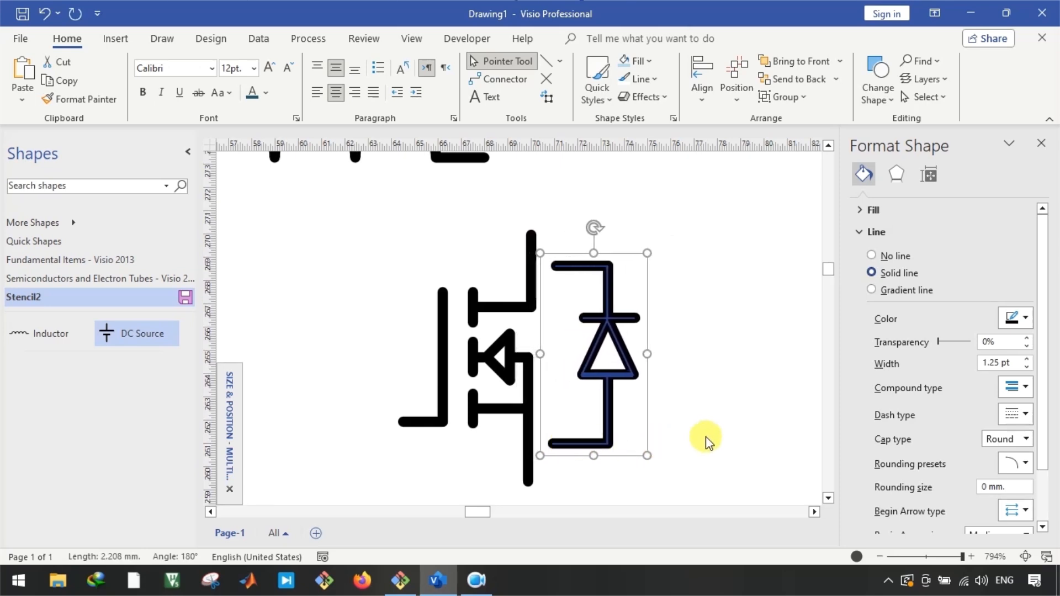
Extend the lower and upper horizontal branches back to the source and drain lines to reconnect the diode
left_click(706, 437)
scroll(558, 447, "up", 2)
left_click(557, 446)
left_click_drag(555, 445, 503, 444)
scroll(560, 229, "up", 3)
left_click_drag(551, 259, 513, 259)
scroll(541, 277, "down", 2)
left_click(678, 420)
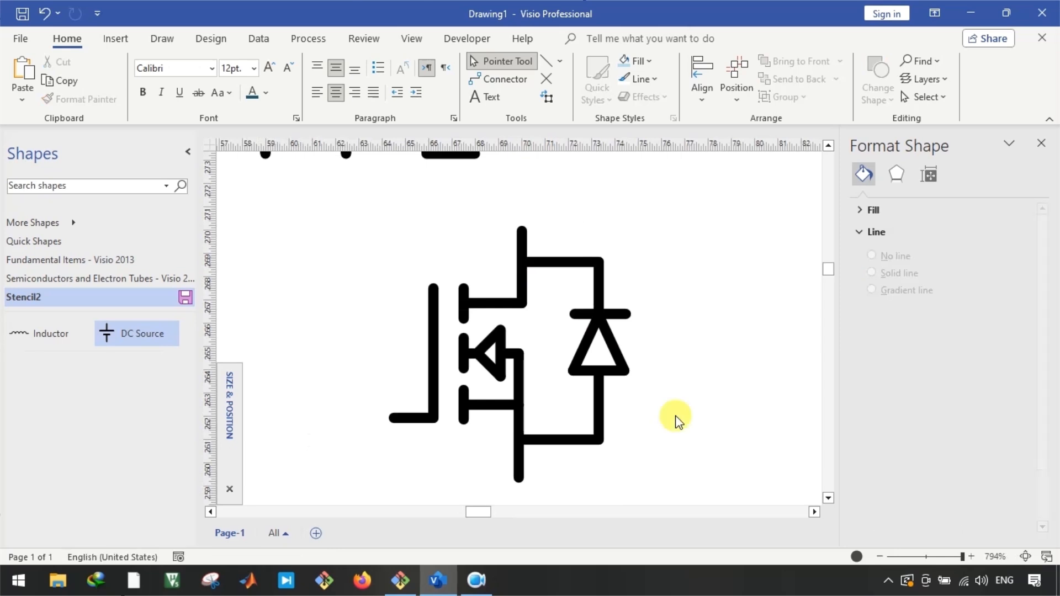
scroll(678, 421, "down", 1)
scroll(627, 350, "up", 3)
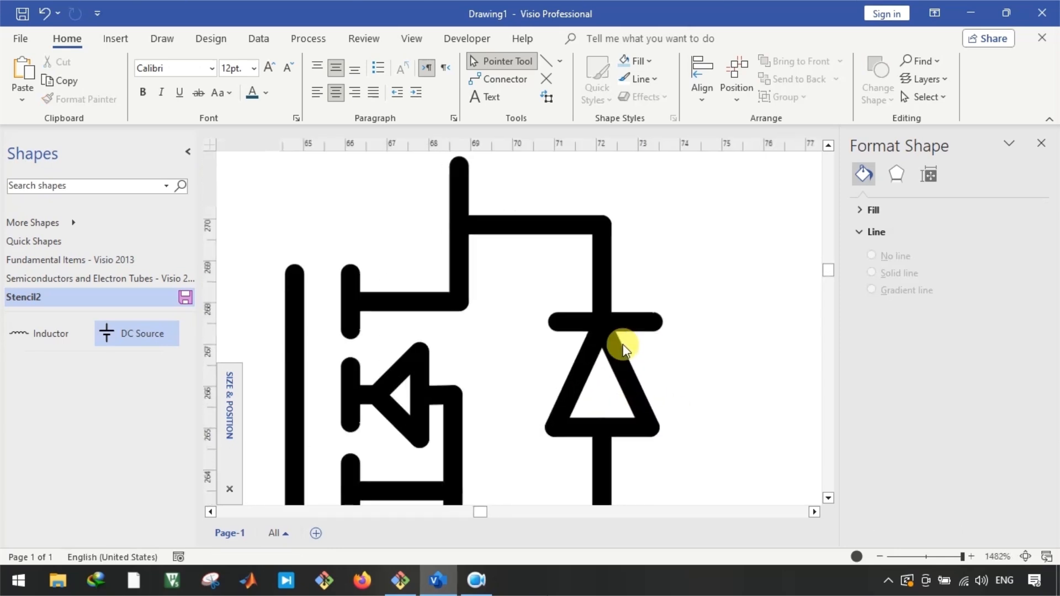
left_click(637, 316)
key("ctrl+z")
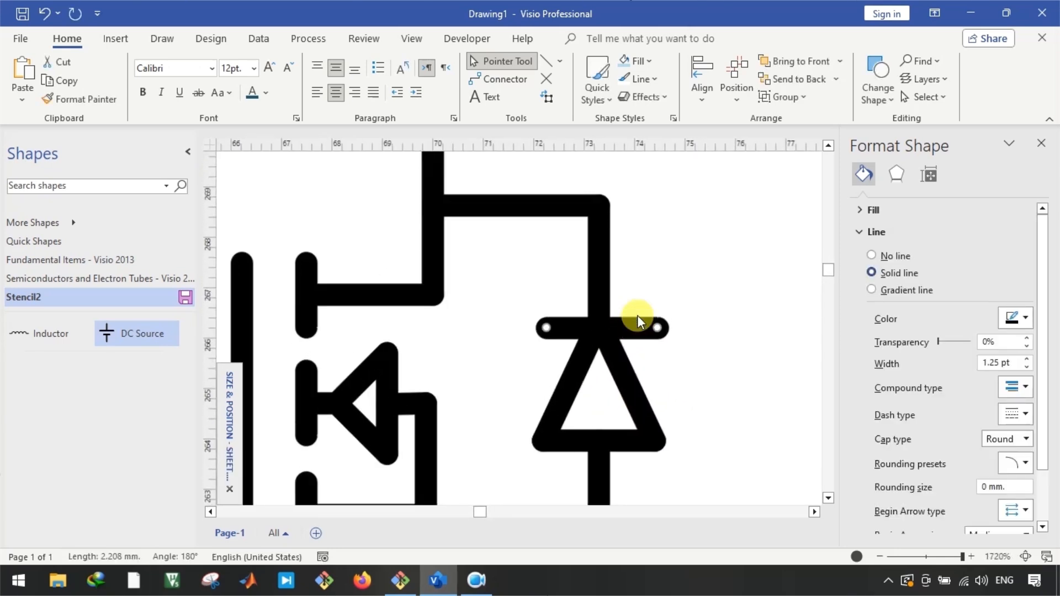
left_click(687, 292)
Select the diode triangle's three lines and merge them into one shape with the Join operation
scroll(690, 290, "down", 4)
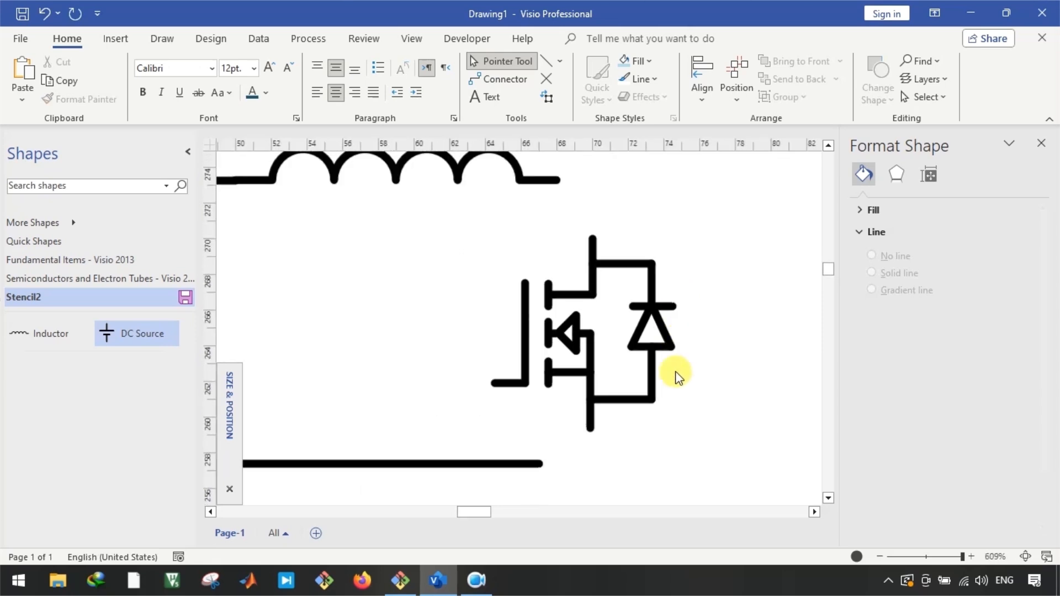
scroll(688, 404, "down", 3)
scroll(688, 359, "up", 2)
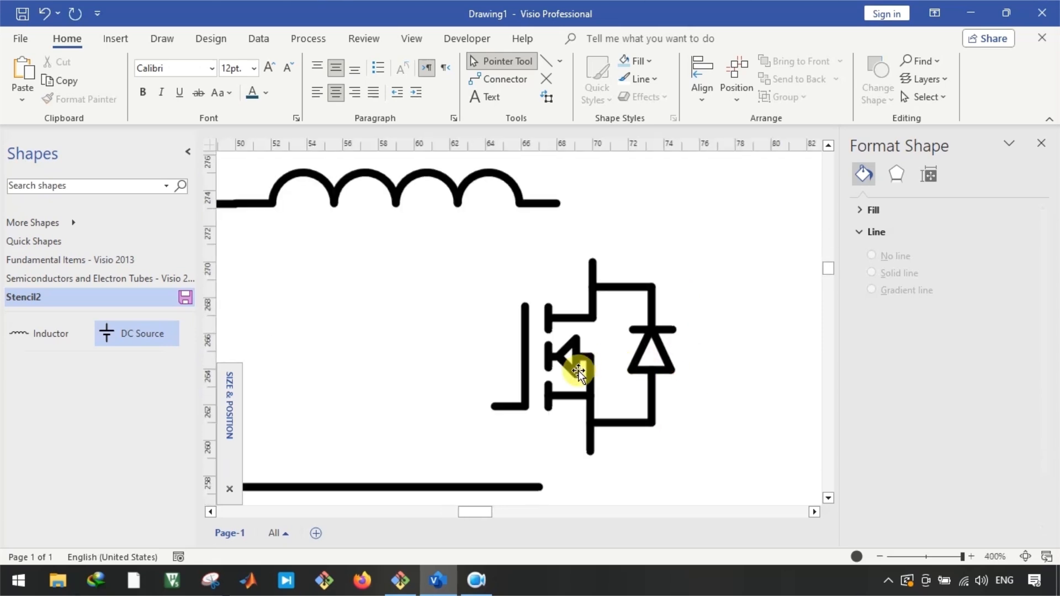
scroll(578, 372, "right", 1)
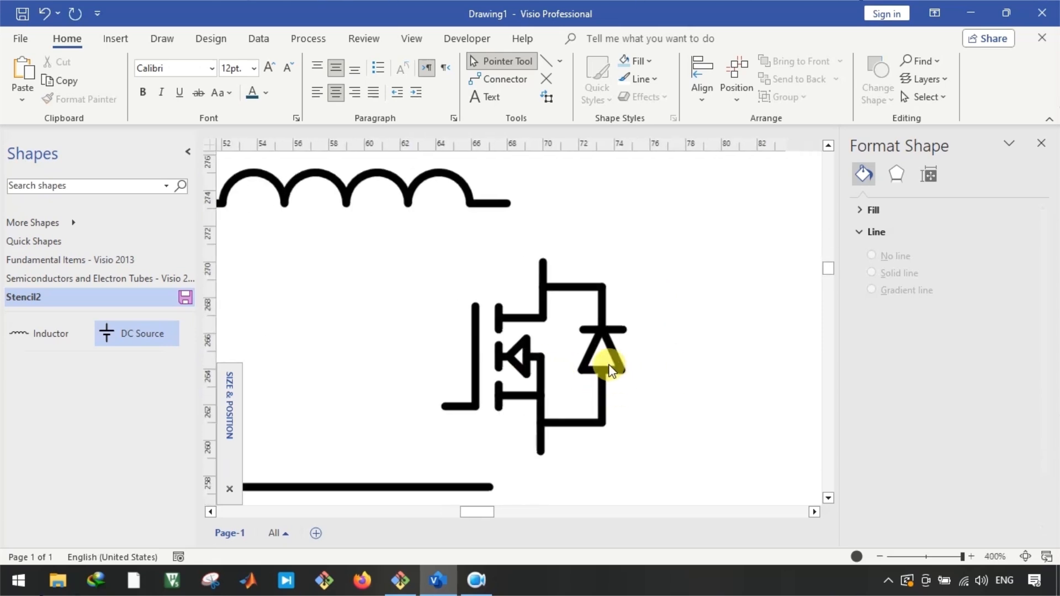
scroll(609, 368, "up", 4)
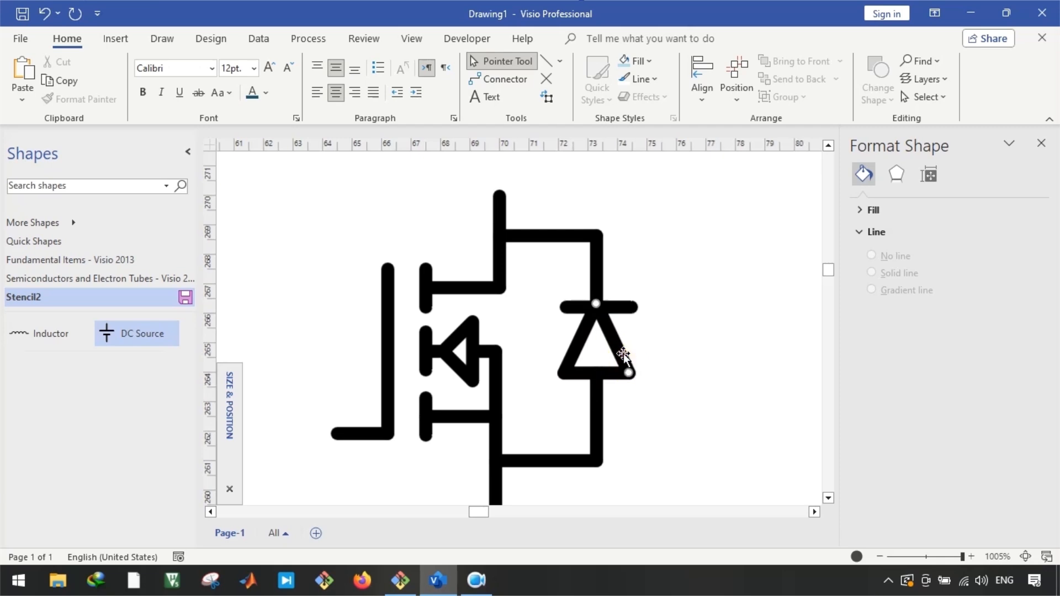
left_click(573, 345)
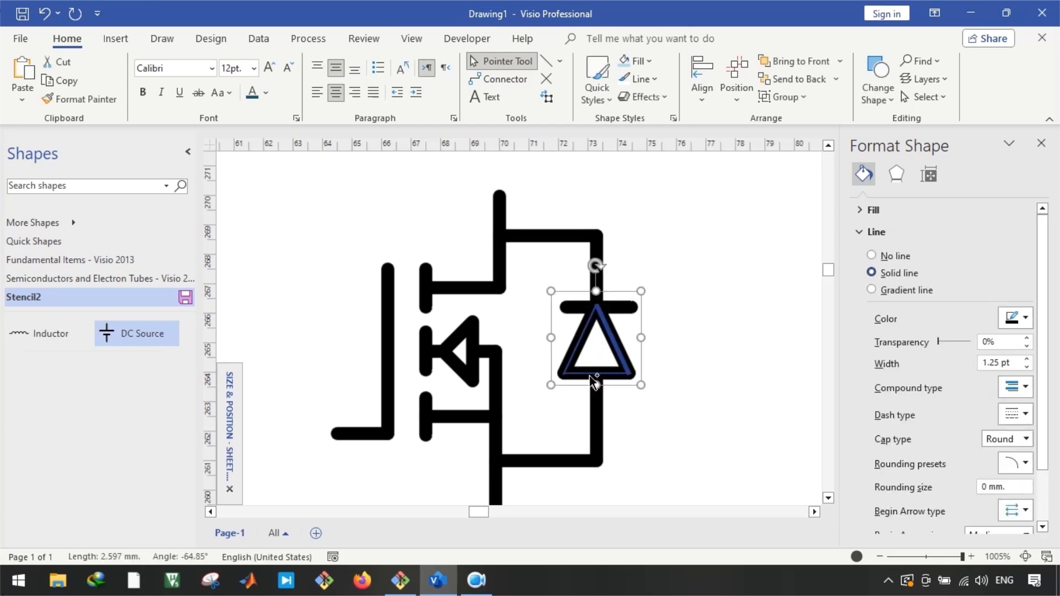
left_click(467, 38)
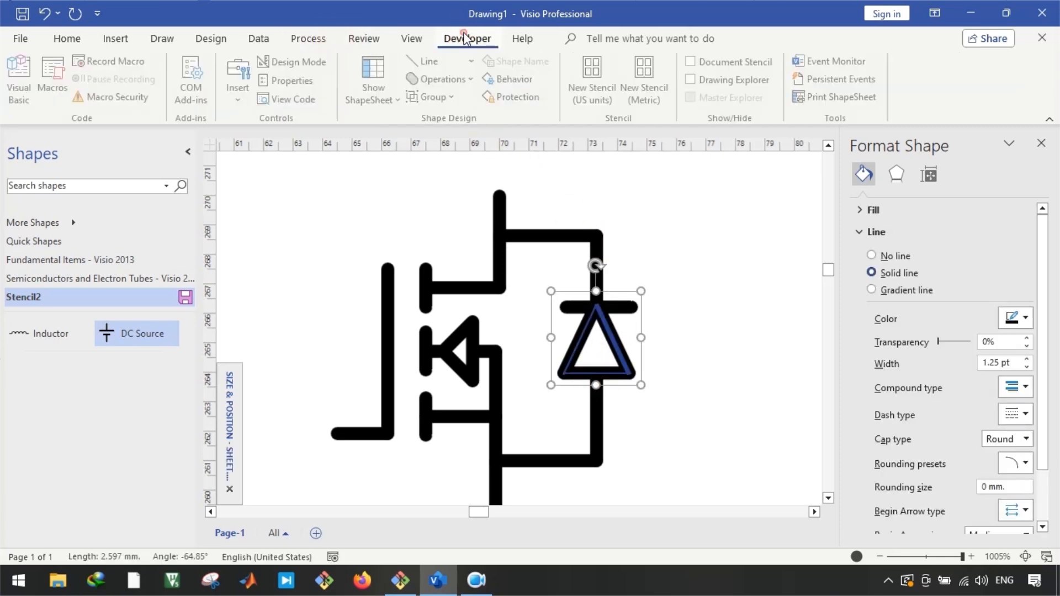
left_click(447, 79)
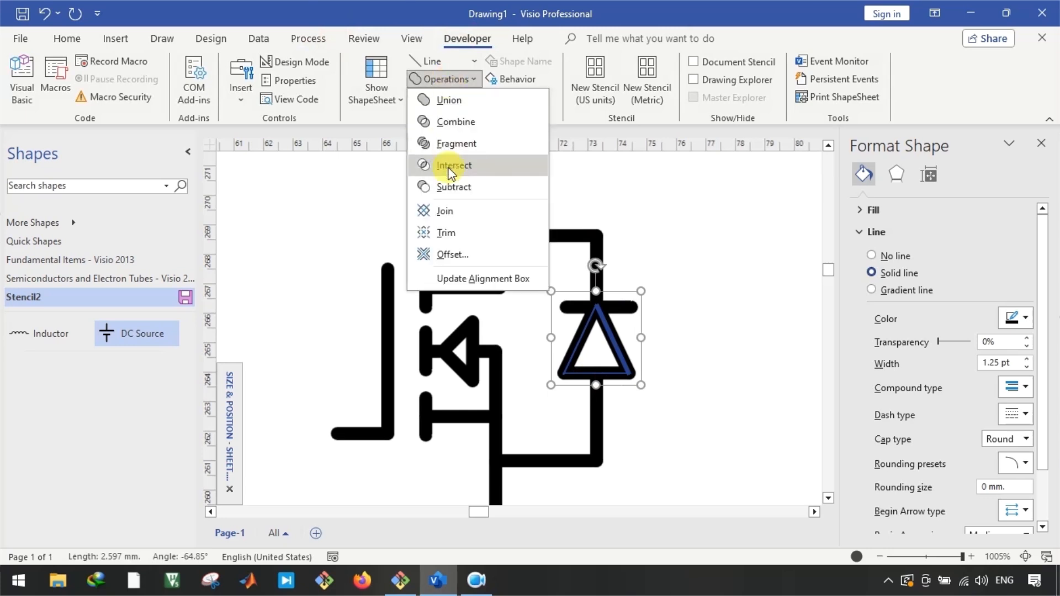
left_click(456, 230)
left_click(690, 243)
scroll(696, 260, "down", 1, "ctrl")
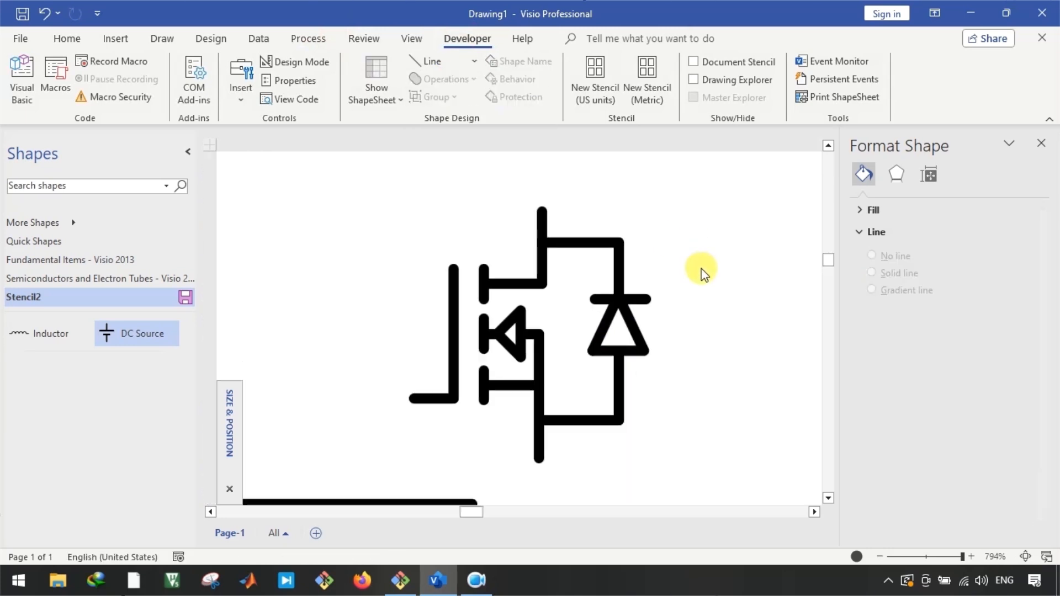
Select every part of the MOSFET symbol, including the diode, and merge everything into a single shape with the Join operation
left_click_drag(673, 443, 728, 473)
left_click(424, 80)
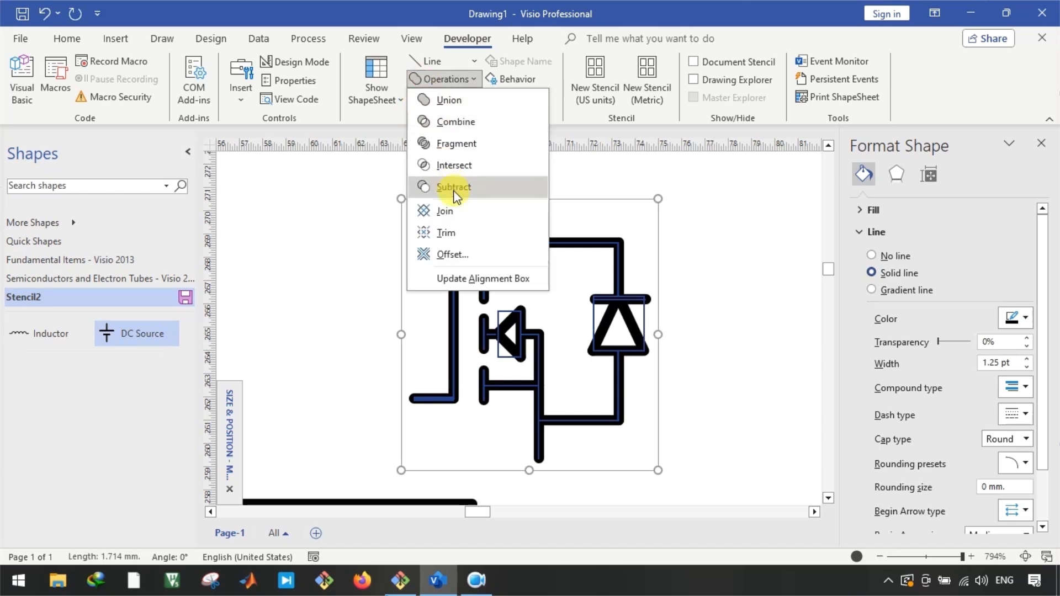
left_click(439, 210)
left_click(362, 232)
left_click_drag(365, 166, 712, 470)
double_click(582, 427)
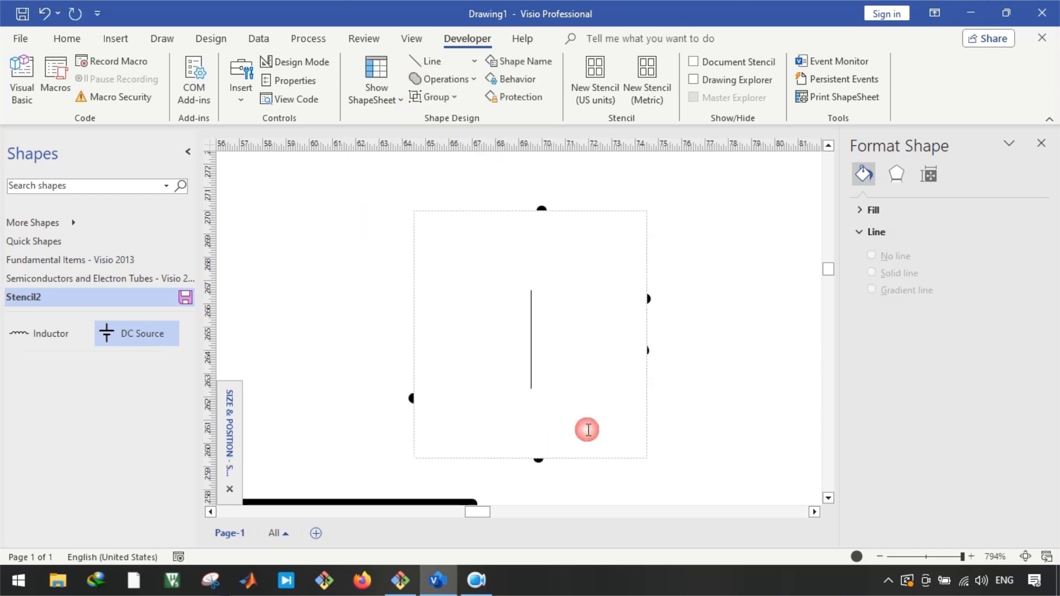
Select the merged MOSFET and diode shape and give it a solid black fill
left_click(344, 369)
left_click(493, 282)
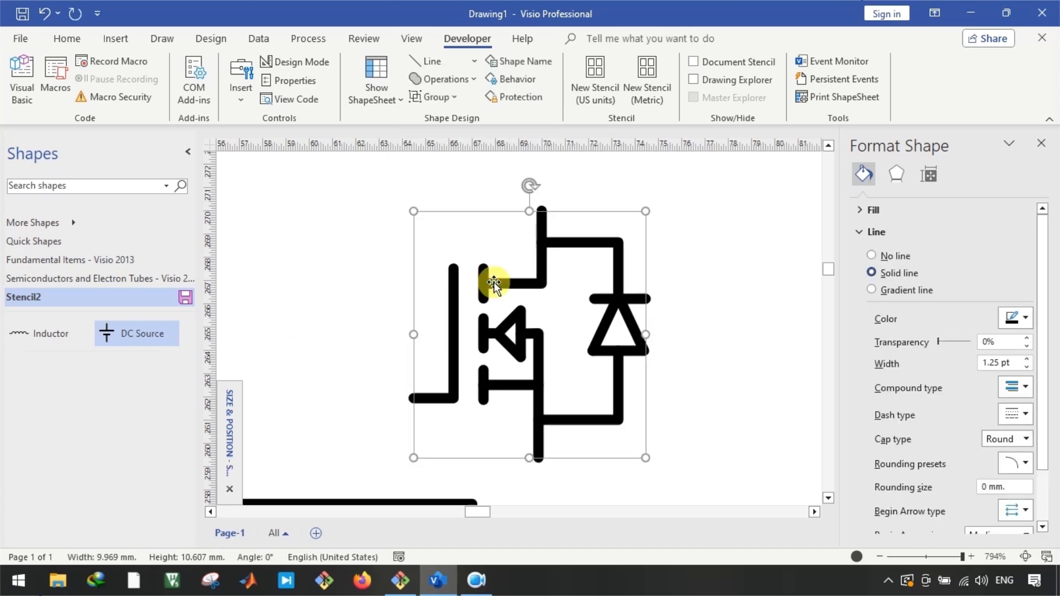
left_click(876, 210)
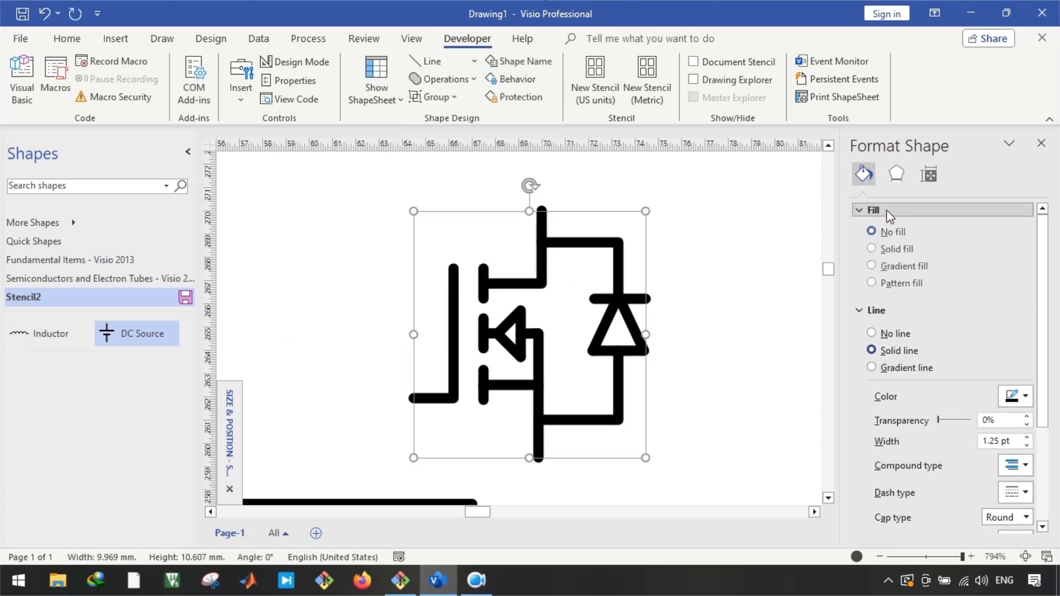
left_click(896, 256)
left_click(1025, 315)
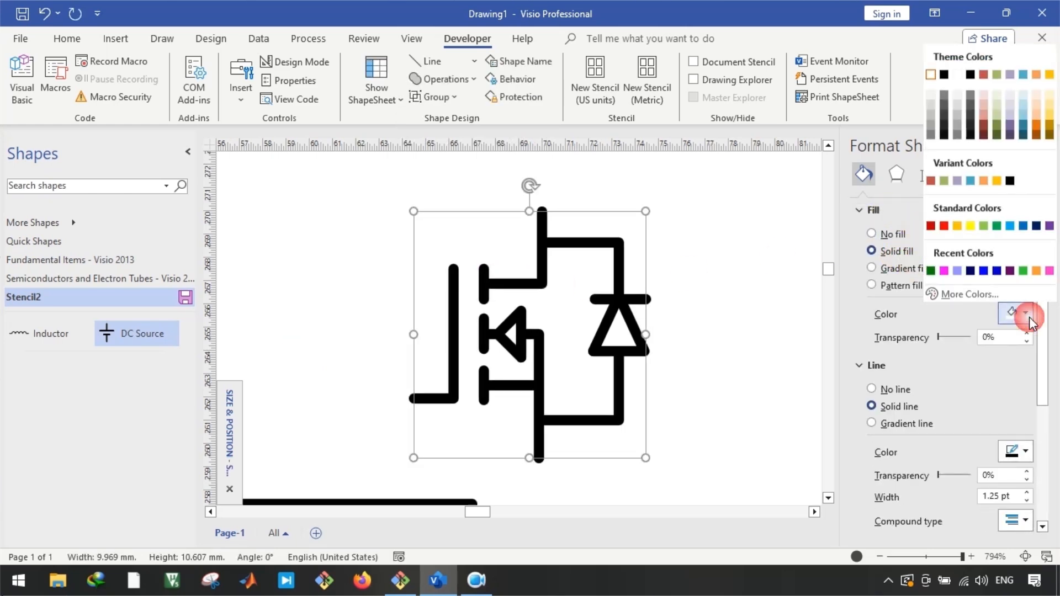
left_click(944, 74)
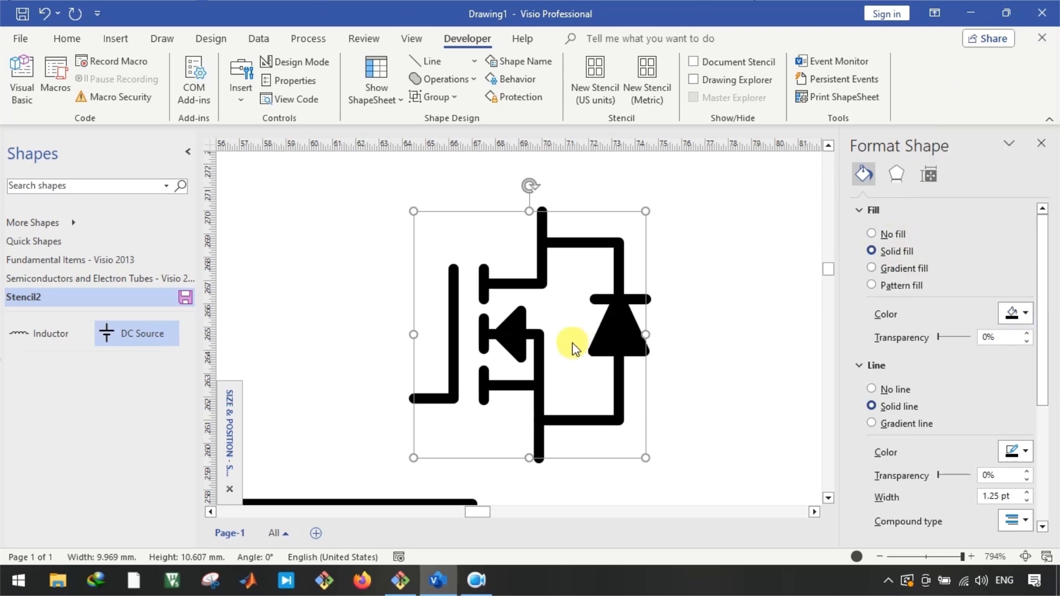
Change the fill color of the merged MOSFET and diode shape to white
left_click(1027, 313)
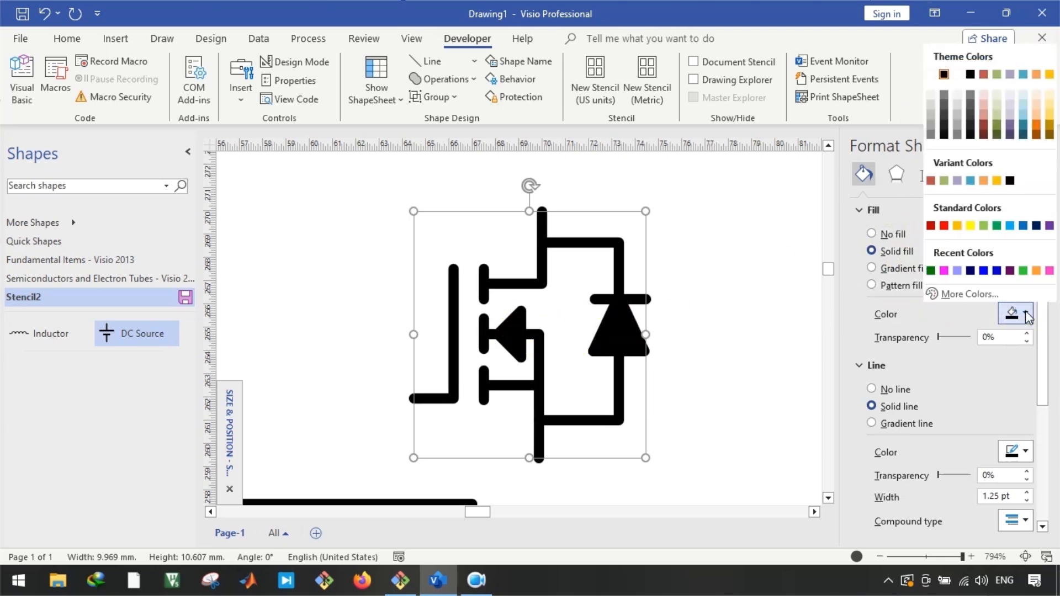
left_click(938, 78)
left_click(705, 260)
Scale the MOSFET symbol down slightly from its lower-right corner, then deselect it
scroll(593, 392, "down", 3)
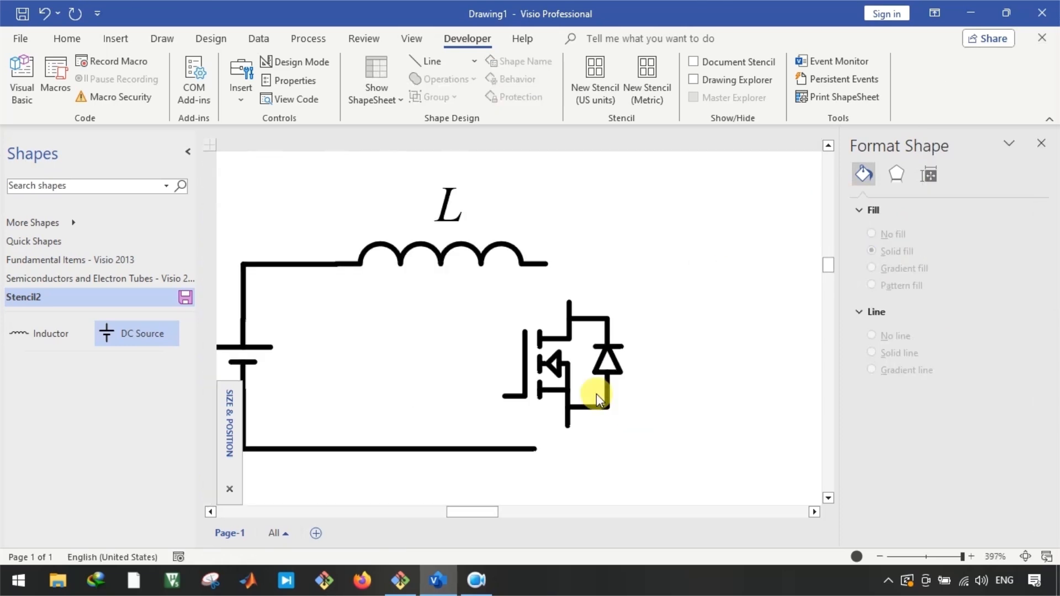
scroll(582, 376, "up", 2)
scroll(493, 372, "down", 1)
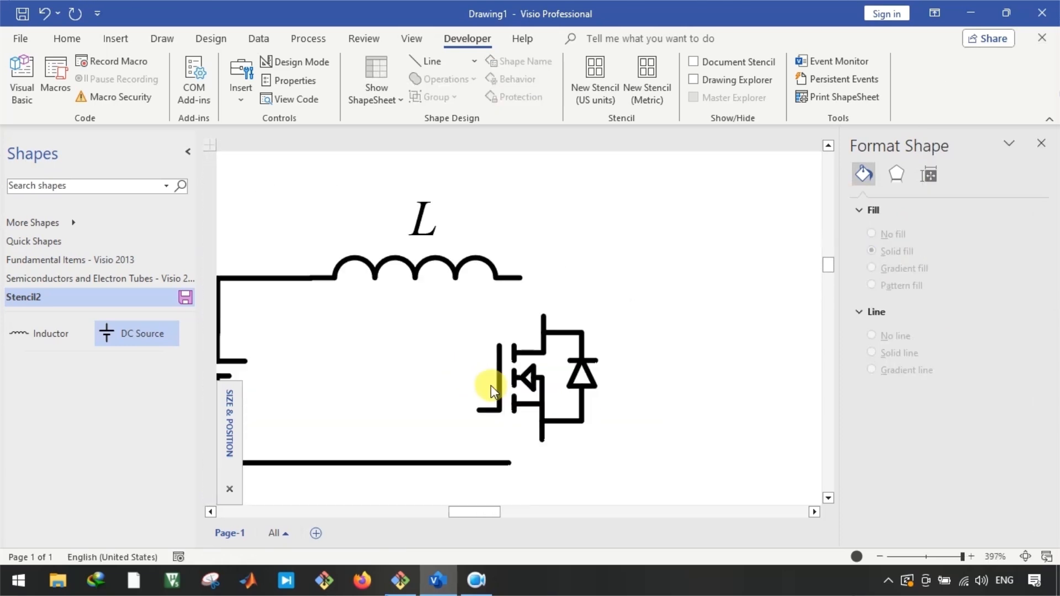
scroll(478, 388, "right", 1)
scroll(488, 387, "left", 2)
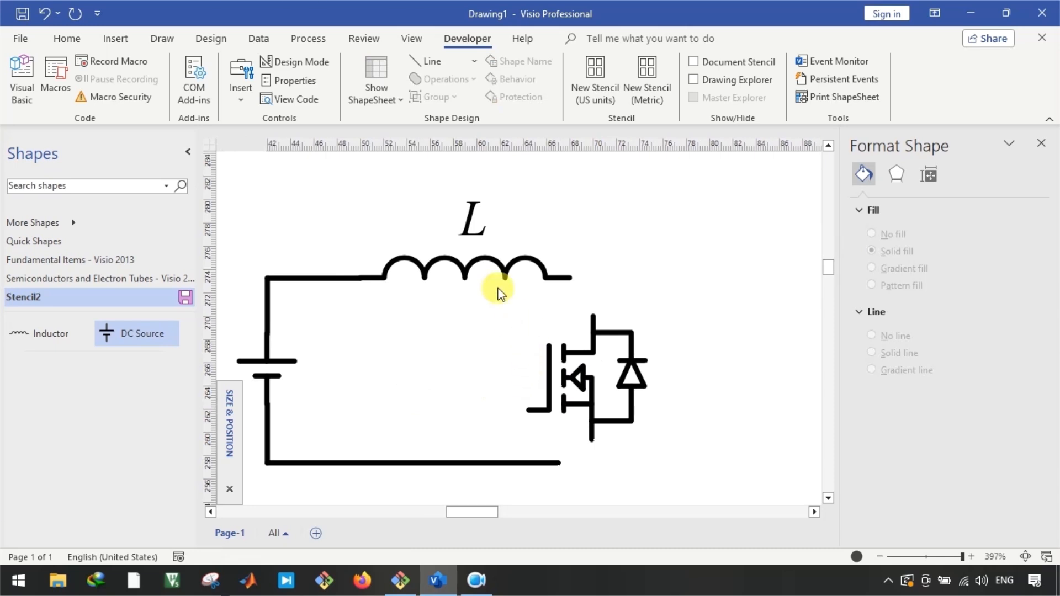
left_click(574, 384)
mouse_move(647, 440)
left_mouse_down()
mouse_move(630, 422)
mouse_move(637, 431)
left_mouse_up()
left_click(661, 459)
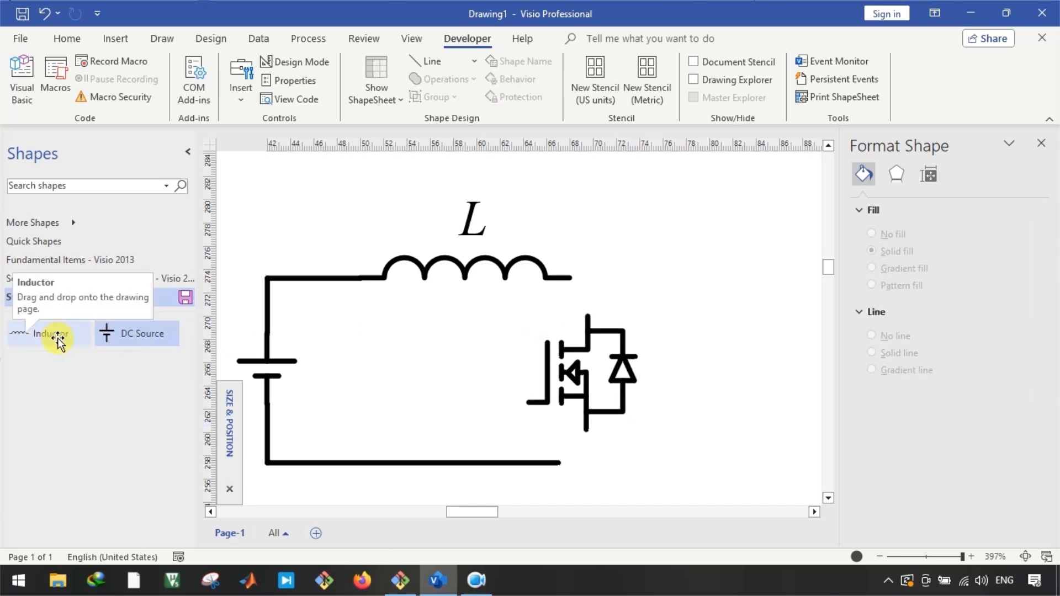
Delete the line joining the DC source to the inductor and scale the inductor down proportionally
left_click(469, 268)
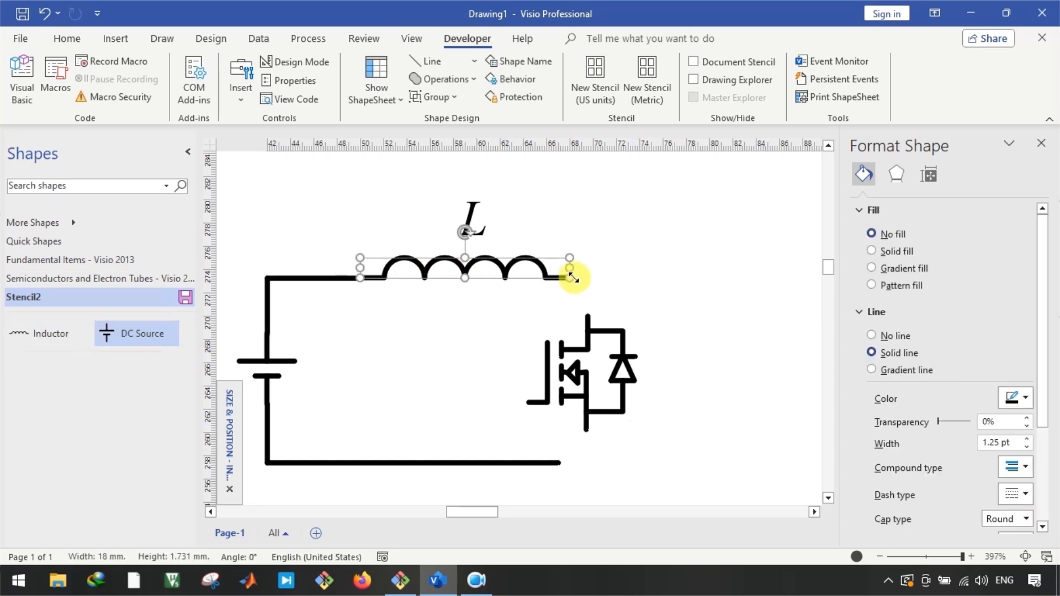
left_click(326, 279)
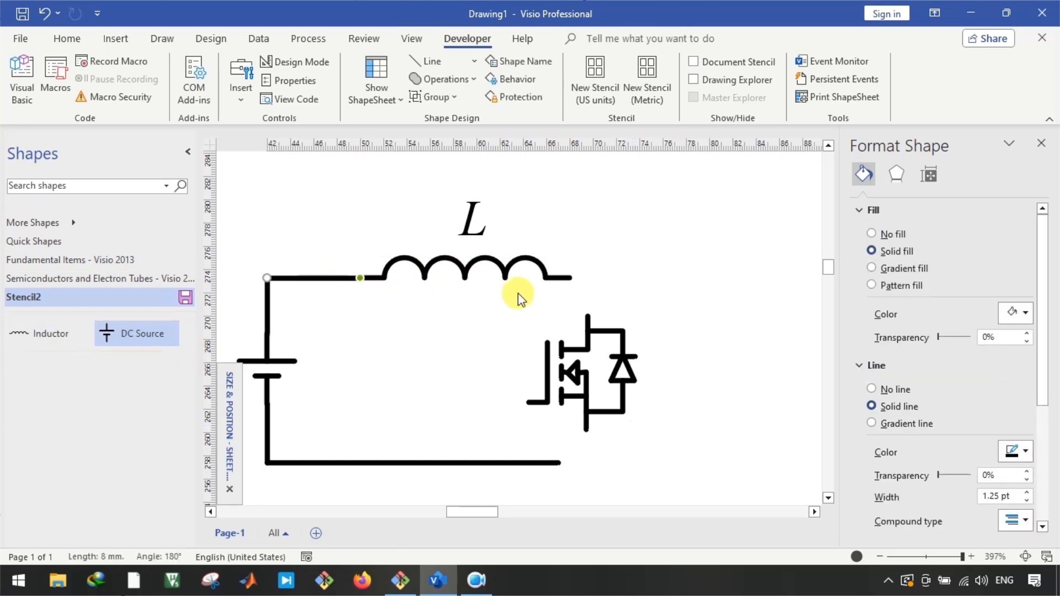
left_click(508, 280)
left_click(546, 277)
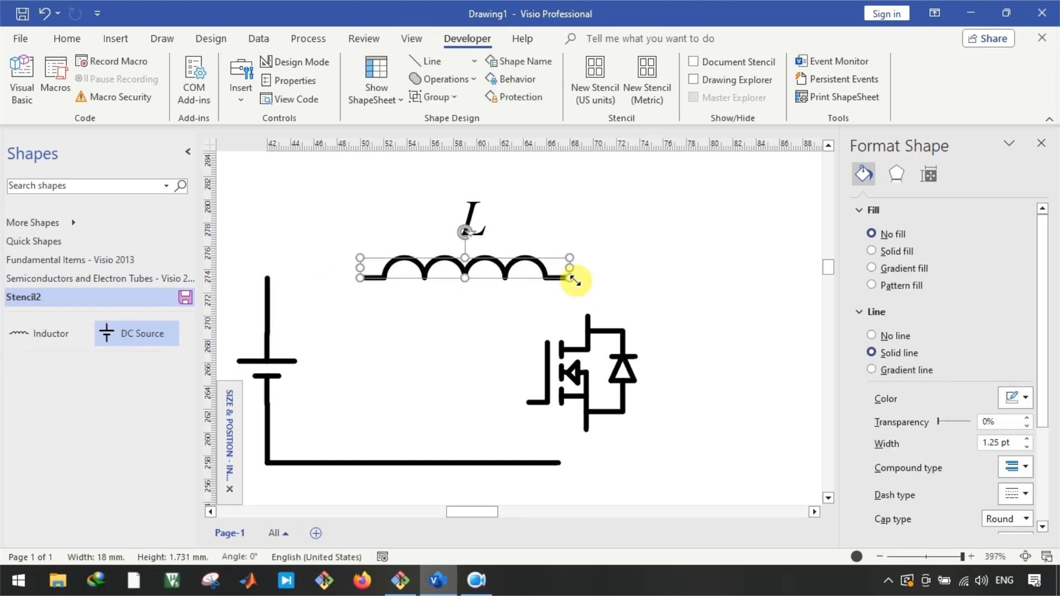
left_click_drag(568, 274, 531, 273)
left_click(517, 254)
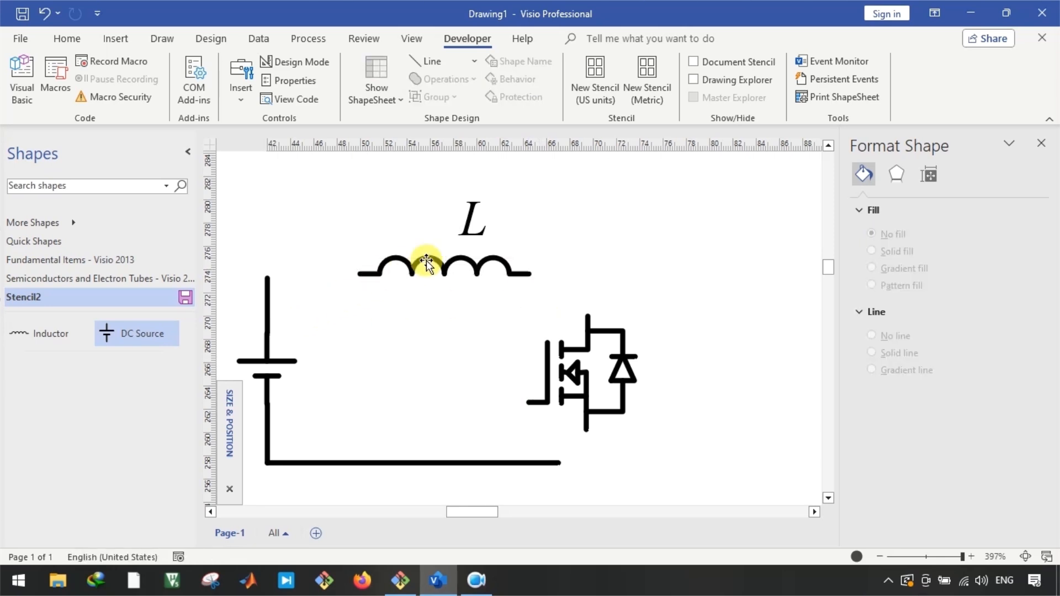
Replace the Inductor master in Stencil2 with the resized inductor and name it Inductor
left_click(46, 342)
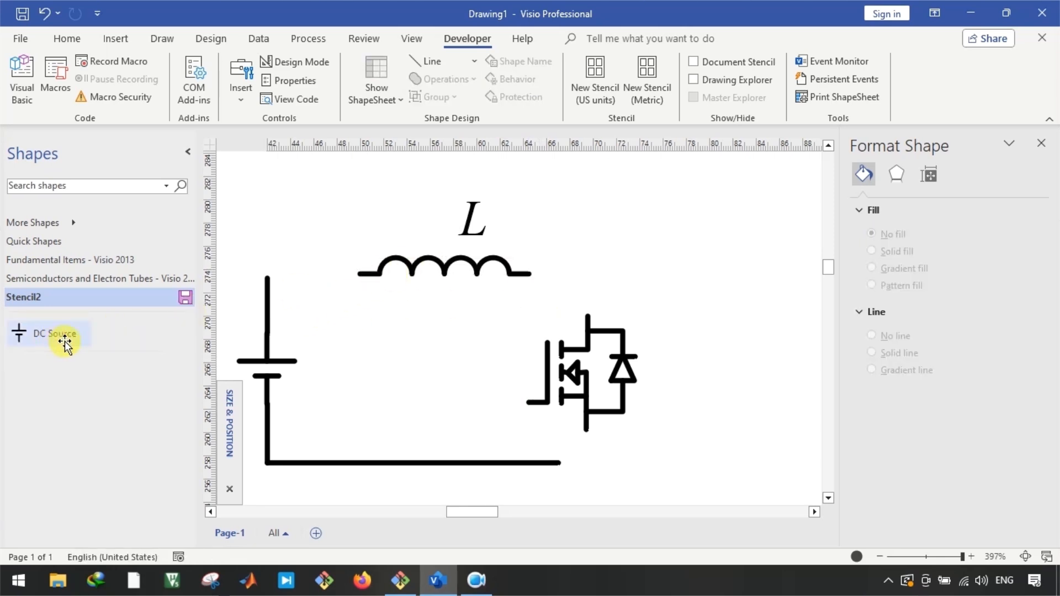
left_click_drag(403, 274, 127, 386)
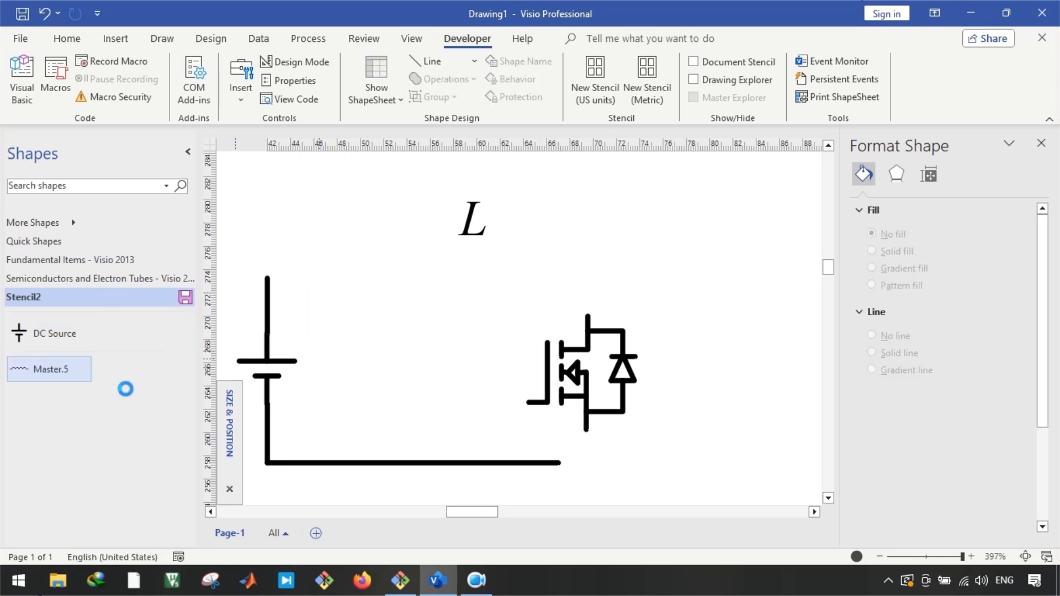
left_click(36, 366)
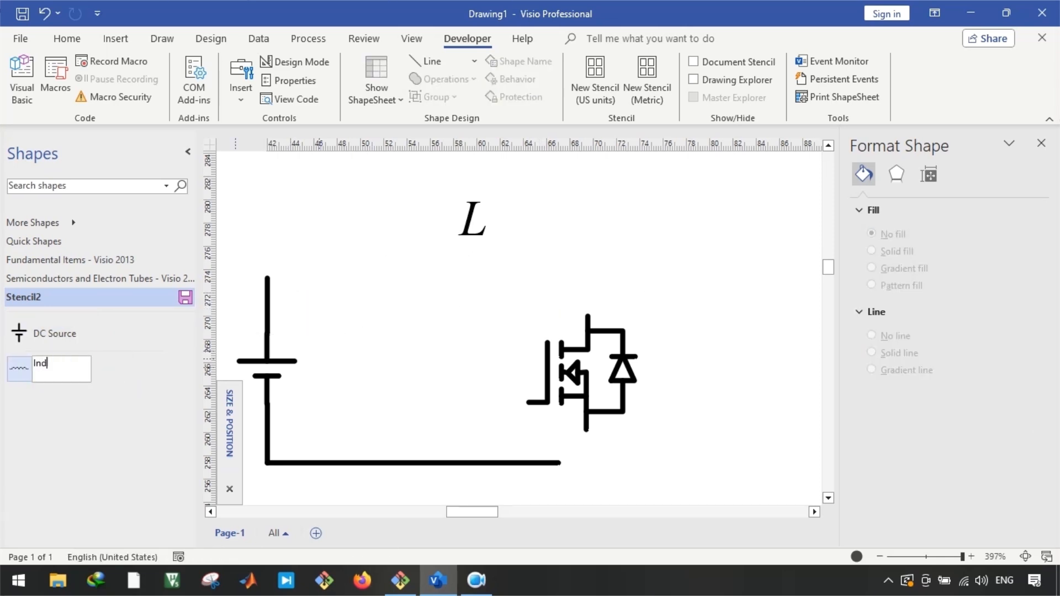
left_click(41, 370)
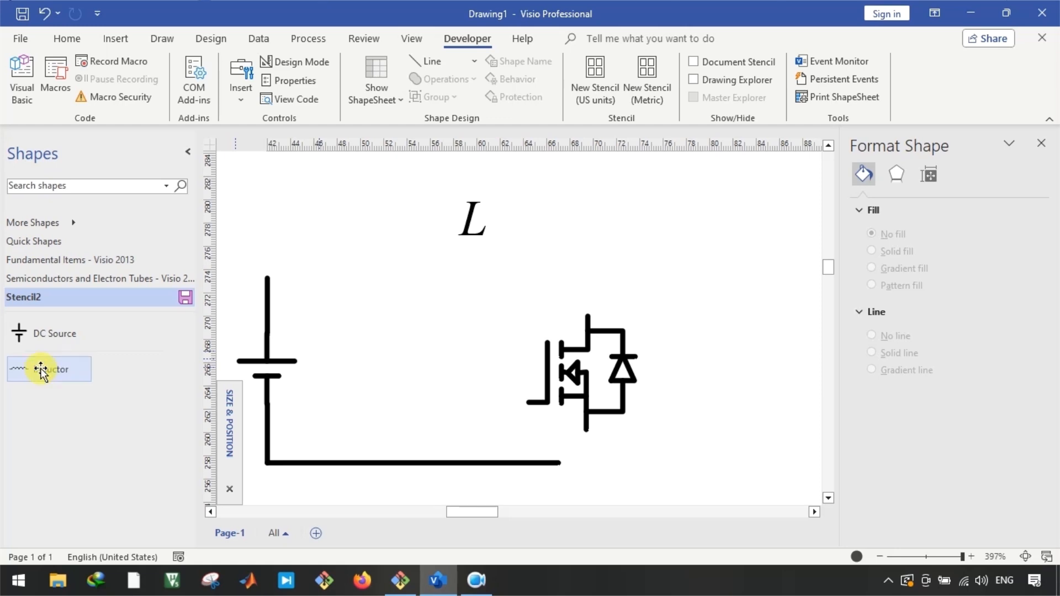
Place the Inductor below the L label and connect it to the DC source side with an 8.5 mm horizontal line
left_click_drag(41, 370, 450, 256)
left_click(454, 333)
left_click(275, 293)
left_click(264, 286)
left_click_drag(264, 286, 366, 266)
left_click_drag(337, 327, 272, 265)
Extend the vertical line above the DC source up to the left end of the inductor wire
scroll(266, 261, "up", 5)
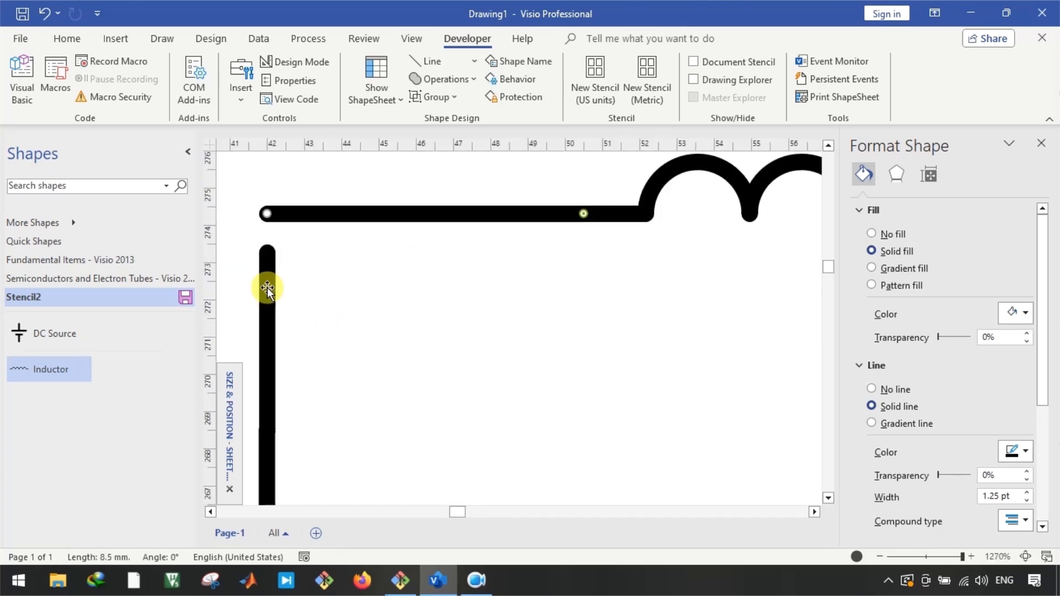
left_click(267, 287)
left_click_drag(268, 246, 269, 210)
scroll(270, 210, "down", 5)
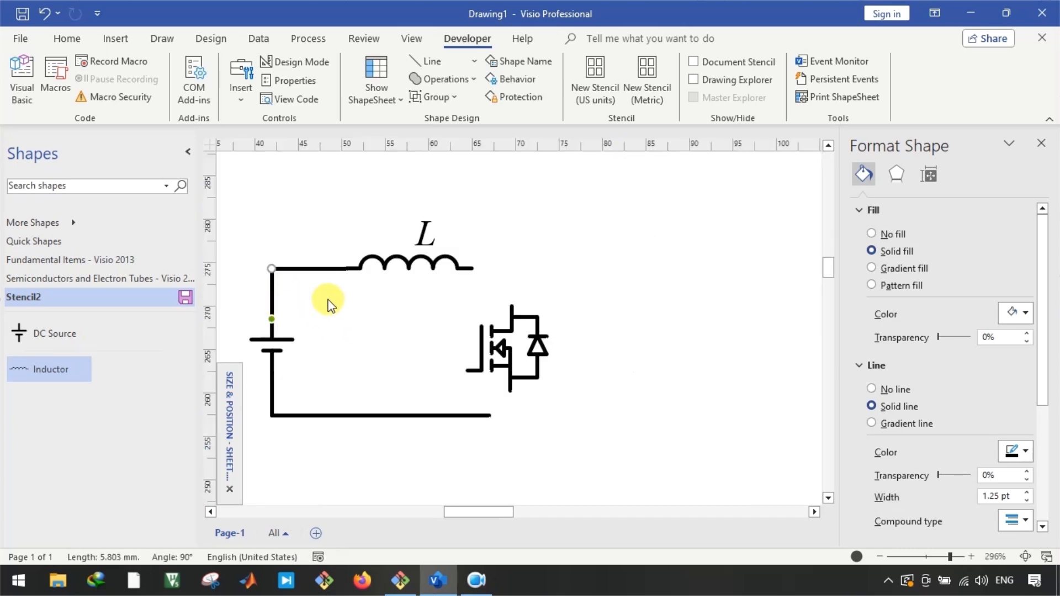
Run a copied horizontal line from the inductor's right end to a point above the MOSFET's drain
left_click_drag(301, 269, 509, 274)
key("ctrl+z")
left_click(300, 269)
scroll(607, 259, "up", 3)
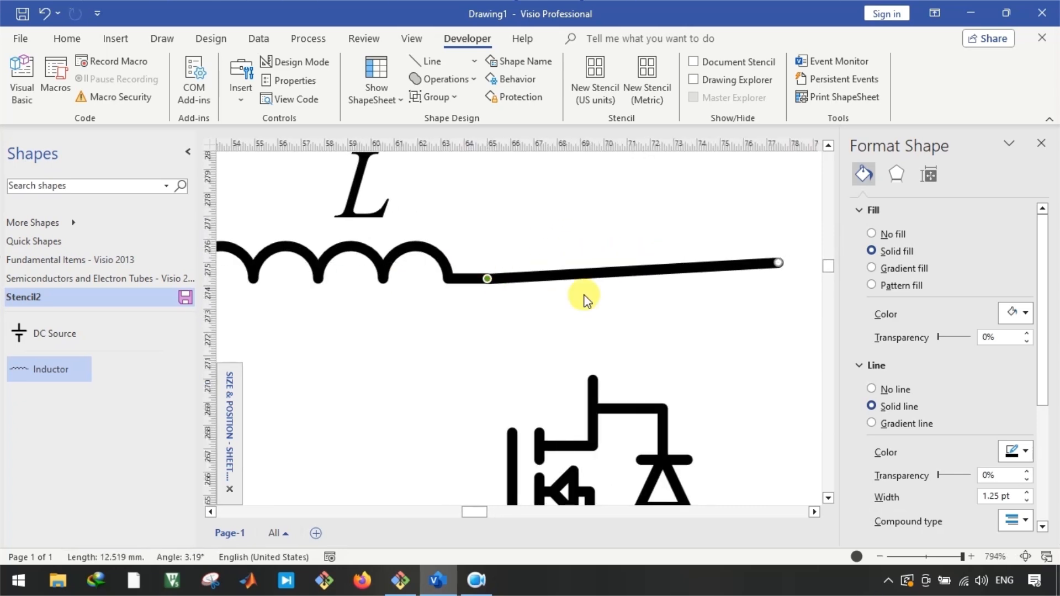
left_click_drag(698, 263, 502, 279)
Connect the inductor wire's right end to the MOSFET's drain with a vertical line and close the corner
left_click_drag(472, 282, 510, 379)
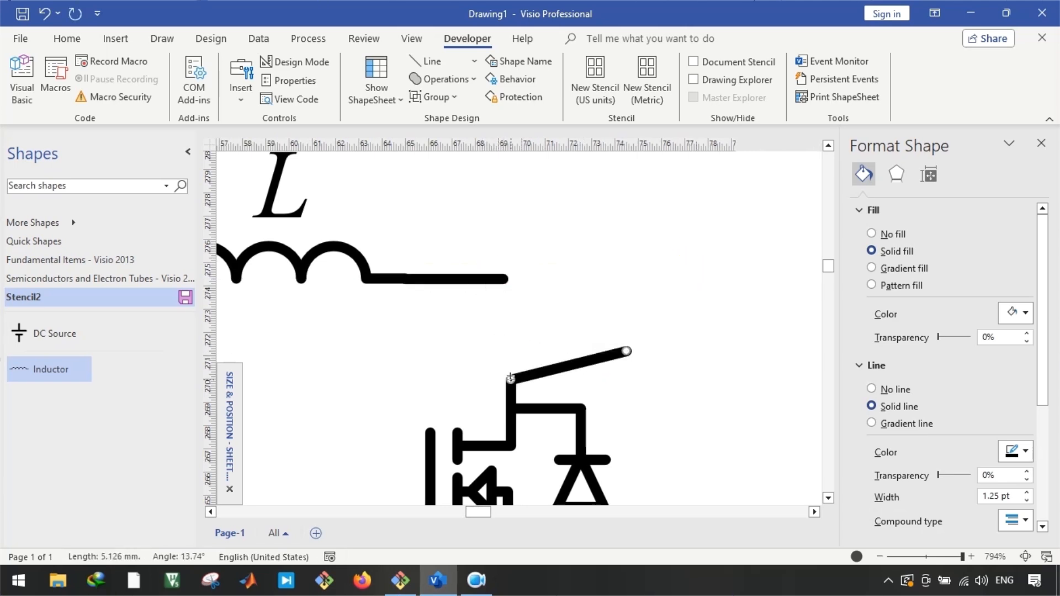
left_click_drag(624, 348, 534, 254)
scroll(499, 290, "up", 3)
left_click(503, 263)
left_click(549, 209)
left_click_drag(535, 164, 535, 254)
left_click(582, 250)
scroll(581, 252, "down", 10)
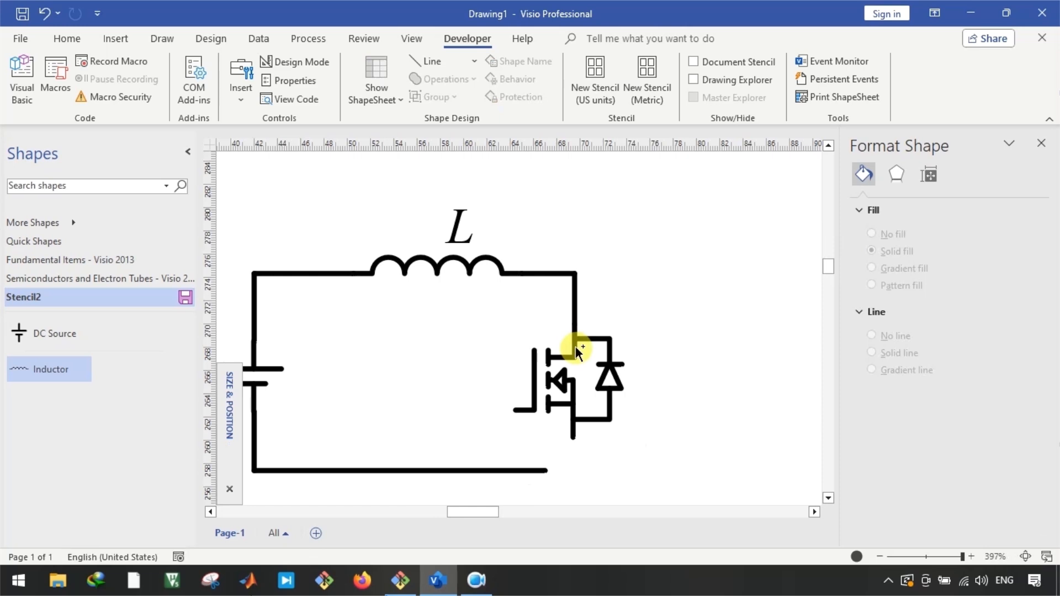
Copy the drain wire and attach it vertically below the MOSFET's source, reaching slightly lower than the bottom wire
scroll(574, 343, "up", 2)
left_click(570, 304)
scroll(585, 257, "down", 2)
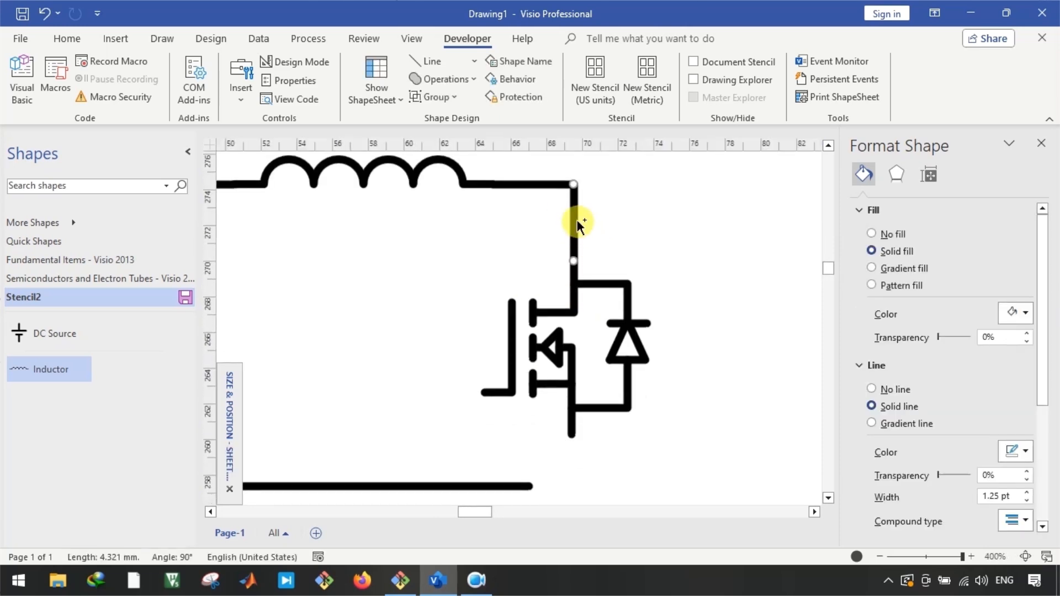
left_click_drag(680, 373, 682, 460)
scroll(657, 355, "down", 2)
left_click_drag(672, 370, 561, 372)
scroll(669, 377, "down", 2)
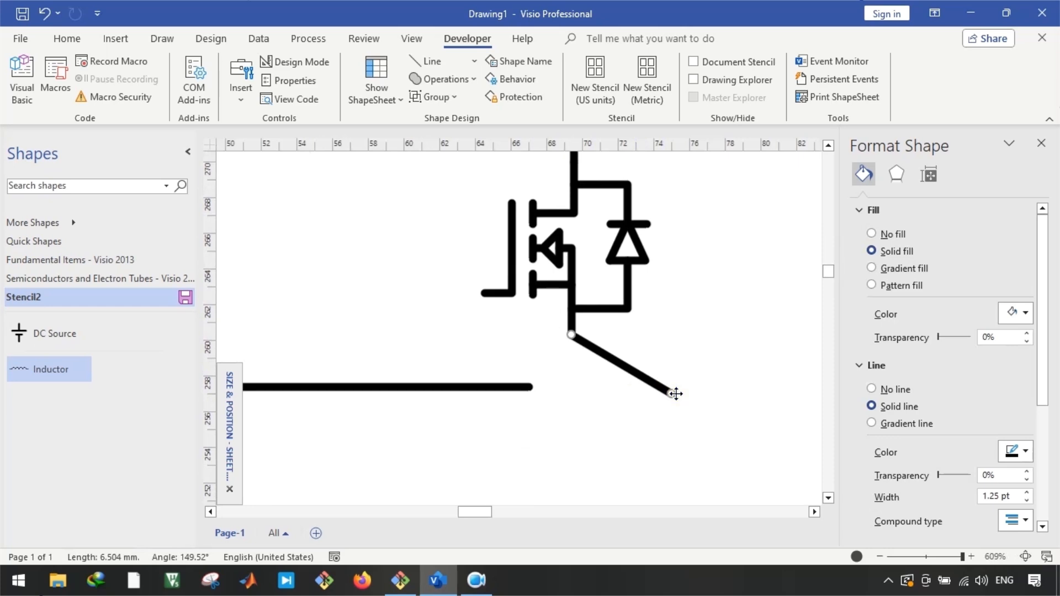
left_click_drag(675, 394, 581, 410)
Extend the bottom wire to the lower end of the MOSFET's source line and level it horizontally at the DC source side
left_click(510, 393)
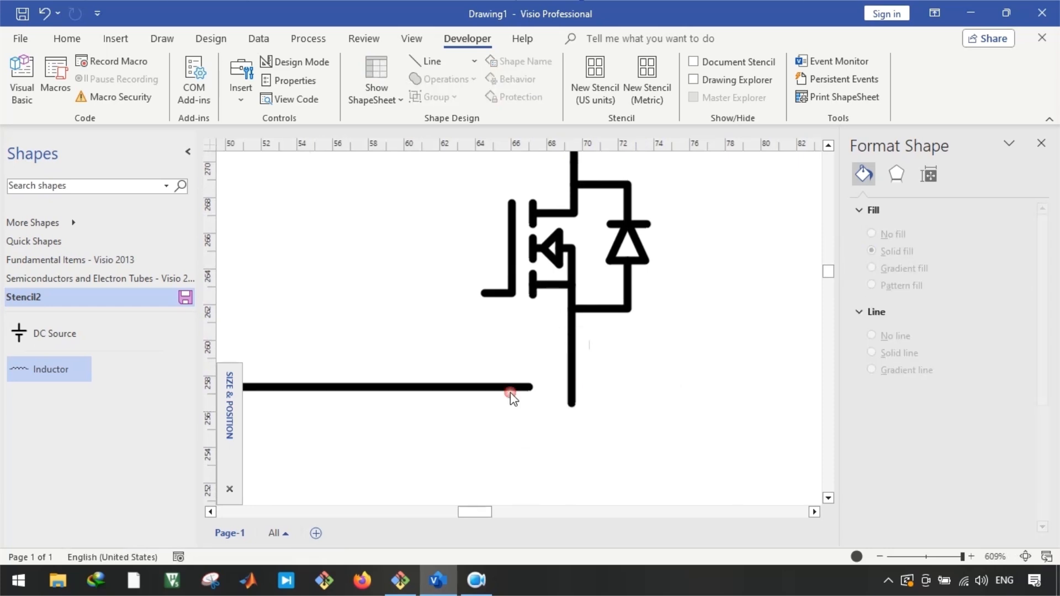
mouse_move(528, 386)
left_mouse_down()
mouse_move(572, 420)
mouse_move(572, 405)
left_mouse_up()
scroll(499, 402, "left", 5)
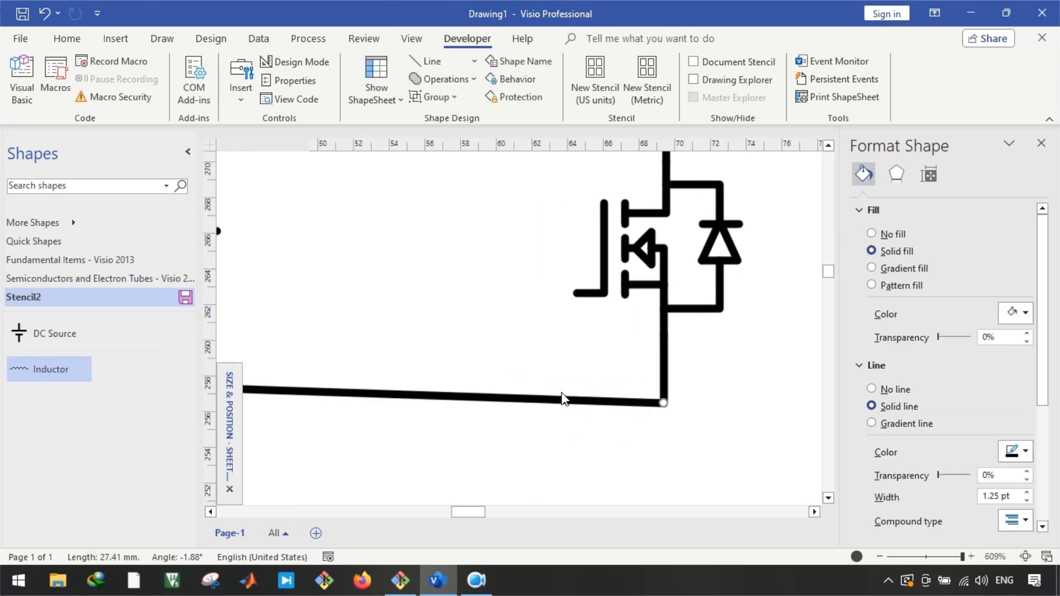
left_click_drag(379, 385, 382, 404)
scroll(381, 414, "up", 5)
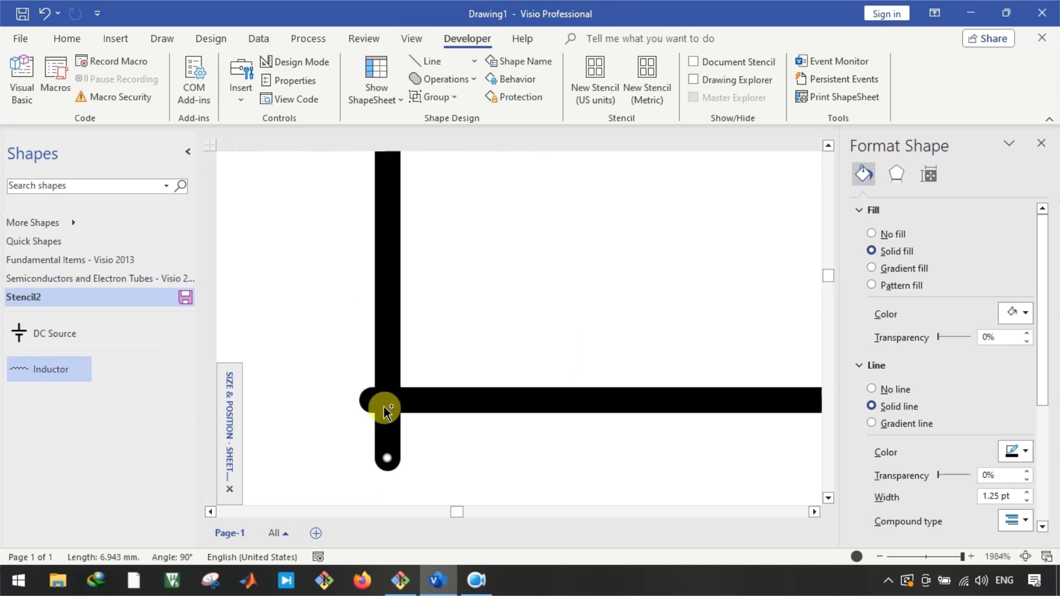
left_click_drag(365, 398, 379, 389)
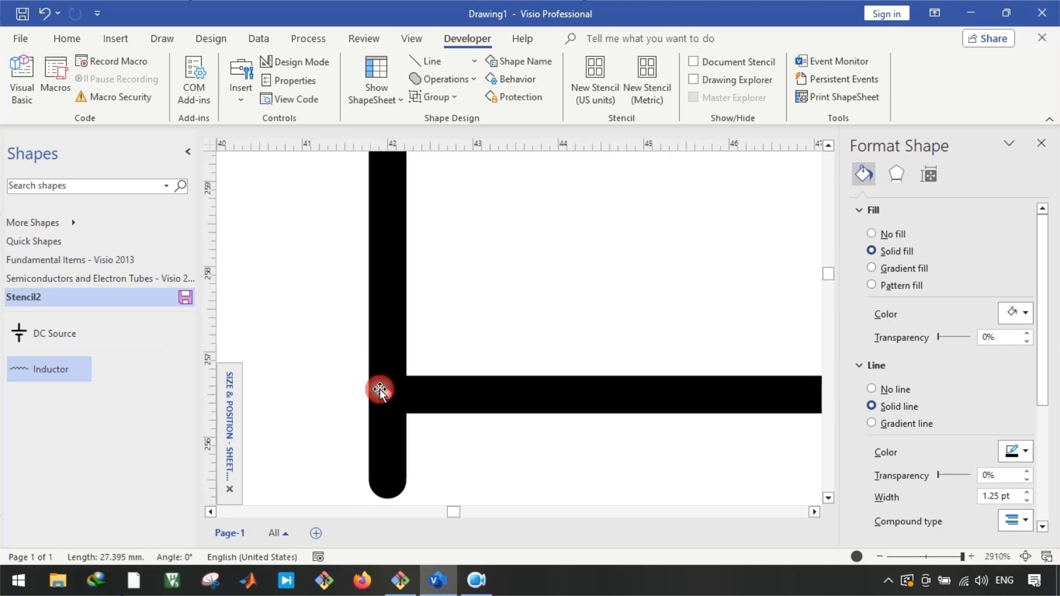
Trim the vertical line below the DC source so it ends at the bottom wire's left corner
left_click_drag(387, 482, 388, 391)
left_click(441, 344)
scroll(440, 343, "down", 5)
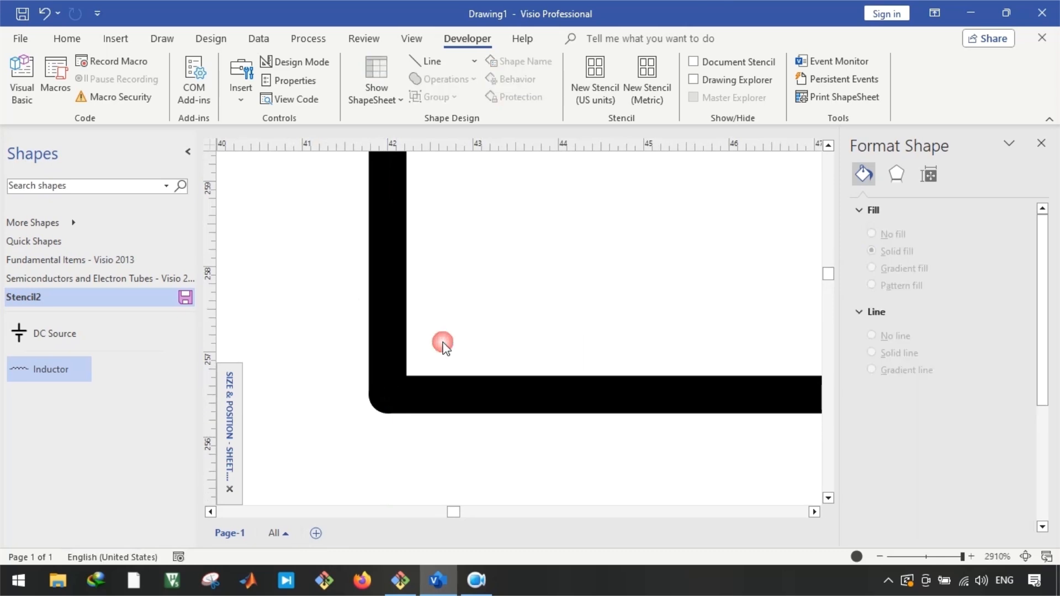
scroll(447, 345, "down", 5)
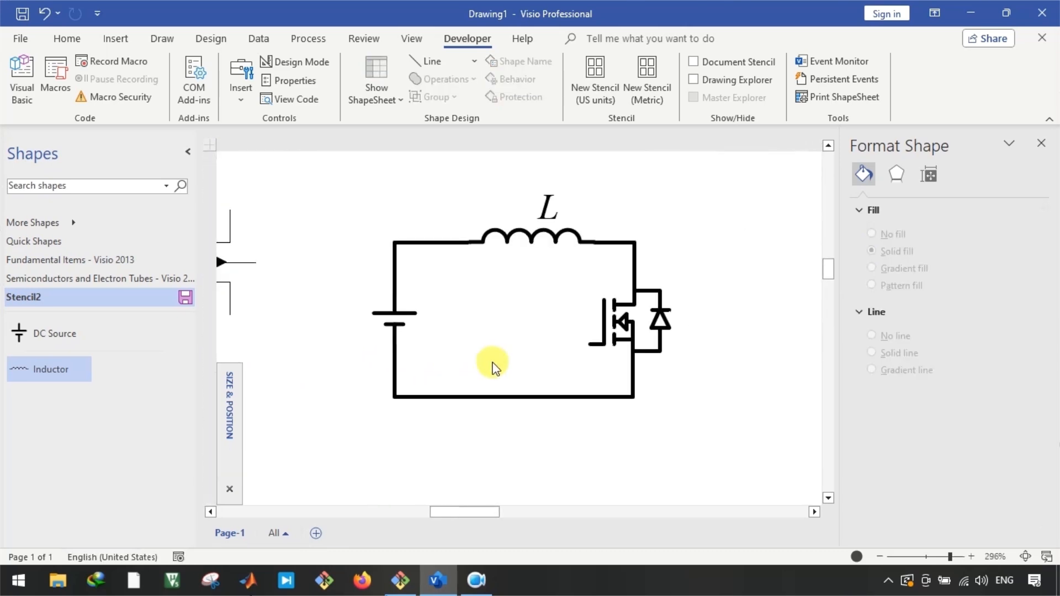
Select the DC source with its two vertical lines and nudge it right, toward the inside of the circuit
scroll(577, 343, "up", 1)
scroll(561, 345, "down", 1)
left_click_drag(341, 201, 439, 450)
key("ctrl+z")
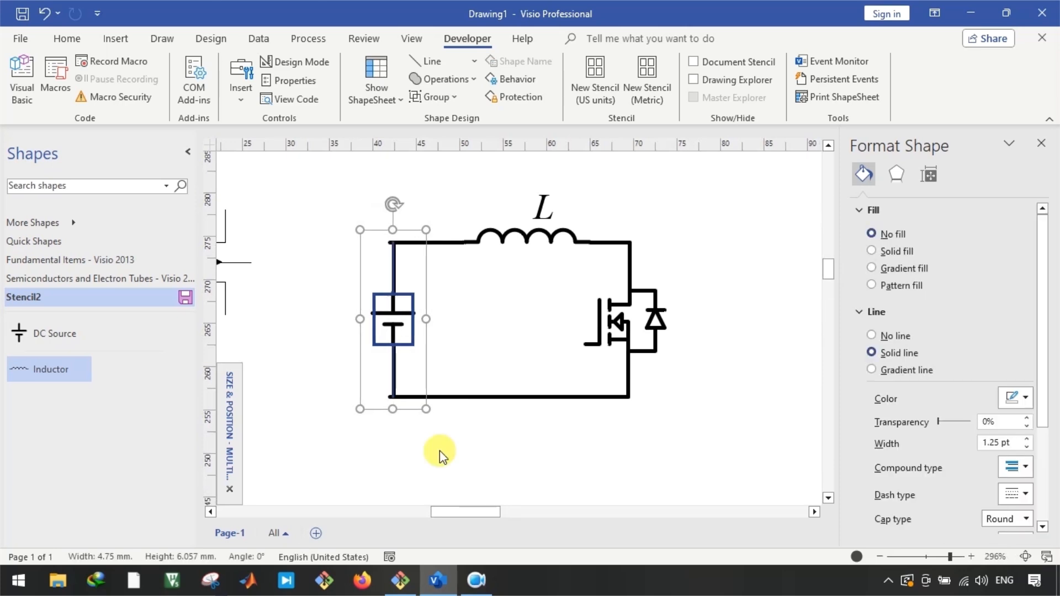
key("Right")
key("Right")
key("Right")
key("Right")
key("Right")
key("Right")
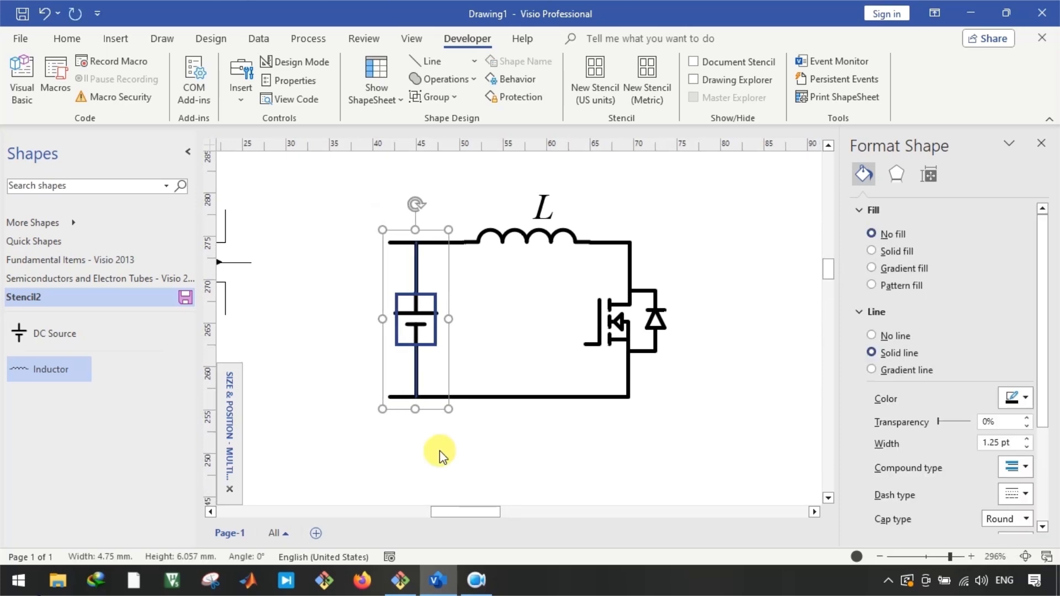
Shorten the left ends of the bottom and top wires so they meet the DC source's vertical lines
scroll(393, 395, "up", 5)
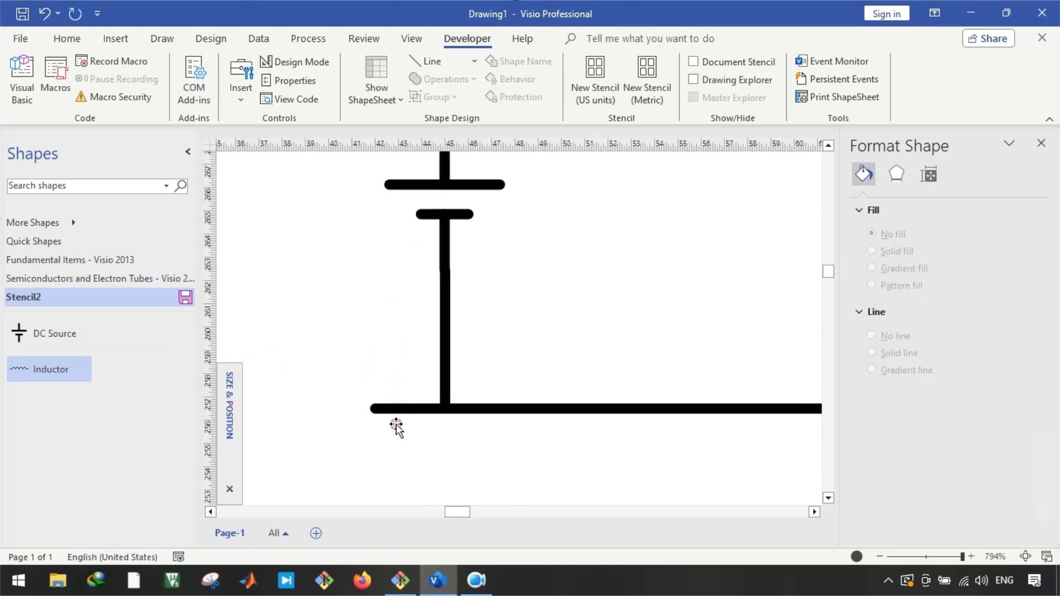
left_click(397, 406)
mouse_move(445, 407)
left_mouse_down()
mouse_move(402, 390)
mouse_move(445, 391)
left_mouse_up()
scroll(502, 402, "up", 8)
scroll(432, 449, "down", 2)
left_click(402, 359)
scroll(402, 359, "down", 5)
scroll(388, 359, "down", 3)
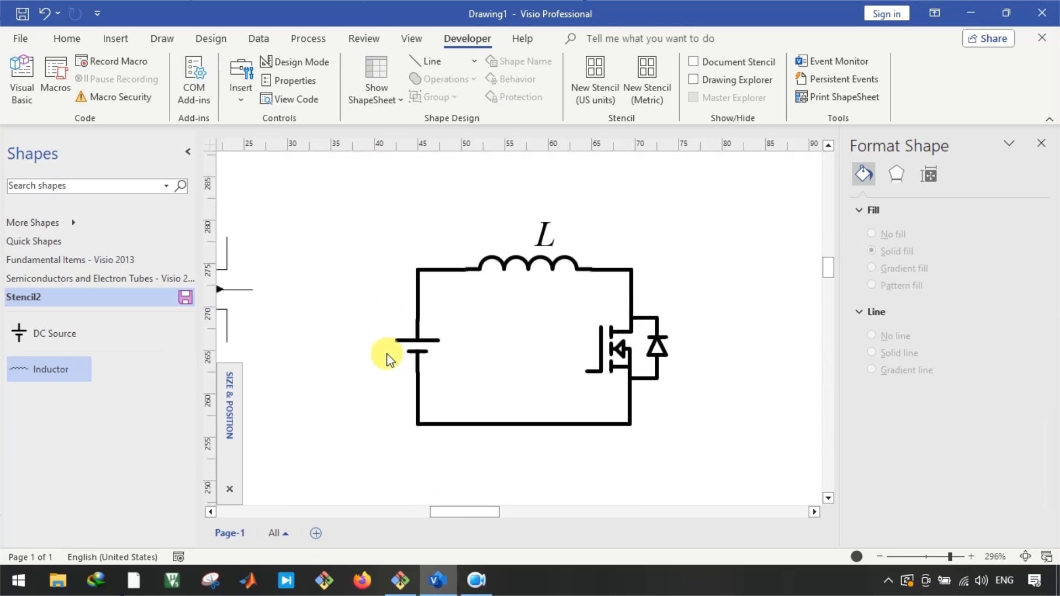
Move the thin-line library transistor symbol into the circuit, beside the custom MOSFET
scroll(388, 359, "left", 2)
left_click_drag(265, 293, 616, 350)
scroll(709, 348, "up", 2)
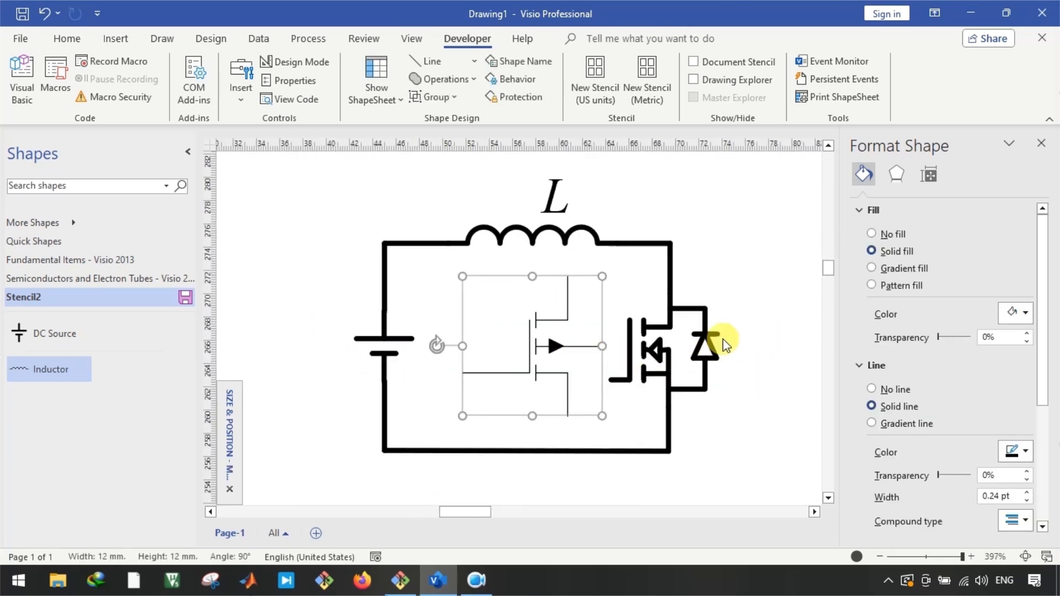
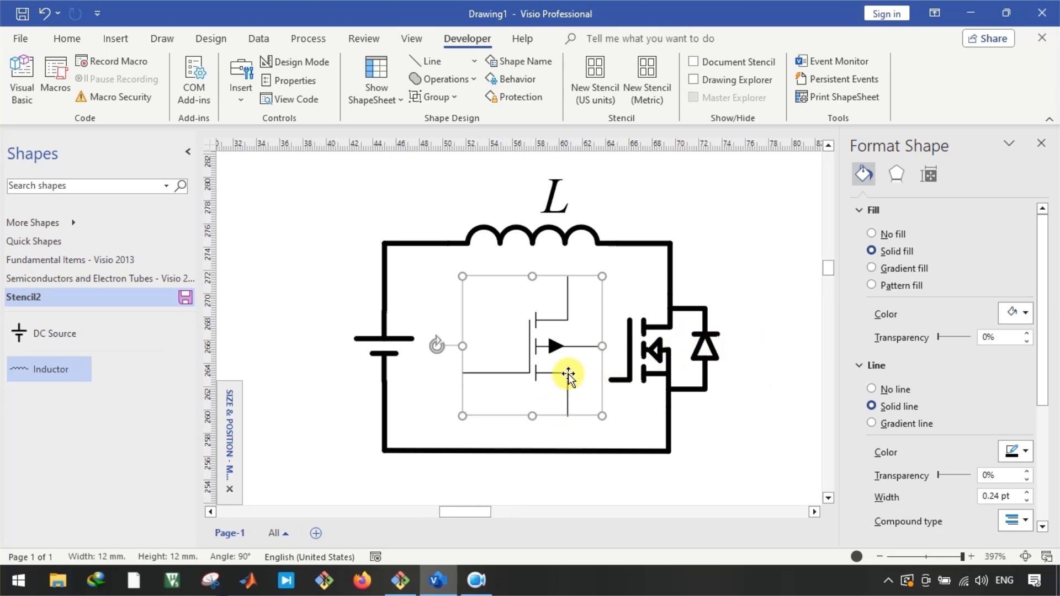
Thicken the library transistor symbol's lines to 1.25 pt and delete the symbol from the circuit
left_click(1028, 494)
left_click(1028, 494)
left_click(1028, 494)
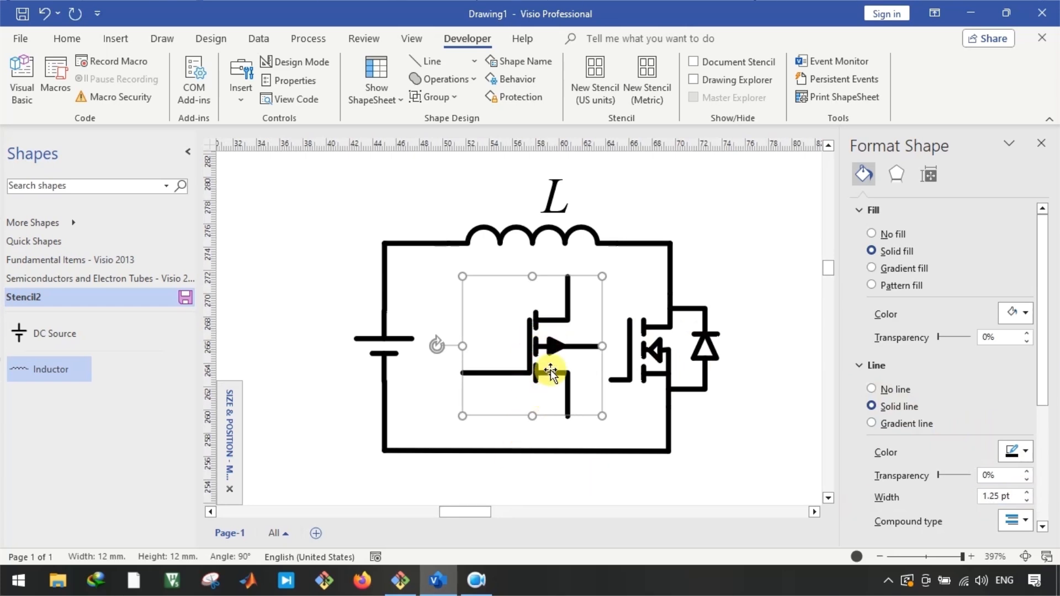
key("Delete")
Place a horizontal line about 1.6 mm long meeting a vertical bar about 1.8 mm long, outside the circuit's upper-right corner
scroll(500, 196, "up", 5)
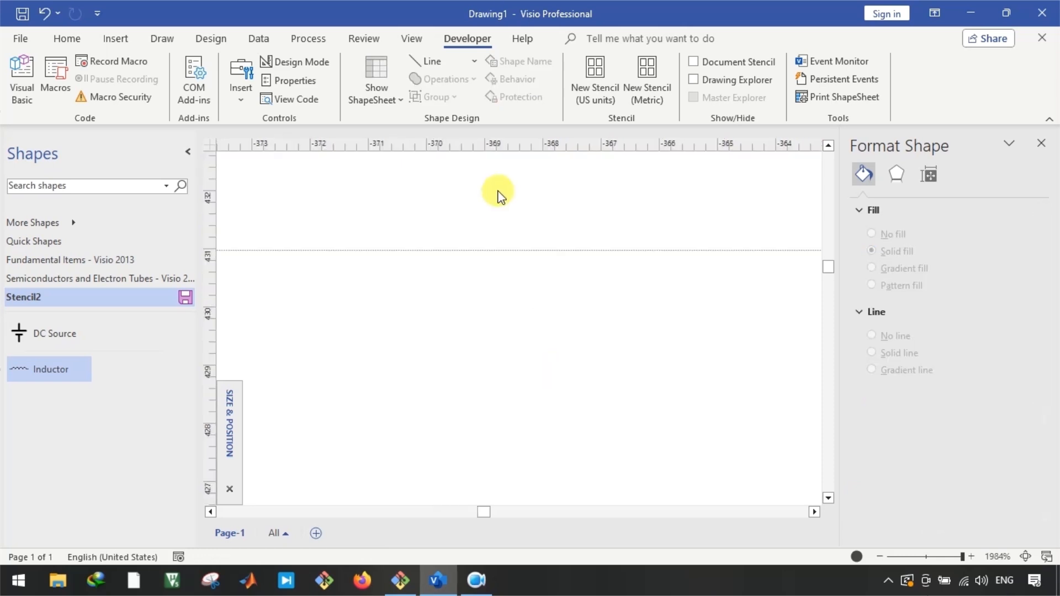
left_click(445, 64)
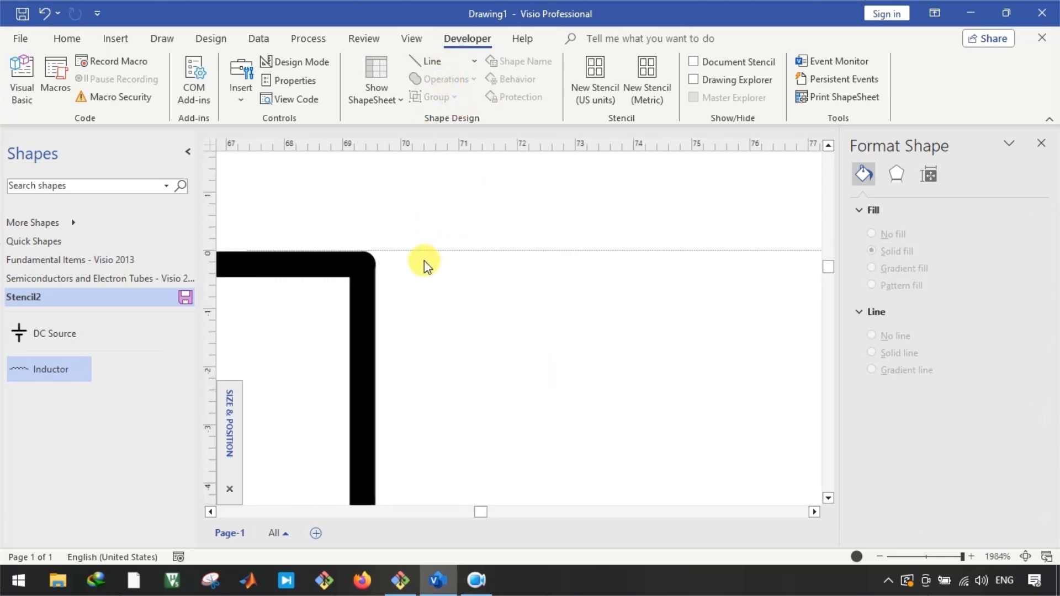
left_click_drag(301, 266, 487, 192)
scroll(597, 268, "right", 3)
left_click_drag(483, 251, 347, 249)
left_click_drag(443, 319, 443, 297)
Align the horizontal line and the vertical bar by their middles
left_click(399, 250)
left_click(440, 224, "shift")
left_click(75, 36)
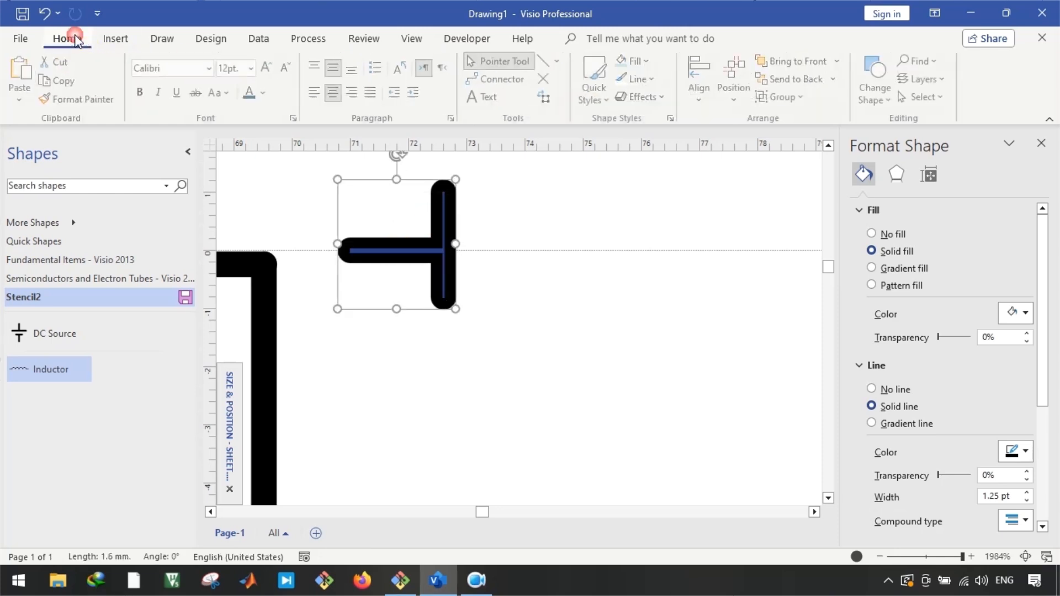
left_click(736, 77)
left_click(700, 78)
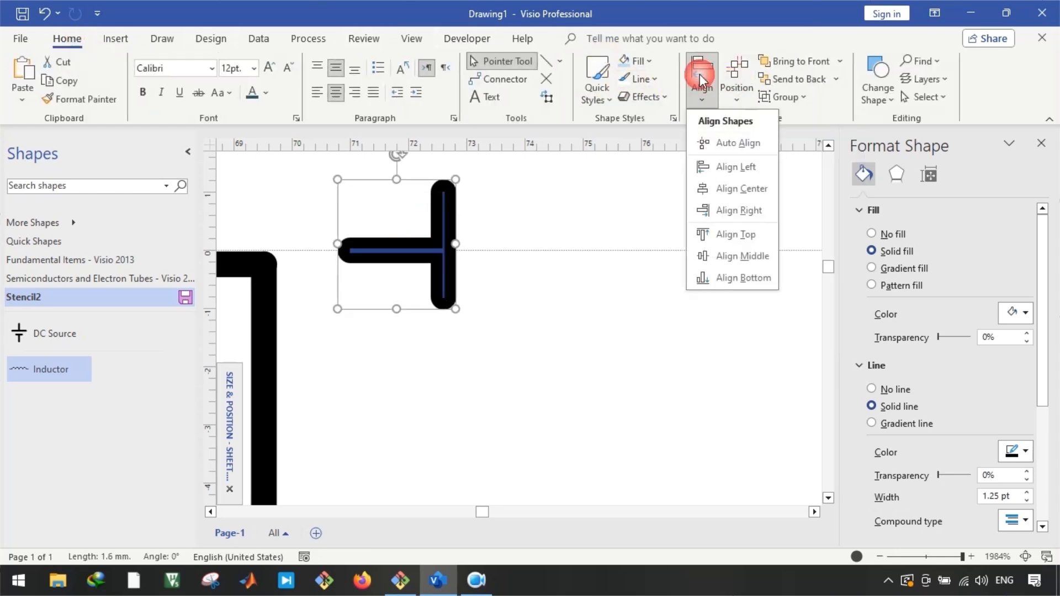
left_click(743, 255)
left_click(570, 232)
Add two sloping lines about 2.1 mm long from the vertical bar's ends, meeting at a tip on the horizontal line's axis
left_click_drag(450, 224, 443, 196)
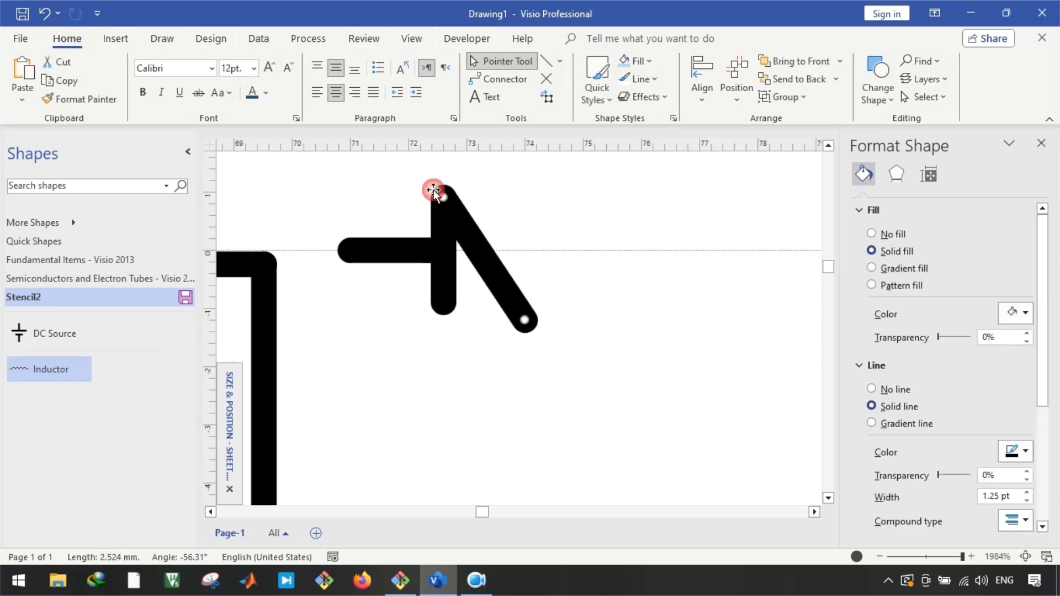
left_click_drag(525, 318, 581, 251)
left_click_drag(522, 231, 561, 353)
left_click_drag(485, 317, 443, 303)
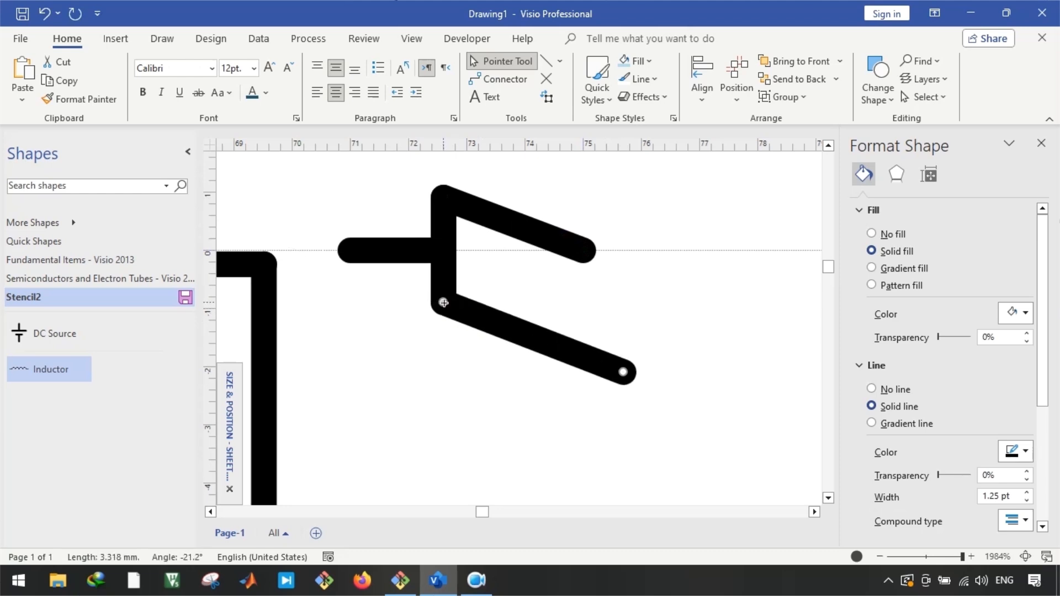
left_click_drag(622, 371, 551, 248)
left_click(605, 249)
left_click(582, 246)
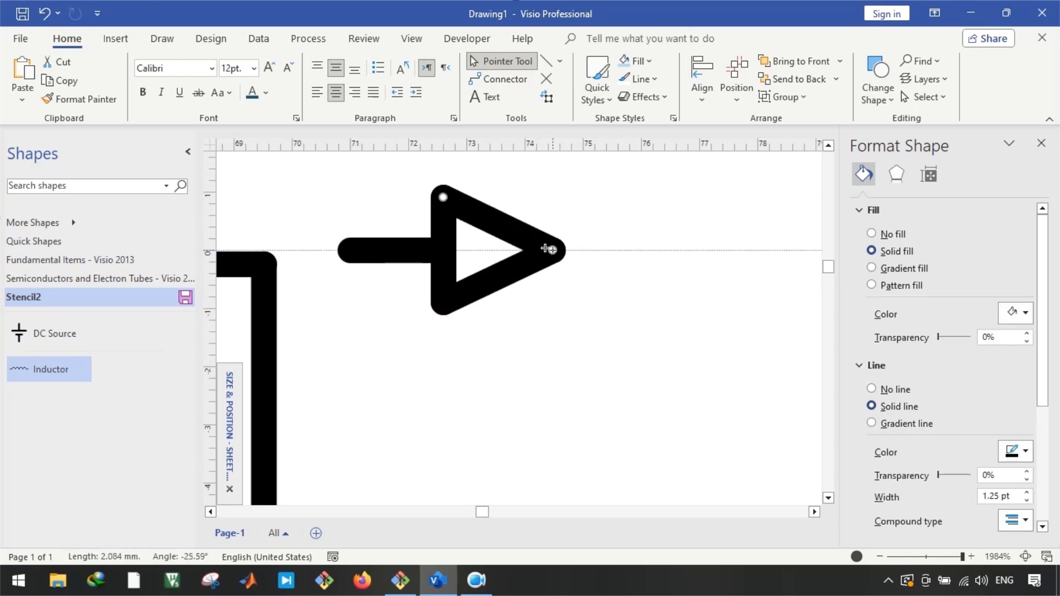
left_click(574, 303)
scroll(573, 331, "down", 4)
scroll(571, 315, "down", 1)
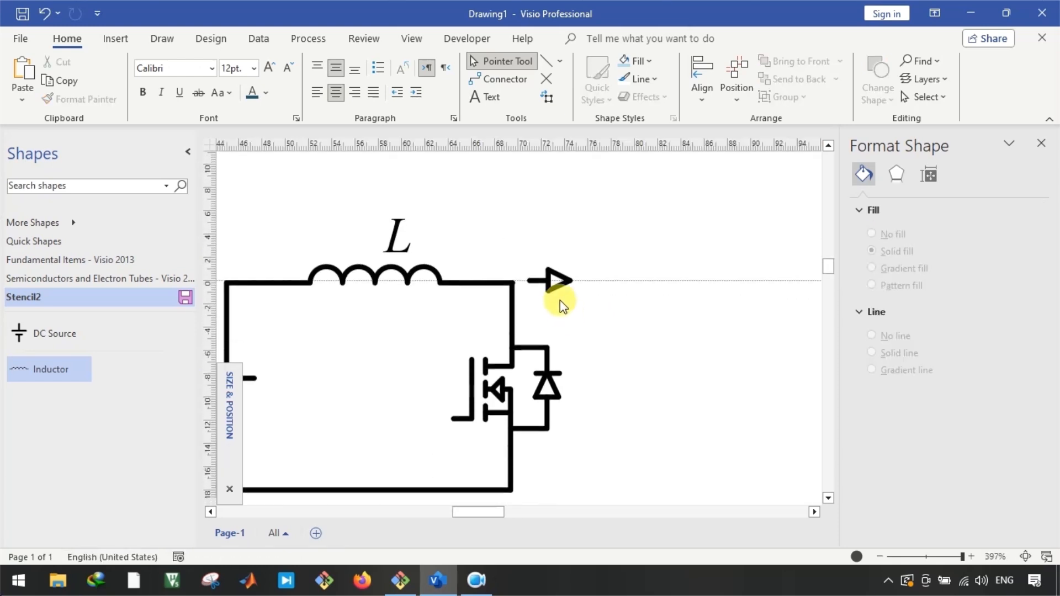
scroll(555, 264, "up", 3)
scroll(558, 287, "up", 3)
left_click(475, 322)
left_click_drag(474, 322, 622, 321)
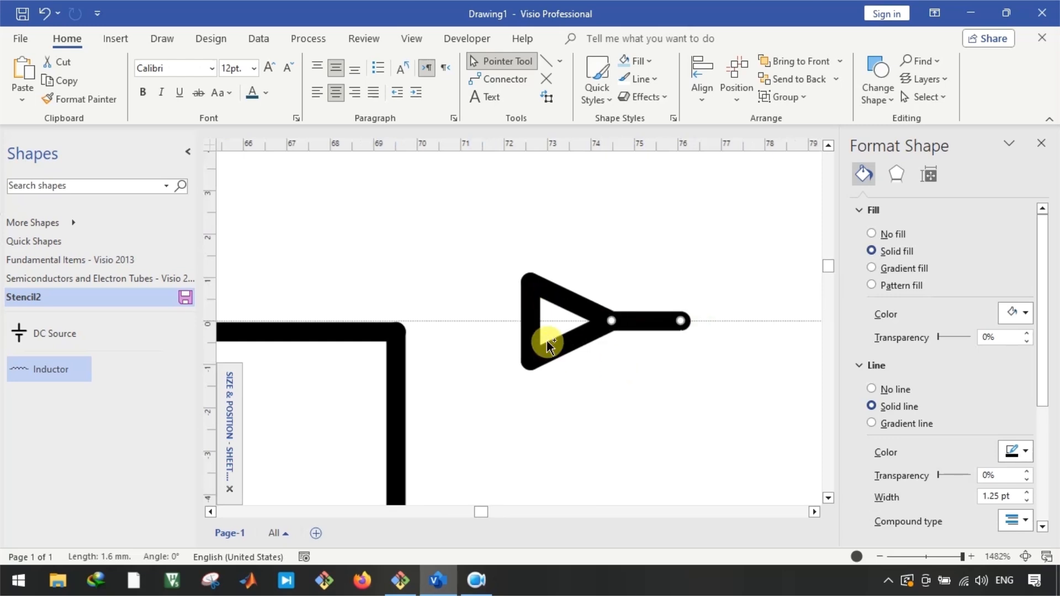
key("ctrl+z")
Copy the horizontal lead to the far side of the triangle's tip and copy the vertical bar onto the tip
left_click_drag(471, 320, 627, 321)
left_click(579, 371)
scroll(584, 353, "right", 2)
scroll(591, 313, "up", 2)
left_click_drag(321, 325, 474, 273)
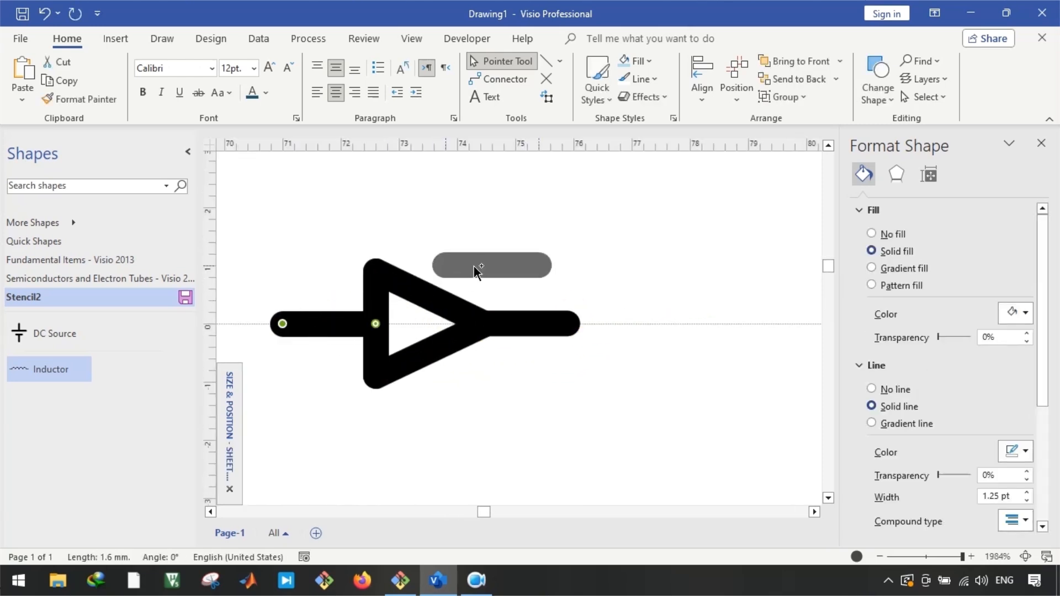
Try to move the bar at the triangle's tip further outward and middle-align it with the triangle's base
left_click_drag(481, 264, 504, 307)
left_click(503, 284, "shift")
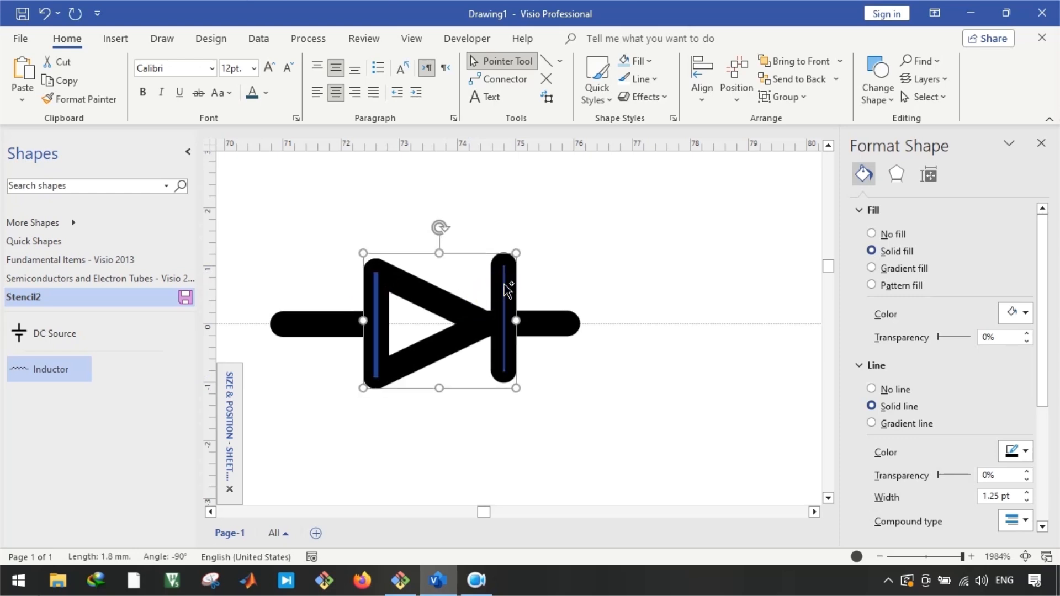
left_click(707, 85)
left_click(742, 256)
left_click(596, 250)
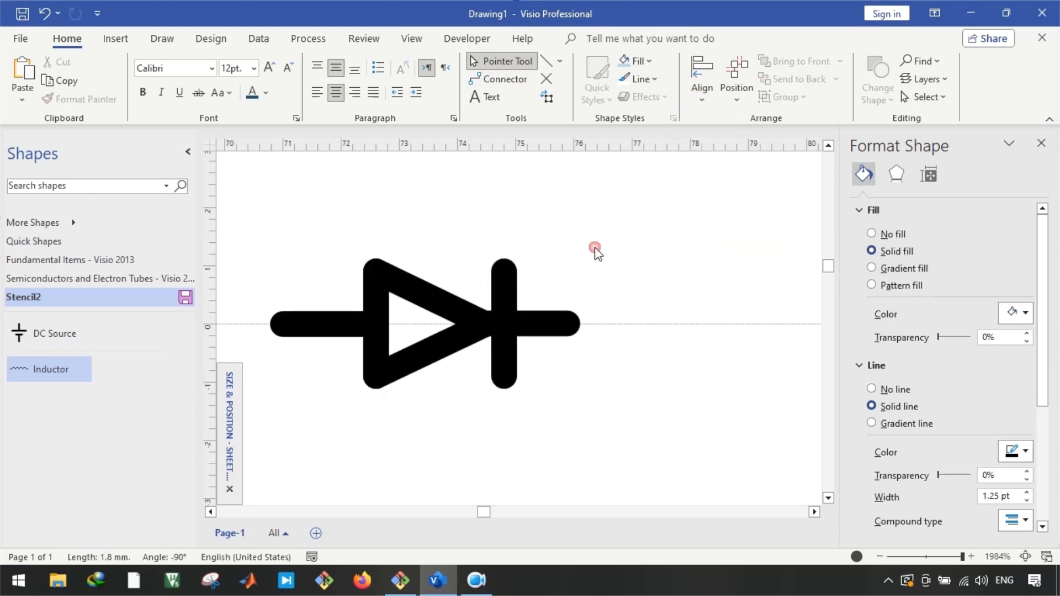
left_click(502, 293)
key("ctrl+z")
key("ctrl+z")
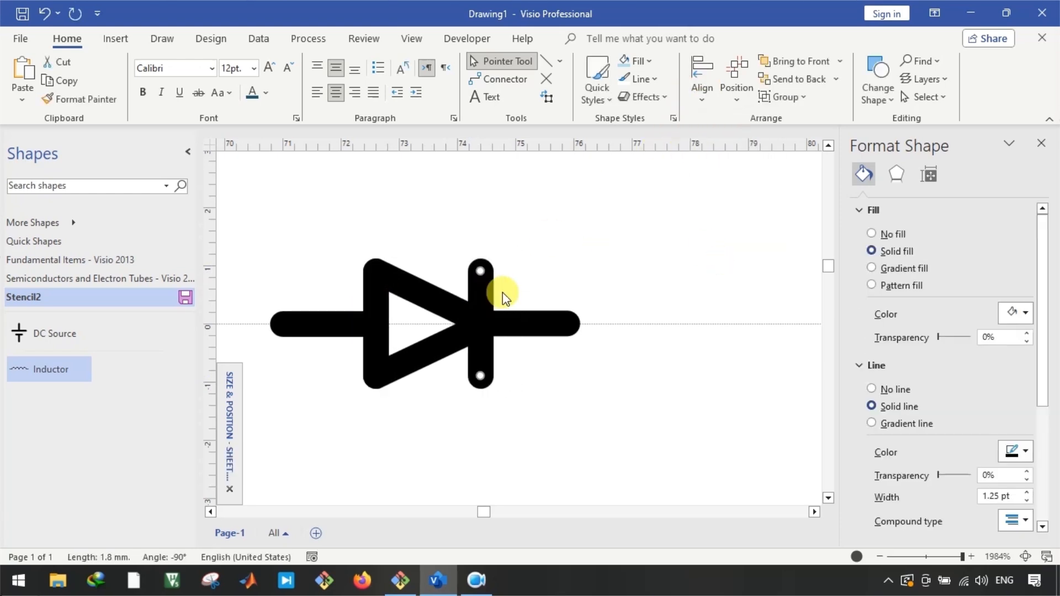
Join the three lines of the diode's triangle into one shape
left_click(520, 248)
scroll(398, 253, "left", 3)
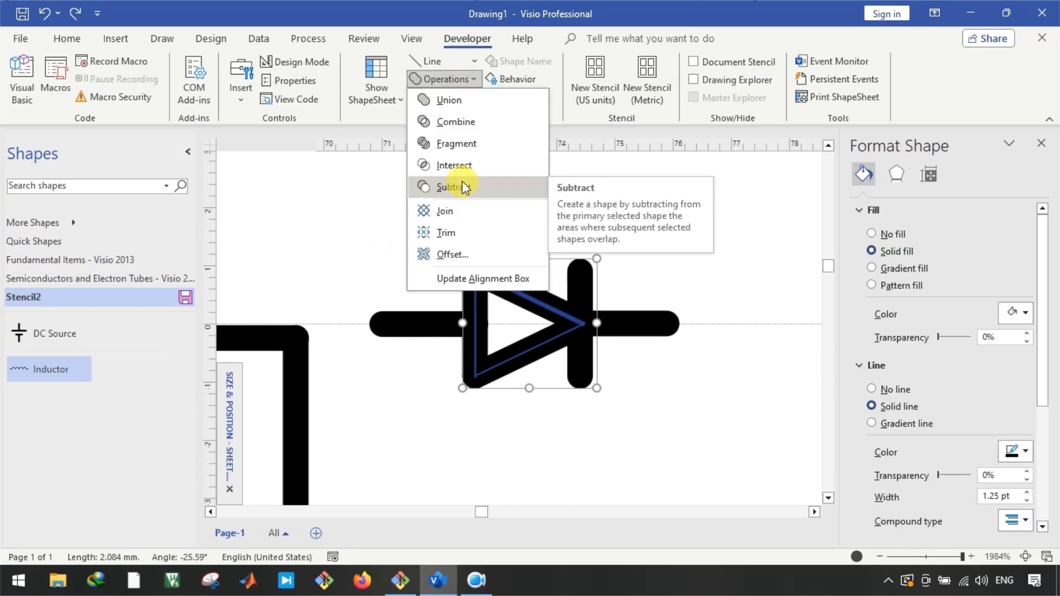
left_click(461, 210)
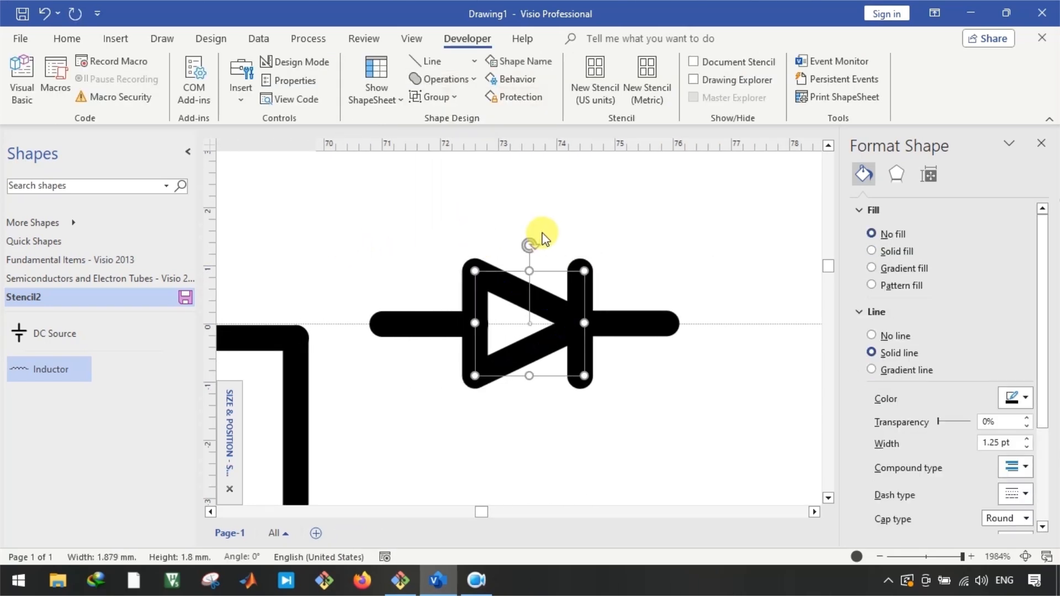
Select all the diode's parts, set them to no fill and join them into a single shape
left_click(429, 321, "shift")
left_click(583, 269, "shift")
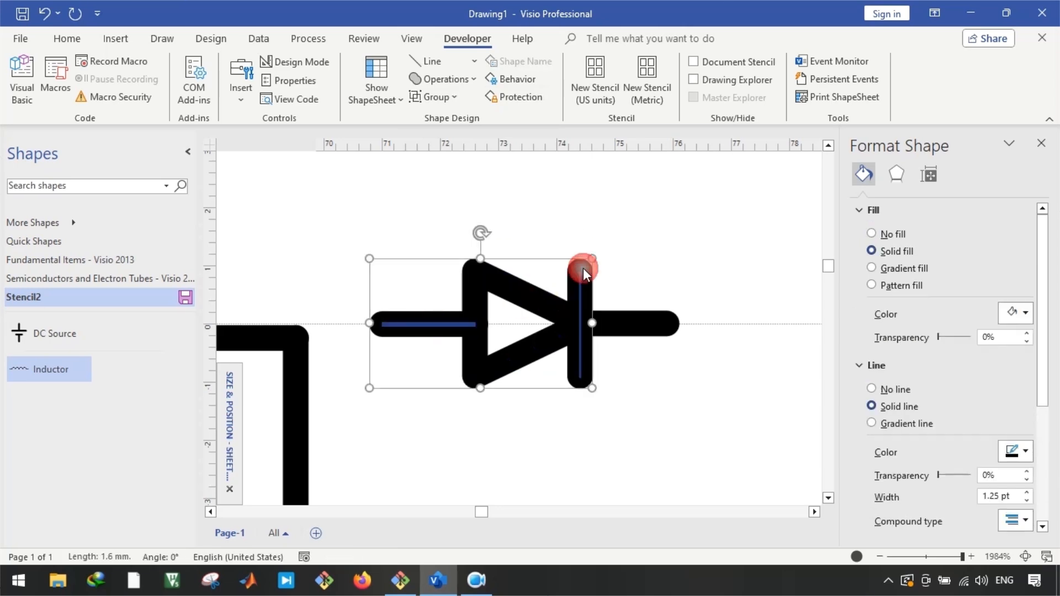
left_click_drag(333, 210, 752, 454)
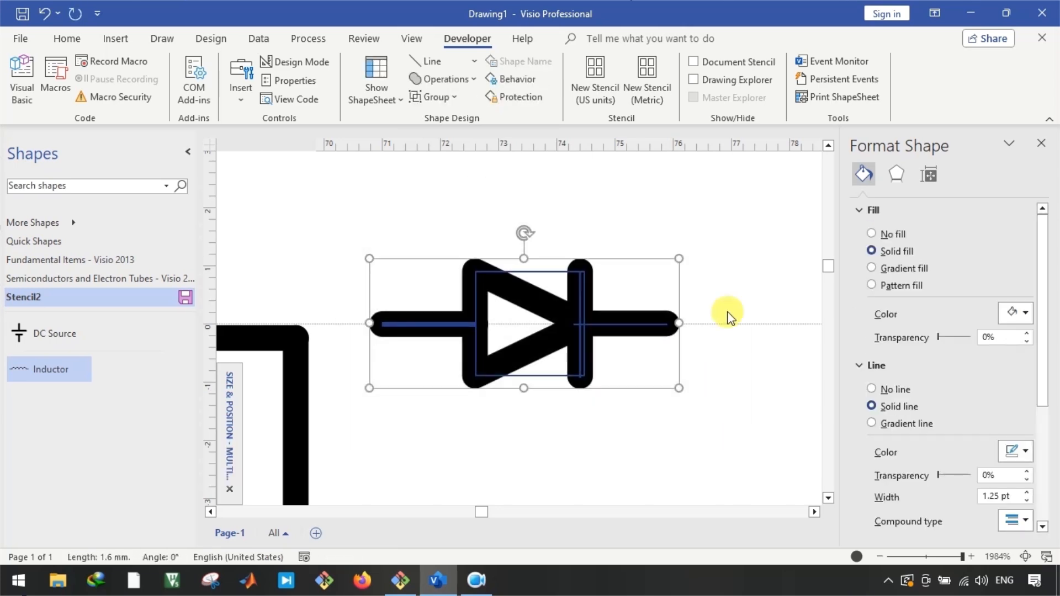
left_click(872, 233)
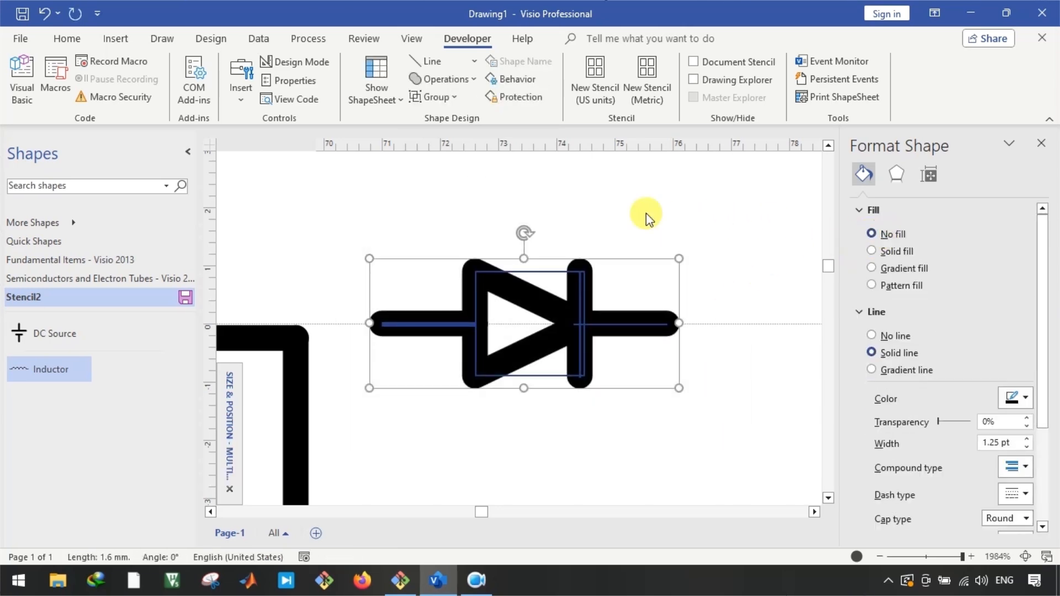
left_click(441, 79)
left_click(456, 214)
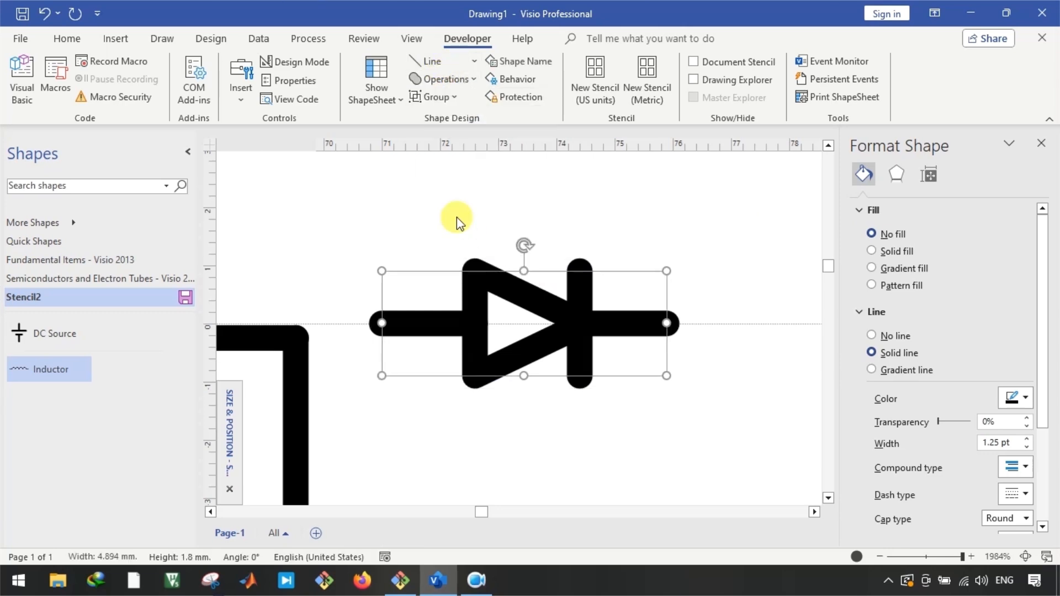
Try a solid black fill on the joined diode and return it to no fill
key("Escape")
left_click_drag(369, 242, 740, 428)
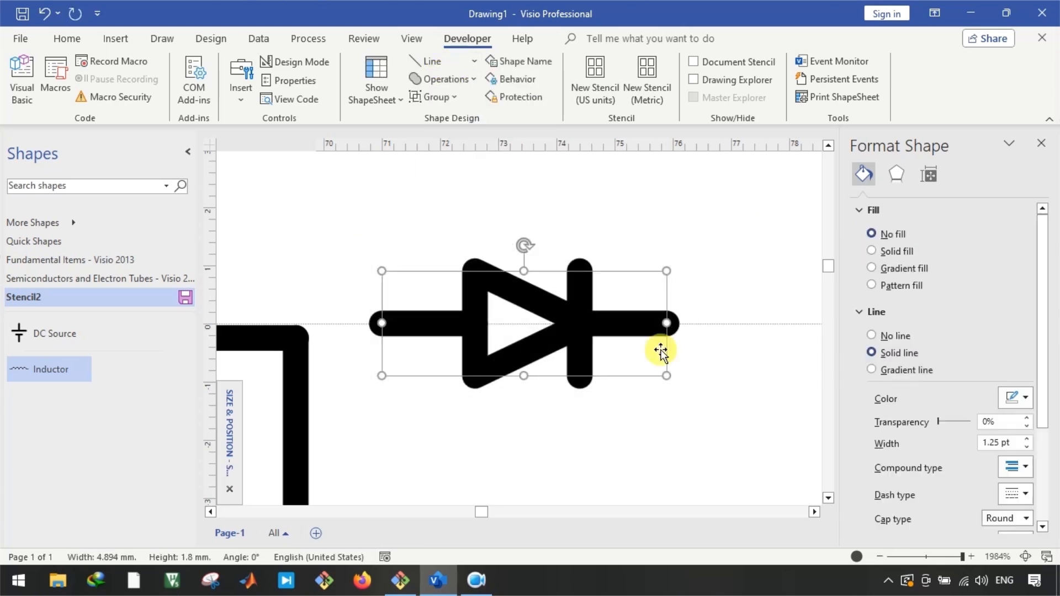
left_click(894, 251)
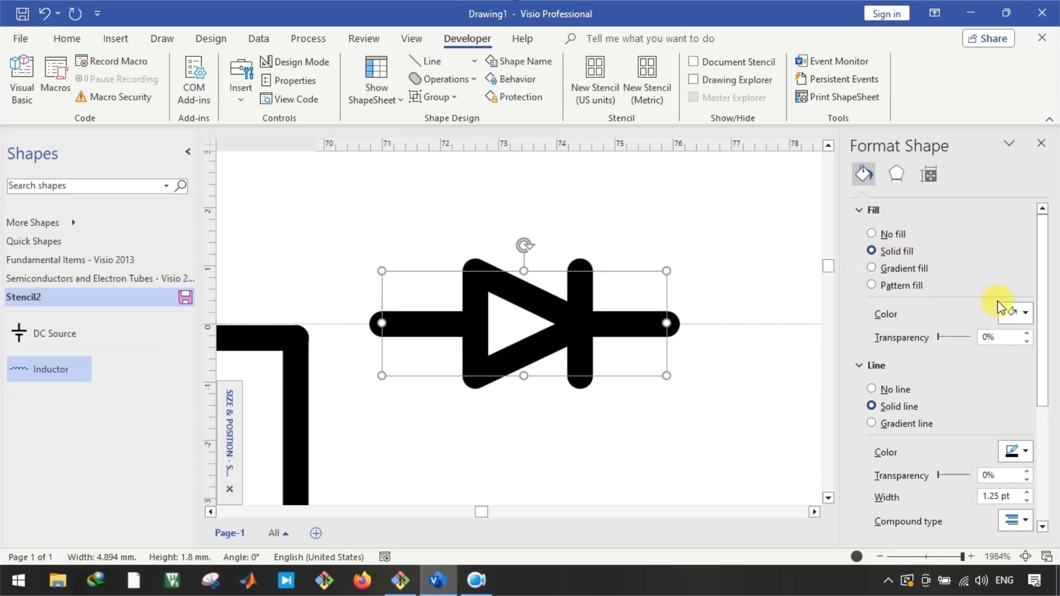
left_click(1014, 314)
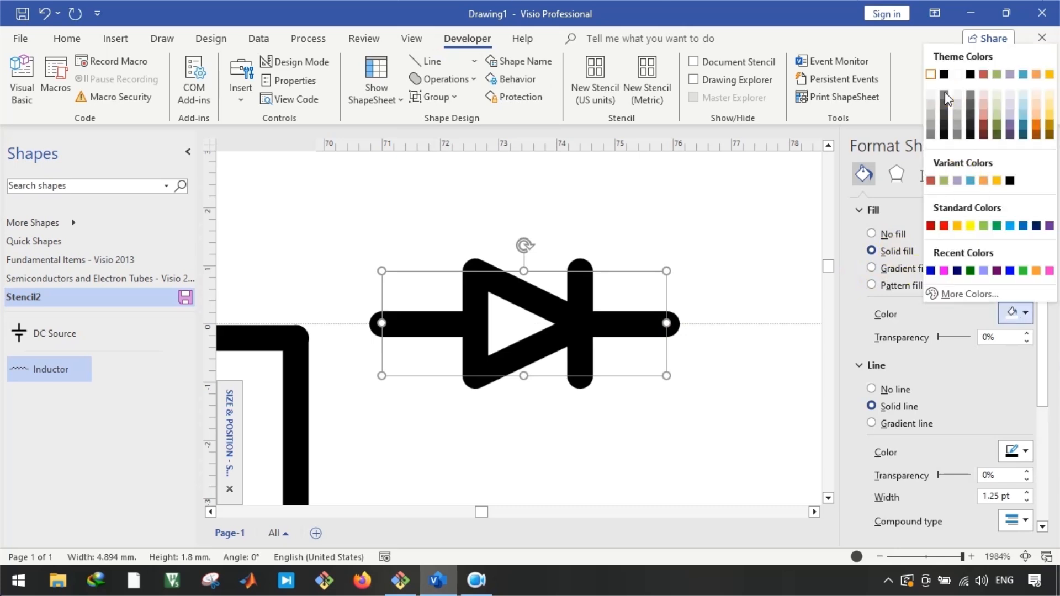
left_click(944, 74)
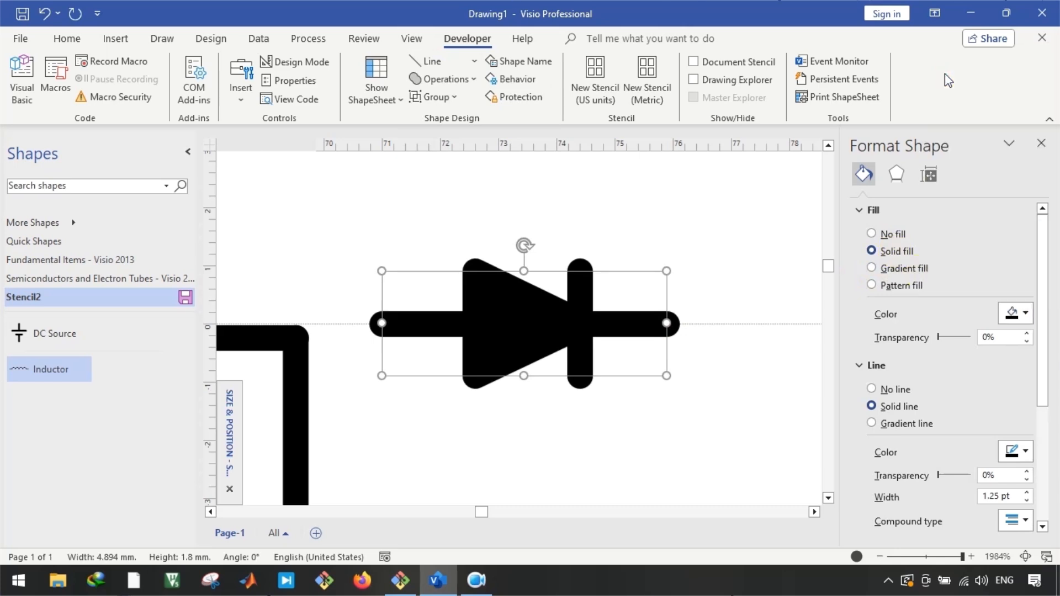
left_click(1014, 313)
left_click(868, 234)
Enlarge the joined diode symbol proportionally to about 6.5 mm wide and 2.4 mm high
left_click(666, 239)
scroll(673, 273, "down", 5, "ctrl")
scroll(635, 270, "down", 2, "ctrl")
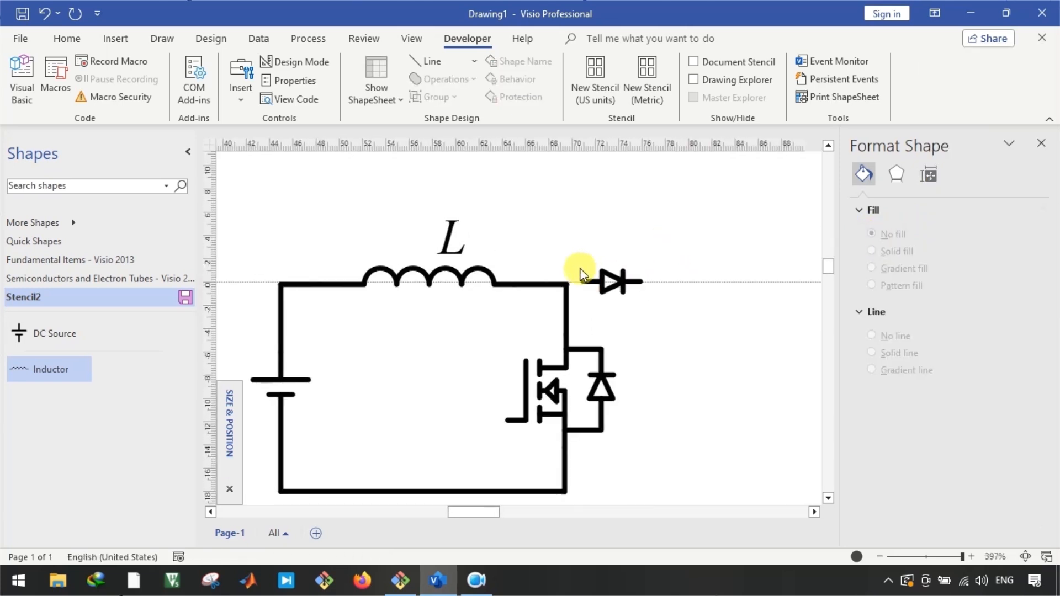
scroll(630, 289, "up", 1, "ctrl")
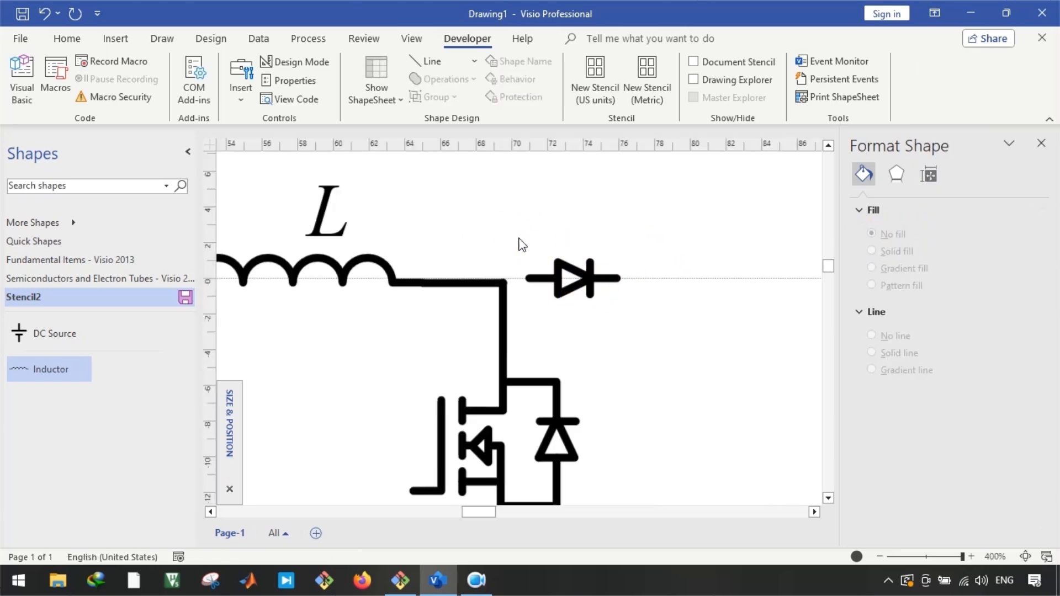
left_click(571, 282)
left_click_drag(616, 295, 646, 300)
left_click(657, 352)
scroll(656, 352, "down", 2, "ctrl")
scroll(599, 323, "up", 2, "ctrl")
left_click_drag(613, 292, 658, 288)
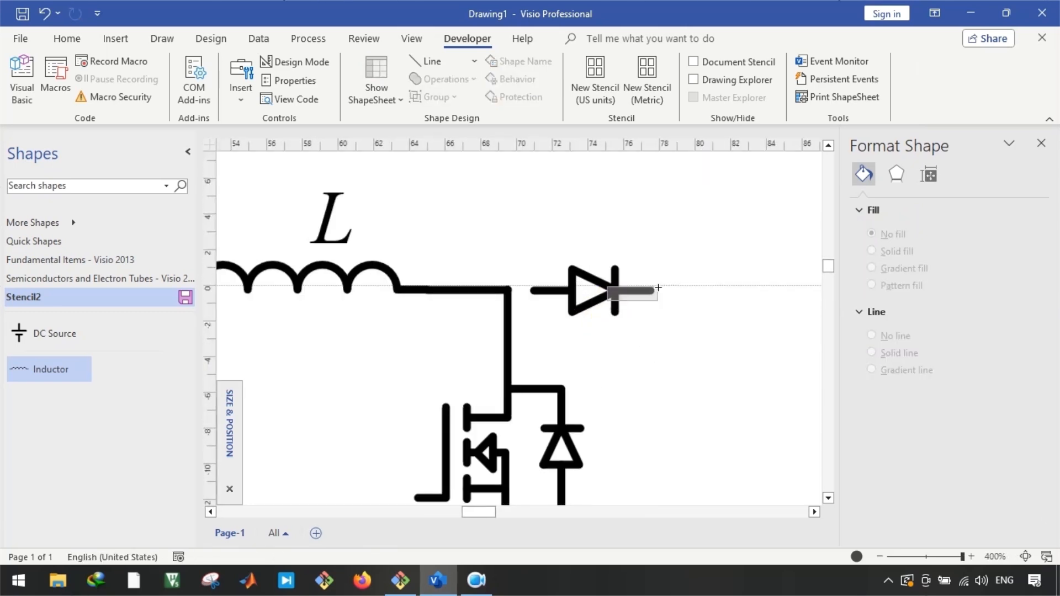
Add connection points at both lead ends of the diode symbol, and return to the Pointer Tool
left_click(594, 303)
scroll(575, 229, "up", 3, "ctrl")
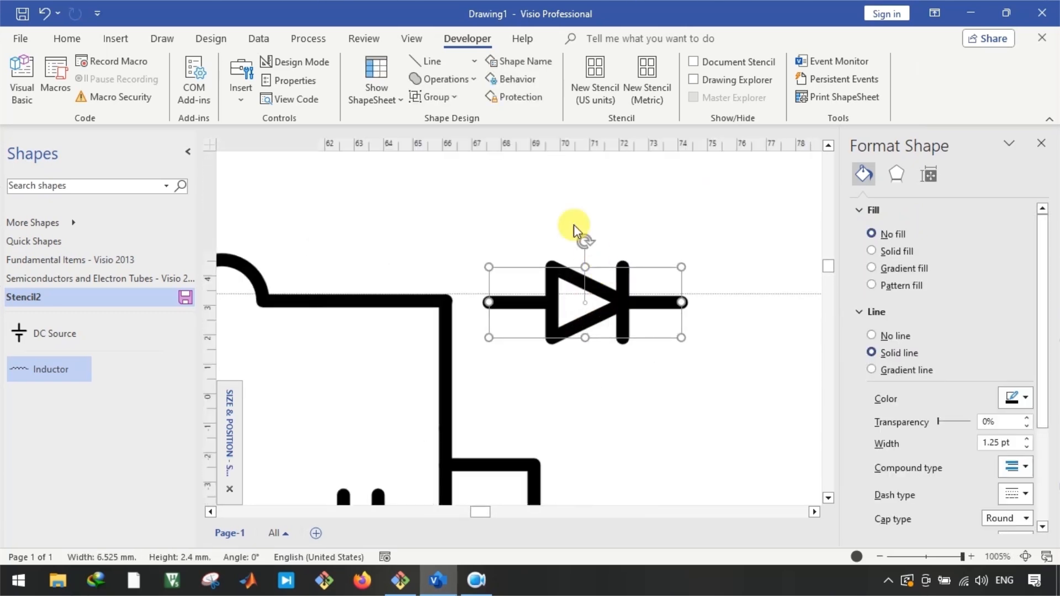
left_click(67, 38)
left_click(752, 185)
scroll(726, 241, "up", 1, "ctrl")
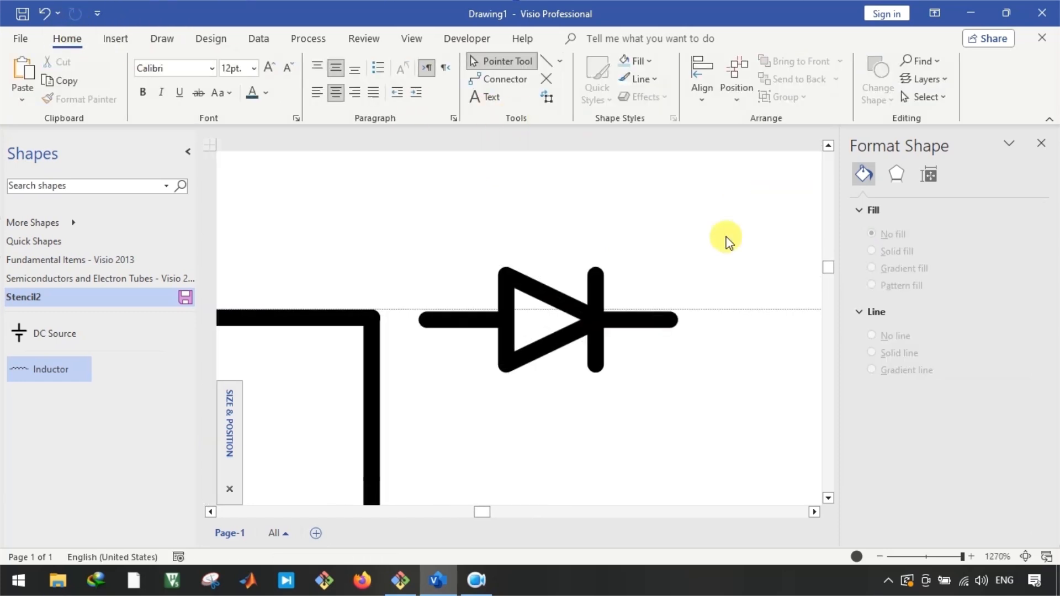
scroll(728, 241, "up", 1, "ctrl")
left_click(473, 301)
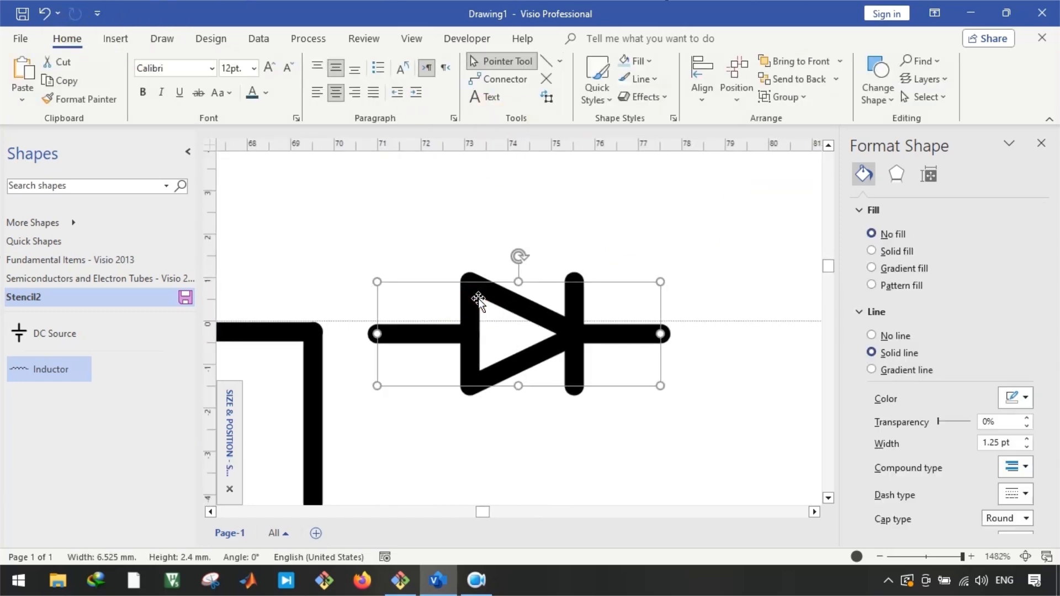
left_click(547, 79)
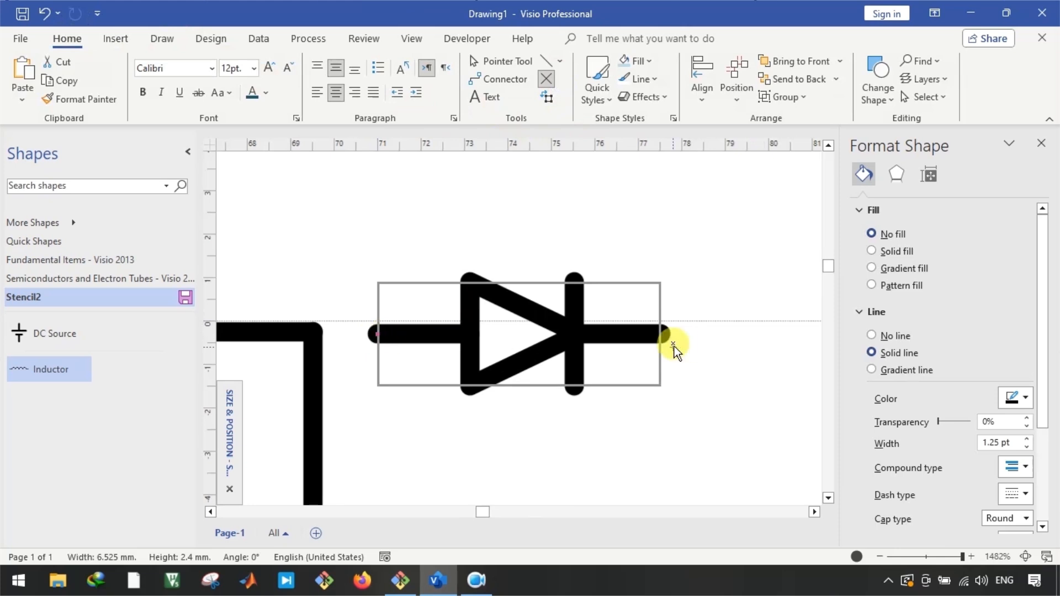
left_click(661, 336, "ctrl")
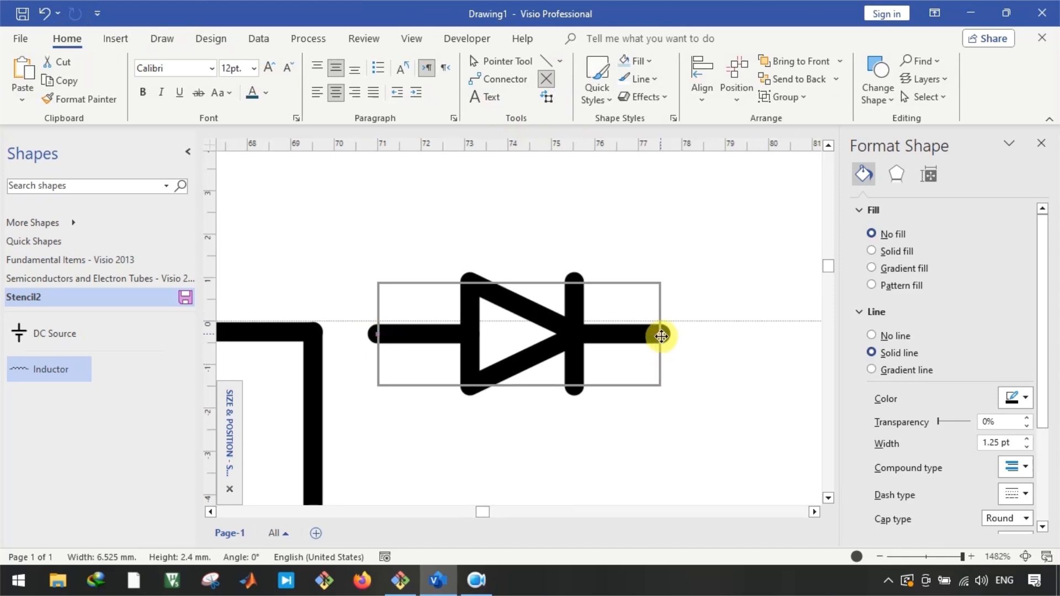
left_click(689, 393)
key("ctrl+1")
Move the diode symbol into Stencil2 as a new master
left_click(525, 350)
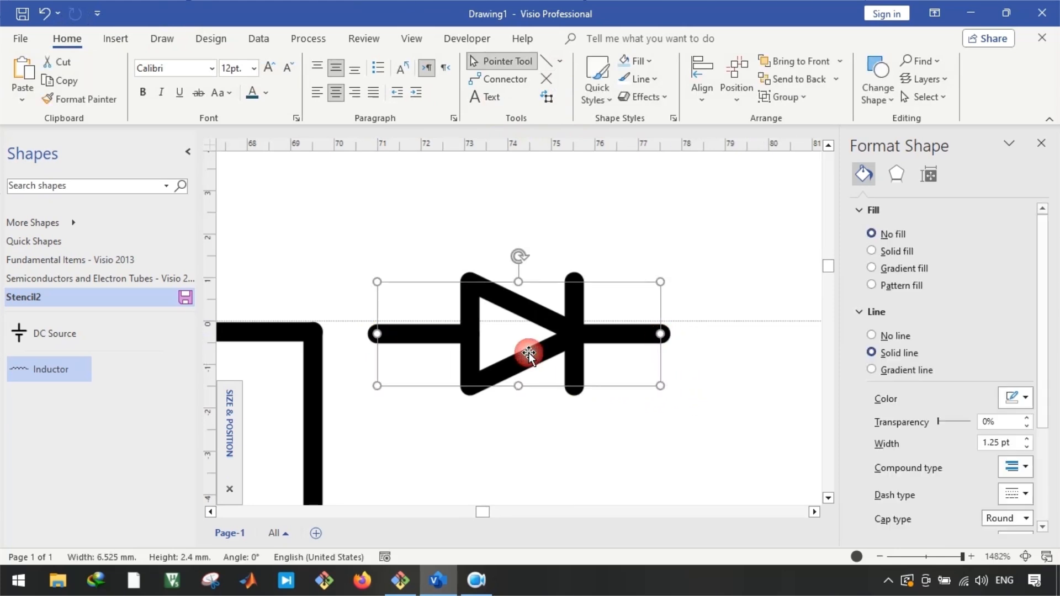
left_click_drag(97, 431, 77, 429)
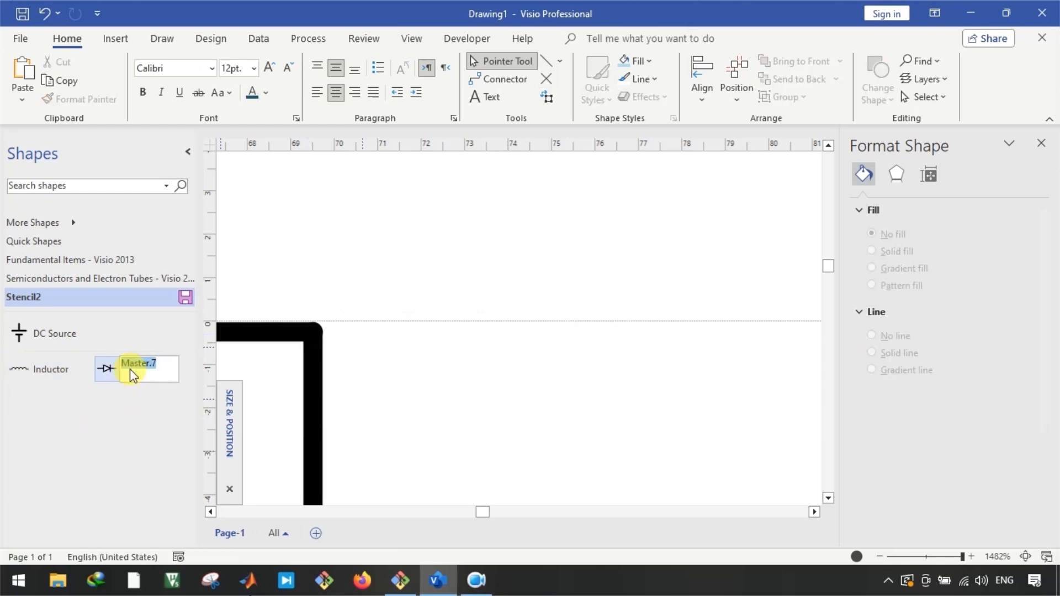
Name the new stencil master Diode
type("Diode")
left_click_drag(130, 368, 546, 300)
Add the circuit's MOSFET symbol to Stencil2 as a new master named Mosfet
scroll(573, 410, "down", 5)
scroll(569, 401, "down", 2)
left_click(453, 348)
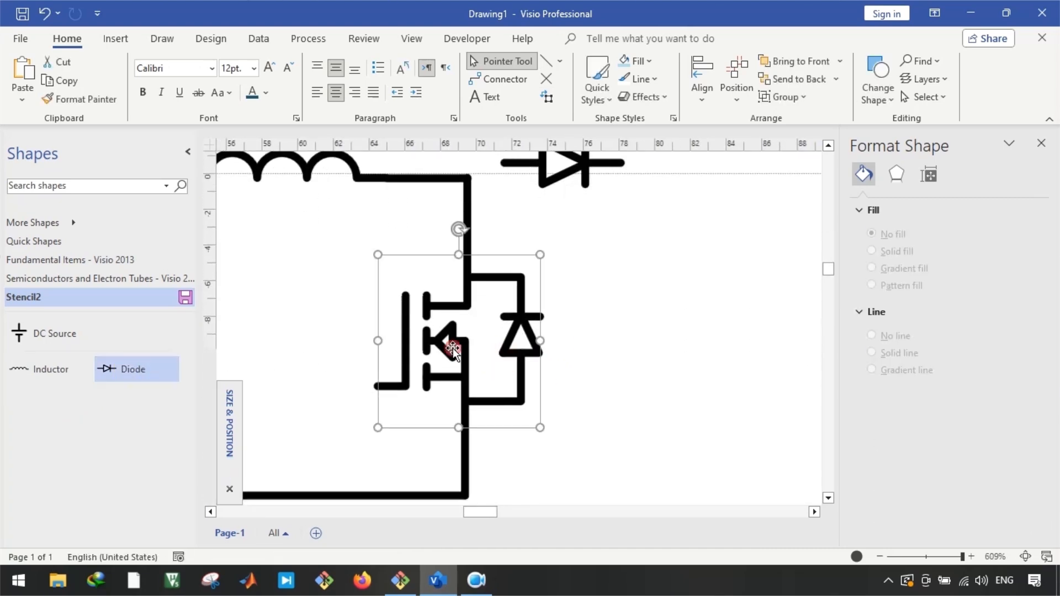
left_click_drag(456, 345, 87, 439)
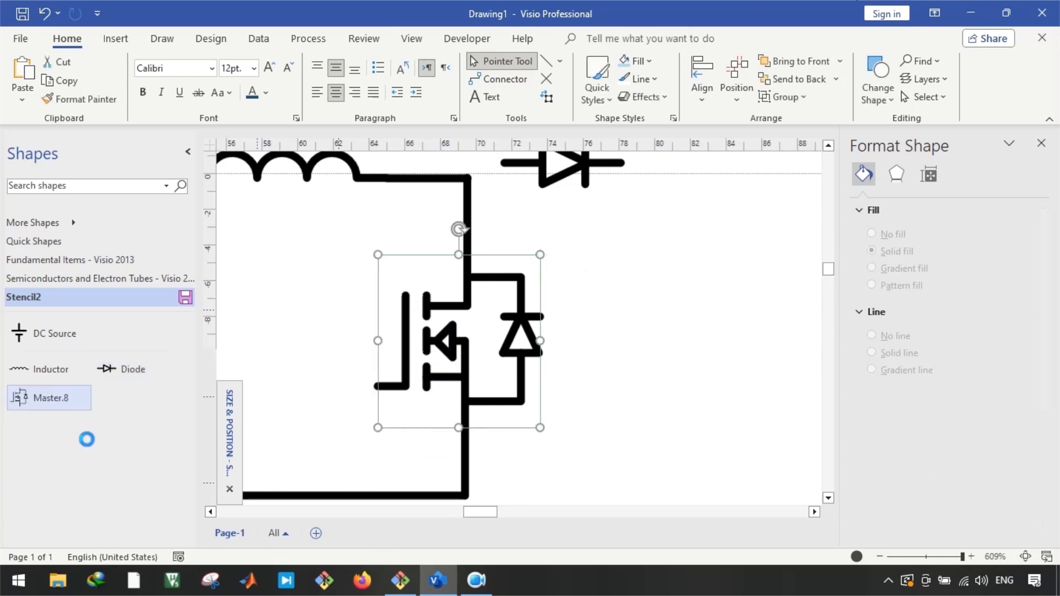
left_click(57, 421)
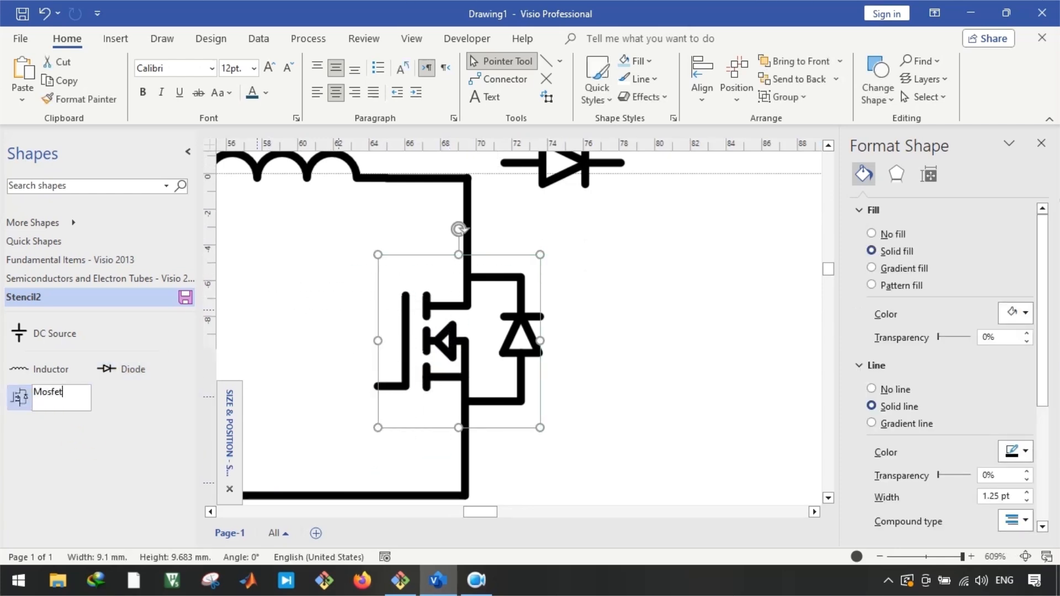
left_click(55, 416)
left_click(607, 288)
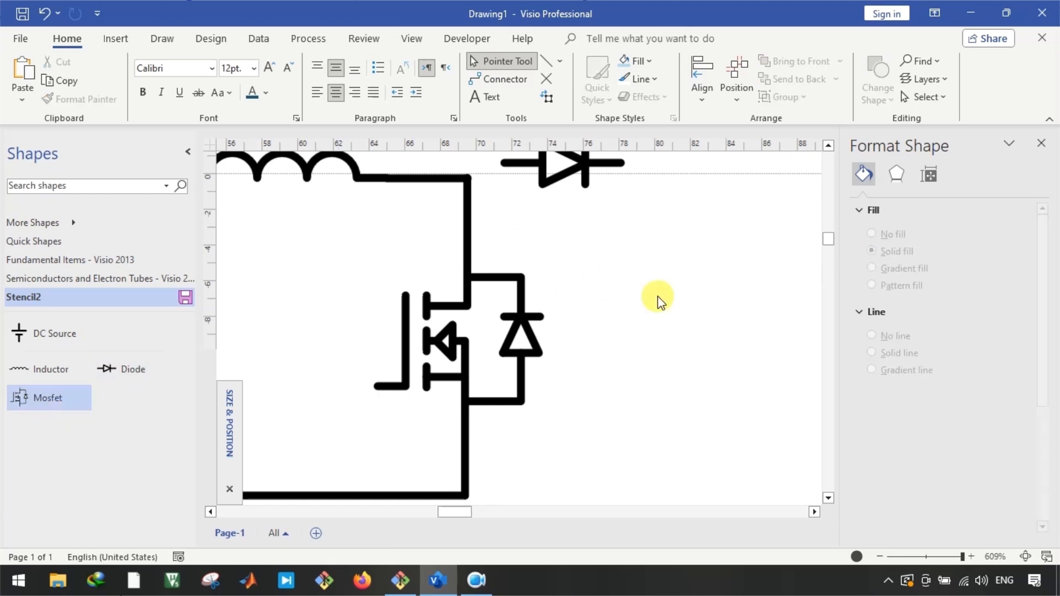
Try to position the diode symbol against the horizontal guide, beside the top wire of the circuit
scroll(656, 295, "down", 3)
scroll(620, 265, "up", 3)
scroll(637, 230, "up", 1)
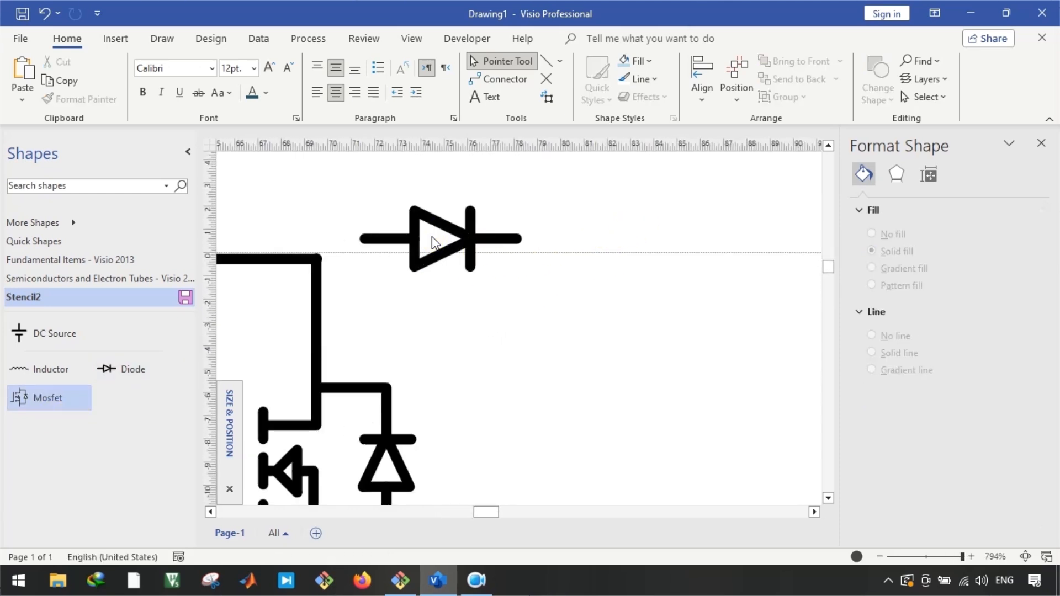
left_click(432, 236)
left_click_drag(441, 210, 499, 273)
key("ctrl+z")
left_click(453, 242)
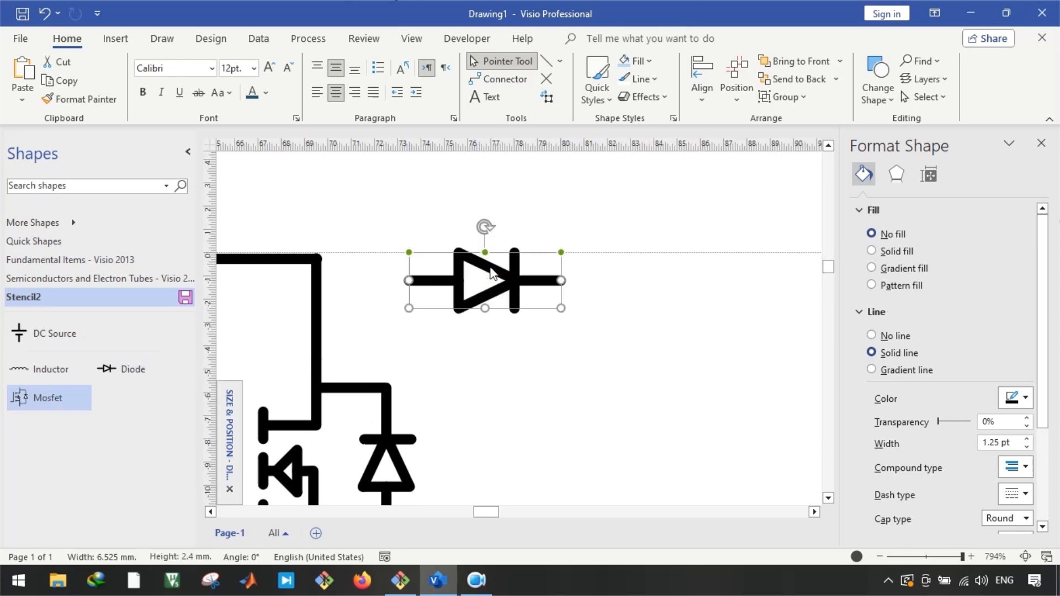
Delete the horizontal guide running along the top of the diode symbol
scroll(351, 256, "up", 1)
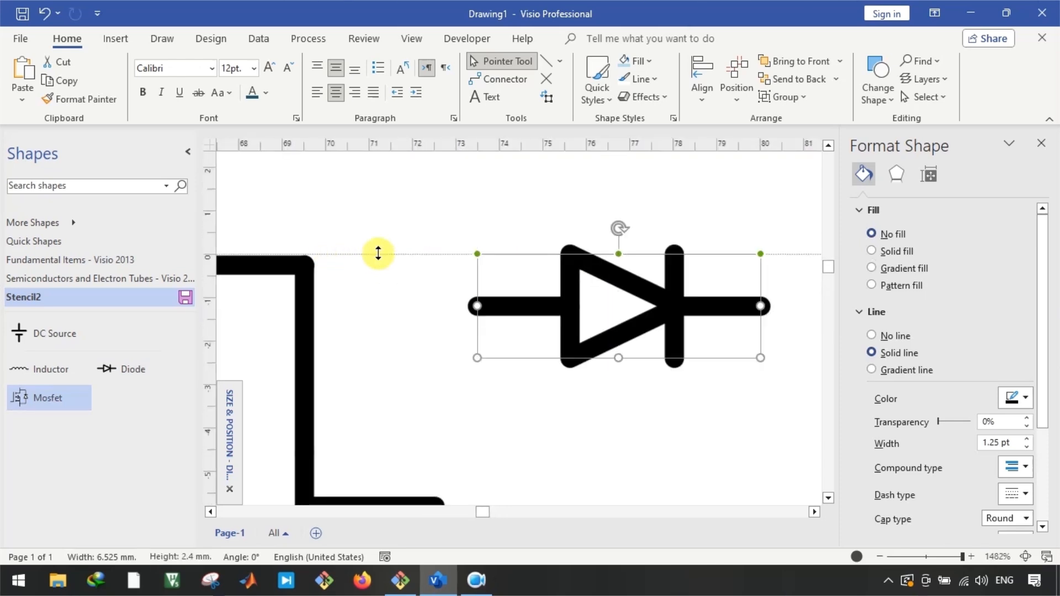
scroll(372, 262, "right", 3)
scroll(592, 253, "left", 3)
left_click(404, 282)
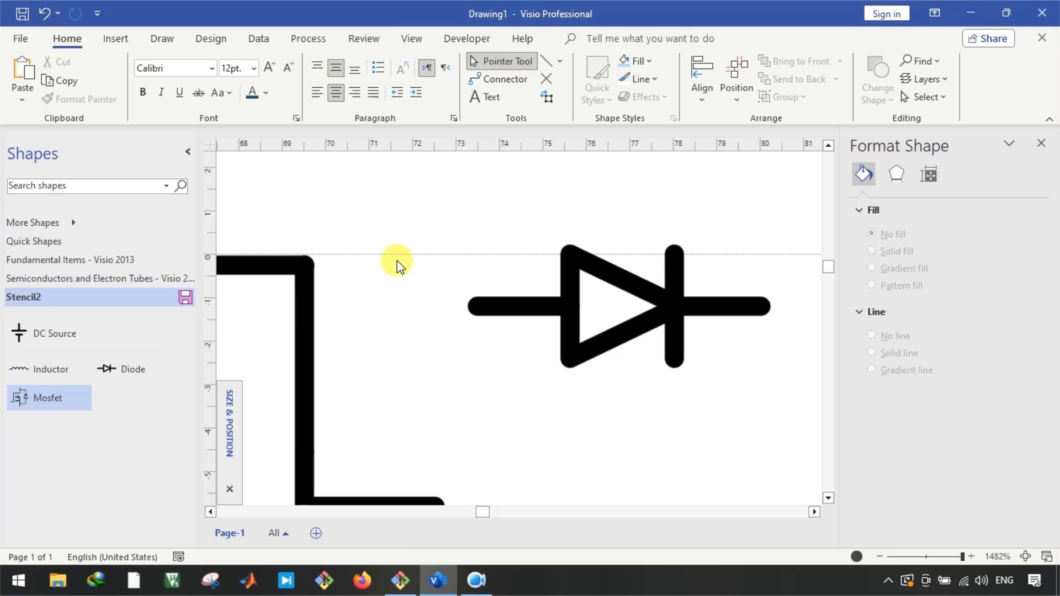
left_click(398, 253)
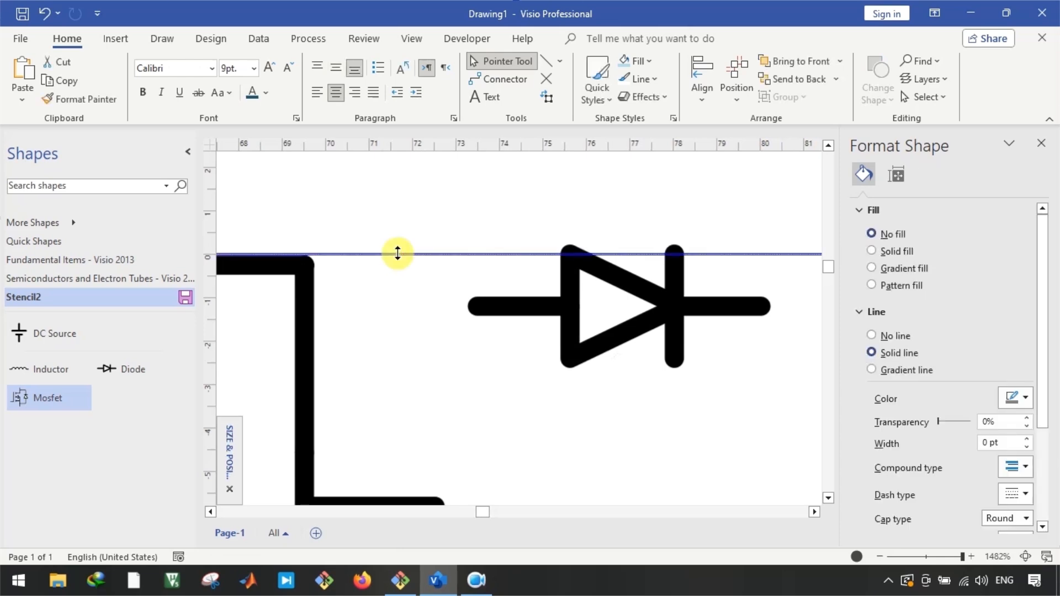
key("Delete")
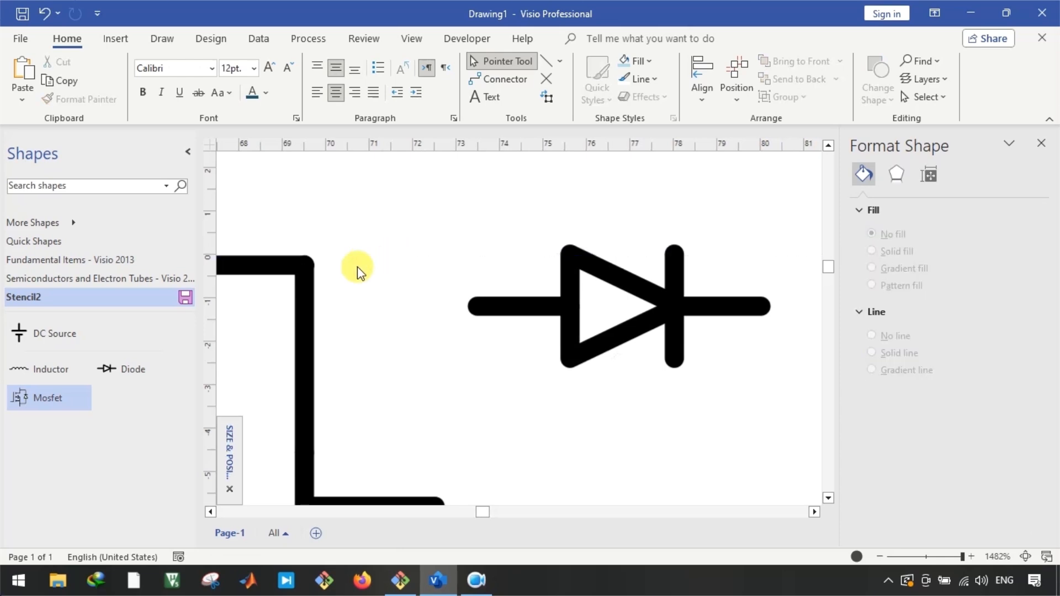
Copy the top horizontal wire onward from the MOSFET branch corner and attach the diode's input lead to its free end
left_click(253, 267)
left_click_drag(253, 267, 500, 227)
left_click_drag(351, 219, 301, 266)
left_click_drag(547, 219, 515, 265)
left_click_drag(504, 314, 545, 270)
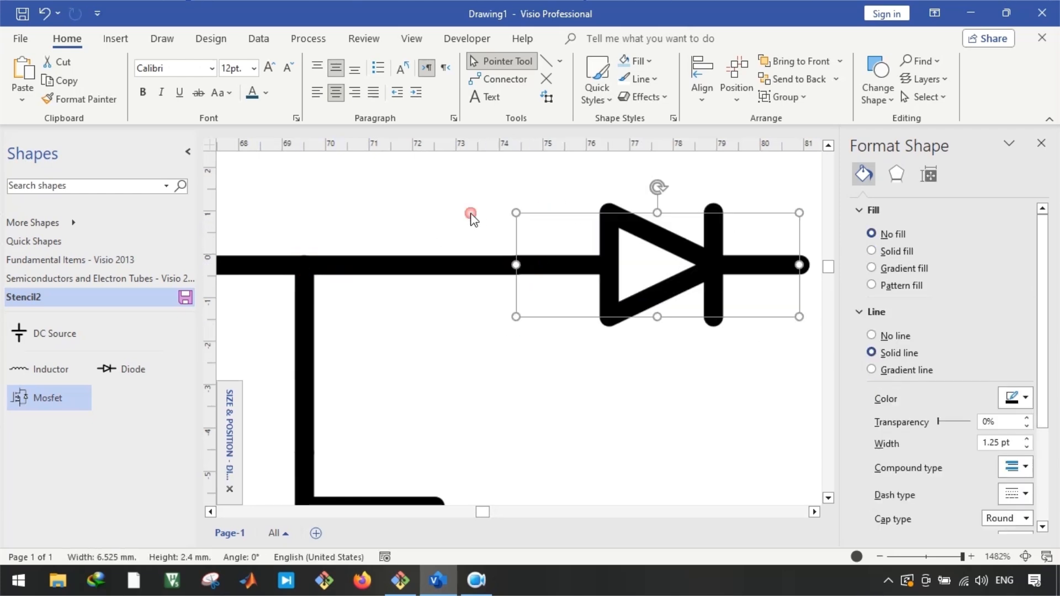
Try to place the connecting wire at the diode's output lead, and undo the move
scroll(480, 251, "down", 5)
left_click_drag(465, 259, 585, 255)
left_click(489, 276)
key("ctrl+z")
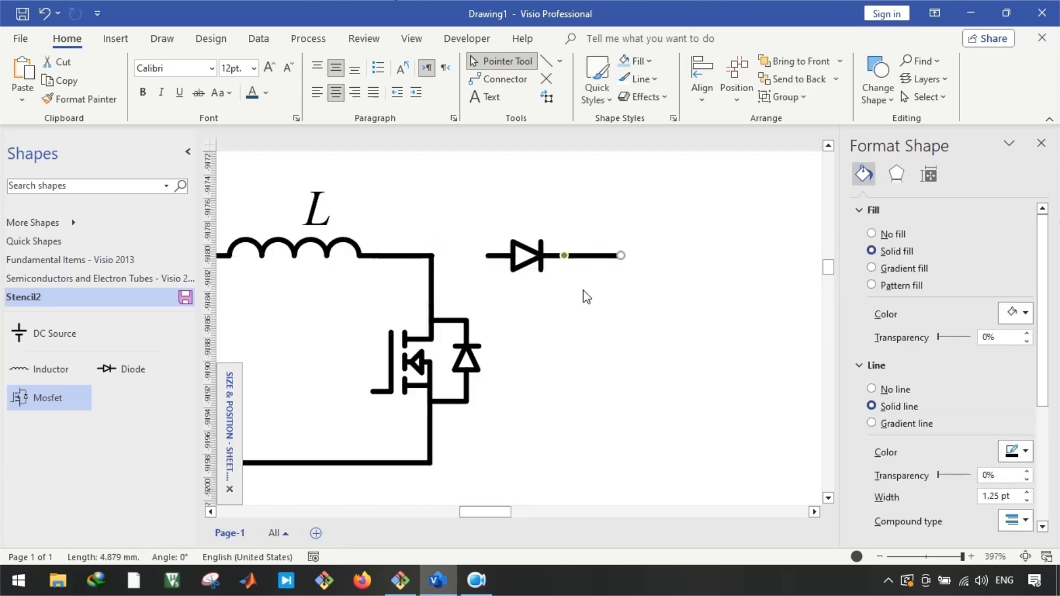
left_click(512, 285)
key("ctrl+z")
Place a copy of the connecting wire at the diode's output lead
left_click_drag(449, 255, 587, 257)
left_click(556, 307)
scroll(566, 319, "right", 2)
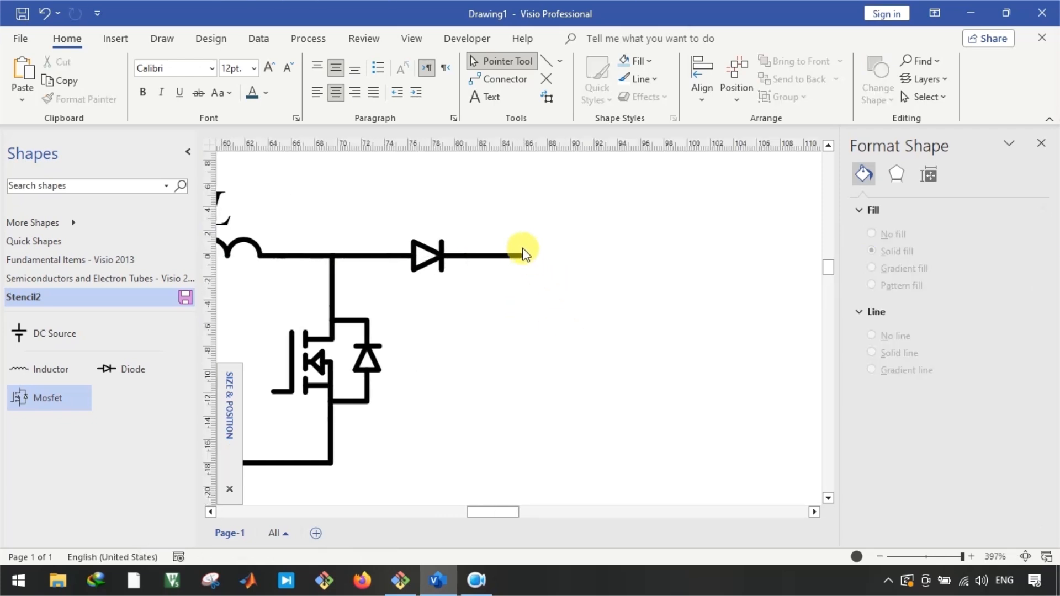
Run a vertical wire down from the output wire's end and place two short vertical segments about 1.8 mm long below it
scroll(522, 255, "up", 2)
scroll(441, 309, "left", 4)
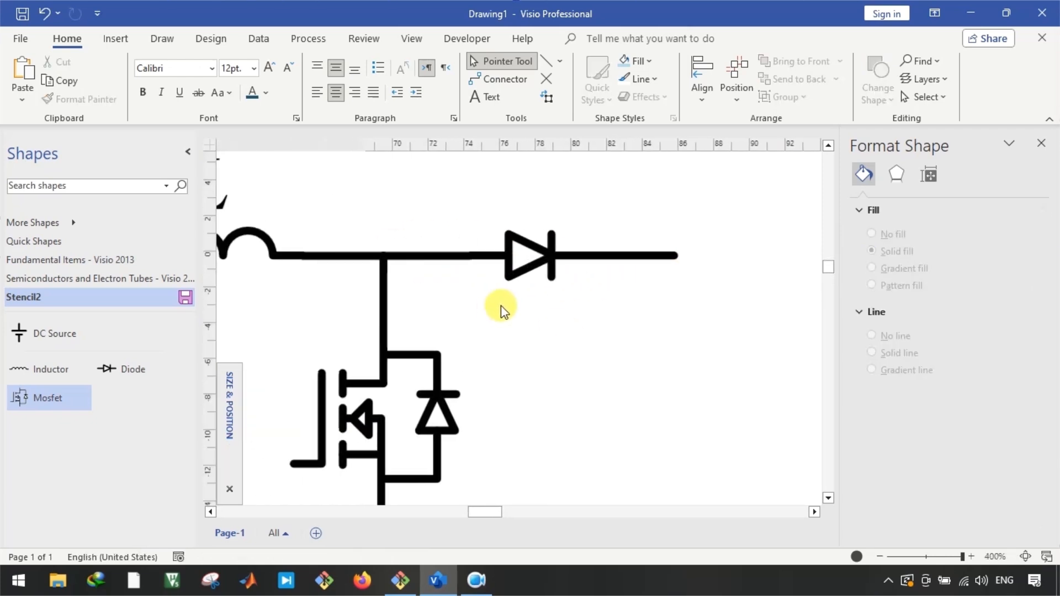
scroll(503, 309, "down", 2)
scroll(614, 293, "up", 2)
scroll(542, 274, "up", 2)
mouse_move(533, 274)
left_mouse_down()
mouse_move(514, 270)
mouse_move(512, 311)
mouse_move(491, 294)
mouse_move(539, 263)
left_mouse_up()
left_click_drag(555, 311, 534, 329)
left_click_drag(575, 367, 575, 384)
scroll(562, 326, "down", 3)
scroll(587, 271, "up", 1)
left_click_drag(573, 257, 522, 253)
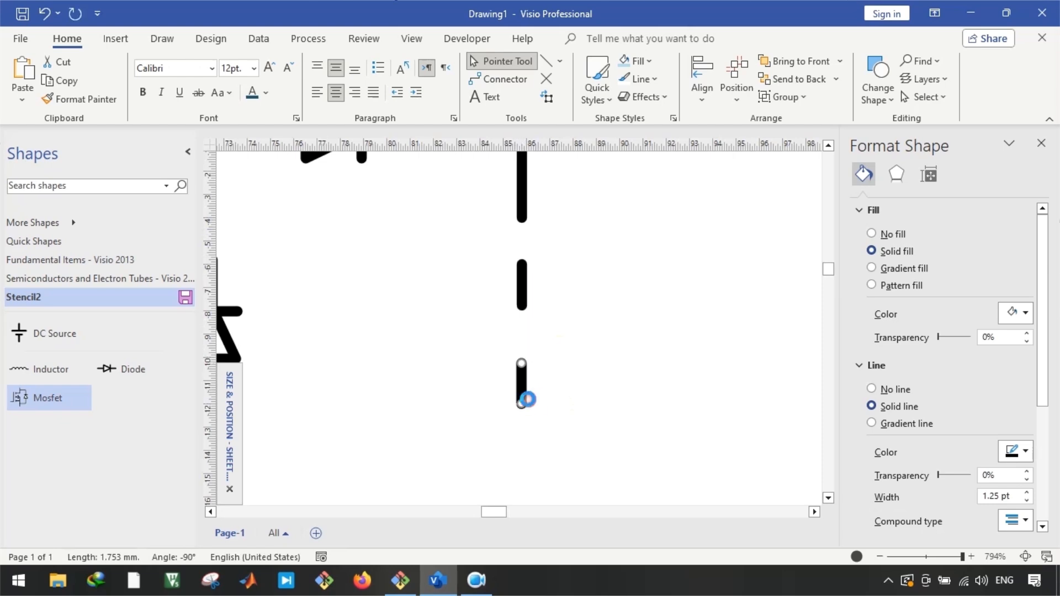
Turn the lower short segment into a horizontal capacitor plate about 3.3 mm long at the foot of the upper segment
scroll(521, 363, "up", 2)
left_click_drag(521, 404, 598, 260)
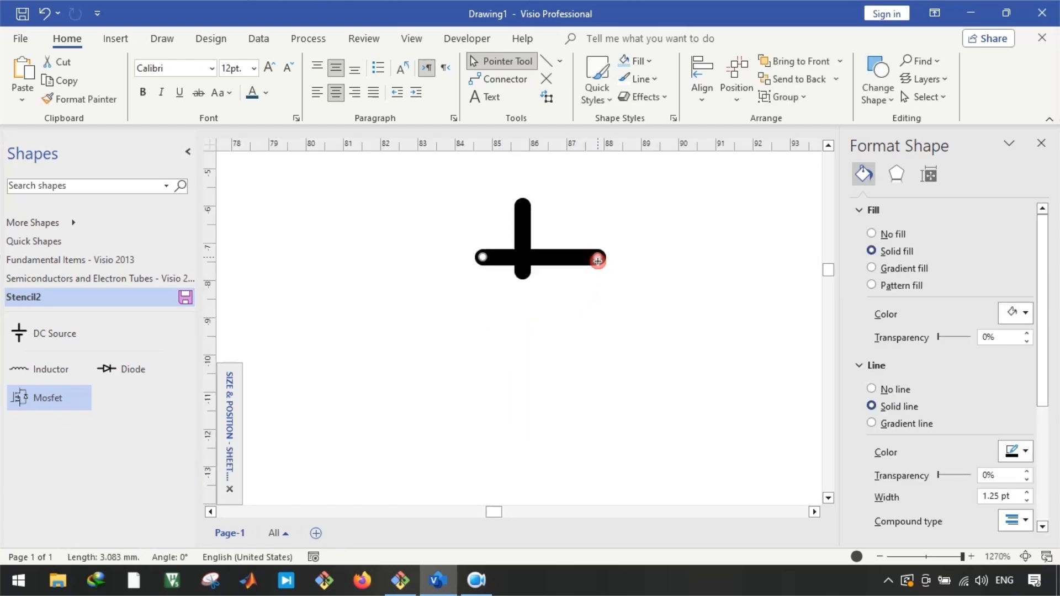
left_click_drag(482, 257, 436, 257)
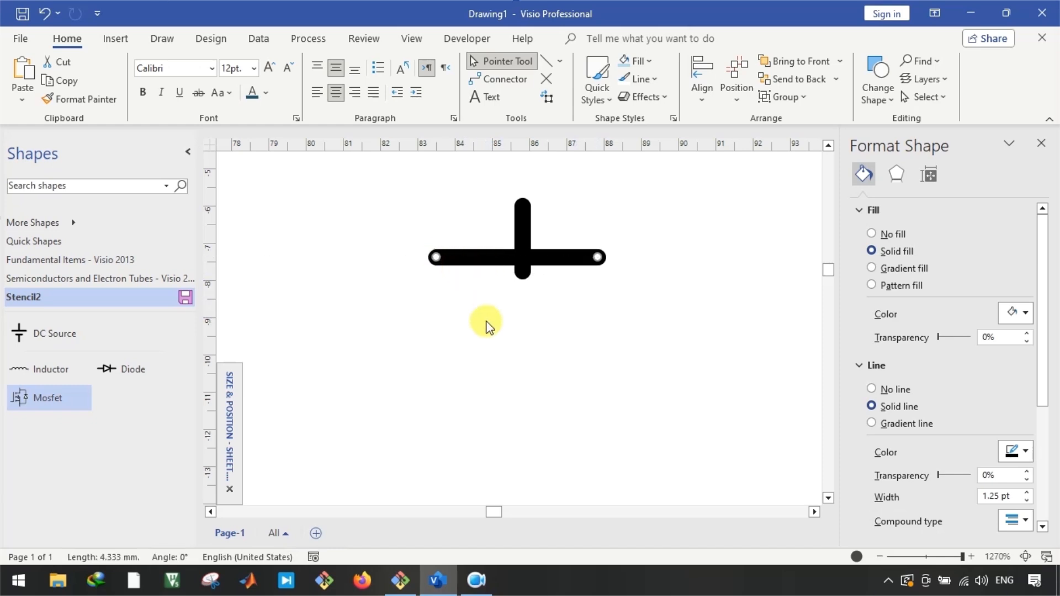
scroll(482, 308, "down", 3)
scroll(485, 309, "up", 3)
left_click_drag(450, 299, 488, 315)
Align the horizontal capacitor plate and its vertical lead by their centers
left_click(513, 276)
left_click(539, 310, "shift")
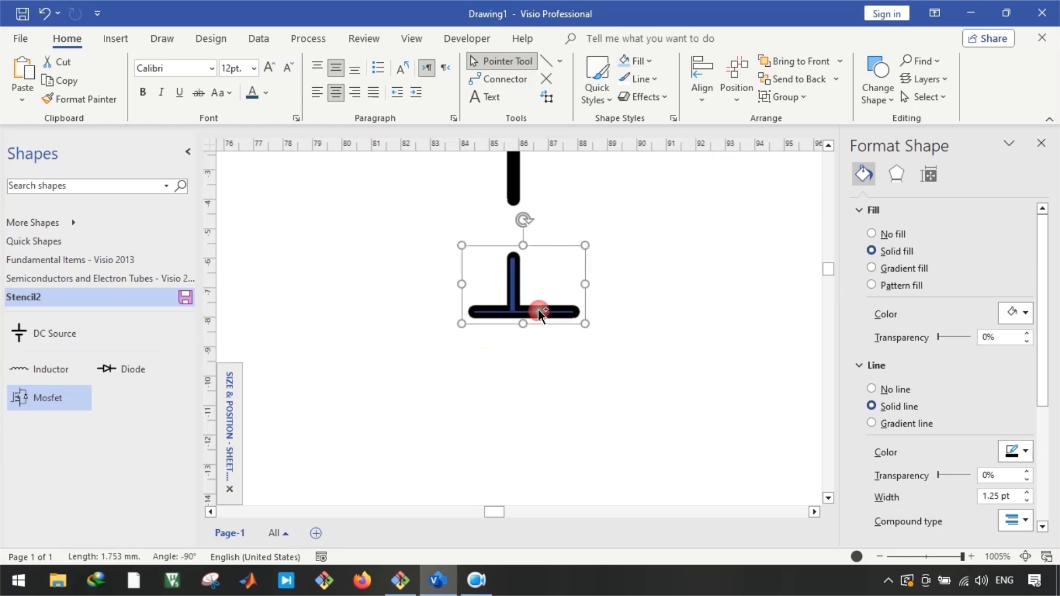
left_click(694, 83)
left_click(712, 191)
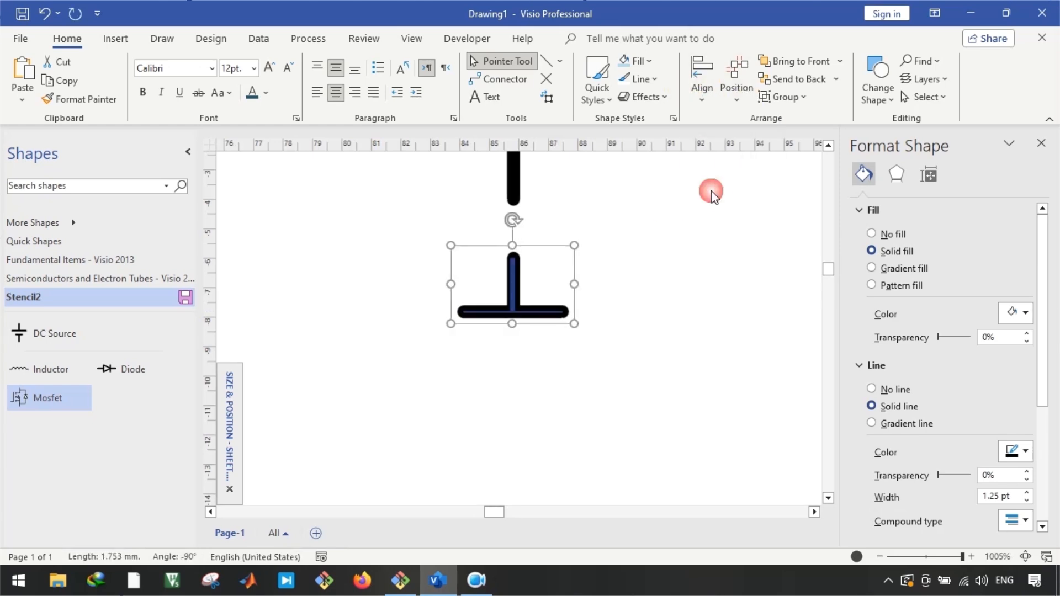
left_click(643, 260)
Draw a circle about 5 mm in diameter with the Ellipse tool and move it beneath the capacitor plate
scroll(546, 314, "up", 2)
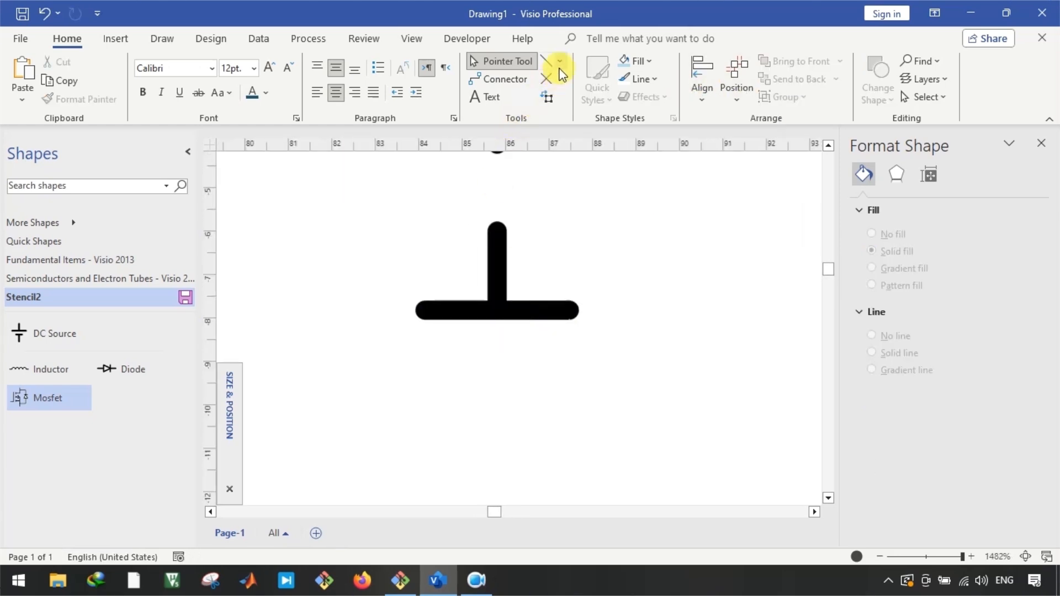
left_click(560, 63)
left_click(571, 104)
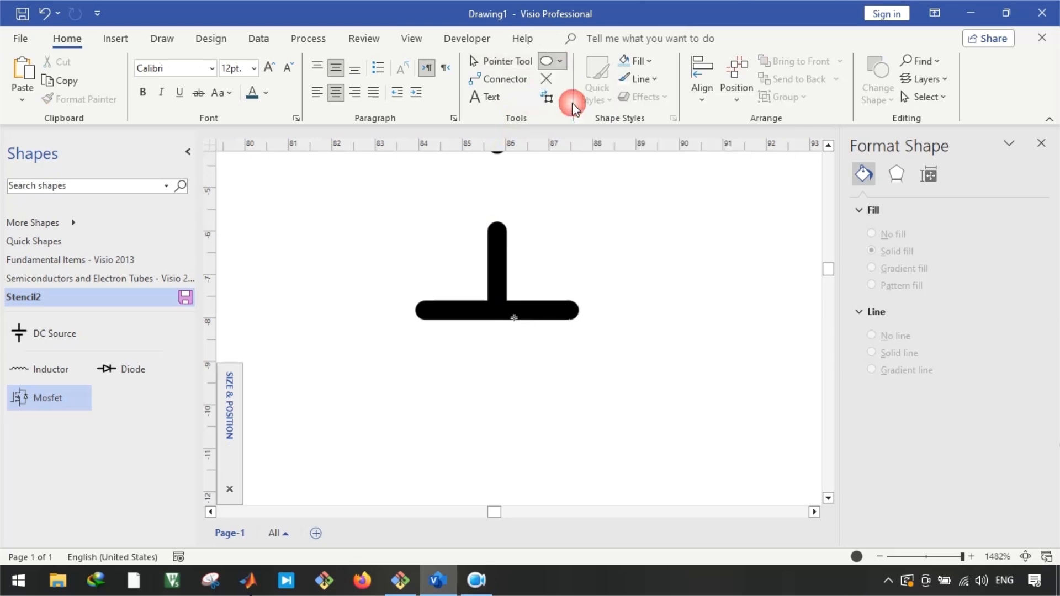
mouse_move(444, 354)
left_mouse_down()
mouse_move(594, 485)
mouse_move(664, 499)
mouse_move(655, 442)
mouse_move(677, 445)
left_mouse_up()
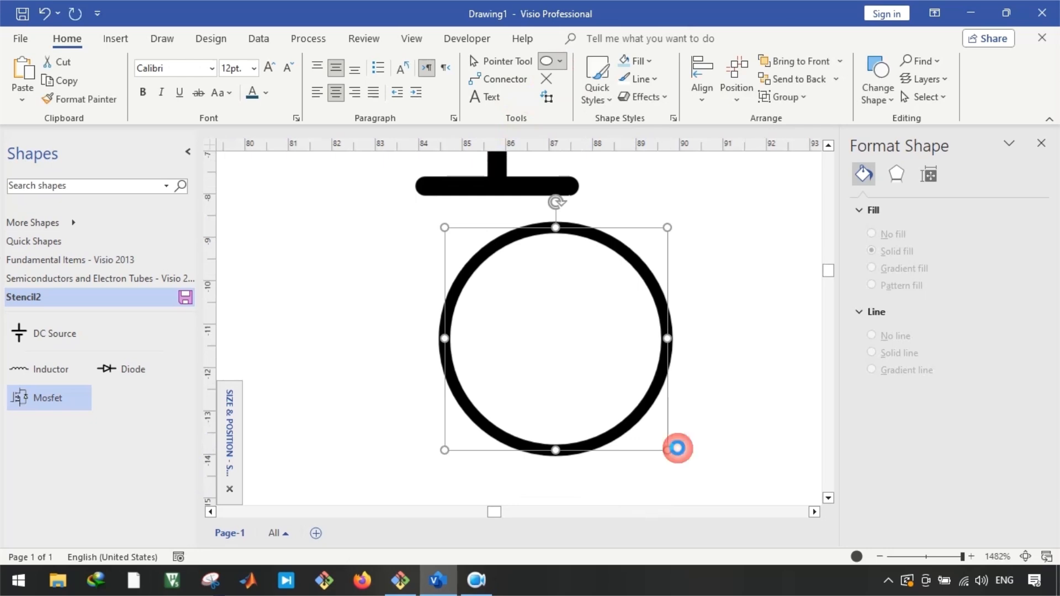
scroll(609, 367, "up", 1)
key("Escape")
left_click_drag(633, 307, 587, 305)
Copy the plate line across the upper part of the circle and stretch the copy to 8 mm
left_click(462, 236)
left_click_drag(453, 238, 365, 334)
left_click_drag(563, 334, 718, 333)
Trim the circle and the 8 mm line against each other
left_click_drag(286, 265, 821, 499)
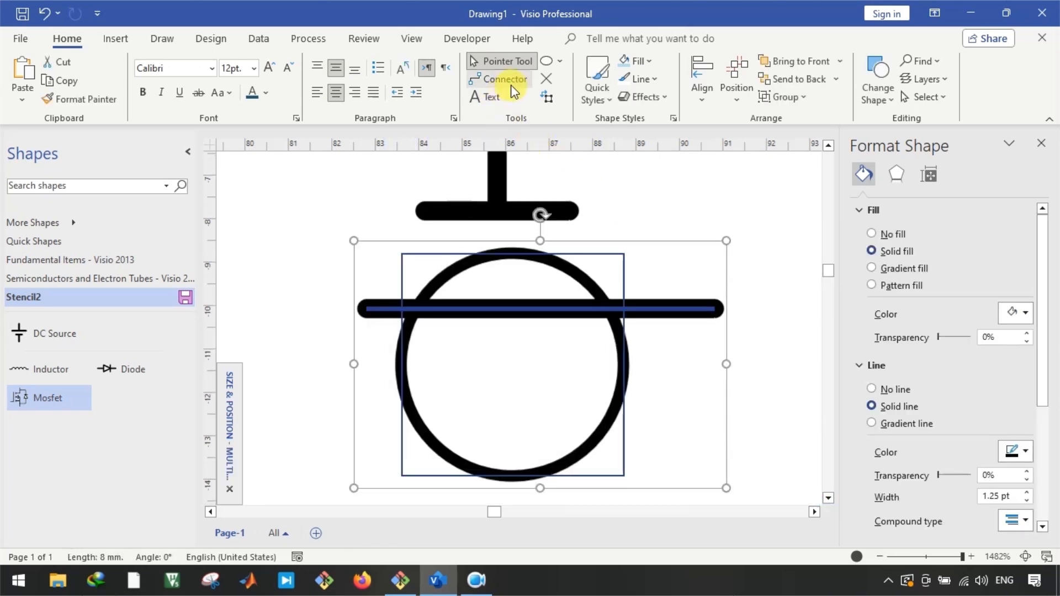
left_click(467, 38)
left_click(443, 79)
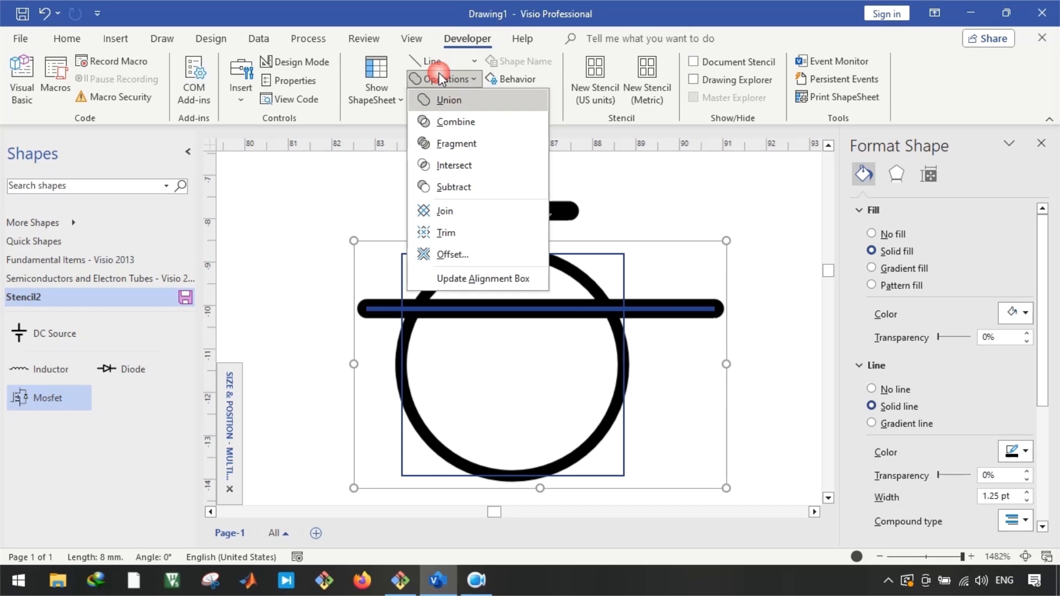
left_click(453, 217)
Delete the trimmed line pieces and the lower part of the circle, keeping only the upper arc
left_click(366, 287)
left_click(382, 305)
key("Delete")
left_click(403, 334)
key("Delete")
left_click(469, 306)
key("Delete")
left_click(668, 313)
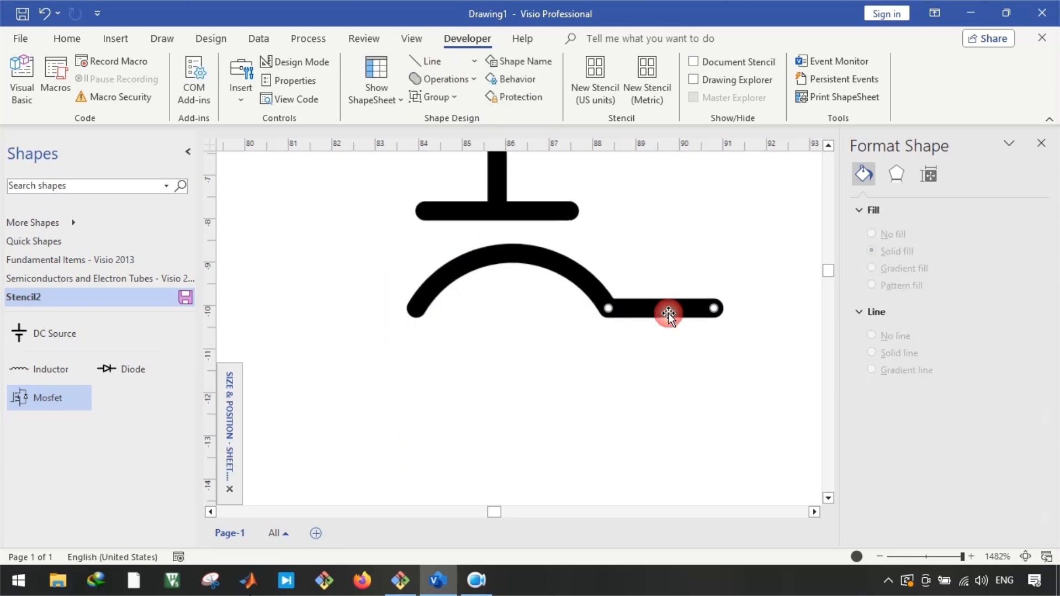
key("Delete")
Copy the capacitor's short vertical lead straight down to just below the arc
scroll(478, 268, "up", 2)
double_click(507, 266)
left_click(621, 238)
left_click_drag(496, 255, 496, 413)
Center-align the arc with the horizontal capacitor plate, using the plate as the reference shape
left_click(524, 354)
scroll(507, 331, "up", 2)
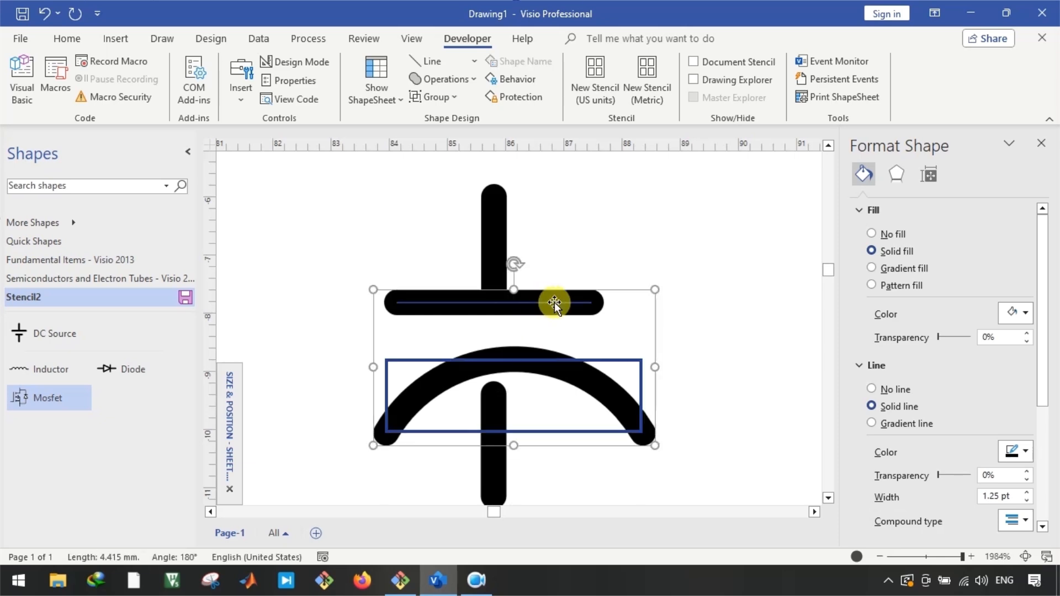
left_click(597, 208)
left_click(539, 303)
left_click(533, 354, "shift")
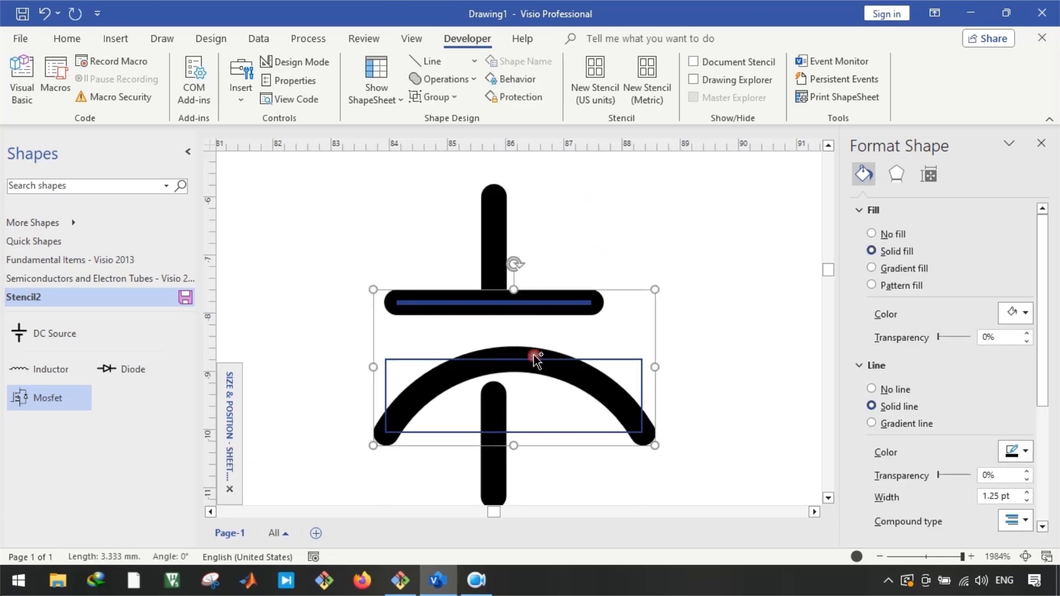
left_click(66, 38)
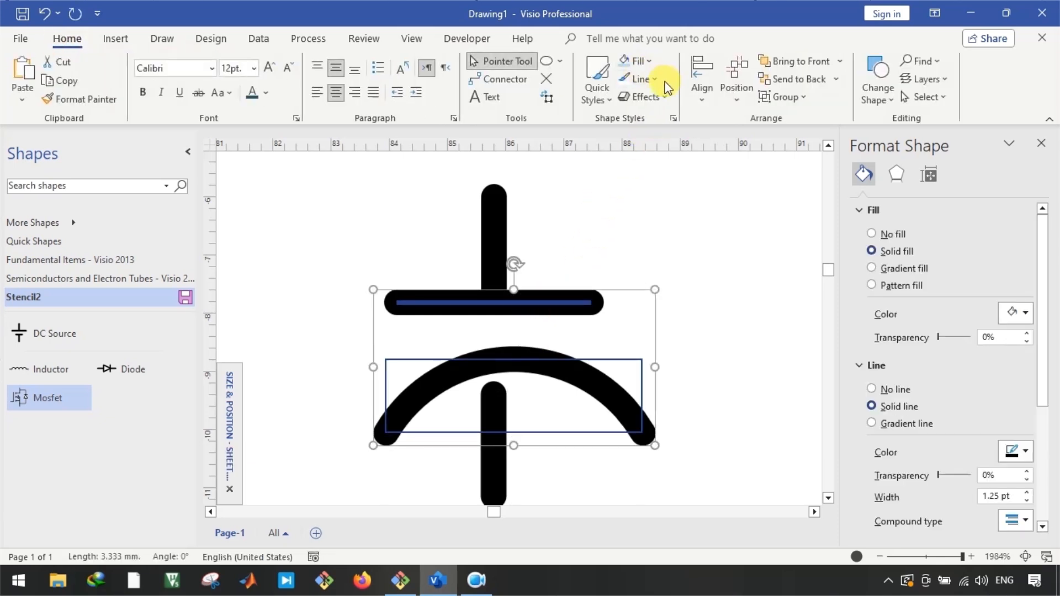
left_click(699, 91)
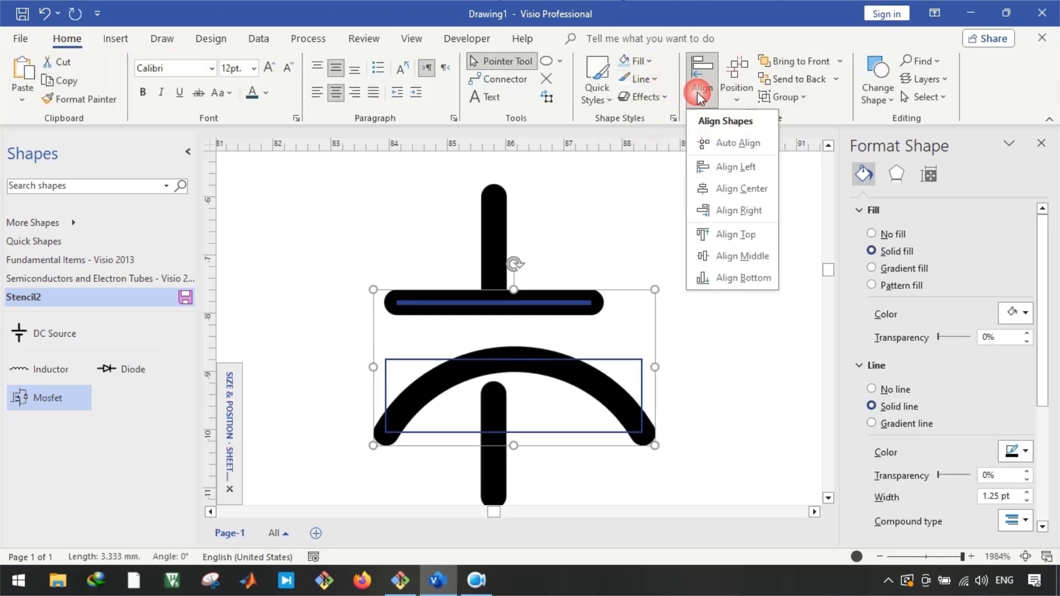
left_click(723, 188)
left_click(725, 197)
left_click(506, 373)
Flatten the arc's curvature and nudge it up until it meets the top of the lower lead
scroll(502, 361, "up", 2)
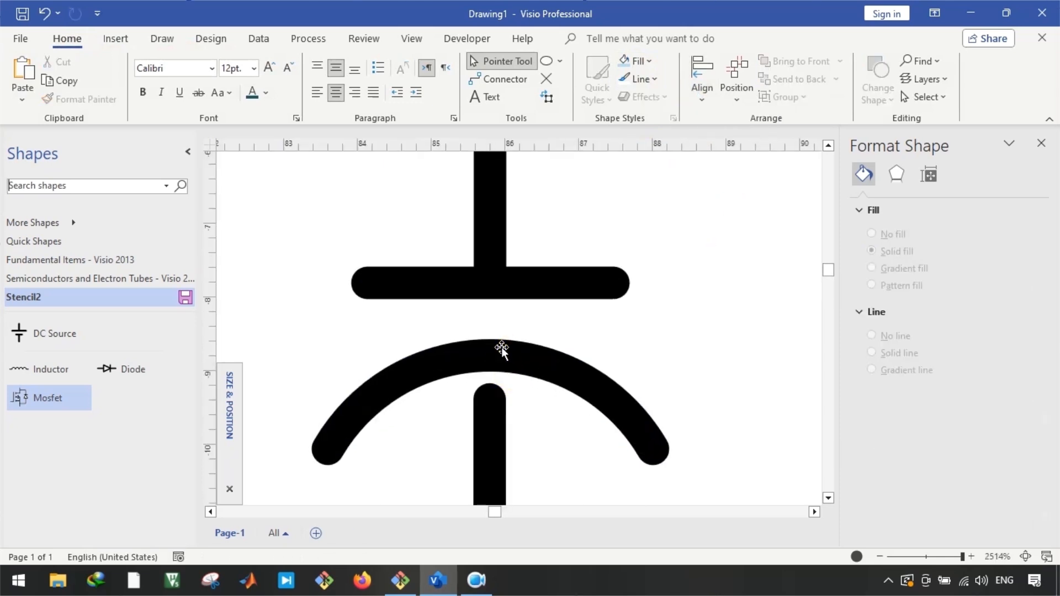
left_click_drag(489, 356, 495, 404)
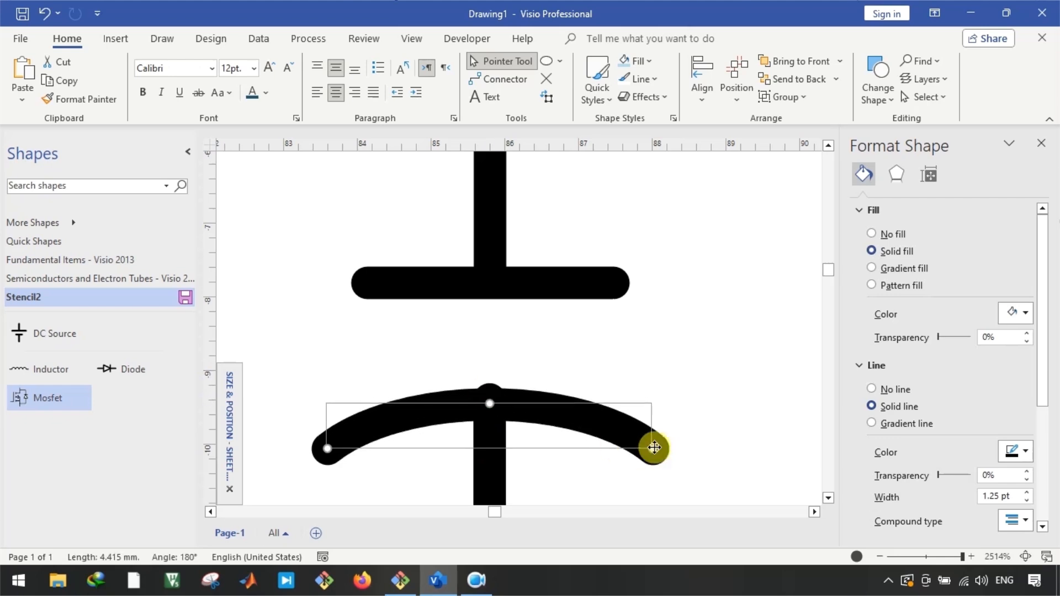
key("Up")
key("Up")
key("Up")
key("Up")
key("Up")
key("Up")
key("Up")
key("Up")
key("Down")
key("Down")
key("Down")
key("Down")
key("Down")
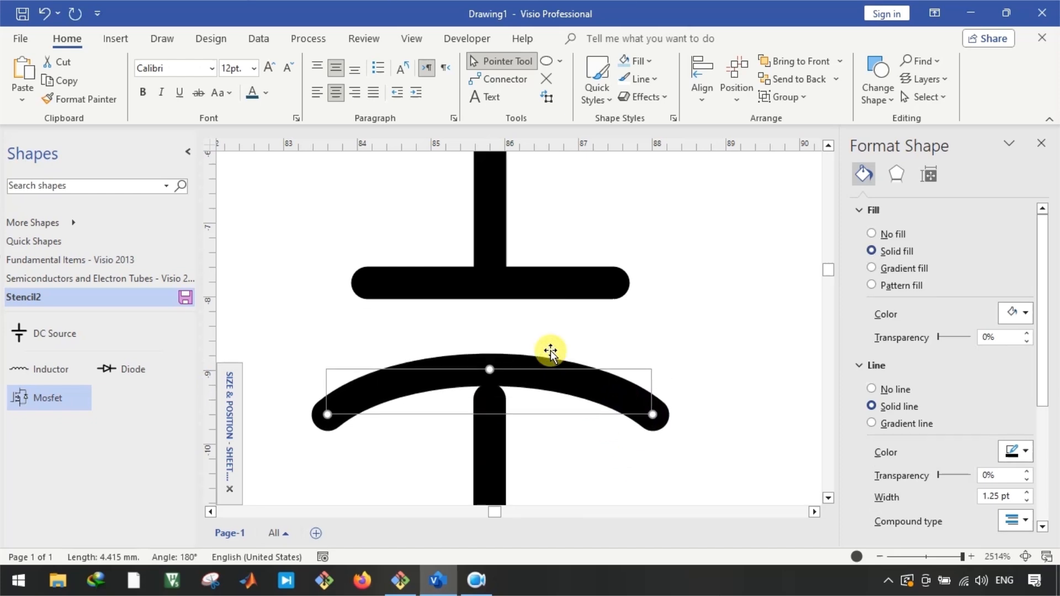
Add vertical guides at both arc ends and stretch the flat capacitor plate's two ends outward to about 4.3 mm overall
left_click(518, 276)
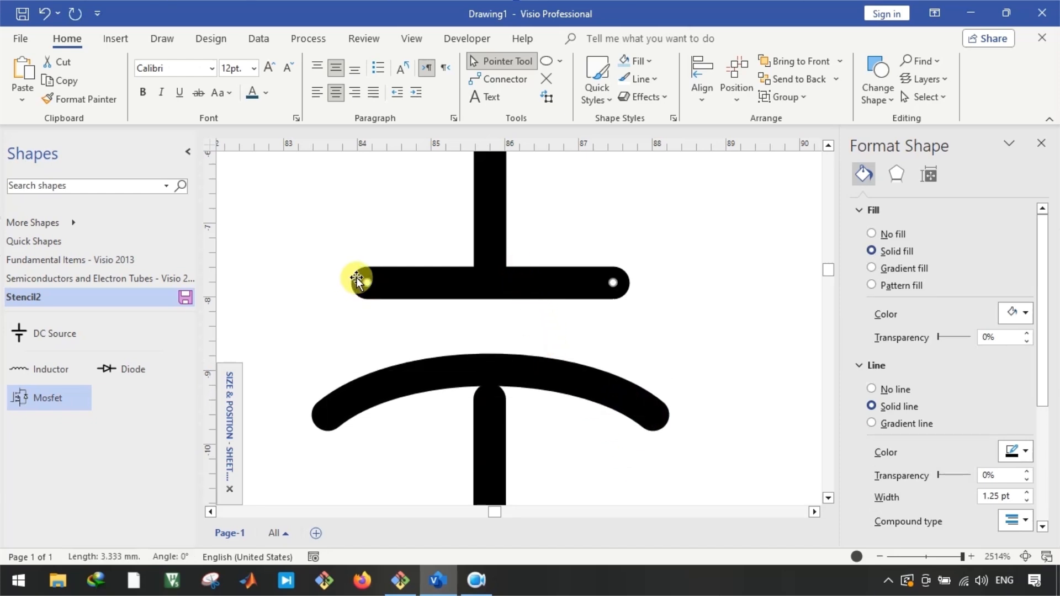
left_click_drag(366, 279, 335, 281)
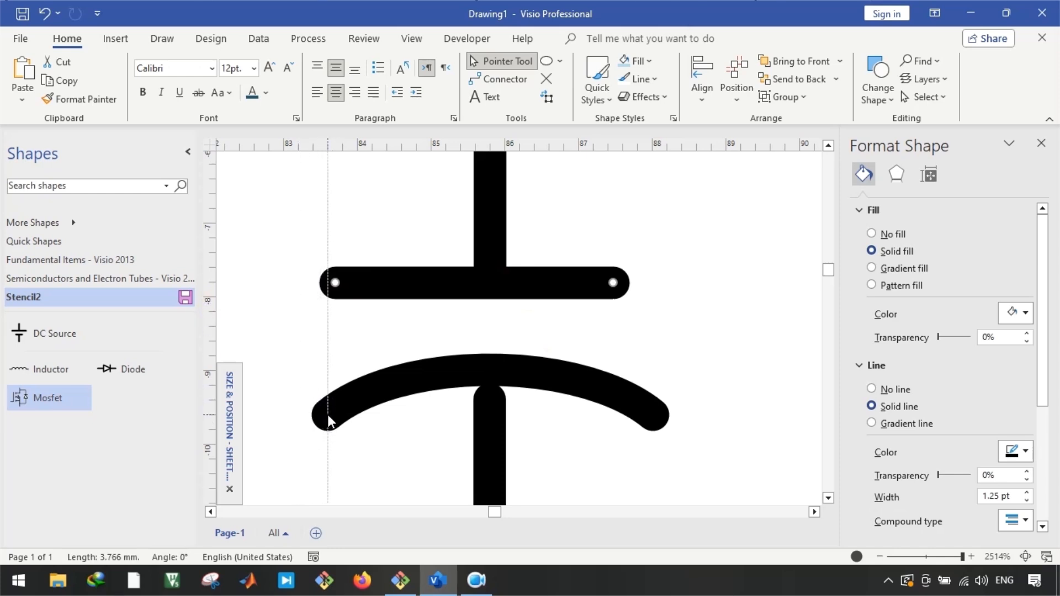
left_click_drag(328, 422, 328, 422)
left_click_drag(652, 391, 658, 422)
left_click(602, 283)
left_click_drag(614, 282, 650, 282)
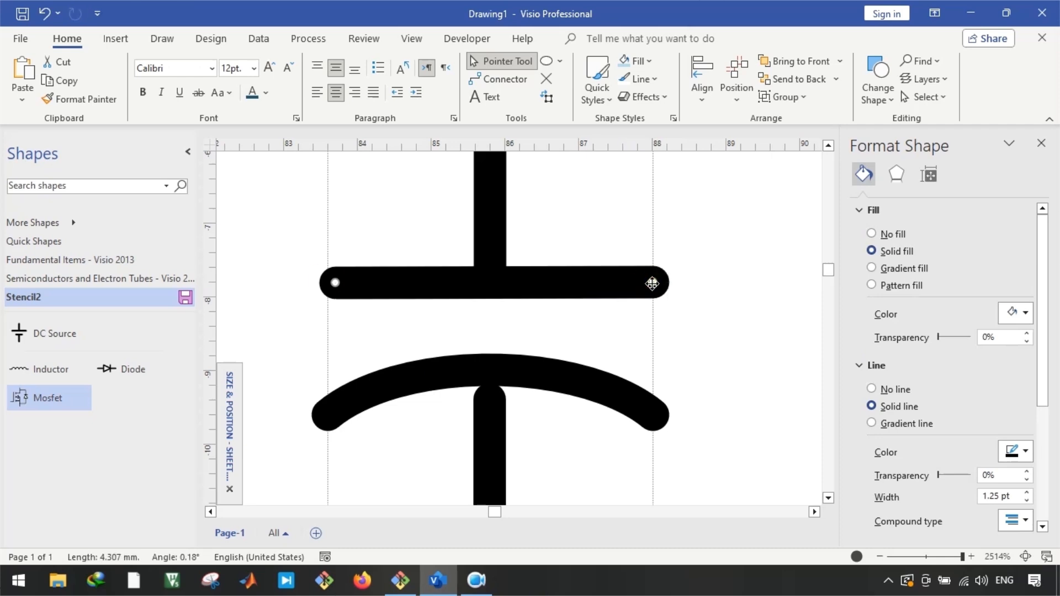
Straighten the capacitor's straight plate by extending its left end horizontally to the left vertical guide
mouse_move(333, 280)
left_mouse_down()
mouse_move(354, 207)
mouse_move(328, 282)
left_mouse_up()
left_click(416, 326)
scroll(468, 348, "down", 2)
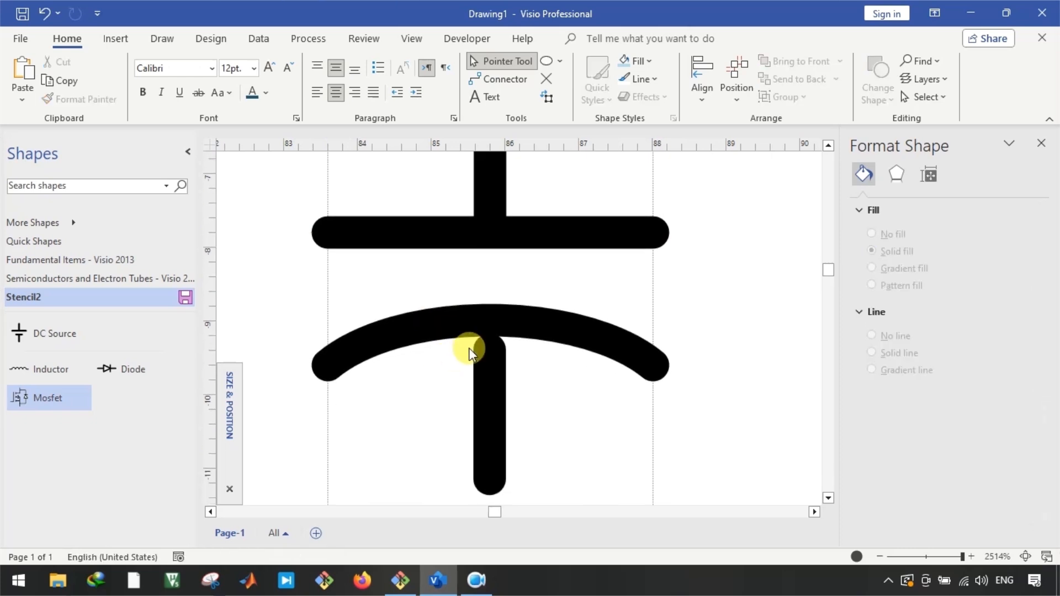
scroll(468, 347, "down", 5)
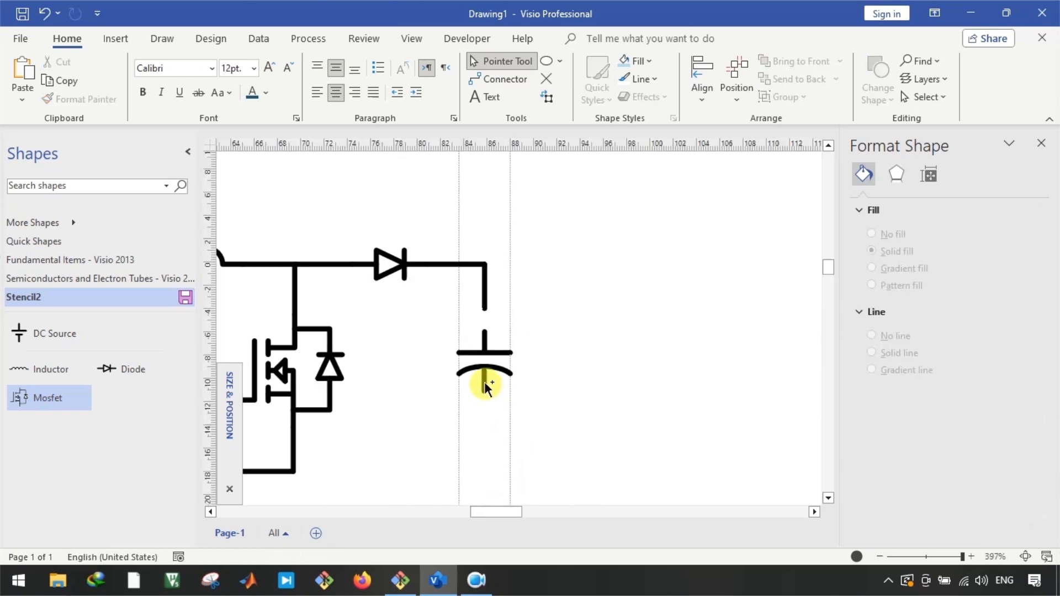
Increase the bend of the capacitor's curved plate and move the lower lead up to touch it
scroll(485, 382, "up", 4)
left_click(501, 317)
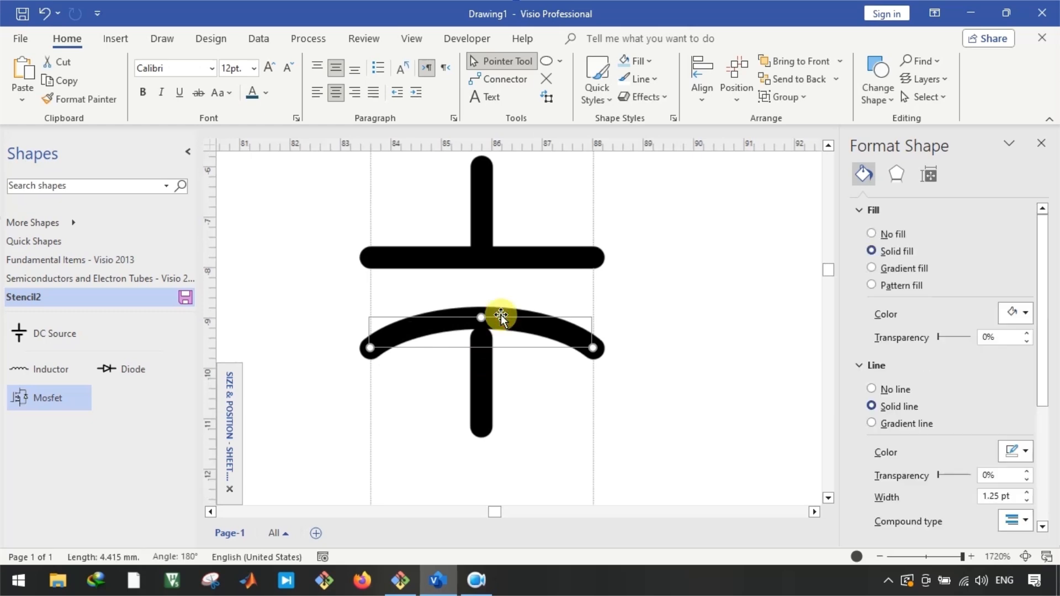
left_click_drag(485, 319, 484, 309)
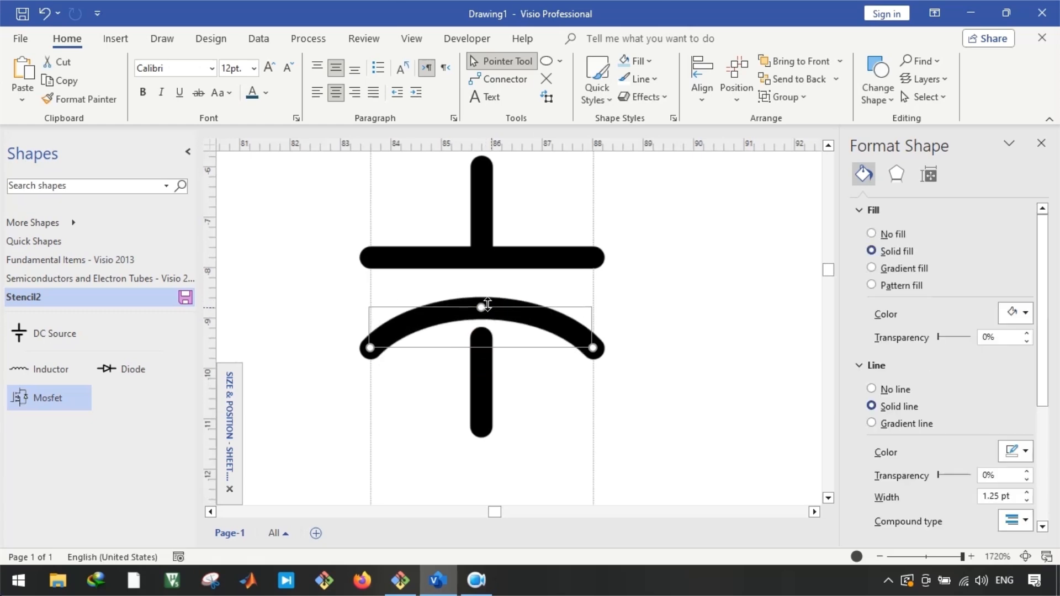
left_click(478, 353)
left_click(482, 371)
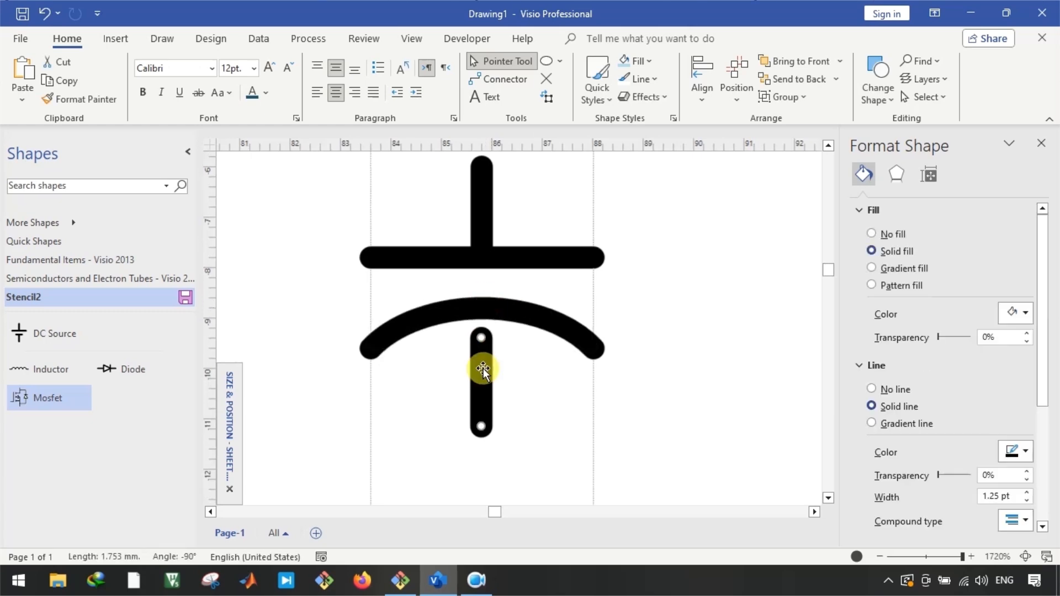
left_click(518, 393)
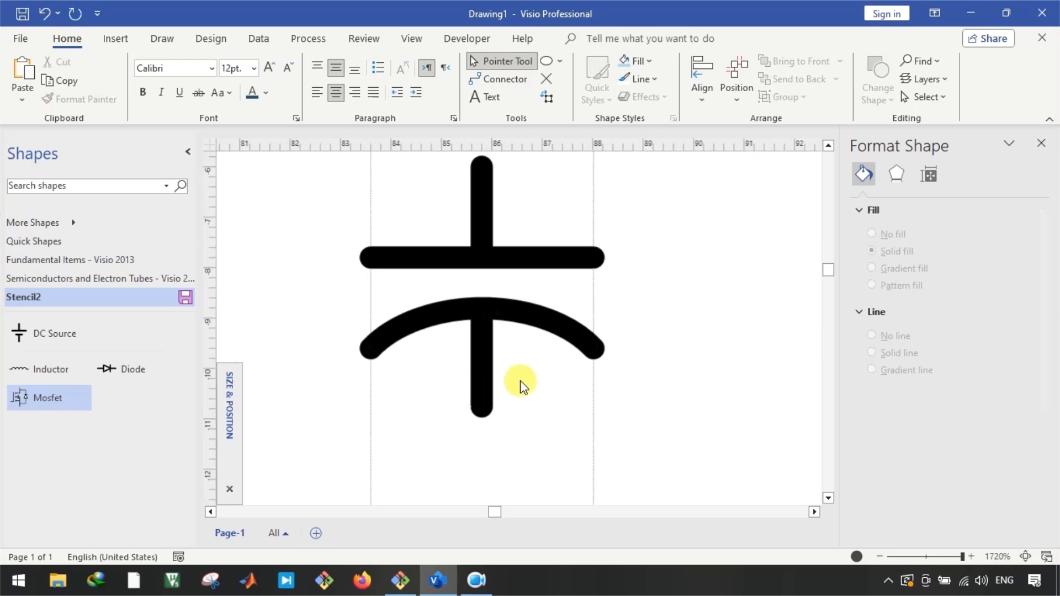
Merge the capacitor's two plates and two leads into a single shape
scroll(520, 380, "down", 5)
scroll(520, 380, "up", 2)
left_click_drag(423, 283, 624, 440)
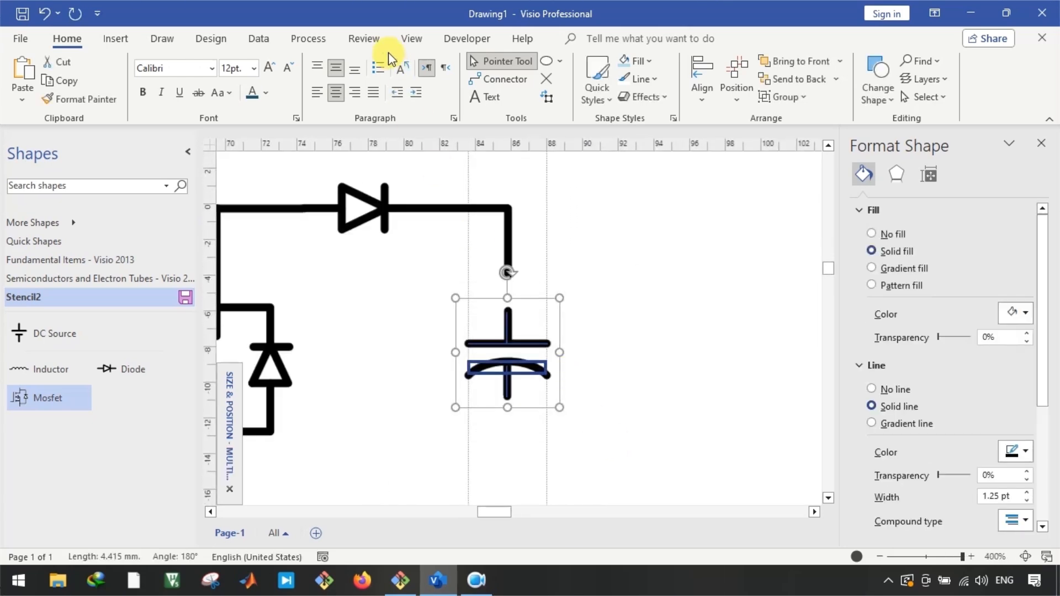
left_click(469, 38)
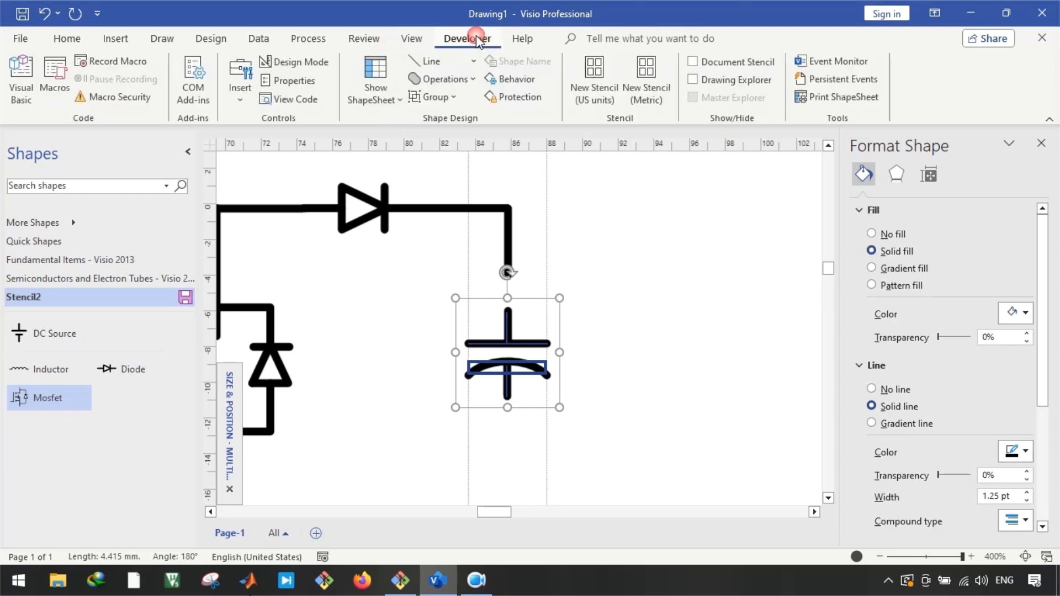
left_click(444, 79)
left_click(453, 216)
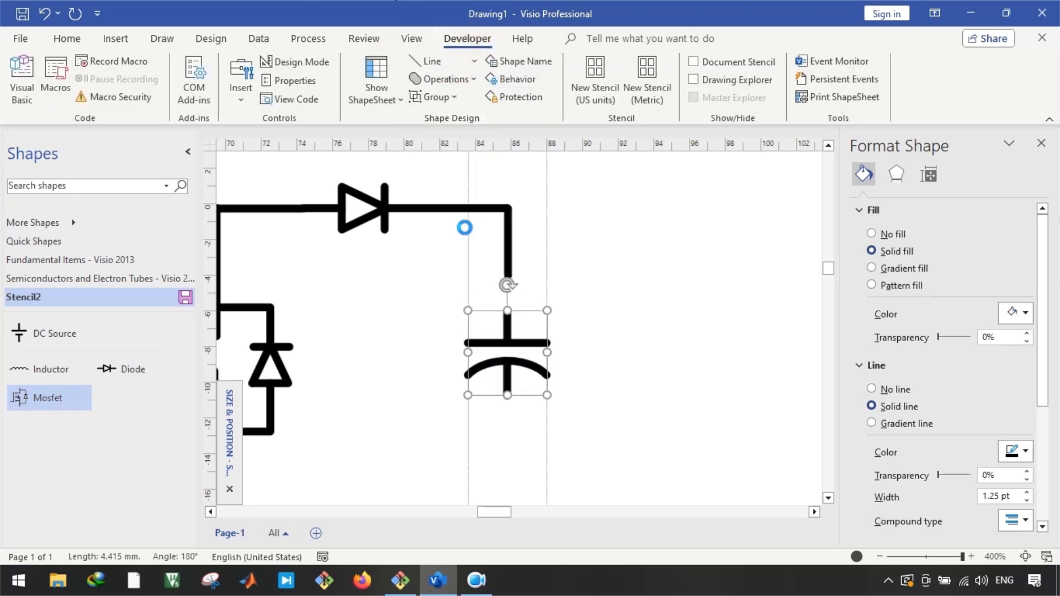
Delete the two vertical guides at the ends of the capacitor's plates
left_click(592, 361)
scroll(592, 362, "up", 2)
left_click_drag(432, 267, 530, 260)
left_click(531, 261)
key("Delete")
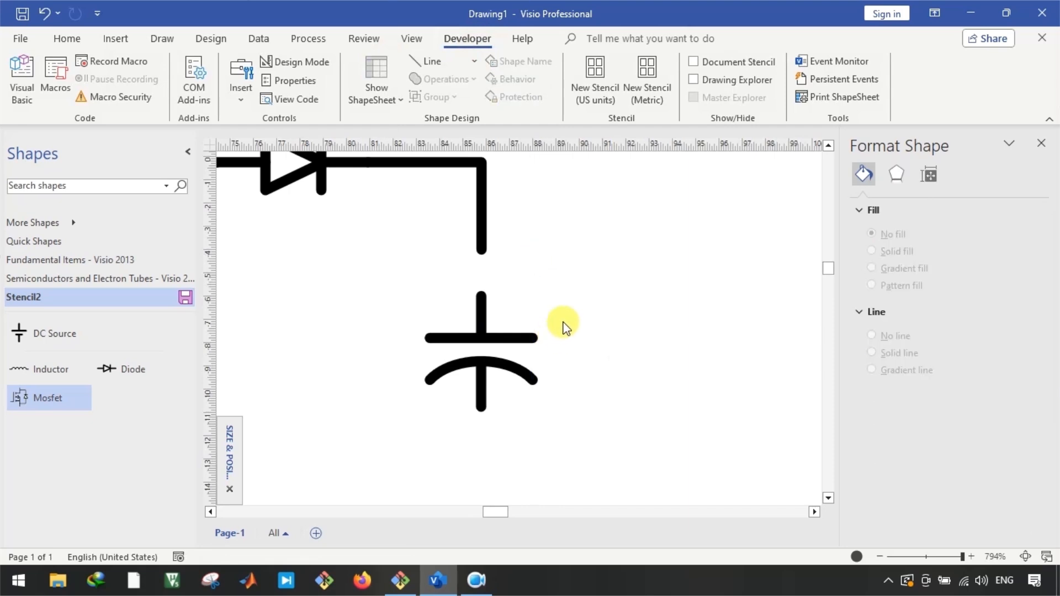
Try to scale the capacitor down to about 3.53 mm wide and 3.8 mm high
scroll(563, 325, "down", 2)
scroll(553, 336, "up", 2)
left_click_drag(395, 269, 632, 462)
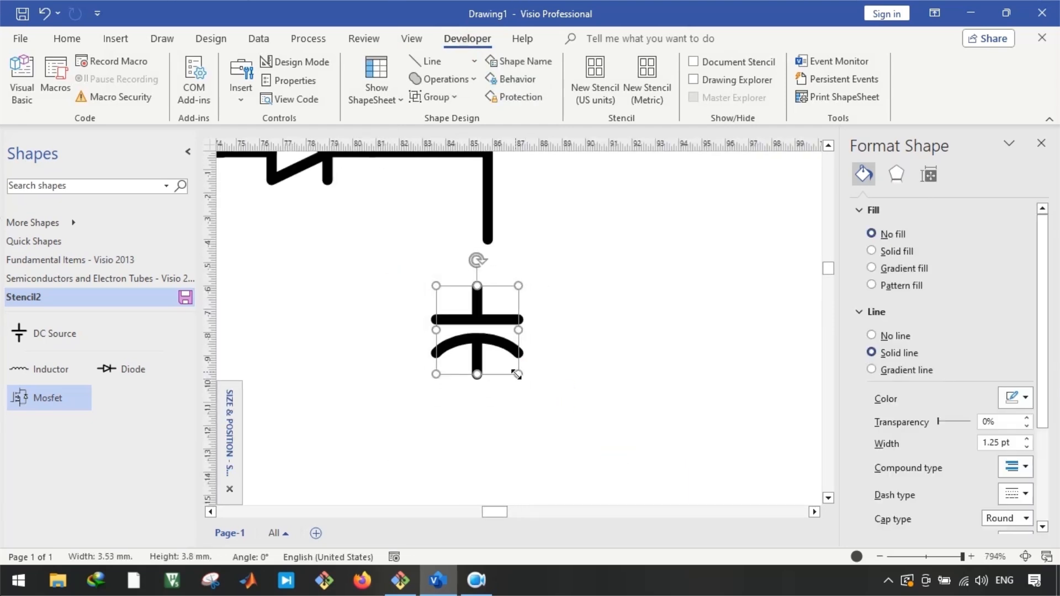
left_click(542, 396)
scroll(542, 397, "down", 2)
scroll(505, 363, "up", 2)
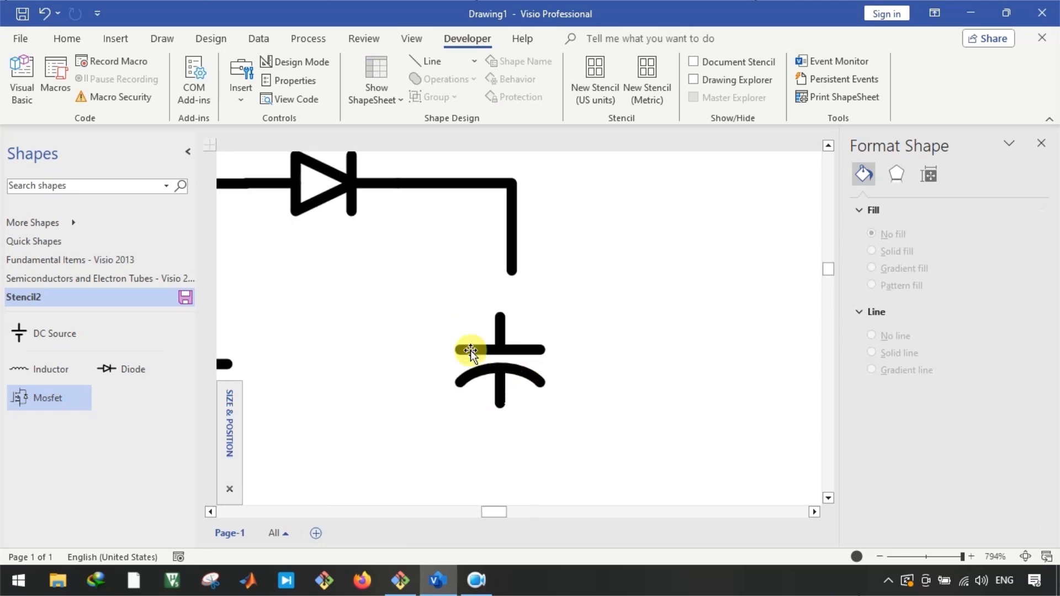
scroll(572, 395, "down", 2)
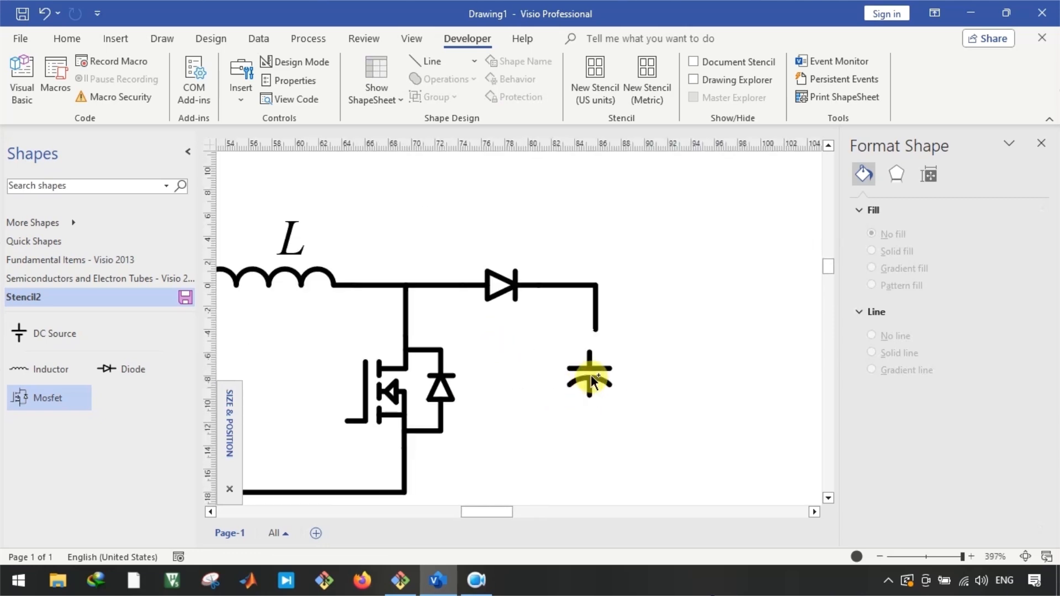
scroll(610, 378, "left", 3)
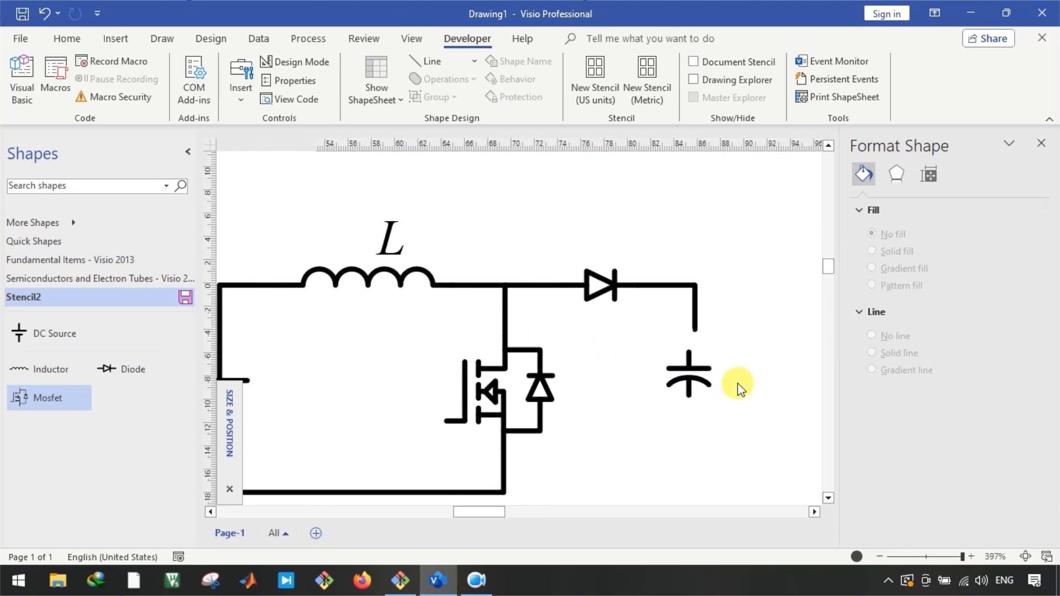
scroll(730, 376, "up", 2)
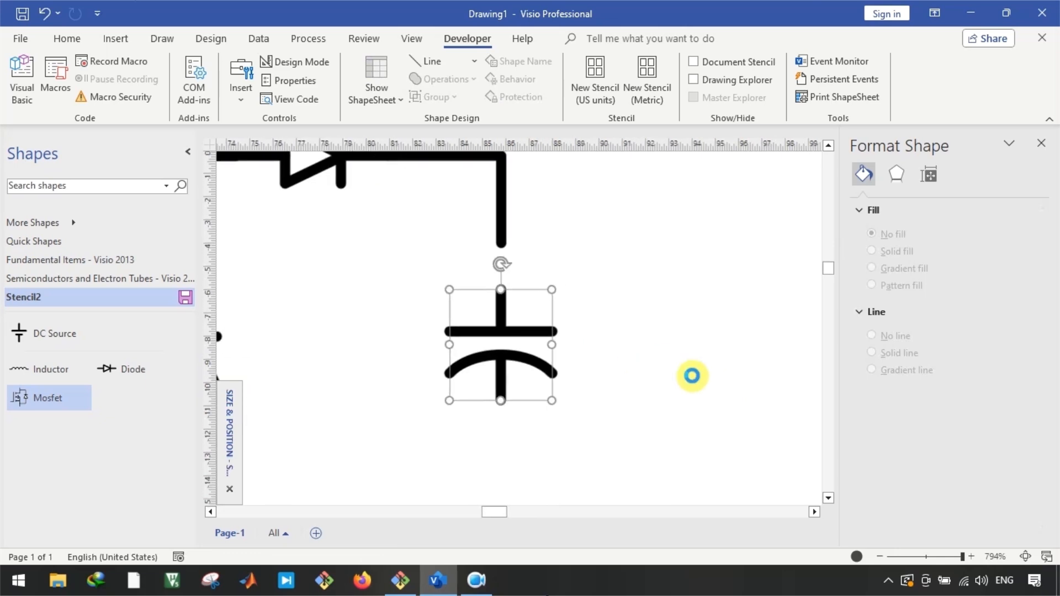
scroll(662, 378, "right", 1)
scroll(540, 378, "down", 2)
scroll(606, 403, "left", 3)
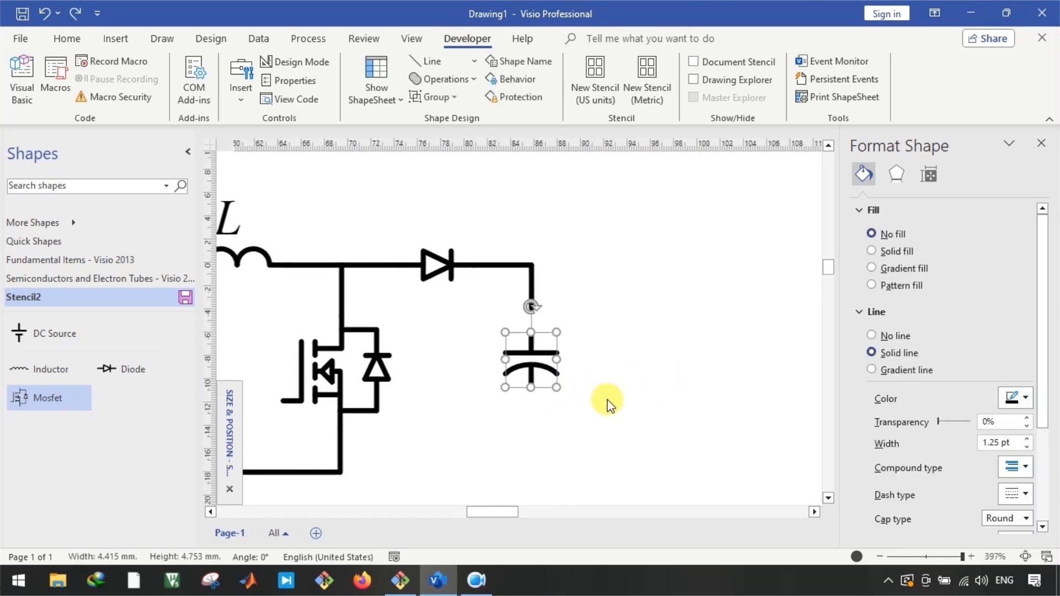
Move the capacitor symbol from the page into Stencil2 and name the new master Capacitor
left_click(627, 410)
left_click(563, 367)
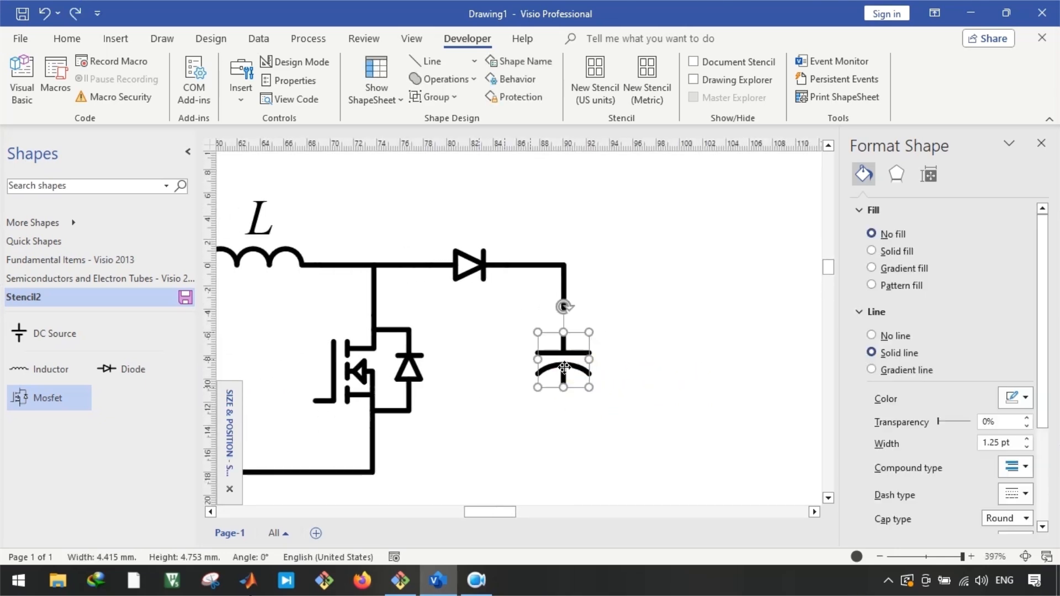
left_click_drag(141, 436, 140, 428)
left_click(140, 403)
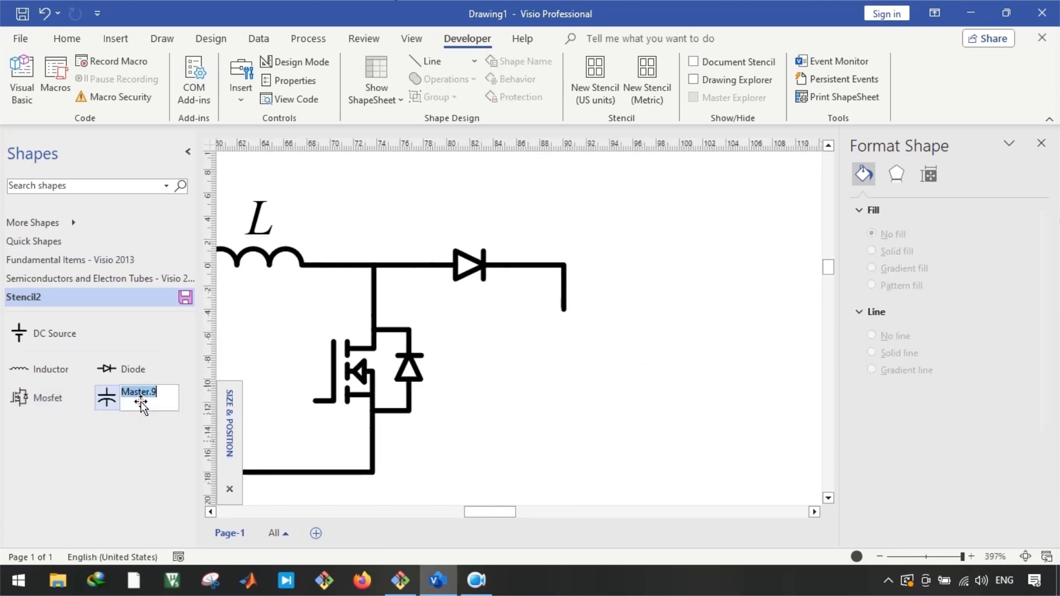
type("Capacitor")
left_click(131, 447)
Place a Capacitor from the stencil below the wire after the diode and extend that wire down to its upper lead
left_click_drag(127, 400, 564, 379)
scroll(564, 380, "up", 2)
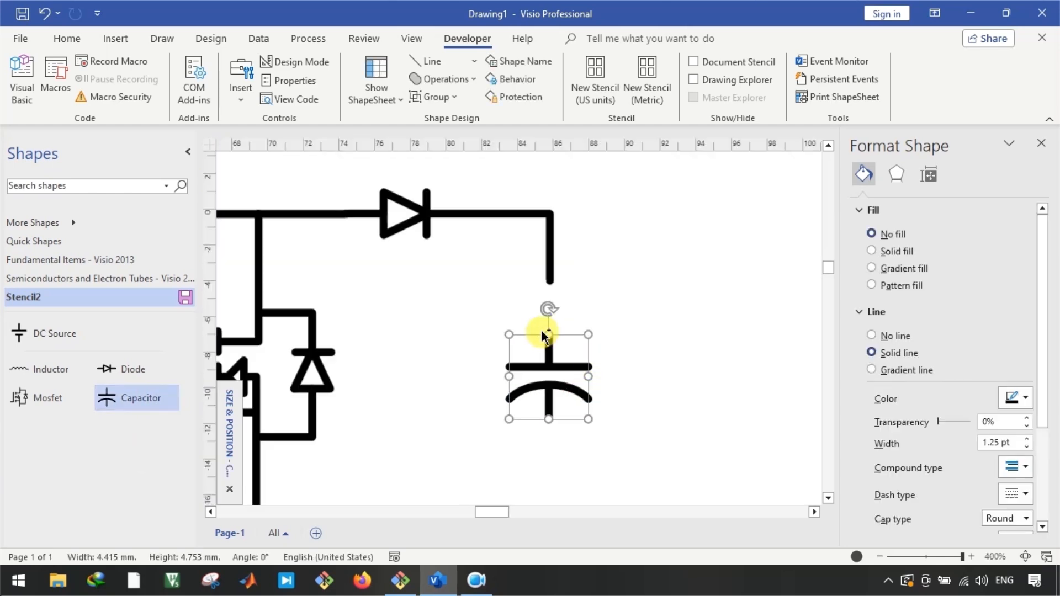
left_click(556, 373)
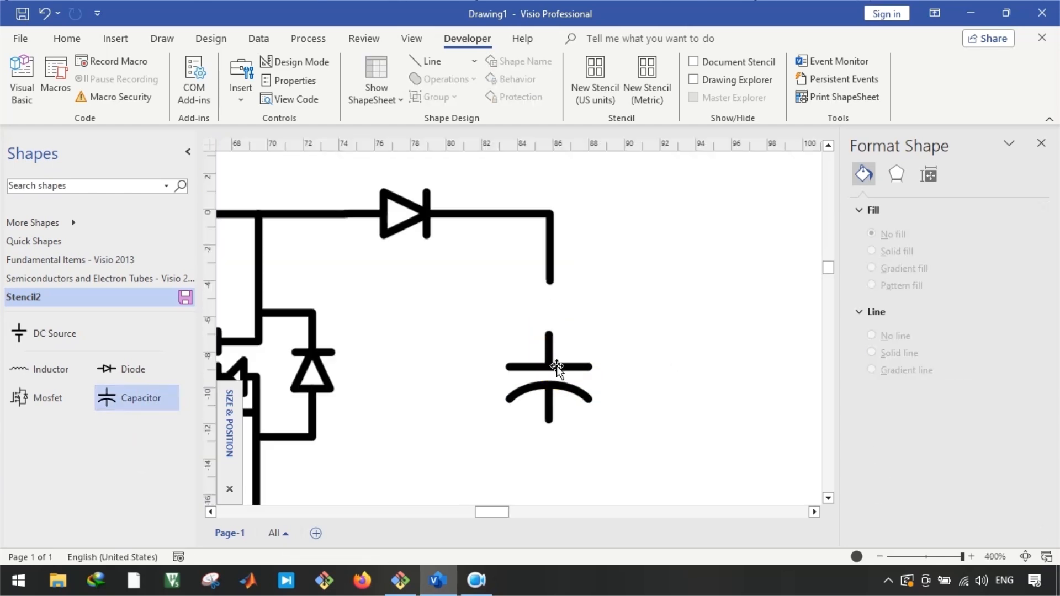
left_click(556, 367)
left_click_drag(557, 369, 540, 351)
scroll(563, 346, "up", 2)
left_click_drag(541, 239, 542, 320)
Copy the vertical wire and run the copy straight down from the capacitor's lower lead for about 5.75 mm
scroll(542, 319, "down", 3)
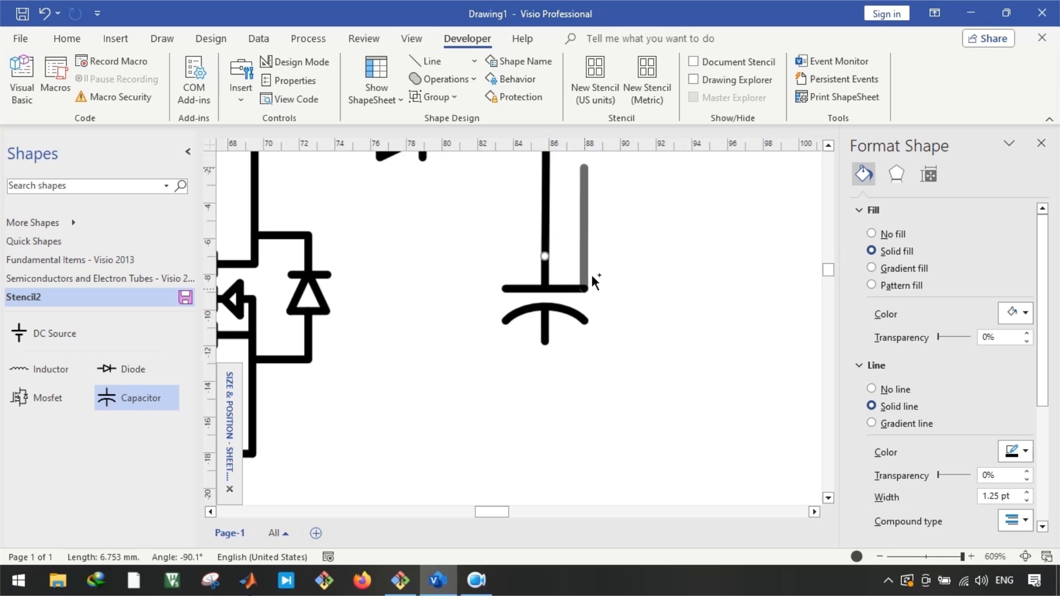
left_click_drag(663, 244, 543, 335)
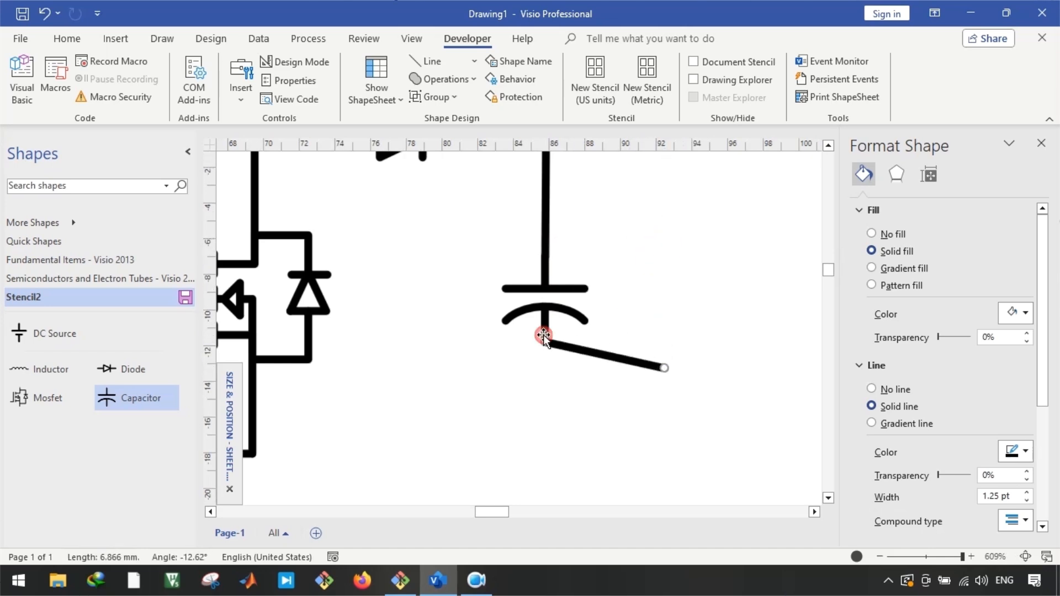
mouse_move(668, 369)
left_mouse_down()
mouse_move(531, 441)
mouse_move(545, 444)
left_mouse_up()
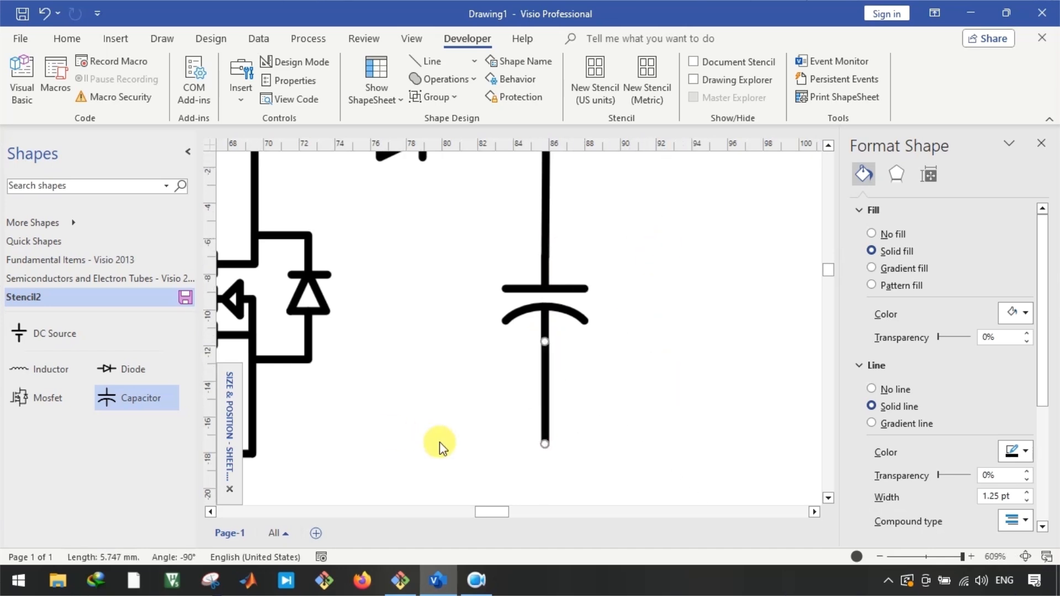
Copy the bottom wire and lay the copy horizontally from the MOSFET branch to below the capacitor, about 16.6 mm long
scroll(439, 442, "left", 2)
left_click_drag(330, 451, 611, 418)
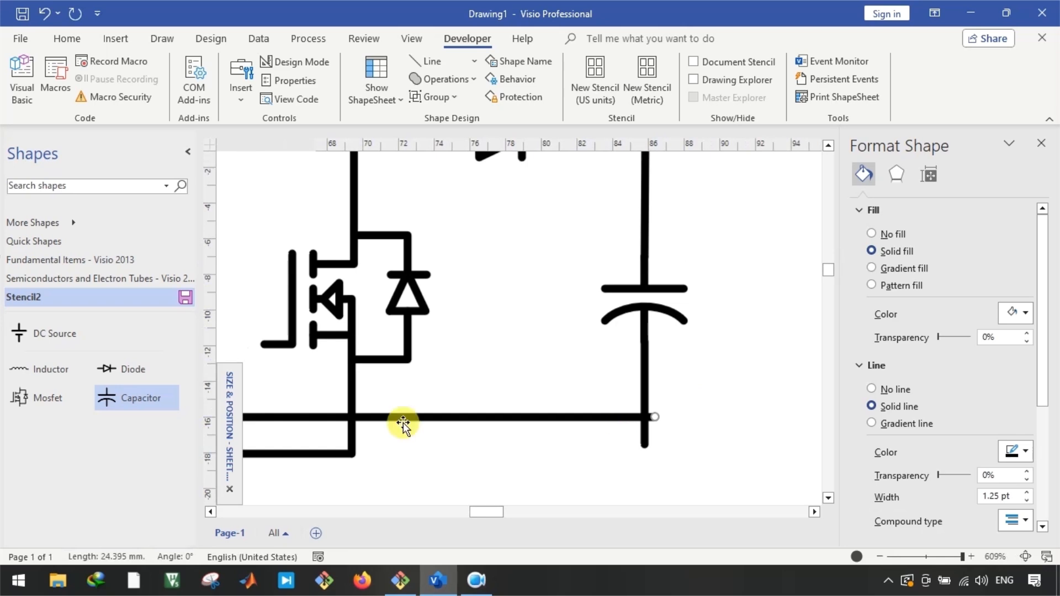
scroll(381, 424, "left", 3)
left_click_drag(377, 416, 495, 451)
left_click(508, 449)
left_click(539, 450)
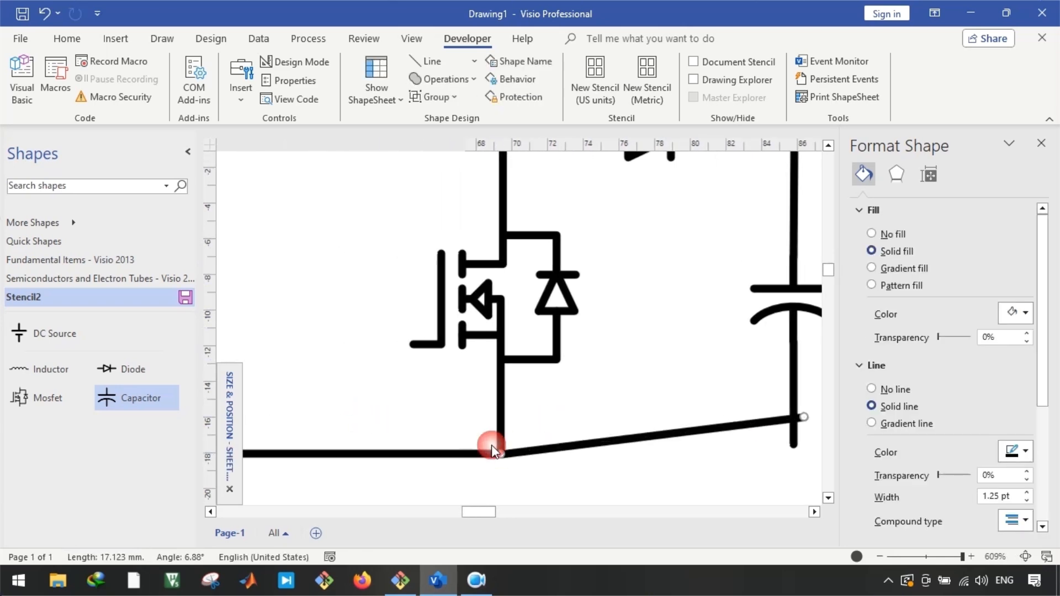
scroll(492, 450, "right", 3)
left_click_drag(651, 419, 645, 456)
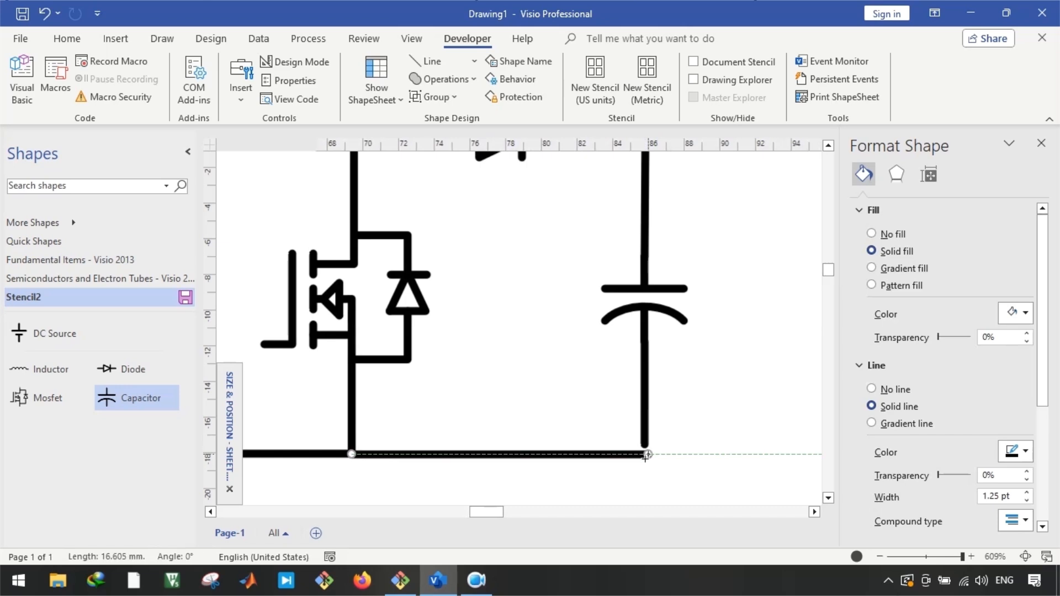
Extend the wire under the capacitor down to meet the end of the bottom wire
scroll(646, 456, "up", 5)
left_click(604, 411)
left_click_drag(604, 411, 602, 453)
left_click(619, 452)
scroll(598, 446, "down", 3)
scroll(565, 444, "down", 2)
Copy the wire under the capacitor and use it to extend the bottom wire horizontally by about 7.7 mm beyond the capacitor
left_click(587, 394)
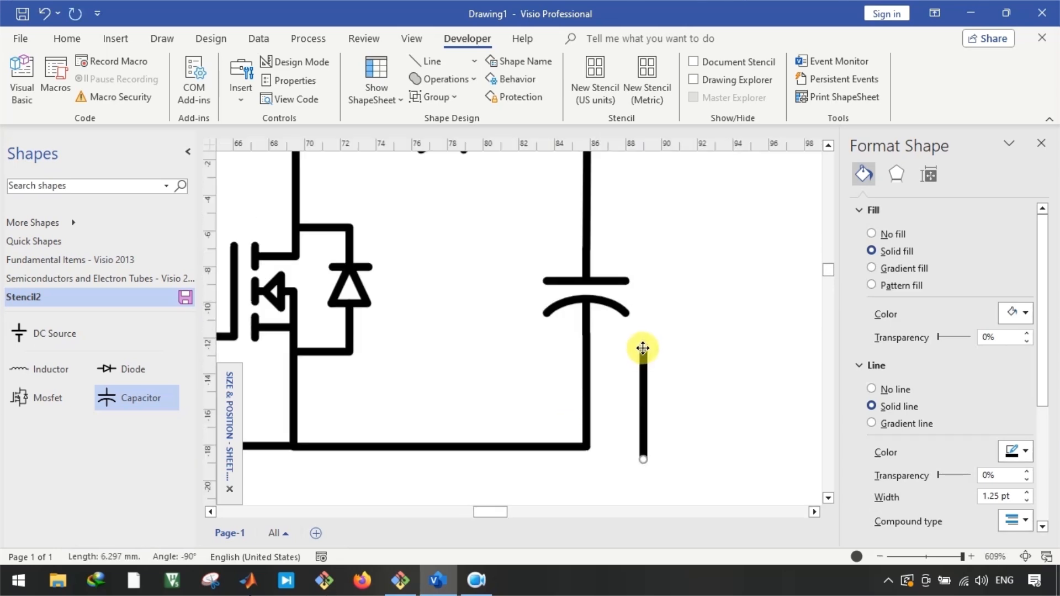
left_click_drag(643, 348, 586, 444)
left_click_drag(646, 461, 728, 453)
left_click(731, 377)
left_click(694, 438)
scroll(635, 386, "down", 3)
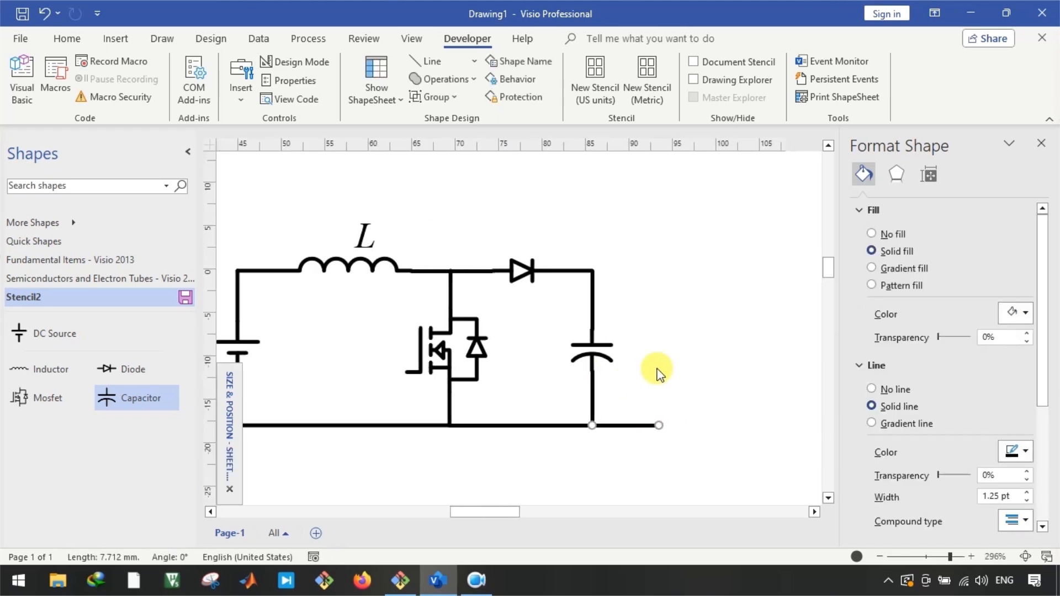
Add a vertical wire at the far end of the bottom wire and two short leads, about 1.5 mm long, above it
scroll(659, 373, "up", 1)
left_click(638, 382)
scroll(630, 442, "up", 2)
left_click_drag(598, 446, 664, 439)
left_click_drag(775, 376, 674, 227)
scroll(682, 310, "up", 3, "ctrl")
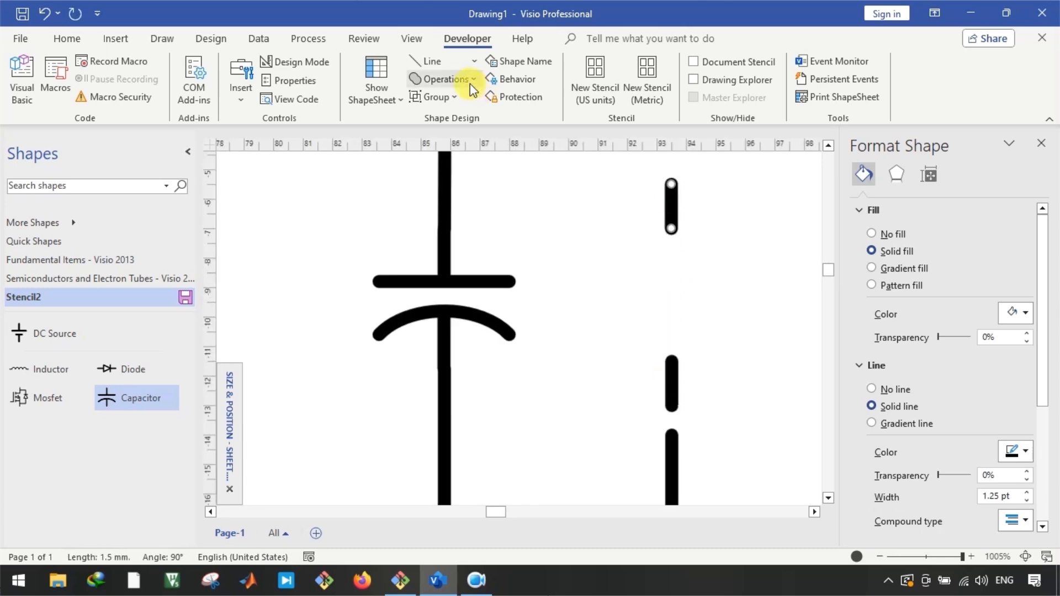
Draw a rectangle about 2.85 mm wide and 4.5 mm high between the two short leads, with a 1.25 pt line
left_click(473, 61)
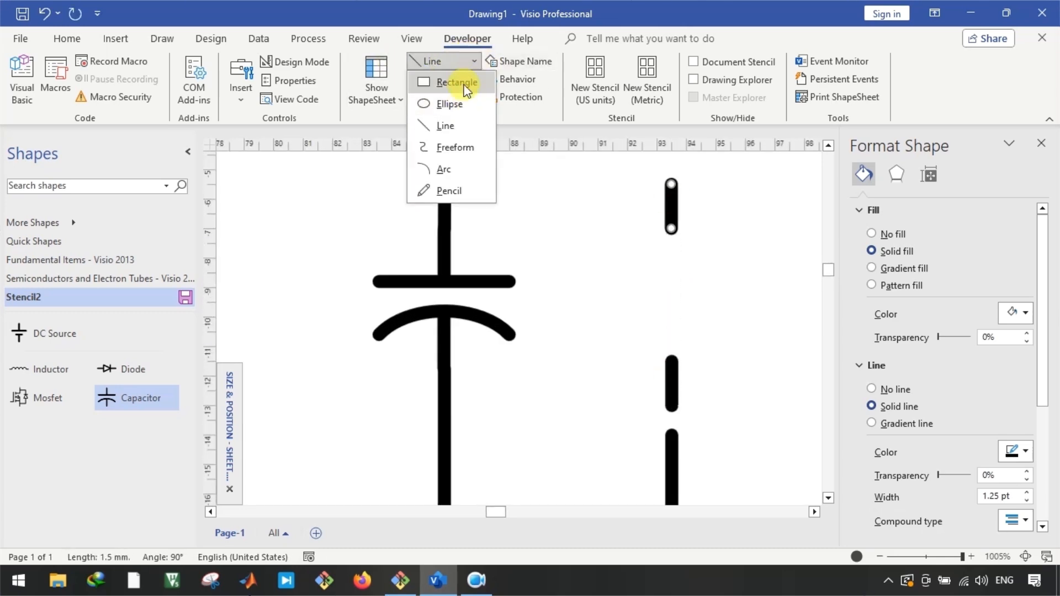
left_click(452, 81)
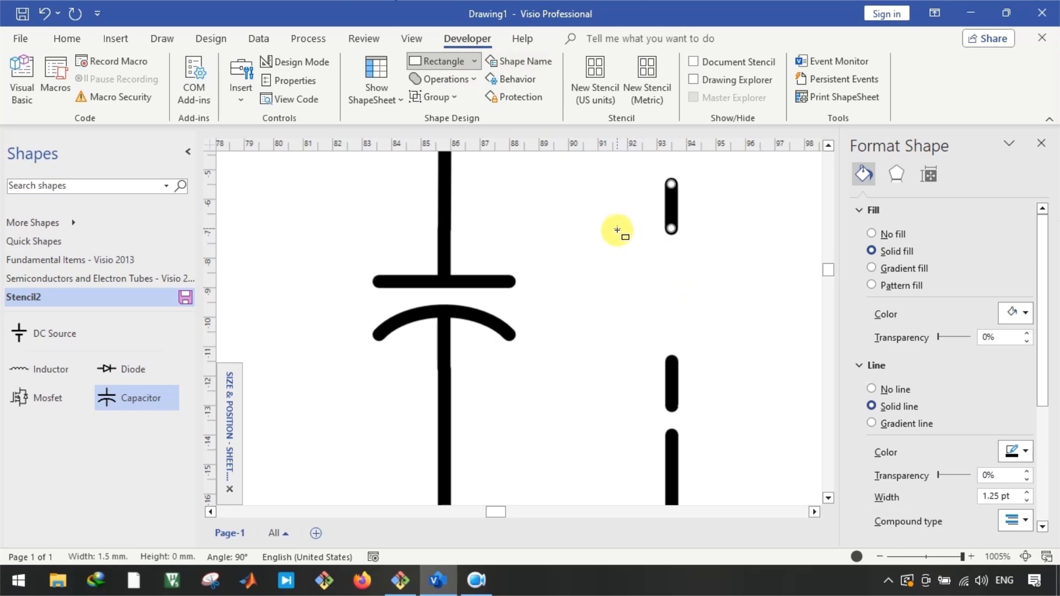
left_click_drag(618, 230, 682, 320)
left_click_drag(705, 360, 701, 360)
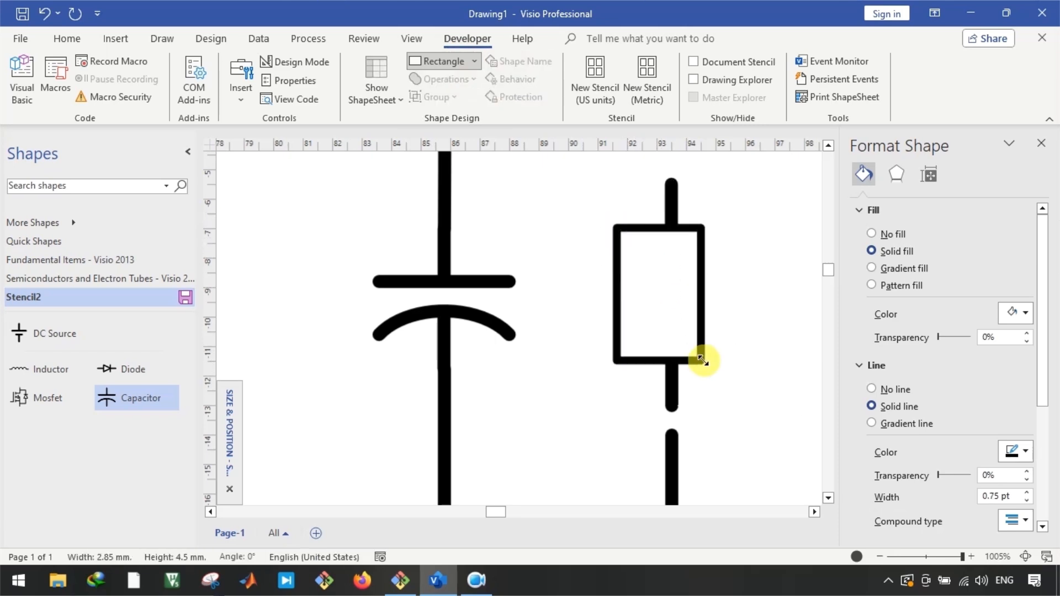
left_click(1027, 493)
left_click(1026, 493)
left_click(755, 312)
Narrow the rectangle between the leads to a width of about 1.3 mm
scroll(754, 309, "right", 3)
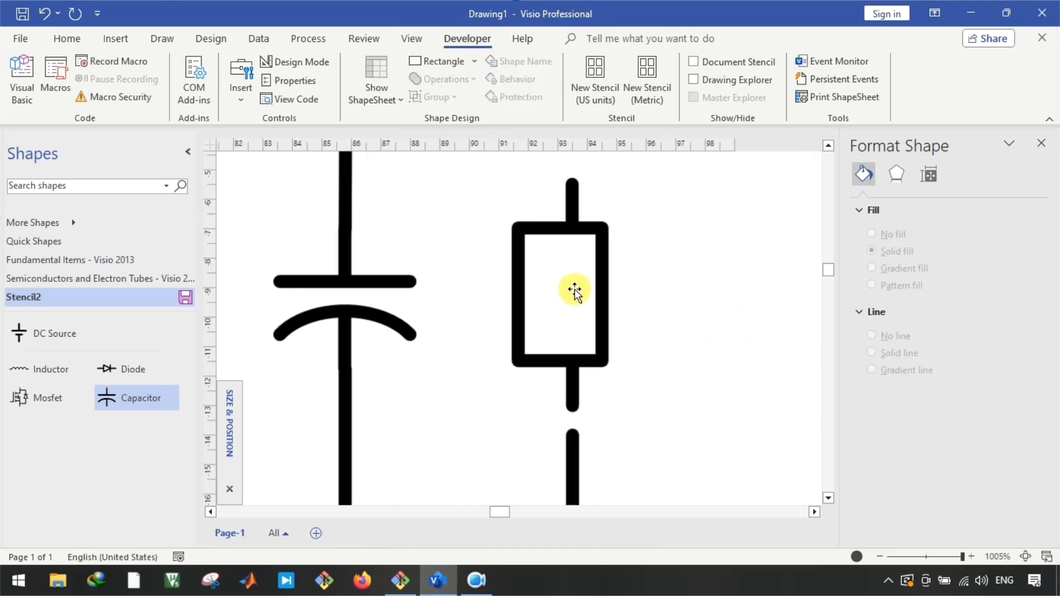
left_click(601, 269)
scroll(593, 244, "up", 1)
left_click_drag(499, 298, 551, 307)
left_click(498, 323)
Centre-align the resistor rectangle and its two short leads on one vertical axis
left_click_drag(490, 170, 659, 460)
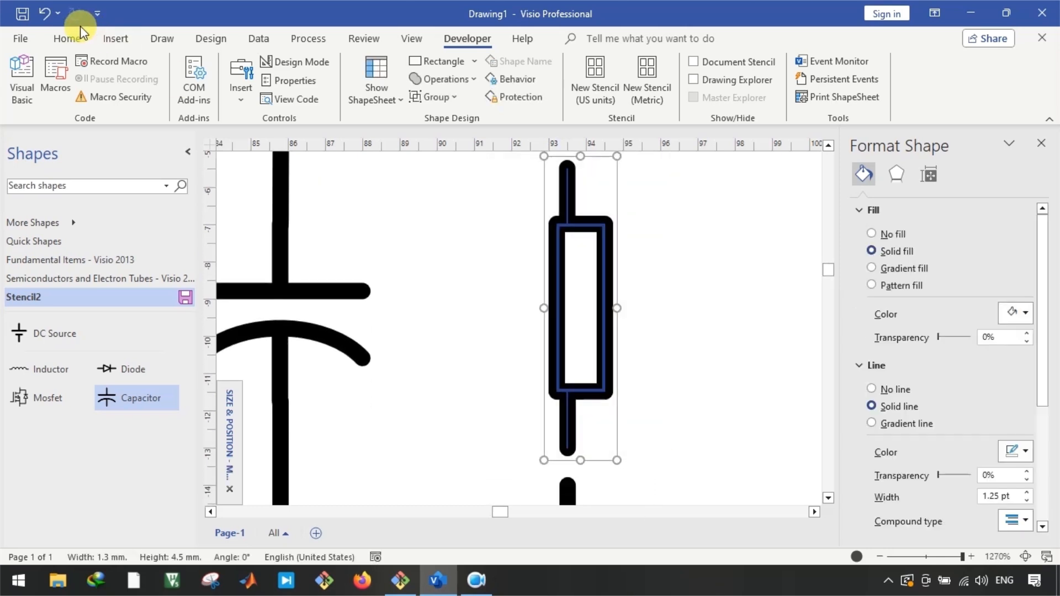
left_click(67, 39)
left_click(701, 78)
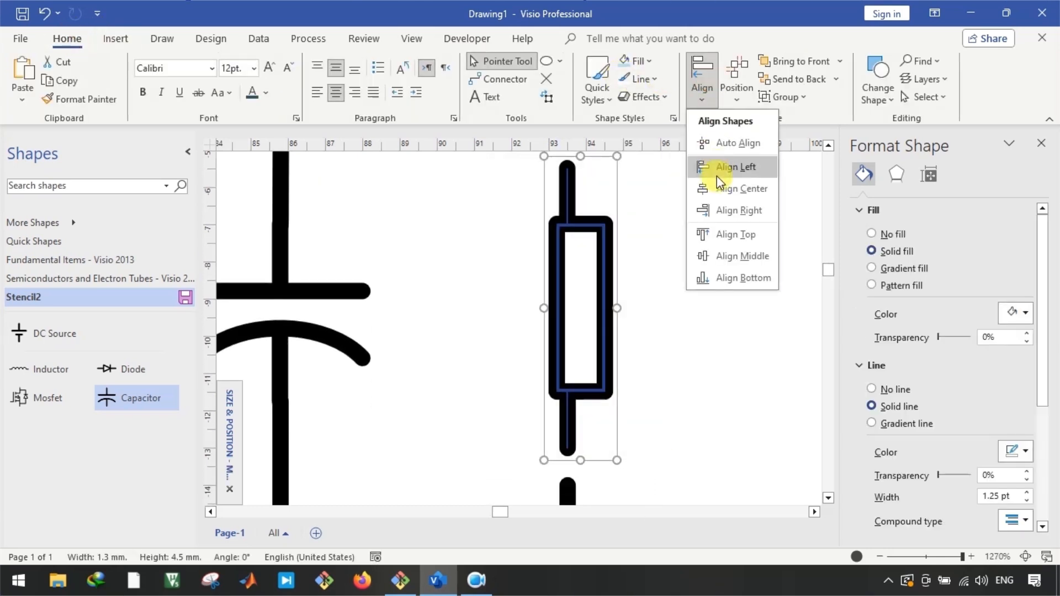
left_click(715, 197)
left_click(700, 249)
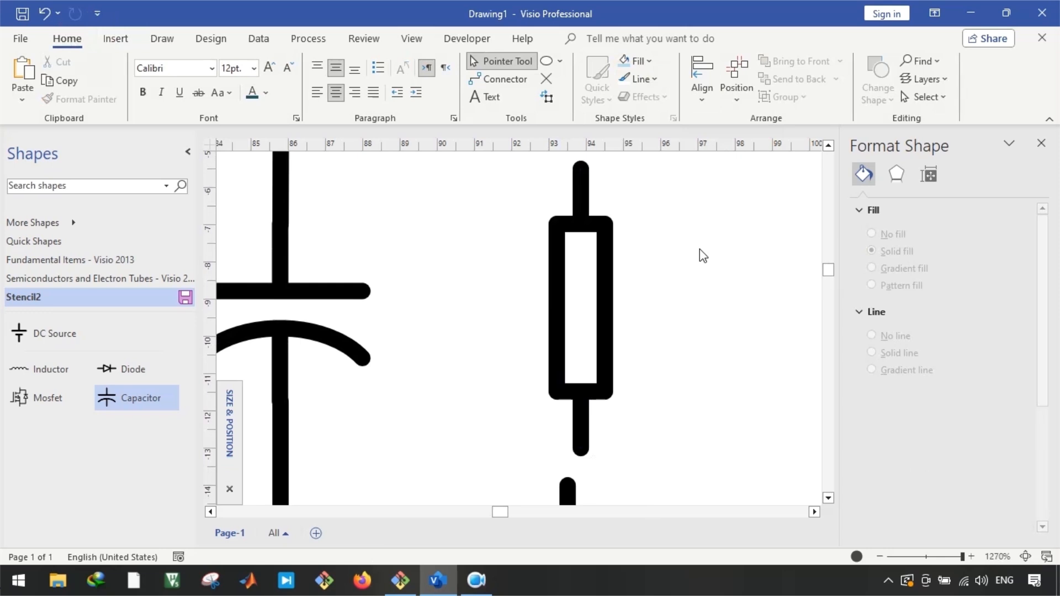
Join the rectangle and its two leads into a single shape
scroll(678, 278, "down", 2)
scroll(678, 279, "down", 3)
scroll(674, 279, "up", 3)
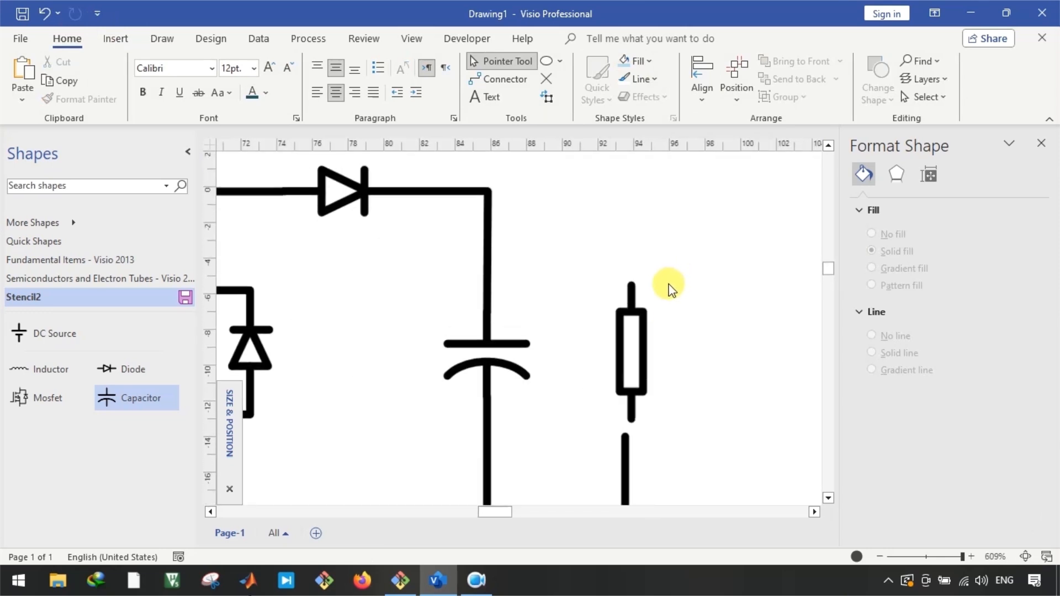
left_click_drag(590, 257, 672, 431)
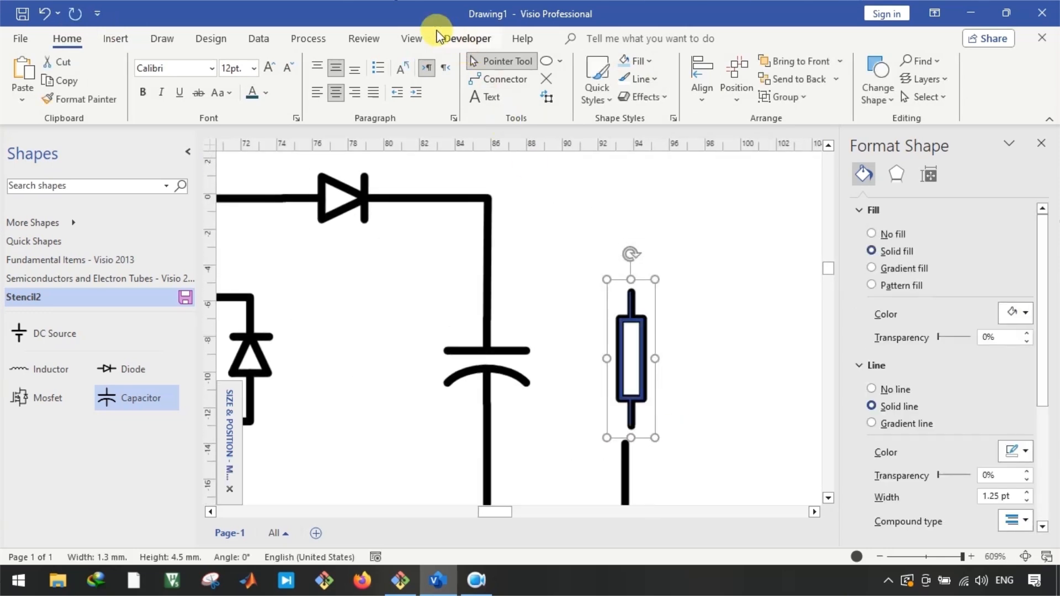
left_click(446, 39)
left_click(437, 80)
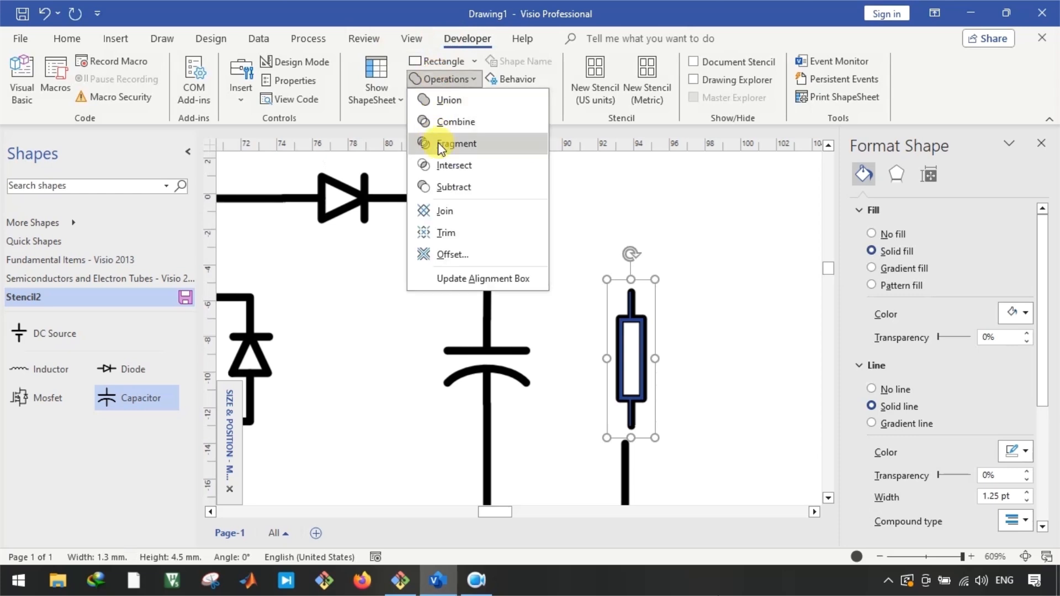
left_click(449, 215)
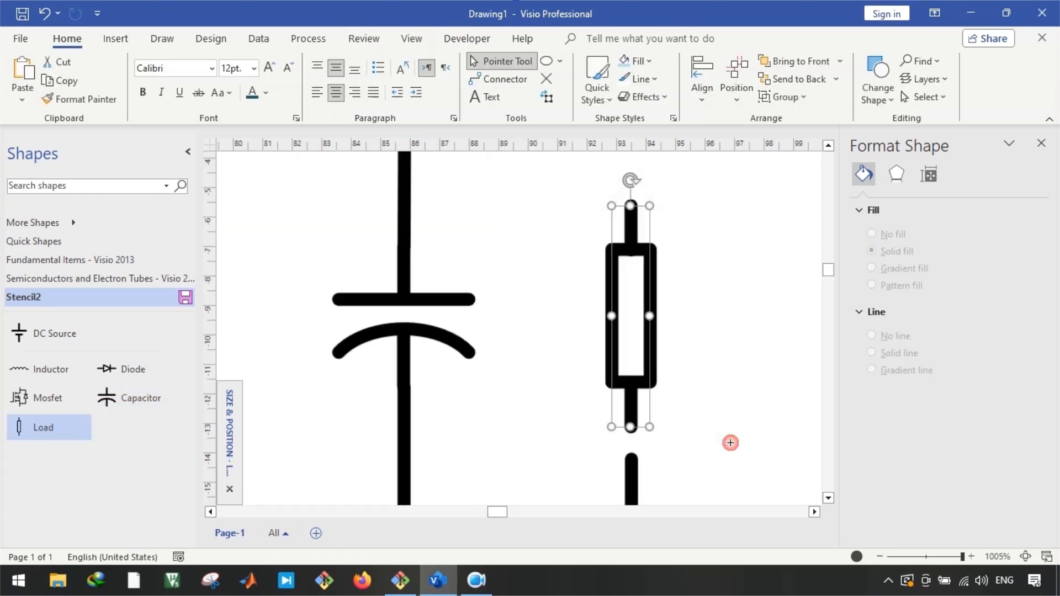
Add connection points at the lower and upper ends of the load symbol
left_click_drag(731, 443, 729, 442)
left_click(462, 40)
left_click(68, 44)
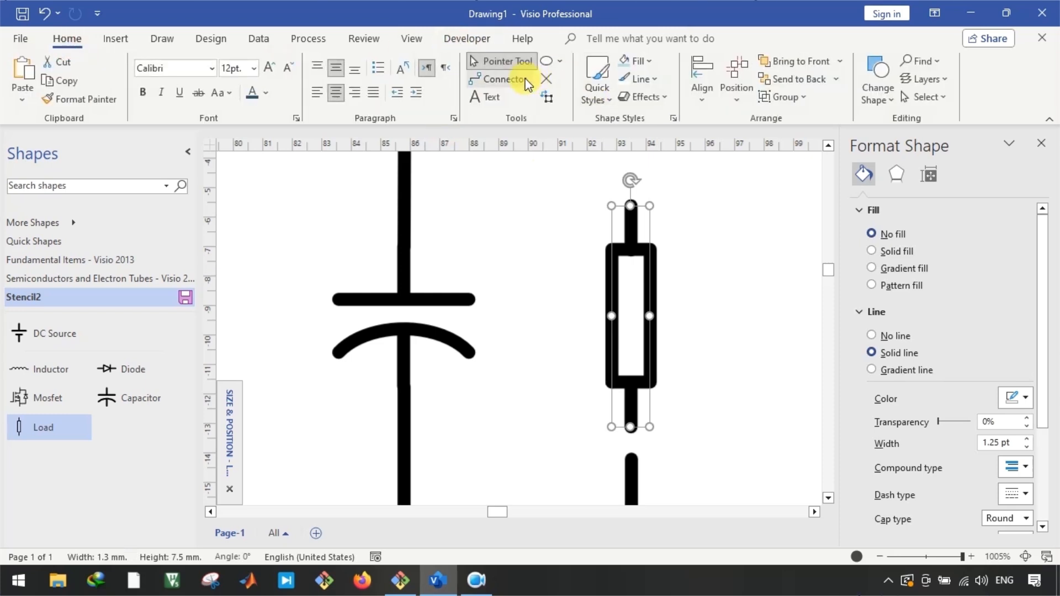
left_click(541, 79)
scroll(634, 430, "up", 3)
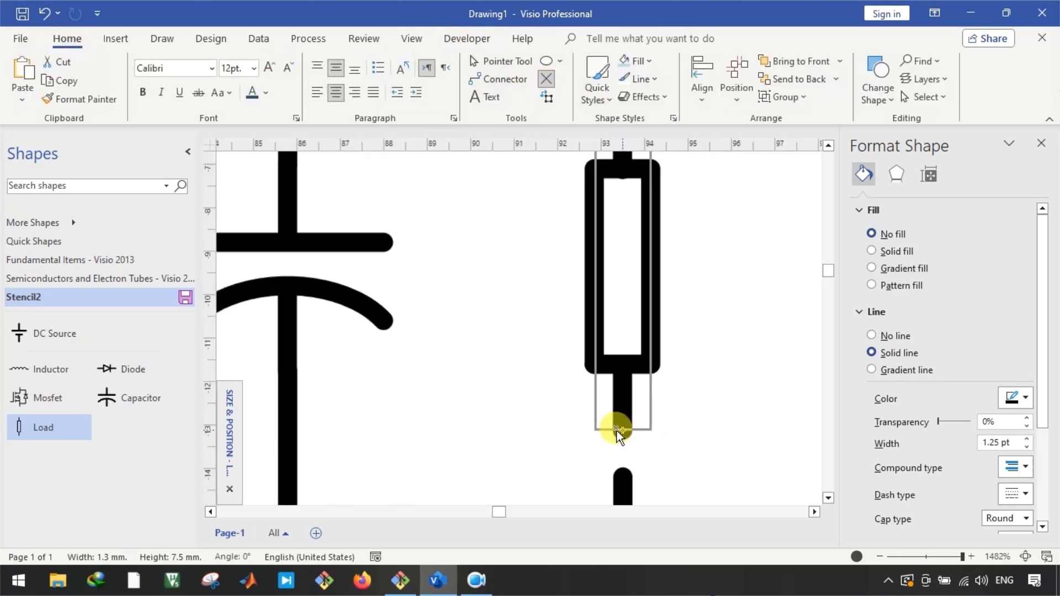
left_click(619, 430)
scroll(632, 358, "up", 3)
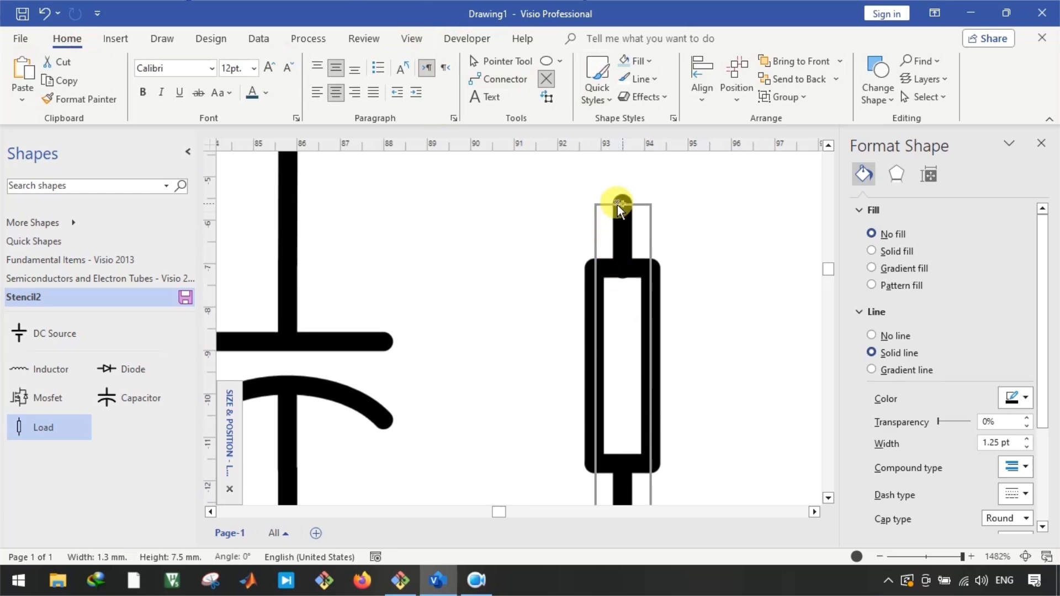
scroll(707, 280, "down", 1)
key("Escape")
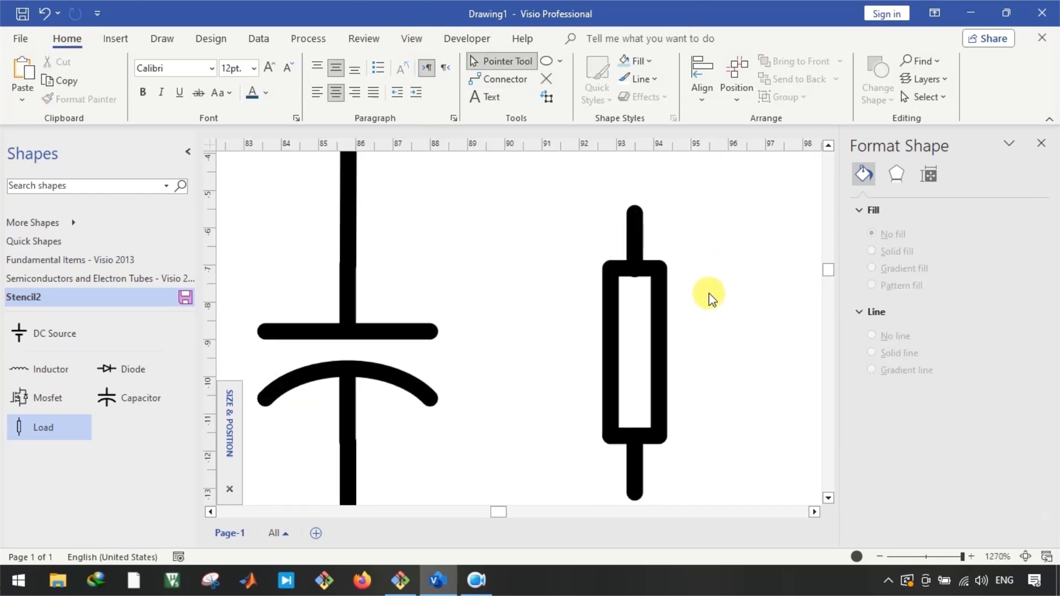
Replace the Load master in Stencil2 with the version that has connection points, naming it Load
right_click(73, 425)
left_click(90, 348)
left_click(647, 343)
left_click_drag(656, 326, 99, 441)
left_click(38, 430)
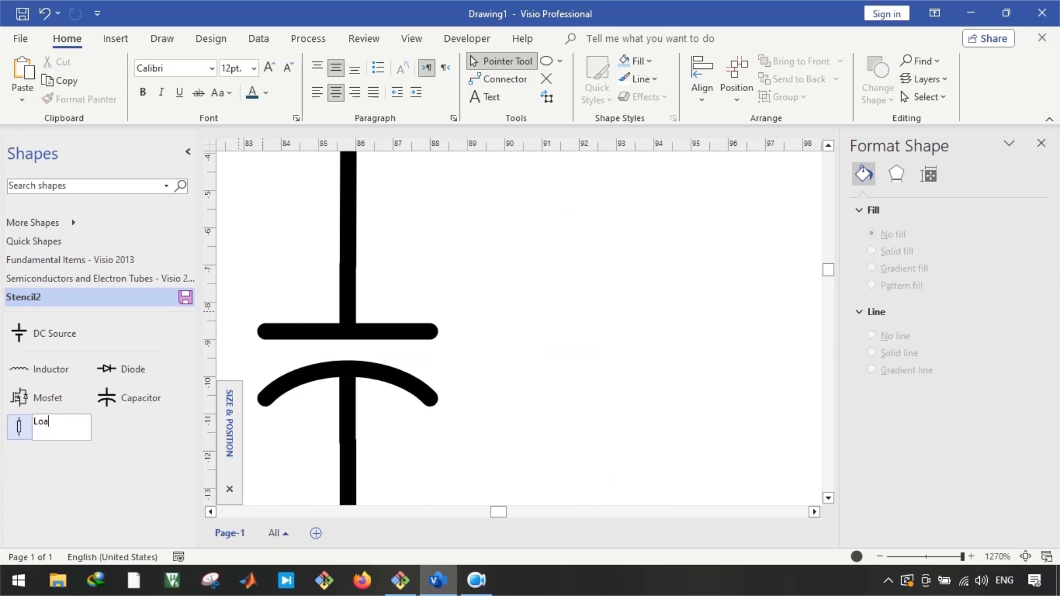
Place a Load symbol from the stencil and connect its lower end to the vertical wire beyond the capacitor
left_click_drag(38, 430, 645, 338)
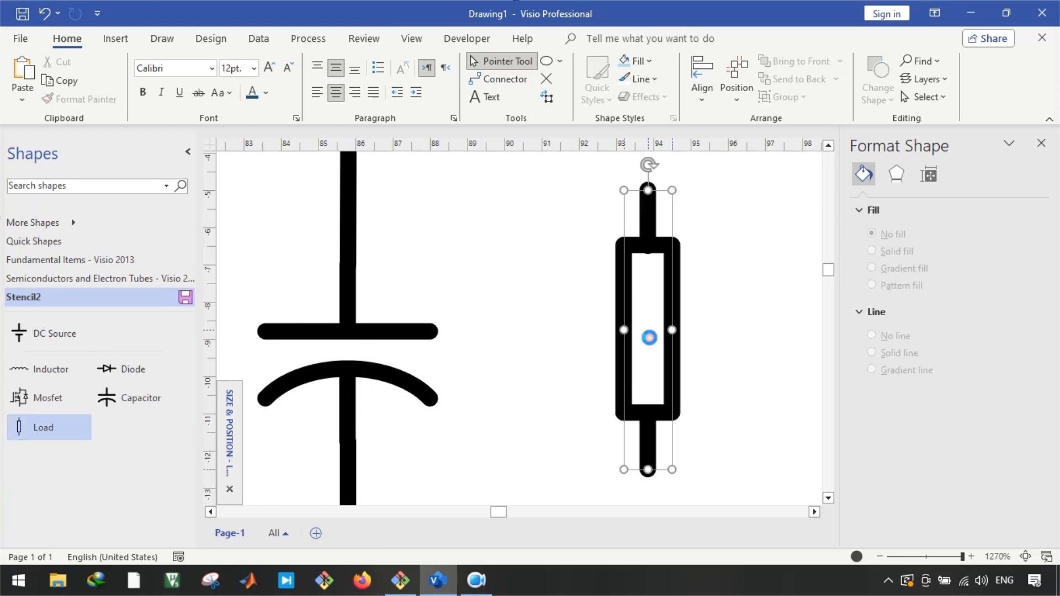
scroll(641, 310, "down", 3)
left_click_drag(665, 285, 648, 347)
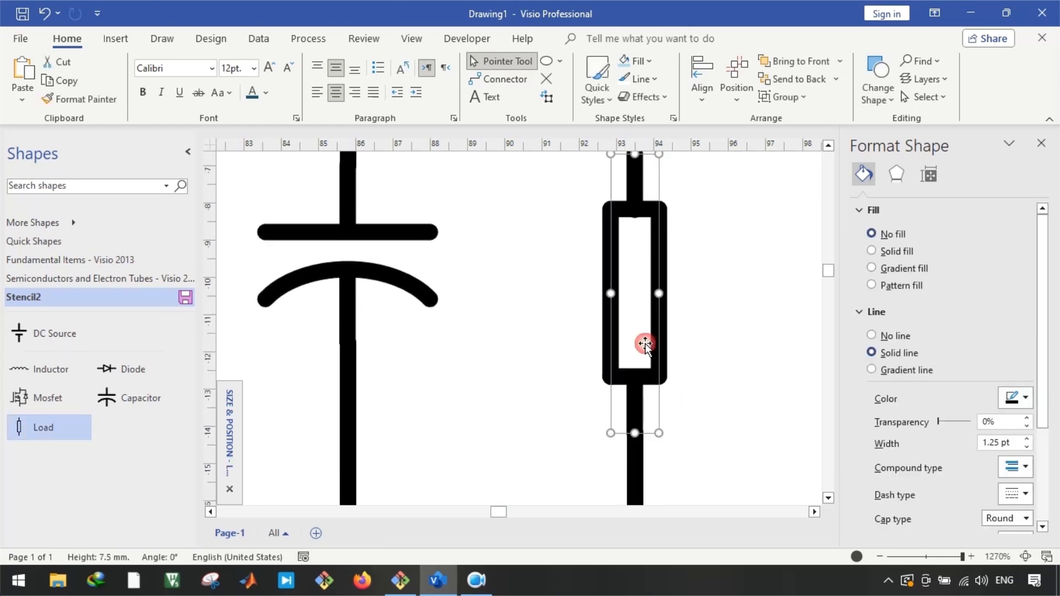
scroll(660, 339, "up", 3)
scroll(661, 338, "down", 2)
scroll(664, 405, "down", 1)
left_click(651, 433)
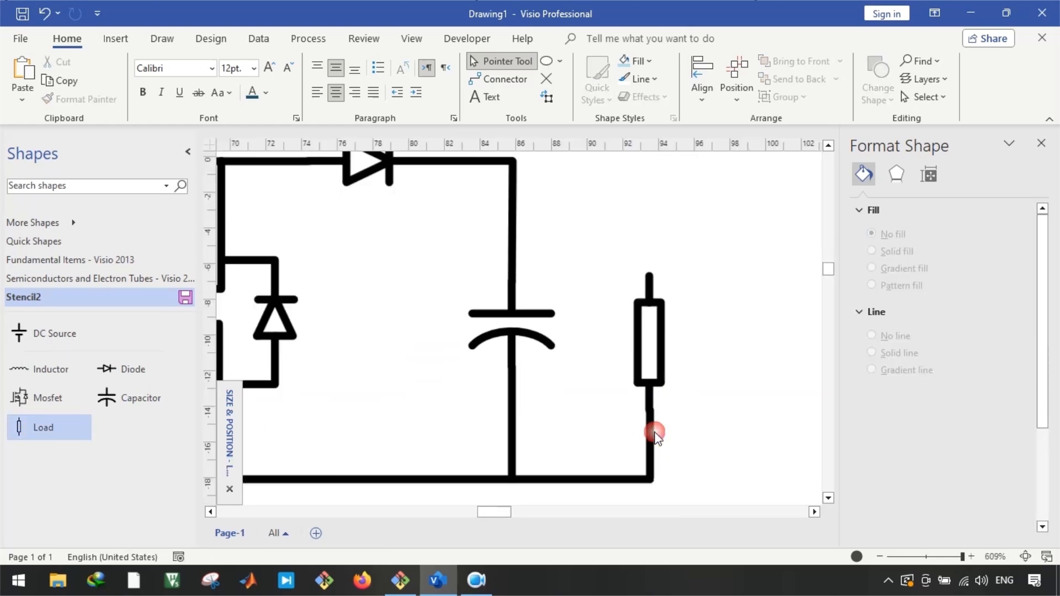
left_click(760, 397)
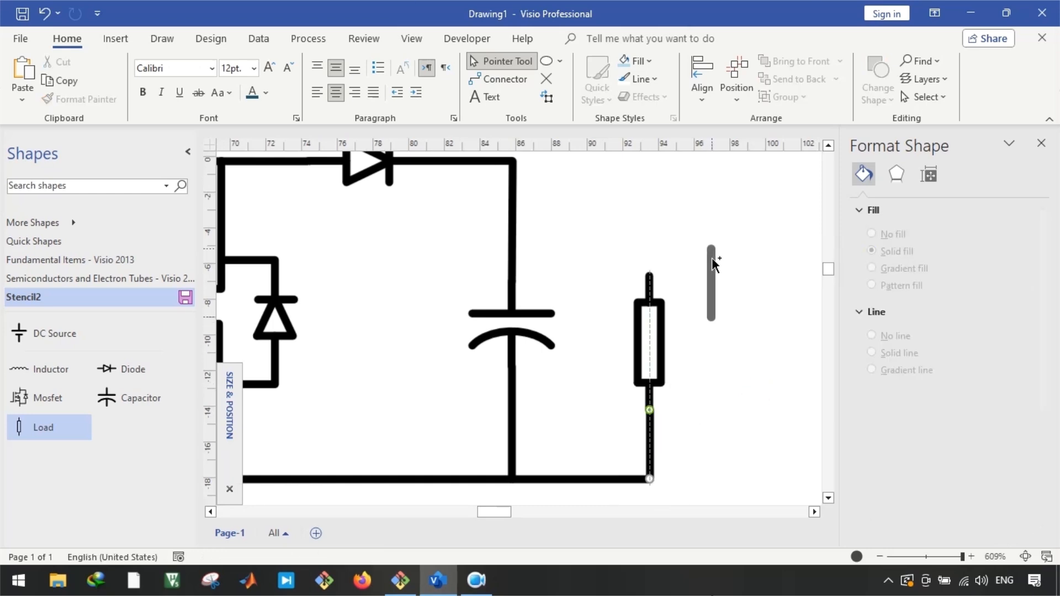
left_click_drag(707, 286, 712, 246)
scroll(708, 281, "up", 2)
key("ctrl+z")
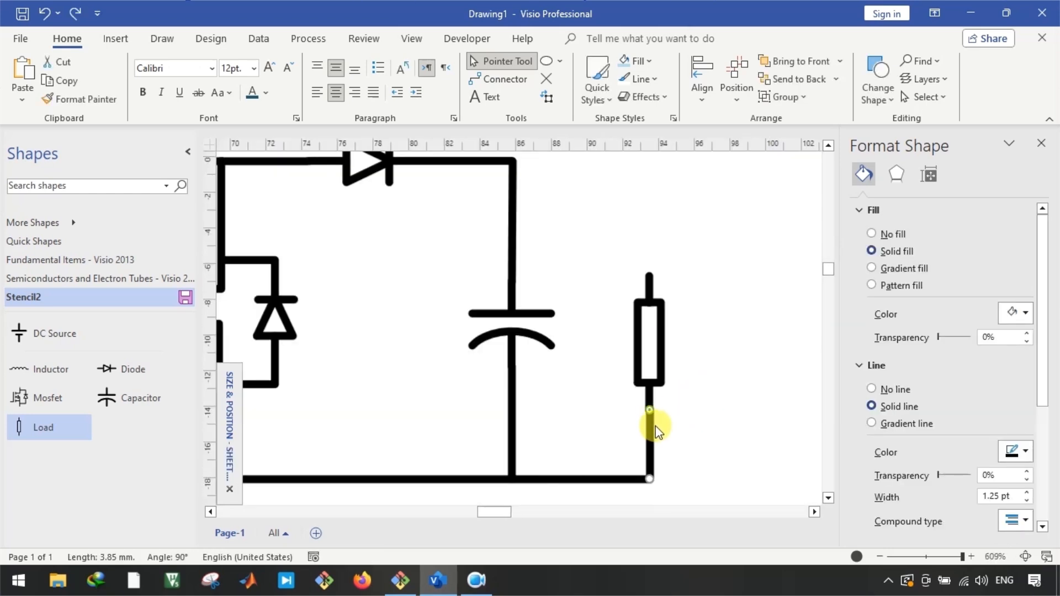
Copy the vertical wire to above the load, attach it to the load's upper end and straighten it to about 6.1 mm long
left_click_drag(654, 439, 665, 186)
scroll(660, 186, "up", 2)
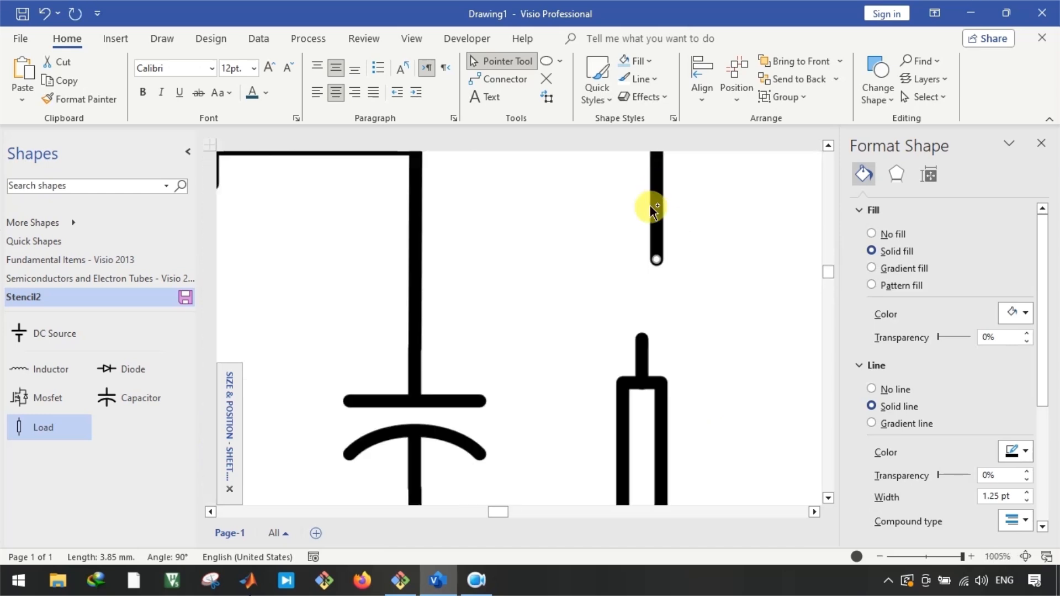
scroll(657, 186, "up", 2)
left_click_drag(657, 281, 637, 398)
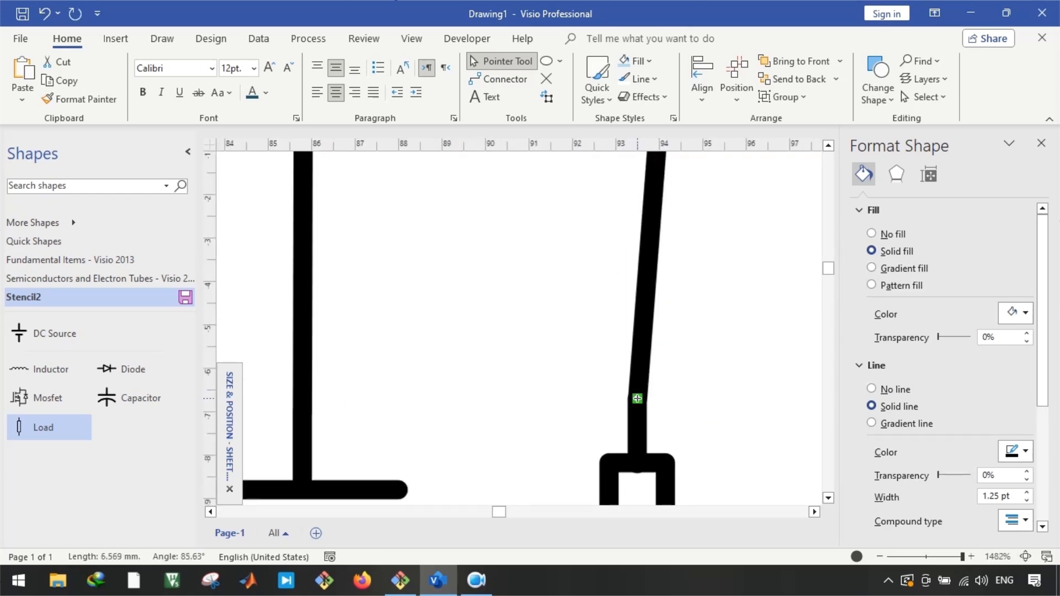
scroll(638, 398, "up", 3)
left_click_drag(658, 265, 639, 283)
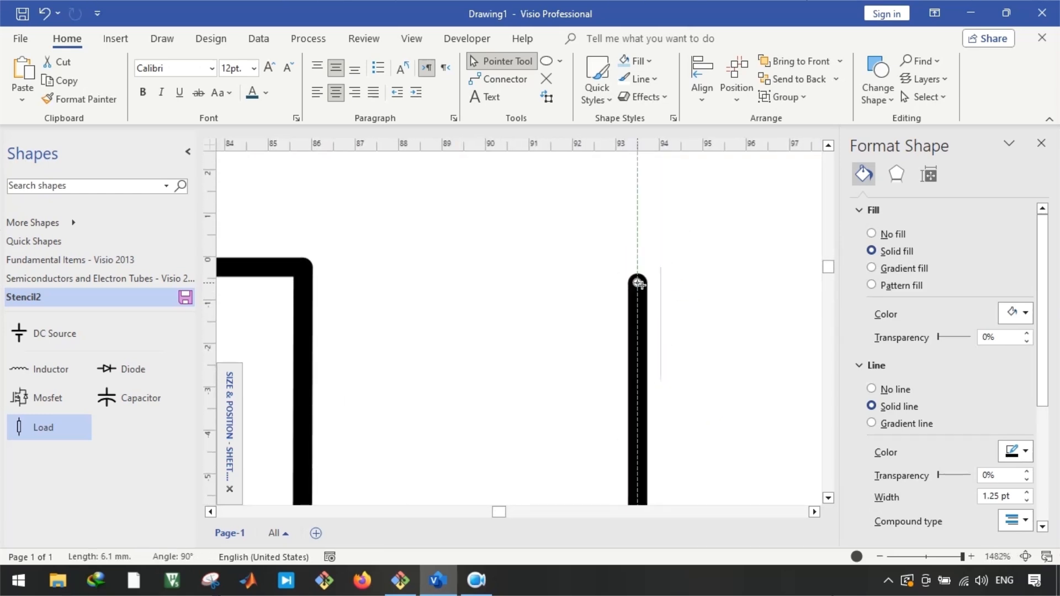
scroll(639, 287, "down", 2)
scroll(643, 295, "down", 2)
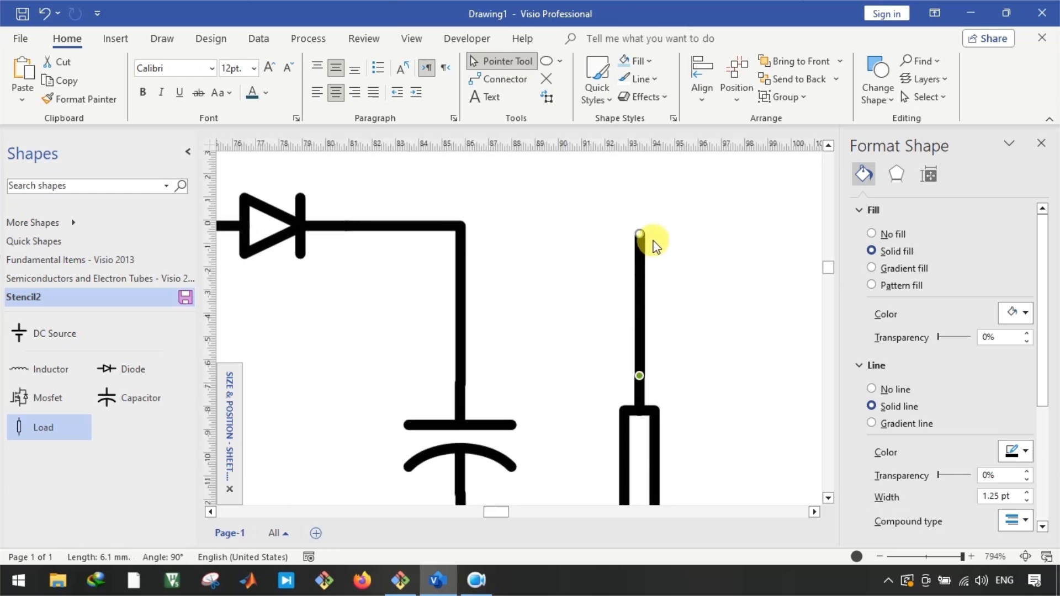
scroll(647, 242, "up", 1)
left_click_drag(637, 234, 408, 221)
key("ctrl+z")
Copy the bottom wire to join the capacitor's top corner to the load branch, and extend the load's upper wire to about 6.45 mm to meet it
left_click_drag(558, 417, 626, 175)
scroll(643, 223, "up", 3)
left_click(635, 274)
left_click(594, 236)
mouse_move(627, 222)
left_mouse_down()
mouse_move(602, 221)
mouse_move(624, 224)
left_mouse_up()
left_click(628, 195)
left_click_drag(625, 176, 625, 223)
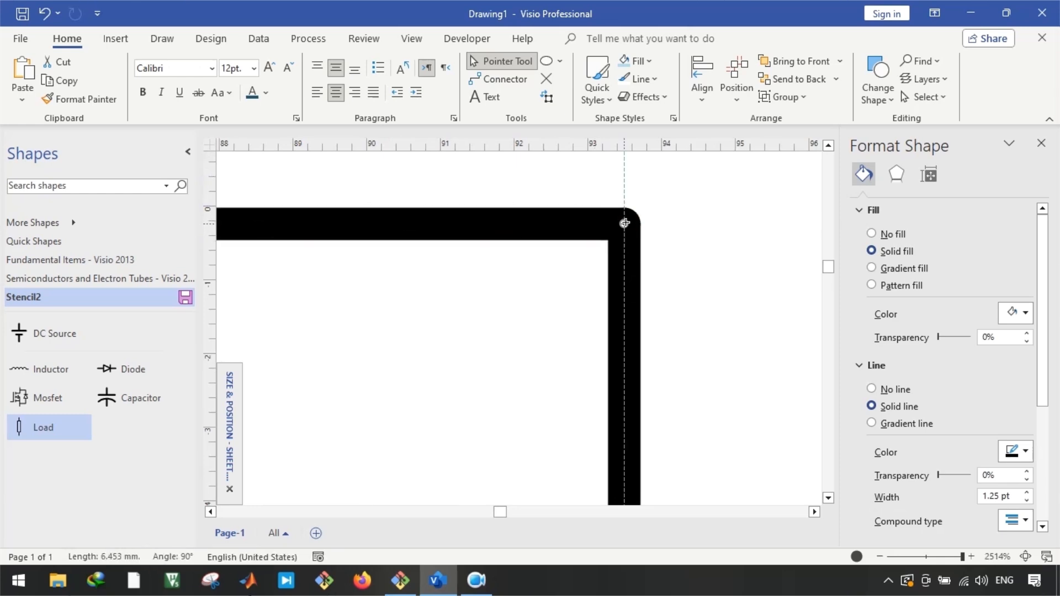
left_click(662, 206)
Review the whole boost converter circuit from the DC source to the load
scroll(685, 250, "down", 6)
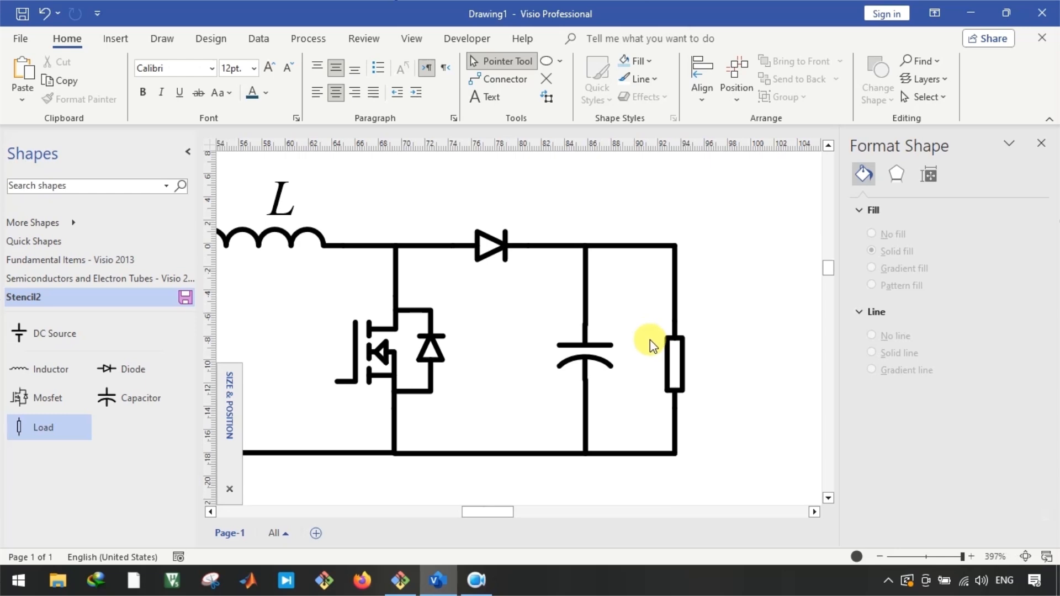
scroll(650, 341, "left", 3)
scroll(619, 328, "down", 1)
scroll(425, 317, "right", 1)
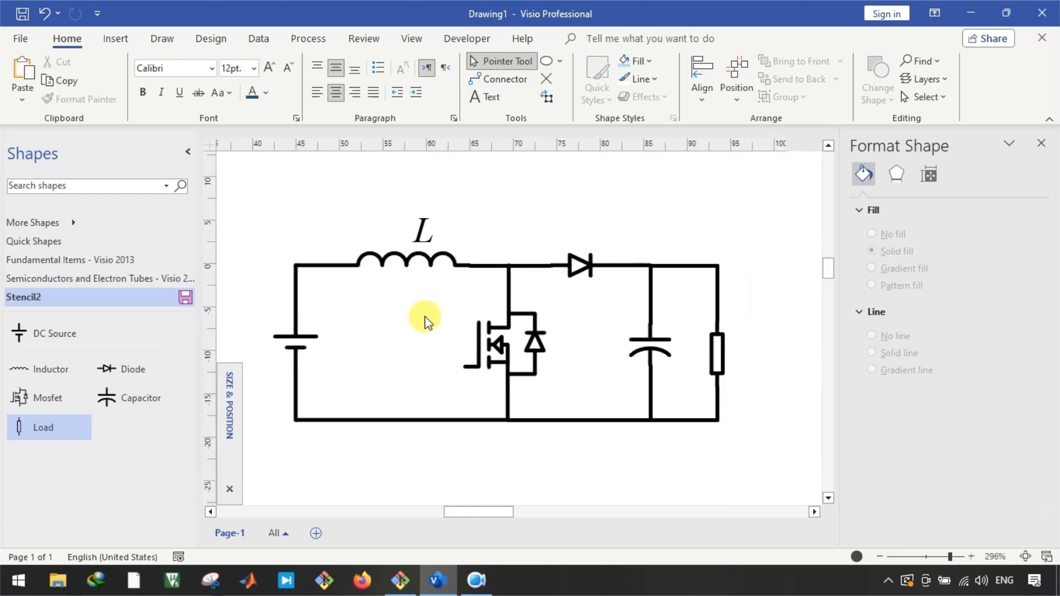
scroll(342, 310, "down", 2)
scroll(353, 317, "up", 1)
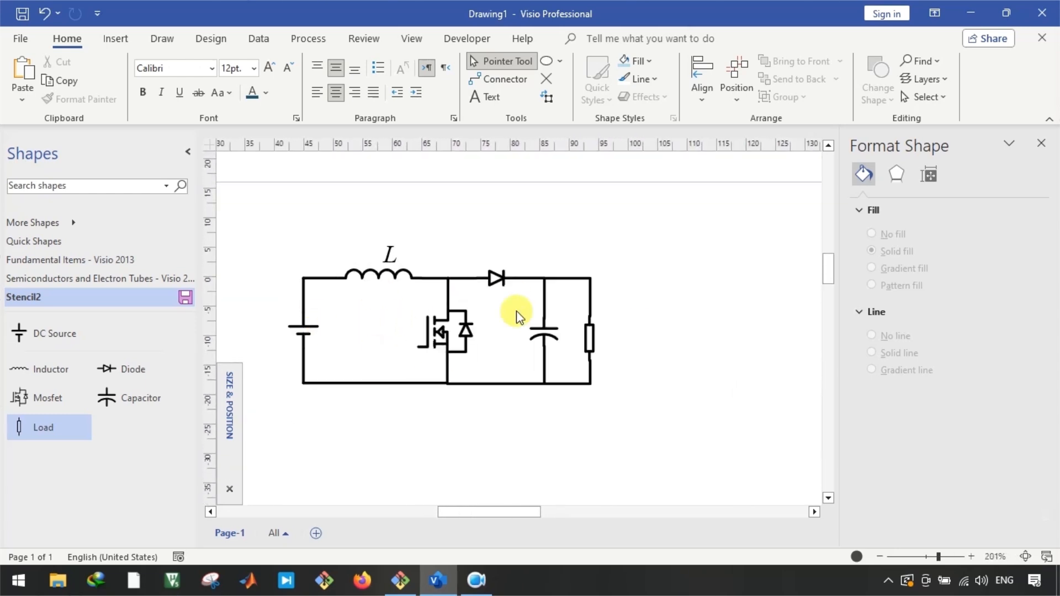
scroll(592, 337, "up", 2)
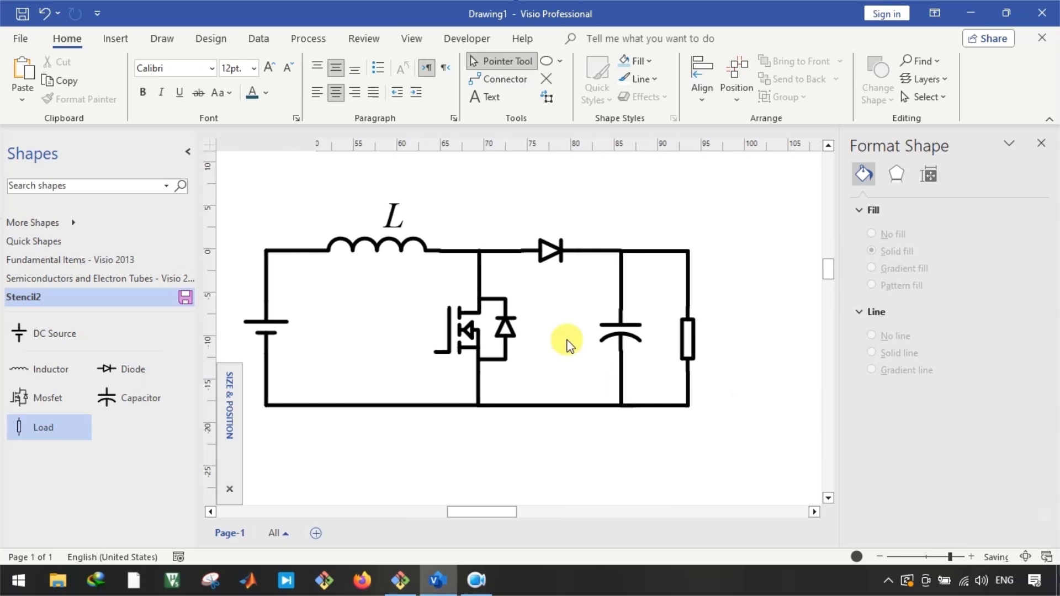
scroll(621, 381, "down", 2)
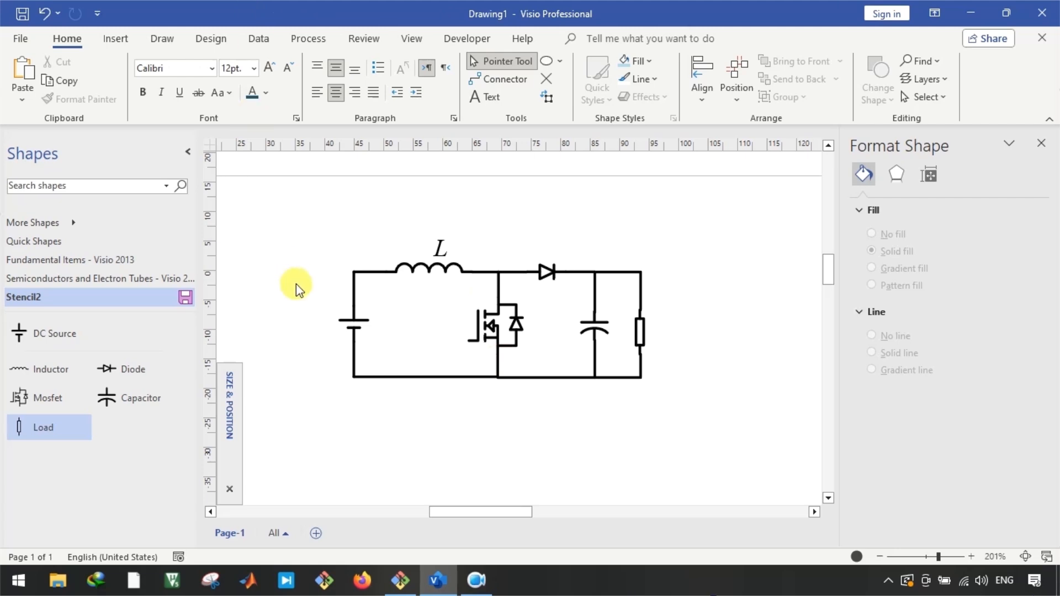
scroll(252, 283, "down", 2)
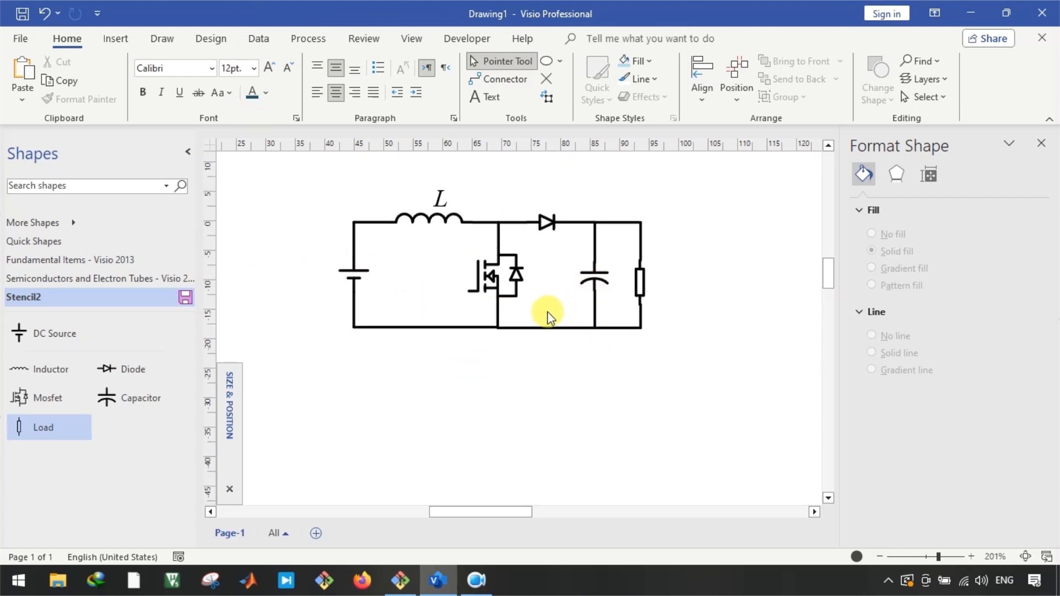
Copy the DC source with its connecting wires to the empty area below the boost converter
left_click(364, 275)
left_click_drag(315, 189, 398, 393)
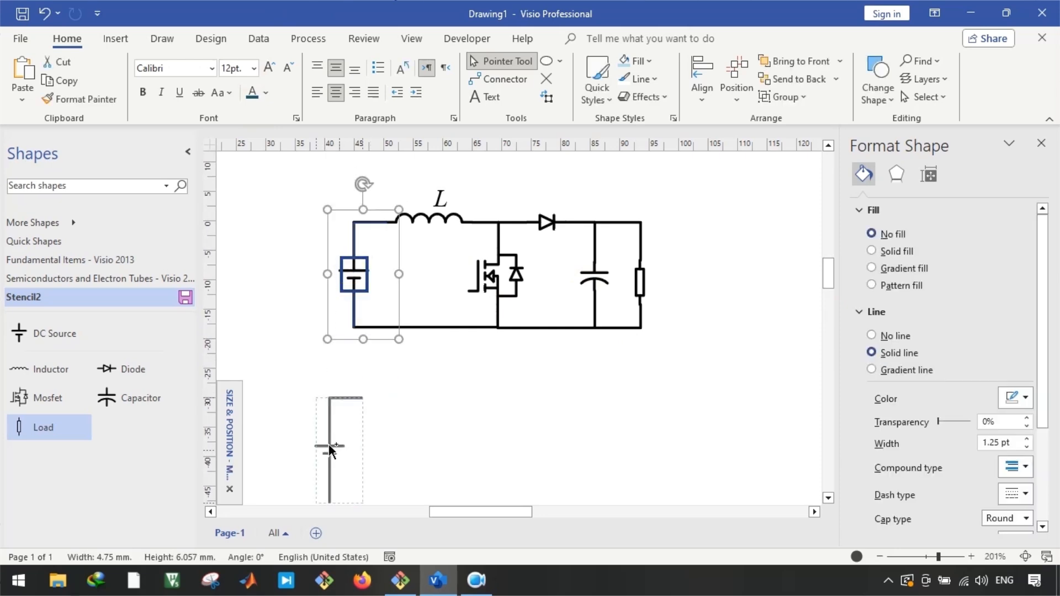
left_click_drag(342, 483, 345, 429)
left_click(428, 349)
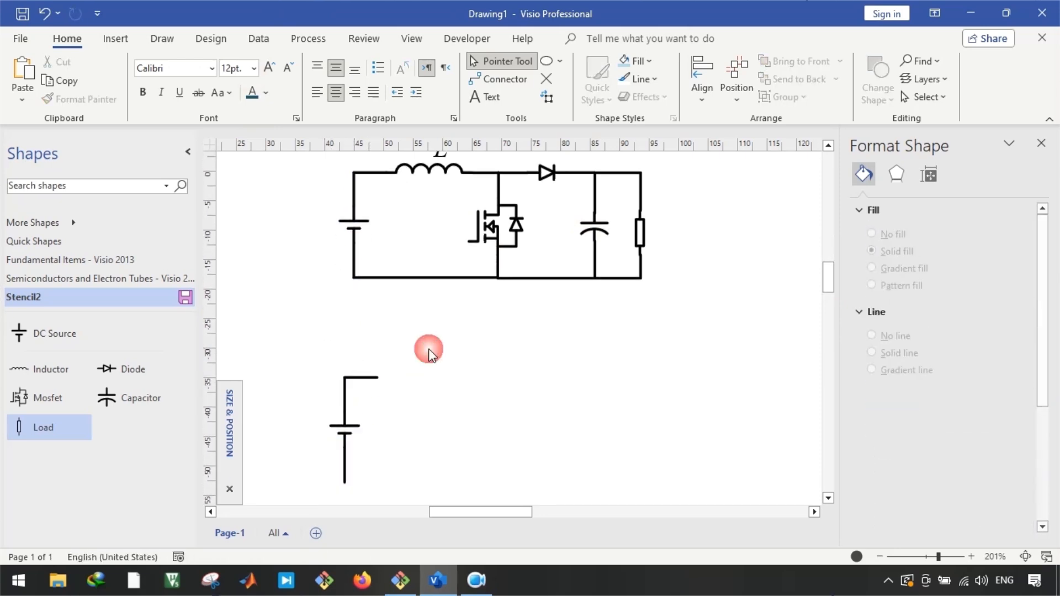
scroll(363, 383, "down", 1)
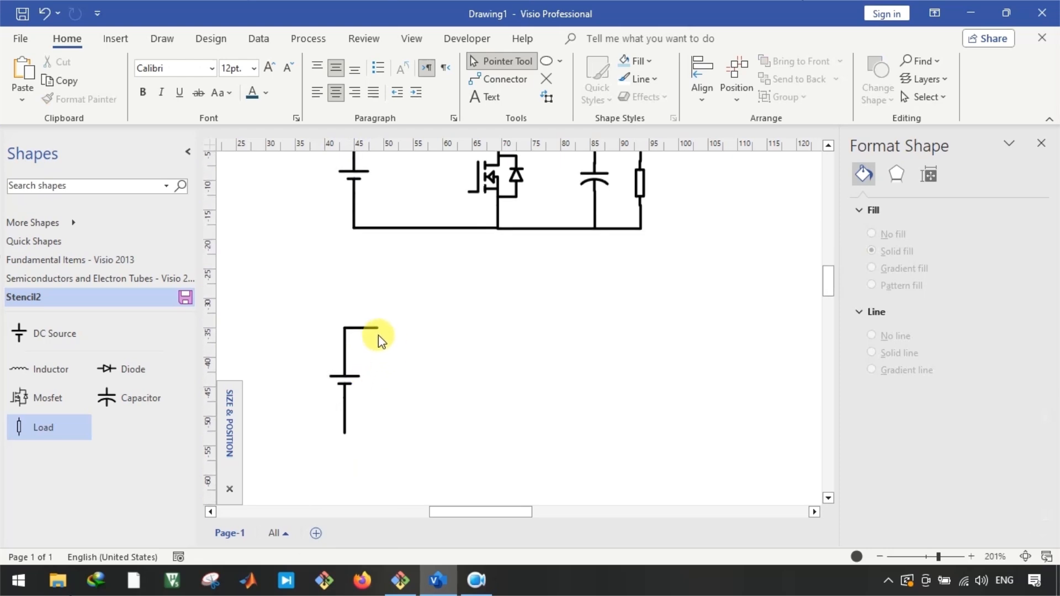
Copy the inductor to beside the duplicated DC source and rotate it 90° clockwise to stand vertically
scroll(390, 353, "up", 1)
scroll(421, 242, "up", 1)
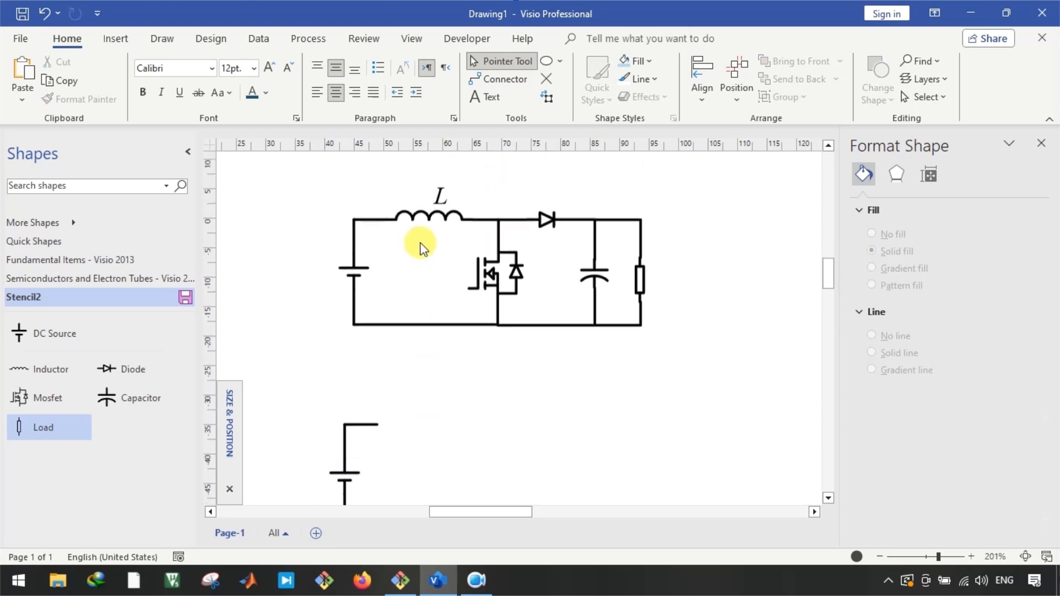
left_click(424, 220)
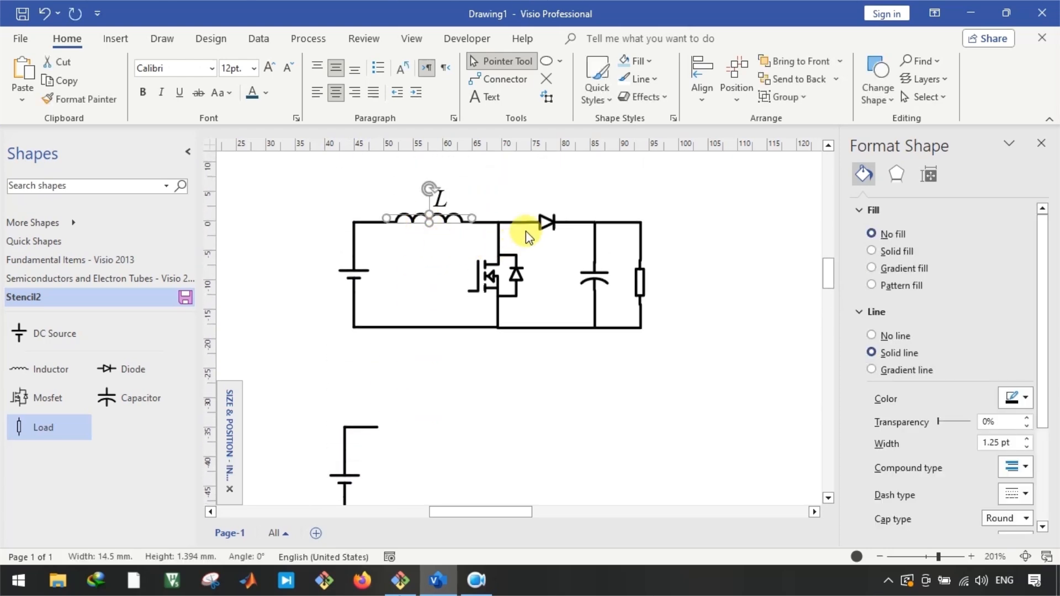
scroll(536, 226, "down", 2)
scroll(530, 221, "up", 1)
left_click(441, 199)
left_click(431, 172)
left_click_drag(435, 171, 488, 343)
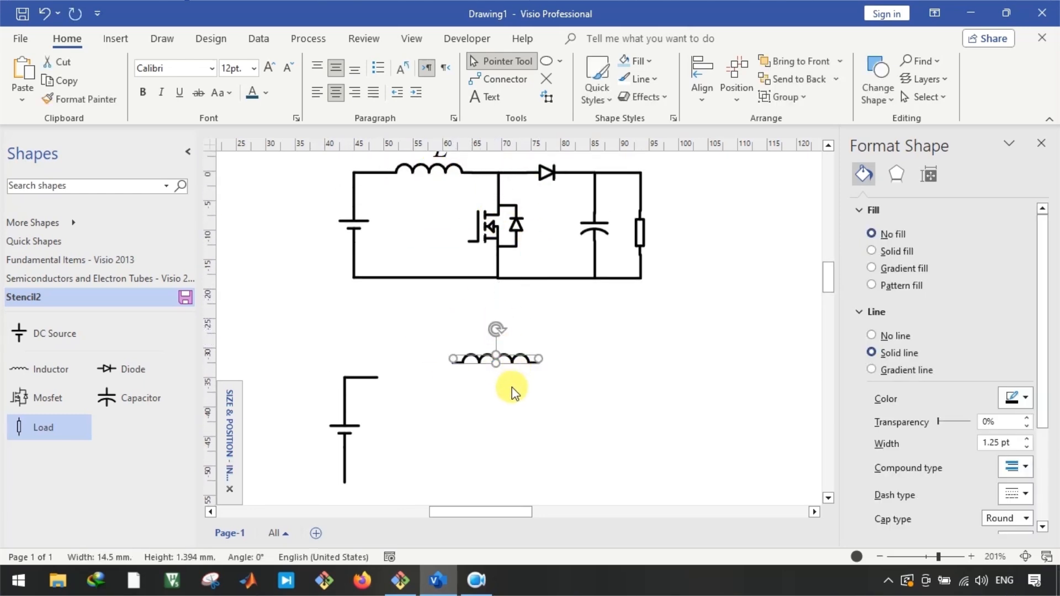
key("ctrl+r")
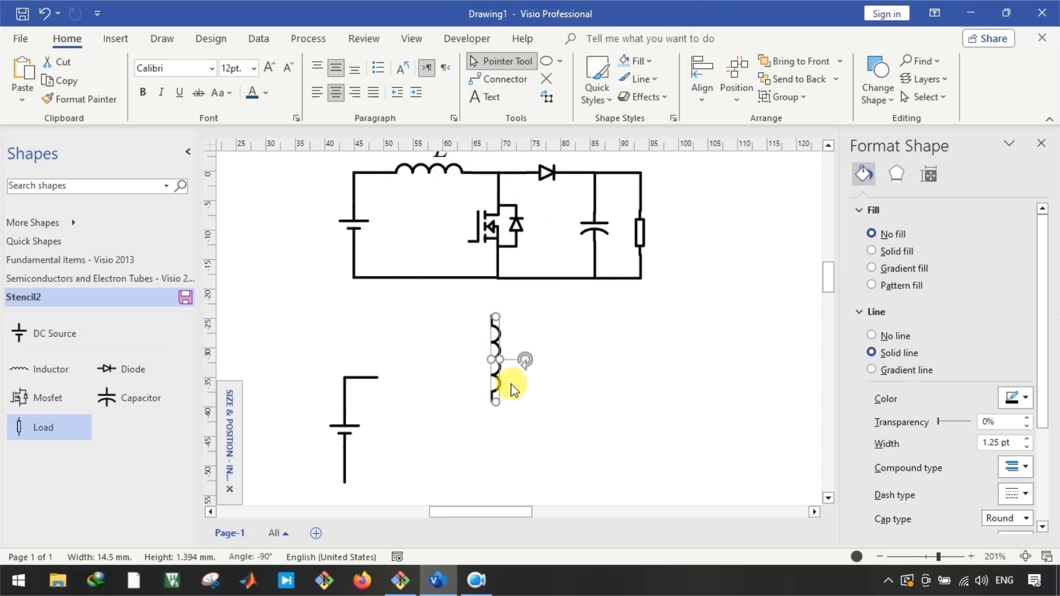
Copy the vertical inductor just to its right and flip the copy horizontally so the two windings face each other
scroll(503, 393, "up", 4)
left_click_drag(485, 390, 556, 397)
left_click(734, 83)
mouse_move(785, 349)
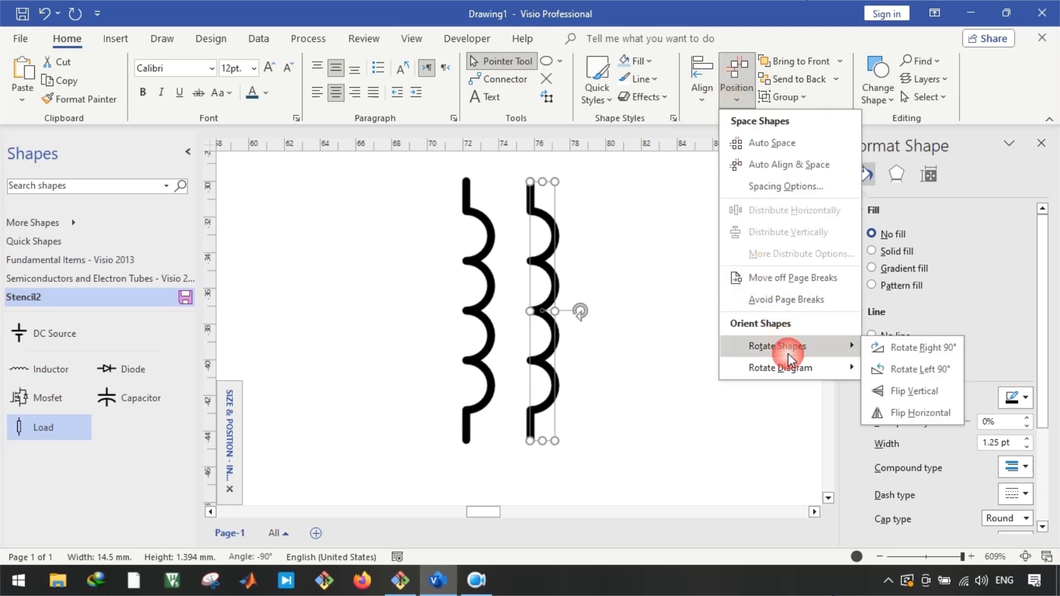
left_click(914, 417)
left_click(634, 361)
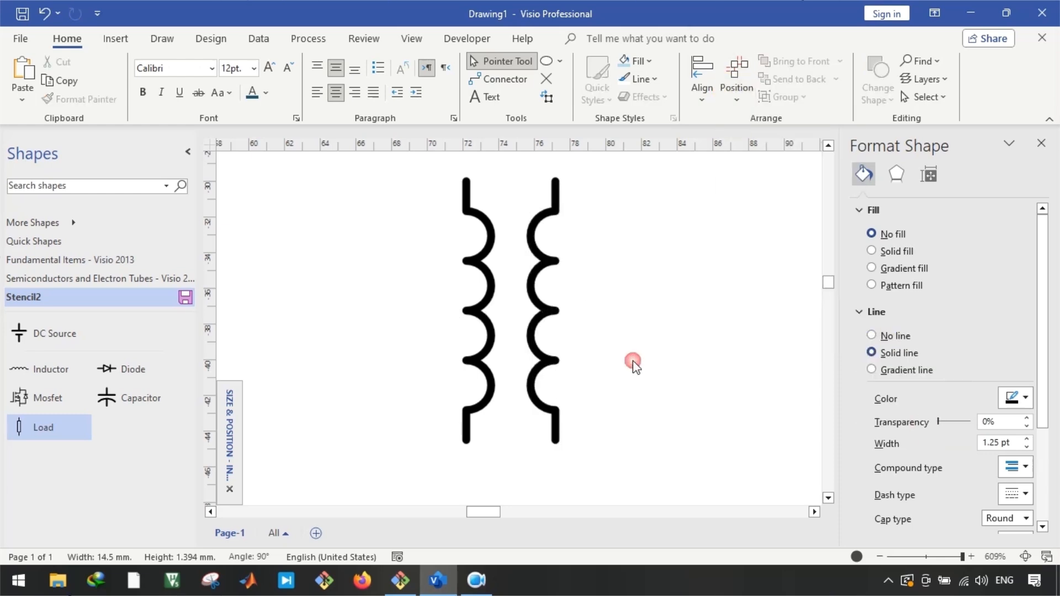
Draw a vertical core line between the two windings, shorten its upper end to about 13.5 mm, and duplicate it alongside
left_click(559, 61)
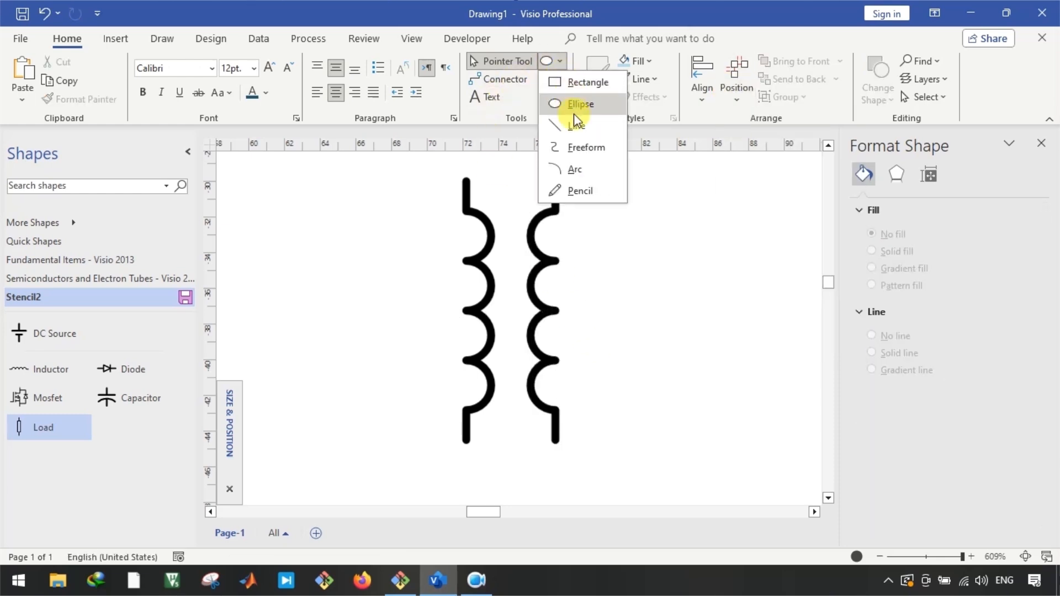
left_click(575, 117)
left_click_drag(506, 180, 507, 450)
key("ctrl+1")
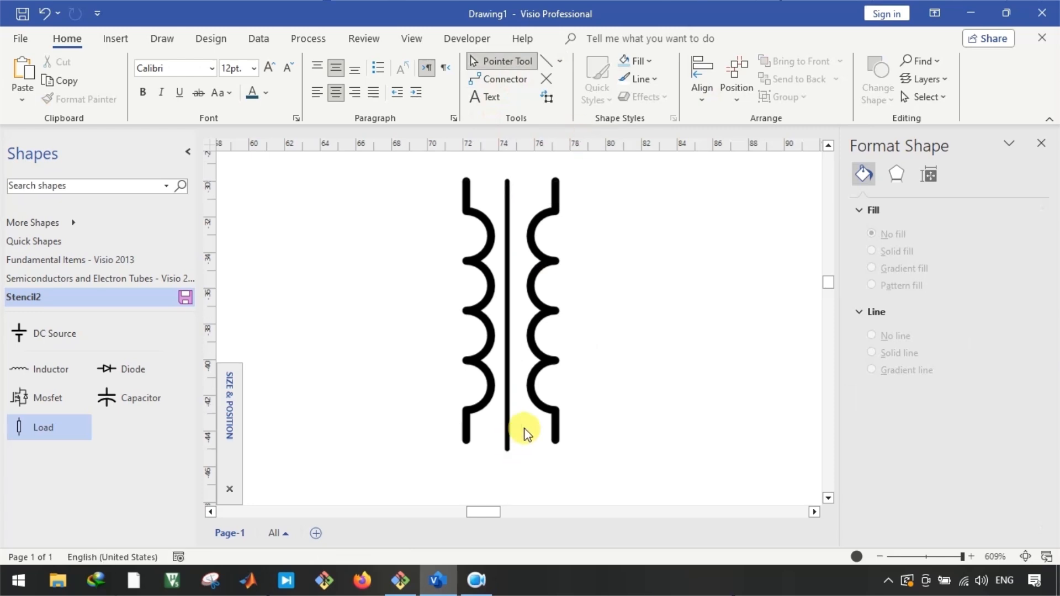
left_click(508, 186)
left_click_drag(507, 180, 520, 238)
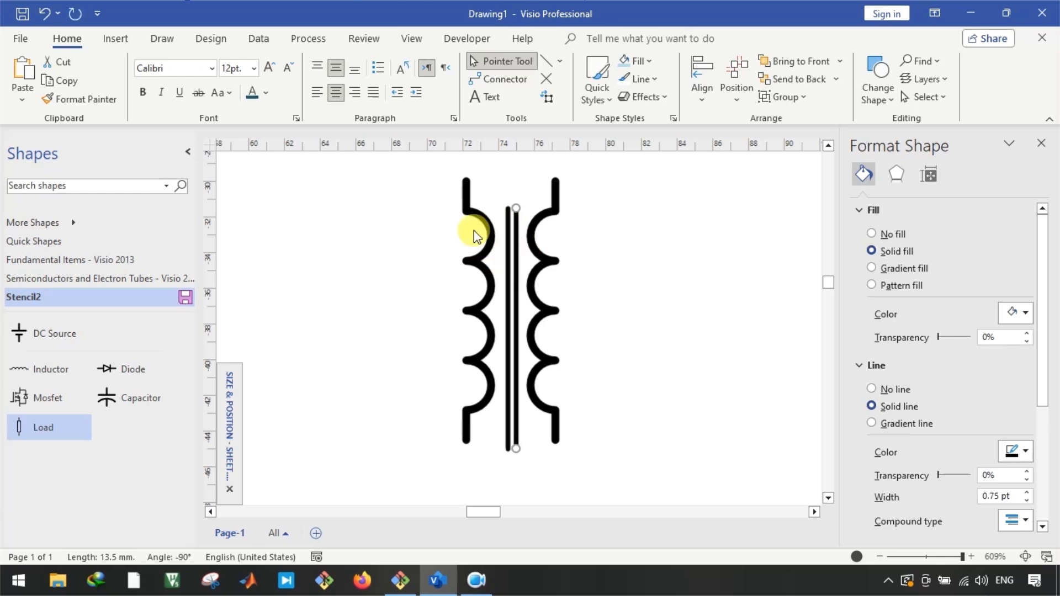
Nudge the left winding slightly outward, away from the core lines
left_click(381, 181)
scroll(386, 185, "down", 2, "ctrl")
left_click_drag(407, 173, 464, 398)
scroll(458, 392, "up", 1, "ctrl")
key("shift+Left")
key("shift+Left")
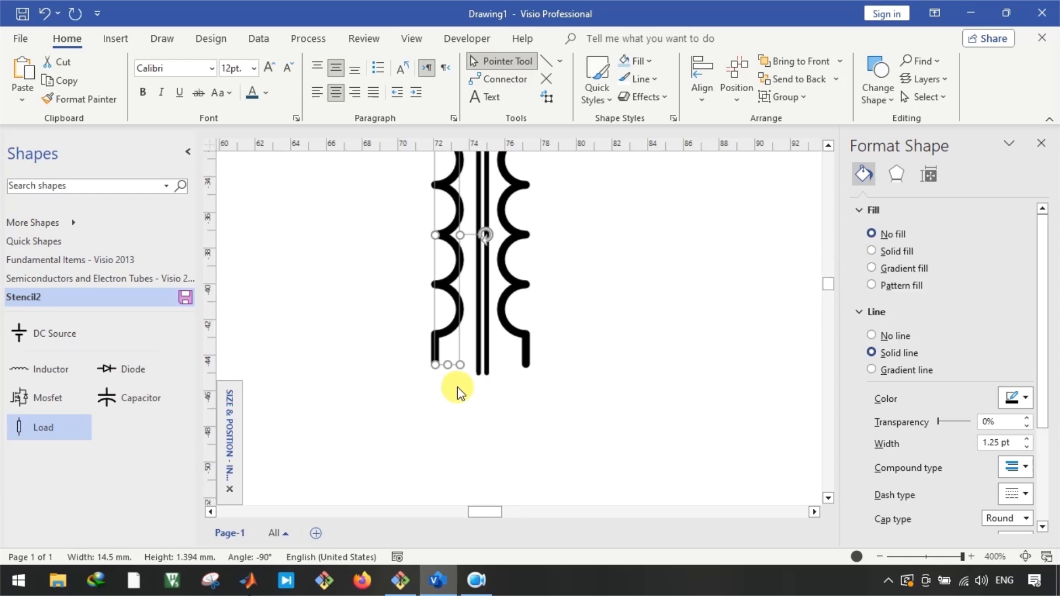
left_click(464, 398)
Shorten the lower ends of both core lines so that they are about 12.86 mm long
scroll(470, 387, "up", 4, "ctrl")
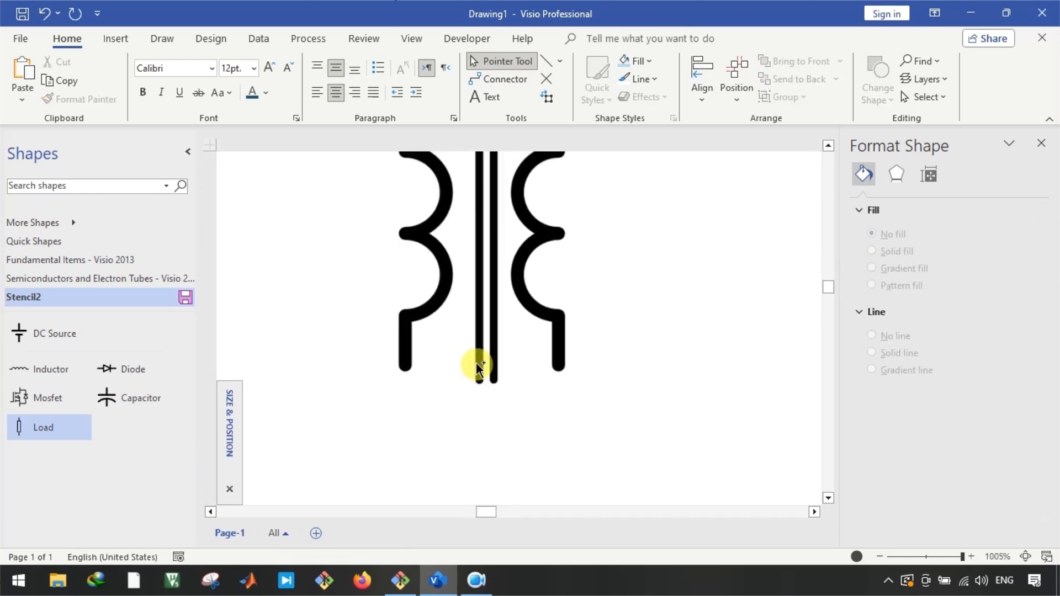
left_click(480, 367)
left_click_drag(479, 381, 499, 364)
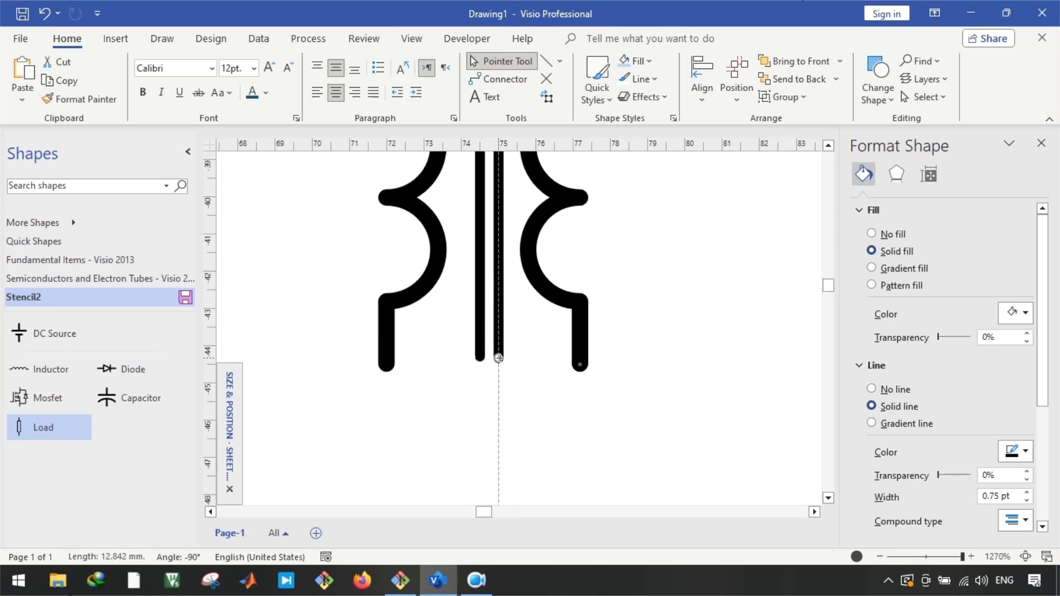
scroll(500, 359, "down", 4)
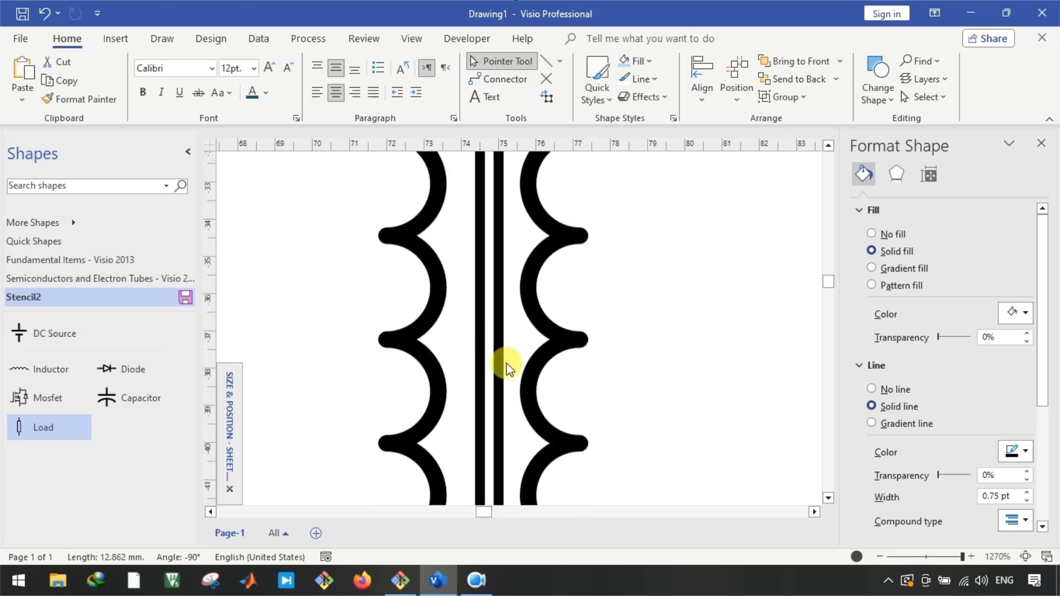
left_click(368, 269)
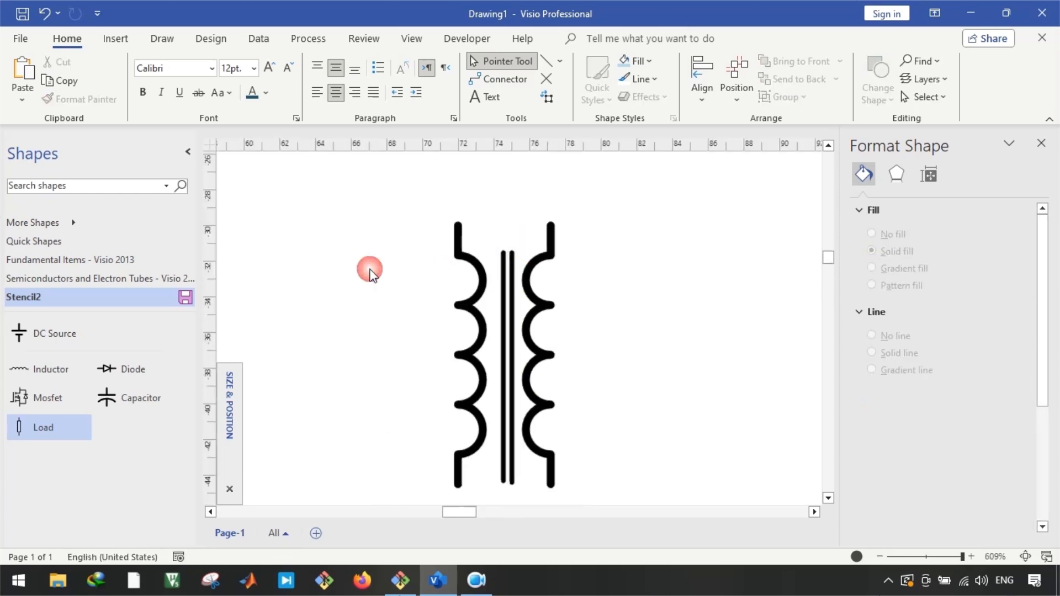
Nudge the right winding slightly outward to even out its gap to the core lines
scroll(375, 278, "down", 4)
scroll(513, 335, "left", 2)
scroll(493, 330, "up", 2)
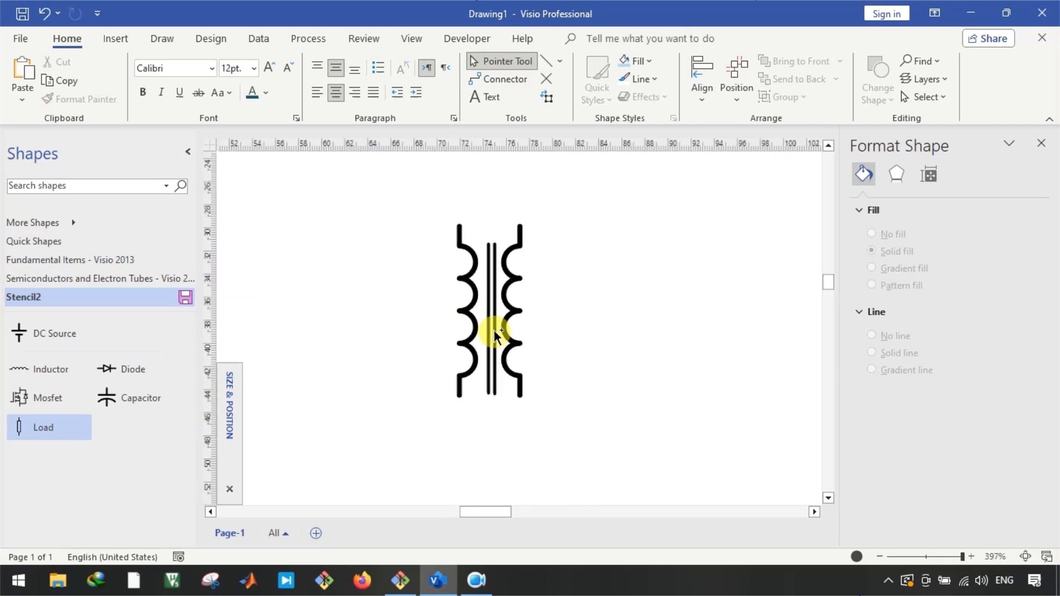
left_click(511, 315)
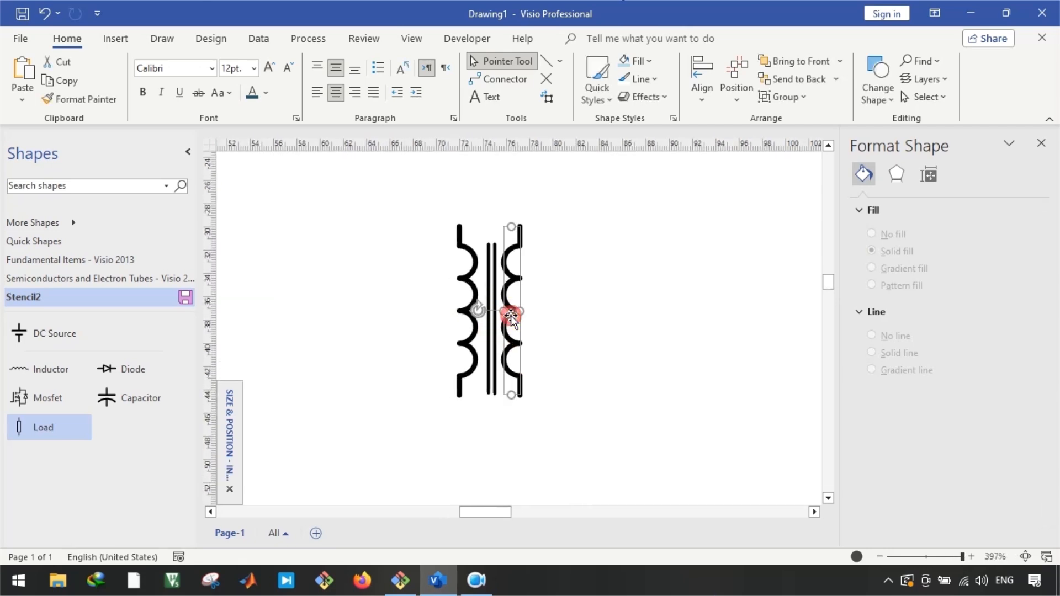
left_click(552, 337)
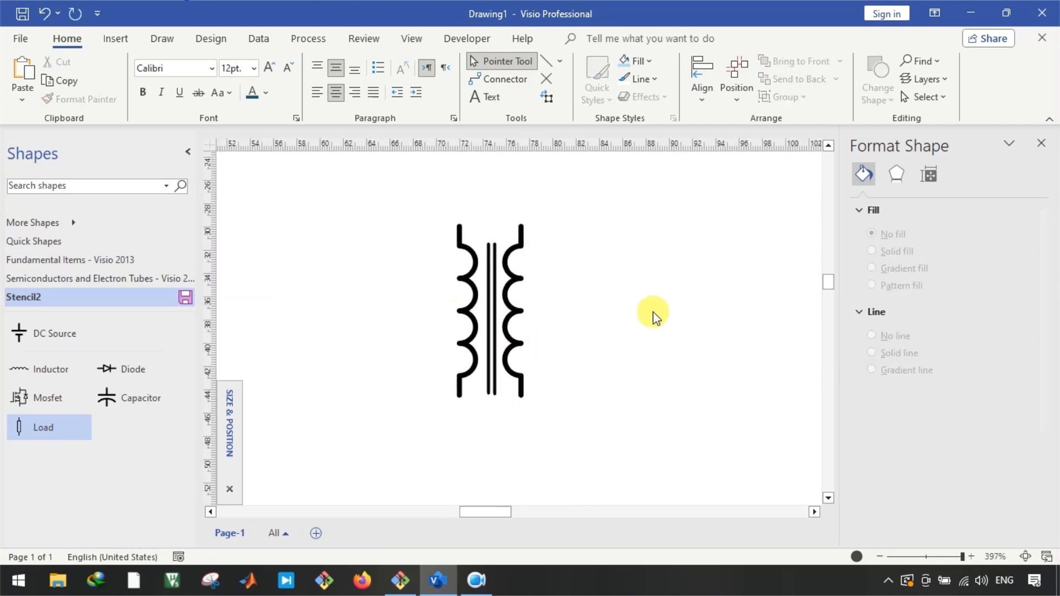
Draw a 1 mm circle inside the left winding's top turn as a polarity dot and fill it solid black
scroll(511, 281, "up", 6)
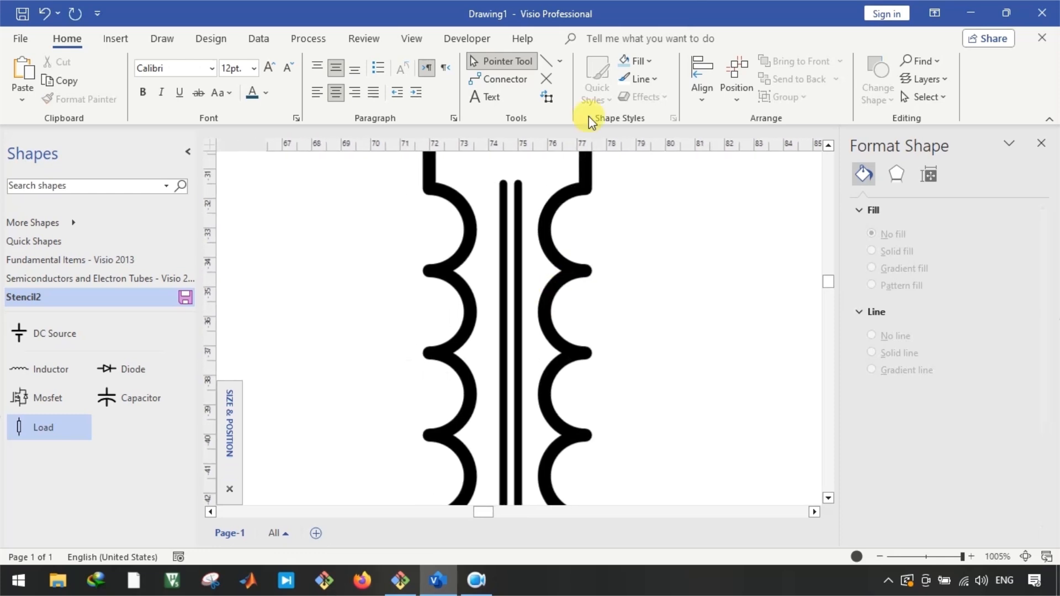
left_click(565, 64)
left_click(570, 101)
left_click_drag(414, 213, 440, 245)
key("Escape")
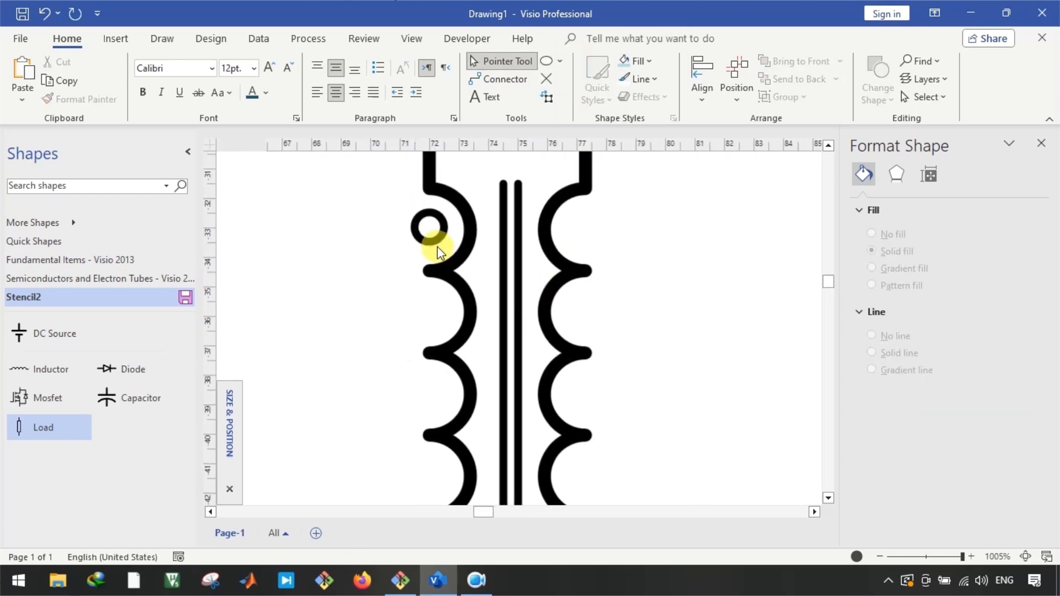
scroll(434, 241, "up", 1)
left_click(436, 233)
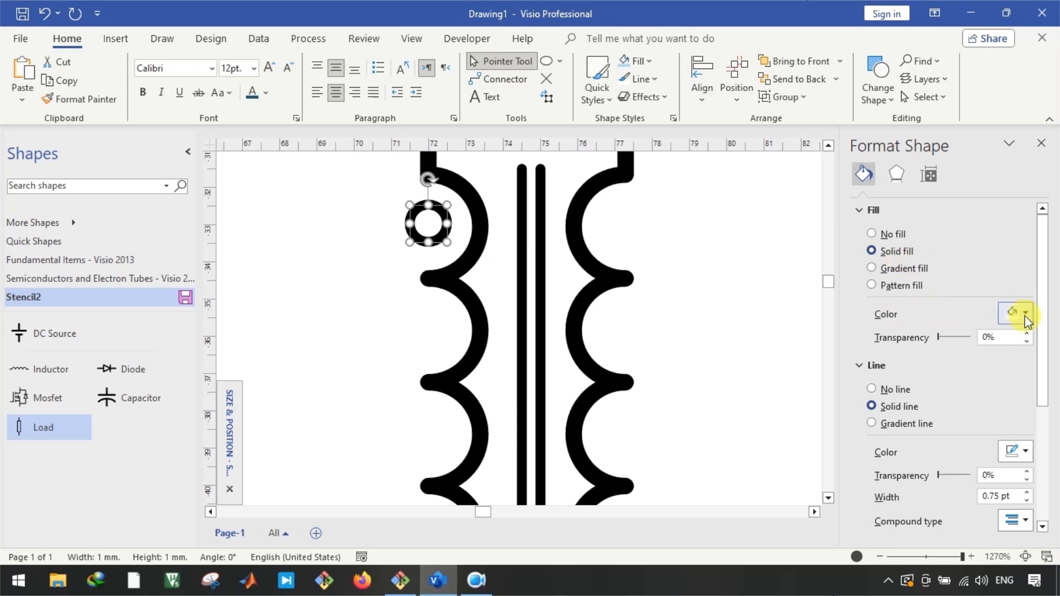
left_click(1026, 315)
left_click(945, 75)
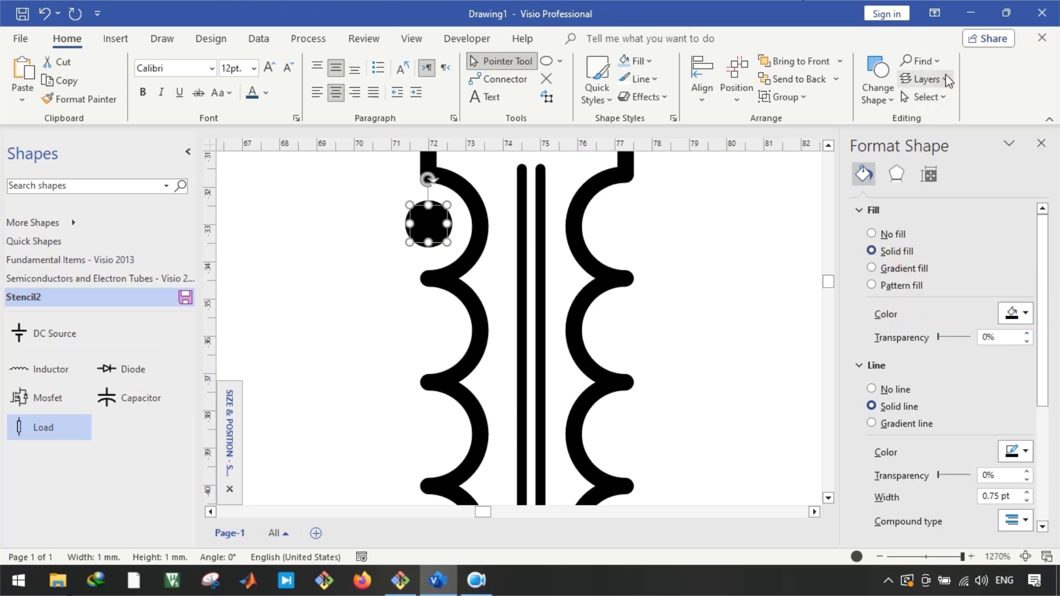
Shrink the polarity dot to 0.72 mm and copy it into the right winding's top turn
left_click(368, 220)
left_click(430, 226)
scroll(429, 224, "up", 2)
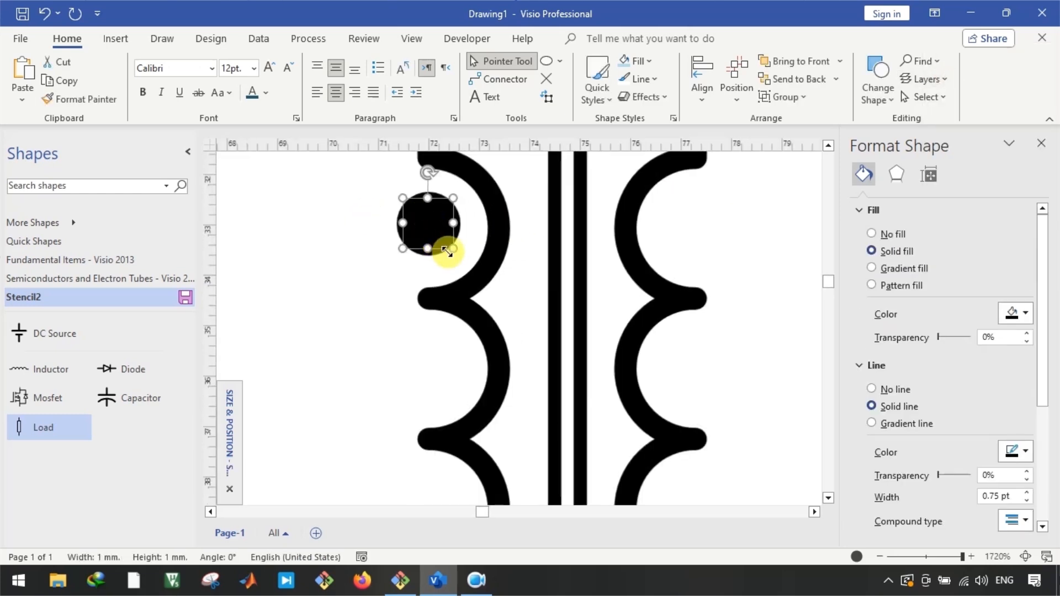
left_click_drag(451, 248, 705, 239)
scroll(700, 237, "down", 5)
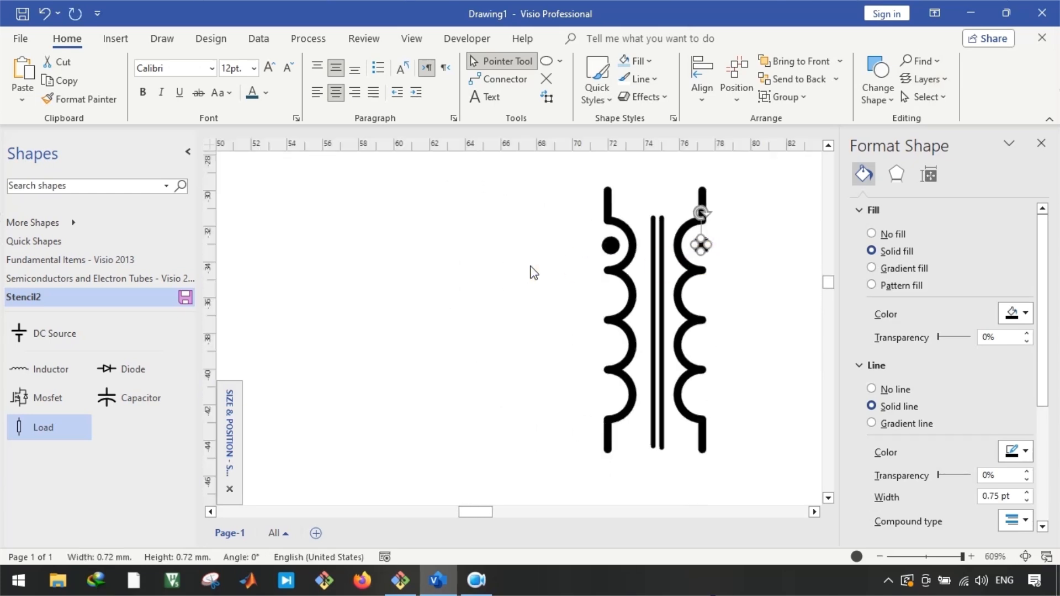
Shorten the right core line's lower end to line up with the left core line
left_click(530, 272)
left_click_drag(544, 164, 781, 451)
left_click(586, 441)
scroll(583, 440, "right", 1)
scroll(582, 425, "right", 1)
scroll(630, 394, "up", 9)
left_click(584, 373)
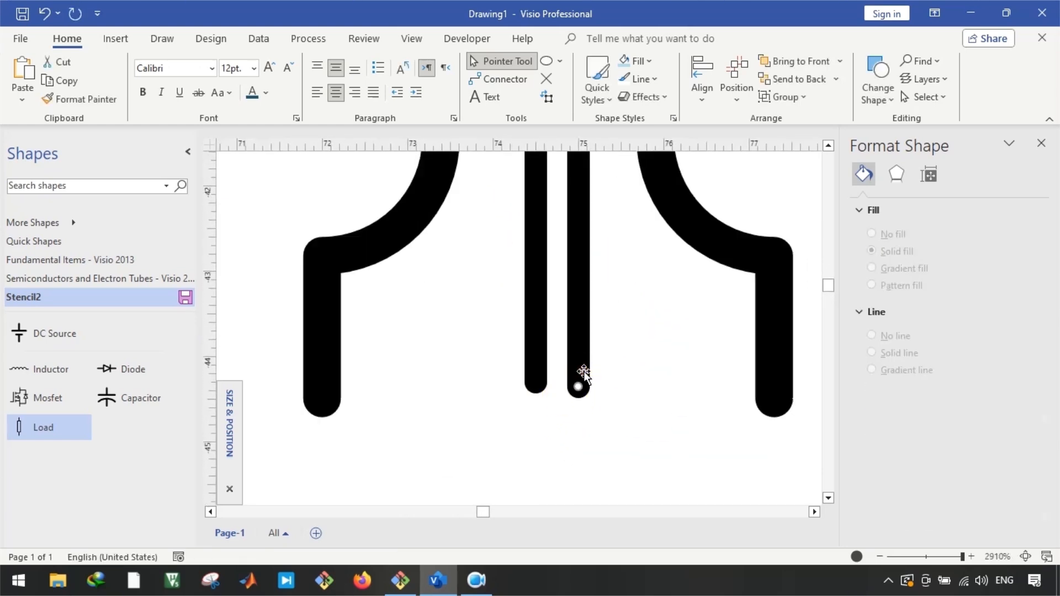
mouse_move(576, 391)
left_mouse_down()
mouse_move(534, 379)
mouse_move(577, 381)
left_mouse_up()
scroll(598, 433, "down", 3)
left_click(599, 434)
scroll(599, 435, "down", 5)
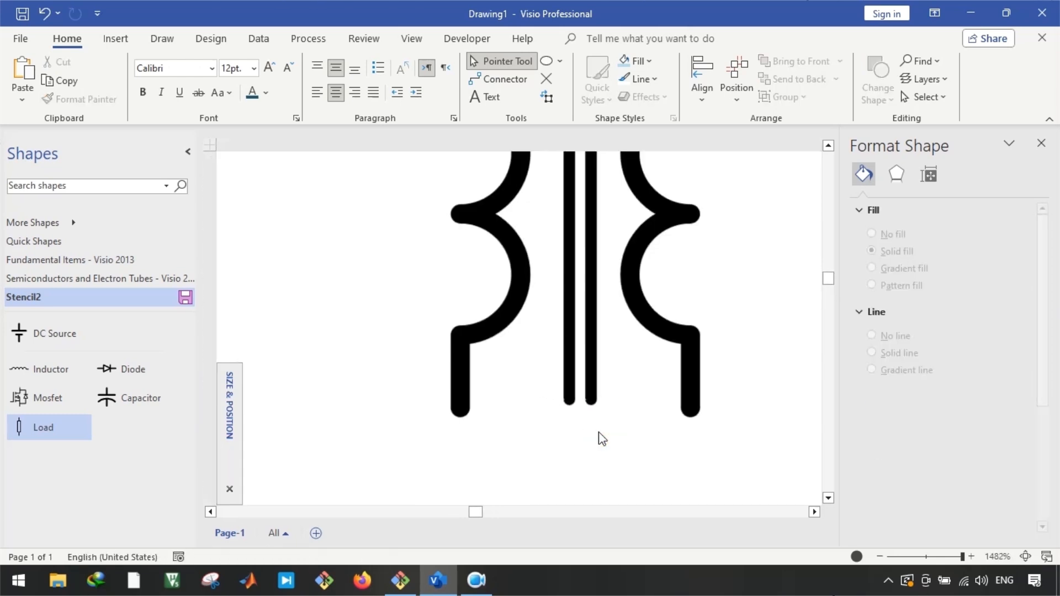
Select all transformer parts and add connection points at the upper and lower ends of both windings
scroll(500, 346, "down", 2)
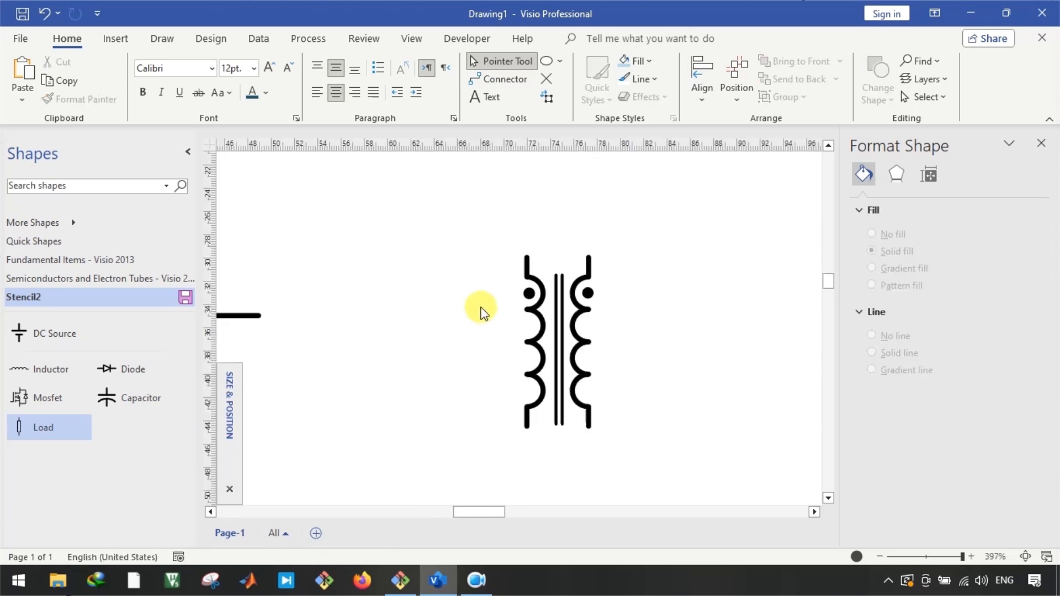
left_click_drag(471, 213, 669, 454)
left_click(544, 81)
scroll(600, 268, "up", 8)
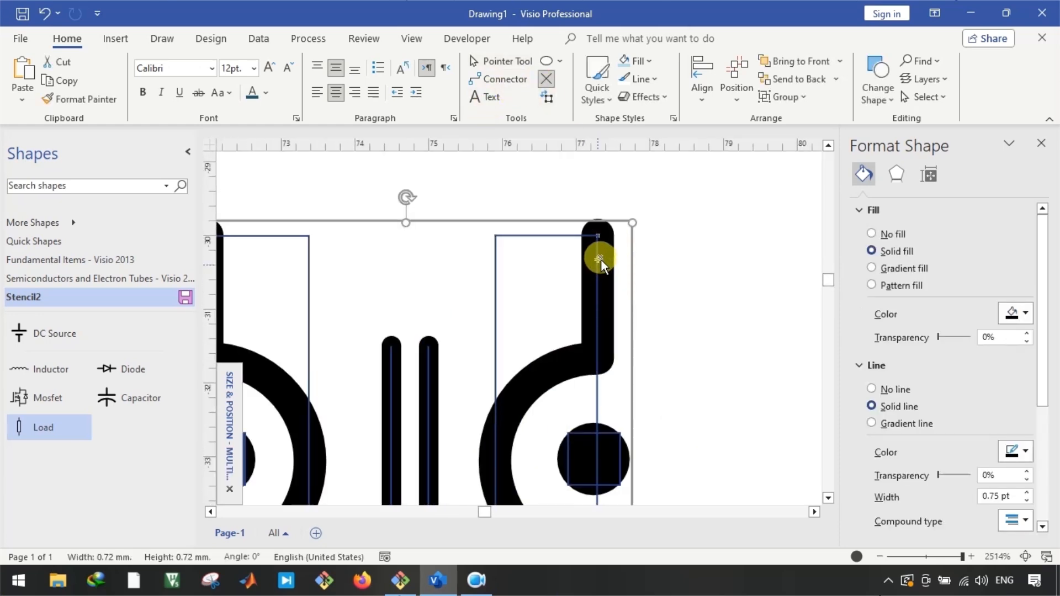
scroll(587, 254, "down", 3)
scroll(386, 244, "down", 3)
scroll(392, 267, "down", 3)
left_click(587, 400)
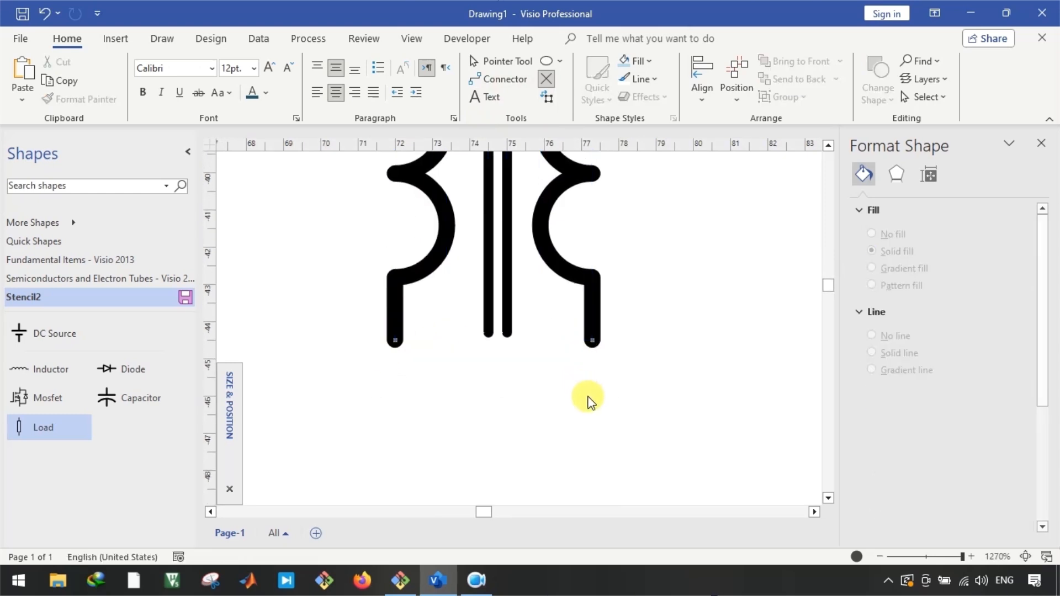
key("ctrl+1")
Try to merge the transformer's parts into one shape with the Union operation
scroll(589, 417, "down", 1)
left_click(468, 81)
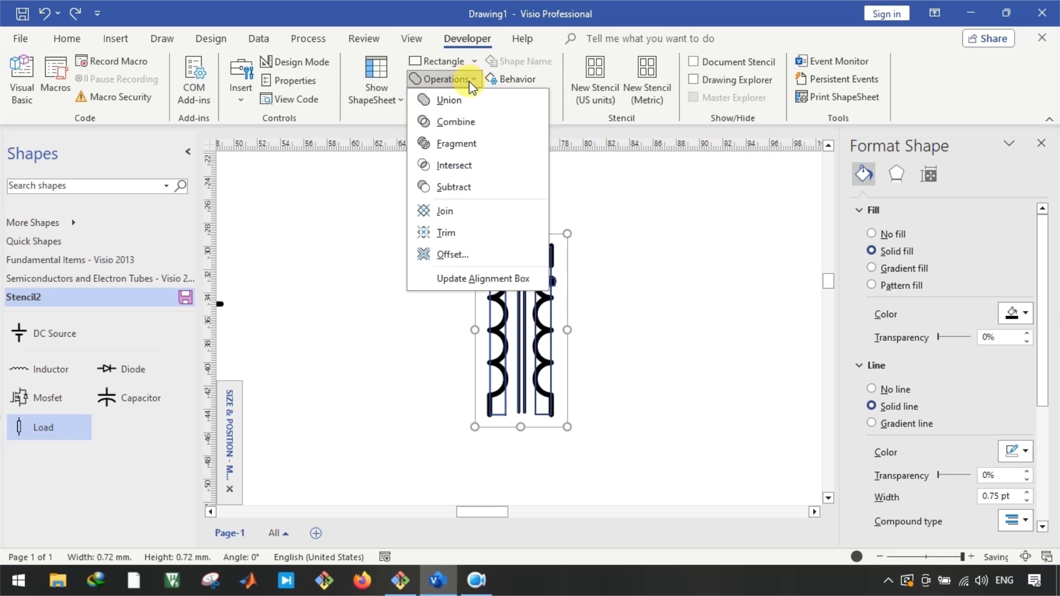
left_click(472, 100)
key("ctrl+z")
Group the windings, core lines and polarity dots into a single transformer shape
left_click_drag(439, 209, 601, 450)
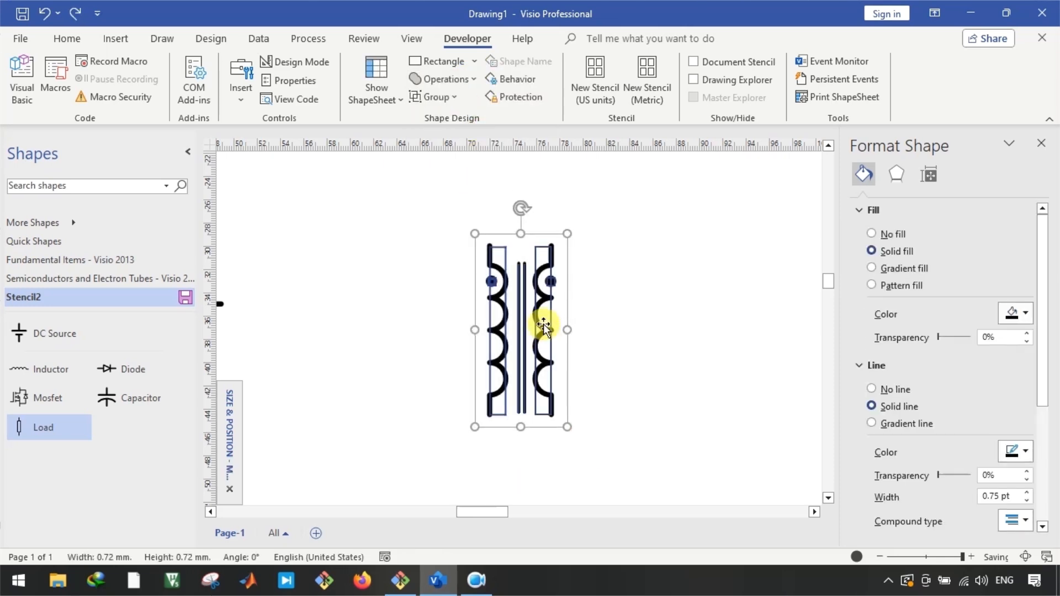
right_click(543, 323)
mouse_move(608, 180)
left_click(723, 178)
left_click(670, 289)
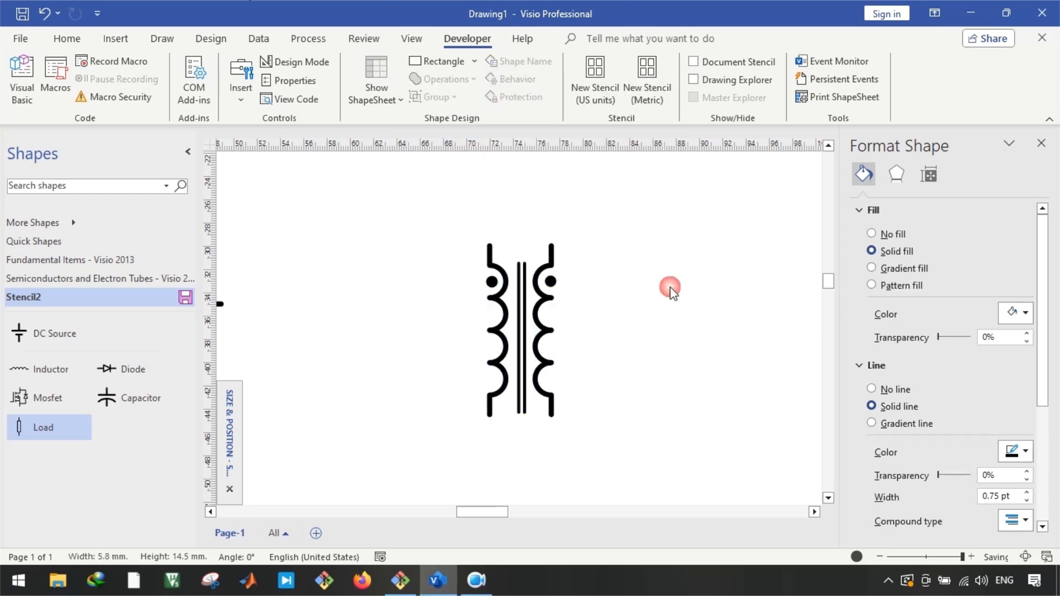
Add the grouped transformer to Stencil2 as a reusable symbol named Transformer
left_click(523, 327)
left_click_drag(540, 329, 146, 436)
left_click(145, 429)
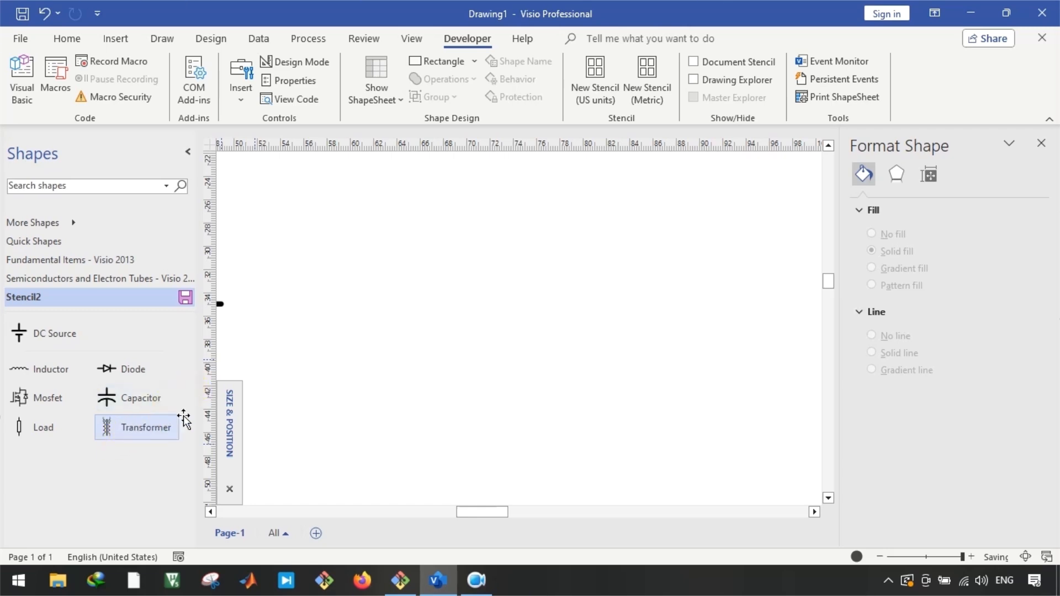
Place a Transformer symbol from Stencil2 to the right of the duplicated DC source, with its top below the source's upper wire
left_click_drag(185, 420, 544, 315)
scroll(497, 350, "down", 3)
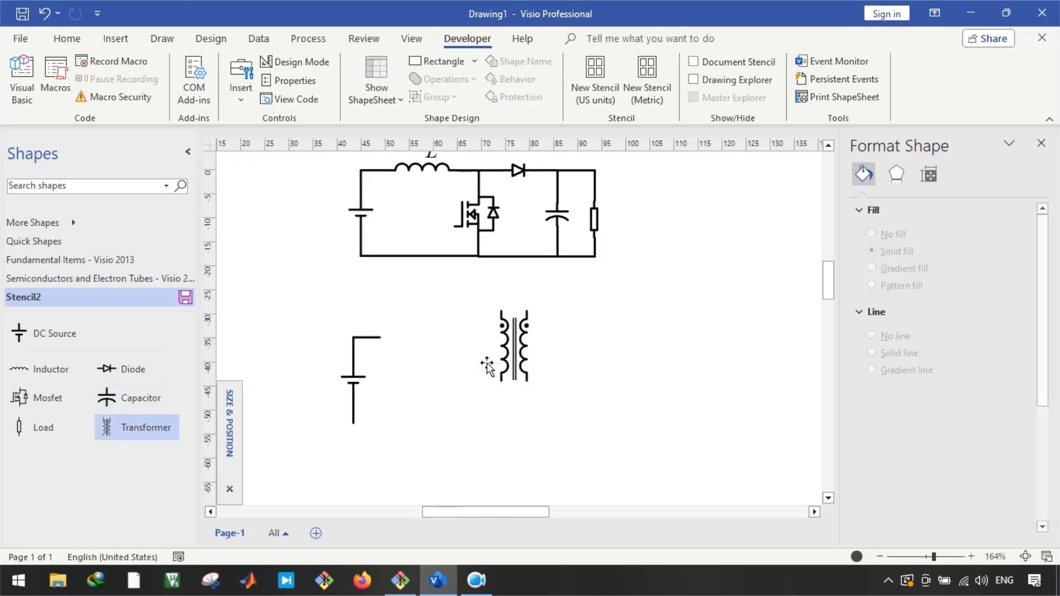
scroll(486, 364, "up", 2)
left_click(521, 373)
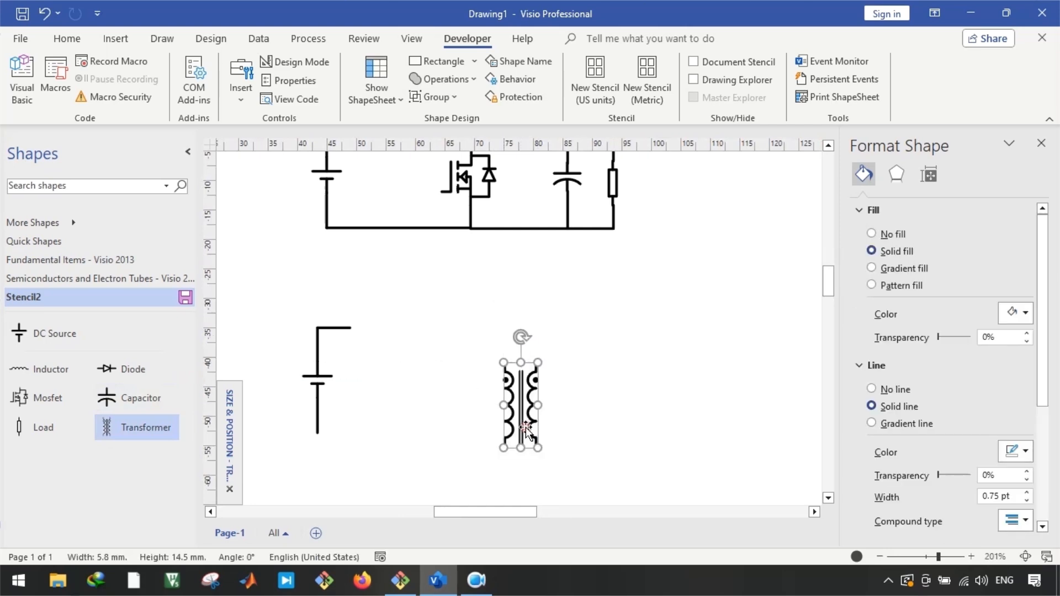
left_click(449, 379)
Copy the MOSFET from the boost converter to the area below and slightly left of the transformer
left_click(485, 170)
left_click_drag(484, 170, 494, 486)
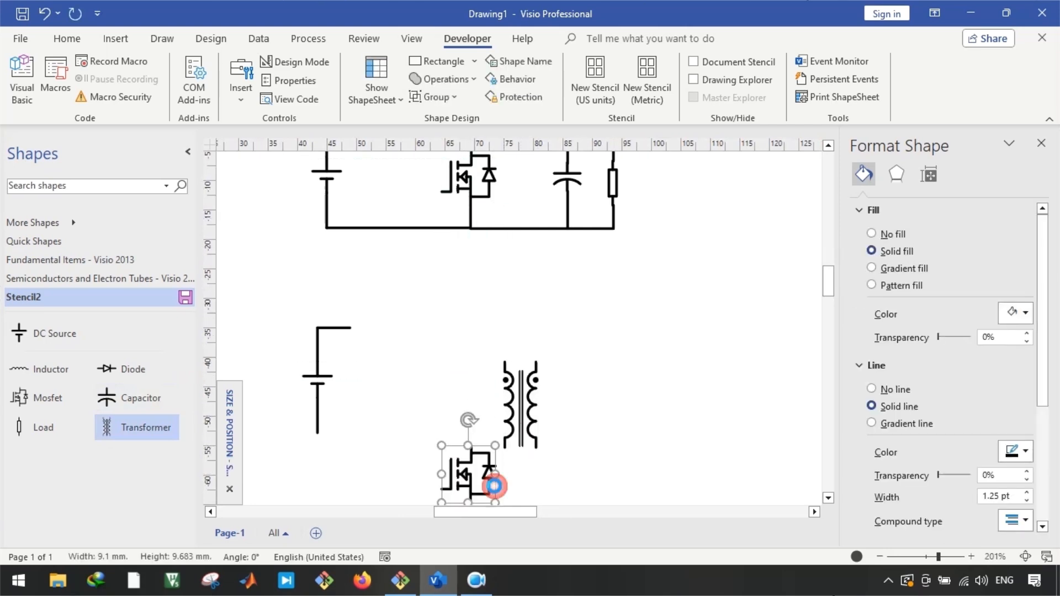
scroll(485, 431, "down", 3)
scroll(475, 379, "up", 3)
left_click_drag(465, 342, 441, 399)
left_click(464, 344)
Move the duplicated DC source's upper horizontal wire to the primary winding's top connection point and shorten it to 2.6 mm
scroll(463, 347, "up", 3)
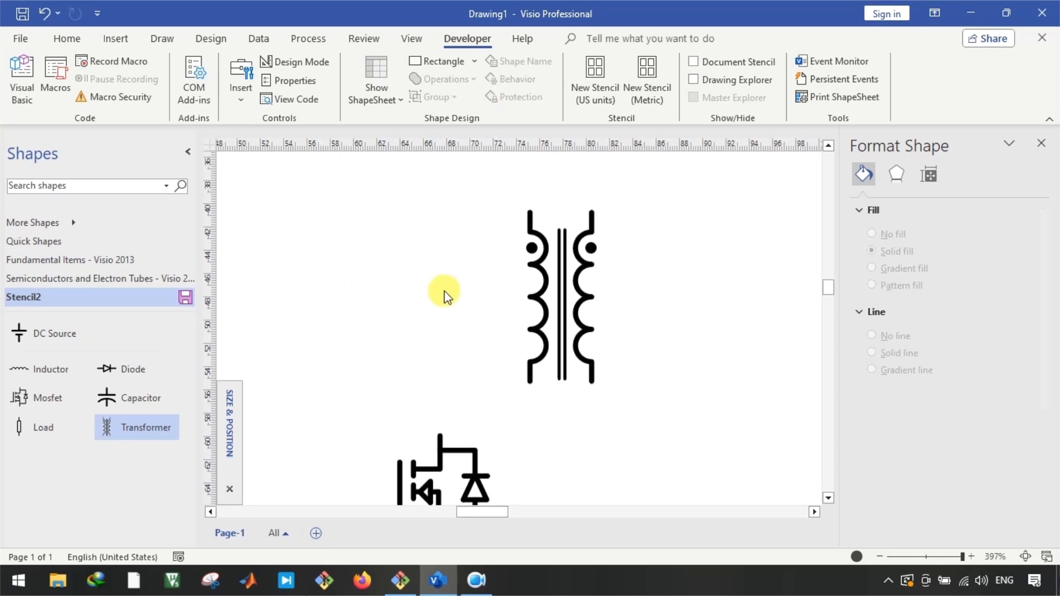
scroll(444, 291, "up", 1)
scroll(515, 314, "left", 2)
left_click(304, 197)
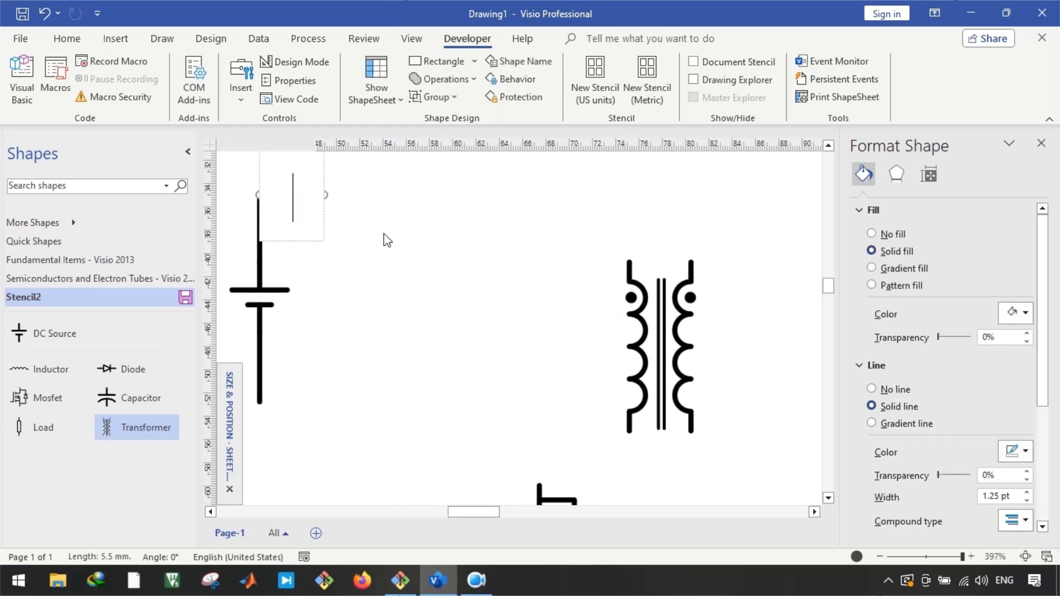
left_click_drag(286, 196, 526, 274)
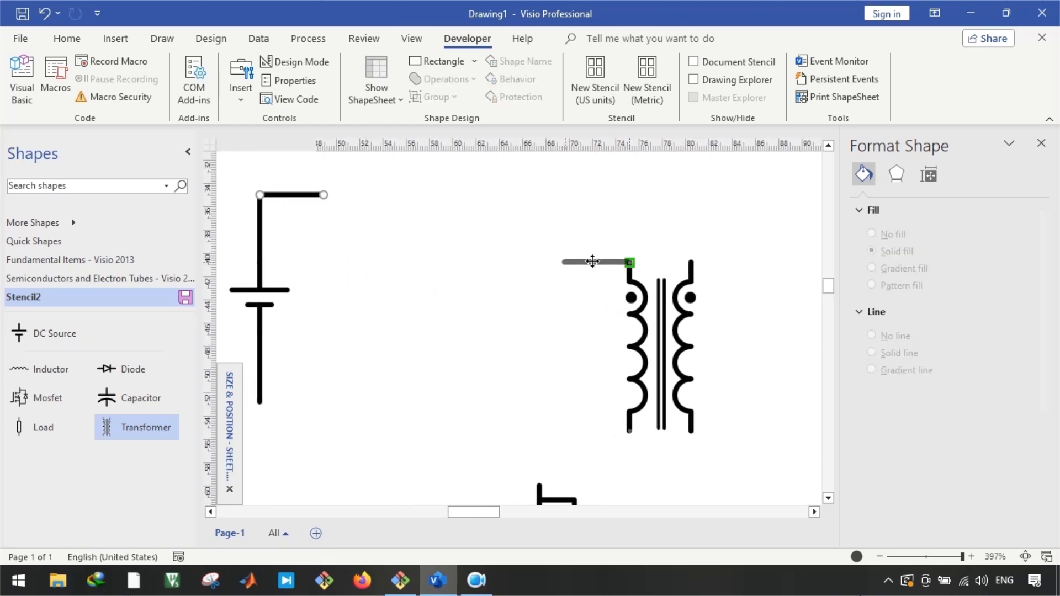
left_click_drag(592, 261, 593, 261)
scroll(604, 331, "up", 2)
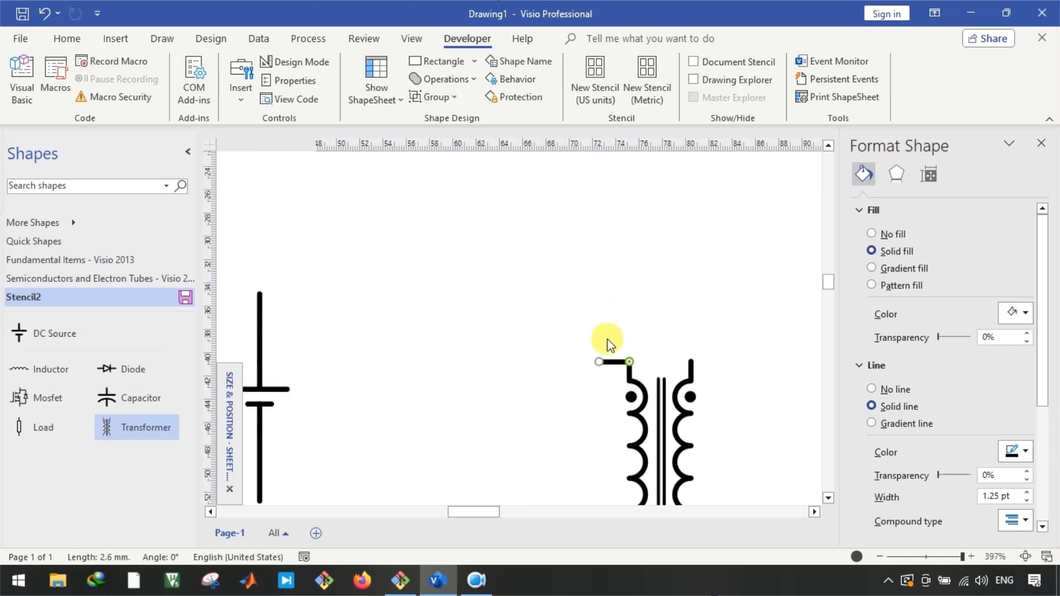
Draw a wire from the primary's top stub about 7.4 mm up, then about 29.6 mm left above the duplicated DC source
left_click_drag(613, 331, 569, 282)
left_click_drag(537, 365, 267, 277)
double_click(264, 300)
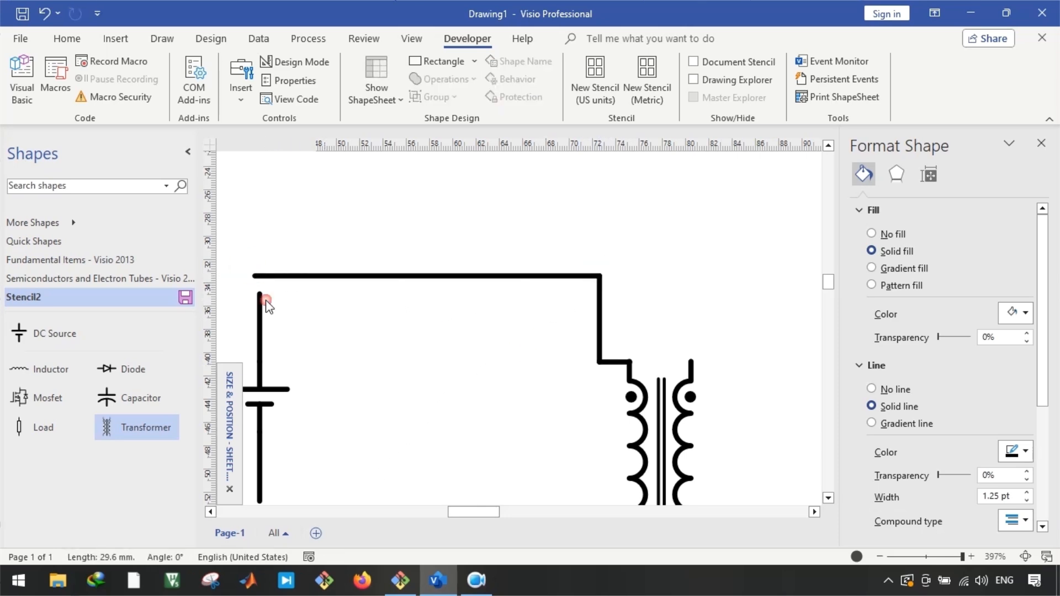
Extend the DC source's upper lead to the long horizontal wire and trim it to 7.403 mm so it ends there
left_click(361, 306)
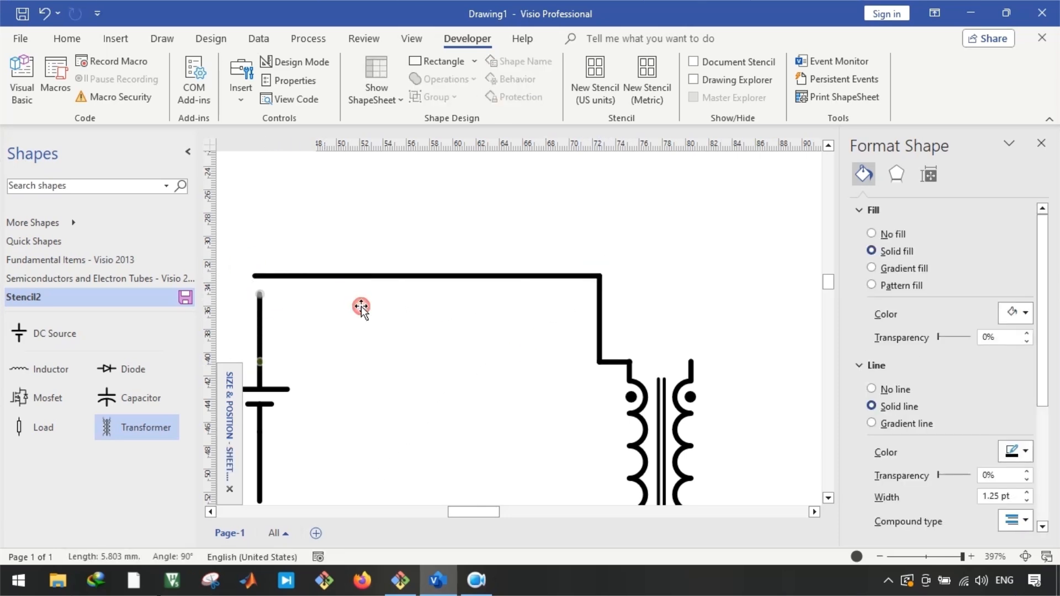
left_click(258, 312)
left_click_drag(259, 293, 260, 252)
scroll(262, 280, "up", 3)
left_click(282, 253)
left_click(245, 263)
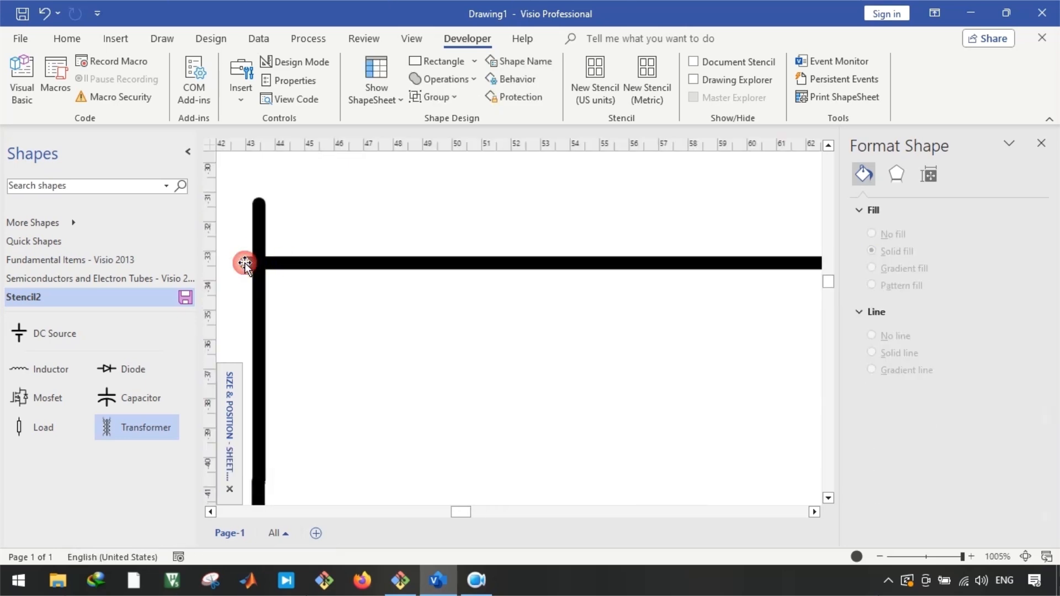
left_click(255, 208)
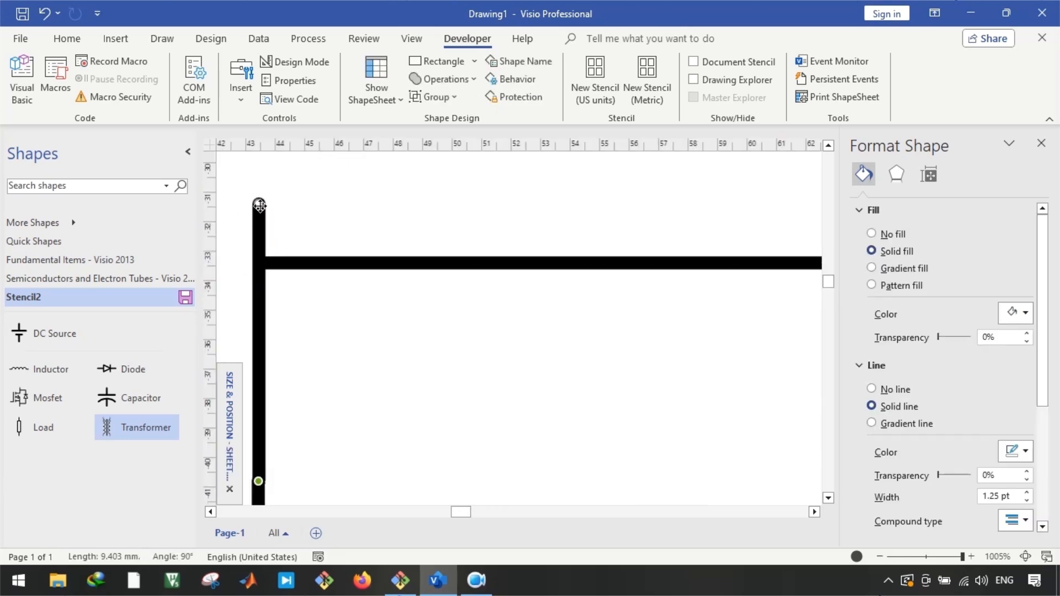
left_click_drag(261, 263, 260, 263)
scroll(280, 265, "down", 5)
scroll(398, 318, "up", 1)
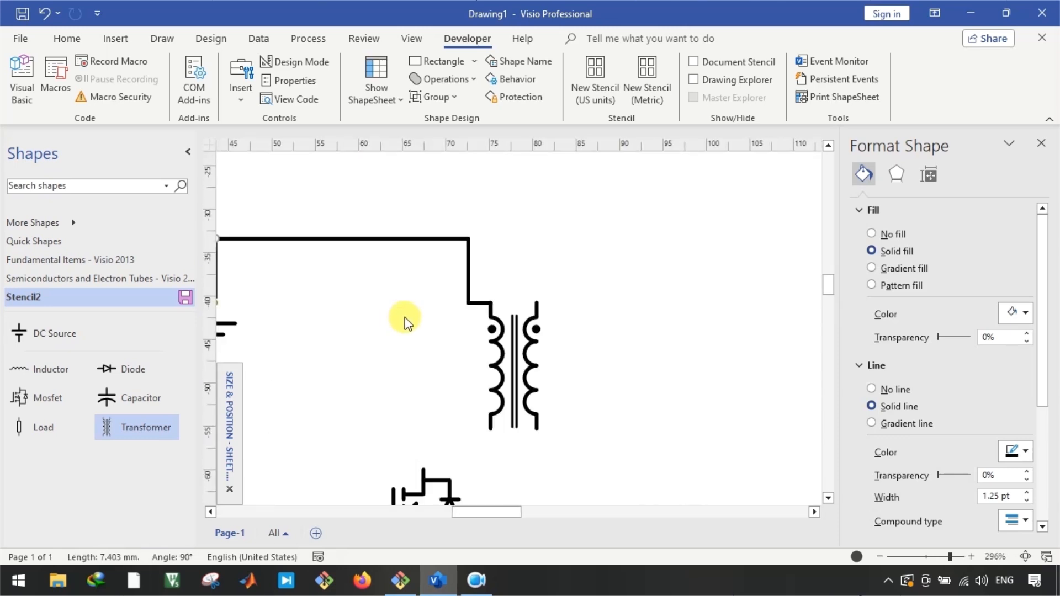
Copy the primary's 2.6 mm top stub to the secondary's top and bottom ends and to the primary's bottom end
scroll(405, 317, "down", 1)
left_click(476, 253)
left_click_drag(478, 253, 549, 253)
left_click_drag(552, 375, 547, 381)
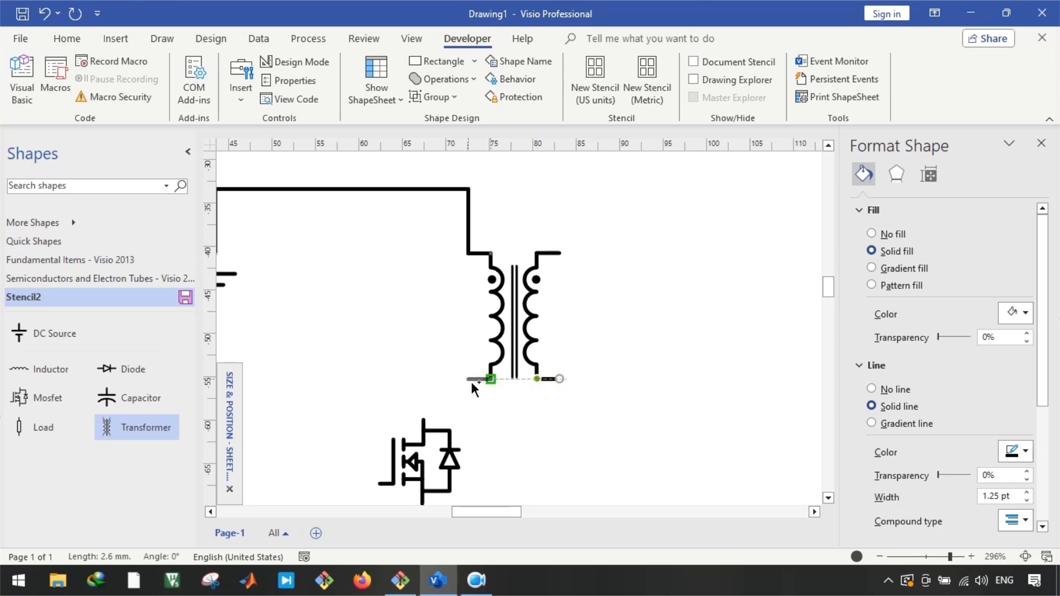
left_click(477, 378)
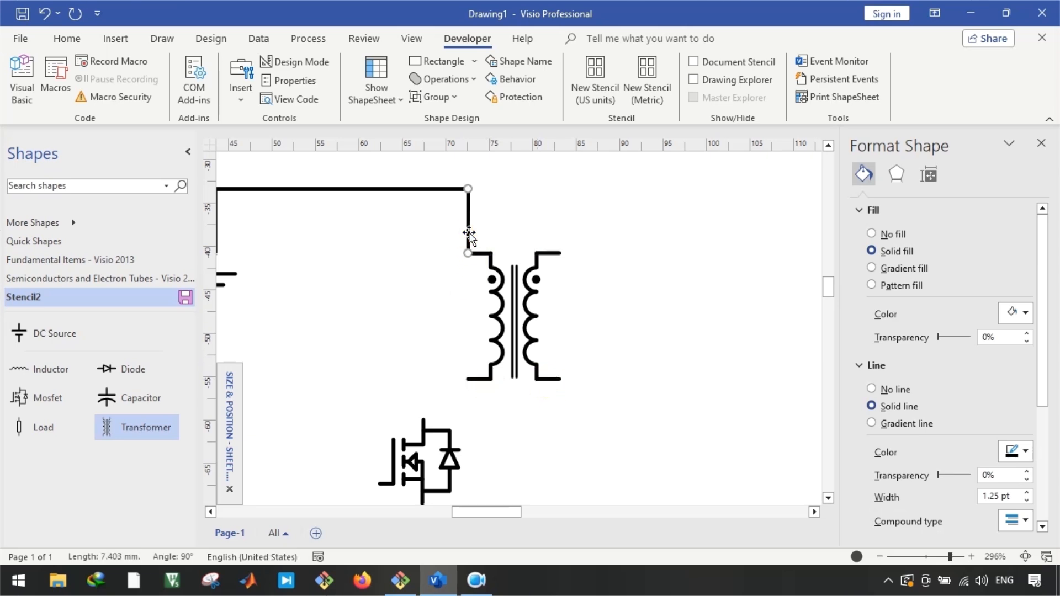
Copy the primary's vertical wire to hang from the outer end of the primary's lower stub and shorten it to 6.197 mm
left_click_drag(420, 344, 430, 351)
scroll(433, 355, "down", 3)
key("ctrl+z")
scroll(432, 285, "up", 3)
scroll(478, 434, "down", 2)
scroll(468, 331, "up", 2, "ctrl")
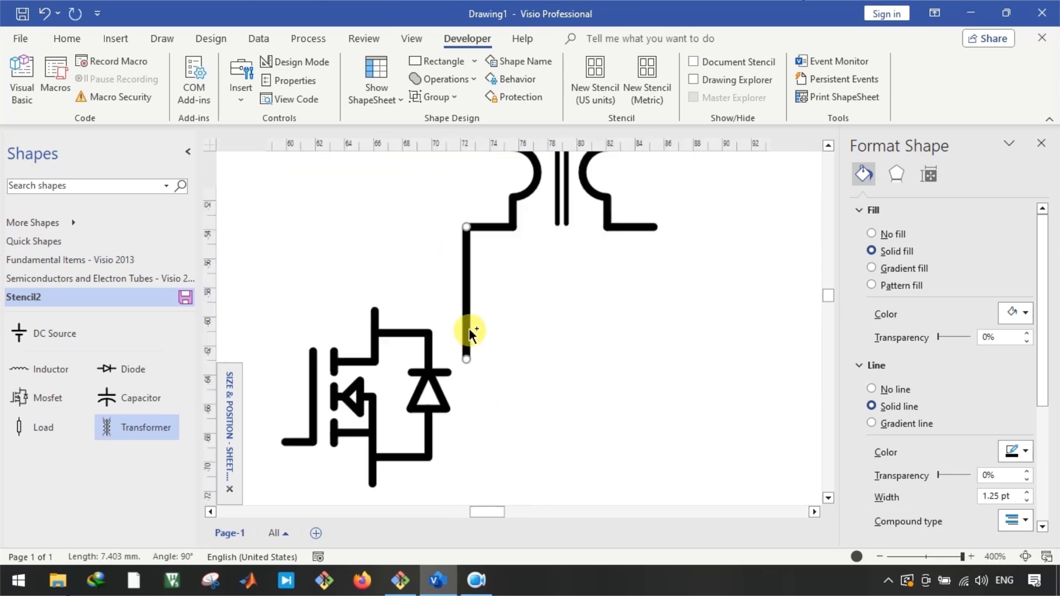
left_click_drag(469, 359, 466, 339)
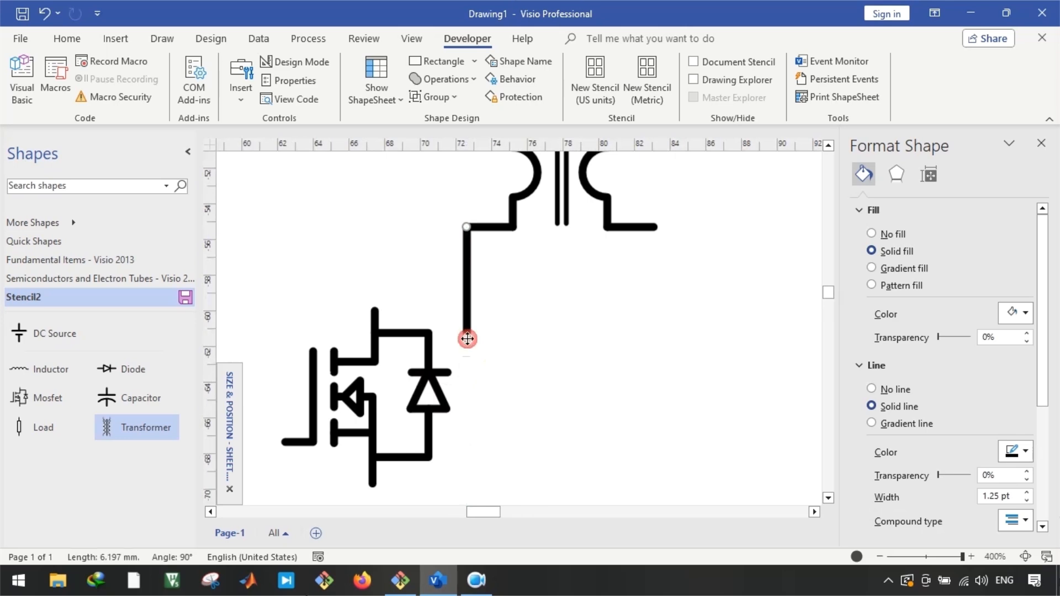
Try to align the copied MOSFET's drain with the lower end of the primary's vertical wire by eye
scroll(452, 325, "down", 3)
left_click_drag(434, 302, 530, 246)
scroll(442, 246, "up", 7, "ctrl")
scroll(541, 276, "up", 3)
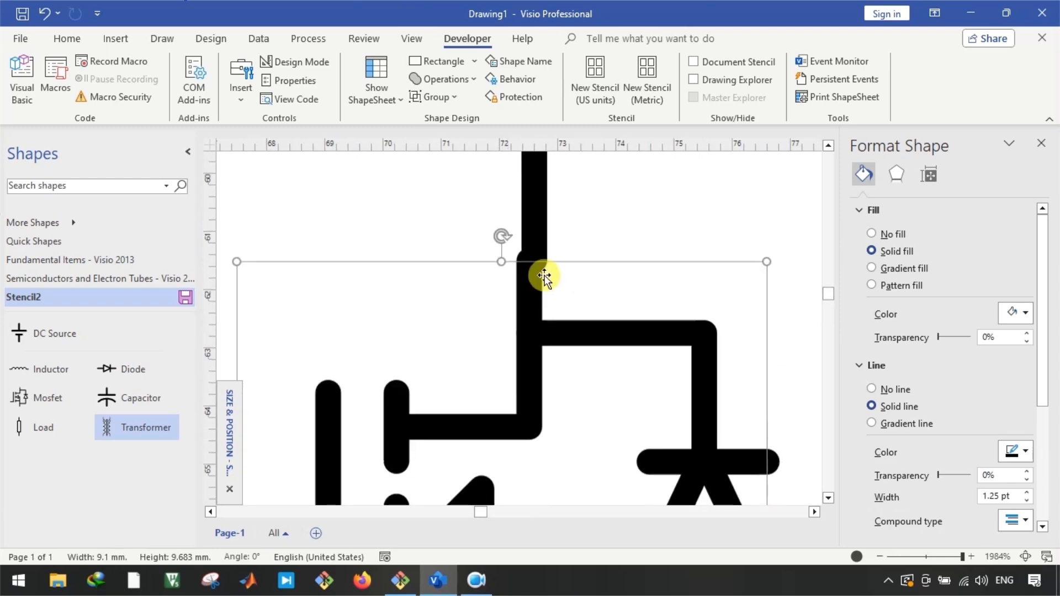
left_click_drag(529, 319, 539, 321)
left_click(551, 357)
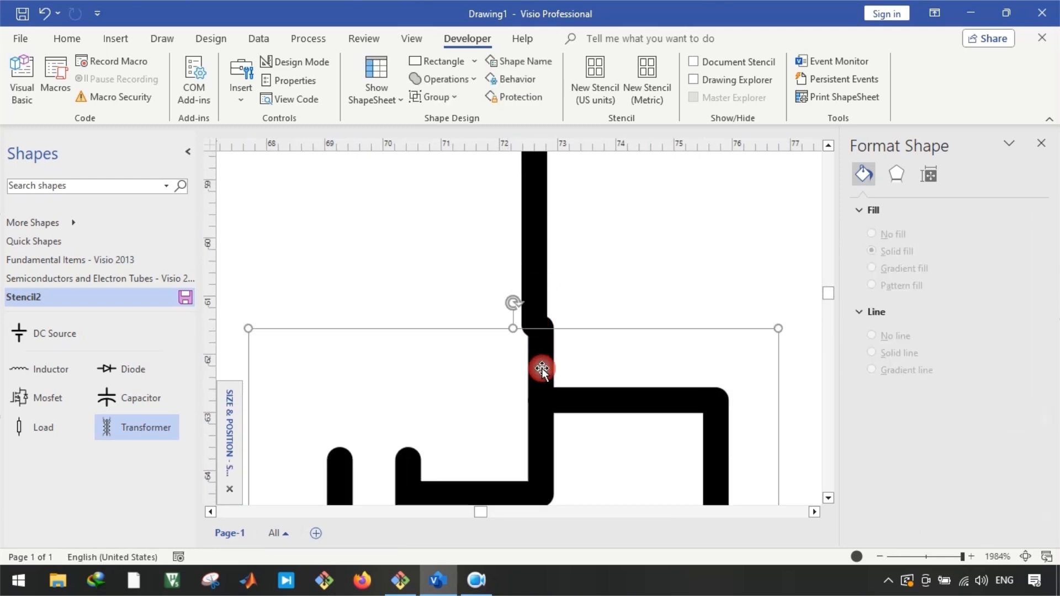
left_click(67, 39)
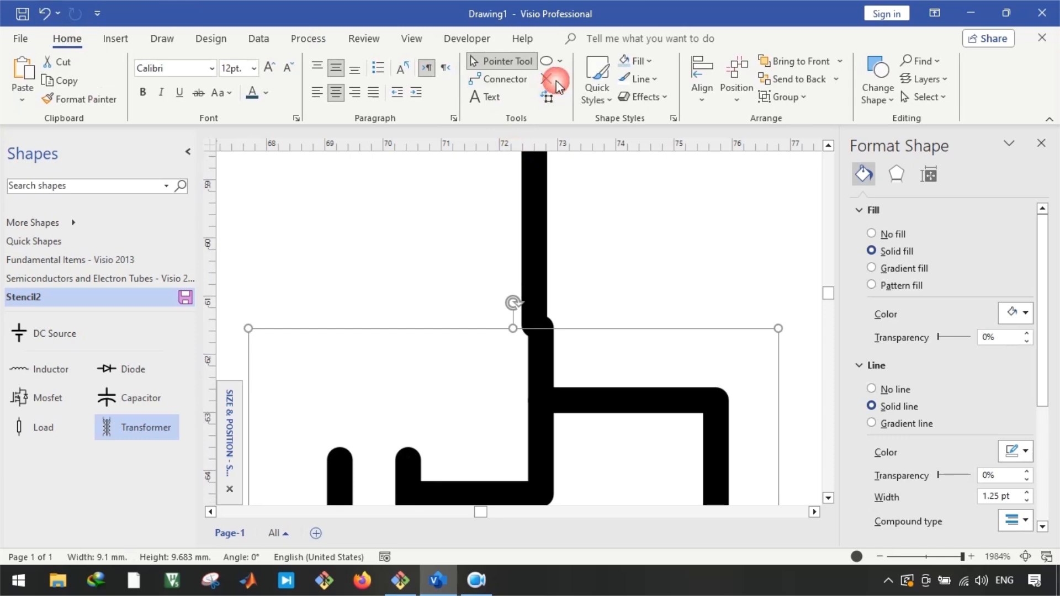
left_click(547, 81)
scroll(560, 251, "down", 6)
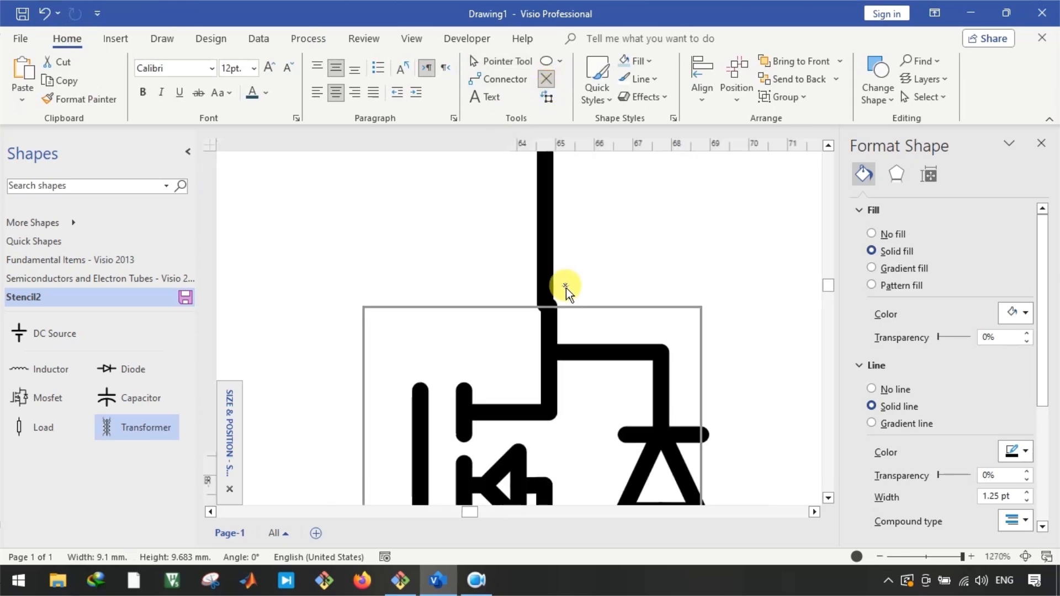
key("Escape")
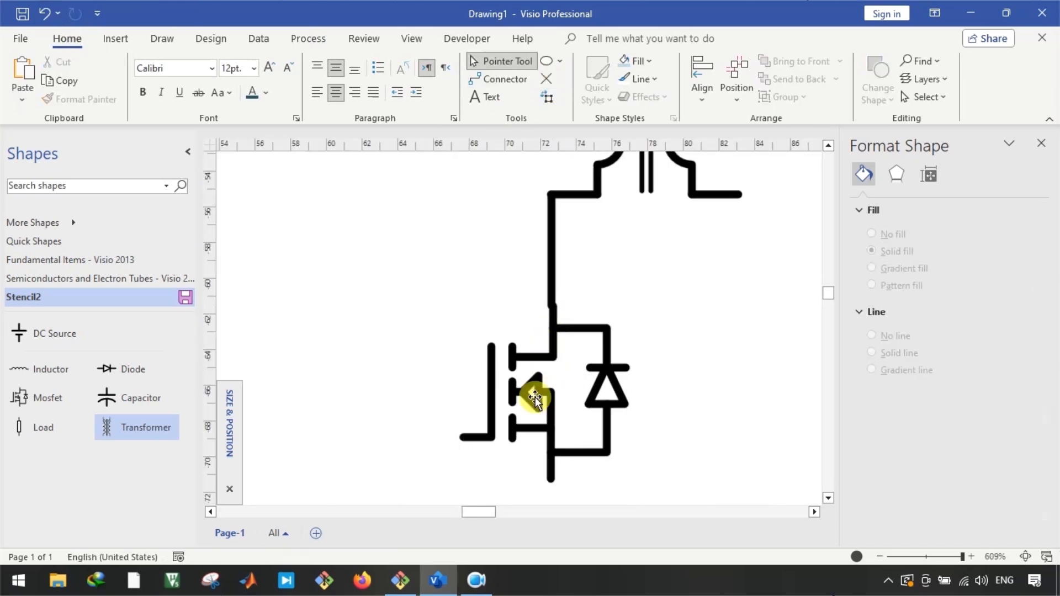
Move the MOSFET clear of the vertical wire and add connection points at its drain, source and gate terminals
left_click(535, 397)
left_click_drag(538, 396, 356, 391)
scroll(516, 389, "up", 2)
scroll(516, 395, "up", 8)
scroll(522, 364, "down", 1)
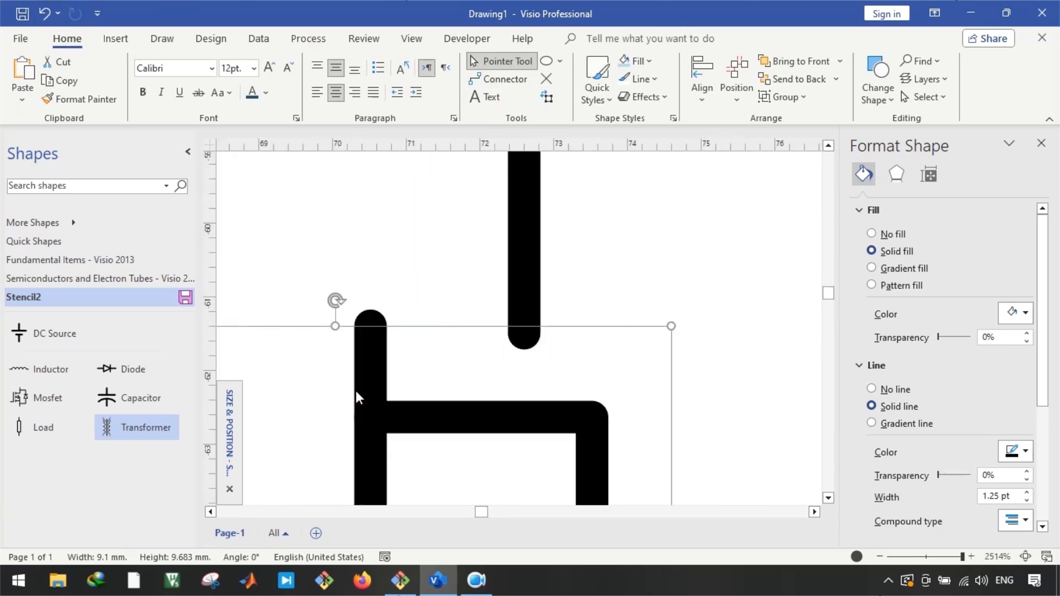
scroll(386, 381, "down", 3)
left_click(547, 80)
left_click(390, 354)
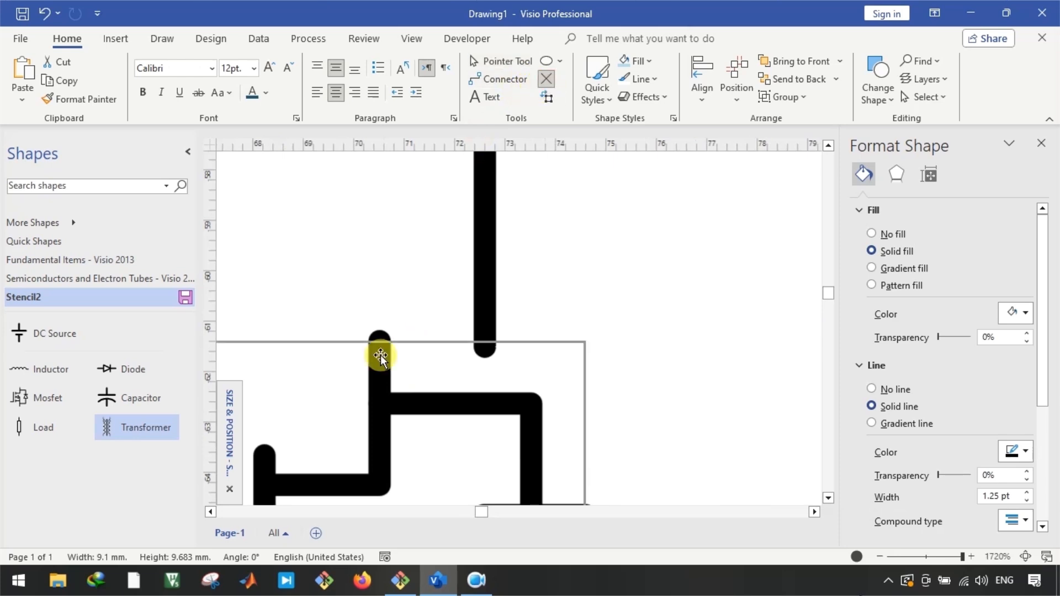
scroll(436, 387, "down", 6)
left_click(385, 440)
scroll(430, 450, "left", 5)
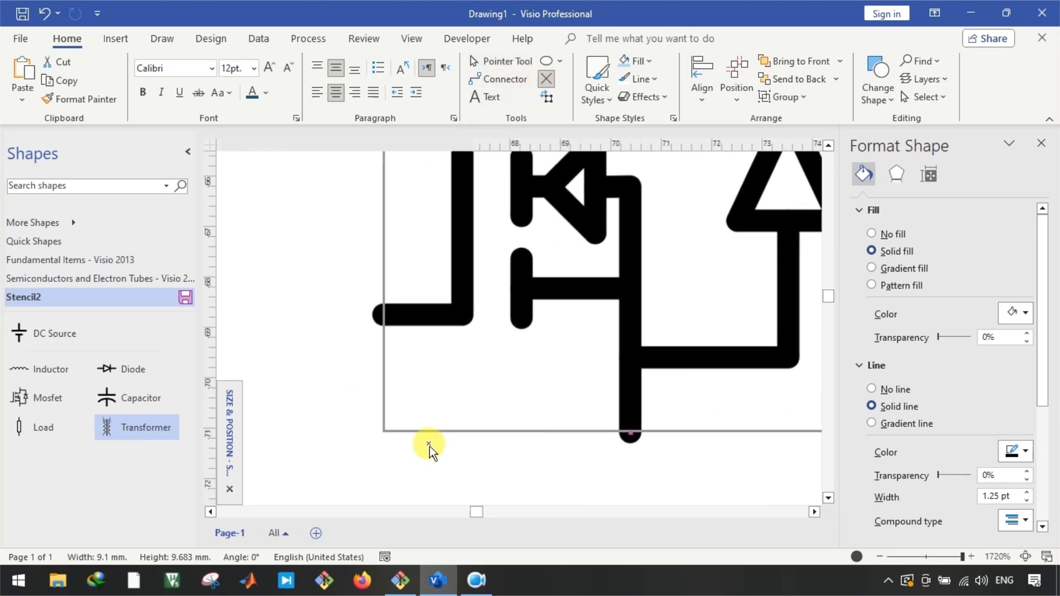
left_click(423, 315)
key("Escape")
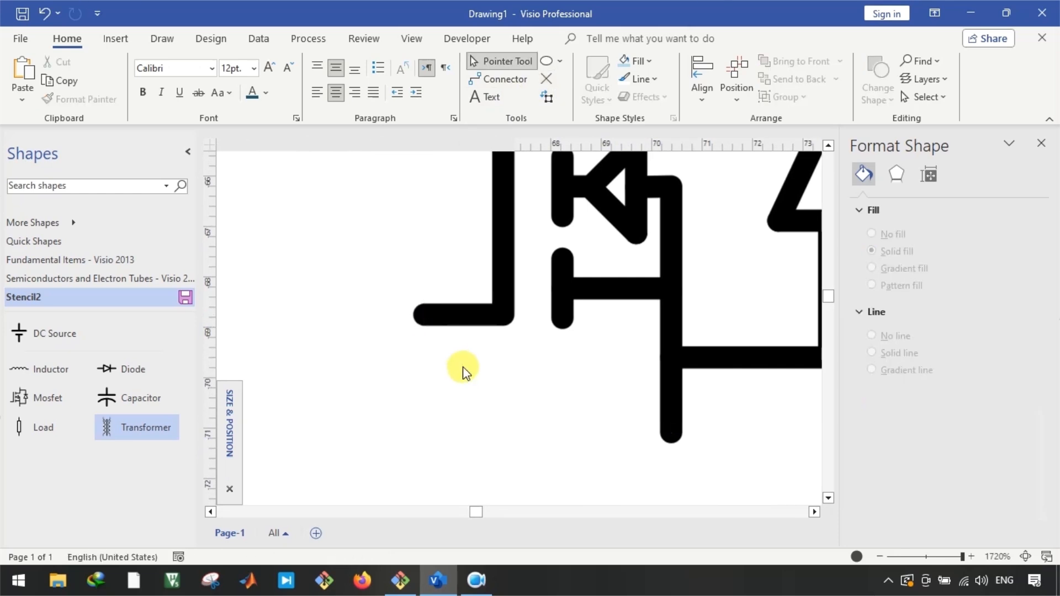
Snap the MOSFET's drain connection point to the lower end of the primary's vertical wire
scroll(463, 367, "down", 1)
scroll(552, 369, "up", 4)
scroll(513, 383, "right", 3)
scroll(479, 356, "up", 4)
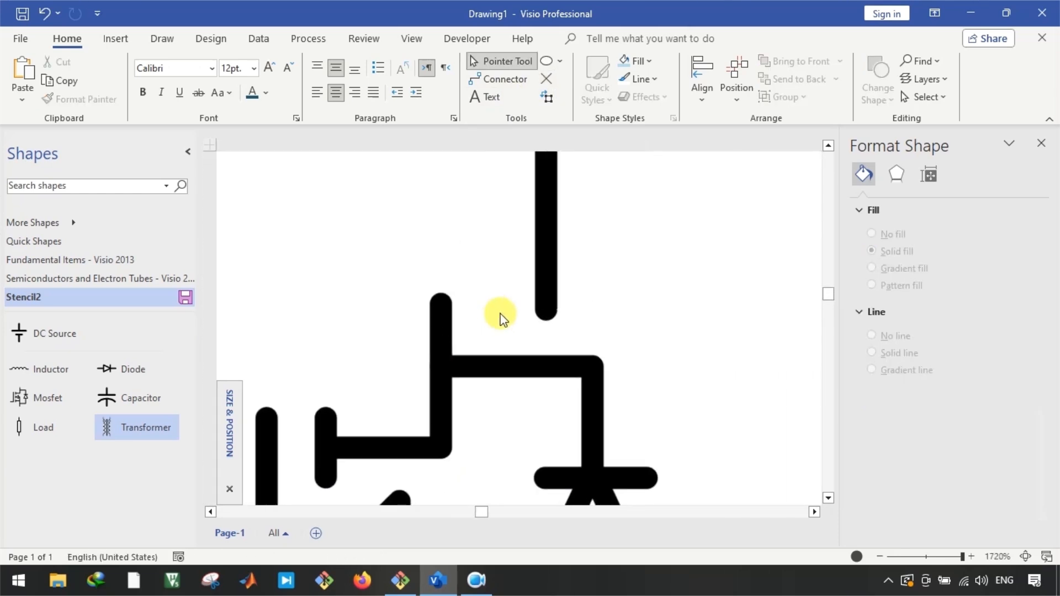
left_click_drag(411, 331, 555, 294)
scroll(543, 292, "down", 12)
left_click(513, 324)
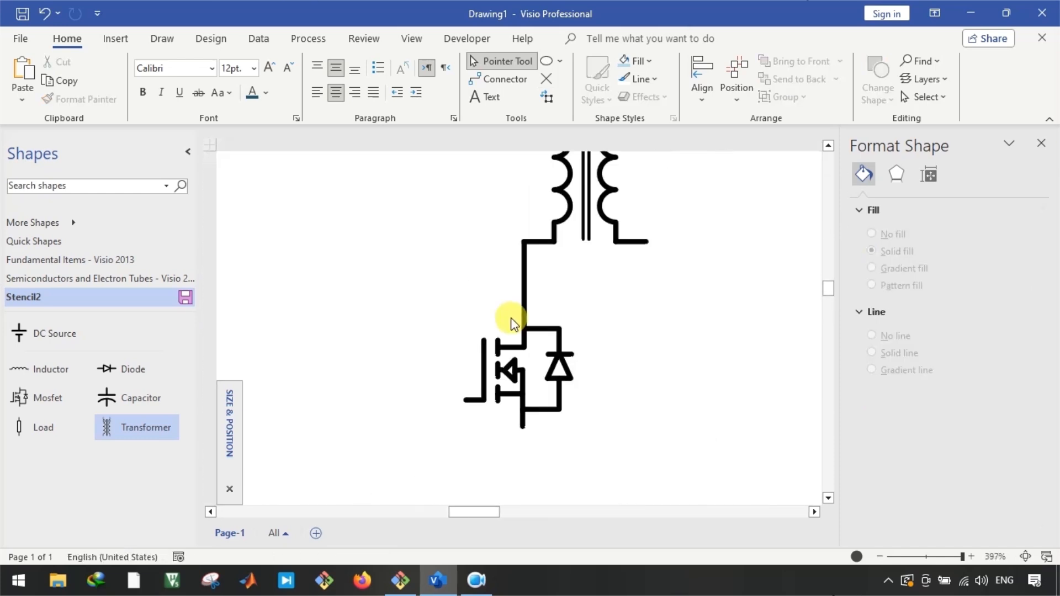
Copy the primary's lower vertical wire to the MOSFET's source terminal and shorten the copy
double_click(527, 280)
left_click(442, 276)
left_click(525, 276)
left_click_drag(526, 277, 657, 399)
scroll(657, 375, "down", 1)
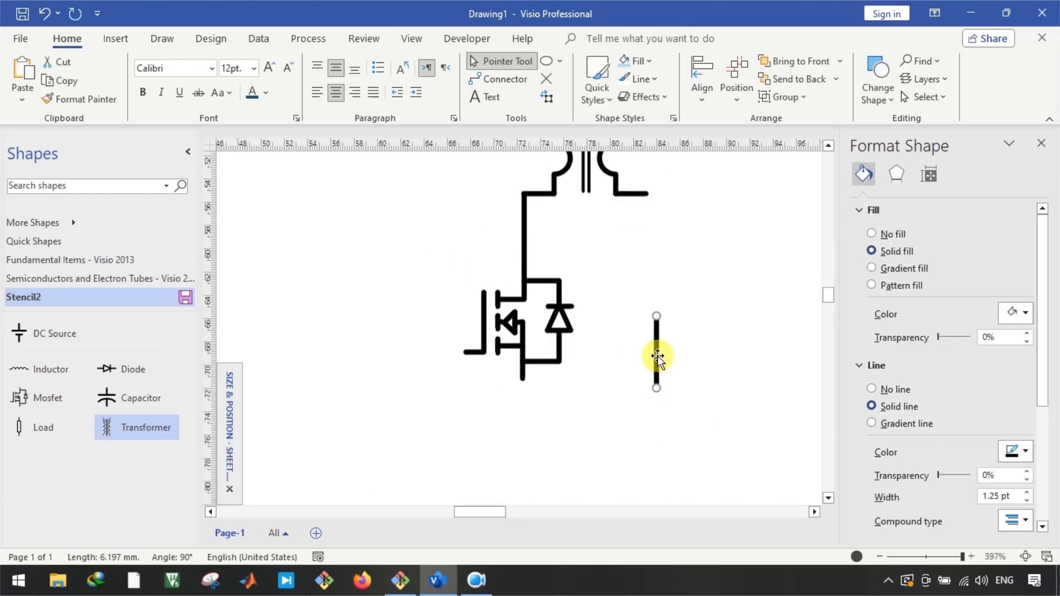
left_click_drag(513, 410, 506, 397)
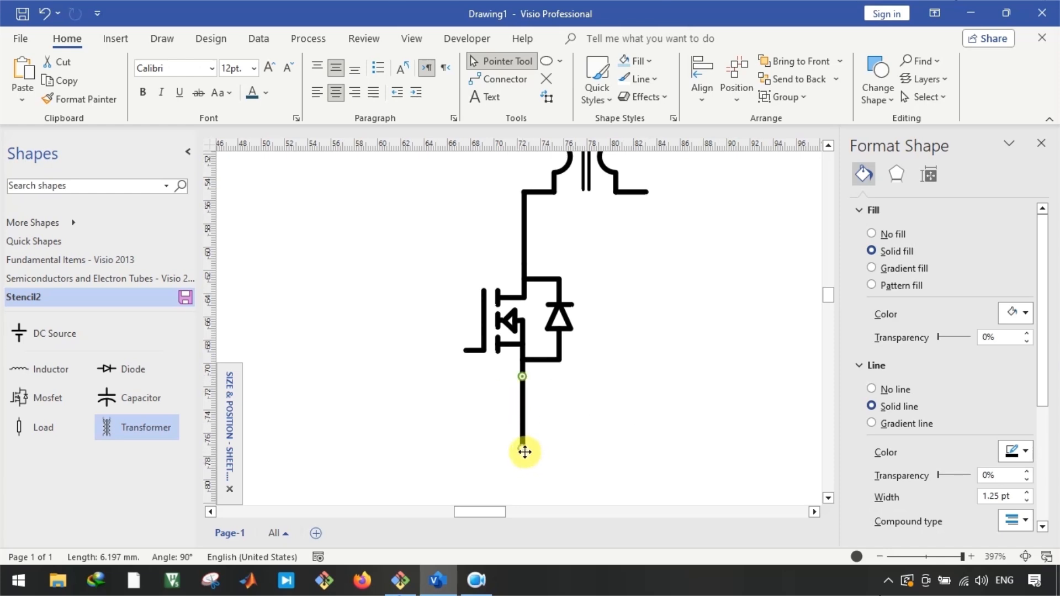
left_click(571, 414)
scroll(574, 415, "left", 2)
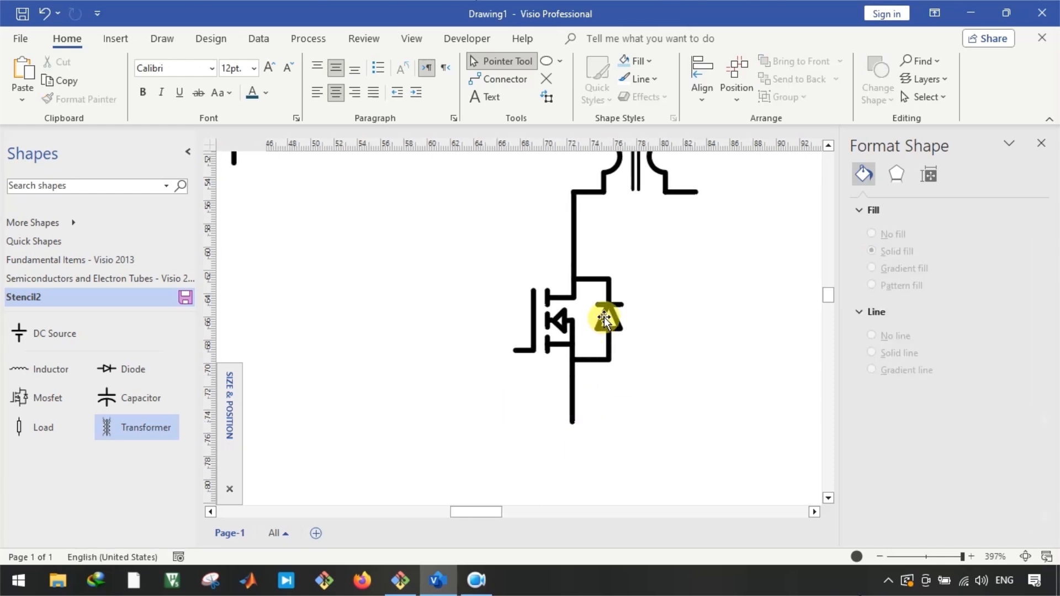
Open the Mosfet master shape in Stencil2 for editing and bring its symbol into view
left_click(39, 401)
right_click(38, 402)
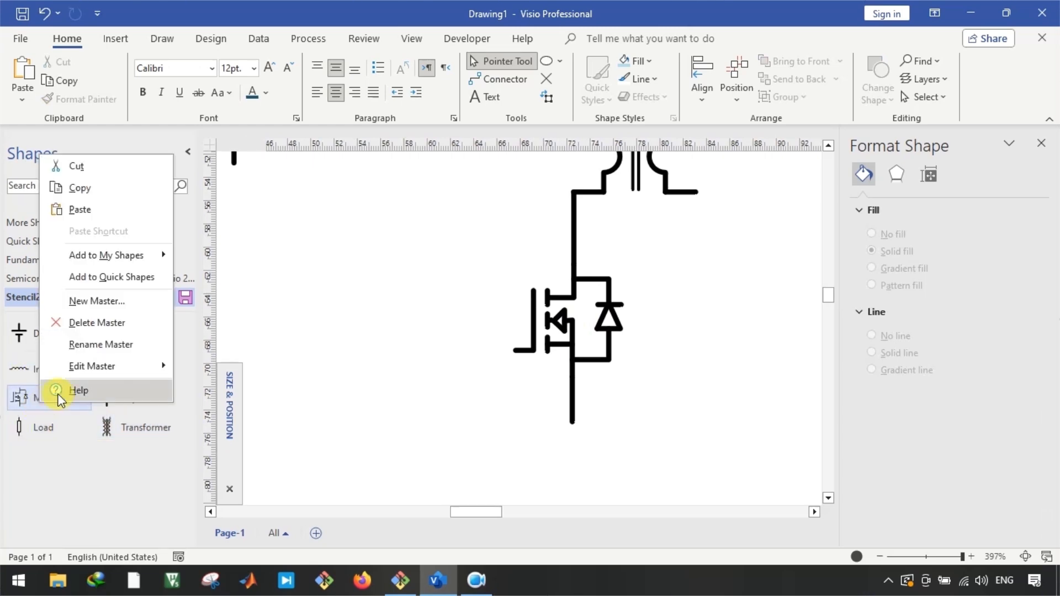
mouse_move(107, 369)
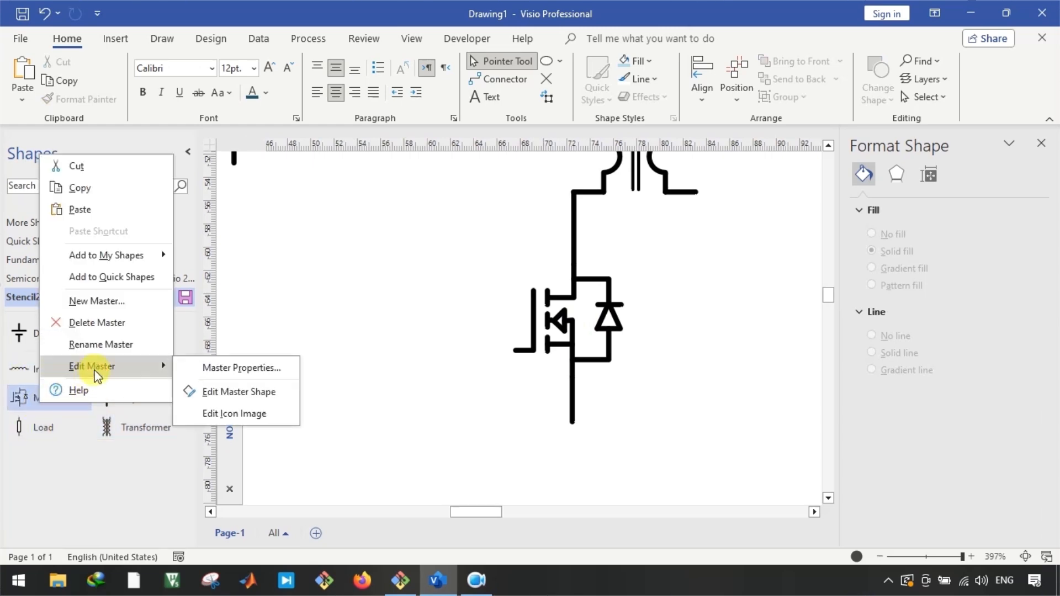
left_click(237, 392)
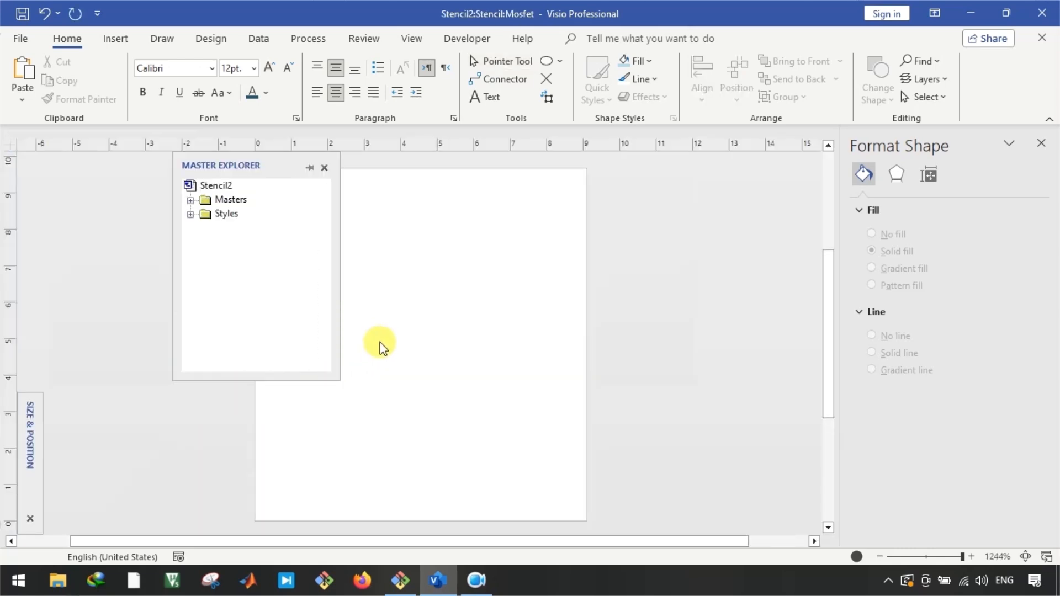
scroll(429, 257, "down", 1)
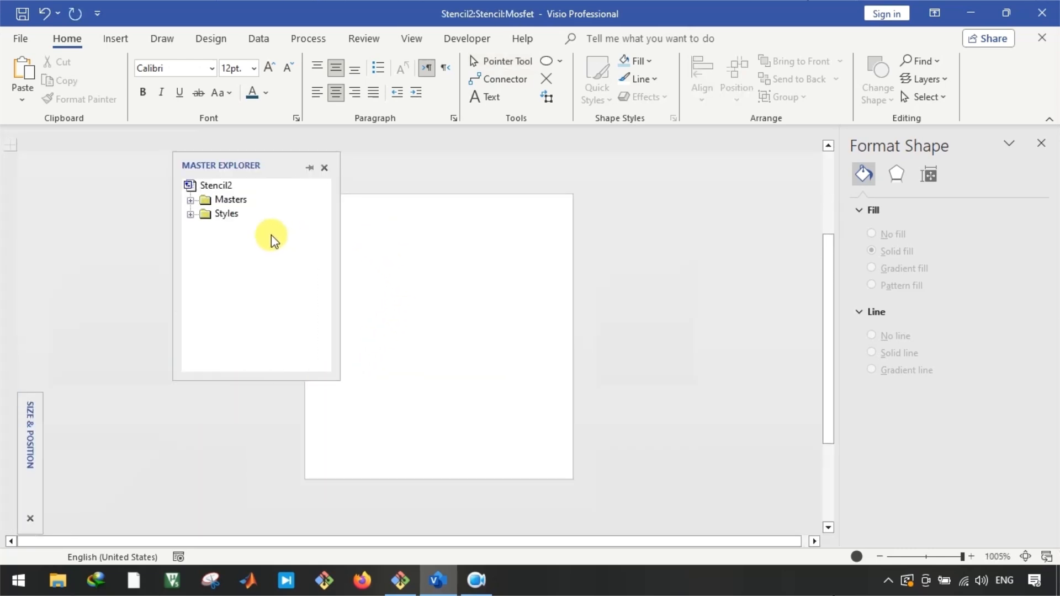
left_click(192, 214)
double_click(224, 203)
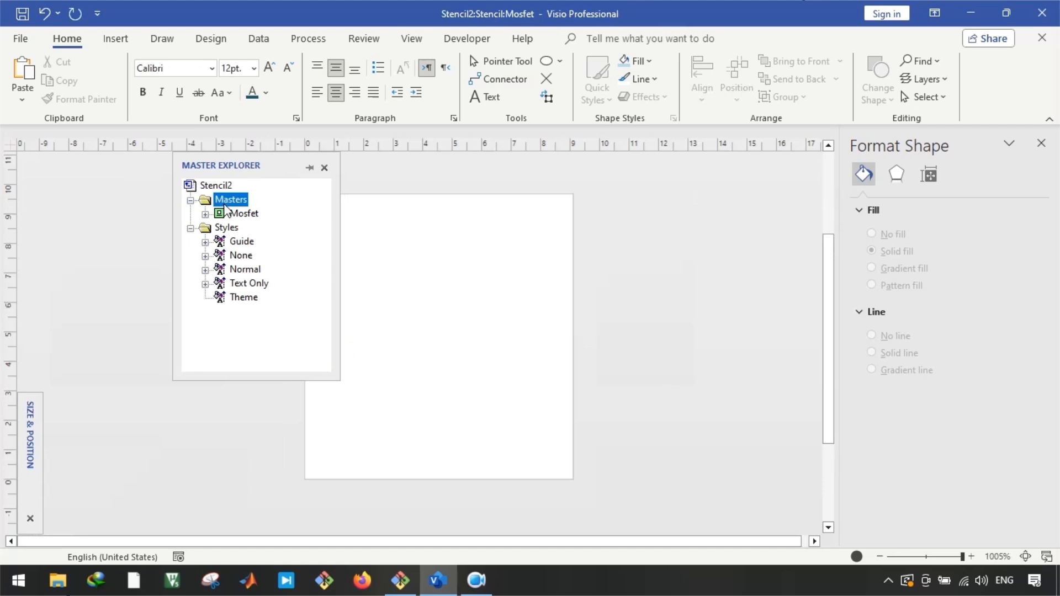
double_click(232, 214)
double_click(241, 229)
double_click(273, 241)
scroll(531, 297, "left", 3)
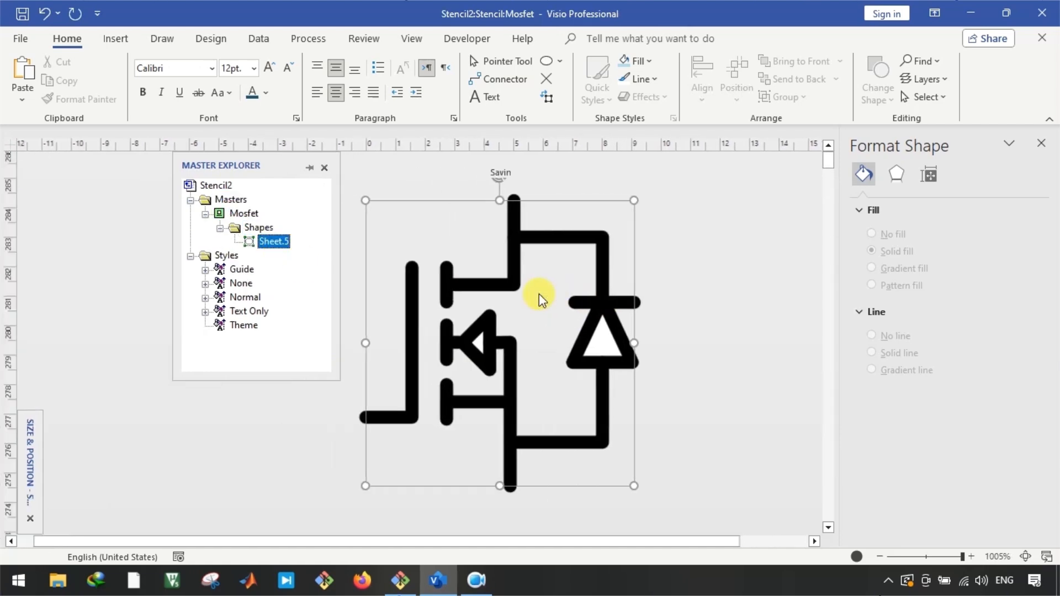
Add connection points at the Mosfet master's drain, source and gate terminals, then close it and update the master
left_click(548, 80)
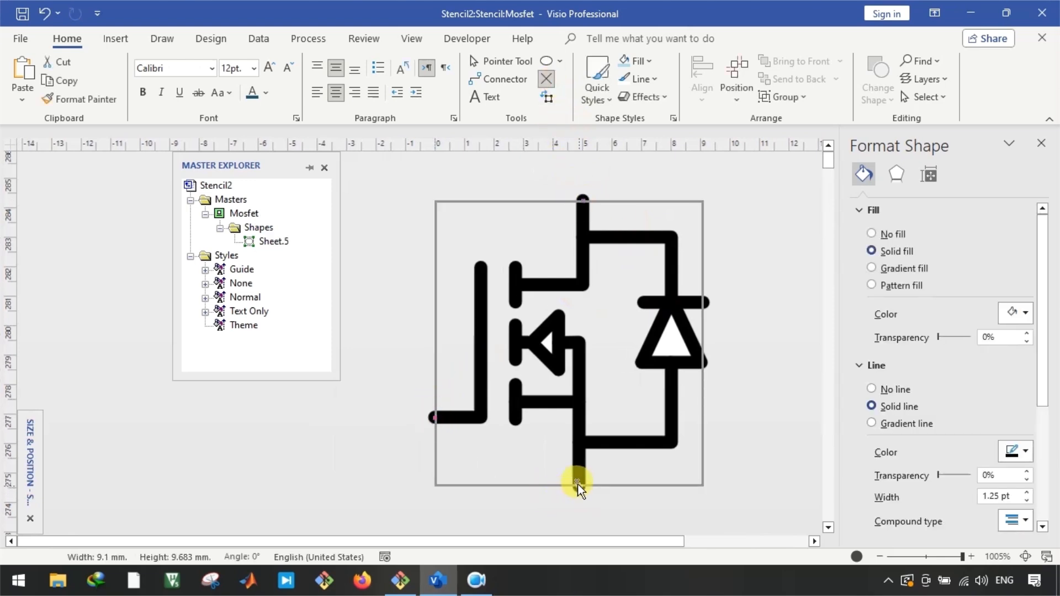
left_click(645, 457)
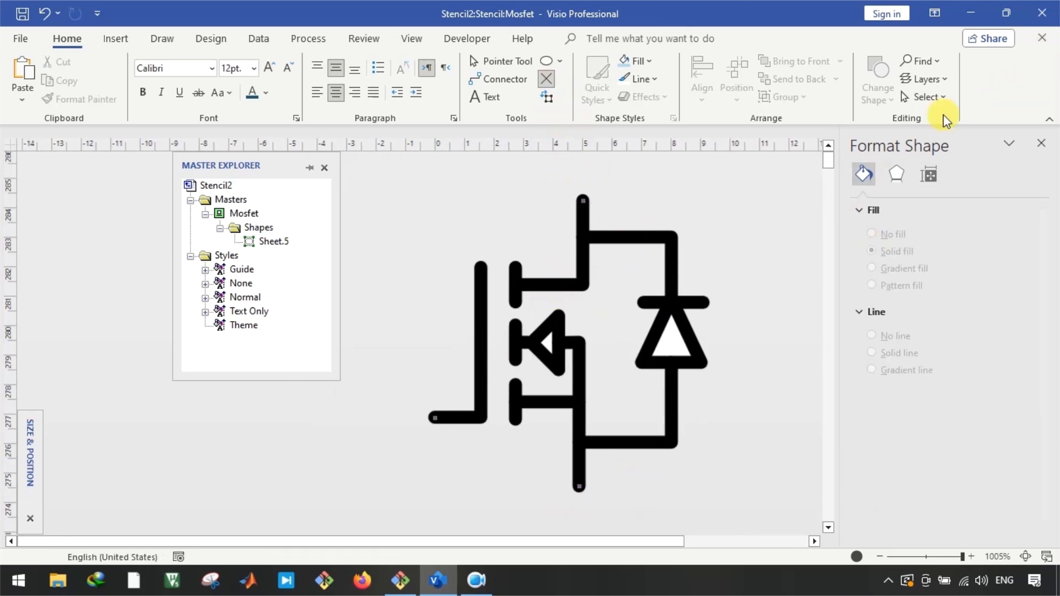
left_click(1043, 38)
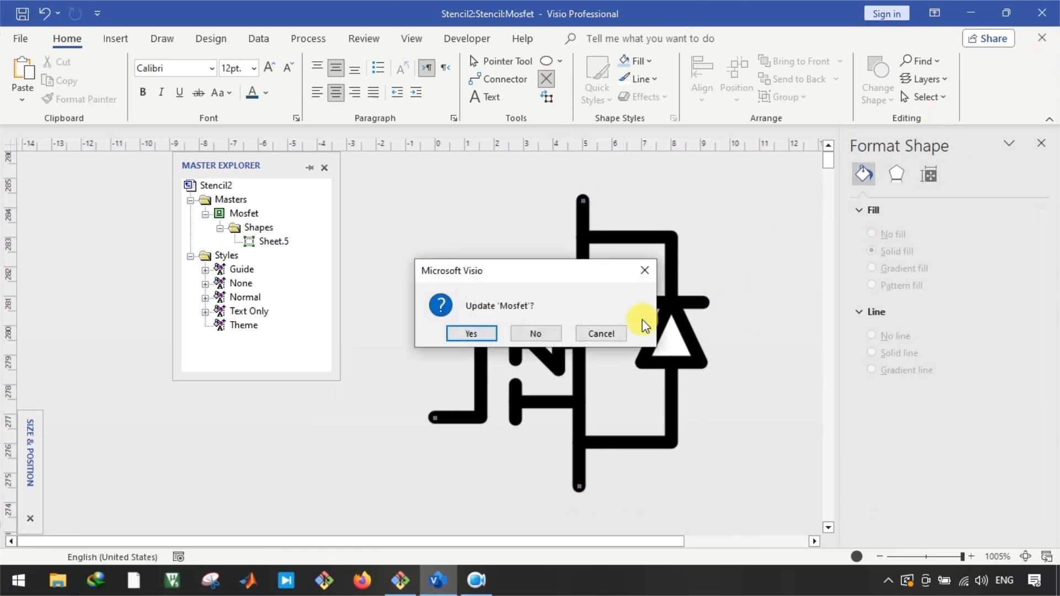
left_click(469, 334)
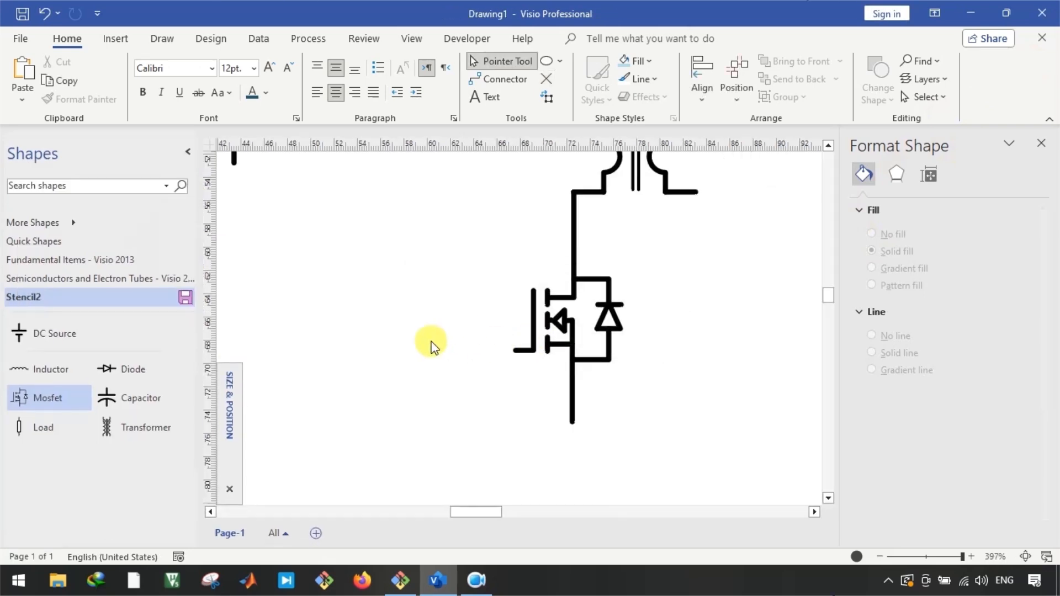
Draw a horizontal return wire from the MOSFET's source wire to the DC source and extend the source's lower lead to meet it
scroll(641, 383, "right", 1)
scroll(558, 376, "down", 4)
scroll(548, 394, "left", 1)
scroll(563, 399, "up", 1)
scroll(600, 445, "up", 2)
left_click_drag(584, 428, 584, 462)
left_click_drag(584, 473, 301, 440)
left_click(331, 232)
left_click_drag(331, 245, 331, 440)
left_click(317, 440)
scroll(433, 353, "down", 2)
scroll(439, 354, "up", 2)
left_click(442, 355)
scroll(497, 330, "down", 1)
scroll(524, 331, "up", 3)
scroll(525, 331, "up", 1)
left_click_drag(453, 251, 558, 486)
scroll(542, 436, "up", 6)
left_click(468, 400)
left_click_drag(621, 371, 540, 380)
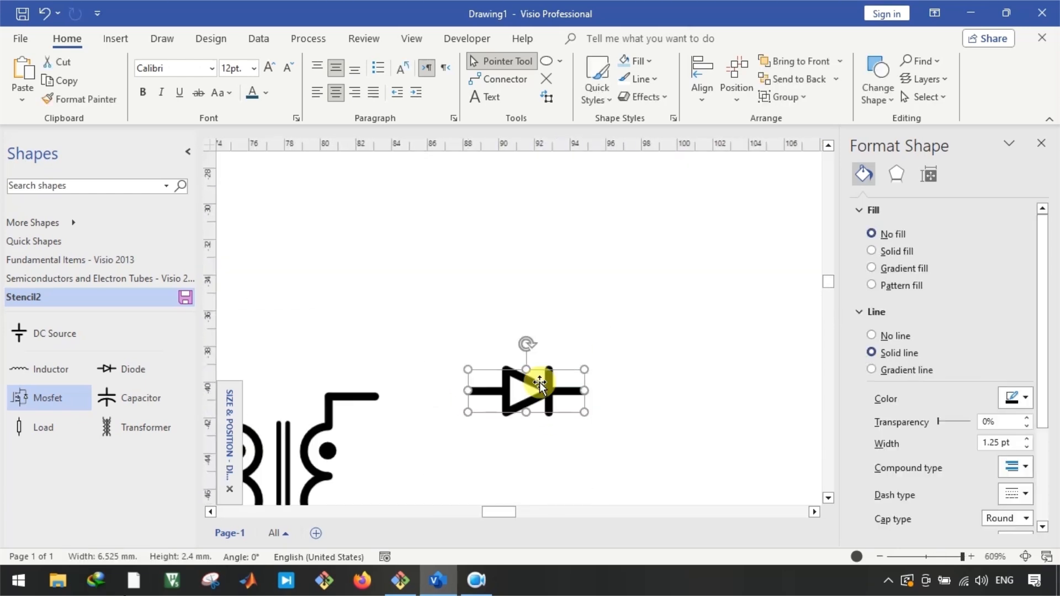
key("Delete")
Place a Diode from Stencil2 in line with the secondary winding's upper wire, connected to its outer end
left_click_drag(132, 369, 526, 394)
mouse_move(354, 396)
left_mouse_down("ctrl")
mouse_move(384, 365)
mouse_move(374, 396)
left_mouse_up("ctrl")
left_click_drag(402, 348, 450, 396)
left_click_drag(521, 394, 500, 396)
left_click(430, 342)
scroll(442, 331, "down", 2)
Duplicate the diode, rotate the copy 90° left to point upward, and place it below the secondary's upper output wire
left_click_drag(492, 296, 534, 331, "ctrl")
key("ctrl+l")
left_click_drag(443, 288, 444, 414, "ctrl")
scroll(502, 435, "up", 4)
left_click_drag(406, 388, 566, 388)
left_click_drag(423, 338, 565, 388)
left_click_drag(651, 337, 567, 320)
Wire the upward-pointing diode between the upper output wire and the secondary winding's lower wire
scroll(578, 310, "up", 5)
scroll(565, 402, "down", 5)
left_click_drag(558, 401, 559, 218, "ctrl")
scroll(563, 221, "up", 3)
left_click_drag(575, 342, 678, 305, "ctrl")
left_click_drag(678, 262, 481, 286)
double_click(573, 317)
left_click_drag(678, 405, 631, 286)
left_click(494, 286)
left_click(530, 238)
scroll(443, 229, "down", 9)
scroll(412, 245, "up", 2)
left_click_drag(439, 232, 426, 232)
left_click(470, 269)
Place an Inductor from Stencil2 to the right of the two diodes, near the level of the upper output wire
scroll(462, 264, "right", 1)
scroll(461, 262, "down", 2)
scroll(478, 254, "up", 2)
left_click(483, 250)
left_click(530, 450)
scroll(530, 450, "up", 3)
left_click_drag(50, 369, 508, 324)
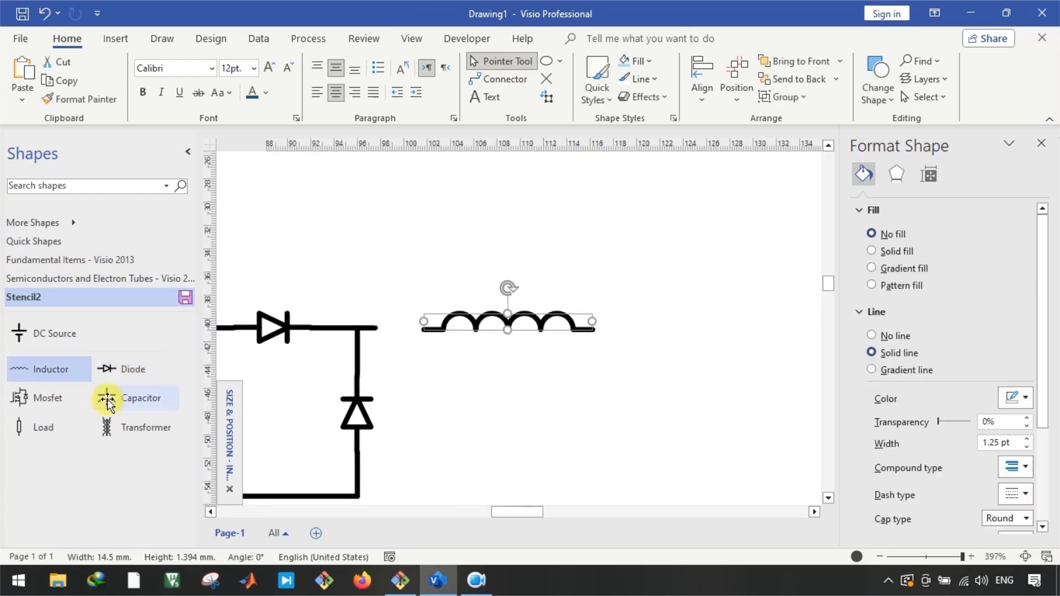
Place a Capacitor and a Load from Stencil2 to the right of the inductor
left_click_drag(132, 397, 636, 414)
left_click_drag(74, 427, 707, 381)
left_click(411, 351)
Connect the inductor's input lead to the upper output wire at the two diodes' junction and adjust the joining wire ends
scroll(410, 348, "up", 2)
double_click(532, 291)
left_click(411, 265)
left_click_drag(533, 291, 431, 287)
left_click(290, 232)
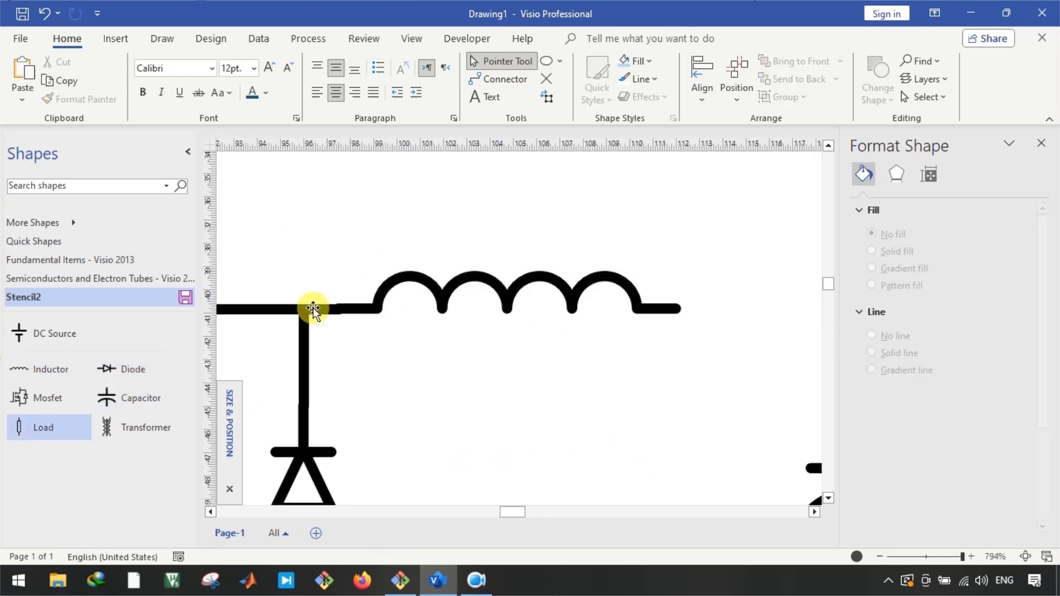
left_click(326, 308)
scroll(384, 324, "up", 3)
left_click_drag(574, 303, 499, 303)
left_click_drag(389, 303, 591, 304)
left_click_drag(703, 303, 574, 303)
Add copied wires running from the inductor's output end across to a corner and down toward the capacitor
scroll(574, 303, "down", 2)
left_click_drag(438, 290, 525, 190)
scroll(526, 190, "right", 2)
left_click_drag(289, 192, 660, 291)
scroll(660, 292, "down", 2)
left_click_drag(544, 292, 602, 292)
left_click_drag(667, 409, 600, 425)
left_click_drag(559, 294, 594, 399)
left_click_drag(679, 356, 594, 269)
scroll(594, 285, "down", 2)
scroll(585, 300, "up", 6)
left_click_drag(618, 205, 618, 270)
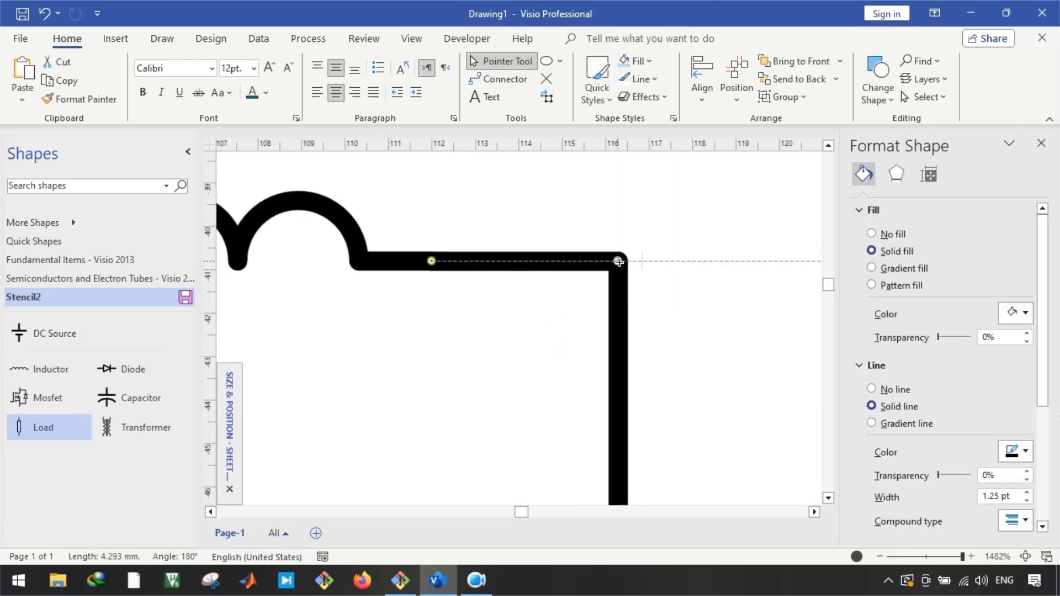
Shift the capacitor and its vertical wire closer to the inductor, and fit the upper wire to the new corner
left_click(593, 298)
scroll(593, 298, "down", 5)
scroll(572, 322, "up", 2)
left_click_drag(544, 243, 660, 435)
key("Left")
key("Left")
key("Left")
left_click(634, 454)
scroll(567, 279, "up", 4)
left_click_drag(477, 268, 579, 269)
scroll(581, 268, "down", 5)
Add a copied wire below the capacitor and extend the secondary's lower wire to meet it
scroll(602, 370, "up", 2)
left_click_drag(598, 212, 628, 303, "ctrl")
left_click_drag(627, 369, 661, 448)
scroll(631, 492, "down", 1)
left_click_drag(661, 387, 552, 392, "ctrl")
left_click_drag(553, 319, 340, 381)
left_click_drag(552, 454, 662, 381)
left_click(662, 409)
left_click_drag(661, 448, 661, 381)
left_click(566, 324)
Move the load beside the capacitor, add copied wires to both its leads, and connect its top to the upper output wire
scroll(567, 325, "right", 3)
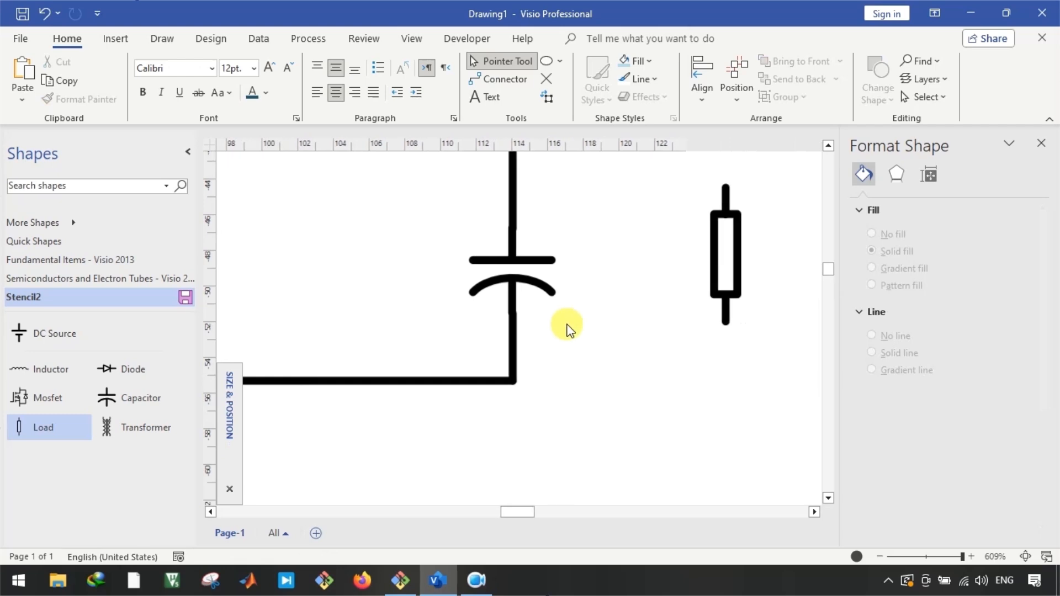
scroll(567, 324, "down", 2)
scroll(555, 292, "up", 2)
left_click_drag(750, 302, 657, 319)
left_click_drag(537, 407, 662, 419, "ctrl")
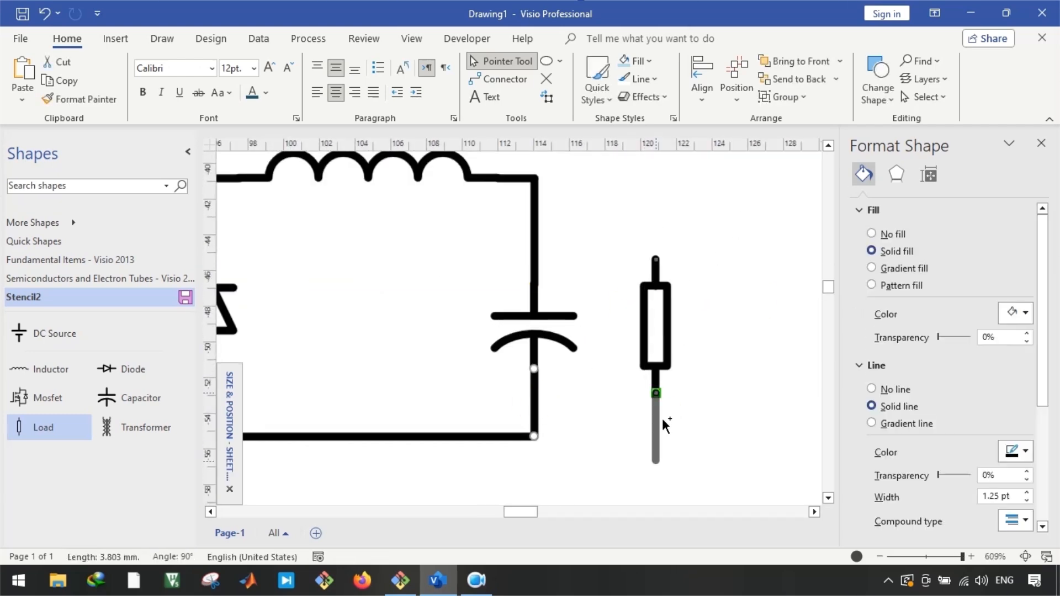
left_click_drag(656, 276, 586, 260, "ctrl")
left_click_drag(585, 226, 533, 228)
scroll(666, 233, "up", 2)
left_click_drag(585, 293, 638, 211)
left_click_drag(672, 211, 639, 210)
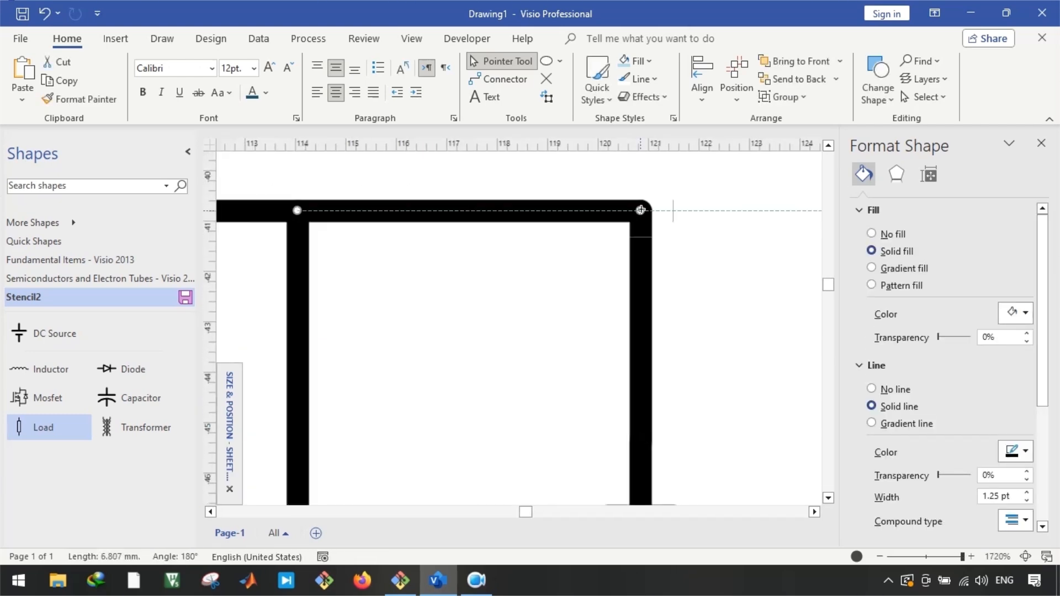
Extend the lower output wire to the load and trim the load's lower wire at the corner
scroll(657, 276, "down", 4)
left_click_drag(377, 382, 743, 356)
left_click_drag(446, 372, 647, 373)
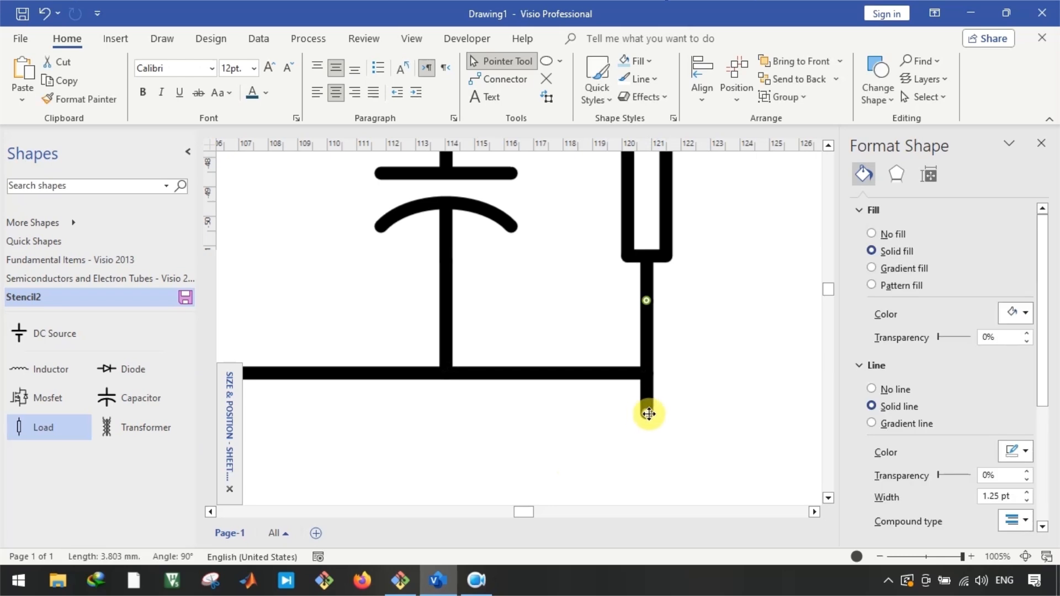
left_click(609, 339)
scroll(609, 338, "down", 5)
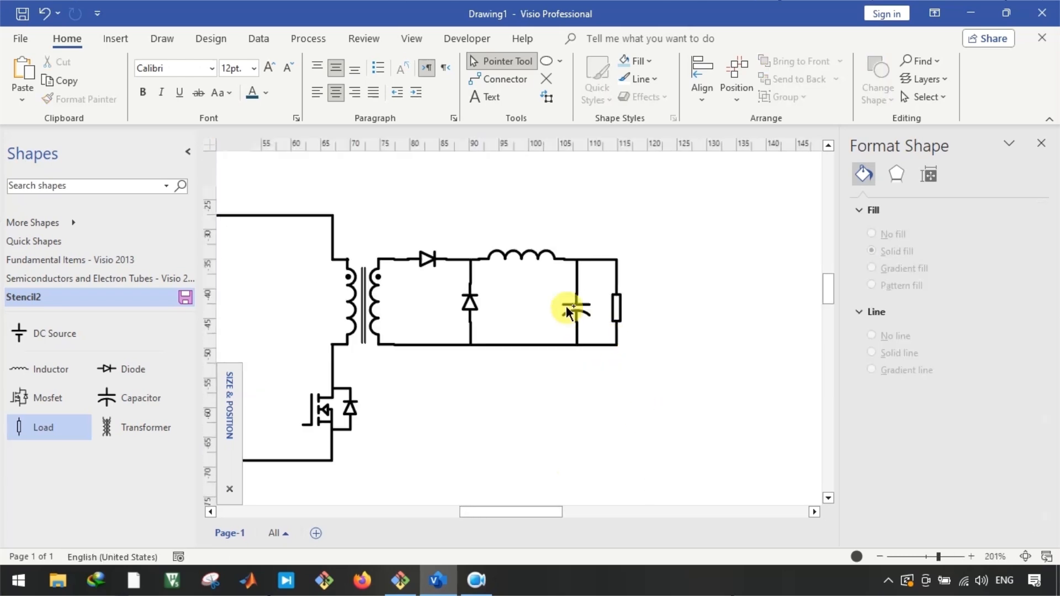
Align the transformer, upward-pointing diode, capacitor and load with Align Middle
scroll(564, 304, "up", 2)
left_click(373, 298)
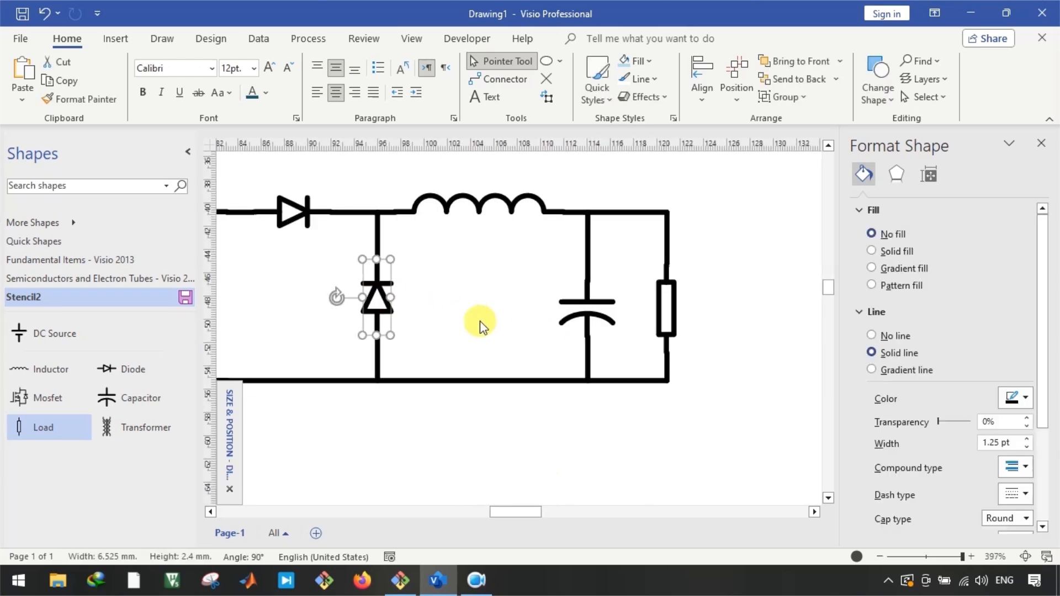
scroll(481, 326, "left", 3)
left_click(415, 293)
left_click(289, 289)
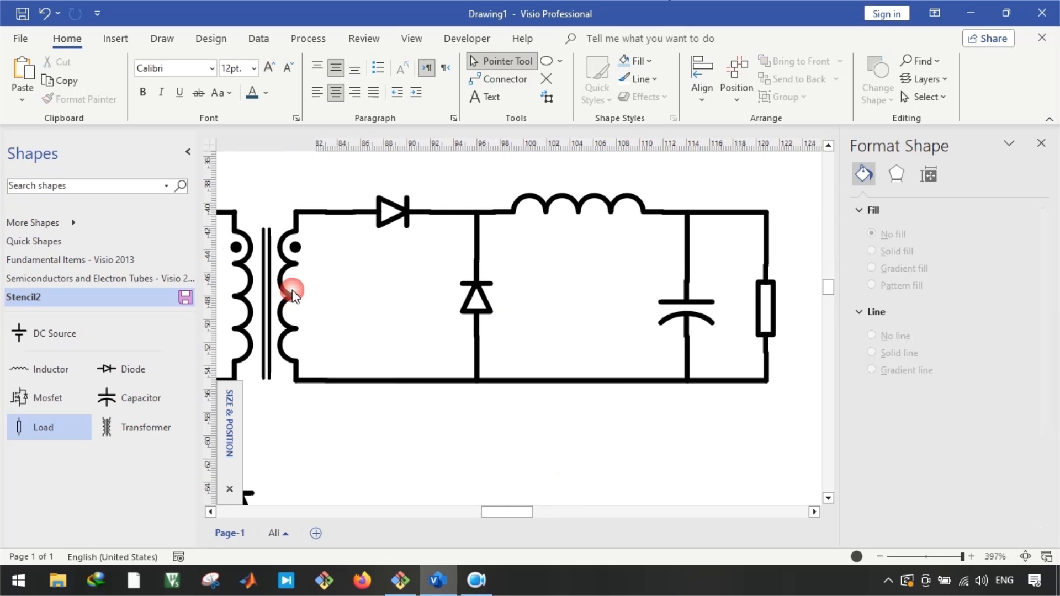
left_click(470, 310, "shift")
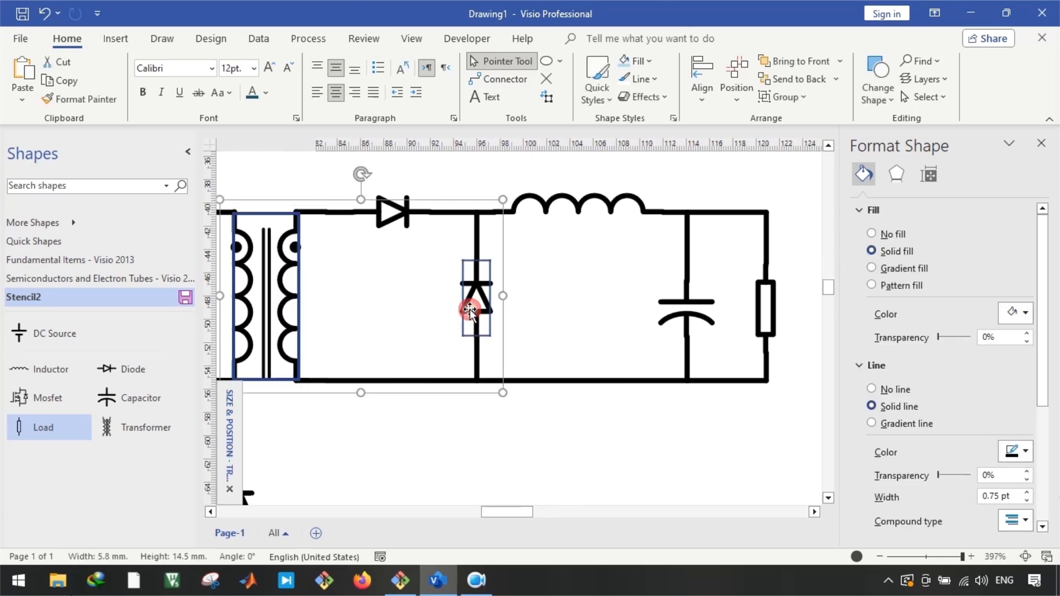
left_click(687, 317, "shift")
left_click(764, 306, "shift")
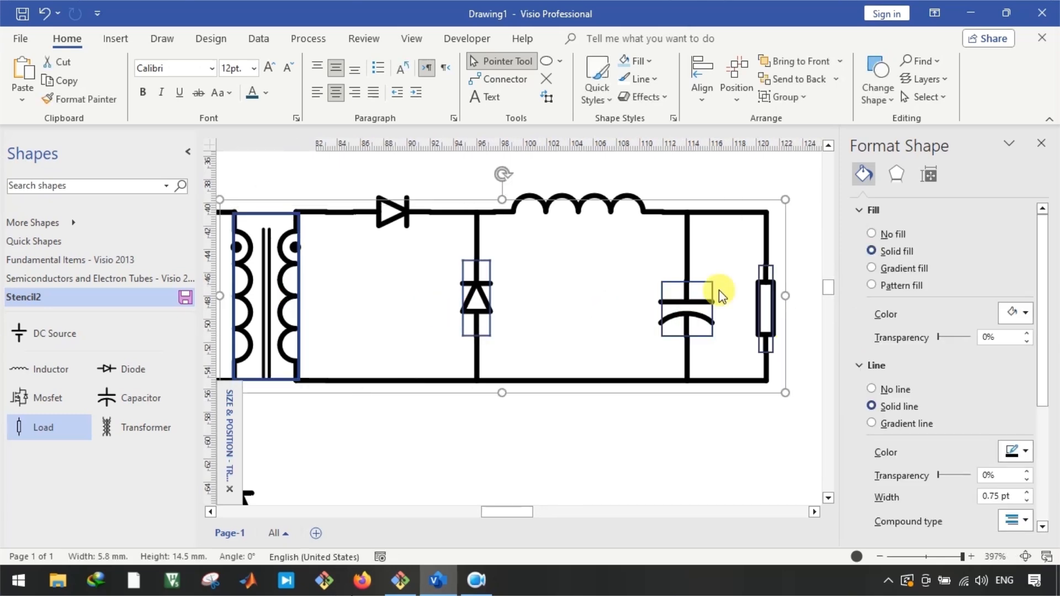
left_click(698, 83)
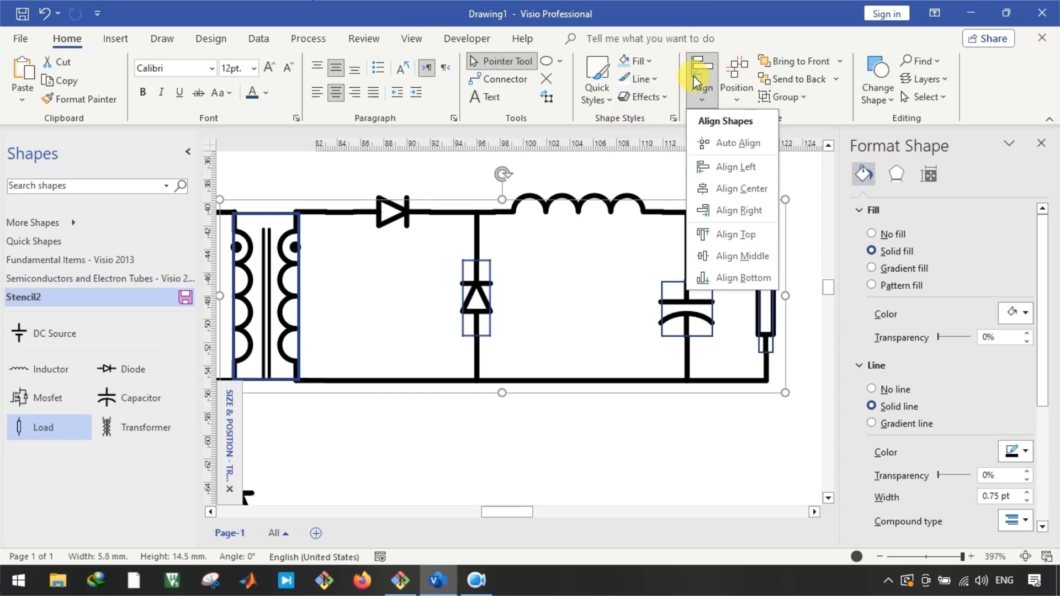
left_click(721, 256)
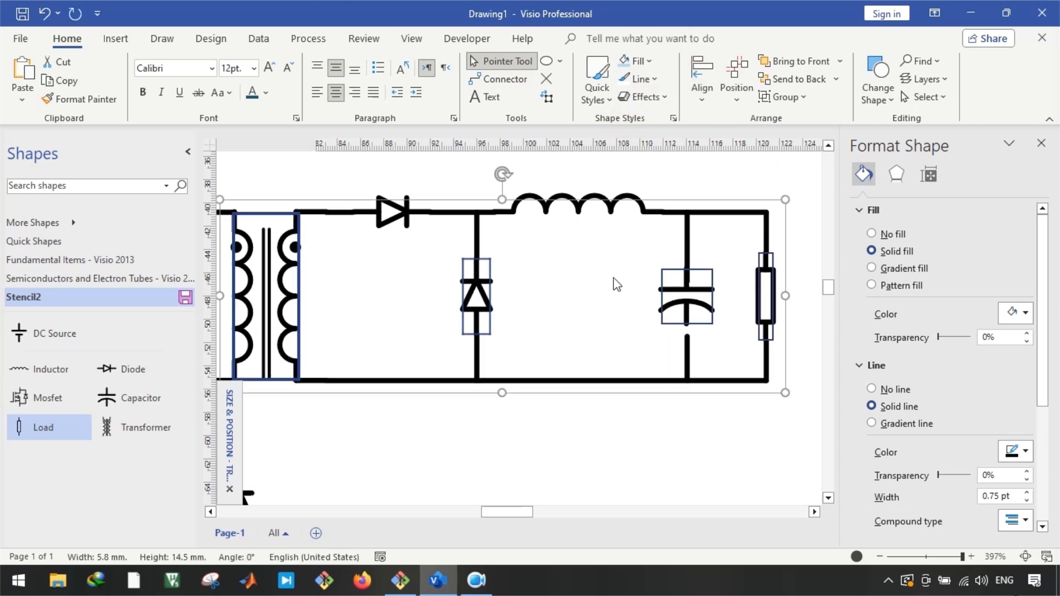
Reconnect the vertical wires to the shifted leads of the capacitor and the load
left_click(614, 279)
scroll(712, 288, "up", 6)
left_click(607, 461)
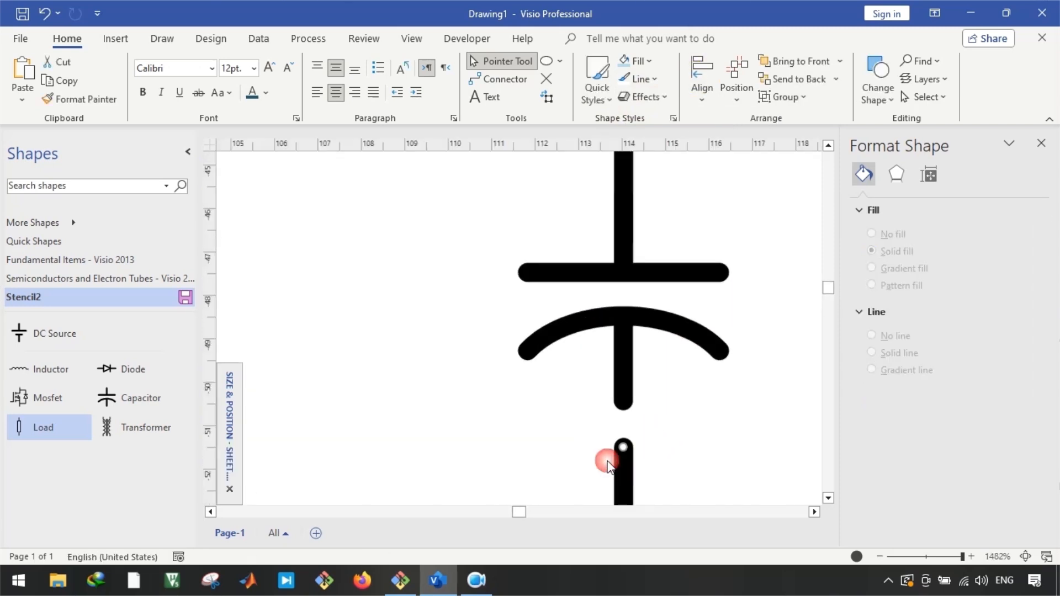
scroll(622, 397, "down", 5)
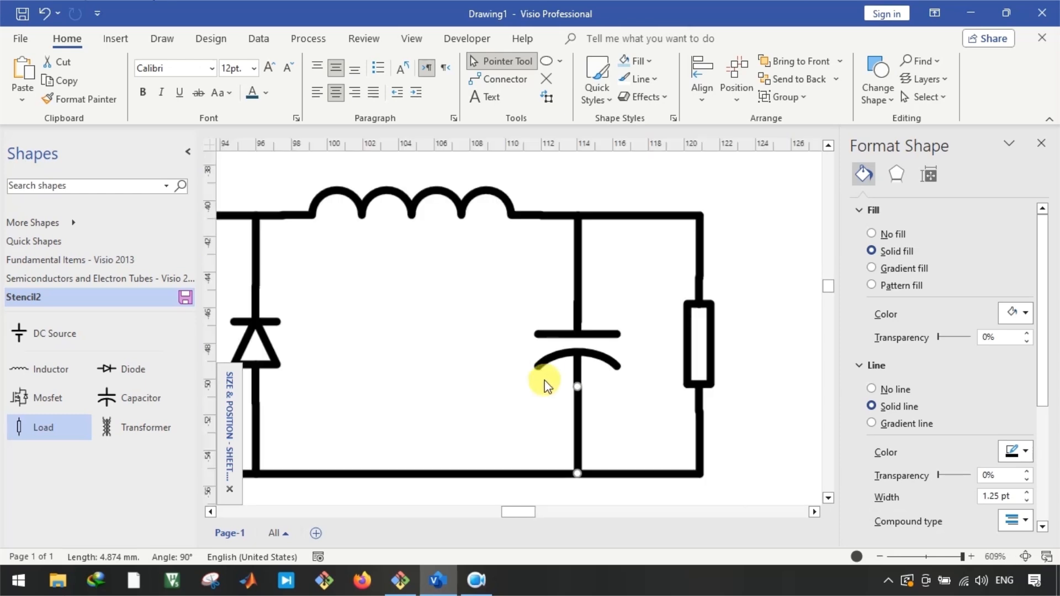
scroll(697, 322, "up", 5)
scroll(675, 265, "down", 3)
left_click(659, 267)
scroll(691, 330, "down", 4)
left_click(736, 349)
Align the series diode and the wire segments feeding it from the secondary winding with Align Middle
scroll(737, 352, "down", 3)
scroll(738, 353, "left", 2)
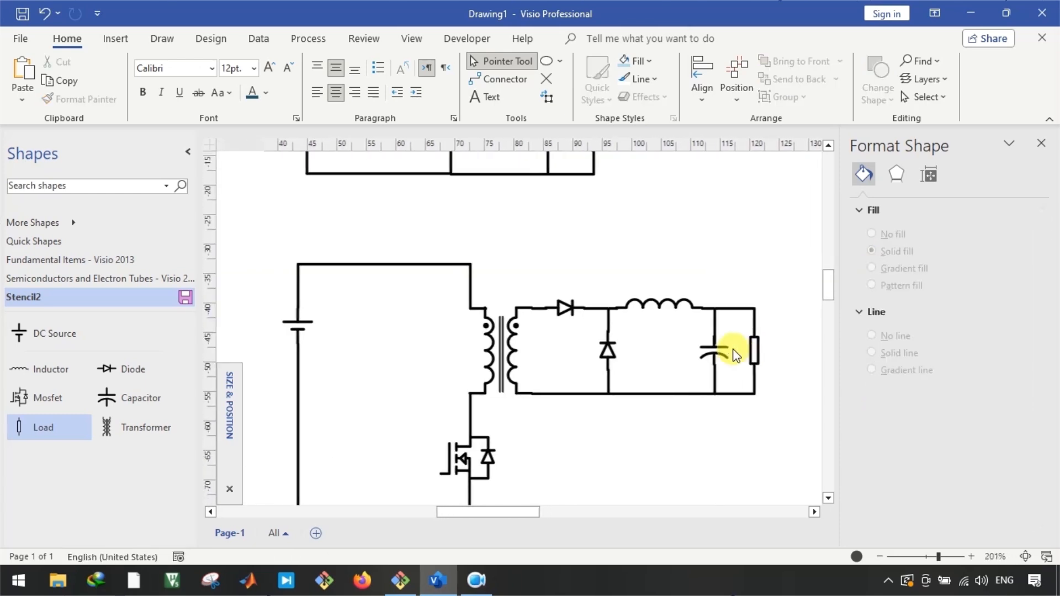
scroll(613, 355, "down", 1)
scroll(626, 403, "up", 1)
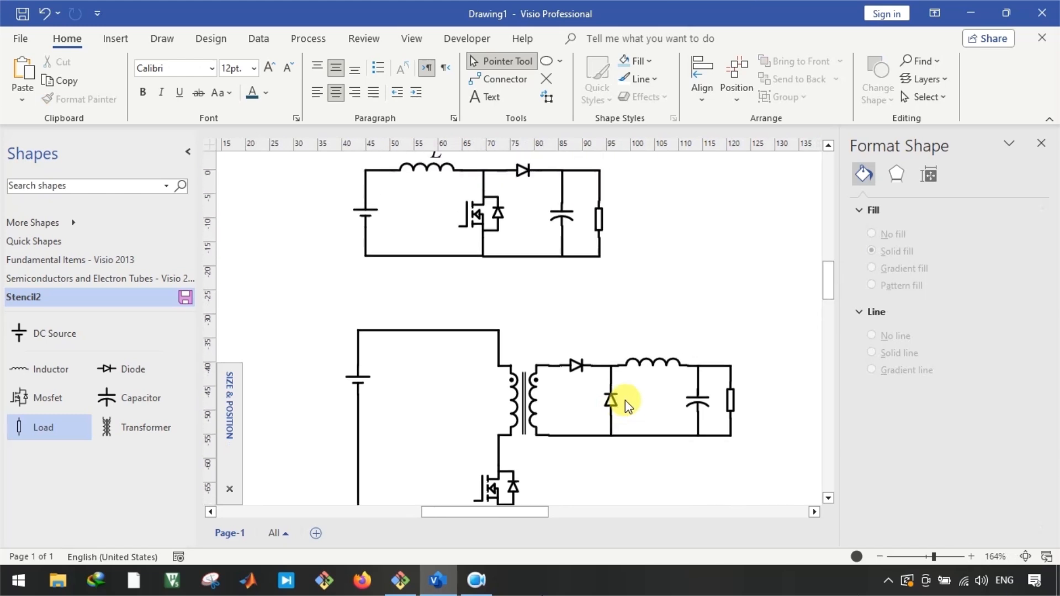
scroll(598, 363, "up", 10)
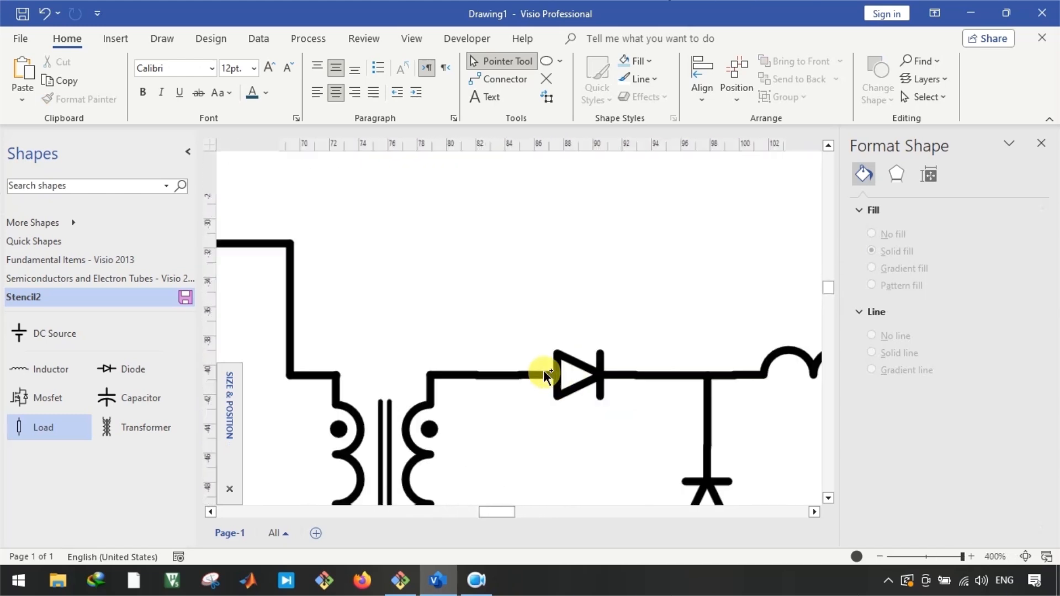
left_click(314, 379)
left_click(438, 377, "ctrl")
left_click(605, 377, "ctrl")
left_click(708, 84)
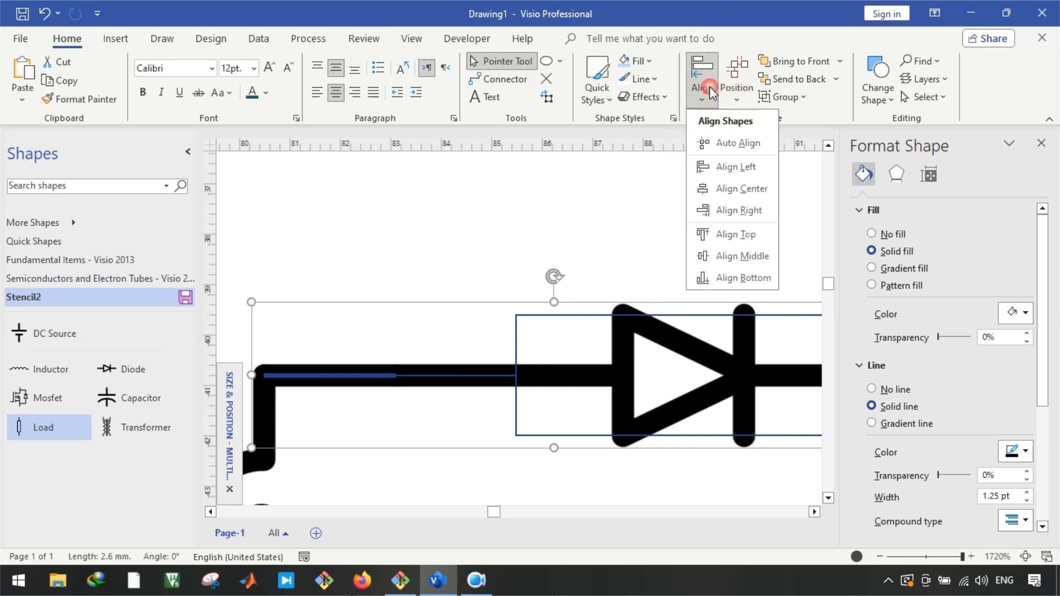
left_click(713, 255)
left_click(485, 245)
scroll(486, 248, "down", 7)
scroll(503, 345, "down", 2)
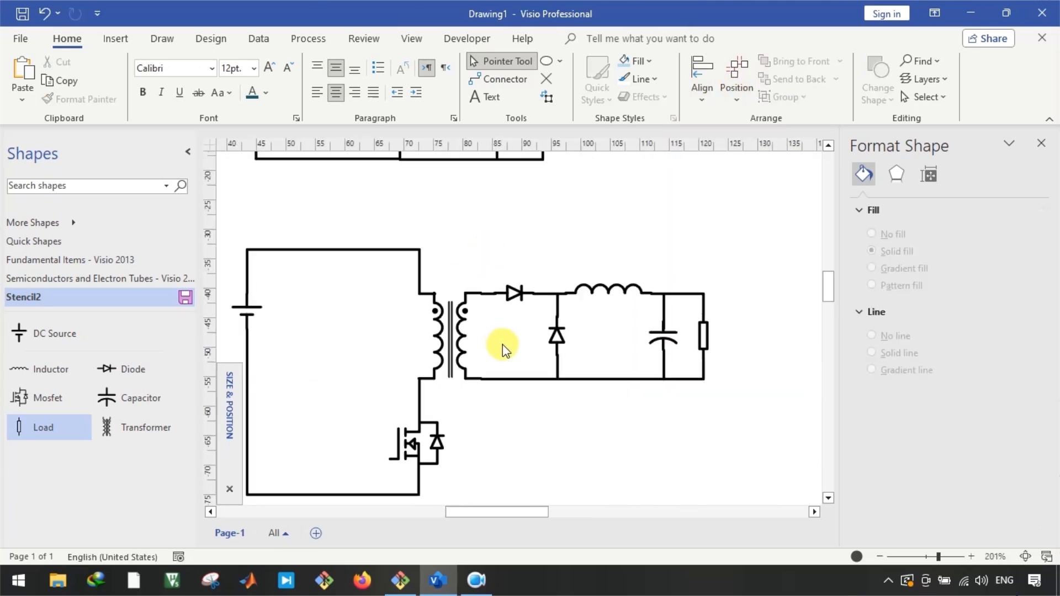
Move the DC source lower on the primary loop's vertical wire, near its mid-height
scroll(505, 349, "left", 1)
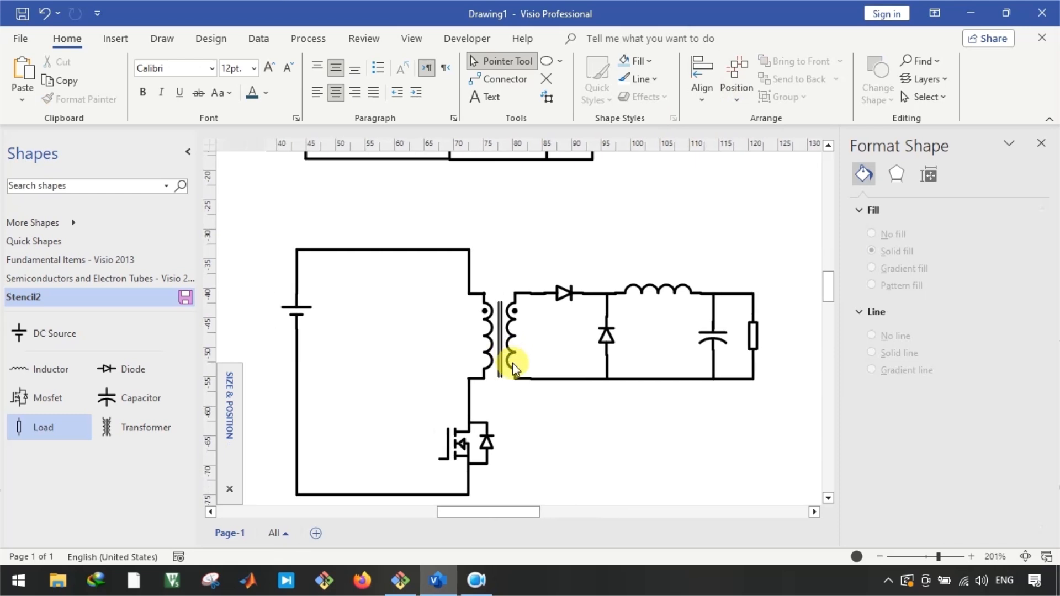
scroll(512, 363, "down", 1)
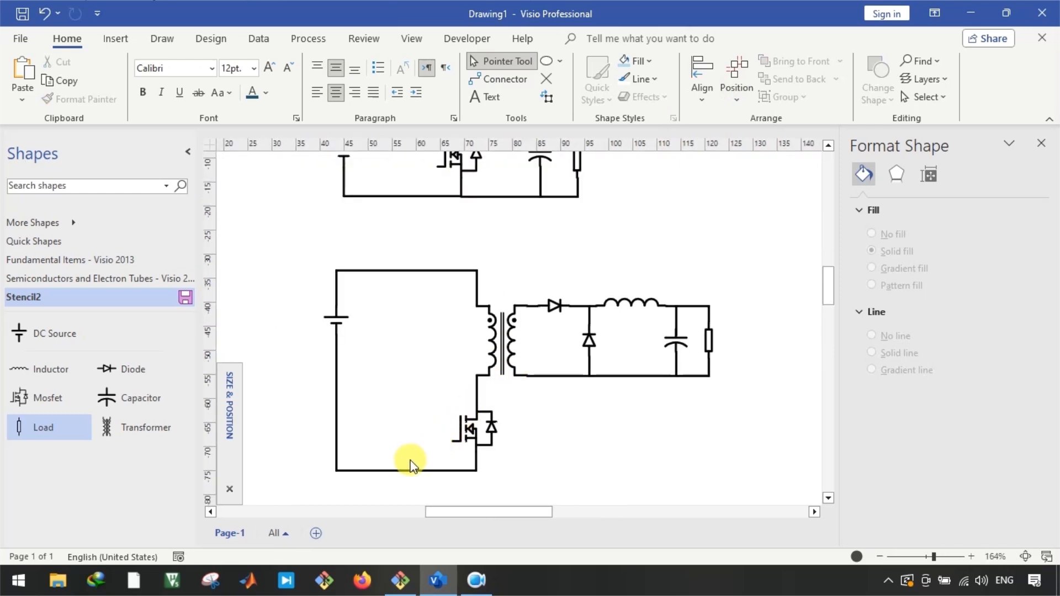
scroll(410, 466, "left", 1)
left_click_drag(371, 325, 386, 327)
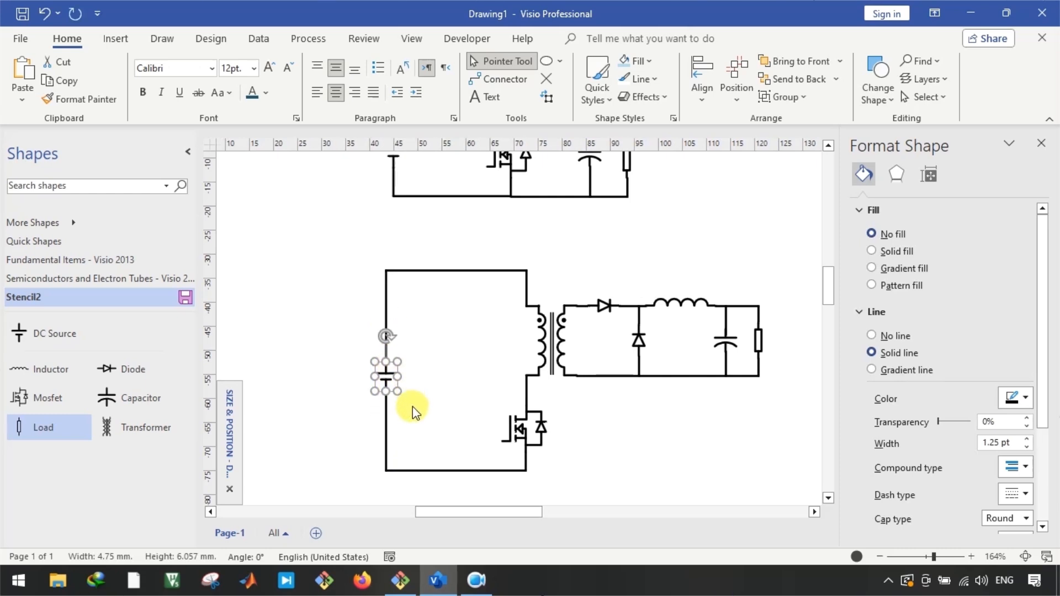
left_click(436, 409)
scroll(575, 362, "up", 1)
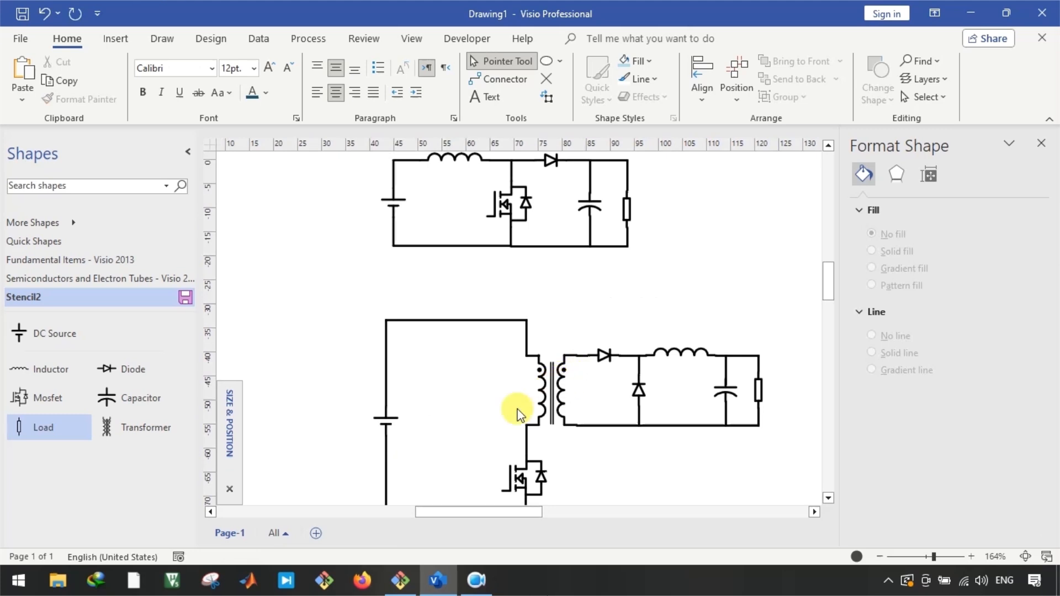
Delete the spare transformer inside the primary loop and place an Inductor from Stencil2 there, rotated 90° to stand vertically
scroll(462, 408, "down", 1)
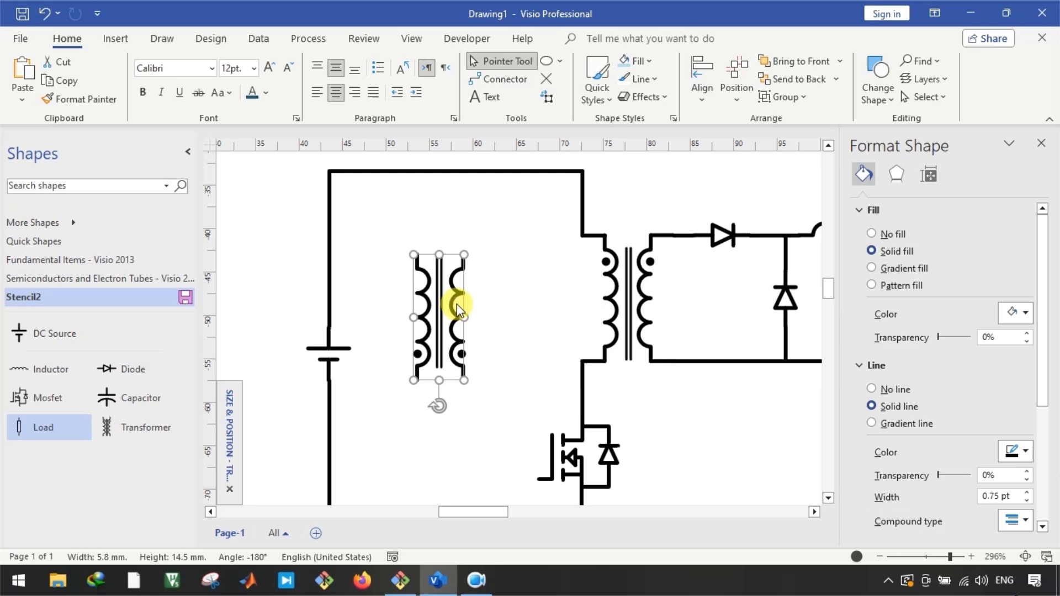
key("Delete")
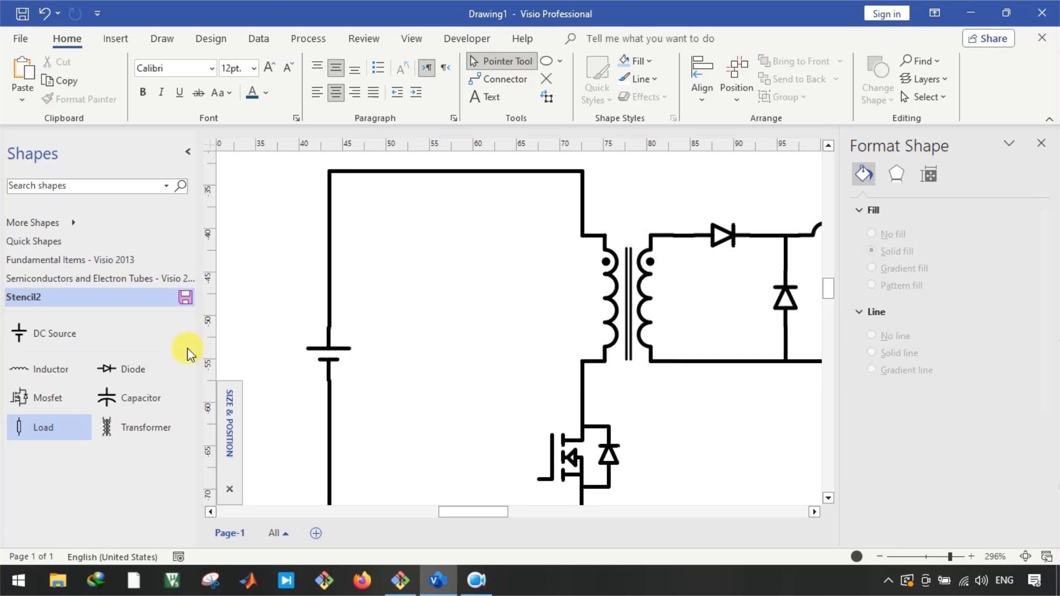
left_click(62, 375)
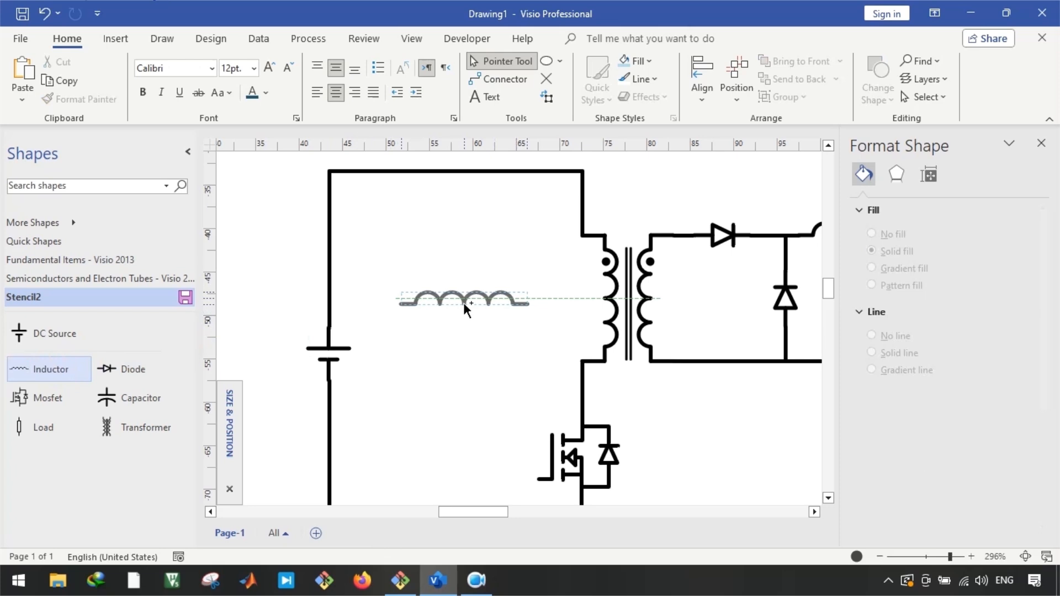
left_click_drag(464, 304, 464, 305)
key("ctrl+r")
left_click_drag(426, 338, 440, 327)
left_click(492, 336)
scroll(450, 284, "up", 2, "ctrl")
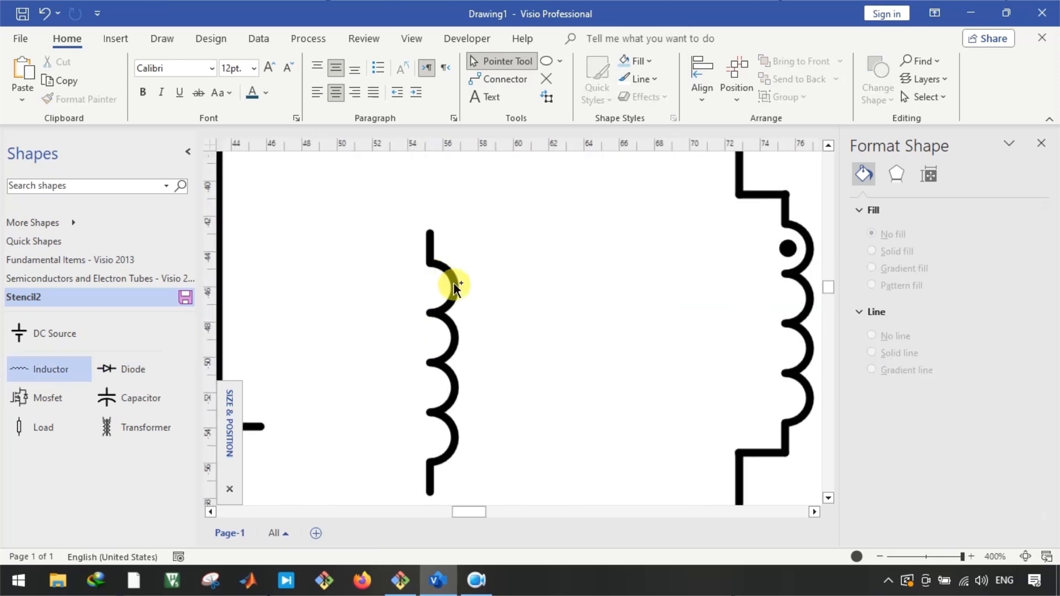
Draw a circle about 1.05 by 1.1 mm at the vertical inductor's top loop and fill it black
left_click(549, 52)
left_click(571, 104)
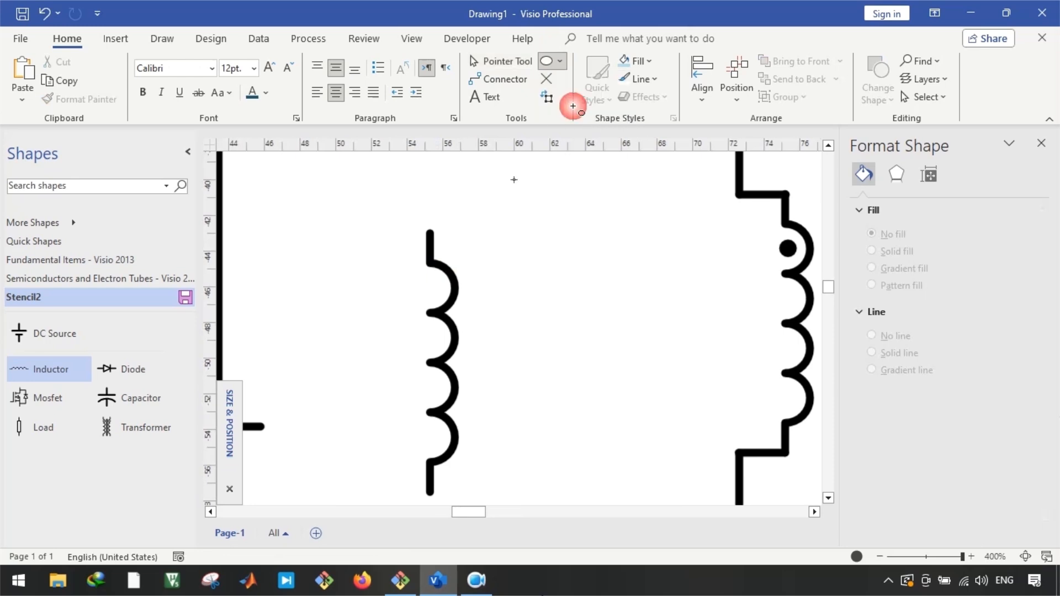
scroll(418, 306, "up", 5, "ctrl")
left_click_drag(413, 300, 444, 331)
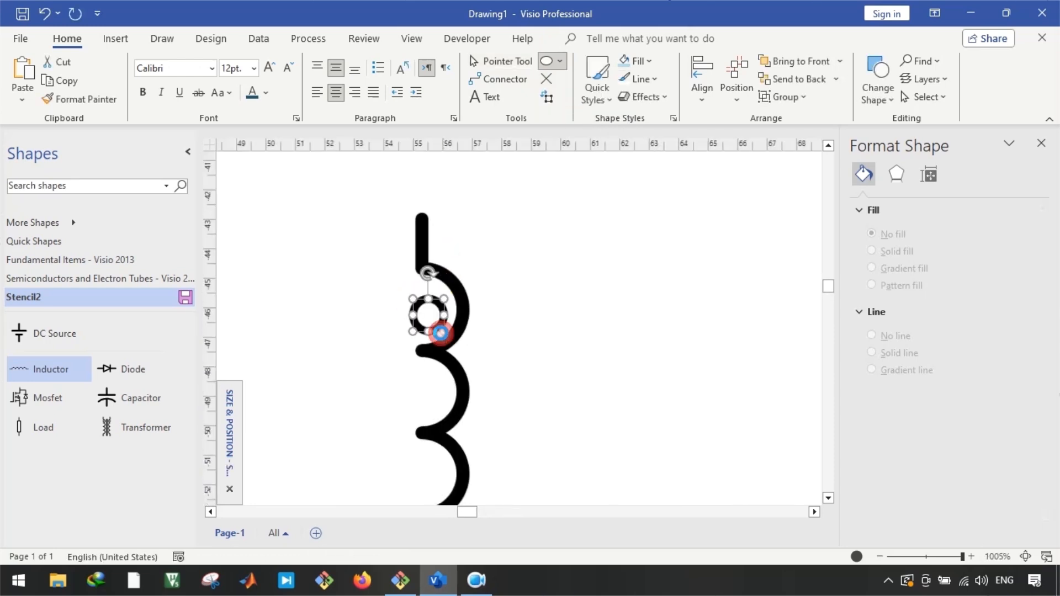
key("Escape")
left_click(426, 302)
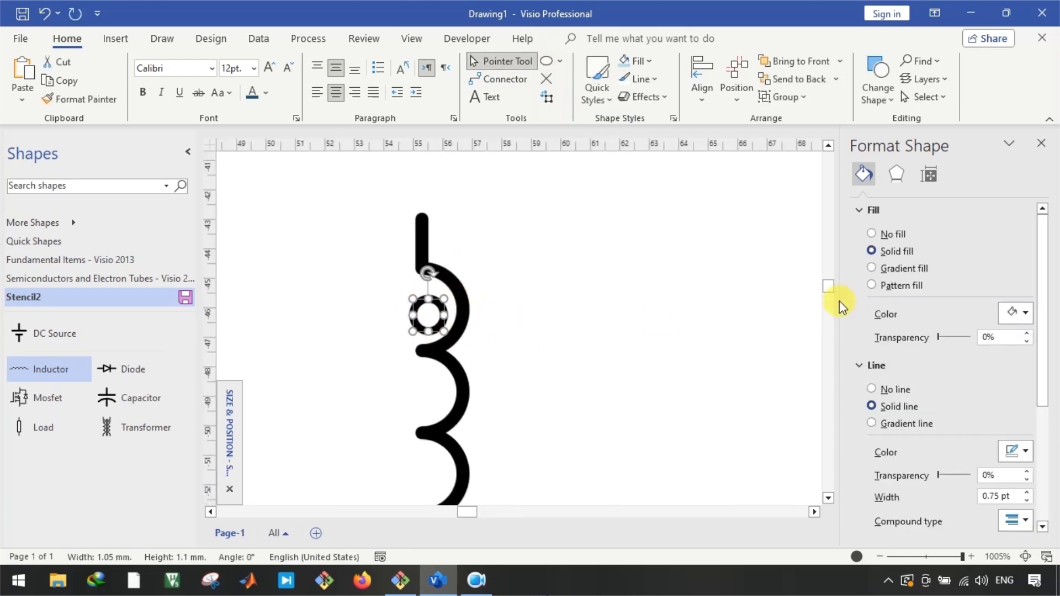
left_click(1025, 313)
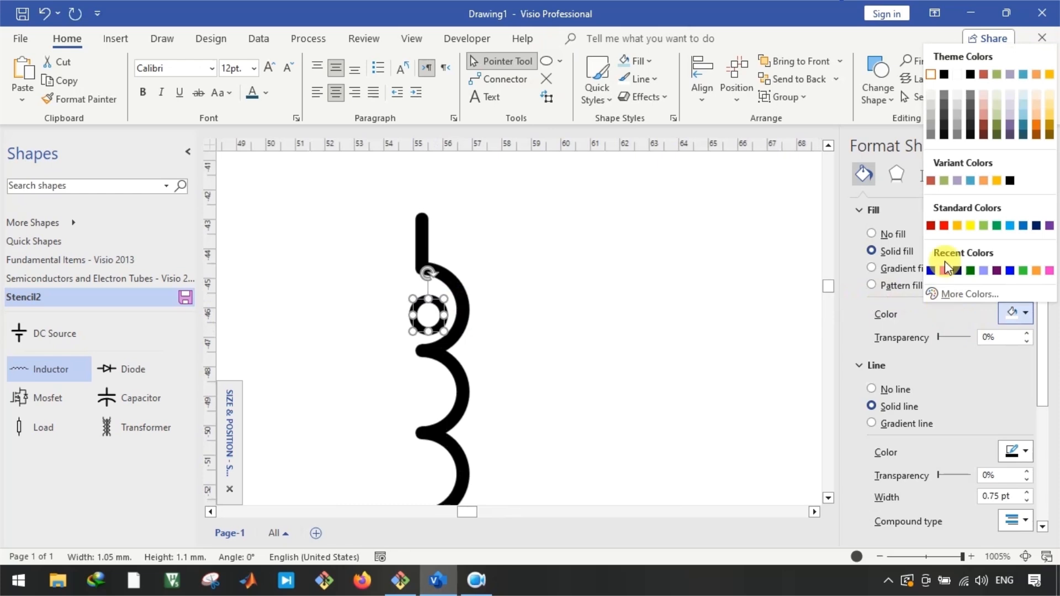
left_click(946, 73)
Move the black dot down to the vertical inductor's bottom loop
scroll(470, 301, "down", 3)
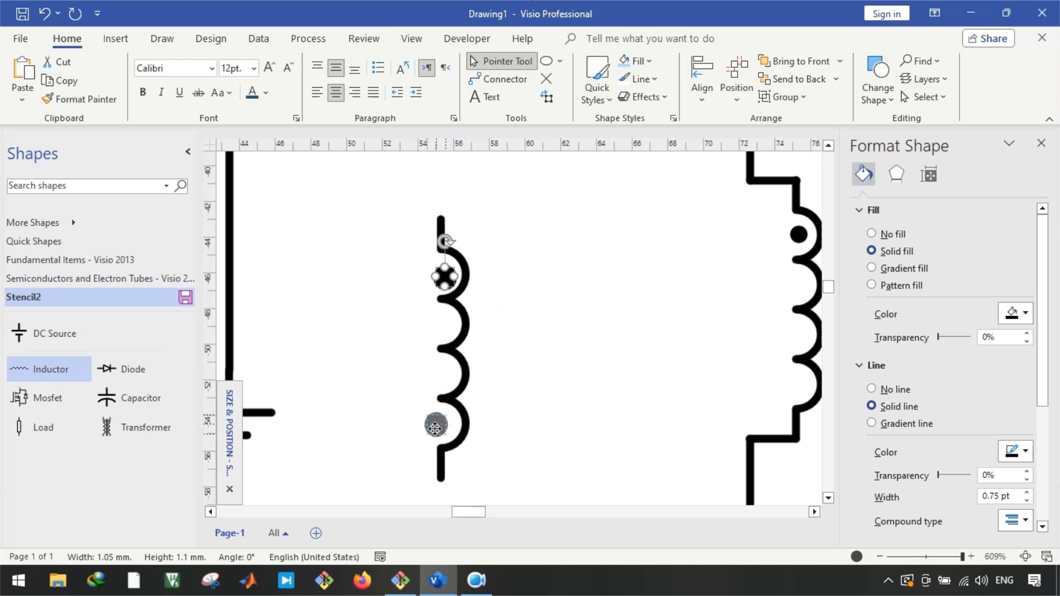
left_click_drag(435, 428, 435, 426)
left_click(525, 395)
Copy a vertical wire beside the vertical inductor, shorten it to about 11 mm and duplicate it alongside as a second core line
scroll(521, 400, "down", 2)
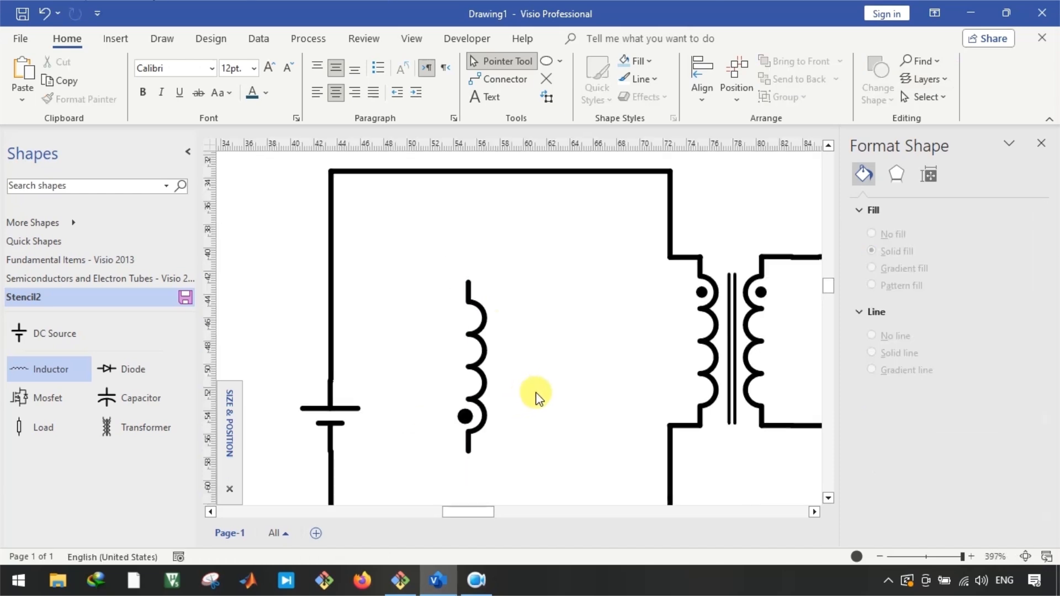
left_click_drag(332, 292, 498, 370)
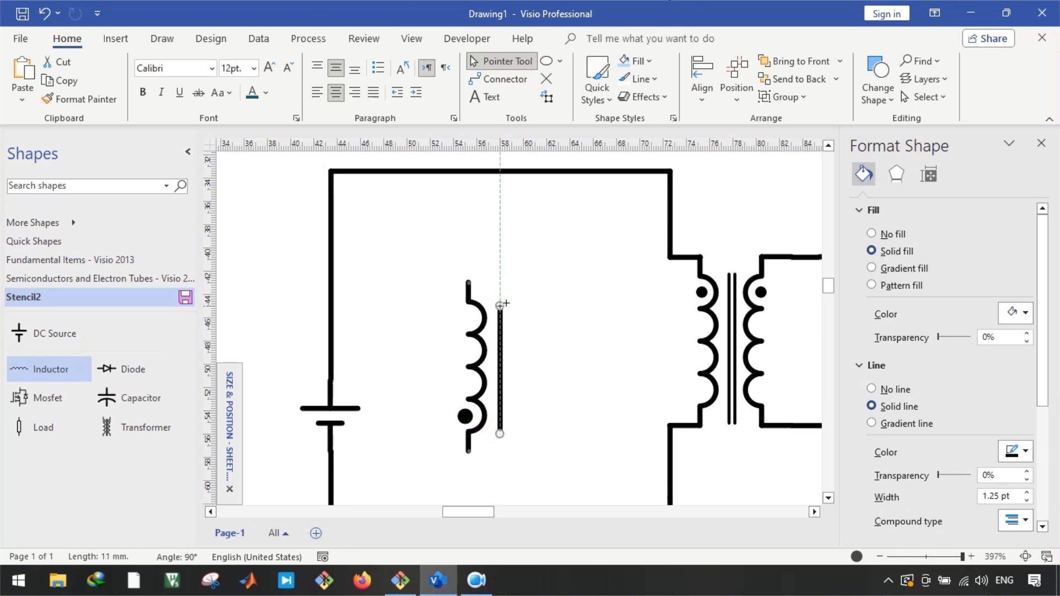
left_click_drag(500, 304, 501, 301)
scroll(497, 395, "up", 3)
left_click_drag(507, 399, 522, 390)
Set the line width of both core lines to 0.75 pt
left_click_drag(479, 174, 587, 487)
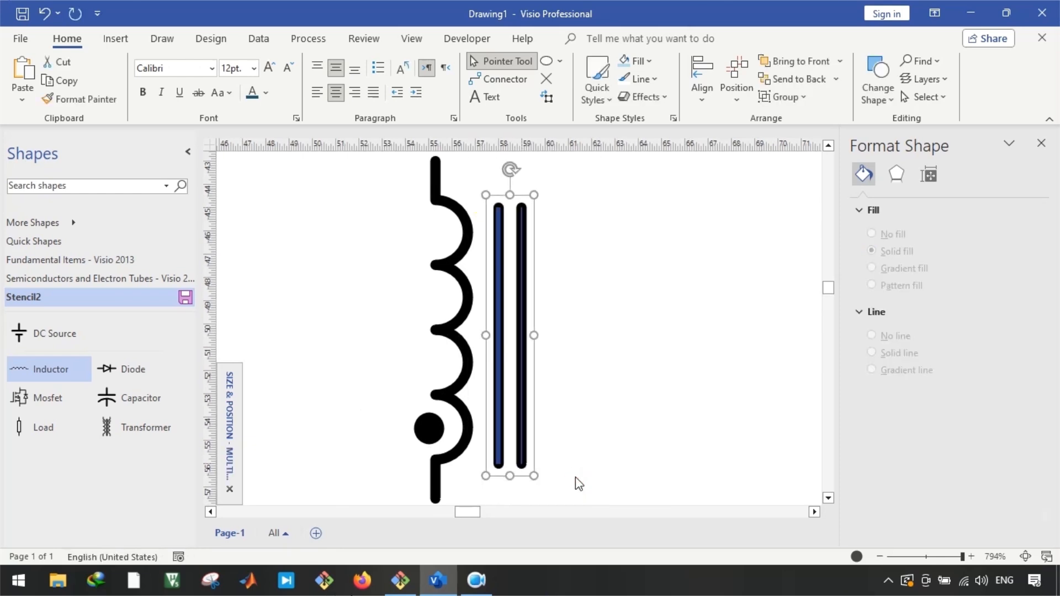
left_click(1028, 501)
left_click(1028, 501)
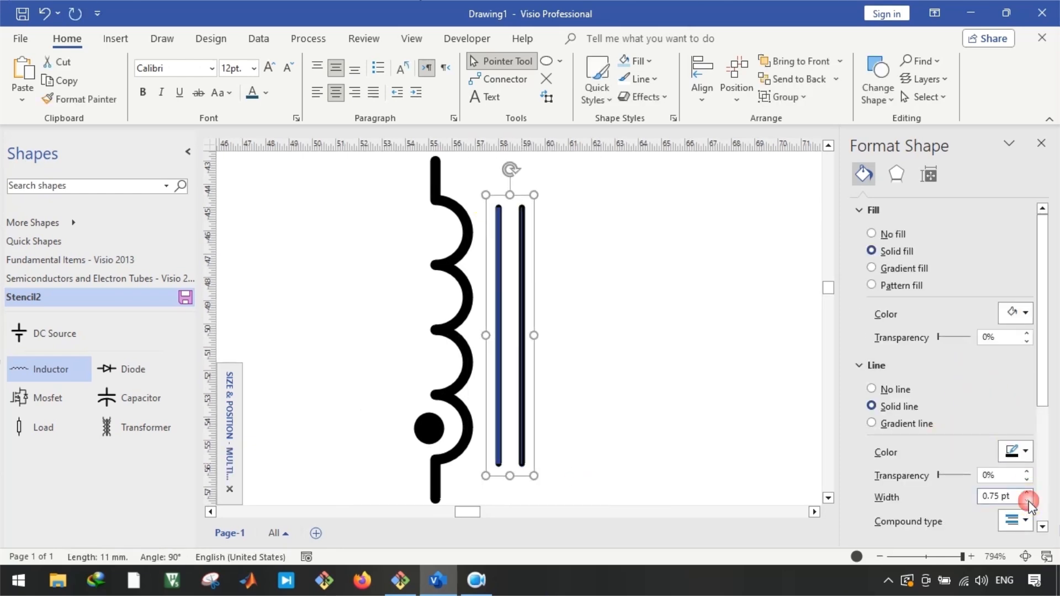
left_click(660, 407)
scroll(545, 352, "down", 3)
Nudge the outer core line toward the inner one so the two sit close together
scroll(544, 353, "up", 3)
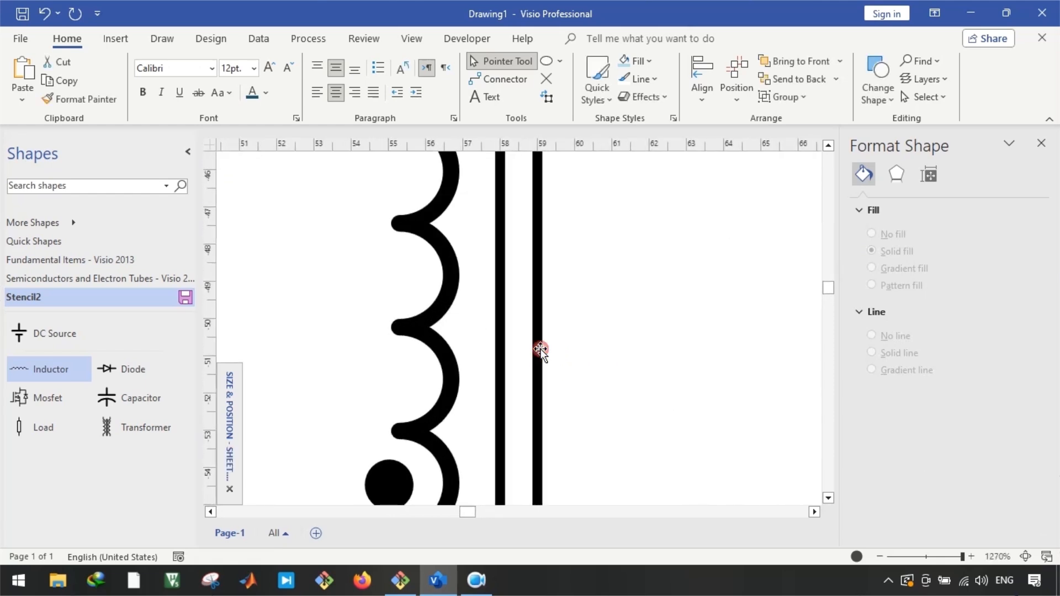
left_click(543, 352)
key("Left")
key("Left")
left_click(583, 339)
scroll(585, 340, "down", 3)
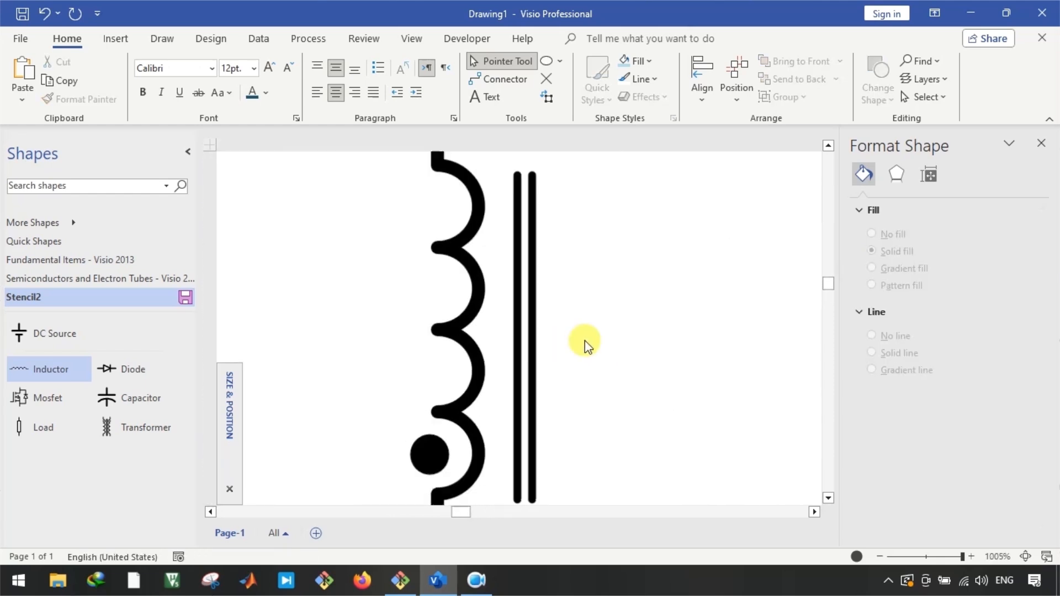
left_click(429, 302)
Copy the output side's vertical diode to just below the dotted vertical winding
scroll(433, 303, "down", 3)
scroll(454, 303, "up", 2)
scroll(497, 320, "down", 2)
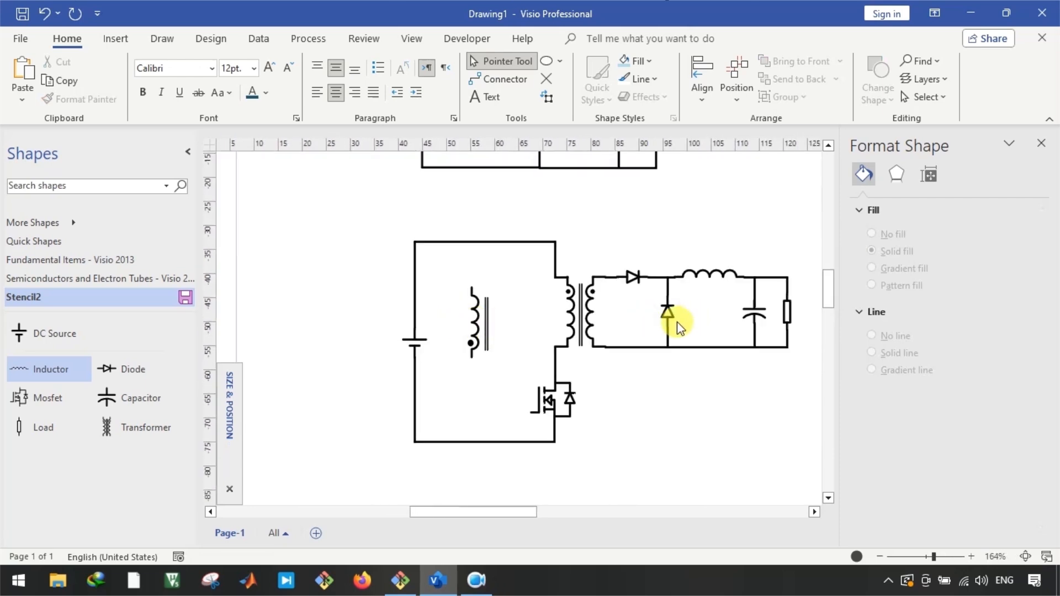
scroll(670, 312, "up", 1)
left_click_drag(670, 311, 458, 394)
scroll(457, 393, "up", 2)
scroll(431, 396, "down", 3)
Copy the DC source's lower wire and shorten it to about 1.8 mm to join the vertical winding to the diode below
left_click(292, 362)
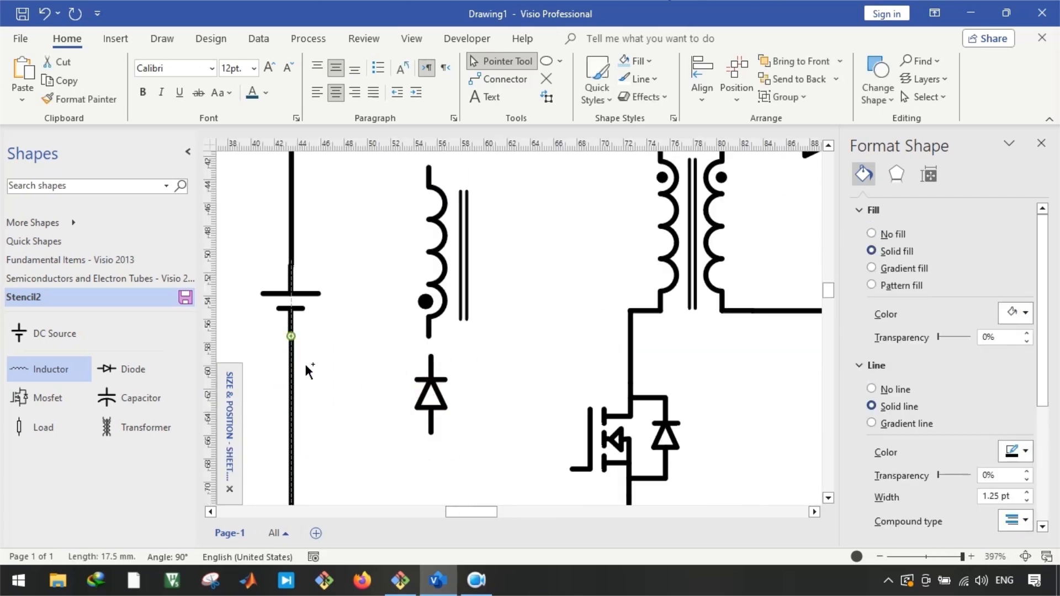
left_click_drag(291, 365, 381, 365)
left_click_drag(380, 336, 429, 336)
scroll(429, 335, "down", 2)
left_click_drag(381, 440, 430, 257)
scroll(437, 249, "up", 4)
scroll(454, 279, "down", 2)
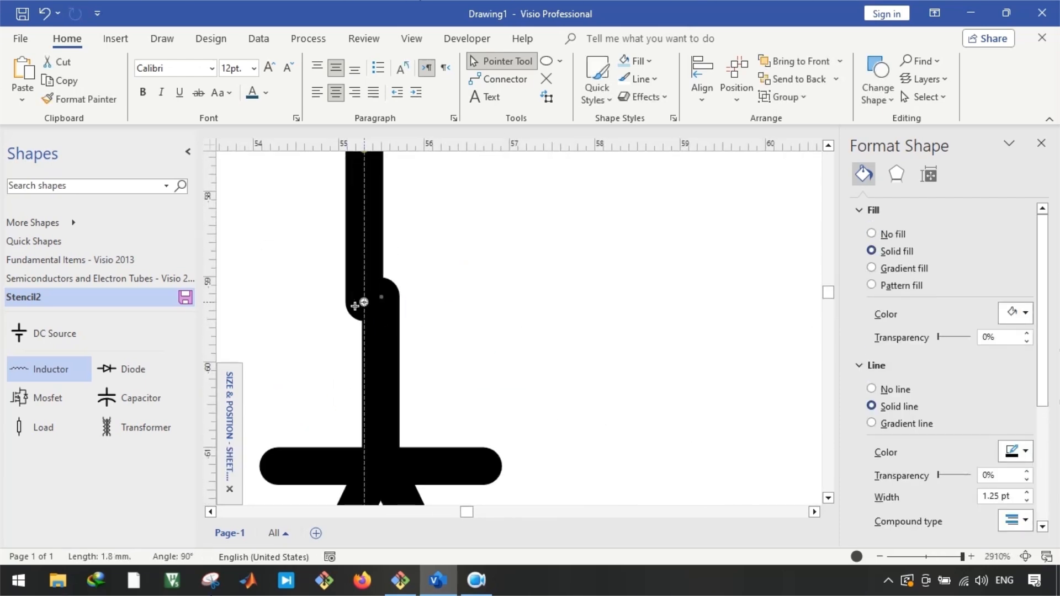
Wire the new diode down to the bottom rail, and the vertical winding up to the top rail with a line about 9.5 mm long
scroll(372, 338, "down", 3)
left_click_drag(407, 311, 415, 453)
scroll(523, 331, "up", 3)
left_click_drag(517, 367, 404, 169)
scroll(417, 282, "up", 3)
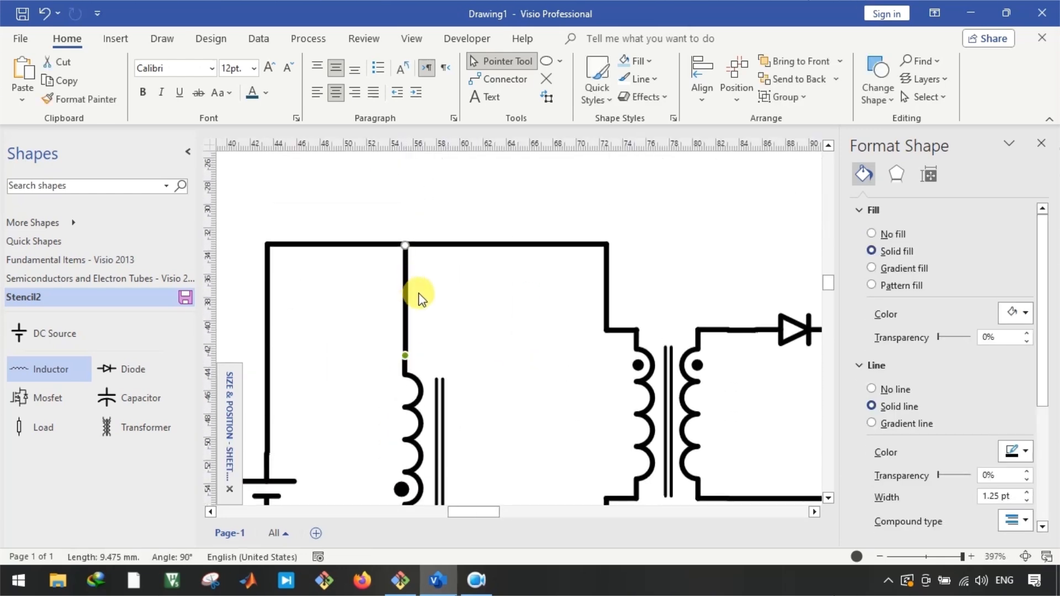
Lower the primary loop's top horizontal wire to the level of the transformer's upper primary lead
scroll(442, 306, "down", 5)
scroll(484, 320, "down", 4)
scroll(469, 293, "right", 2)
scroll(478, 211, "up", 4)
left_click(417, 209)
key("Down")
key("Down")
key("Down")
key("Down")
key("Down")
key("Down")
key("Down")
key("Down")
key("Down")
key("Down")
key("Down")
key("Down")
key("Down")
key("Down")
key("Down")
Shorten the DC source's upper wire and the vertical winding's upper wire so both end on the lowered top wire
left_click(414, 214)
scroll(343, 235, "left", 1)
left_click(291, 232)
left_click_drag(291, 206, 290, 272)
left_click(392, 235)
left_click_drag(393, 207, 392, 270)
scroll(389, 292, "up", 5)
scroll(390, 291, "down", 2)
scroll(552, 248, "right", 2)
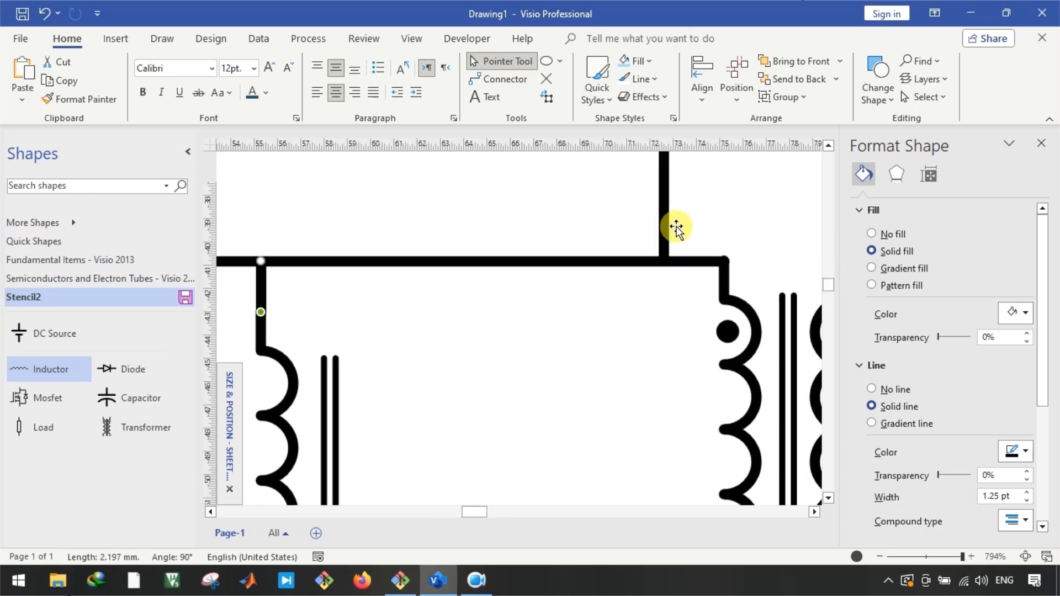
Delete the leftover vertical wire sticking up above the transformer's upper primary lead
scroll(672, 226, "up", 2)
left_click(666, 227)
key("Delete")
scroll(601, 274, "down", 5)
scroll(586, 274, "right", 1)
scroll(586, 279, "right", 1)
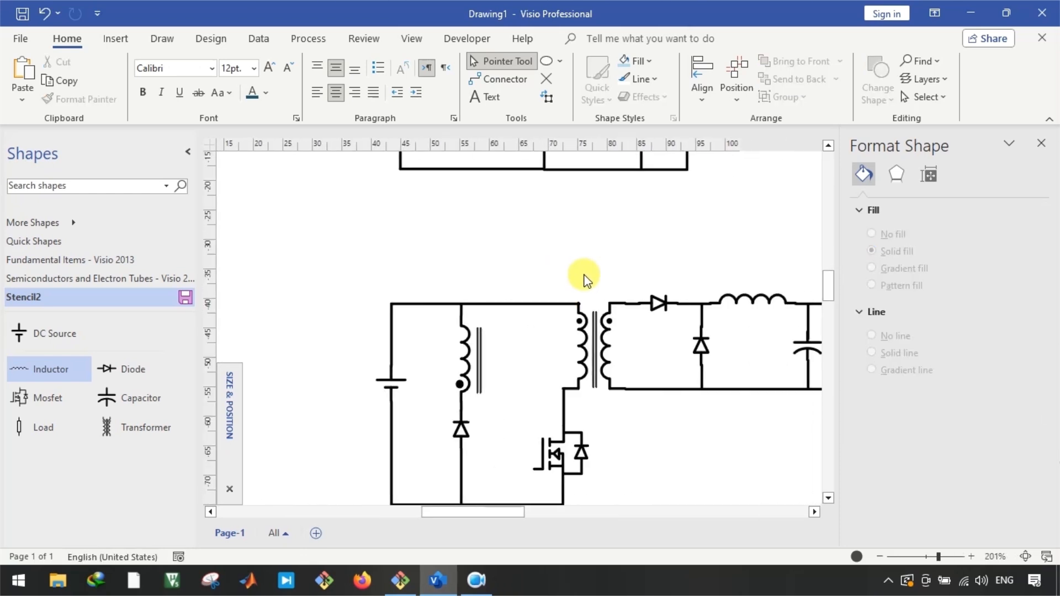
Select the vertical winding, its core lines and diode together and move them lower in their branch
scroll(497, 309, "down", 2)
scroll(496, 309, "right", 2)
left_click_drag(367, 263, 461, 421)
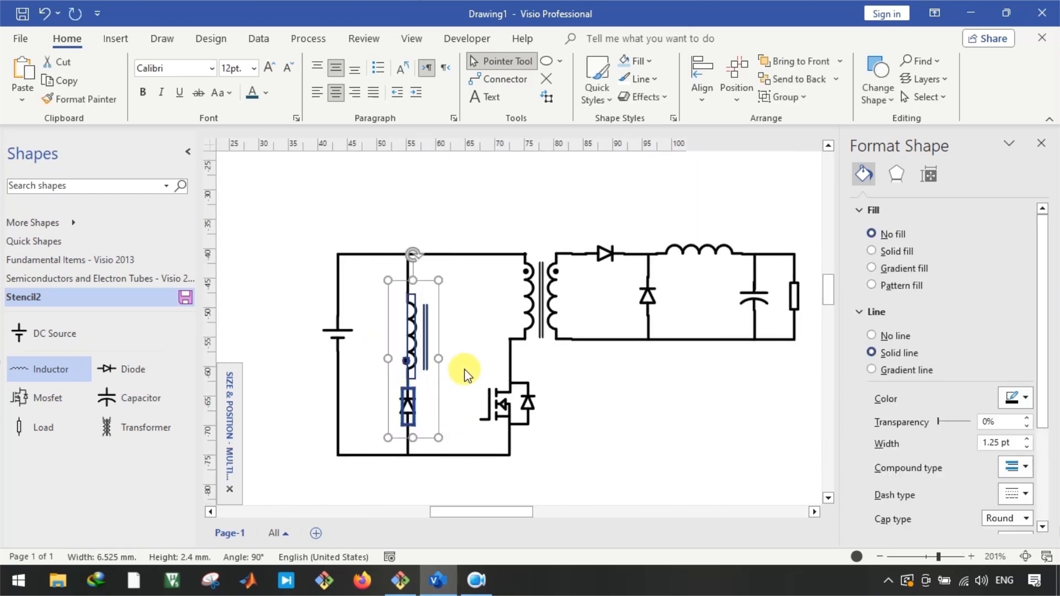
left_click(450, 366)
scroll(387, 366, "right", 1)
scroll(375, 347, "up", 2)
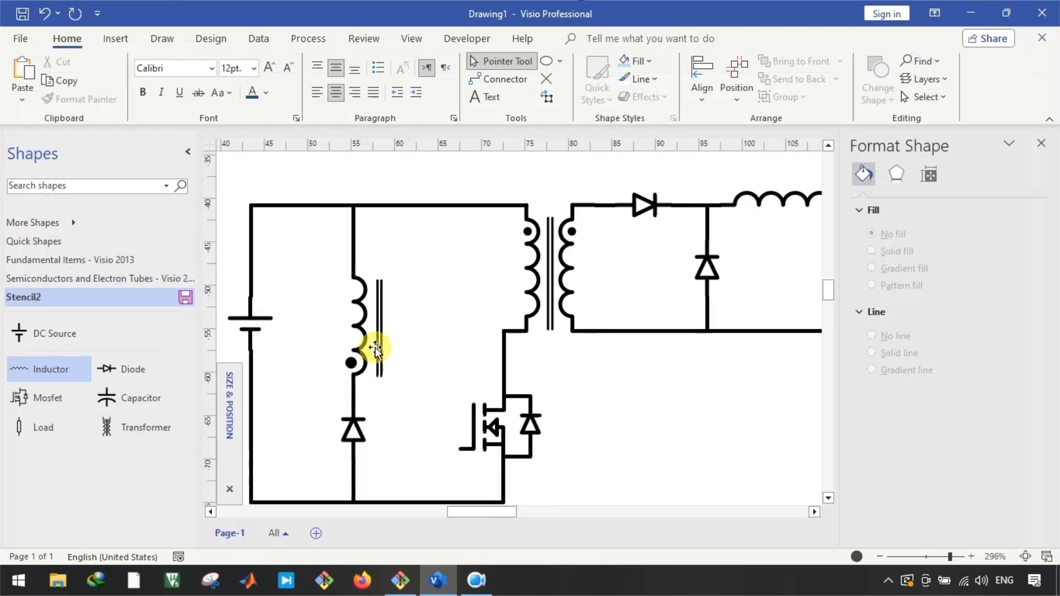
Copy a text label above the series output diode and change it to D1 with the 1 as subscript
left_click_drag(448, 246, 486, 288)
key("ctrl+1")
scroll(458, 296, "down", 4)
scroll(442, 260, "up", 3)
scroll(430, 204, "up", 1)
mouse_move(429, 203)
left_mouse_down()
mouse_move(644, 393)
mouse_move(313, 384)
left_mouse_up()
scroll(644, 393, "up", 7)
double_click(356, 386)
type("D1")
key("shift+Left")
key("ctrl+equal")
Widen the D1 label's text box to 8 mm and position it above the series diode
left_click(457, 369)
left_click_drag(408, 375, 452, 374)
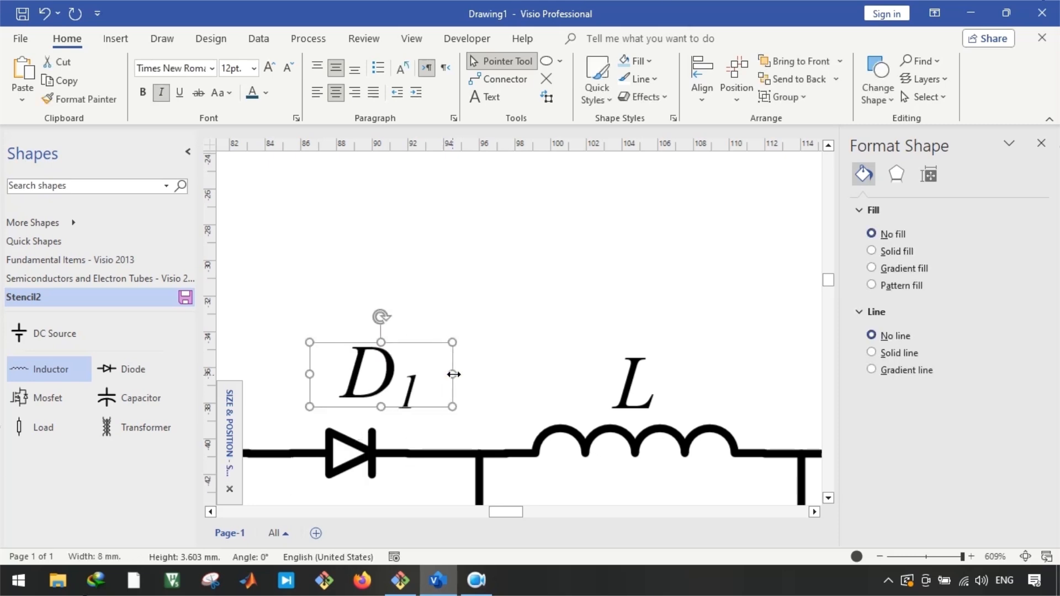
left_click_drag(379, 361, 360, 371)
scroll(361, 371, "down", 4)
scroll(360, 371, "down", 2)
Copy the D1 label beside the vertical output diode and the capacitor, and change the diode's copy to D2
left_click(451, 416)
scroll(452, 416, "up", 4)
left_click_drag(458, 291, 695, 423)
double_click(491, 422)
left_click(540, 444)
key("BackSpace")
type("2")
left_click(588, 442)
Change the label copy beside the output capacitor to C
double_click(695, 423)
type("C")
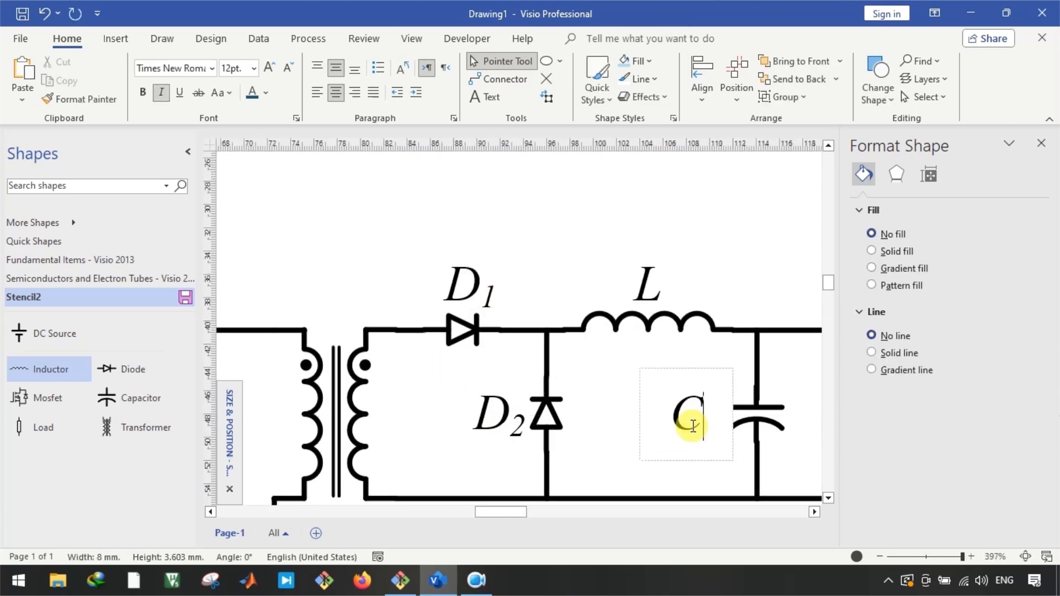
left_click(618, 426)
scroll(552, 416, "right", 3)
left_click_drag(539, 414, 746, 431)
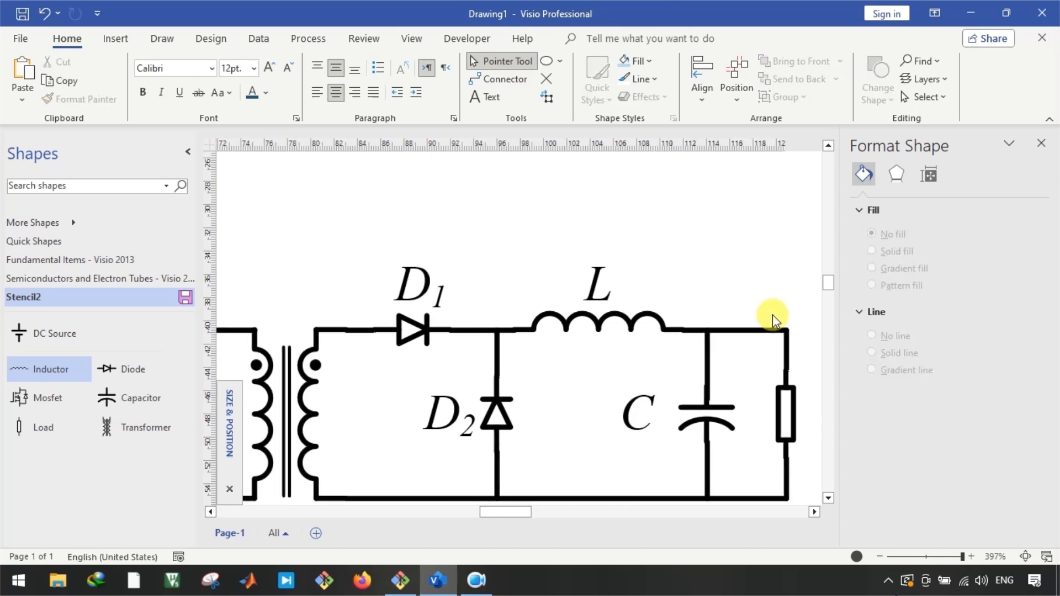
Copy a label beside each main transformer winding and change it to Ns with the s as subscript
scroll(593, 356, "up", 3)
left_click_drag(593, 356, 338, 345)
double_click(428, 345)
type("Ns")
scroll(399, 353, "up", 3)
Change the primary winding's label to NP with a subscript capital P
double_click(337, 344)
left_click(380, 379)
key("BackSpace")
type("P")
key("shift+Left")
key("ctrl+equal")
type("p")
key("shift+Left")
type("P")
left_click(381, 466)
Replace the secondary winding label's subscript with a capital S
double_click(638, 378)
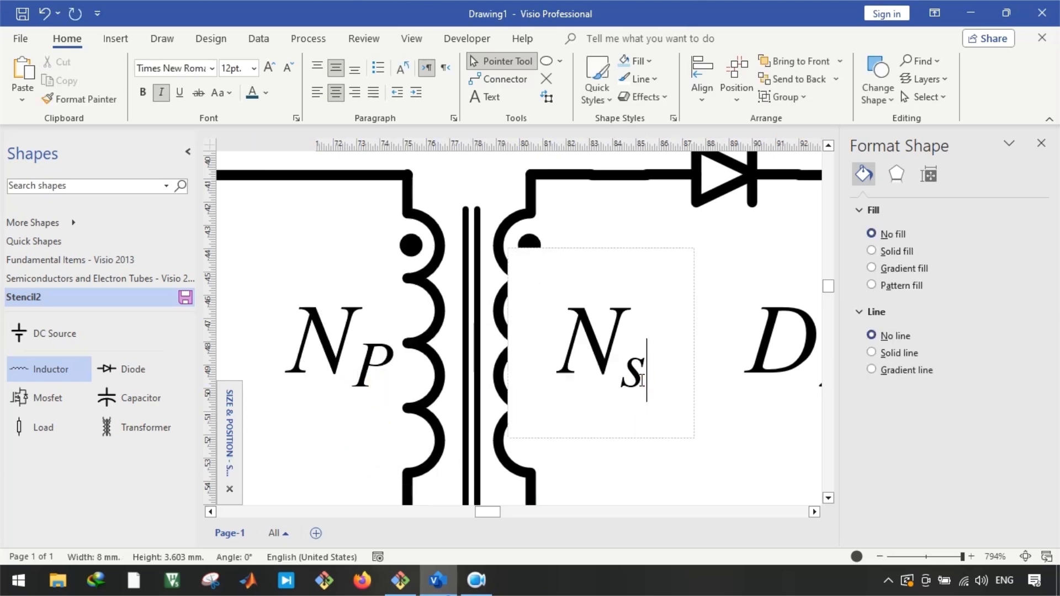
left_click_drag(647, 382, 617, 387)
type("S")
left_click(665, 453)
Copy a winding label beside the dotted vertical winding in the primary loop and change it to NT with a subscript T
scroll(664, 453, "down", 5)
left_click_drag(538, 348, 398, 413)
left_click(467, 381)
double_click(365, 399)
type("T")
left_click(342, 334)
Nudge the NT label into place between the DC source and the vertical winding
left_click(373, 403)
key("Left")
scroll(353, 342, "down", 2)
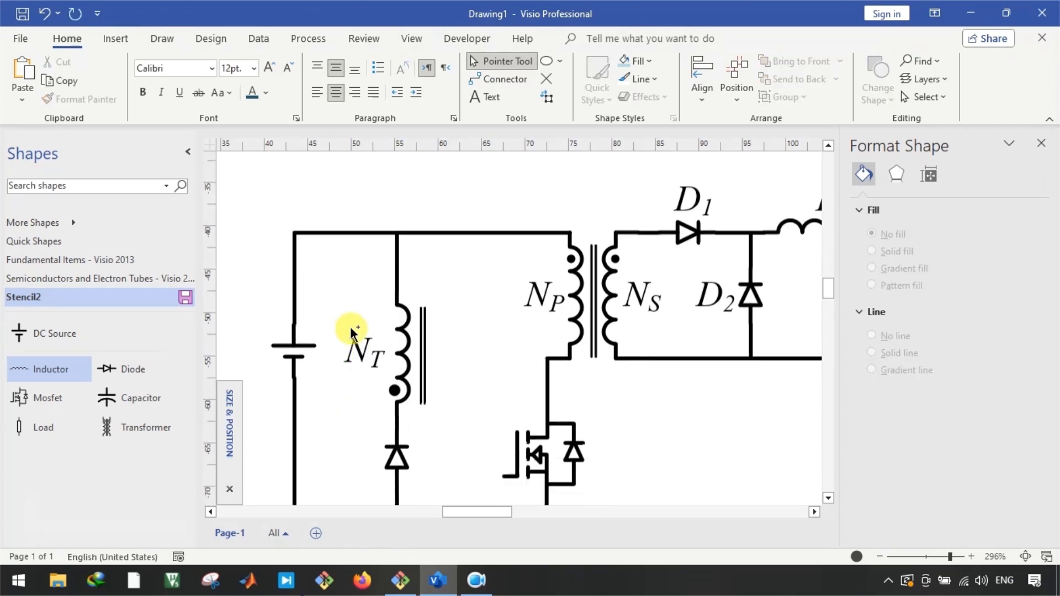
left_click(361, 339)
key("Left")
key("Right")
key("Down")
Extend the left ends of the top and bottom primary-loop wires outward to meet the DC source branch
left_click(395, 389)
scroll(359, 428, "up", 7)
scroll(373, 424, "down", 2)
left_click(374, 422)
left_click(394, 424)
left_click_drag(373, 421, 351, 423)
left_click(350, 443)
scroll(352, 442, "down", 4)
scroll(356, 469, "up", 4)
left_click_drag(367, 249, 347, 248)
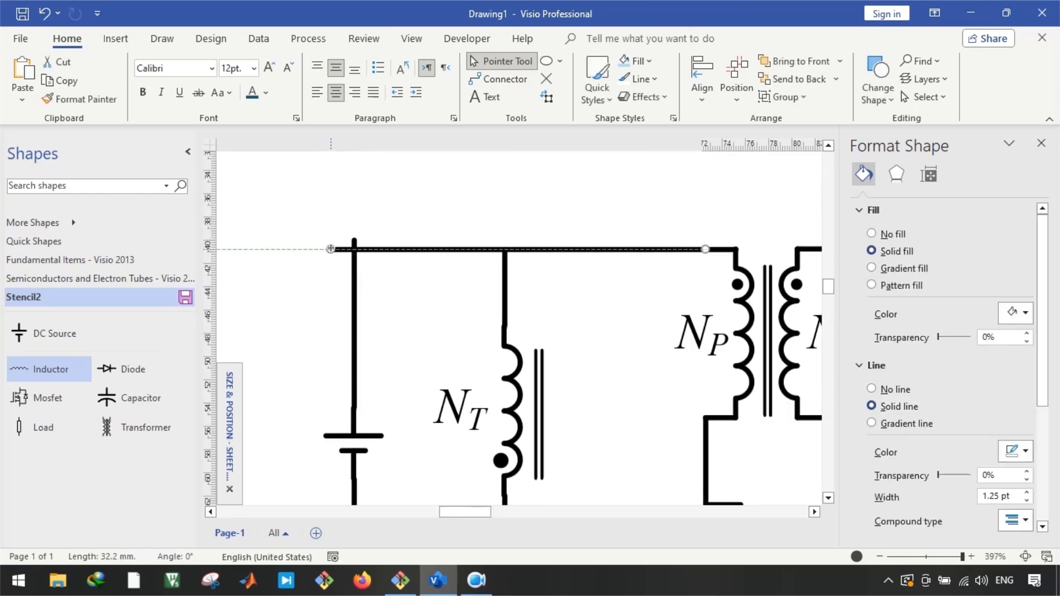
Copy the NT label beside the DC source and change it to Vin with "in" as subscript
scroll(353, 251, "up", 6)
scroll(352, 264, "down", 9)
left_click(475, 386)
left_click_drag(475, 386, 354, 414)
type("Vin")
key("shift+Left")
key("ctrl+equal")
key("shift+Left")
key("ctrl+equal")
left_click(336, 308)
Copy the Vin label over to the output side of the circuit
scroll(335, 308, "down", 2)
scroll(665, 325, "right", 5)
scroll(664, 326, "left", 3)
left_click(282, 377)
left_click_drag(281, 378, 697, 385)
Shift the load resistor together with its R label slightly to the right of the output wires
scroll(549, 194, "up", 5)
left_click_drag(545, 188, 755, 467)
key("Right")
key("Right")
key("Right")
key("Right")
left_click(615, 452)
Shrink the copied voltage label to 9 pt, place it between the capacitor and load, and change its subscript to o
left_click(390, 428)
left_click(288, 67)
left_click(288, 67)
left_click_drag(391, 426, 568, 326)
double_click(573, 317)
type("o")
left_click(564, 376)
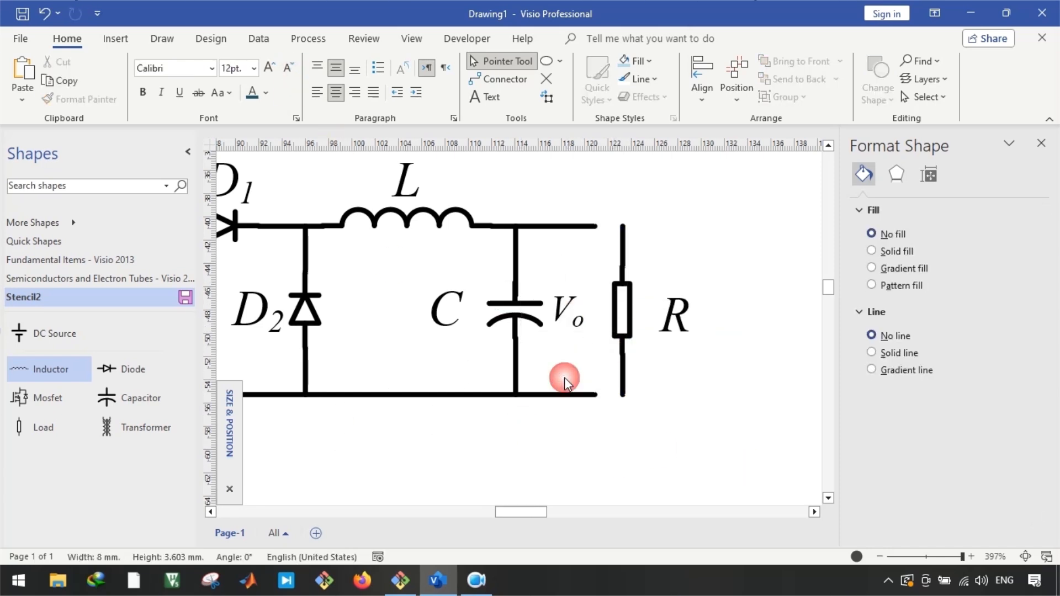
Extend the bottom and top output wires to the ends of the load resistor
scroll(607, 339, "up", 2)
left_click(574, 451)
left_click_drag(581, 451, 636, 451)
scroll(618, 332, "up", 3)
left_click(574, 213)
left_click_drag(581, 212, 637, 213)
Nudge the Vo label to the right, toward the middle of the gap between the capacitor and the load
left_click(528, 382)
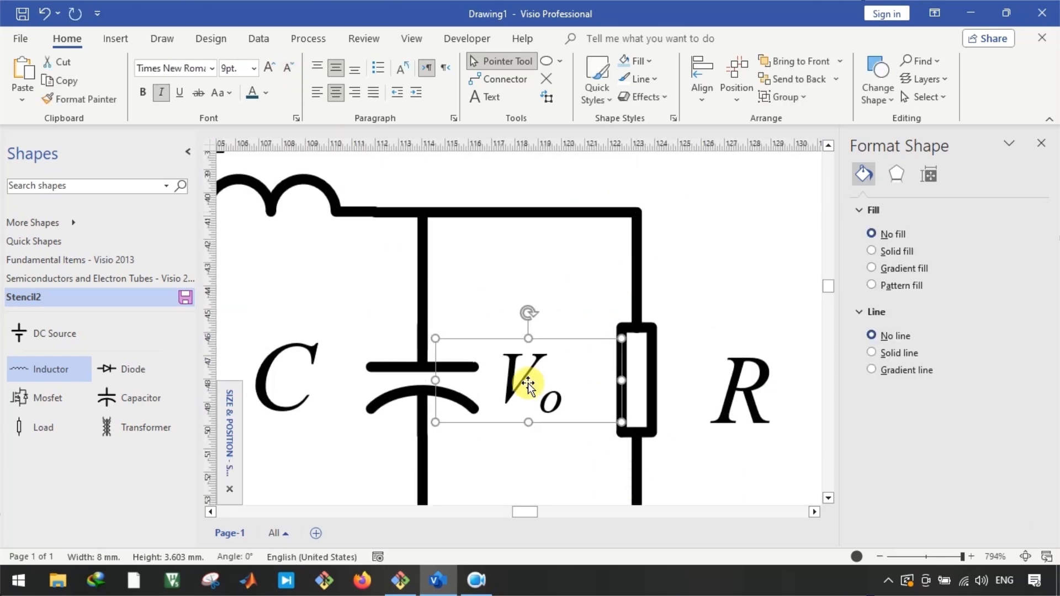
key("Right")
key("Right")
key("Right")
key("Right")
key("Right")
left_click(506, 333)
Copy a short 1.5 mm wire segment above the Vo label, turn it horizontal and reduce its line width
scroll(505, 332, "down", 1)
left_click_drag(442, 281, 537, 308)
scroll(506, 271, "up", 2)
key("ctrl+r")
left_click(1027, 492)
left_click(1025, 502)
left_click(1025, 502)
left_click(1025, 503)
double_click(1025, 503)
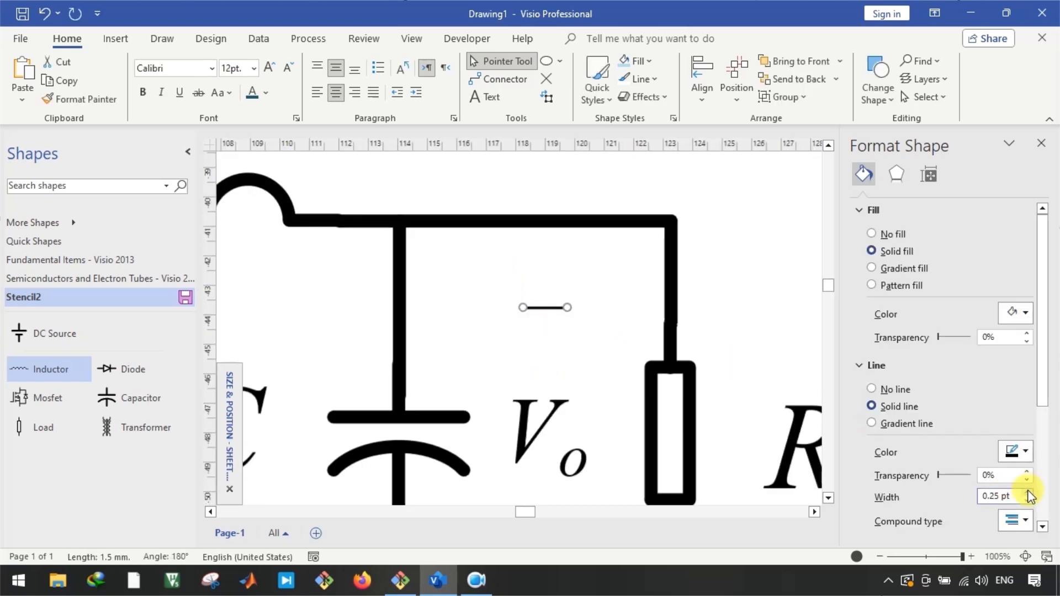
left_click(1026, 493)
Duplicate the thin stroke, rotate the copy vertical and align both strokes into a plus sign above Vo
left_click(550, 324)
scroll(550, 324, "up", 1)
left_click_drag(543, 303, 541, 350)
left_click_drag(514, 350, 558, 372)
key("ctrl+r")
left_click_drag(506, 315, 600, 396)
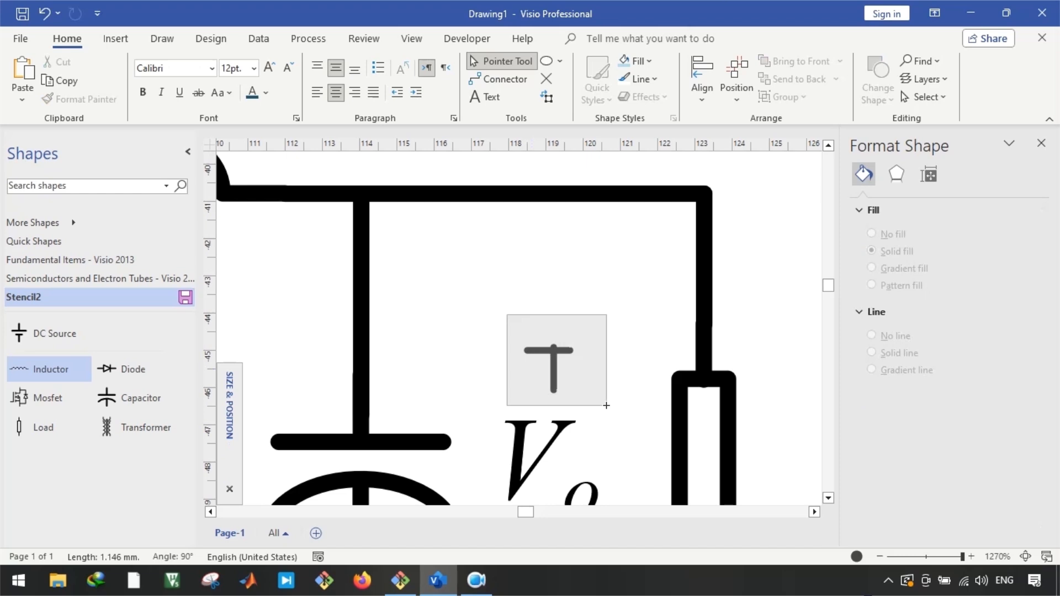
left_click(702, 83)
left_click(728, 252)
Copy the plus sign below the Vo label and delete its vertical stroke to make a minus sign
scroll(529, 300, "down", 2)
scroll(545, 276, "down", 1)
left_click_drag(546, 276, 541, 426)
left_click(504, 403)
double_click(543, 420)
key("Escape")
key("Delete")
scroll(526, 362, "down", 3)
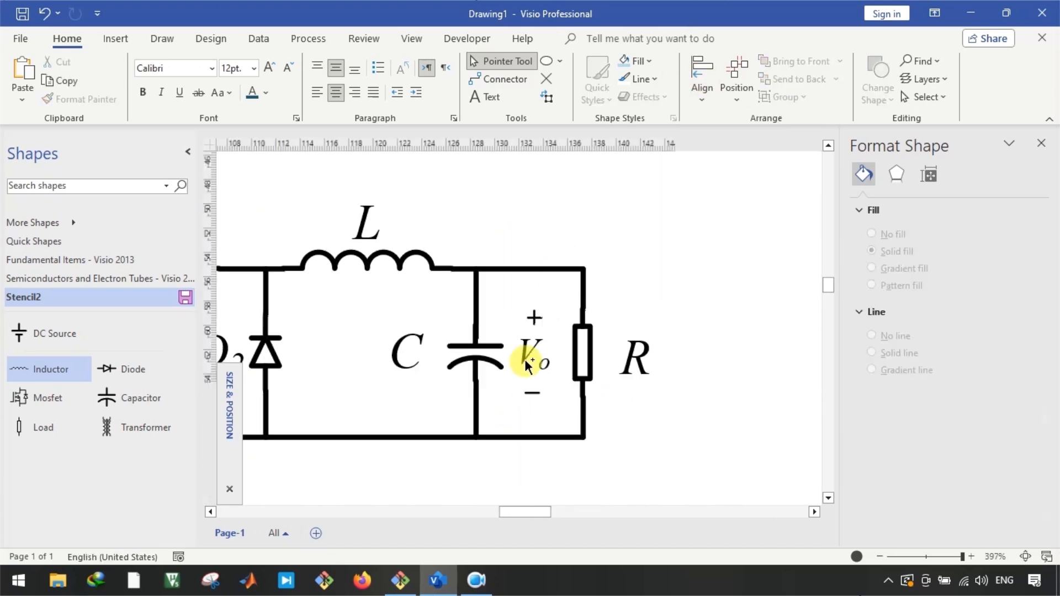
Copy the Vo label with its polarity signs beneath inductor L and rotate the set to lie along the inductor
scroll(526, 362, "up", 1)
left_click_drag(635, 274, 727, 486)
left_click_drag(674, 366, 434, 303)
key("ctrl+r")
key("ctrl+r")
key("ctrl+r")
Change the copied label beneath the inductor to a lowercase v with a subscript capital L
left_click(412, 295)
double_click(413, 295)
type("v")
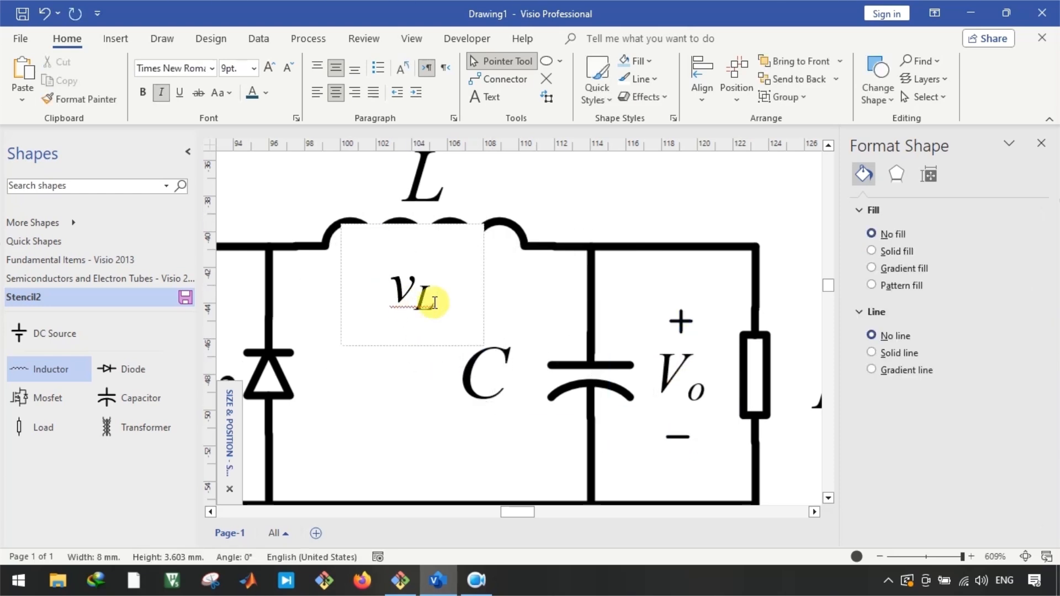
type("L")
Change the V in the output and input voltage labels to a lowercase v
double_click(666, 379)
type("v")
left_click(782, 278)
scroll(781, 277, "down", 3)
double_click(332, 386)
left_click_drag(354, 385, 333, 384)
type("v")
left_click(325, 303)
Turn the minus sign horizontal and space the polarity signs and the vL label evenly beneath the inductor
scroll(325, 304, "down", 2)
scroll(613, 245, "right", 3)
scroll(617, 243, "up", 3)
left_click(624, 279)
key("ctrl+l")
left_click(598, 312)
scroll(598, 310, "up", 2)
left_click(635, 279)
left_click_drag(635, 279, 668, 279)
left_click_drag(512, 295, 541, 286)
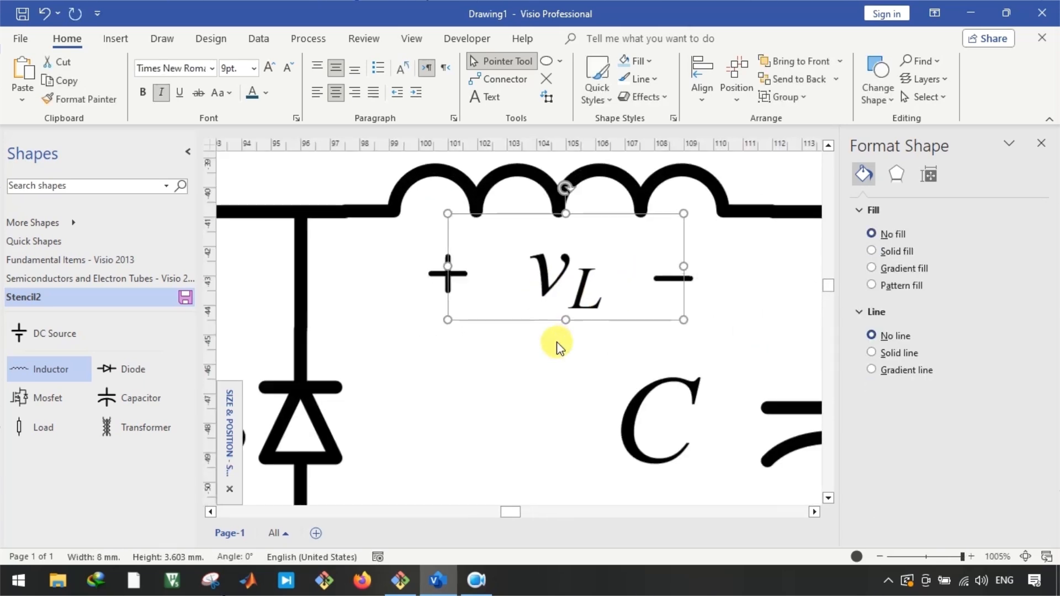
left_click(557, 345)
Copy a short wire segment above the wire just before inductor L and give it begin arrow type 05
scroll(558, 353, "down", 4)
scroll(471, 281, "up", 3)
scroll(471, 280, "down", 3)
scroll(463, 315, "up", 3)
left_click(560, 61)
left_click(574, 123)
mouse_move(388, 335)
left_mouse_down()
mouse_move(354, 335)
mouse_move(379, 293)
left_mouse_up()
left_click_drag(1043, 357, 1042, 481)
left_click(1027, 449)
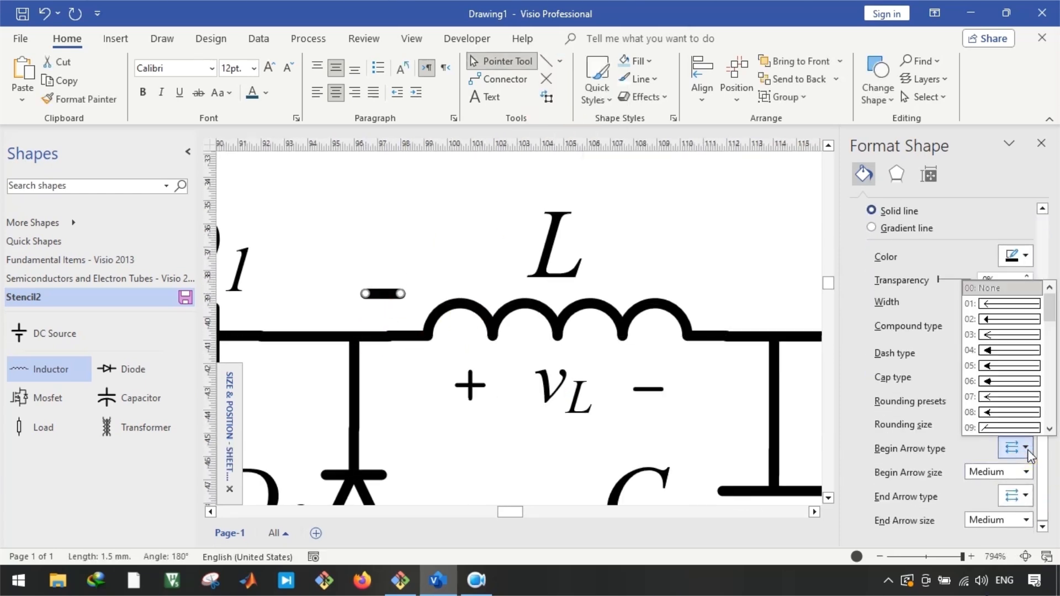
left_click(1019, 362)
Change the begin arrow size of the current arrow and reduce its line width
left_click(1025, 469)
left_click(983, 361)
left_click(1027, 304)
left_click(1027, 305)
left_click(1027, 304)
left_click(1027, 304)
left_click(552, 353)
scroll(552, 335, "down", 2)
scroll(438, 332, "up", 4)
left_click(436, 333)
left_click_drag(456, 333, 374, 267)
key("ctrl+z")
left_click(530, 301)
Reposition the current arrow near inductor L
left_click_drag(331, 218, 533, 301)
left_click_drag(485, 266, 567, 241)
left_click(501, 185)
Copy the vL label beside the current arrow and change its v to i
scroll(614, 424, "down", 2)
left_click_drag(698, 424, 507, 266)
double_click(532, 272)
type("i")
left_click(467, 241)
left_click(418, 222)
Copy a diode label beside the diode below the NT winding
scroll(453, 270, "down", 7)
scroll(525, 265, "left", 4)
scroll(525, 320, "down", 2)
scroll(524, 320, "right", 2)
scroll(525, 320, "left", 1)
left_click_drag(595, 307, 478, 399)
scroll(357, 412, "up", 3)
Copy the new diode label beside the MOSFET, setting the diode's label to D with subscript 3 and the MOSFET's to S
left_click_drag(361, 412, 644, 378)
double_click(397, 387)
type("3")
key("Escape")
type("S")
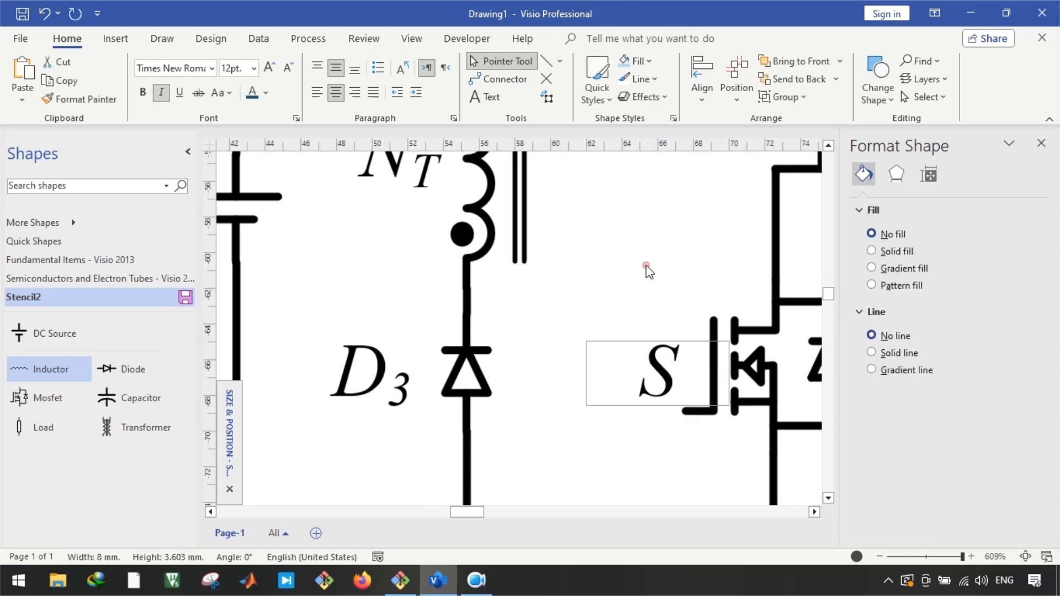
scroll(558, 279, "down", 3)
scroll(528, 336, "up", 2)
scroll(469, 356, "right", 2)
scroll(487, 255, "up", 12)
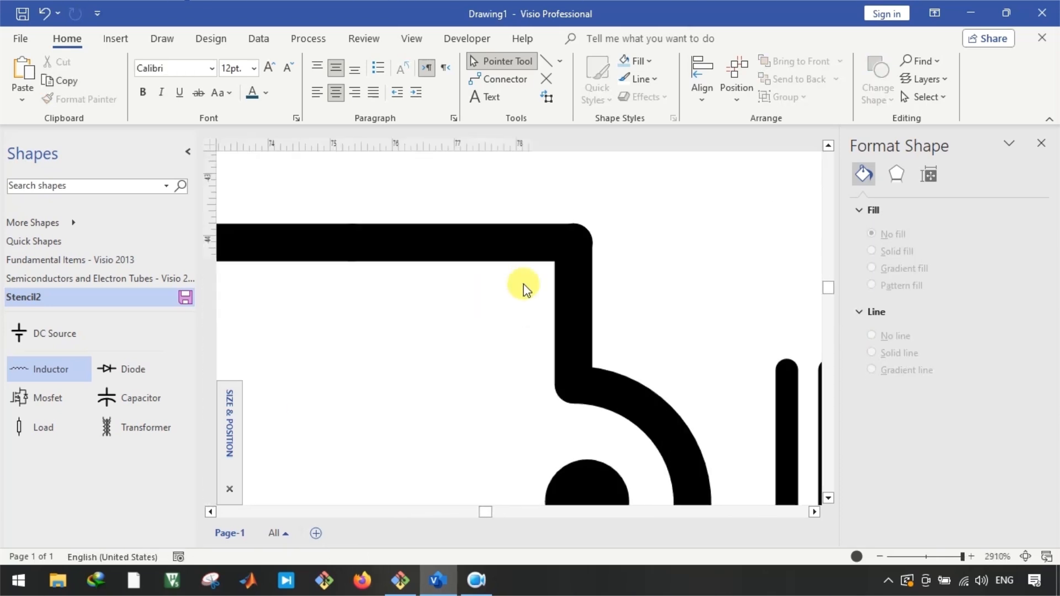
Adjust the end of the primary-side top wire to meet the upper terminal of the NP winding
left_click(562, 251)
mouse_move(564, 250)
left_mouse_down()
mouse_move(561, 220)
mouse_move(564, 250)
left_mouse_up()
left_click(454, 277)
scroll(453, 268, "down", 13)
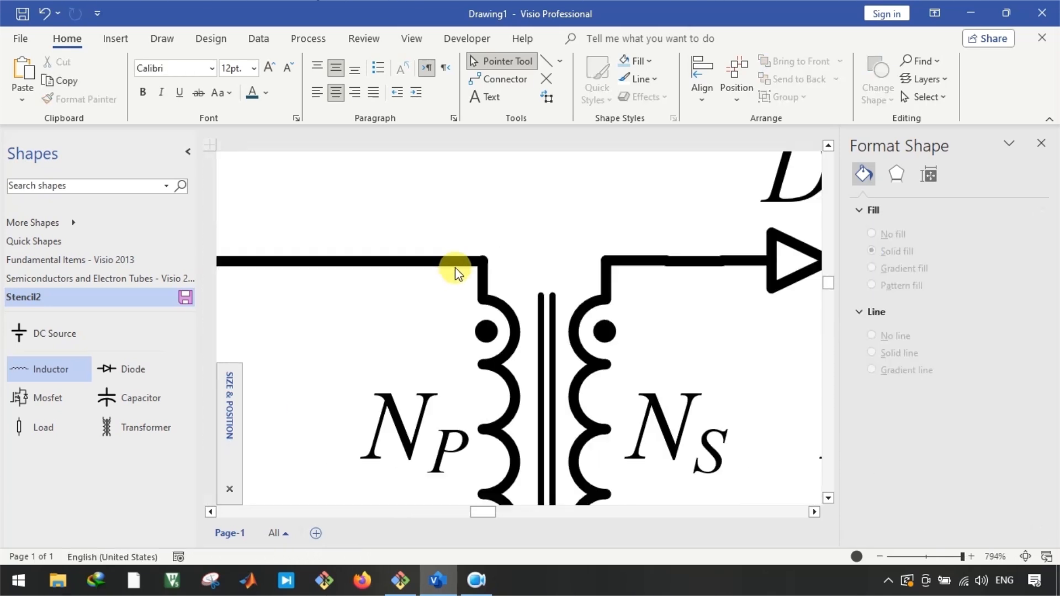
Examine the wire joints and labels across the whole circuit
scroll(452, 257, "up", 4)
scroll(433, 266, "down", 2)
scroll(420, 256, "down", 2)
scroll(386, 229, "up", 1)
scroll(370, 254, "up", 1)
scroll(357, 296, "down", 1)
scroll(359, 295, "up", 1)
scroll(381, 353, "down", 2)
scroll(396, 386, "up", 1)
scroll(353, 265, "up", 1)
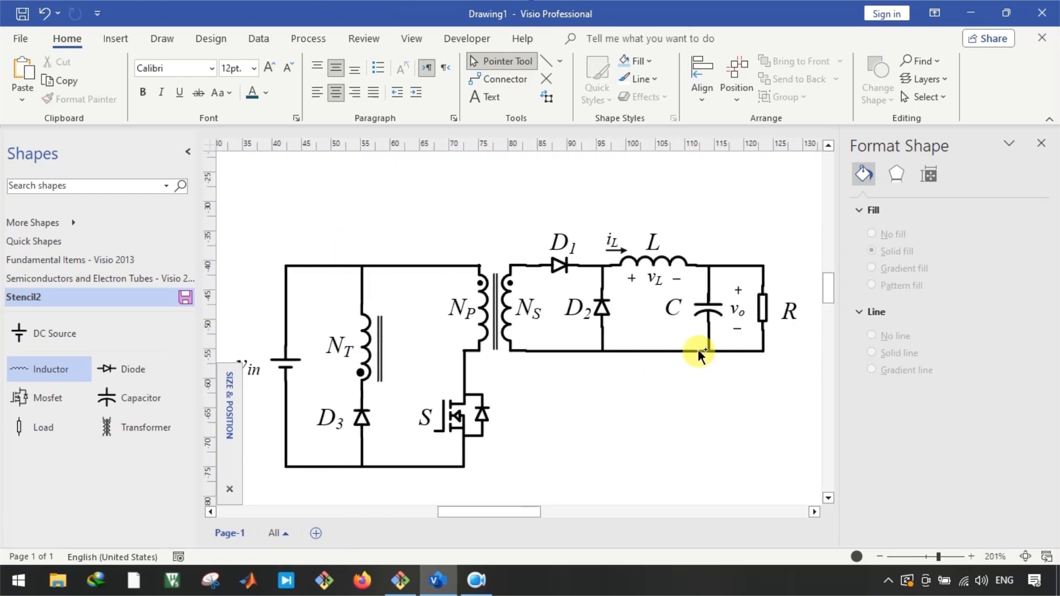
Copy the iL label and its arrow beside capacitor C, turning the arrow downward and keeping the label upright
scroll(552, 287, "up", 3)
left_click(470, 279)
left_click(471, 272, "ctrl")
left_click_drag(472, 277, 757, 346)
key("ctrl+r")
scroll(655, 360, "up", 2)
left_click(740, 324)
key("ctrl+l")
Change the subscript of the copied current label beside the capacitor to C
double_click(740, 338)
type("C")
left_click(773, 221)
scroll(745, 337, "up", 1)
left_click(645, 341)
Copy the complete circuit twice, stacking the copies below the original
scroll(611, 288, "down", 8)
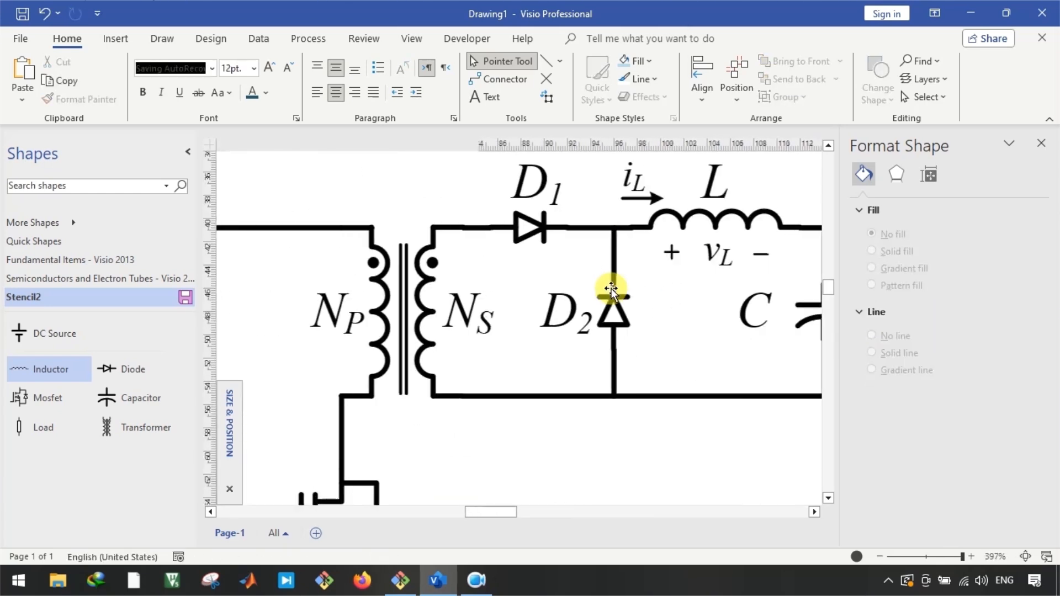
scroll(422, 373, "down", 1)
scroll(409, 345, "up", 1)
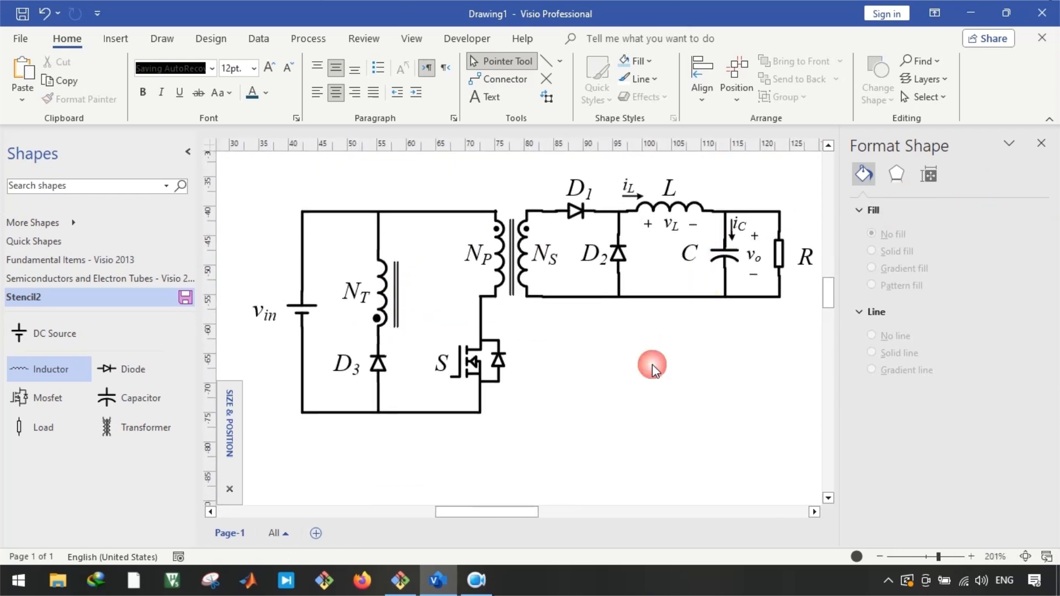
scroll(581, 337, "down", 1)
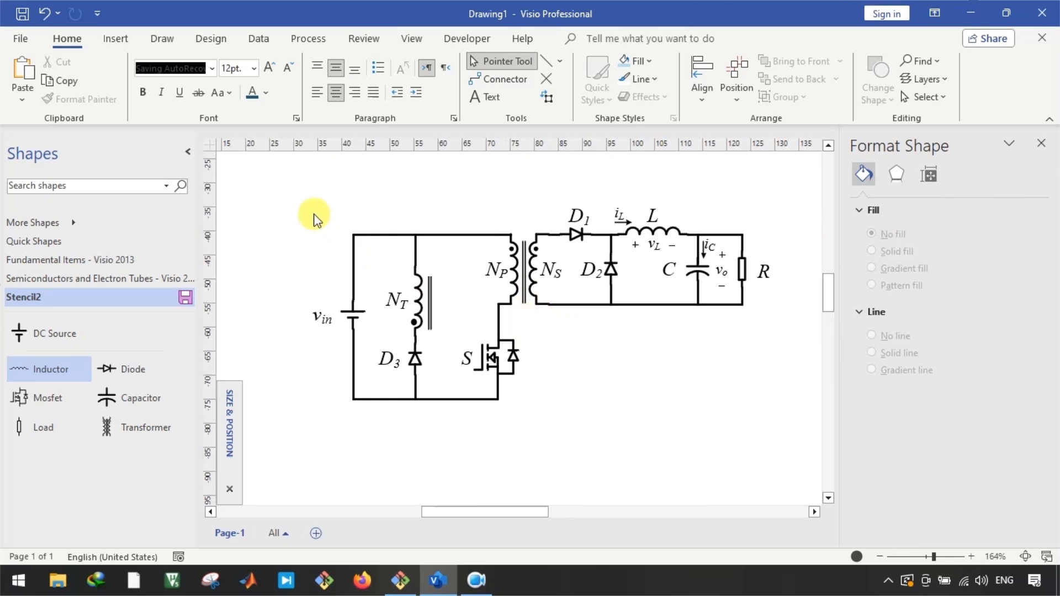
scroll(309, 210, "down", 1)
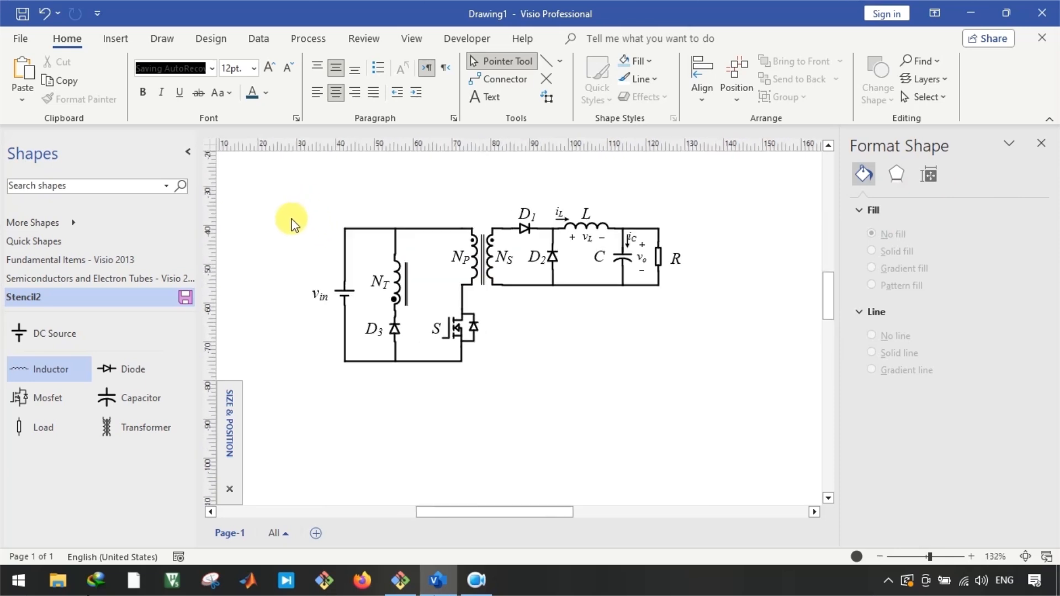
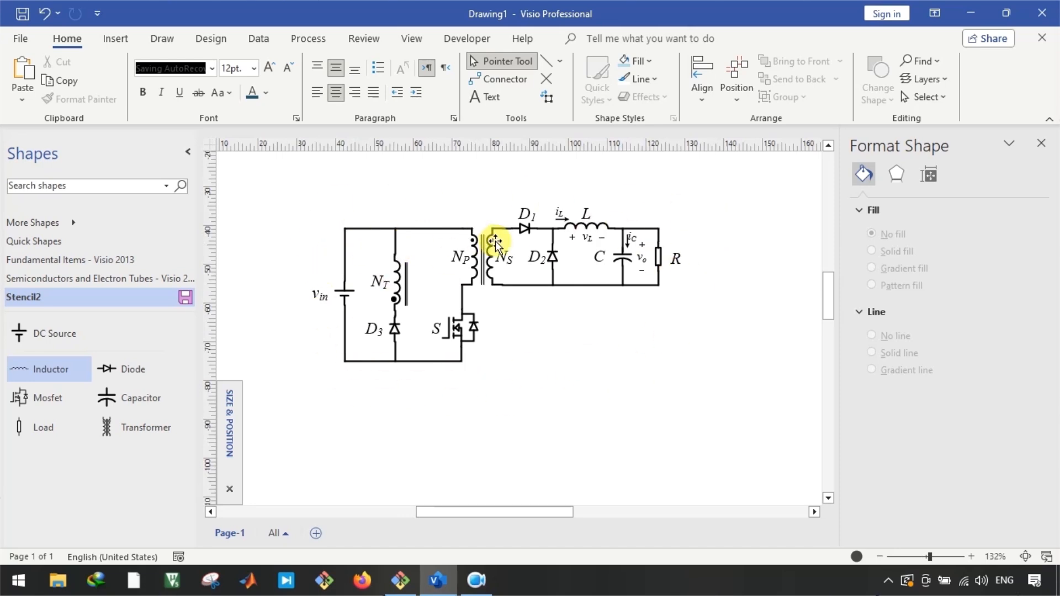
left_click_drag(280, 177, 727, 401)
scroll(502, 280, "down", 2)
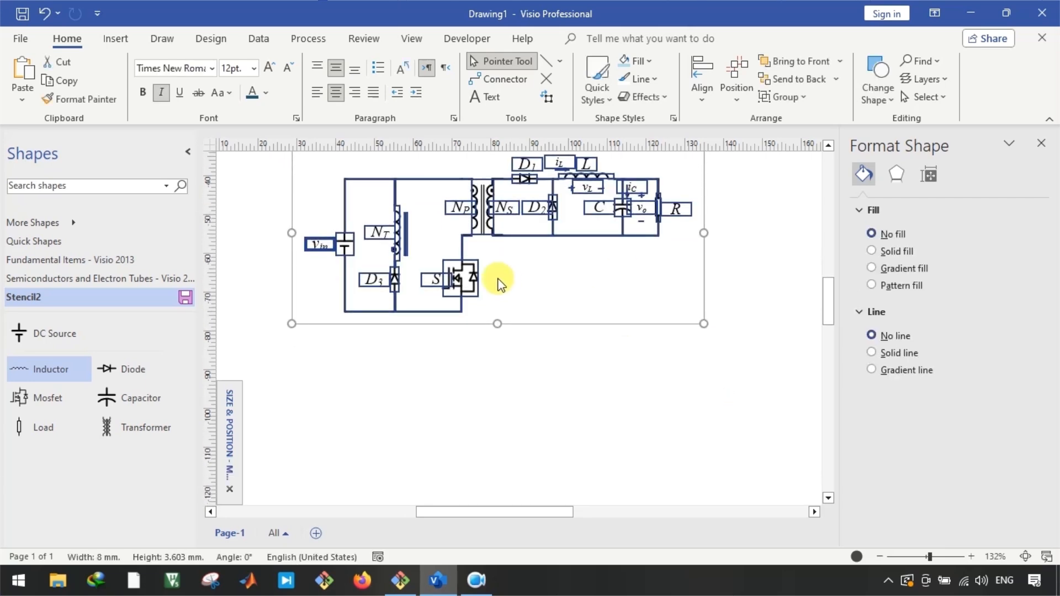
left_click_drag(475, 469, 473, 473)
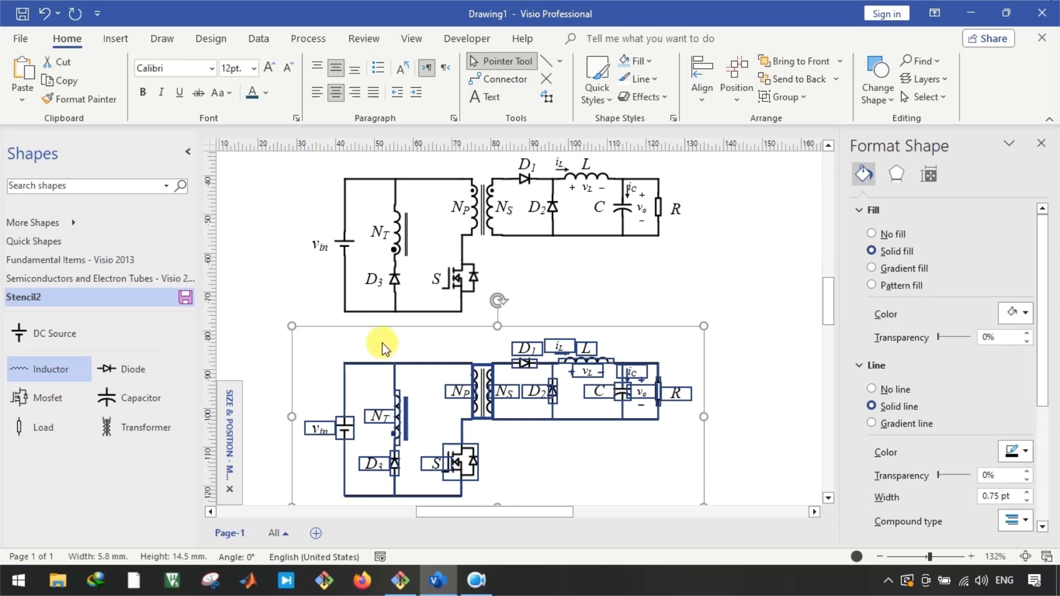
scroll(440, 312, "down", 4)
mouse_move(458, 428)
left_mouse_down()
mouse_move(463, 450)
mouse_move(449, 432)
left_mouse_up()
Place a vertical guide through the vin branches to check the circuit copies' alignment, and remove the guide
scroll(449, 414, "up", 3)
left_click_drag(212, 288, 346, 317)
scroll(345, 324, "down", 4)
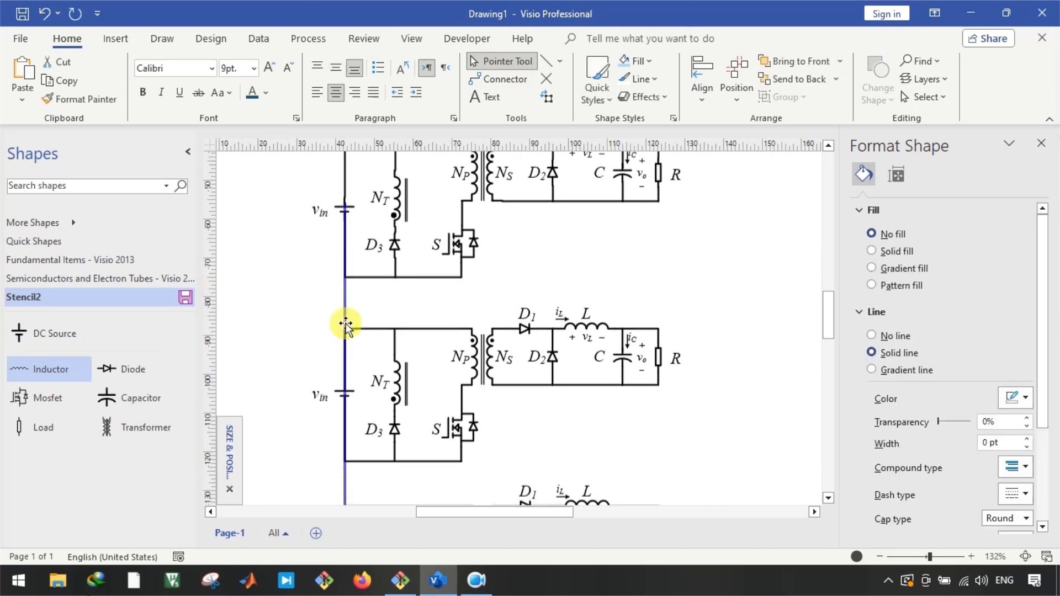
left_click(345, 329)
scroll(345, 328, "up", 1)
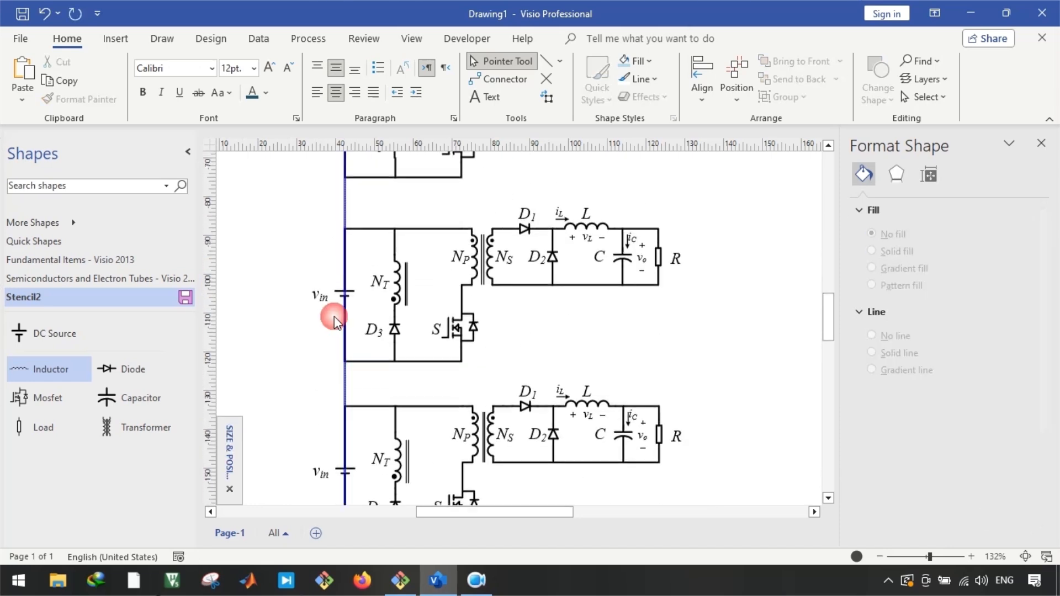
left_click(345, 347)
left_click(346, 389)
left_click(344, 392)
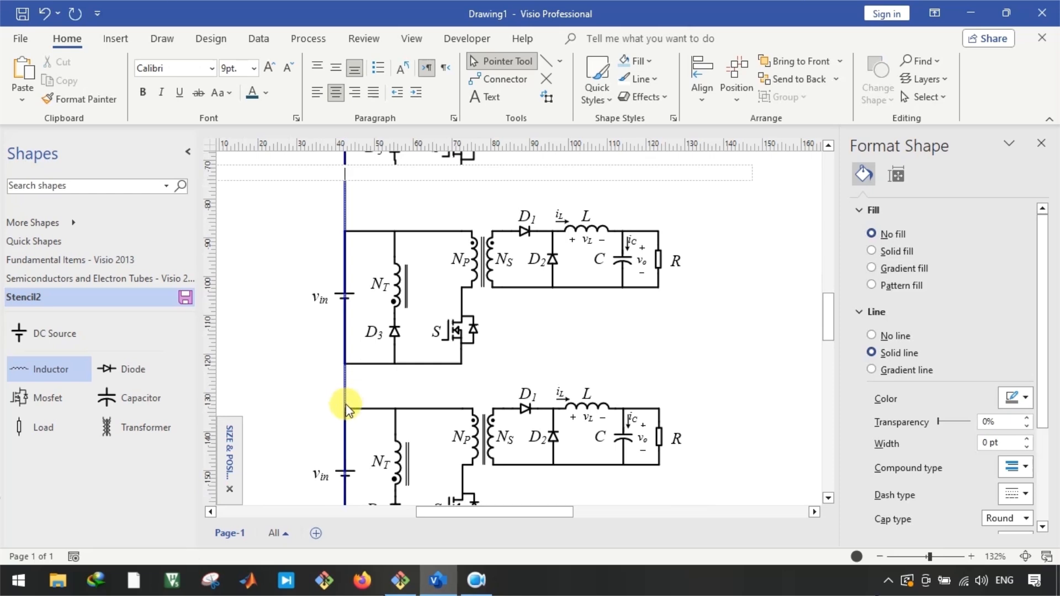
left_click(355, 403)
left_click(344, 384)
left_click(352, 402)
Draw a rectangle about 6.4 mm wide and 35 mm high beside the vin source of the second circuit
scroll(466, 332, "up", 4)
scroll(465, 334, "left", 2)
scroll(439, 326, "down", 3)
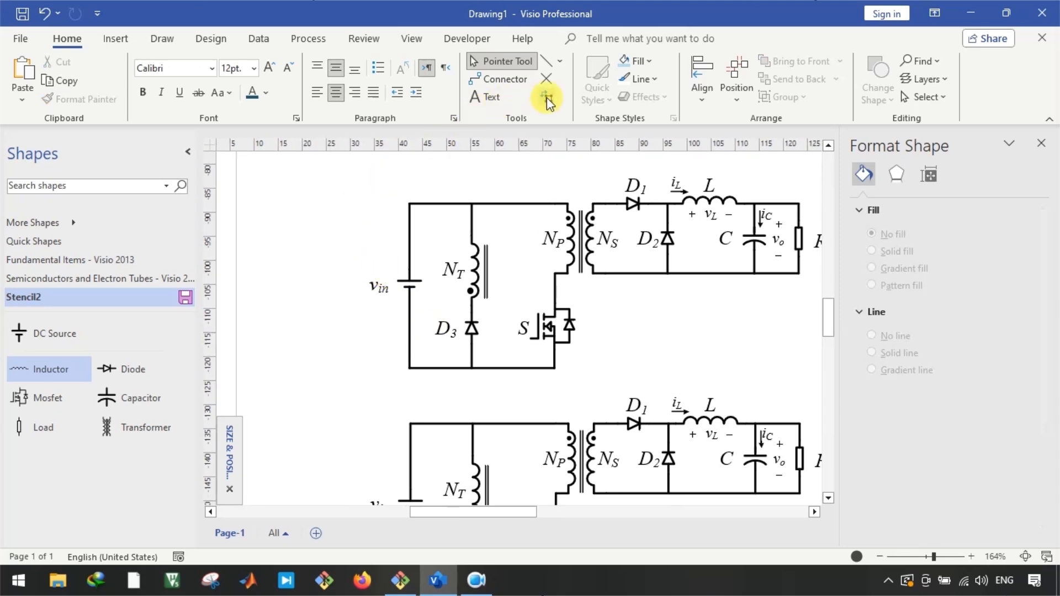
left_click(560, 61)
left_click(584, 81)
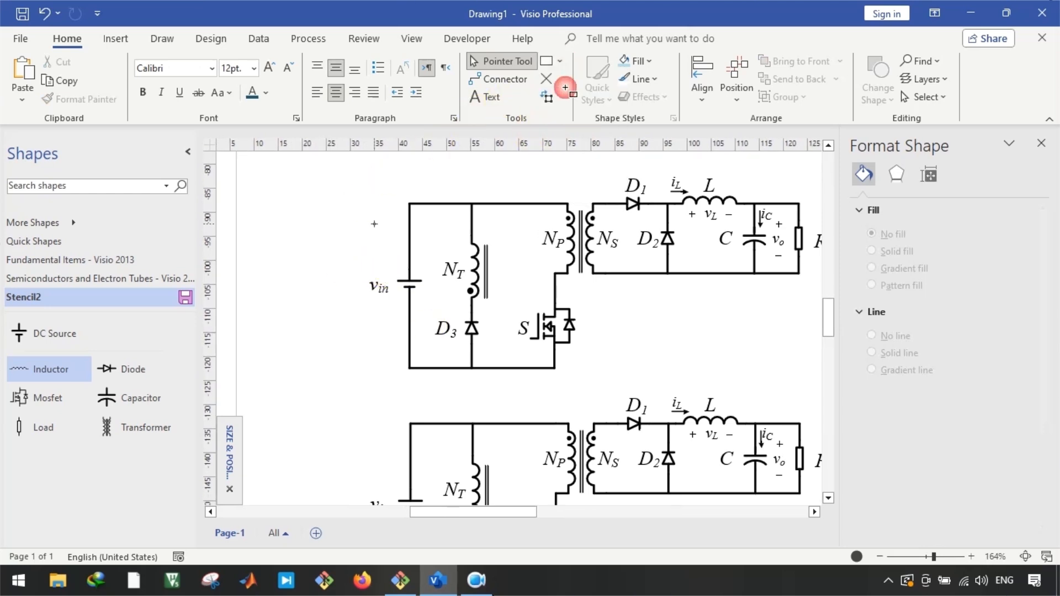
left_click_drag(307, 201, 347, 325)
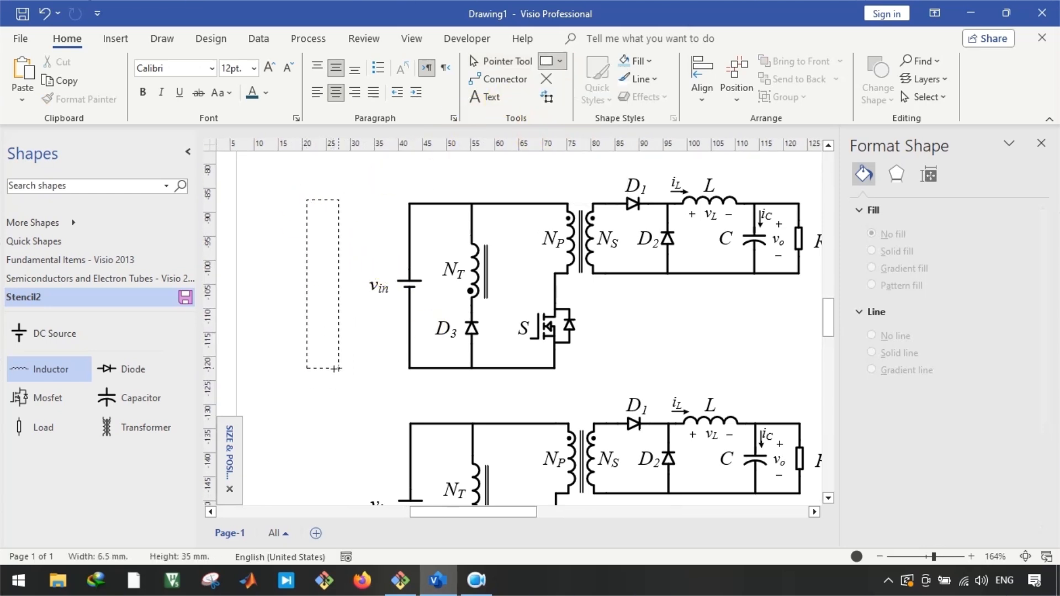
left_click_drag(337, 369, 337, 369)
key("Escape")
Enter ON in the rectangle and rotate its text to run vertically
double_click(324, 282)
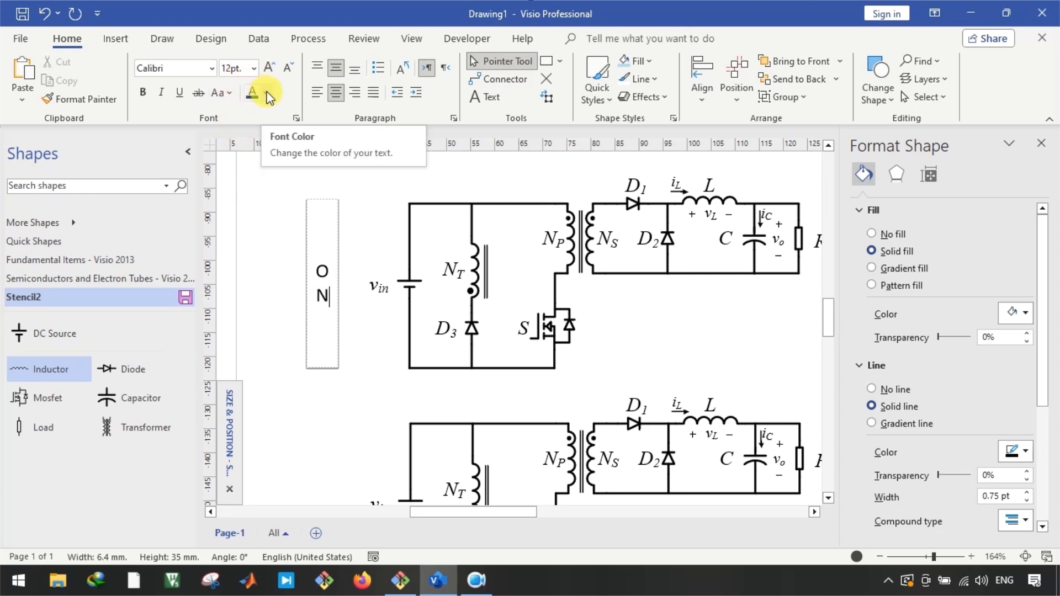
left_click(409, 73)
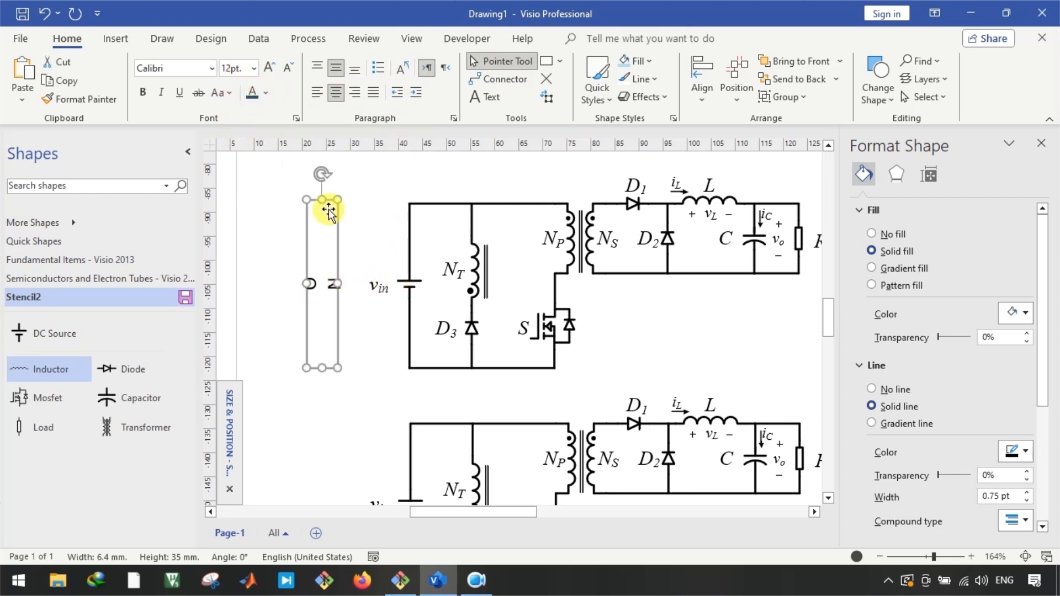
Widen the ON rectangle to about 9.1 mm
left_click(367, 368)
left_click(323, 361)
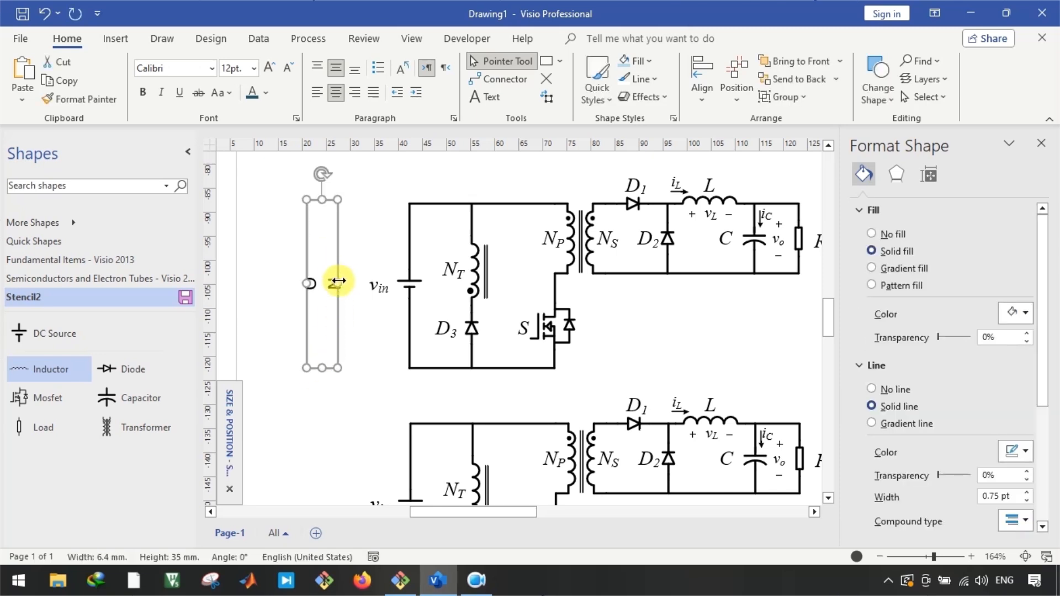
left_click_drag(338, 281, 351, 284)
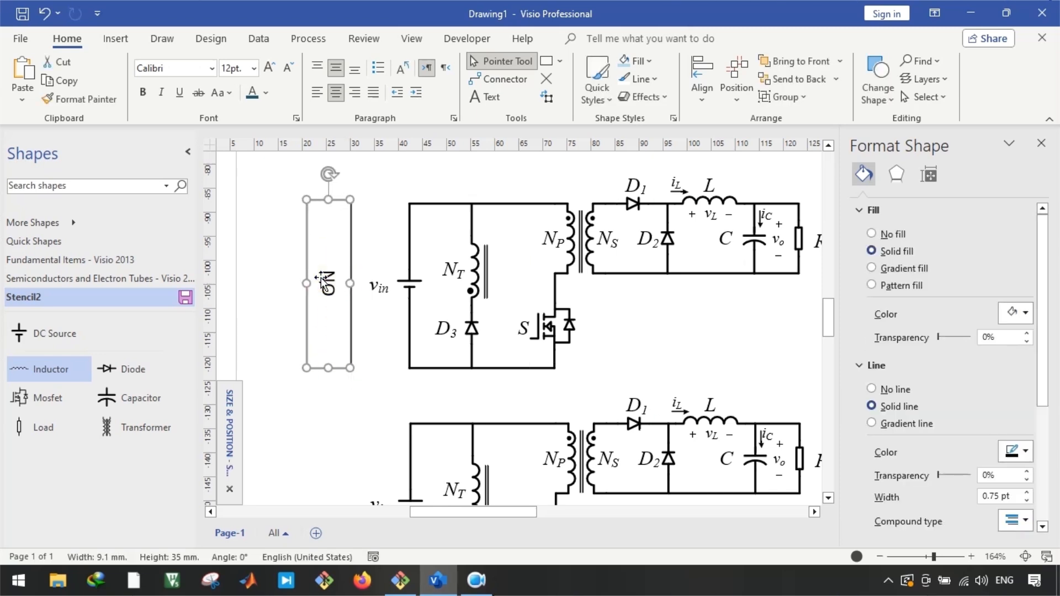
double_click(327, 279)
left_click(277, 269)
Set the font of the ON text to Times New Roman
left_click(330, 276)
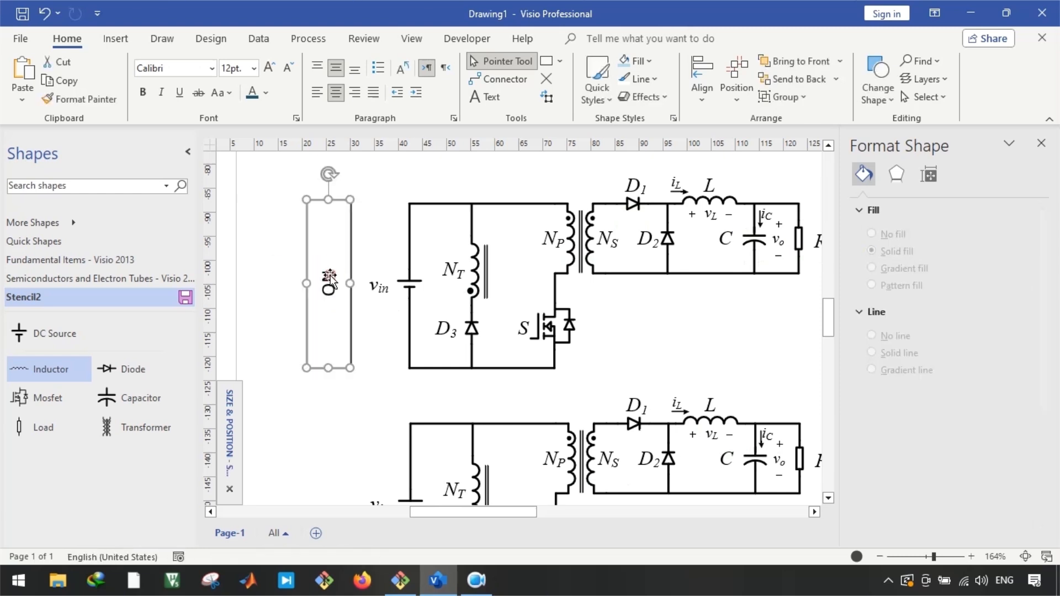
left_click(212, 69)
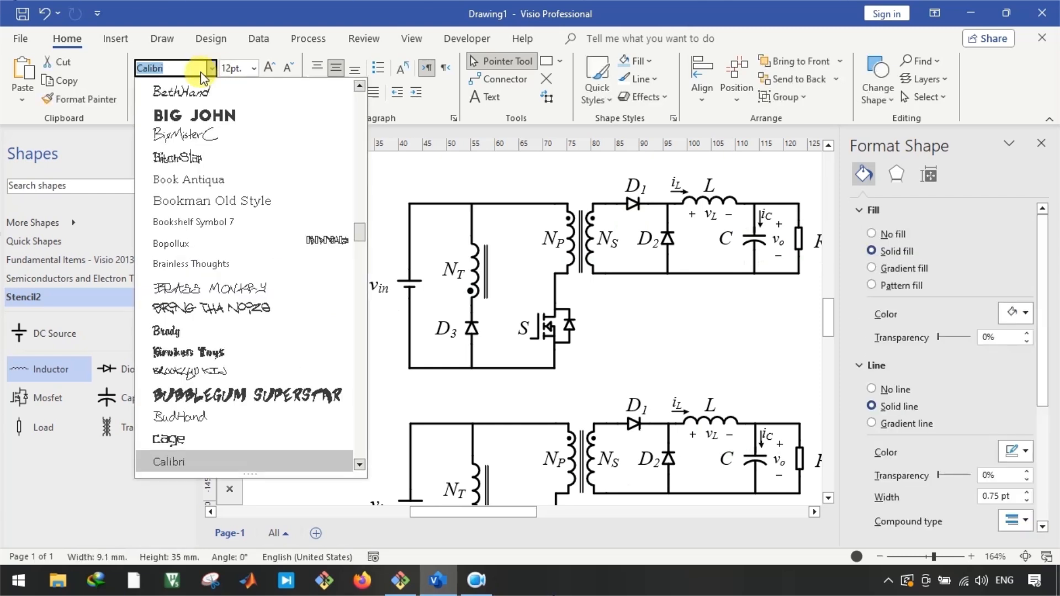
type("t")
left_click(155, 74)
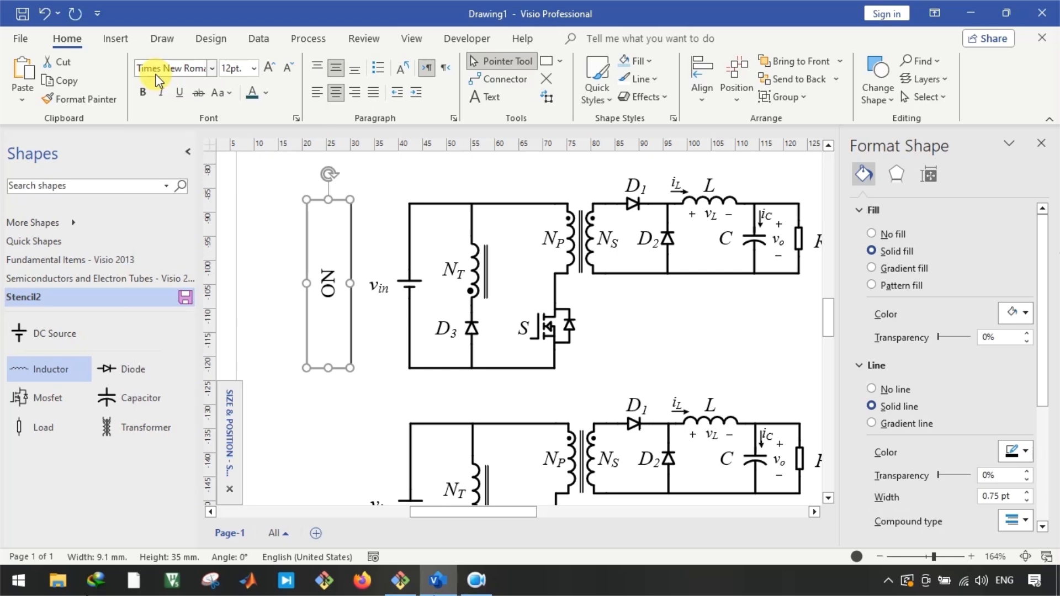
Fill the ON rectangle with light gray and remove its outline
left_click(270, 202)
left_click(324, 242)
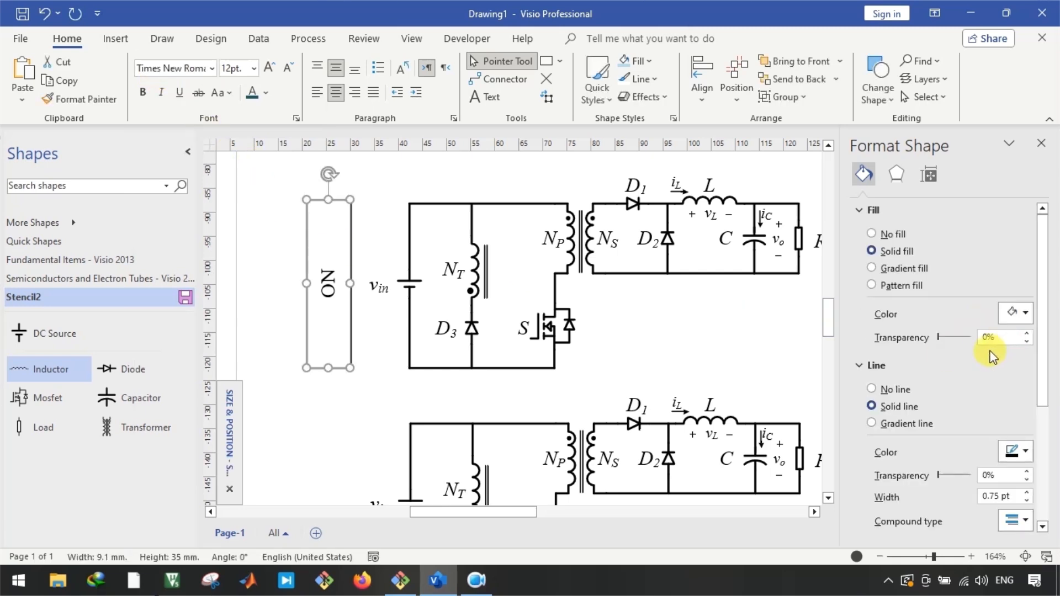
left_click(1027, 313)
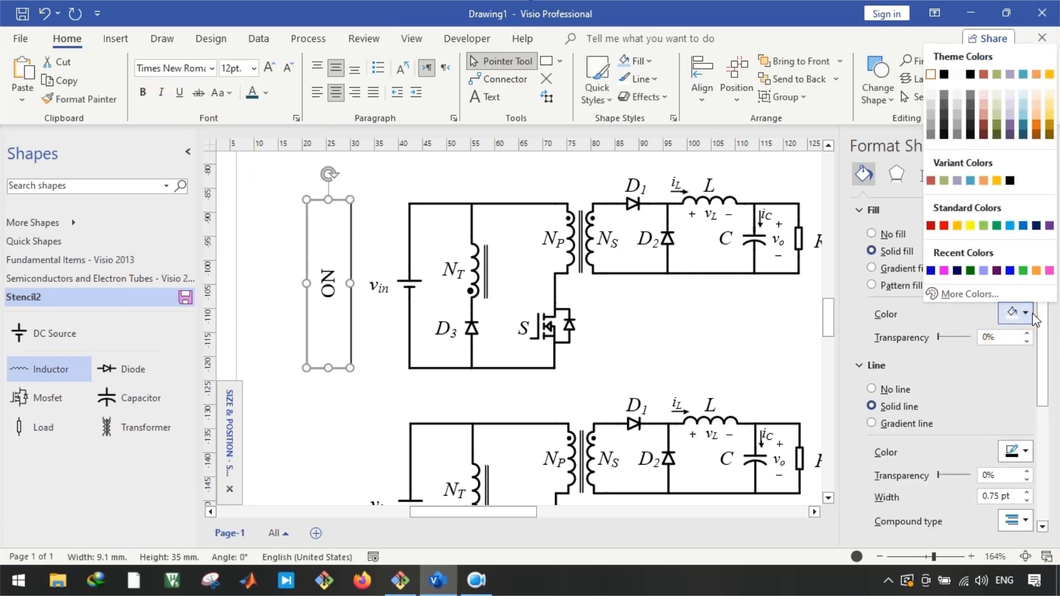
left_click(930, 107)
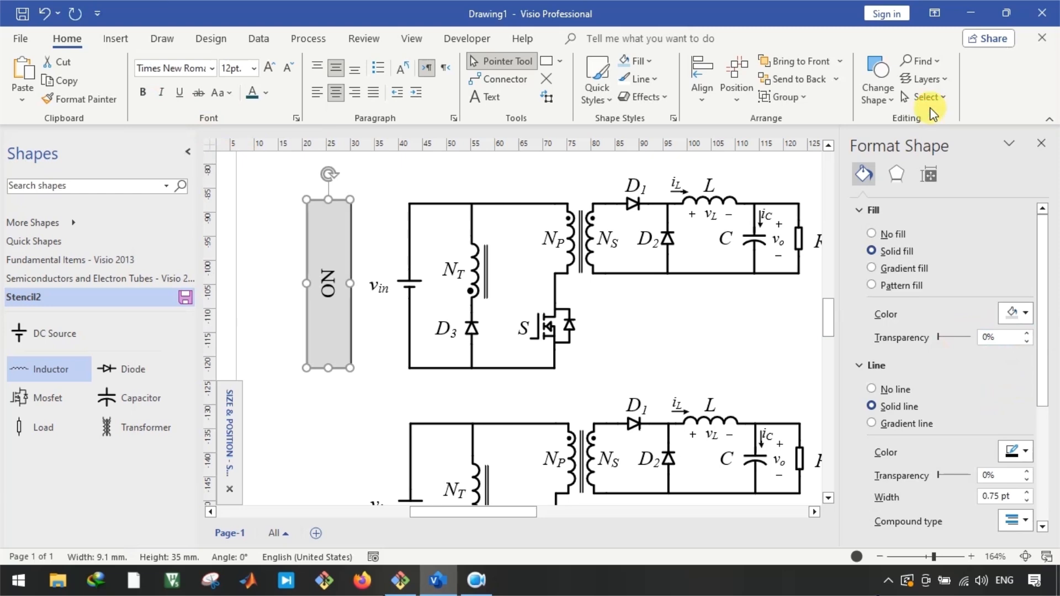
left_click(877, 387)
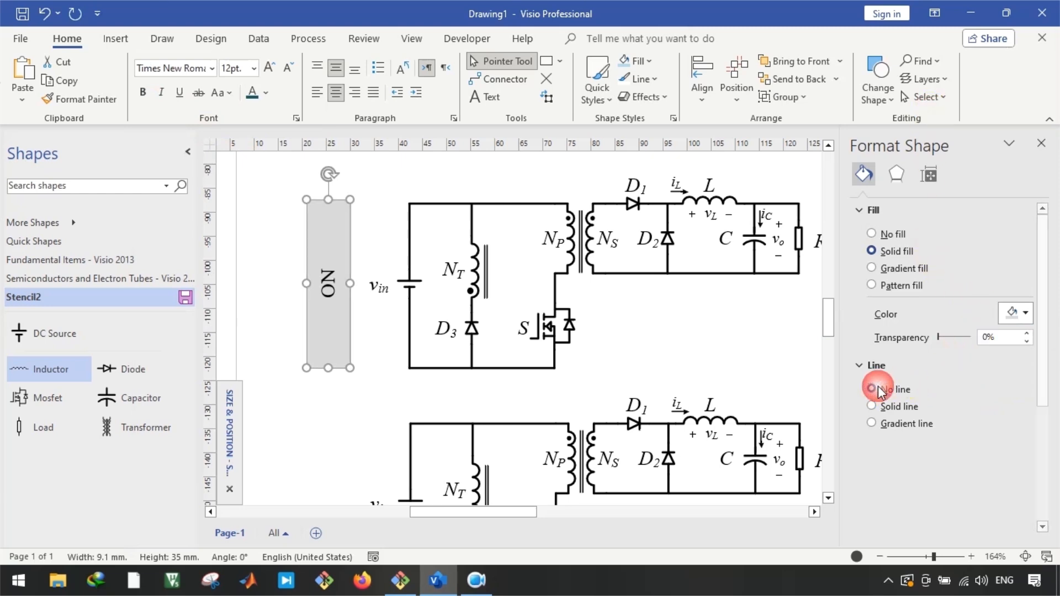
left_click(361, 386)
Change the gray rectangle's text to S: ON
scroll(361, 386, "down", 2)
left_click(341, 284)
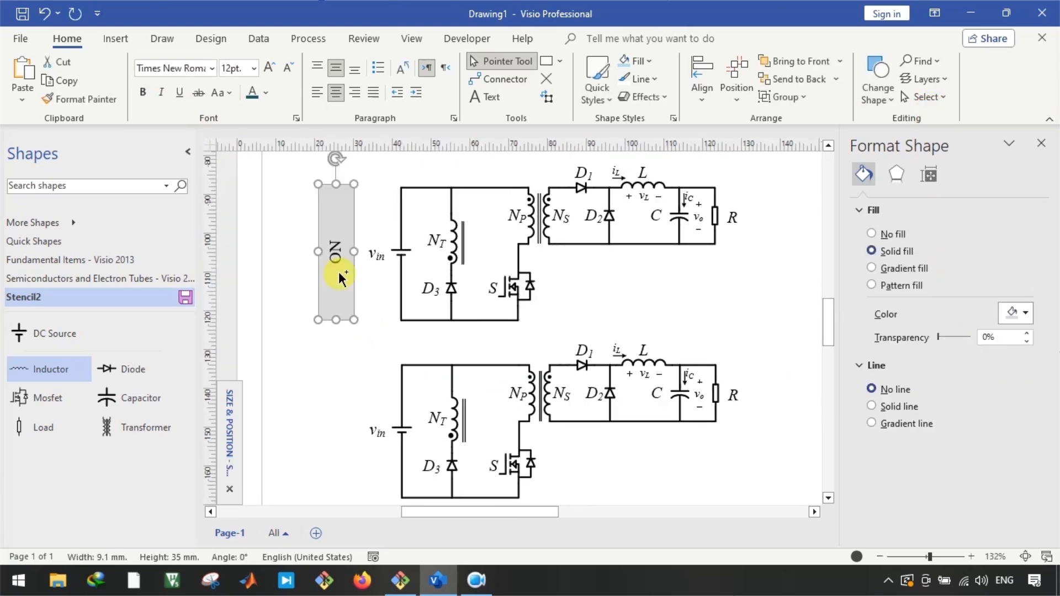
double_click(331, 283)
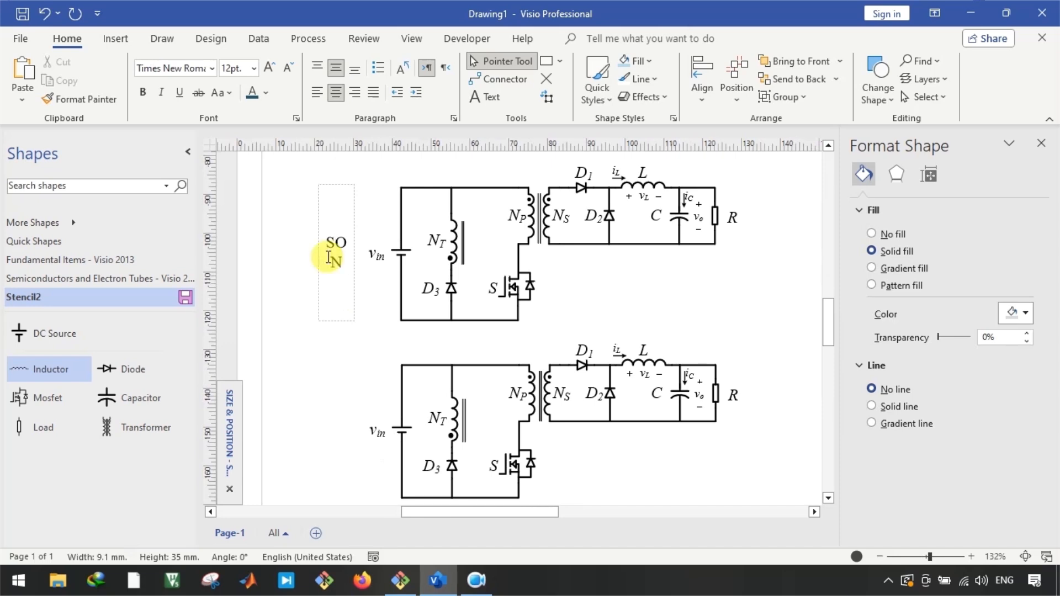
left_click(363, 370)
left_click(333, 254)
mouse_move(354, 251)
left_mouse_down()
mouse_move(368, 250)
mouse_move(357, 249)
left_mouse_up()
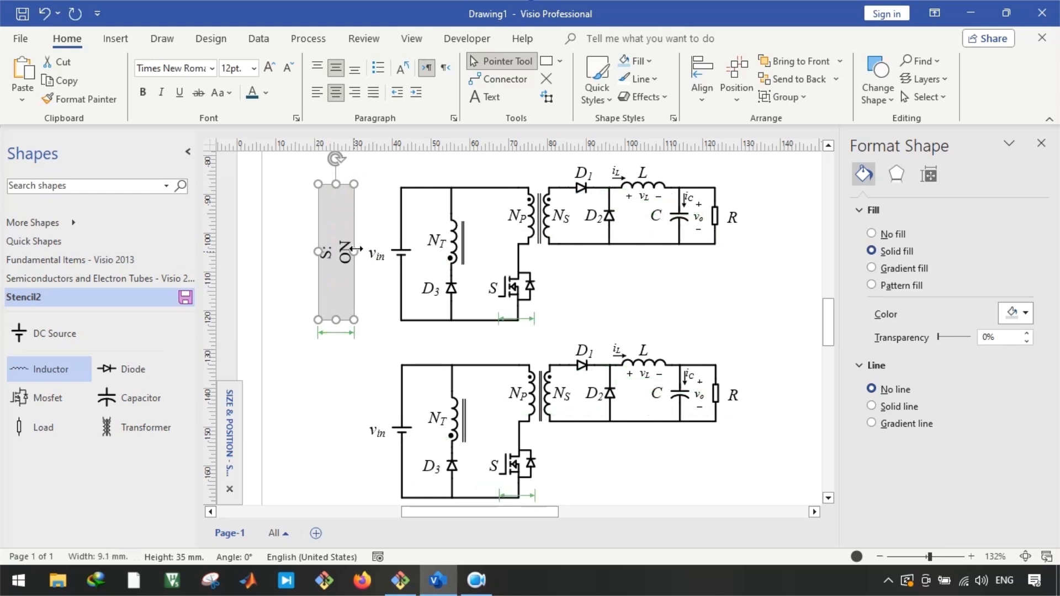
Undo the recent edits to the gray rectangle and redo them
key("ctrl+z")
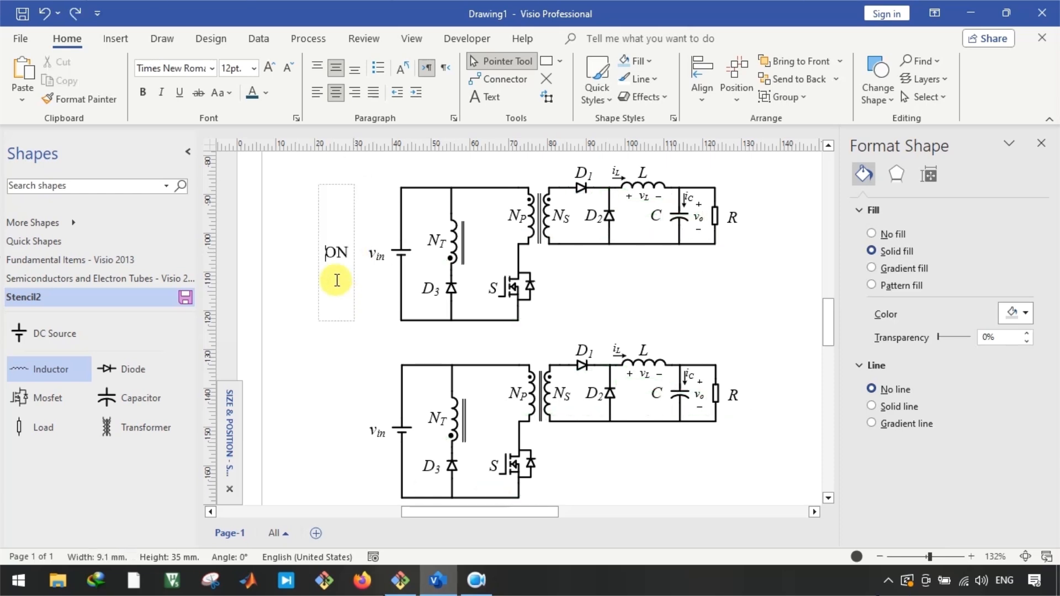
key("ctrl+z")
key("ctrl+z")
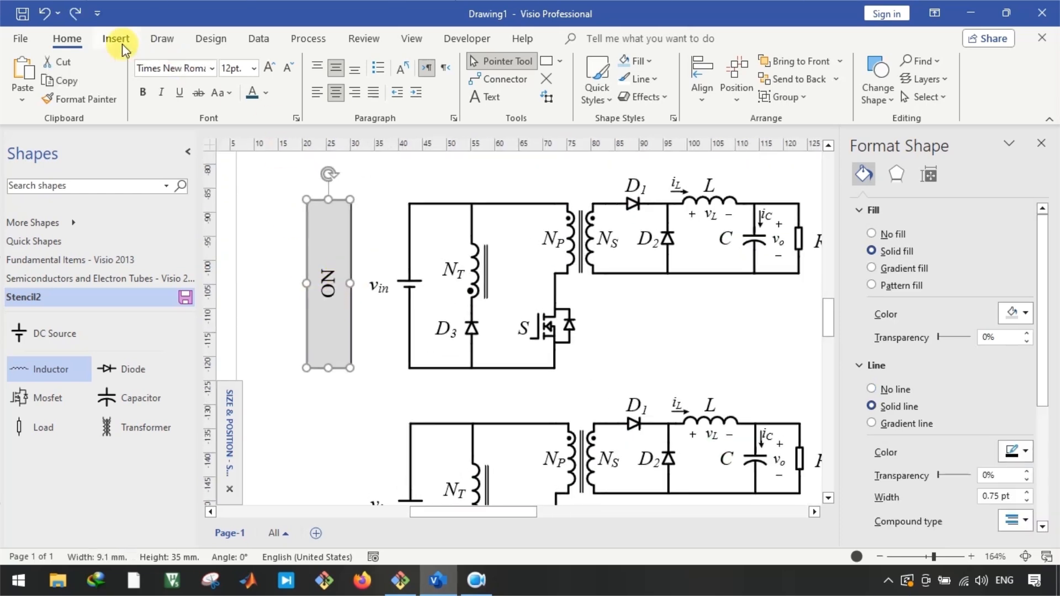
left_click(76, 14)
left_click(76, 14)
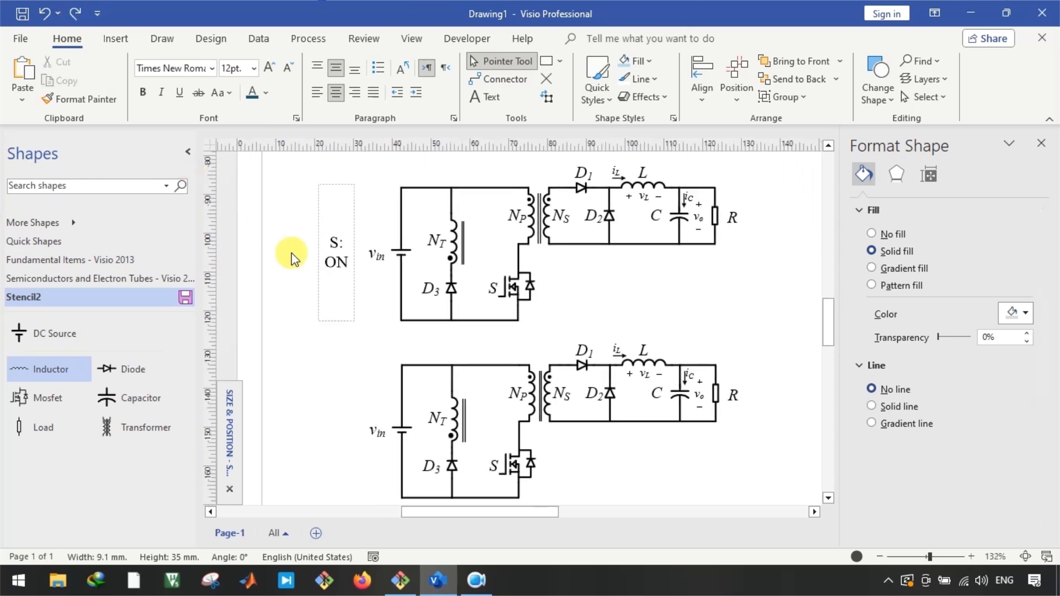
Move the S: ON text out of the gray rectangle into a separate text box
triple_click(326, 257)
key("Delete")
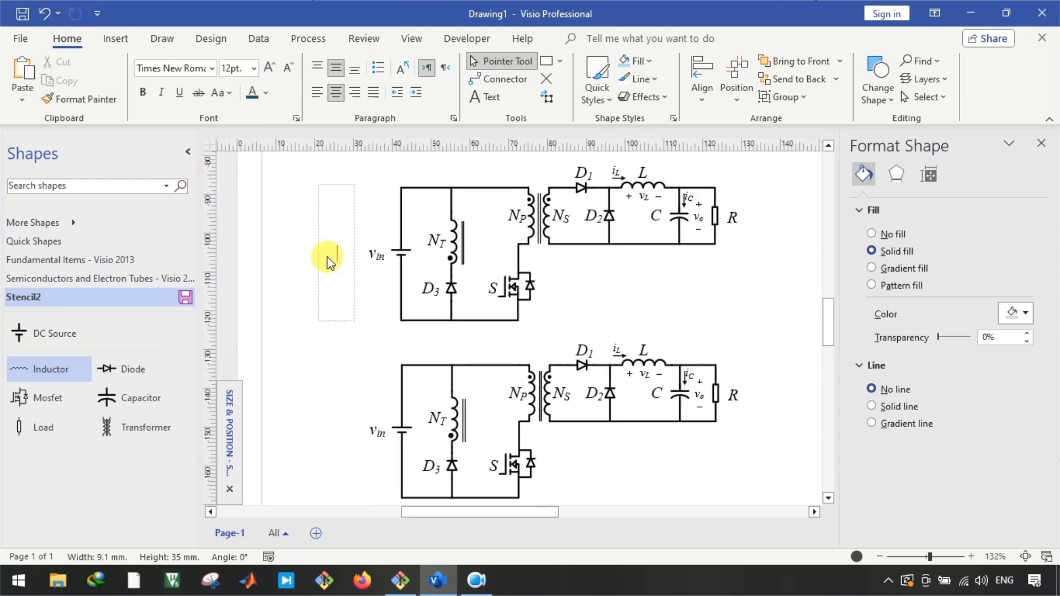
left_click(314, 365)
key("ctrl+z")
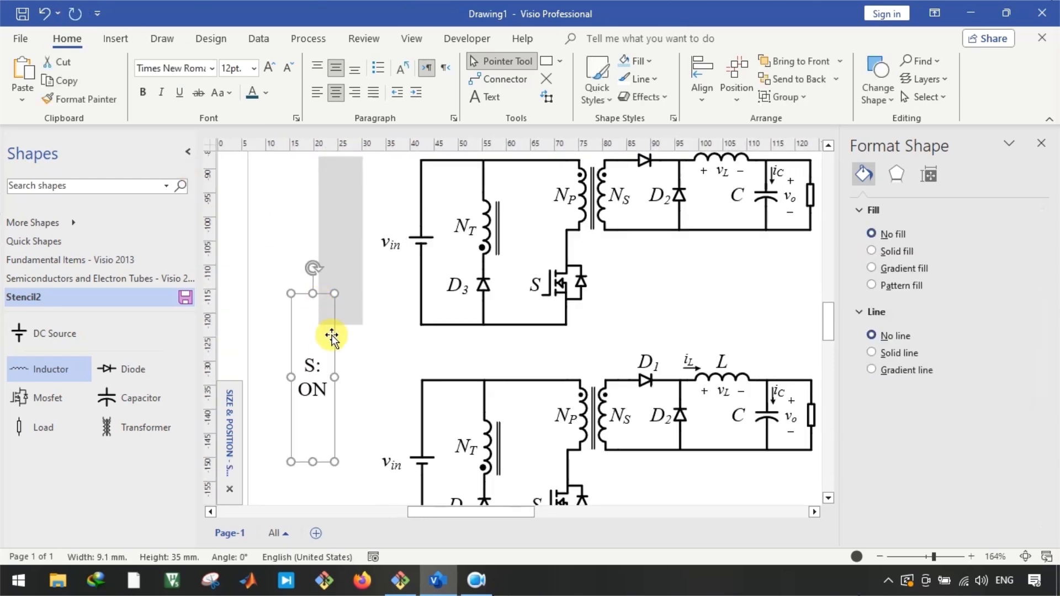
Shrink the S: ON text box to about 20 by 6 mm and rotate it 90° onto the gray bar
left_click_drag(334, 379, 386, 381)
left_click_drag(338, 294, 339, 434)
left_click_drag(330, 444, 341, 237)
left_click_drag(349, 199, 307, 237)
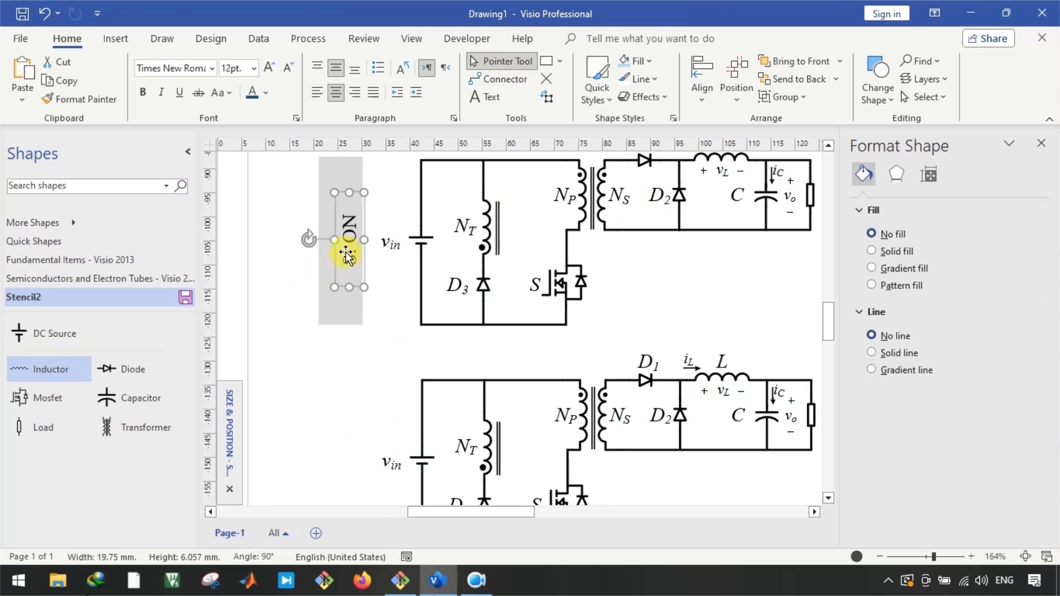
scroll(309, 243, "up", 5)
left_click_drag(309, 193, 325, 200)
scroll(324, 200, "down", 5)
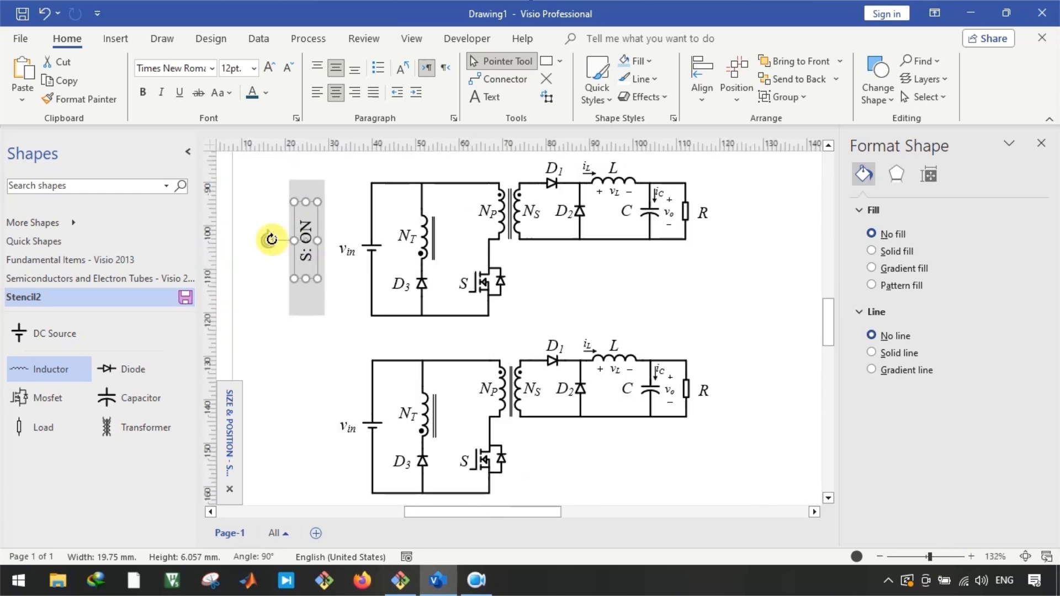
left_click(265, 203)
Copy the gray bar with its S: ON text beside the lower circuit
left_click_drag(260, 172, 341, 350)
scroll(333, 337, "up", 2)
scroll(334, 337, "down", 4)
left_click_drag(319, 234, 316, 393, "ctrl")
Change the copied bar's text to S: OFF
double_click(310, 356)
double_click(330, 368)
left_click(338, 373)
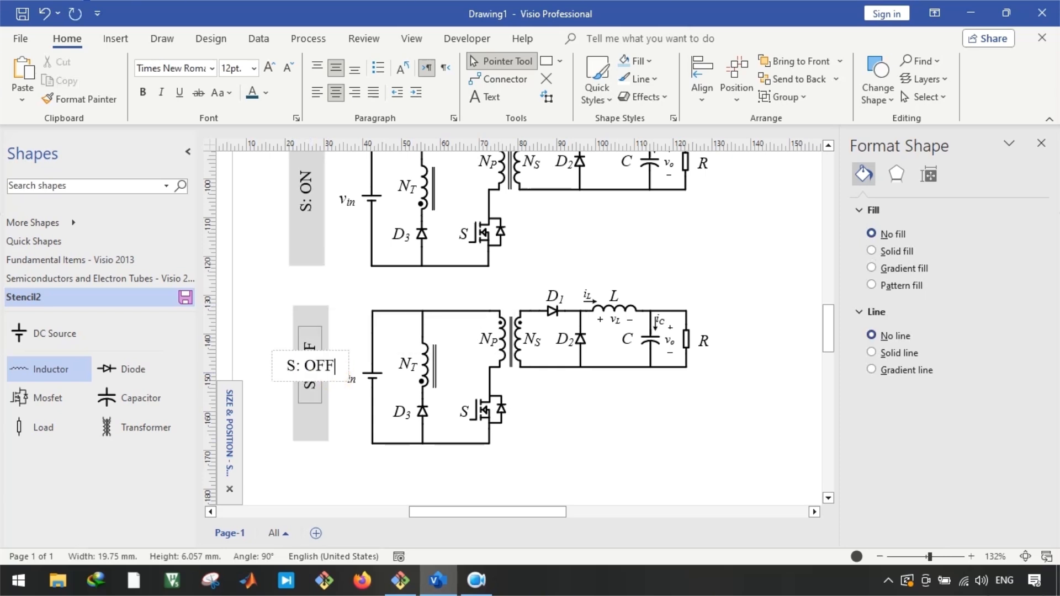
key("BackSpace")
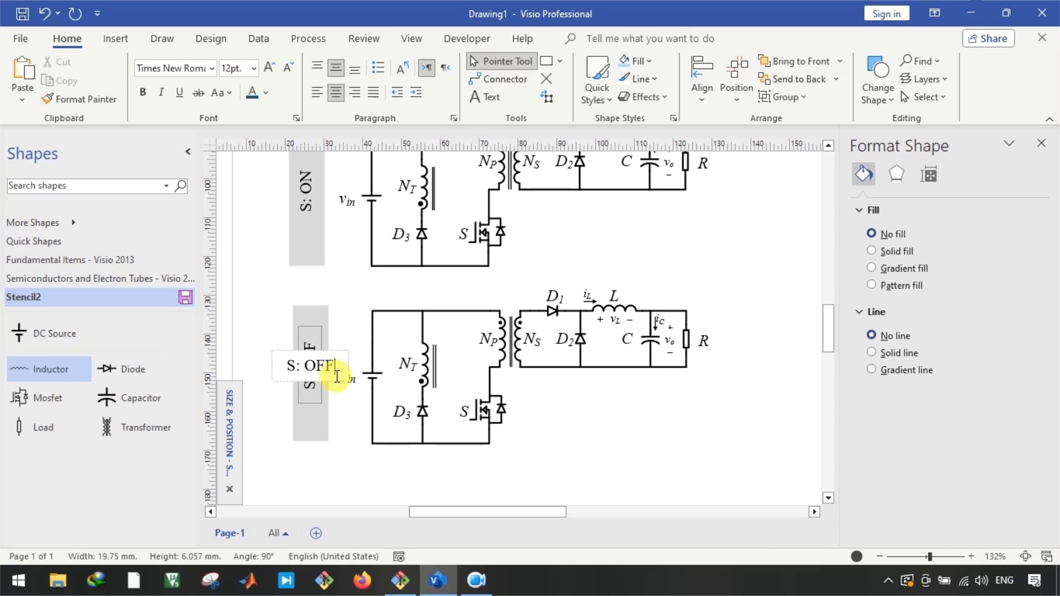
left_click(271, 294)
Set the line color of diode D3 in the S: ON circuit to light gray
scroll(319, 371, "up", 4)
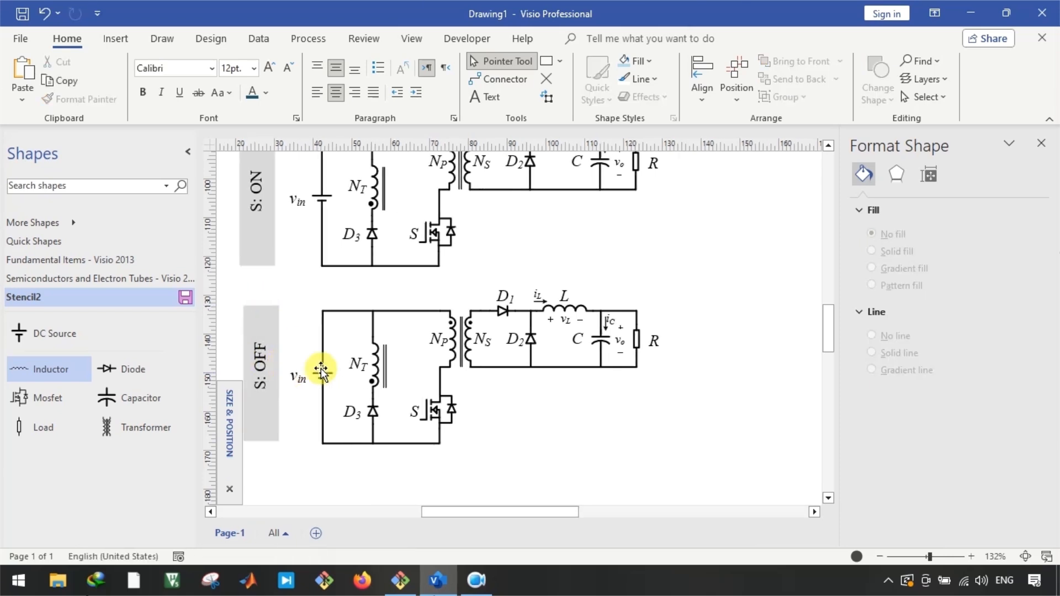
scroll(369, 307, "up", 2)
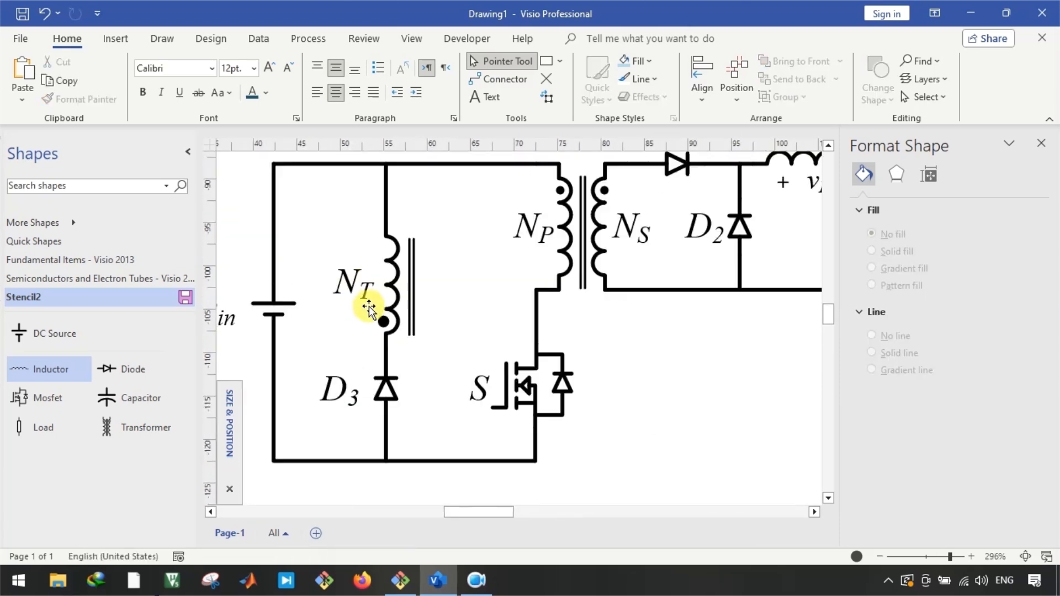
left_click(357, 276)
left_click(355, 399, "shift")
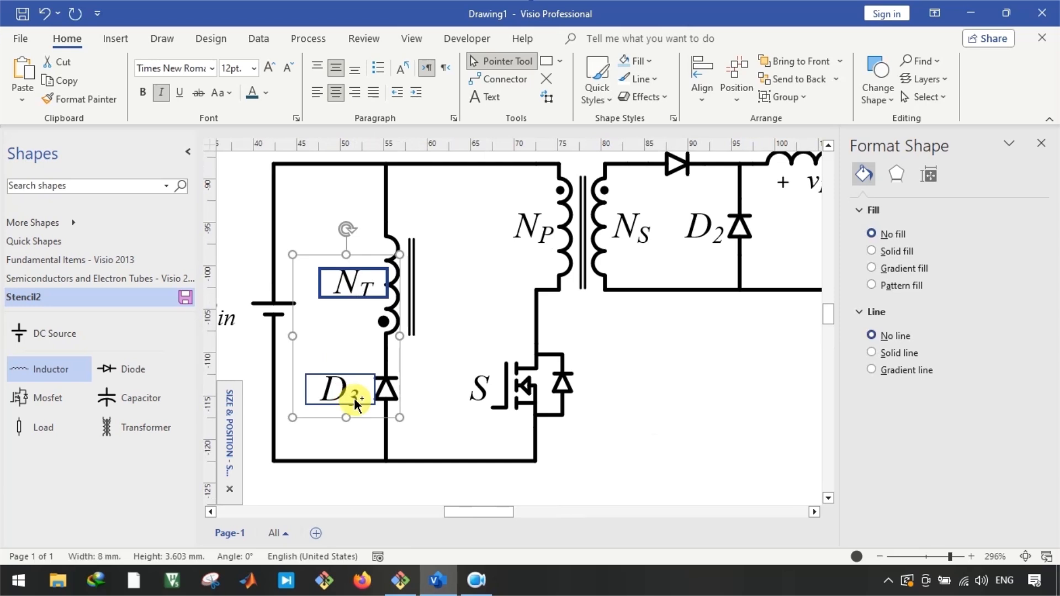
left_click(507, 286)
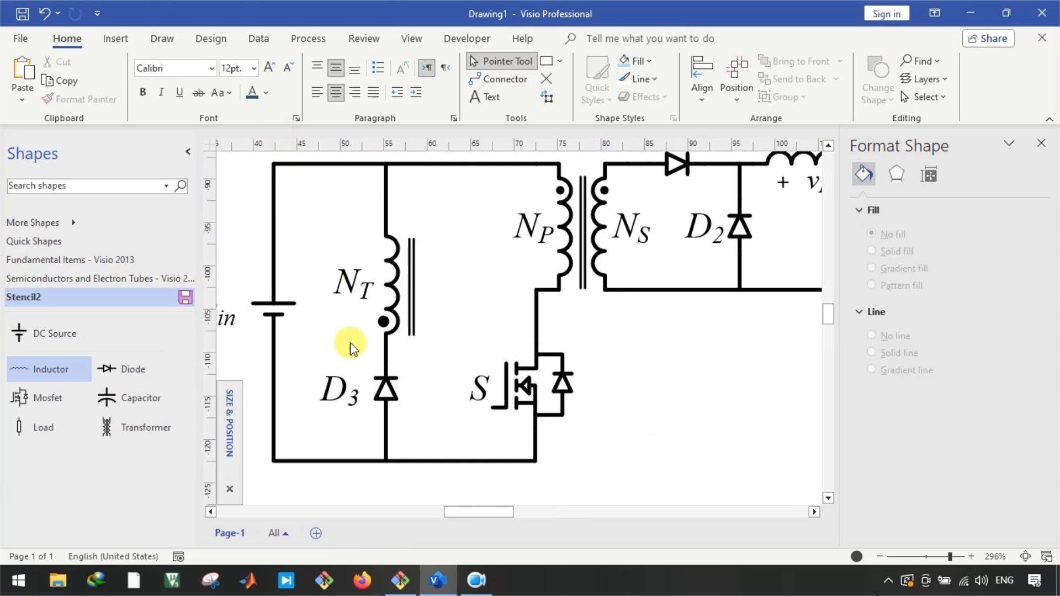
left_click(386, 391)
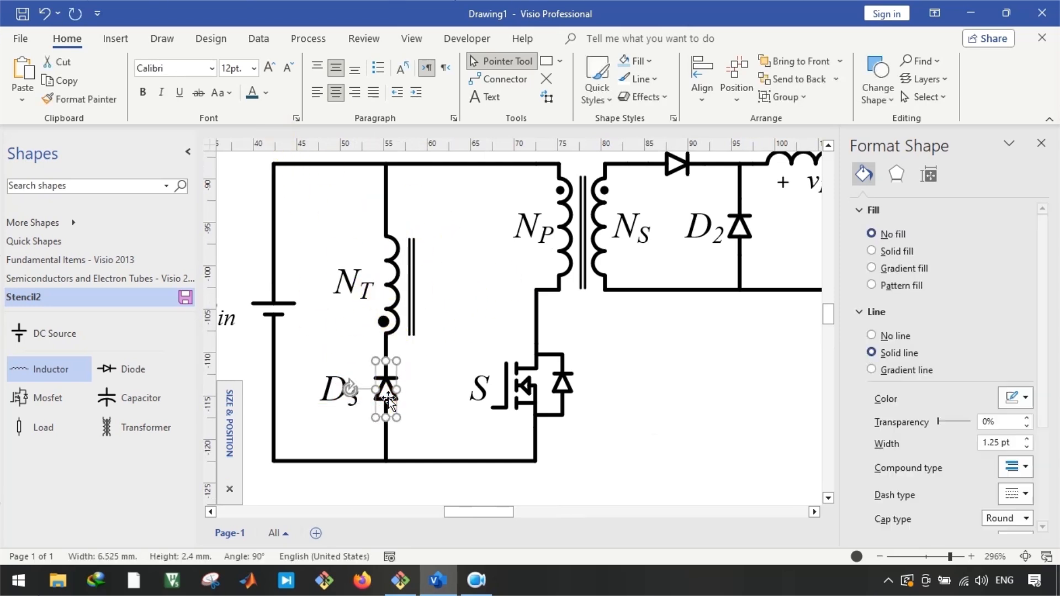
scroll(386, 392, "up", 2)
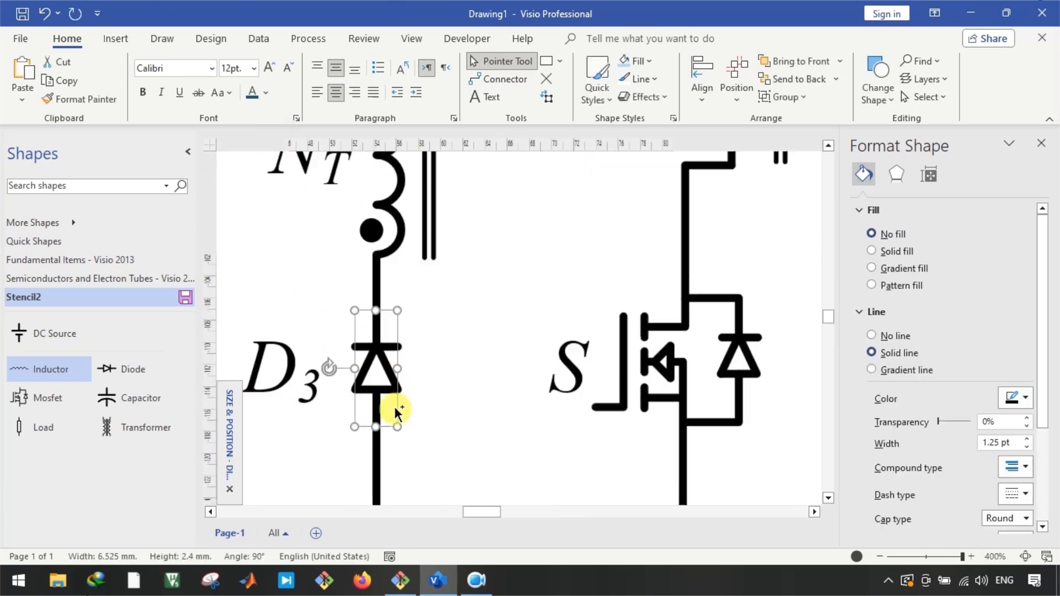
left_click(1026, 398)
left_click(931, 194)
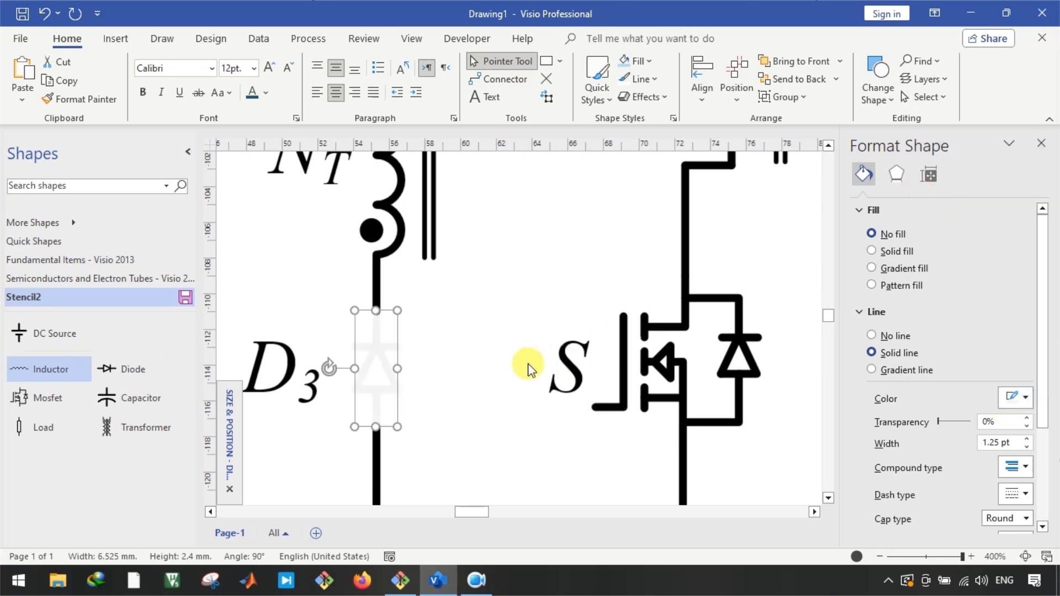
left_click(1027, 397)
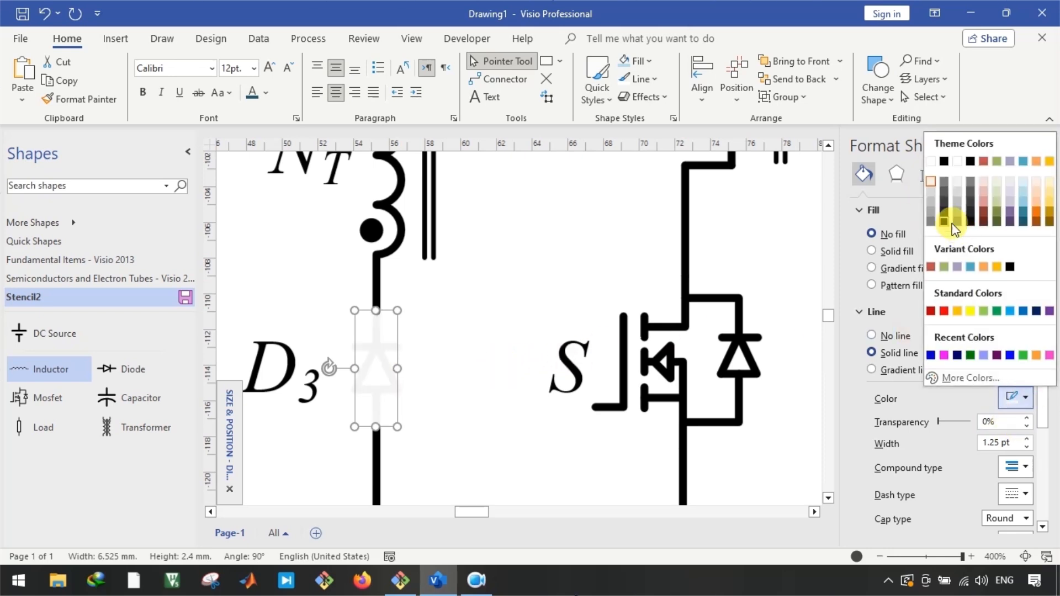
left_click(933, 197)
left_click(428, 329)
Color the wires of the D3 branch, the NT winding, its core lines and the polarity dot's outline light gray
left_click(376, 292)
left_click(385, 454, "shift")
scroll(416, 379, "up", 3)
left_click(393, 329, "shift")
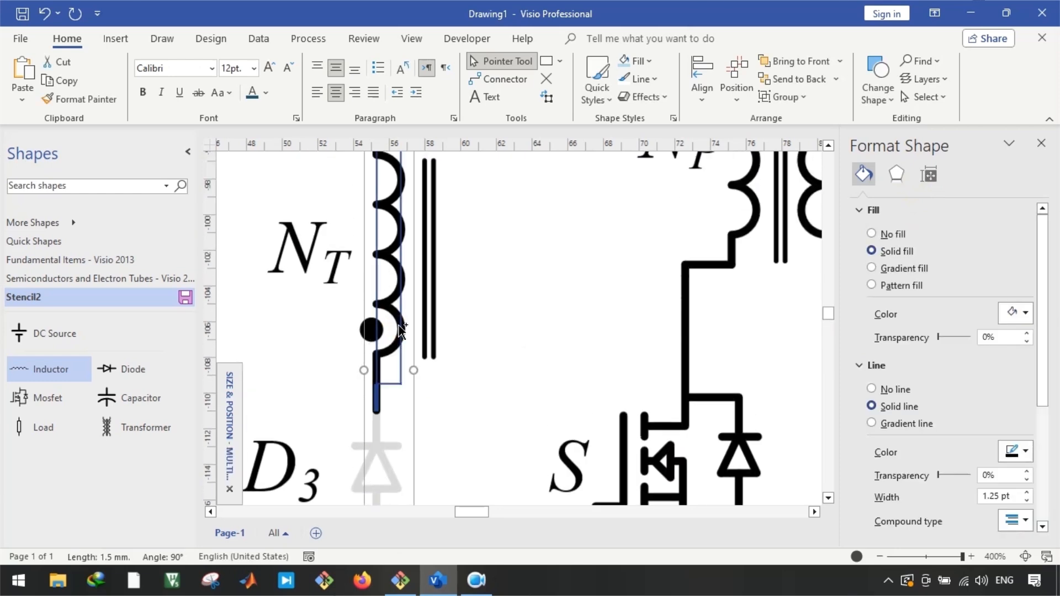
left_click(429, 324, "shift")
left_click(434, 325, "shift")
left_click(372, 330, "shift")
scroll(398, 346, "up", 1)
scroll(398, 347, "up", 3)
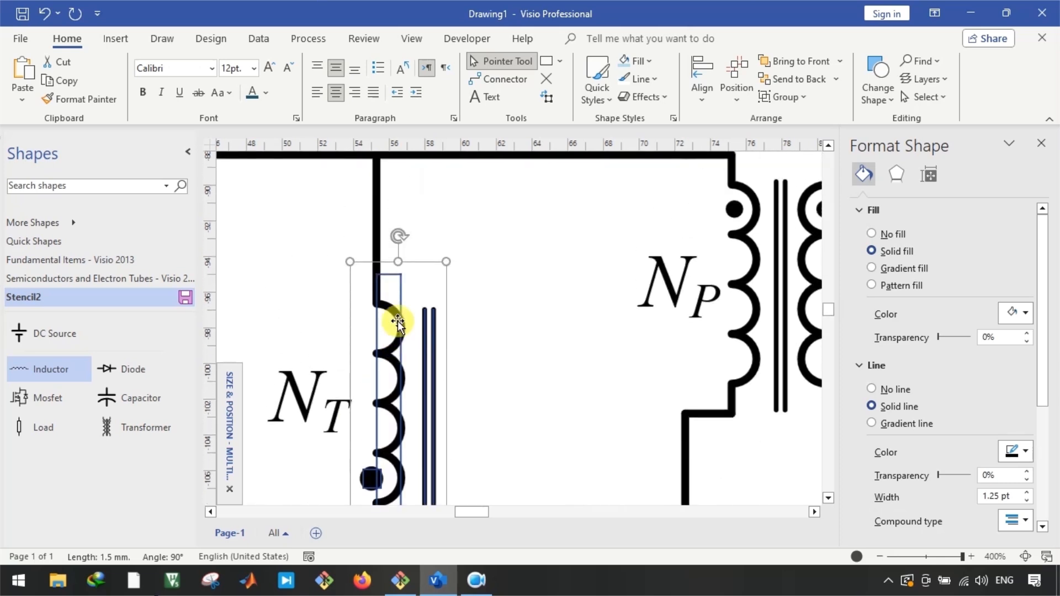
left_click(380, 244, "shift")
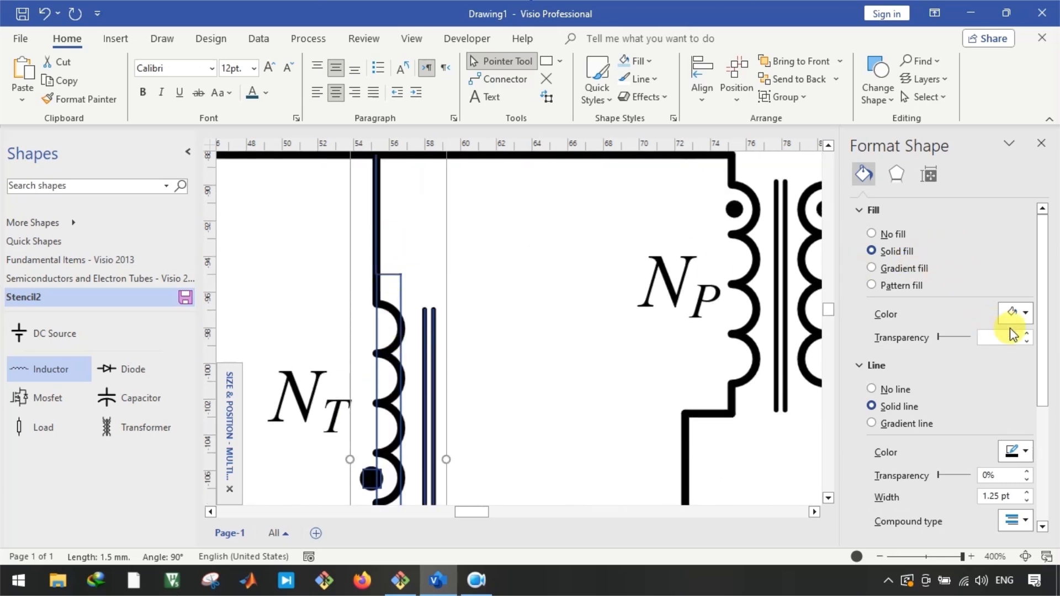
left_click(1027, 452)
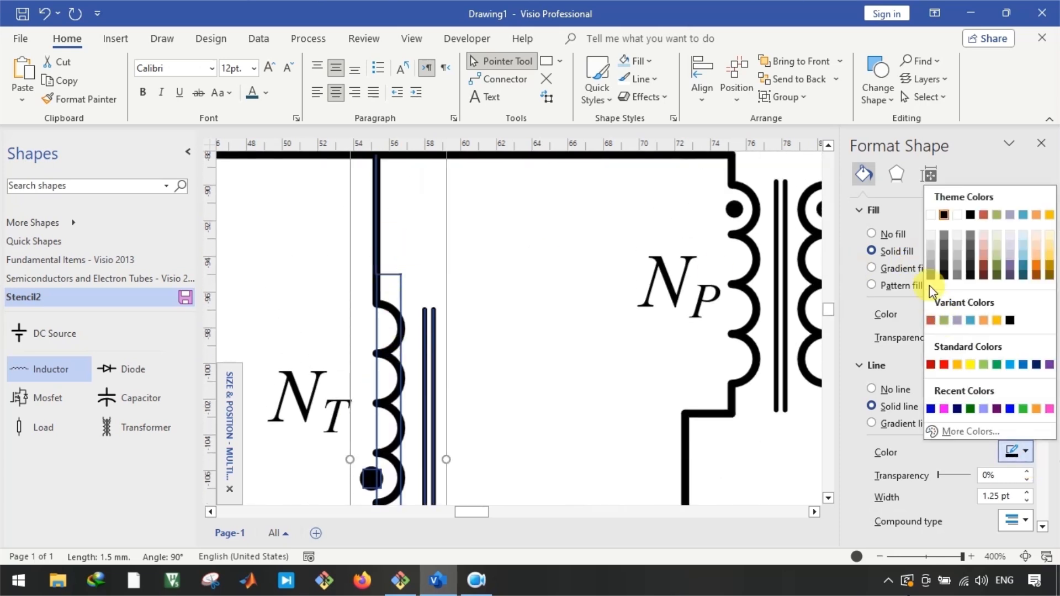
left_click(932, 255)
left_click(525, 303)
Fill the NT winding's polarity dot in the S: ON circuit with light gray
scroll(481, 362, "down", 4)
scroll(468, 391, "up", 4)
left_click(467, 387)
left_click(1018, 314)
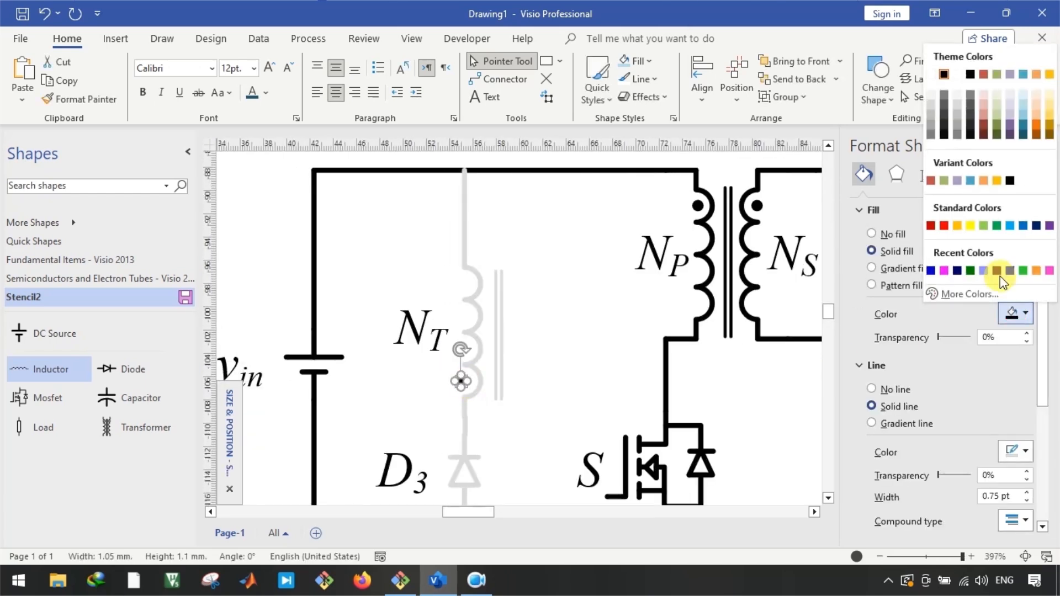
left_click(931, 113)
Set the text color of the D3 and NT labels in the S: ON circuit to light gray
left_click(394, 485)
left_click(265, 92)
left_click(267, 197)
left_click(254, 260)
Set the text color of the D2 label in the S: ON circuit to light gray
scroll(254, 265, "down", 5)
scroll(511, 287, "up", 5)
left_click(458, 306)
left_click(252, 93)
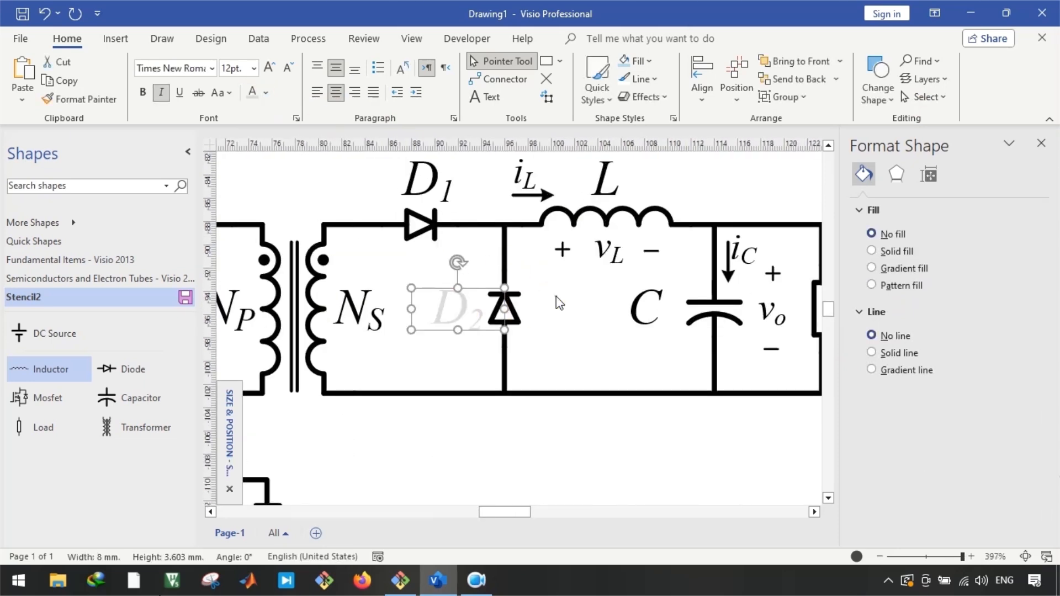
left_click(557, 305)
Color diode D2 and its upper and lower wires in the S: ON circuit light gray
left_click(504, 264)
left_click(505, 310, "shift")
left_click(505, 356, "shift")
left_click(1017, 452)
left_click(931, 237)
left_click(623, 329)
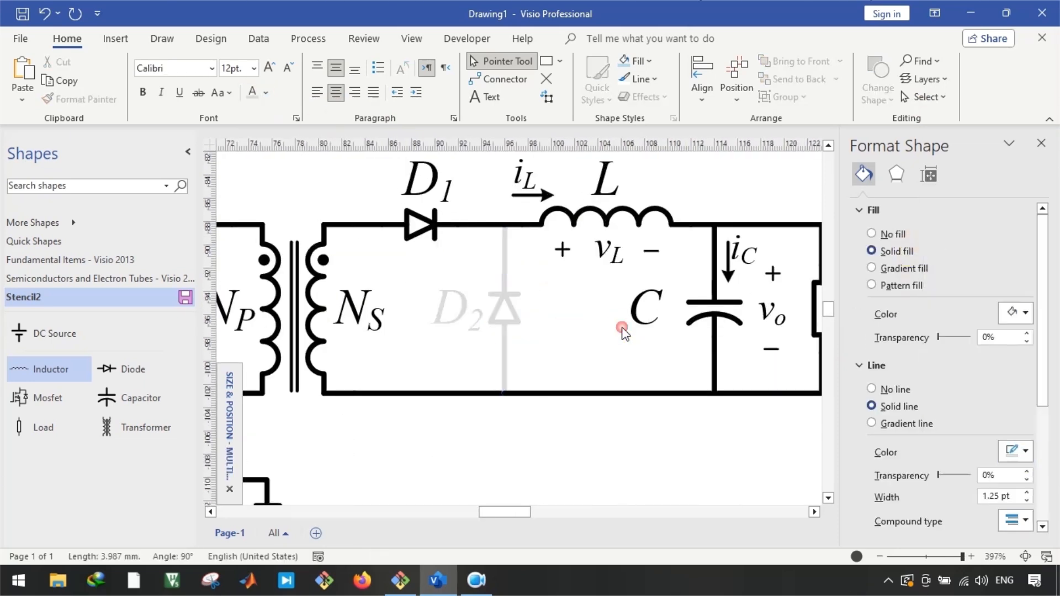
Send the gray branch wires of the S: ON circuit behind the black wires they meet
scroll(585, 329, "down", 5)
scroll(448, 243, "up", 10)
left_click(438, 219)
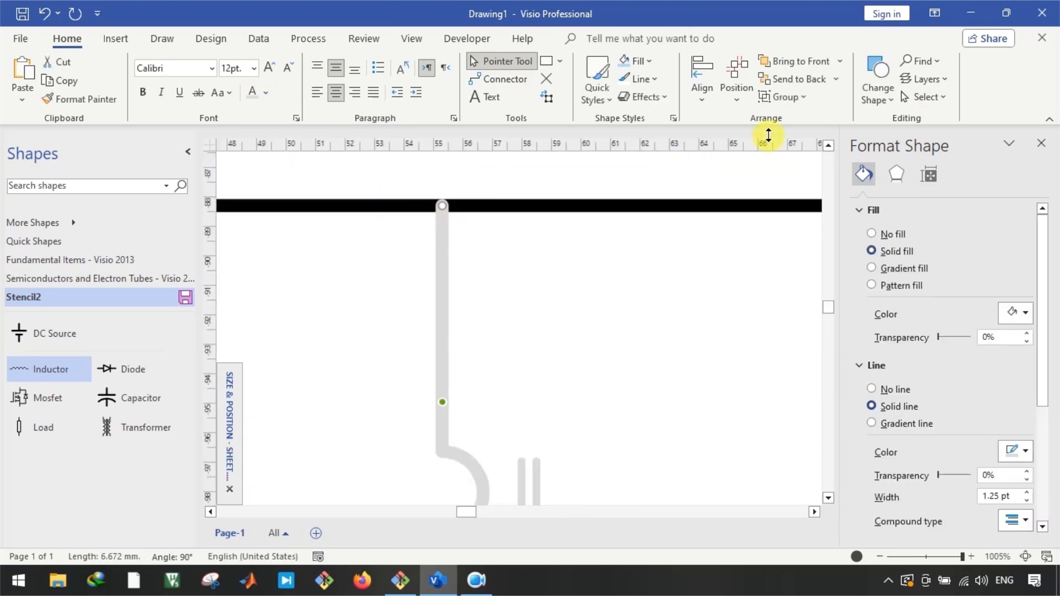
left_click(791, 79)
left_click(620, 295)
scroll(620, 296, "down", 5)
left_click(549, 426)
left_click(791, 79)
left_click(585, 416)
Set the line color of MOSFET S in the S: OFF circuit to light gray
scroll(585, 417, "right", 3)
scroll(587, 409, "down", 2)
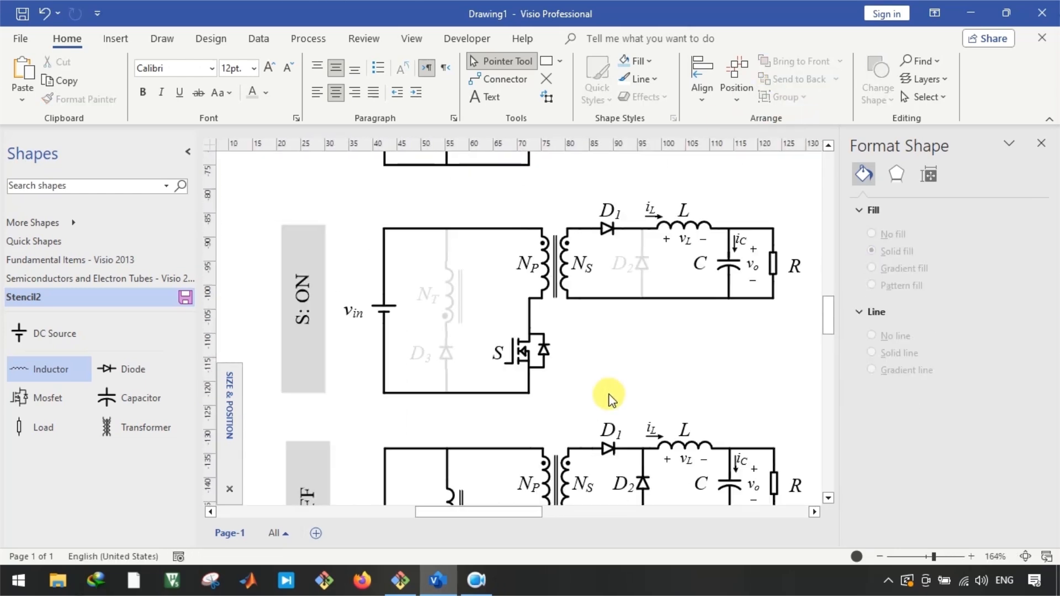
scroll(591, 403, "down", 3)
scroll(552, 426, "up", 4)
left_click(538, 439)
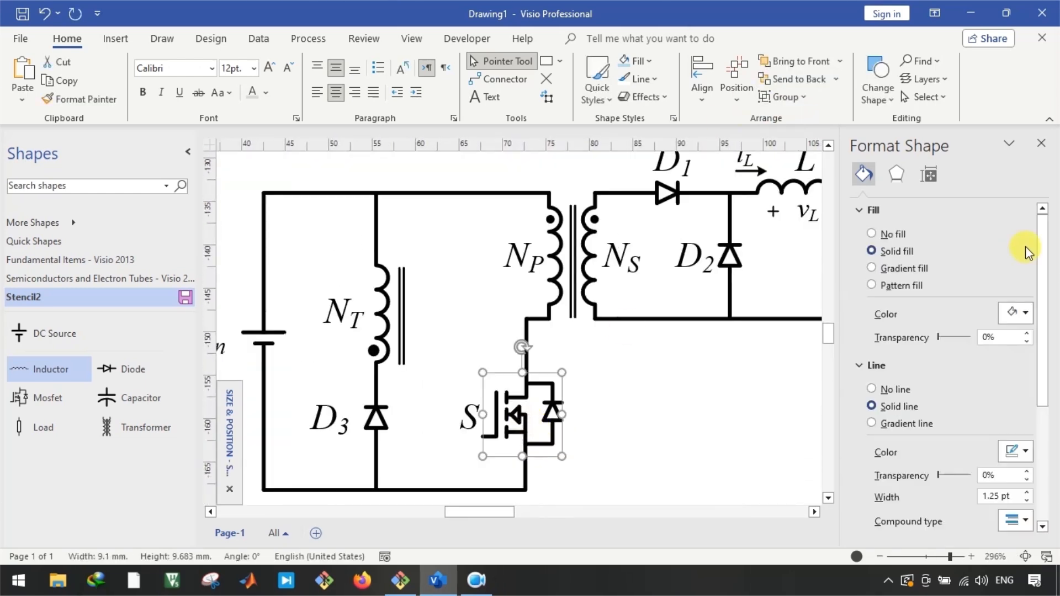
left_click(1025, 453)
left_click(932, 237)
Set the text color of the S and NP labels in the S: OFF circuit to light gray
left_click(465, 418)
left_click(519, 257, "ctrl")
left_click(252, 93)
left_click(462, 309)
Split the S: OFF circuit's bottom wire at the D3 branch, making the segment toward the MOSFET about 17.2 mm long
scroll(524, 488, "up", 2)
left_click(501, 490)
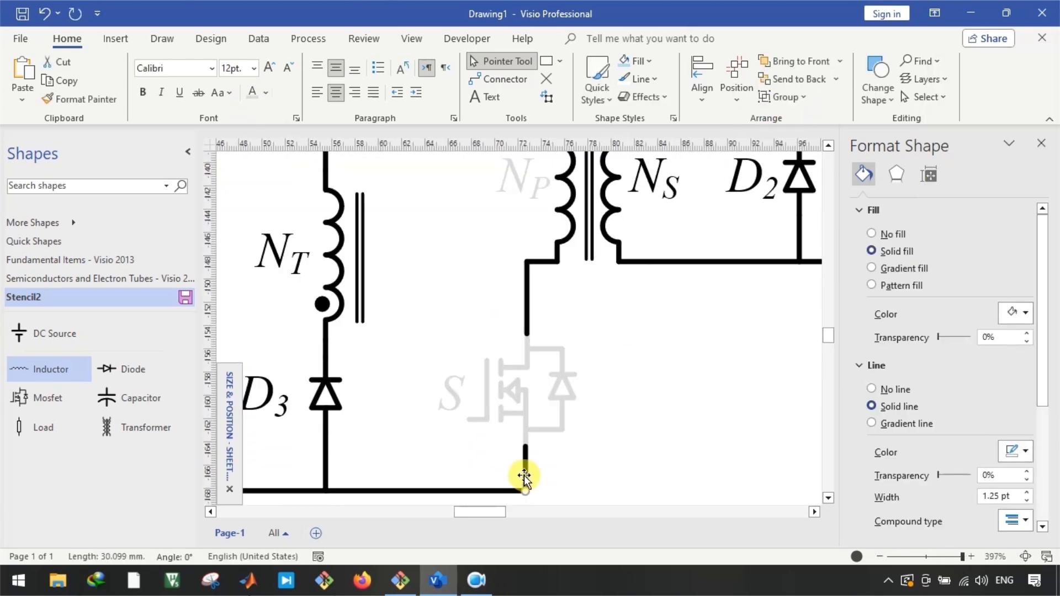
scroll(527, 475, "down", 2)
left_click_drag(272, 470, 385, 470)
scroll(573, 473, "left", 2)
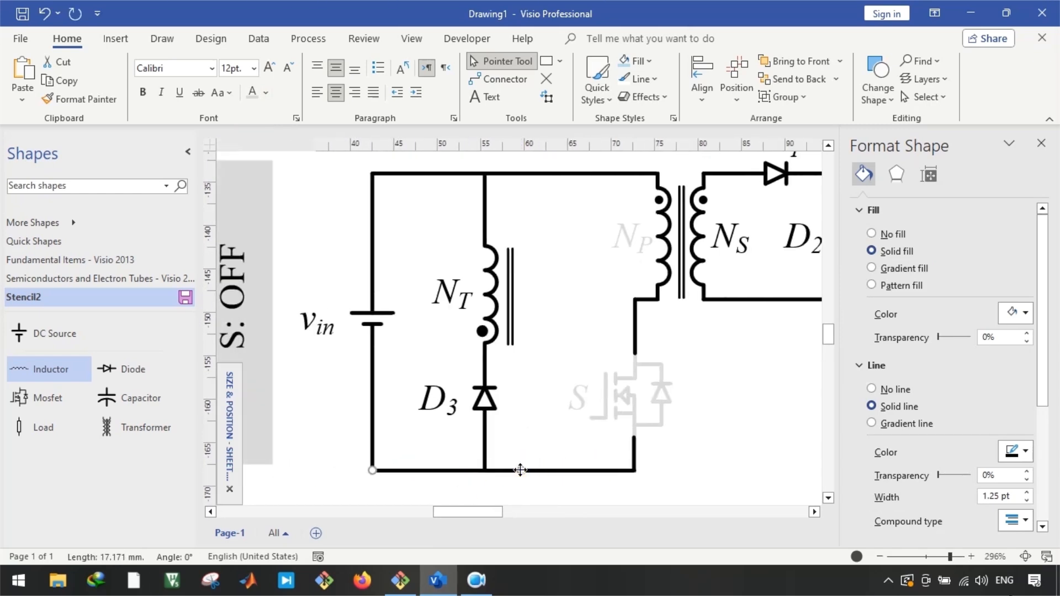
Color the wires above and below the S: OFF MOSFET and the adjoining bottom segment light gray
left_click(634, 457)
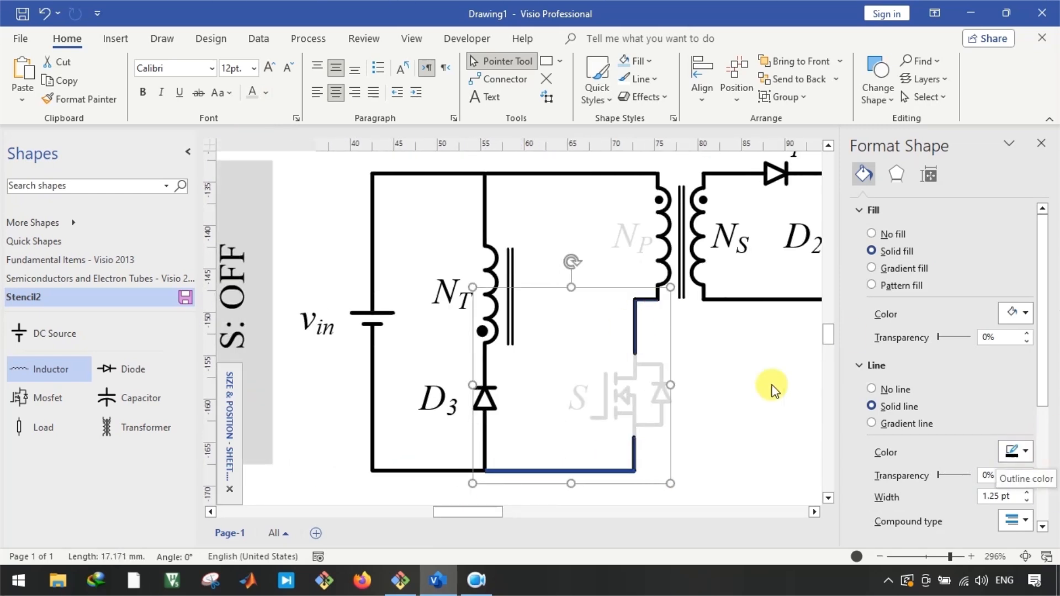
left_click(668, 267)
left_click(634, 328)
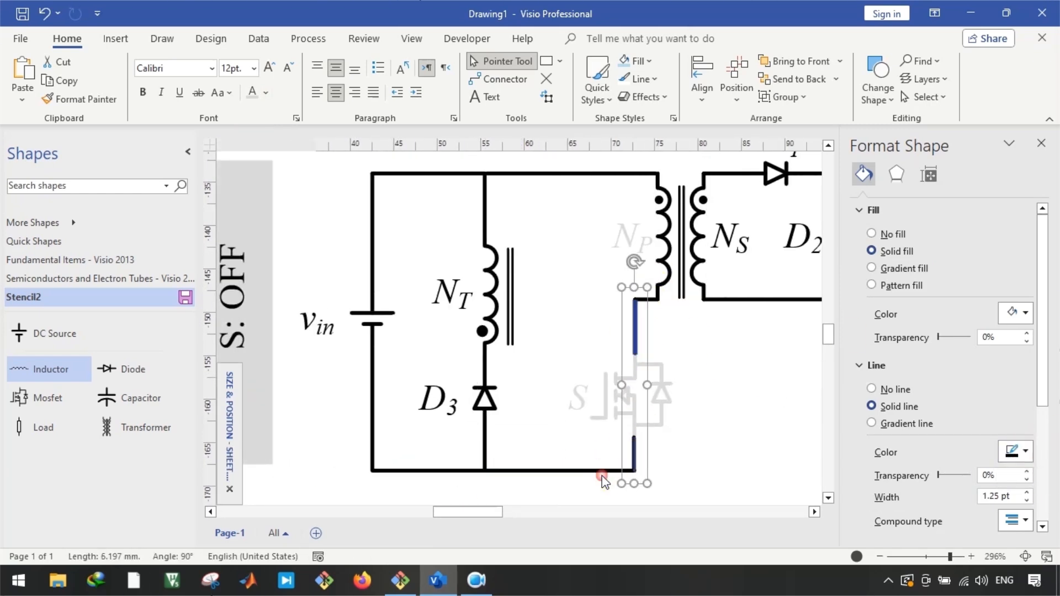
left_click(572, 471)
left_click(1027, 456)
left_click(934, 241)
left_click(596, 215)
Split the S: OFF circuit's top wire at the NT branch, making the segment toward NP about 17.3 mm long
scroll(596, 216, "up", 2)
left_click(594, 220)
left_click_drag(673, 219, 484, 187)
scroll(427, 223, "down", 3)
scroll(441, 197, "up", 3)
left_click_drag(411, 173, 348, 246)
left_click(642, 174)
left_click_drag(641, 174, 657, 246)
scroll(633, 243, "up", 5)
left_click(568, 309)
left_click_drag(520, 277, 603, 265)
Color the top wire segment between the NT branch and the NP winding light gray
scroll(613, 309, "down", 3)
left_click(1026, 451)
left_click(932, 243)
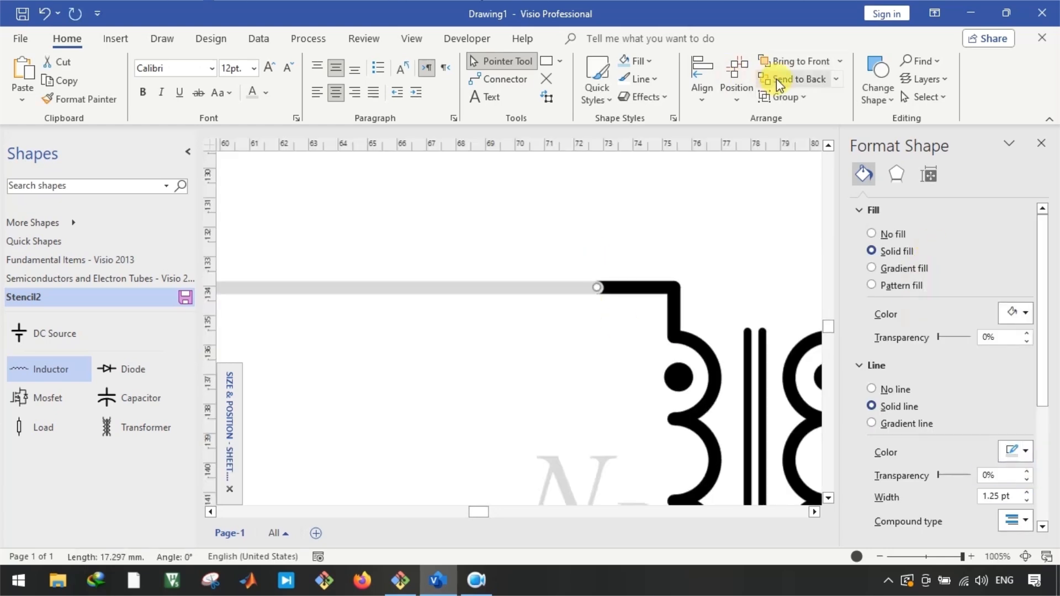
scroll(627, 303, "down", 4)
scroll(560, 411, "right", 2)
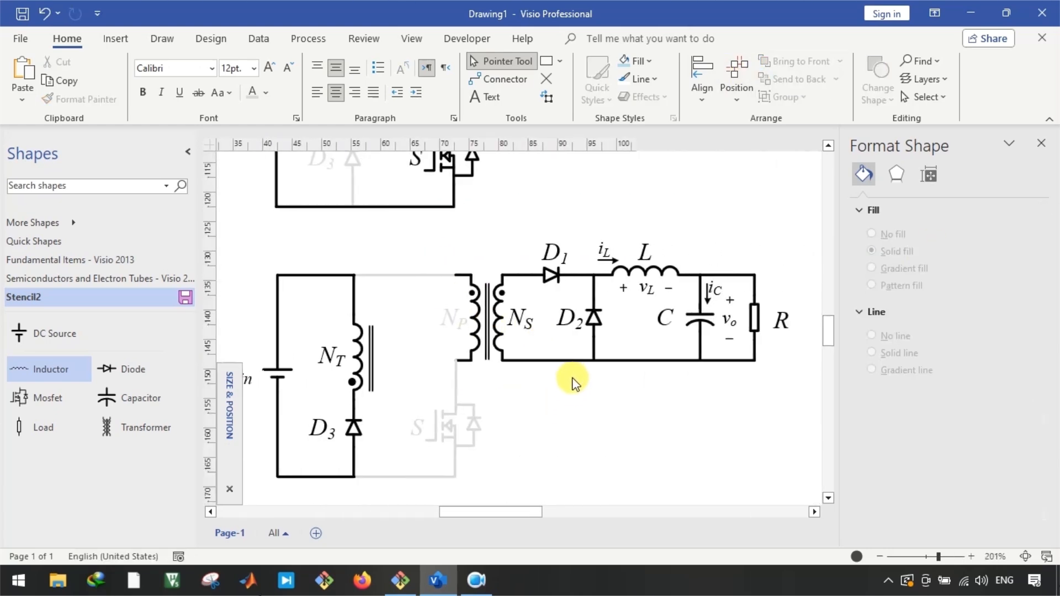
Color diode D1 and the wires linking the NS winding to the D2 branch light gray in the S: OFF circuit
scroll(530, 276, "up", 3)
left_click(490, 269)
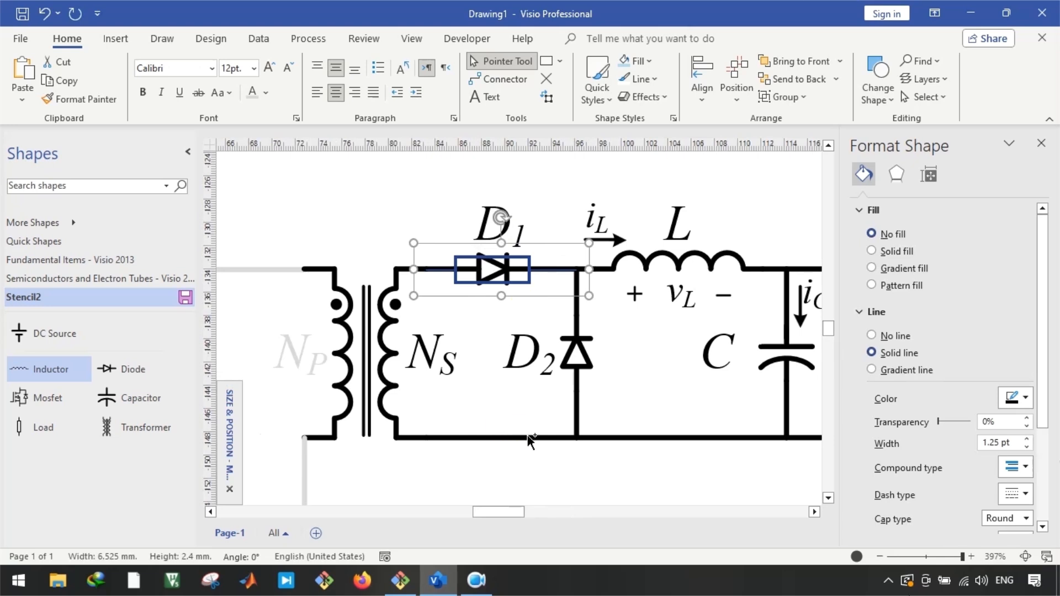
left_click(1025, 398)
left_click(933, 188)
left_click(414, 214)
Set the text color of the D1 and NS labels in the S: OFF circuit to light gray
left_click(497, 225)
left_click(252, 92)
left_click(433, 367)
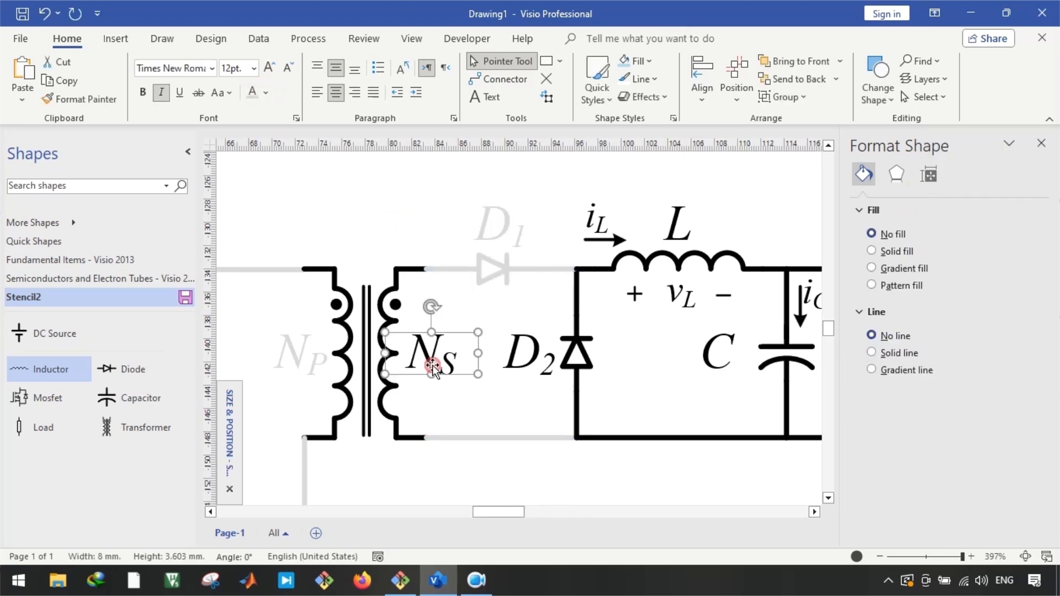
left_click(252, 93)
Set the S: OFF transformer's line color and polarity dot fill to light gray
left_click(381, 350)
left_click(1015, 452)
left_click(933, 257)
left_click(1016, 312)
left_click(933, 116)
left_click(497, 469)
Select the remaining black parts around the S: OFF transformer and color their lines light gray
scroll(497, 386, "down", 1)
left_click_drag(297, 170, 445, 452)
left_click(1016, 452)
left_click(934, 245)
left_click(519, 478)
Examine the grayed-out components in the S: OFF and S: ON circuits
scroll(519, 469, "down", 4)
scroll(445, 375, "up", 1)
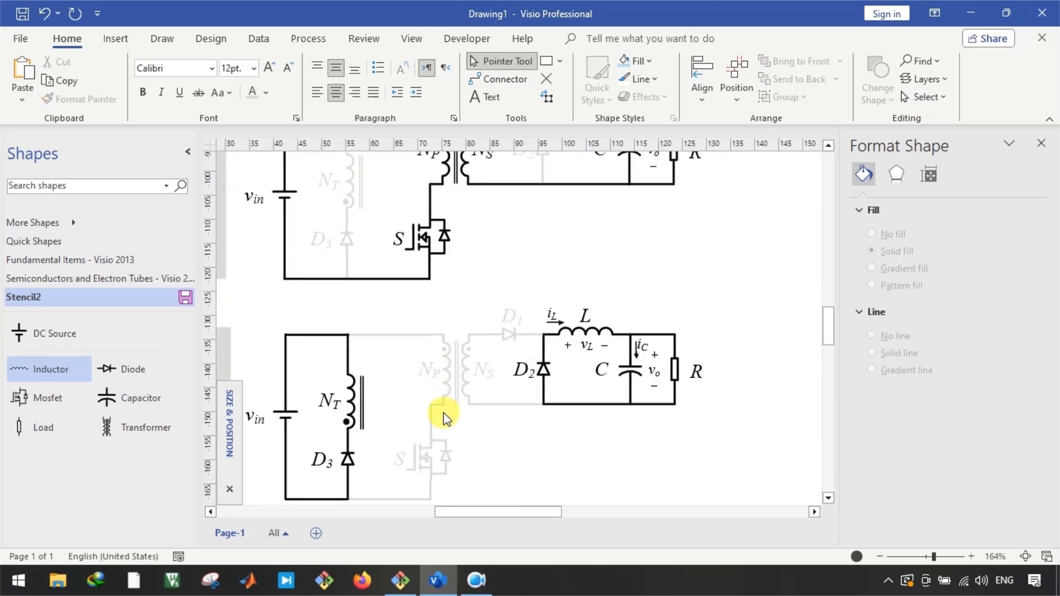
scroll(433, 473, "up", 2)
scroll(438, 267, "up", 5)
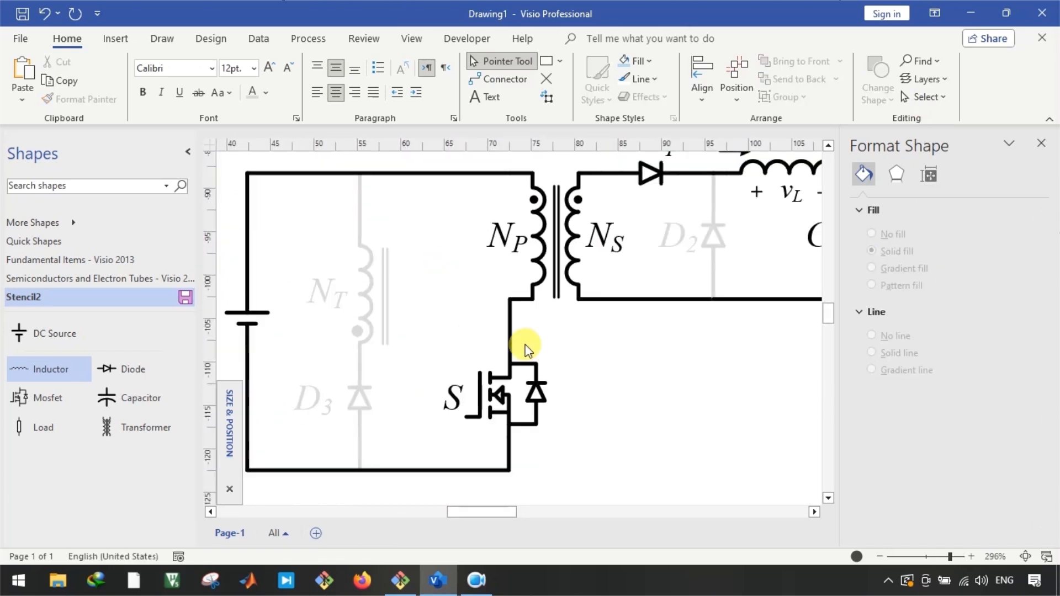
scroll(504, 331, "down", 3)
scroll(508, 315, "up", 5)
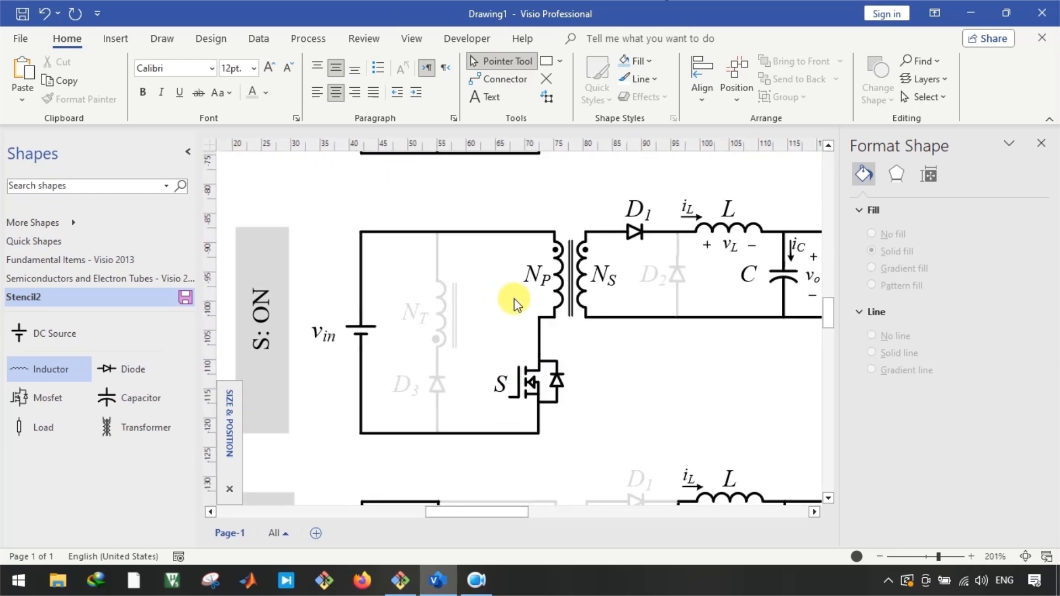
scroll(512, 317, "down", 1)
scroll(508, 345, "left", 1)
scroll(508, 343, "down", 1)
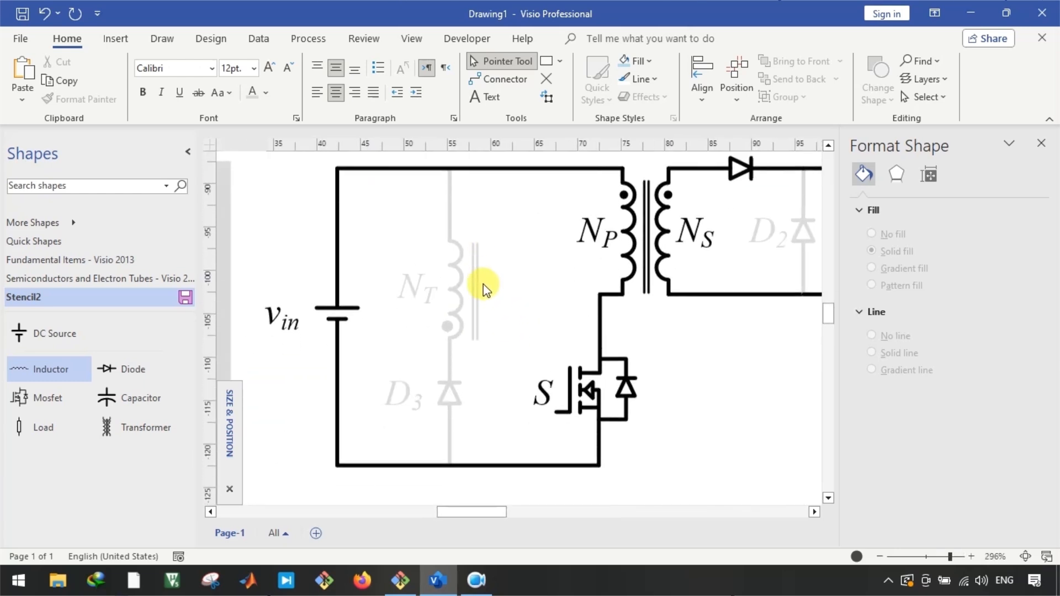
Place a copied vertical line about 30 mm long just inside the wire beside the vin source in the S: ON circuit
left_click(561, 62)
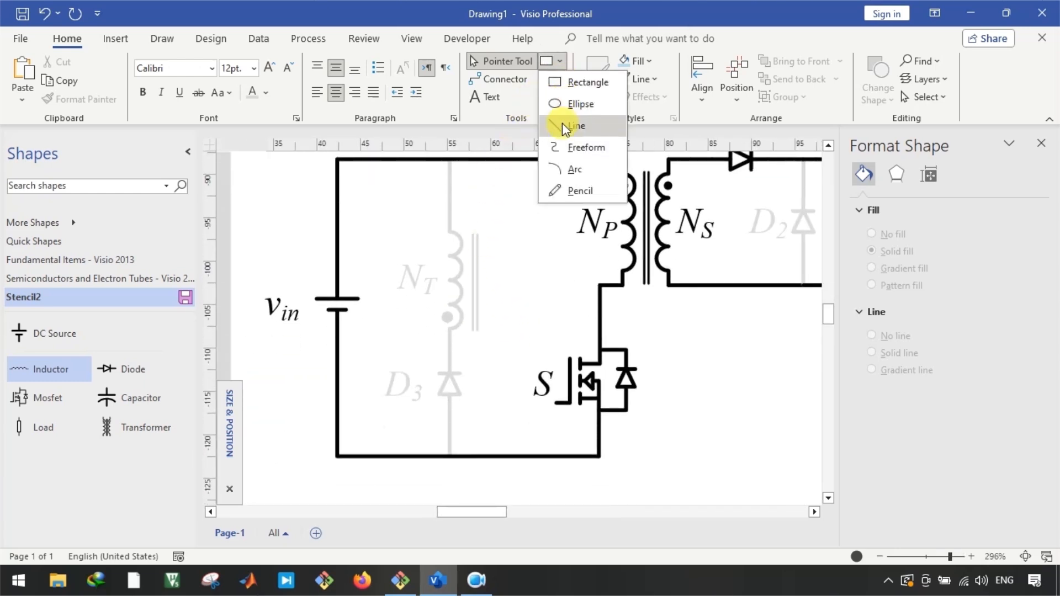
left_click(461, 236)
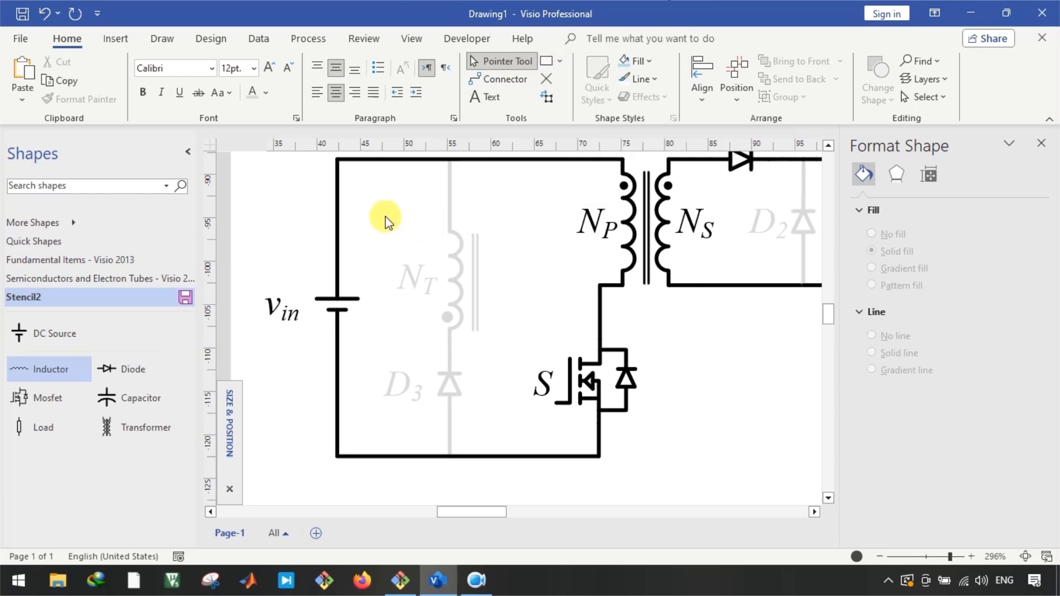
scroll(372, 232, "up", 1)
left_click(333, 271)
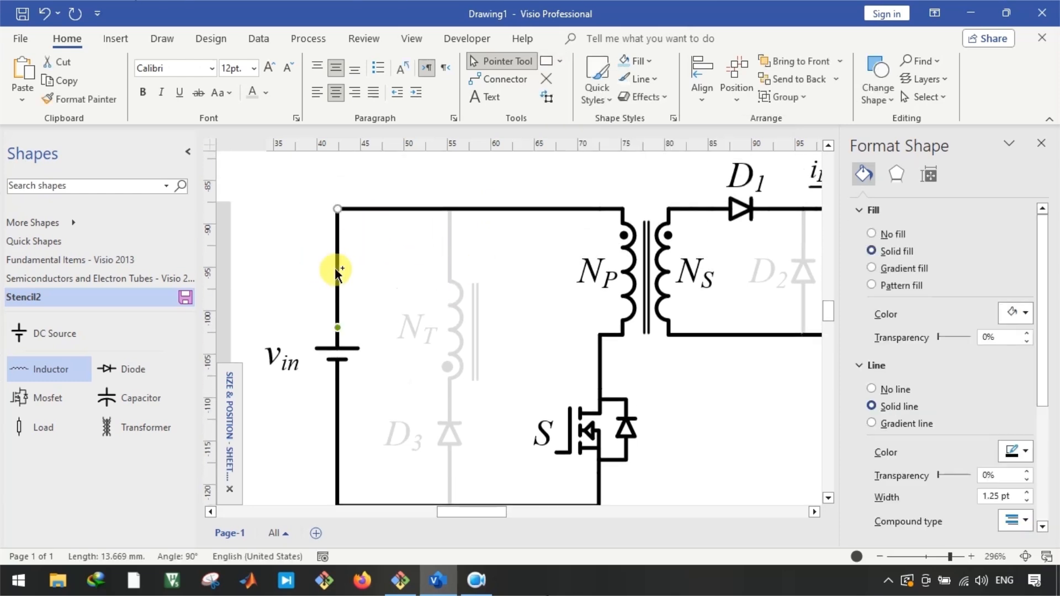
left_click_drag(352, 308, 353, 446)
scroll(349, 308, "down", 1)
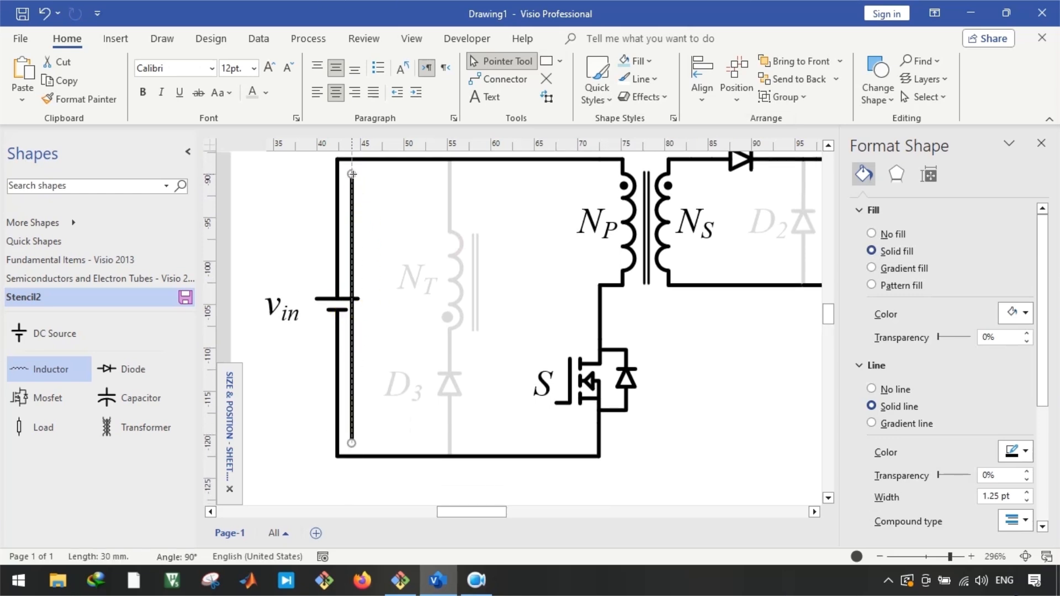
mouse_move(353, 174)
left_mouse_down()
mouse_move(382, 196)
mouse_move(353, 177)
left_mouse_up()
Add a horizontal line about 28 mm long under the upper primary wire and a vertical line about 31 mm long down through switch S
left_click_drag(378, 451, 595, 174)
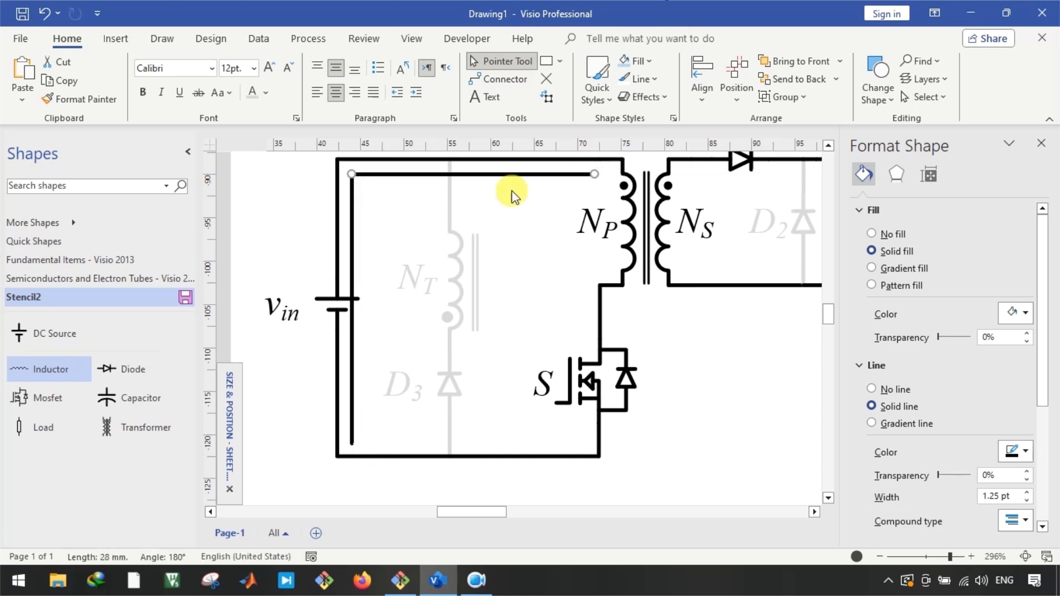
left_click_drag(398, 174, 595, 174)
left_click_drag(647, 217, 595, 261)
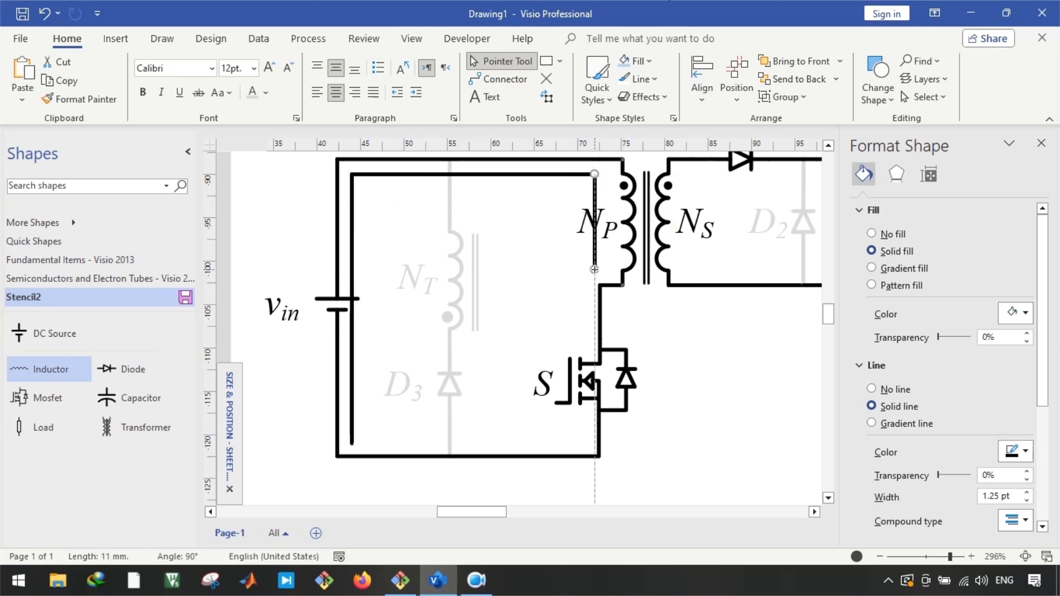
left_click_drag(585, 291, 594, 342)
scroll(595, 341, "up", 2)
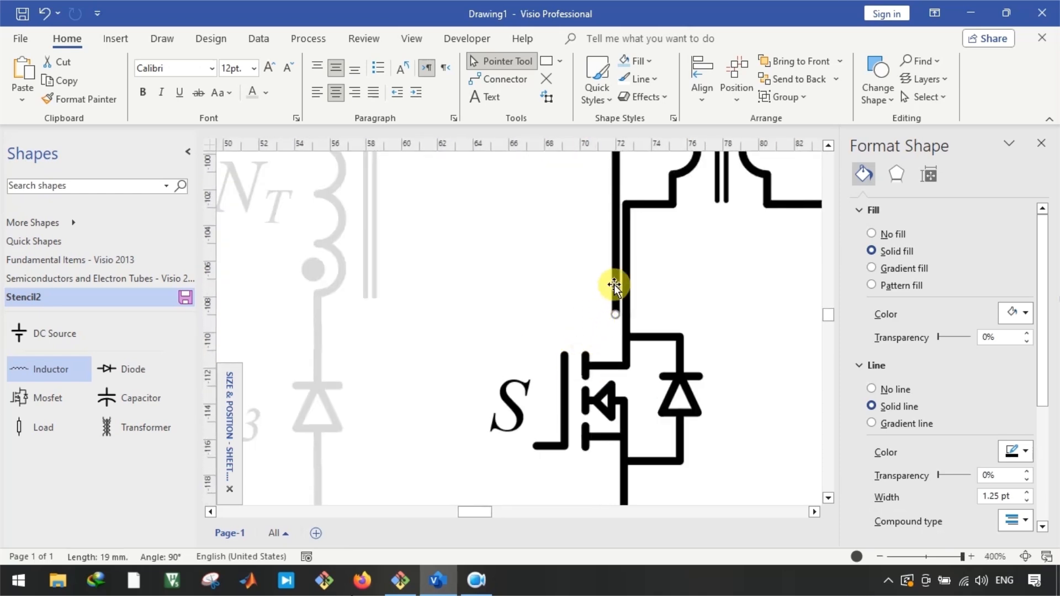
key("ctrl+z")
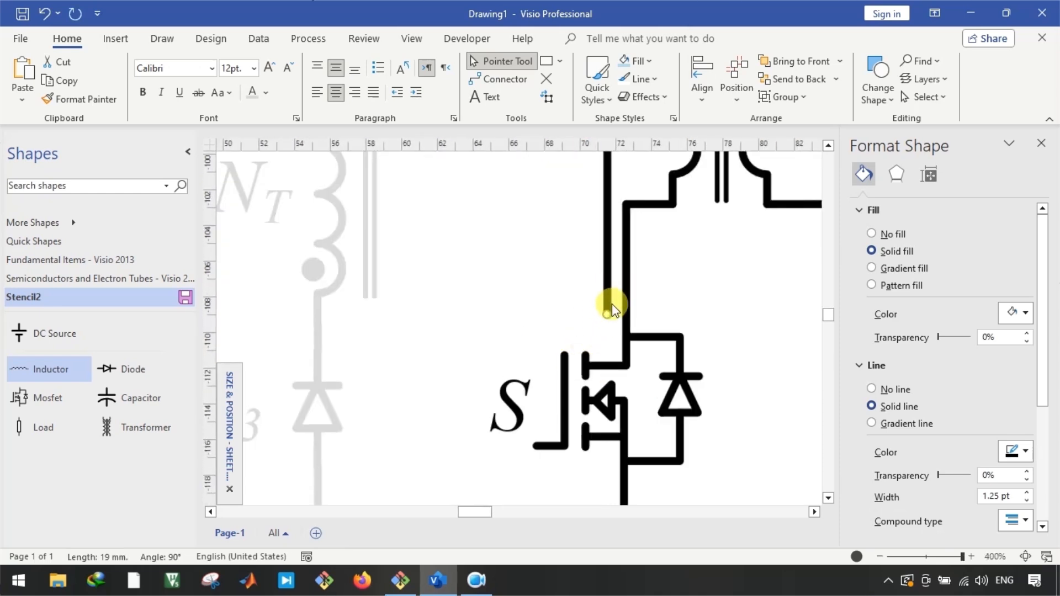
scroll(607, 303, "down", 2)
left_click_drag(603, 306, 599, 409)
Add a horizontal line about 27.5 mm long just above the lower primary wire to close the inner loop
left_click(388, 395)
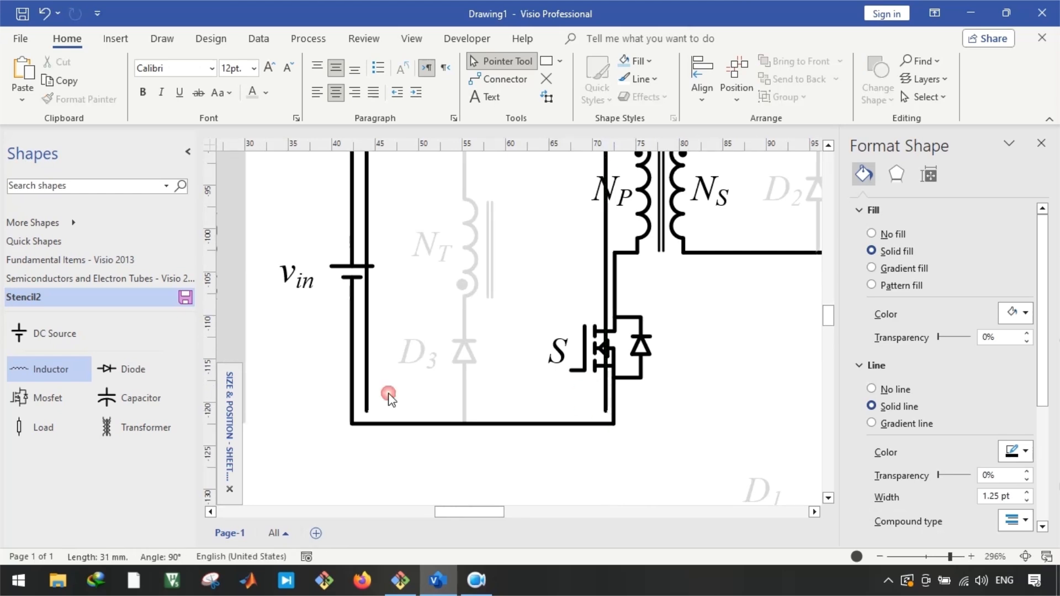
left_click(367, 382)
left_click_drag(366, 381, 366, 411)
scroll(430, 295, "up", 2)
left_click_drag(410, 242, 606, 485)
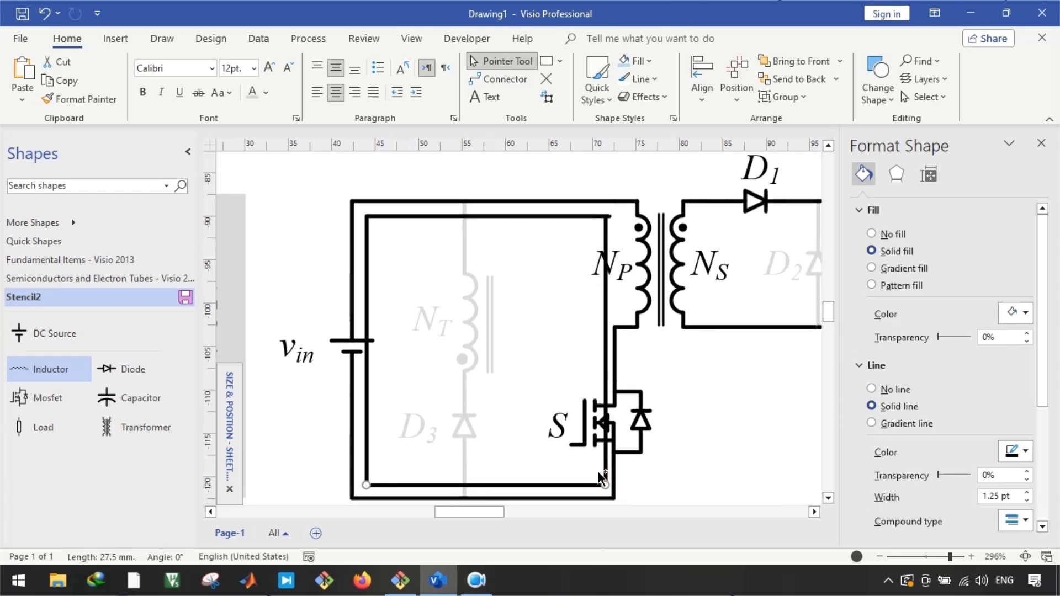
Shorten the inner loop's upper line to 27.5 mm so it ends at the vertical line near the NP winding
scroll(609, 215, "up", 3)
scroll(609, 215, "up", 1)
left_click(579, 260)
left_click_drag(639, 259, 612, 258)
scroll(609, 257, "down", 2)
scroll(610, 257, "down", 2)
scroll(552, 281, "down", 3)
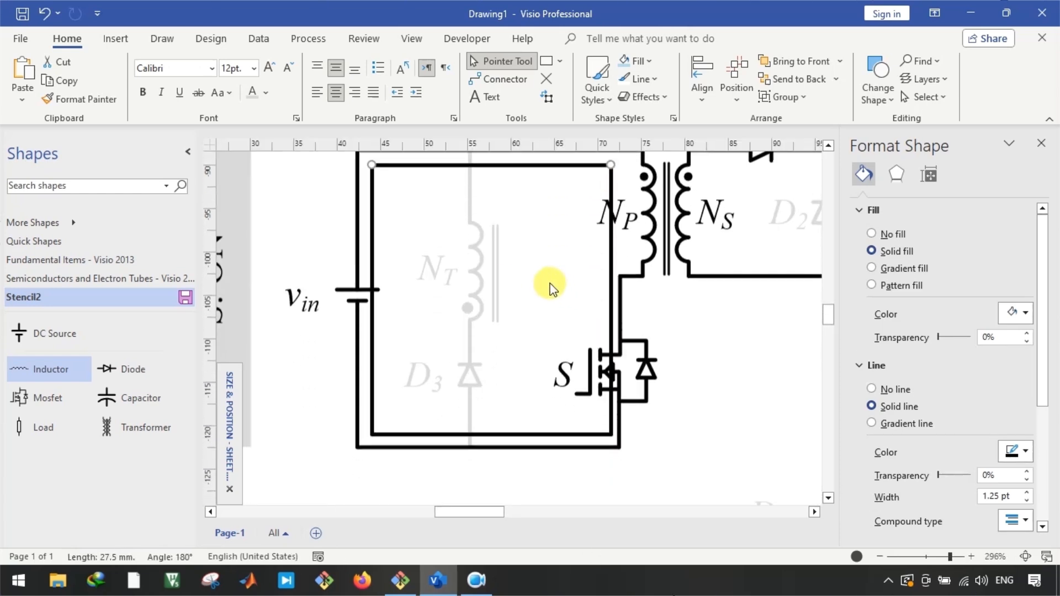
Select the four inner loop lines and join them into a single shape
left_click(366, 325)
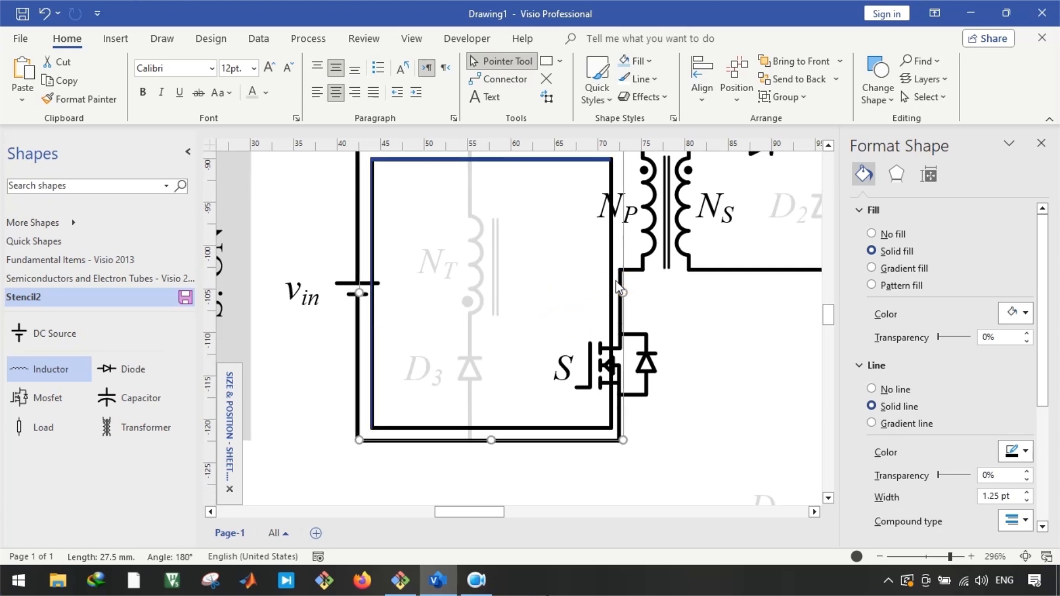
left_click(538, 436)
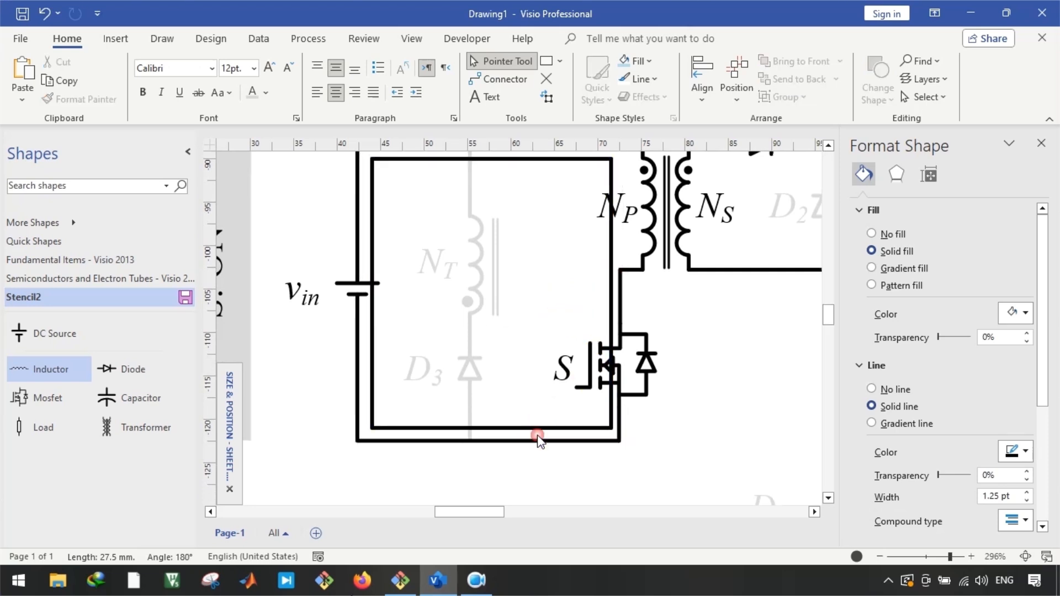
left_click(546, 428)
left_click(615, 276)
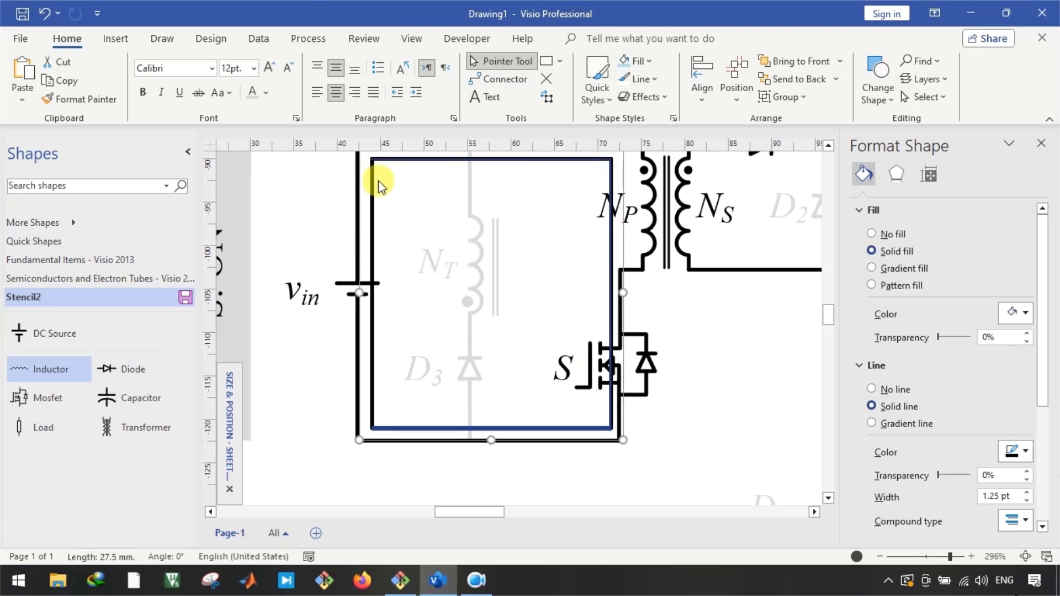
left_click(461, 41)
left_click(470, 79)
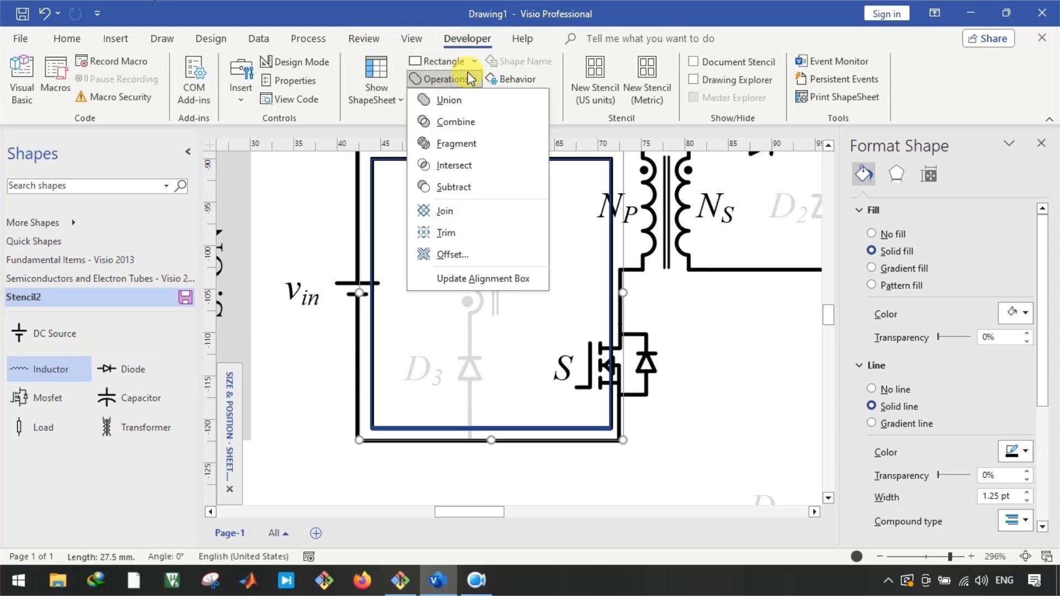
left_click(460, 210)
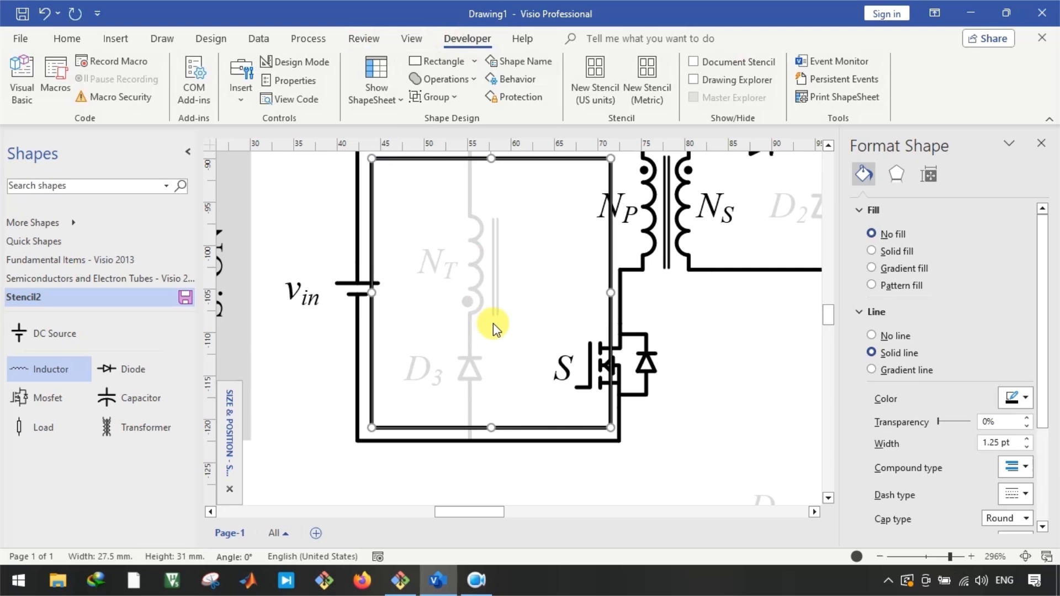
Give the joined primary loop 4 mm rounded corners and dash type 09
scroll(1052, 418, "down", 3)
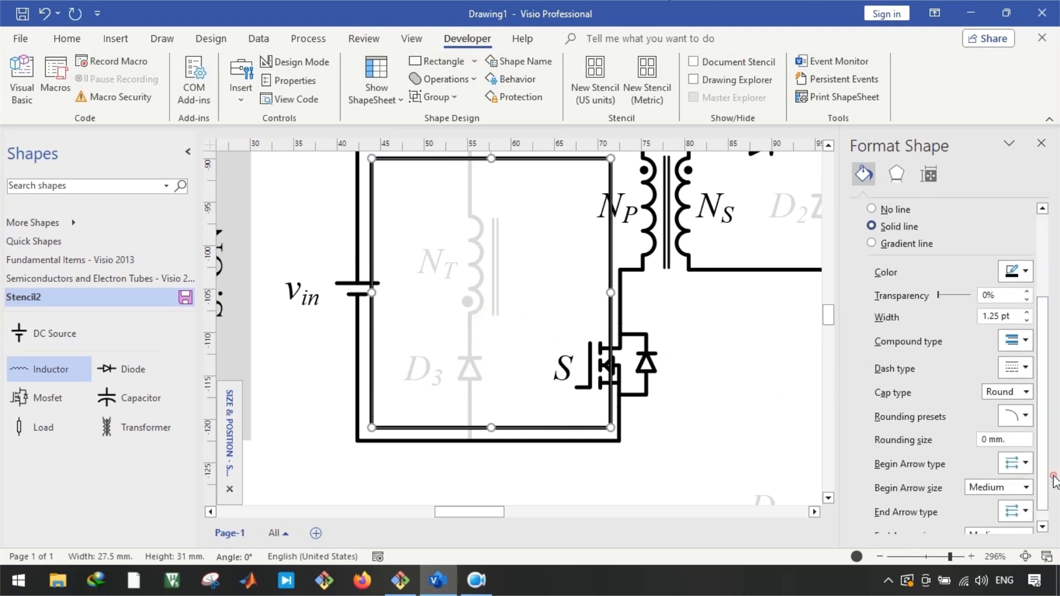
left_click(1027, 417)
left_click(1041, 444)
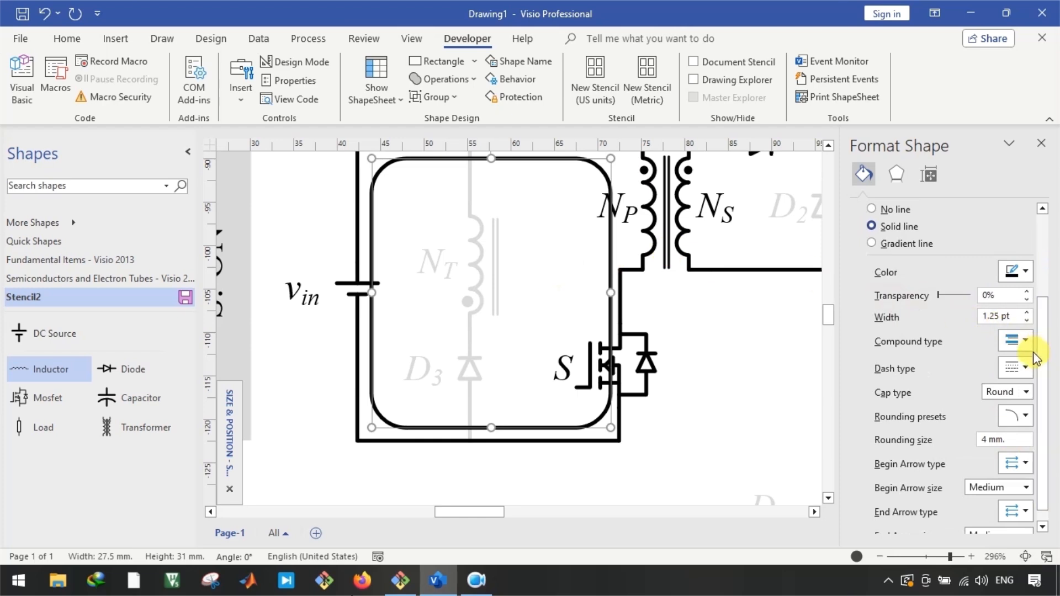
left_click(1022, 370)
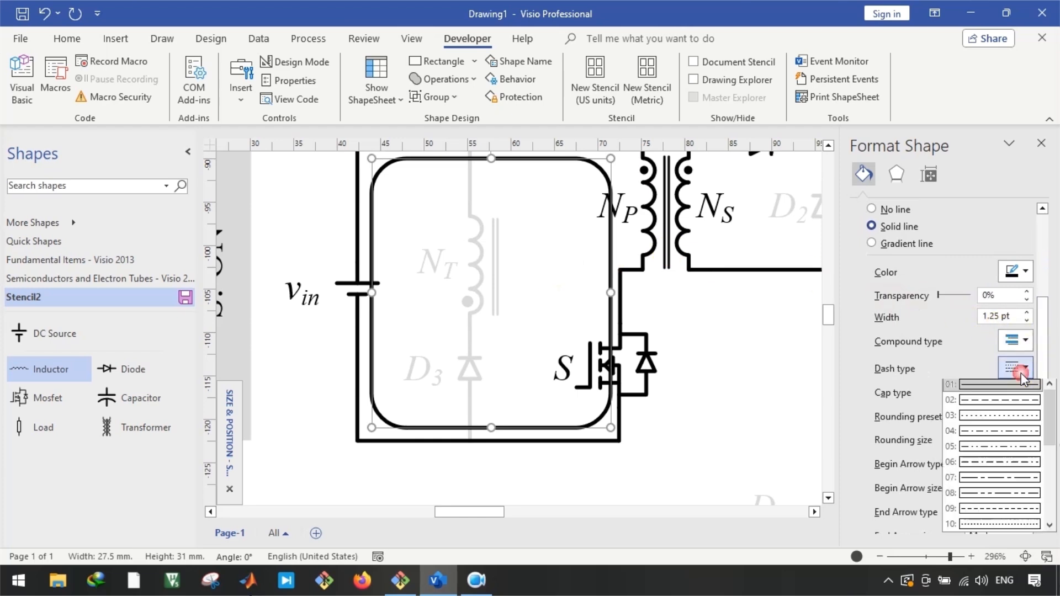
left_click(1008, 505)
Set the dashed primary loop's line width to 0.75 pt and its color to red
left_click(1027, 321)
left_click(1028, 320)
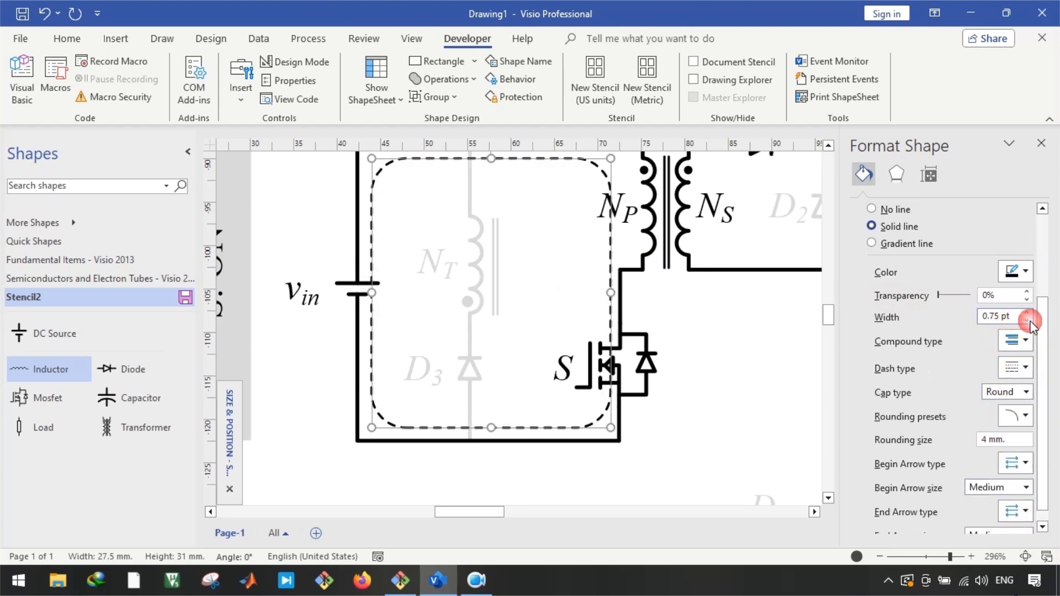
left_click(1020, 271)
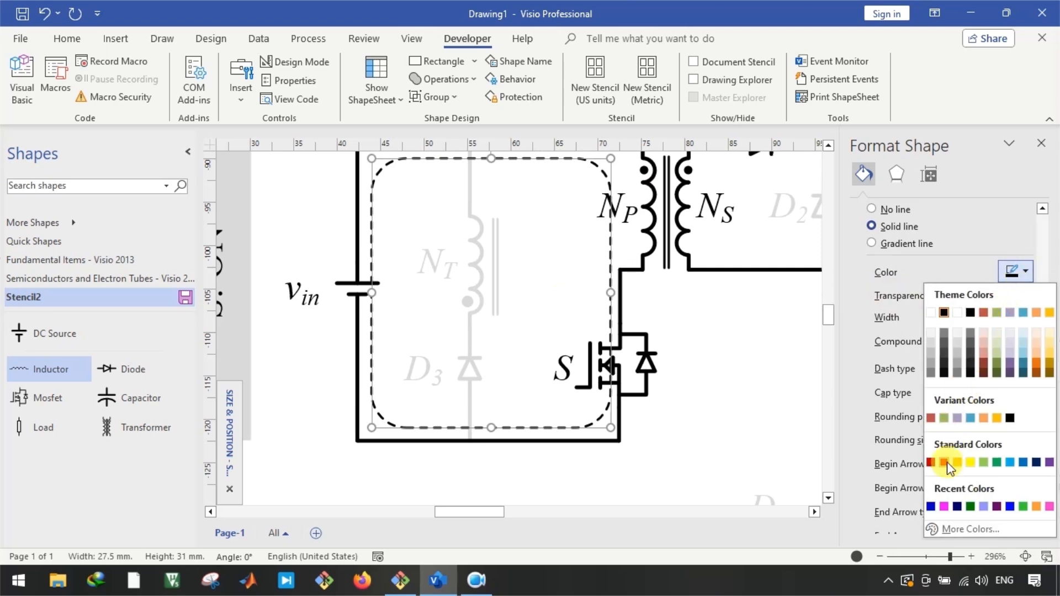
left_click(942, 464)
left_click(707, 388)
scroll(707, 387, "down", 2)
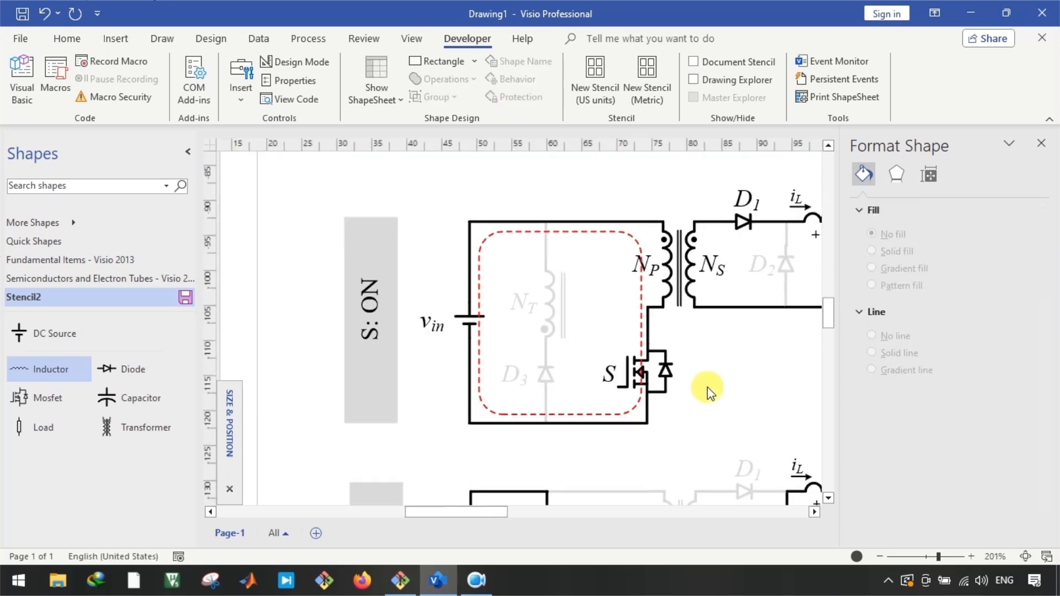
Copy the red dashed loop into the S: ON secondary circuit and resize it to about 37.9 by 13 mm
scroll(406, 313, "right", 1)
scroll(512, 298, "up", 1)
scroll(511, 298, "down", 1)
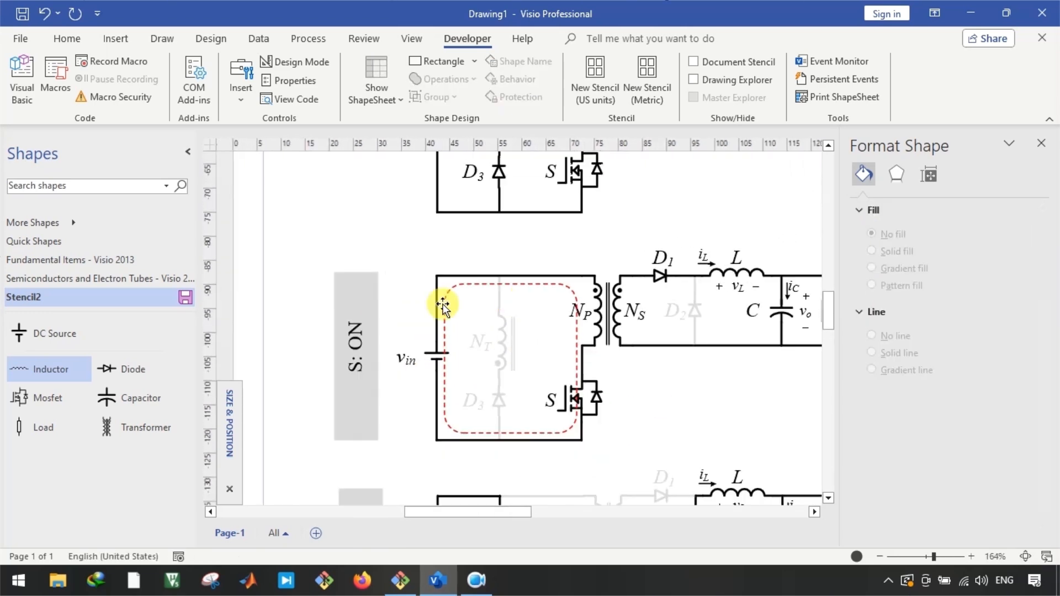
scroll(436, 306, "right", 2)
scroll(456, 337, "up", 1)
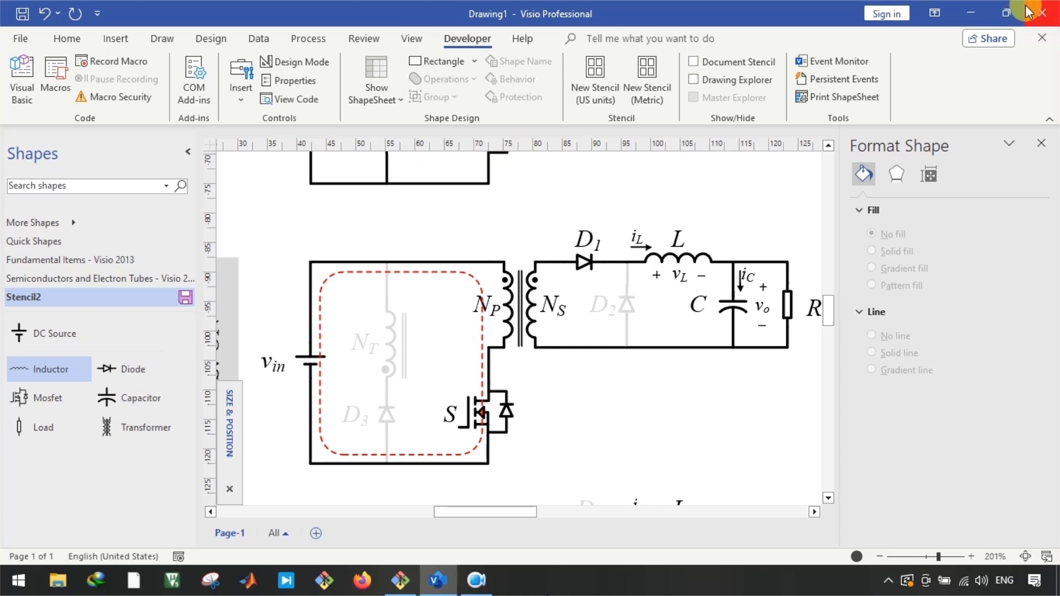
left_click(435, 280)
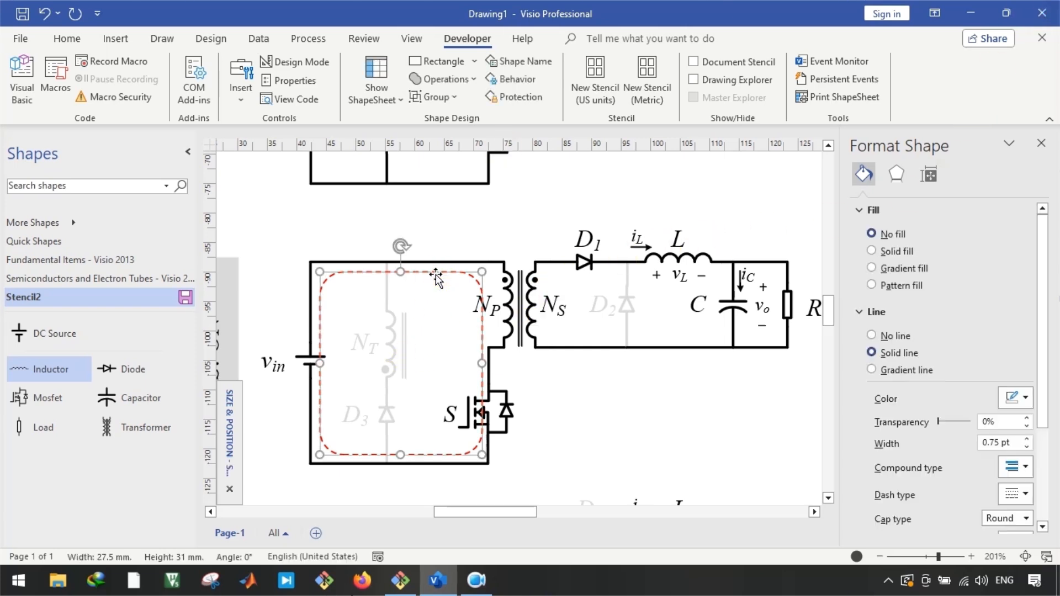
left_click_drag(435, 280, 650, 265)
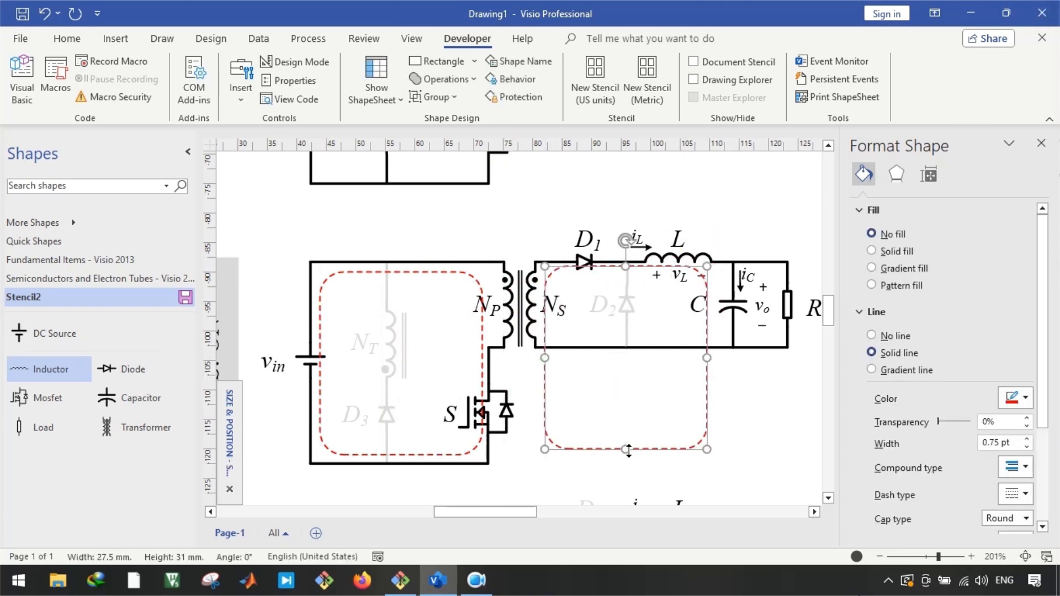
left_click_drag(627, 450, 627, 352)
scroll(712, 322, "up", 2)
left_click_drag(703, 301, 822, 302)
mouse_move(550, 386)
left_mouse_down()
mouse_move(559, 358)
mouse_move(551, 368)
left_mouse_up()
left_click(1025, 398)
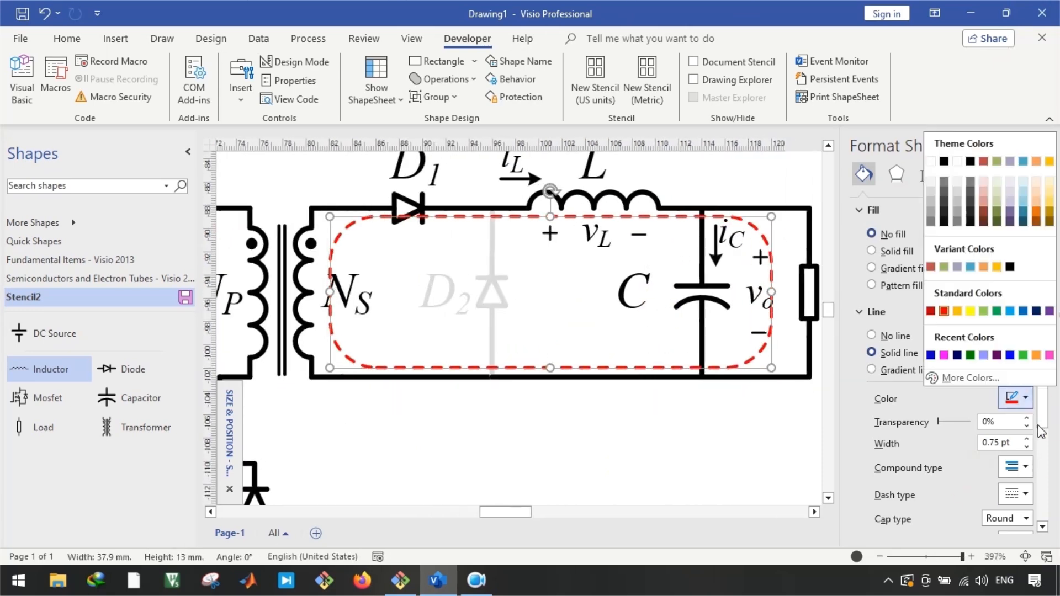
left_click_drag(1041, 424, 1041, 481)
left_click(1024, 450)
left_click(1041, 356)
left_click(1026, 451)
left_click(1010, 356)
Reduce the secondary dashed loop's height to about 12 mm and move its edge near the NS winding inward
left_click(574, 298)
left_click(494, 218)
left_click_drag(551, 217, 551, 227)
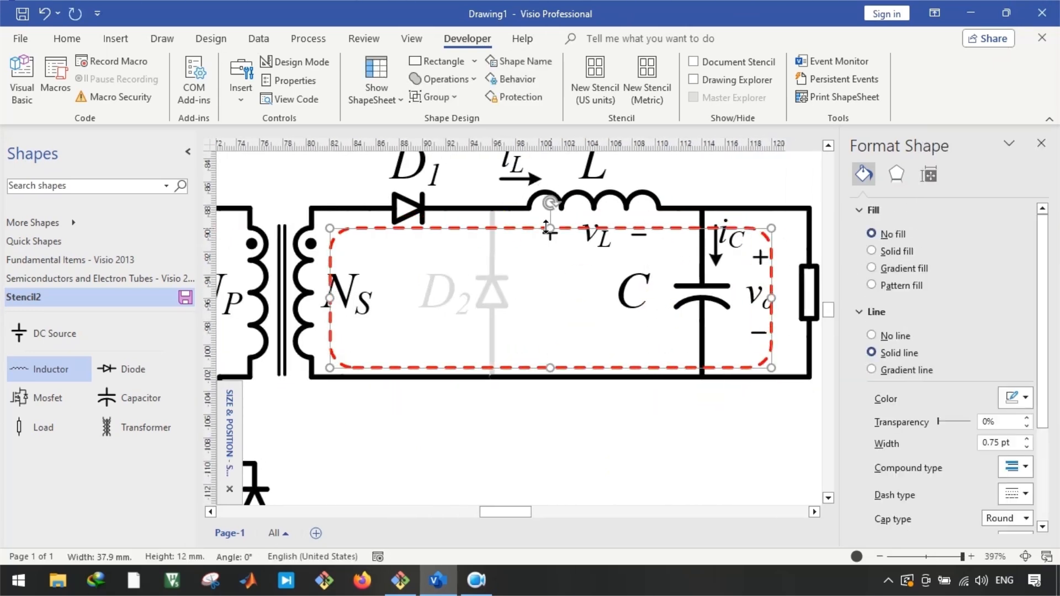
scroll(334, 296, "up", 3)
left_click_drag(322, 297, 348, 297)
left_click(458, 317)
scroll(497, 326, "down", 7)
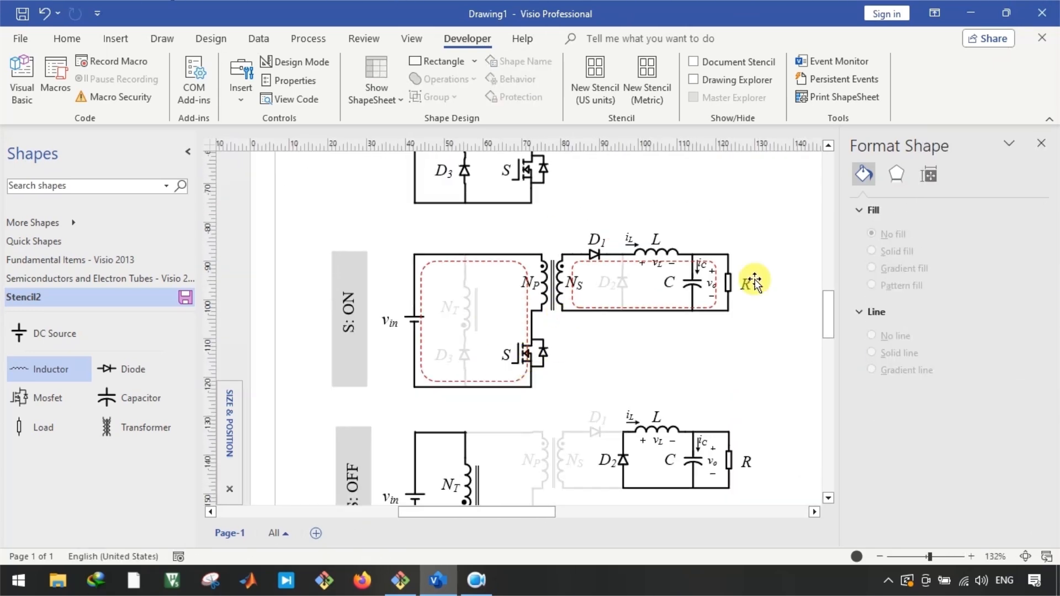
Copy the iL arrow onto the upper edge of the secondary dashed loop and shorten it to its arrowhead
scroll(644, 244, "up", 5)
left_click(574, 254)
left_click_drag(574, 254, 407, 378)
scroll(375, 382, "up", 1)
left_click_drag(307, 379, 430, 374)
scroll(397, 380, "up", 1)
left_click_drag(456, 374, 482, 374)
left_click(481, 420)
left_click(451, 375)
Set the copied arrow's fill and line color to red on the secondary dashed loop
left_click(1025, 313)
left_click(944, 226)
left_click(481, 420)
left_click(446, 359)
left_click(1025, 451)
left_click(448, 360)
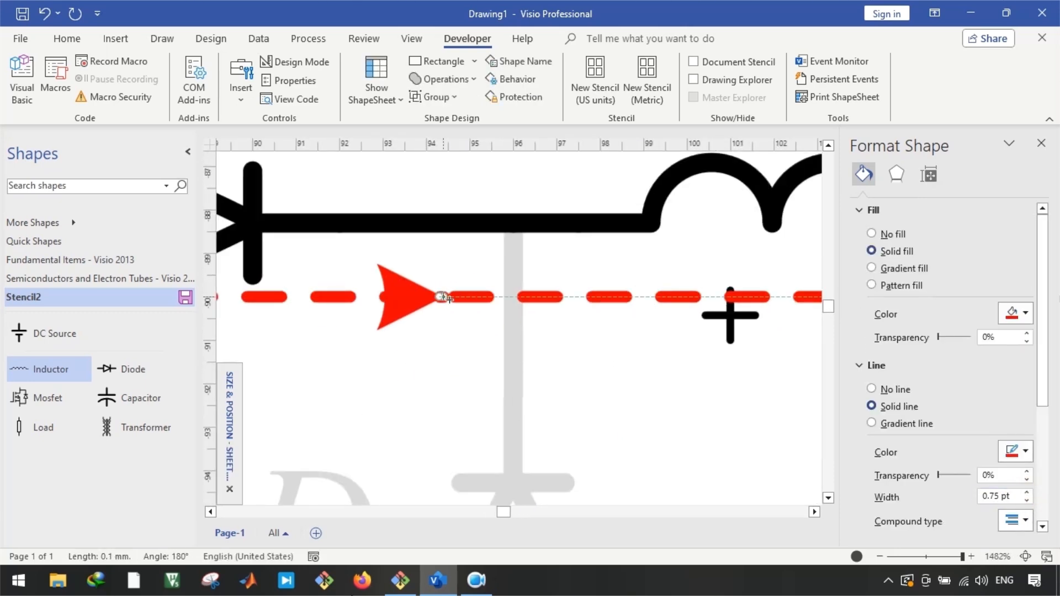
Place rotated copies of the red arrow pointing up on the loop edge beside NS and down on the loop edge beside NP
scroll(457, 423, "down", 4)
left_click_drag(456, 317, 330, 433)
scroll(523, 369, "right", 3)
scroll(672, 388, "up", 1)
key("ctrl+r")
scroll(705, 408, "down", 3)
scroll(324, 448, "up", 5)
scroll(329, 433, "down", 4)
left_click_drag(329, 434, 277, 431)
scroll(277, 430, "left", 3)
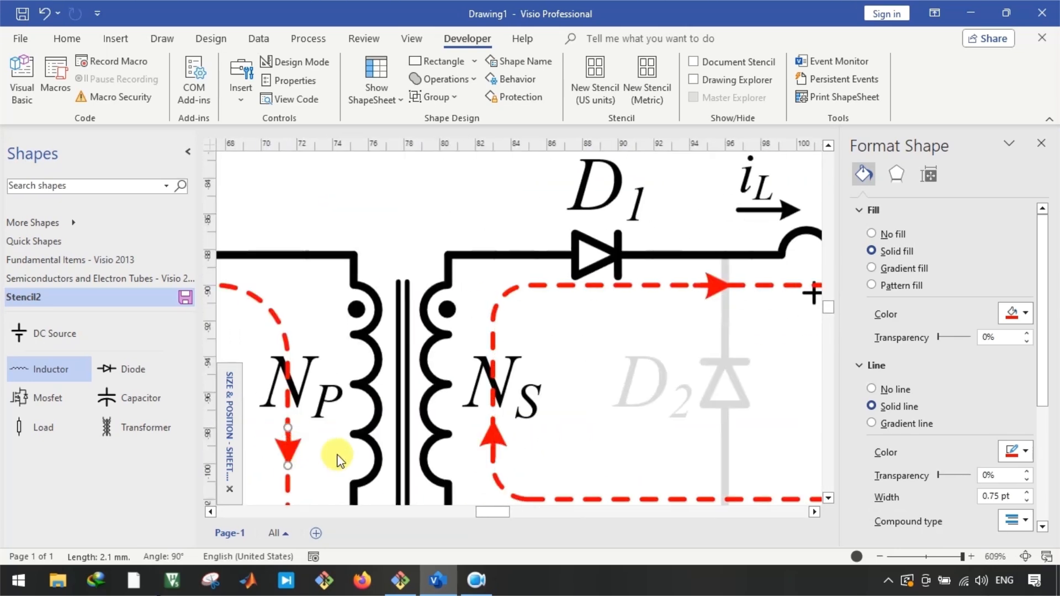
Add red arrow copies to the S: ON loops, pointing down beside R and up beside the vin source
scroll(300, 446, "down", 4)
scroll(300, 446, "left", 3)
scroll(627, 448, "up", 4)
left_click_drag(674, 418, 281, 409)
scroll(282, 409, "left", 3)
left_click_drag(523, 406, 433, 447)
key("ctrl+r")
key("ctrl+r")
left_click(502, 426)
Copy the red dashed loop into the S: OFF circuit and resize it to about 9 by 31.5 mm between vin and NT
scroll(503, 425, "down", 7)
scroll(635, 386, "right", 2)
scroll(635, 387, "down", 2)
left_click_drag(467, 329, 487, 502)
scroll(487, 502, "down", 2)
scroll(511, 406, "up", 1)
left_click_drag(525, 303, 416, 303)
left_click_drag(387, 210, 386, 281)
scroll(388, 411, "up", 2)
left_click_drag(388, 382, 375, 486)
Apply a smaller corner rounding preset to the dashed loop between vin and NT
left_click_drag(1043, 402, 1047, 485)
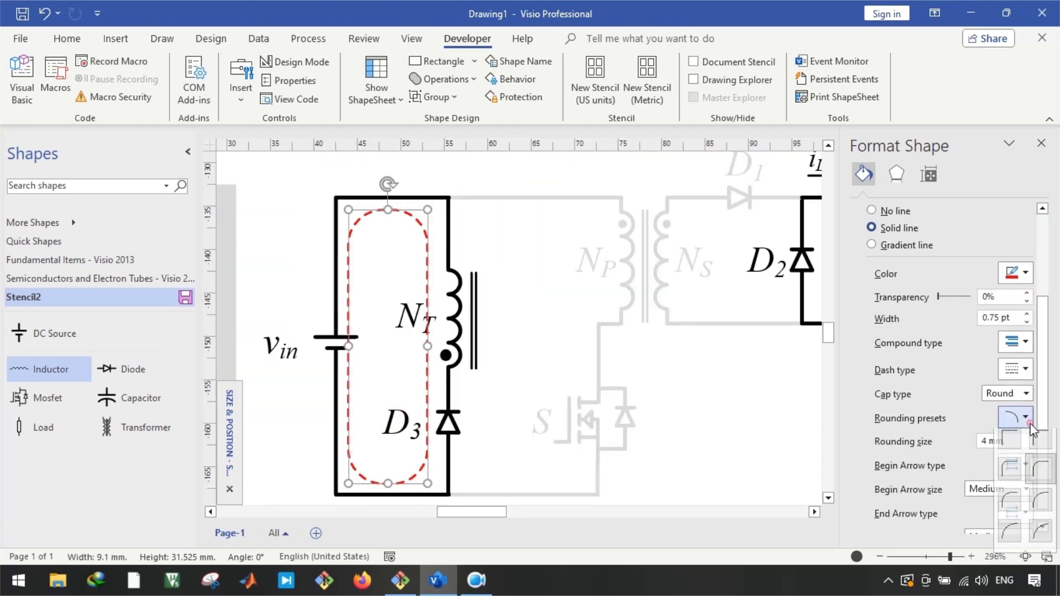
left_click(1030, 424)
left_click(547, 323)
Place red arrow copies on the S: OFF input loop, pointing up beside NT and down beside vin
scroll(450, 300, "up", 6)
left_click_drag(349, 209, 425, 367)
scroll(393, 331, "down", 4)
scroll(425, 368, "up", 4)
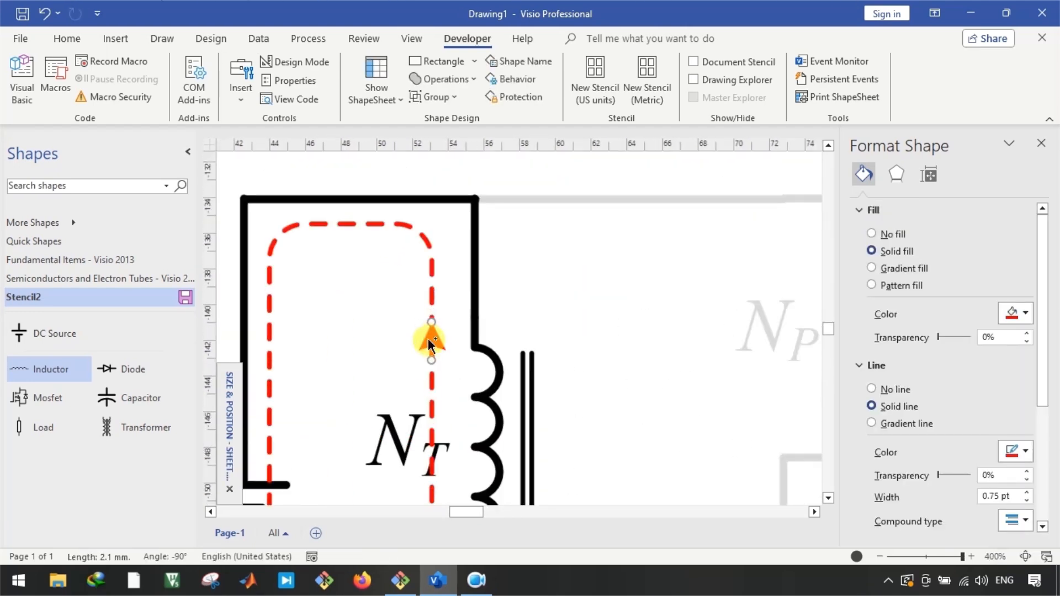
left_click(329, 393)
Copy a red arrow and the dashed loop to the S: OFF output circuit and resize the loop to fit between D2 and R
scroll(329, 393, "down", 5)
left_click_drag(276, 437, 643, 462)
left_click_drag(357, 354, 668, 352)
scroll(652, 409, "down", 2)
scroll(664, 260, "up", 4)
left_click_drag(640, 420, 779, 279)
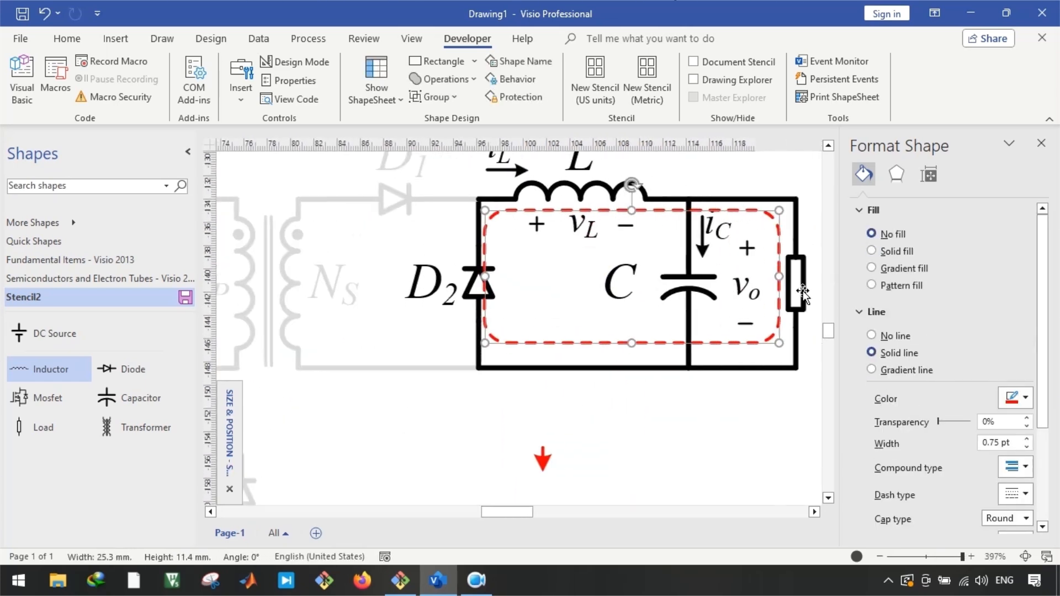
left_click_drag(465, 276, 488, 277)
left_click_drag(623, 342, 623, 357)
Place red arrows on the S: OFF output loop, pointing up beside D2, rightward below L and down beside R
left_click(490, 300)
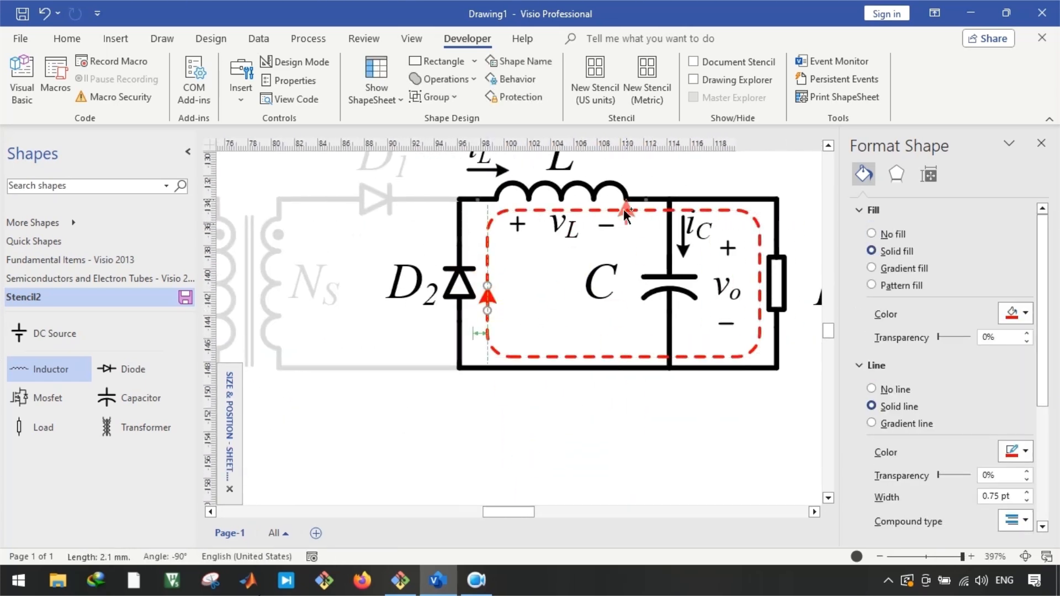
key("ctrl+r")
scroll(747, 295, "up", 4)
left_click_drag(756, 239, 773, 289)
left_click(718, 228)
scroll(762, 361, "down", 8)
left_click(660, 407)
Collapse the Shapes pane and the ribbon and close the Format Shape pane to show all three circuits unobstructed
scroll(607, 375, "up", 2)
left_click(188, 152)
scroll(379, 332, "up", 5)
scroll(382, 326, "down", 6)
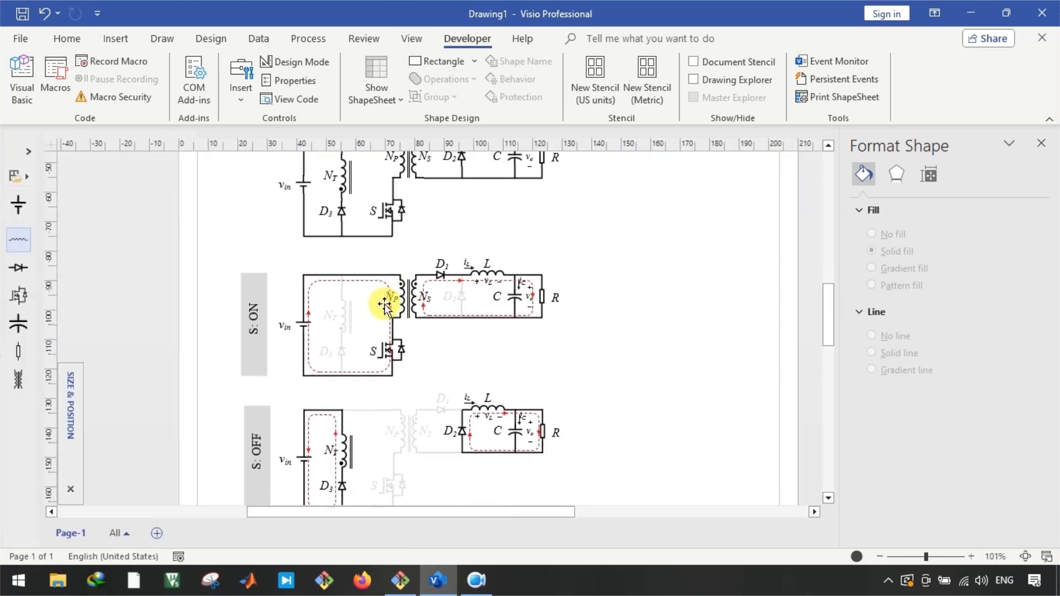
scroll(385, 303, "up", 2)
scroll(385, 303, "down", 2)
left_click(1050, 120)
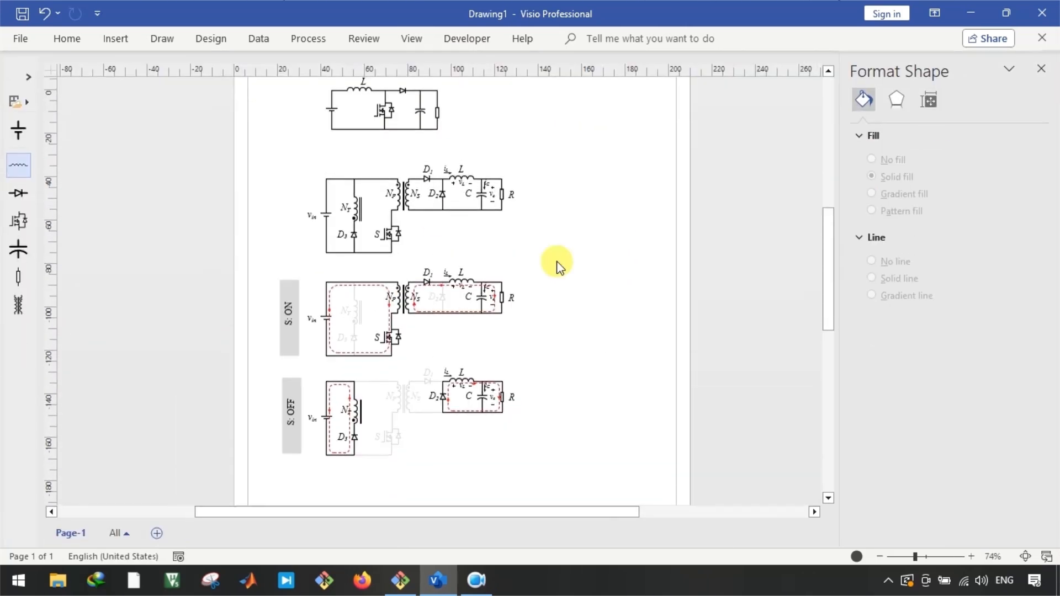
scroll(288, 257, "up", 2)
scroll(288, 257, "down", 1)
left_click(1043, 73)
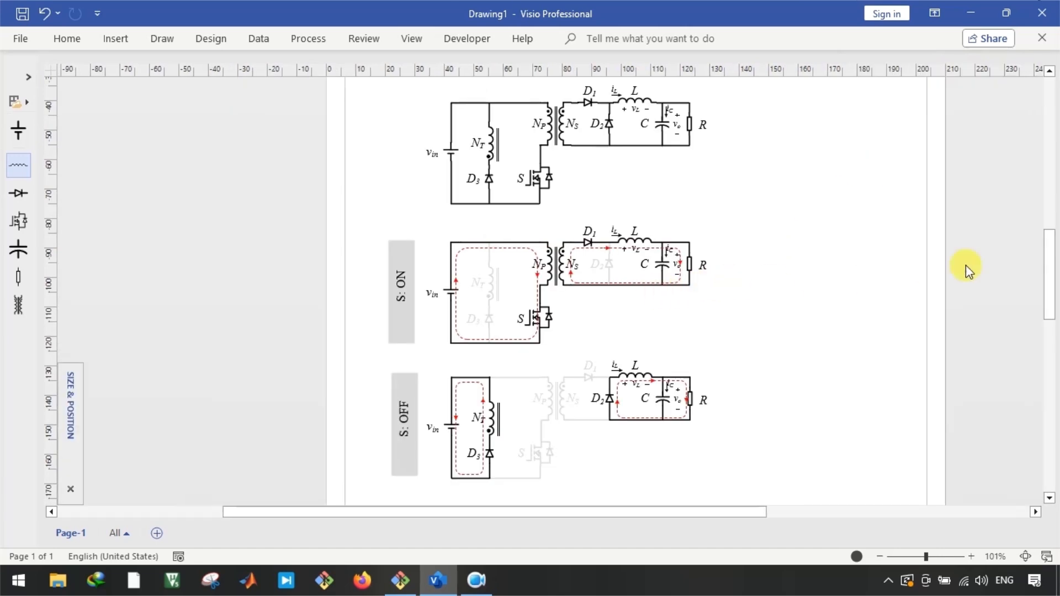